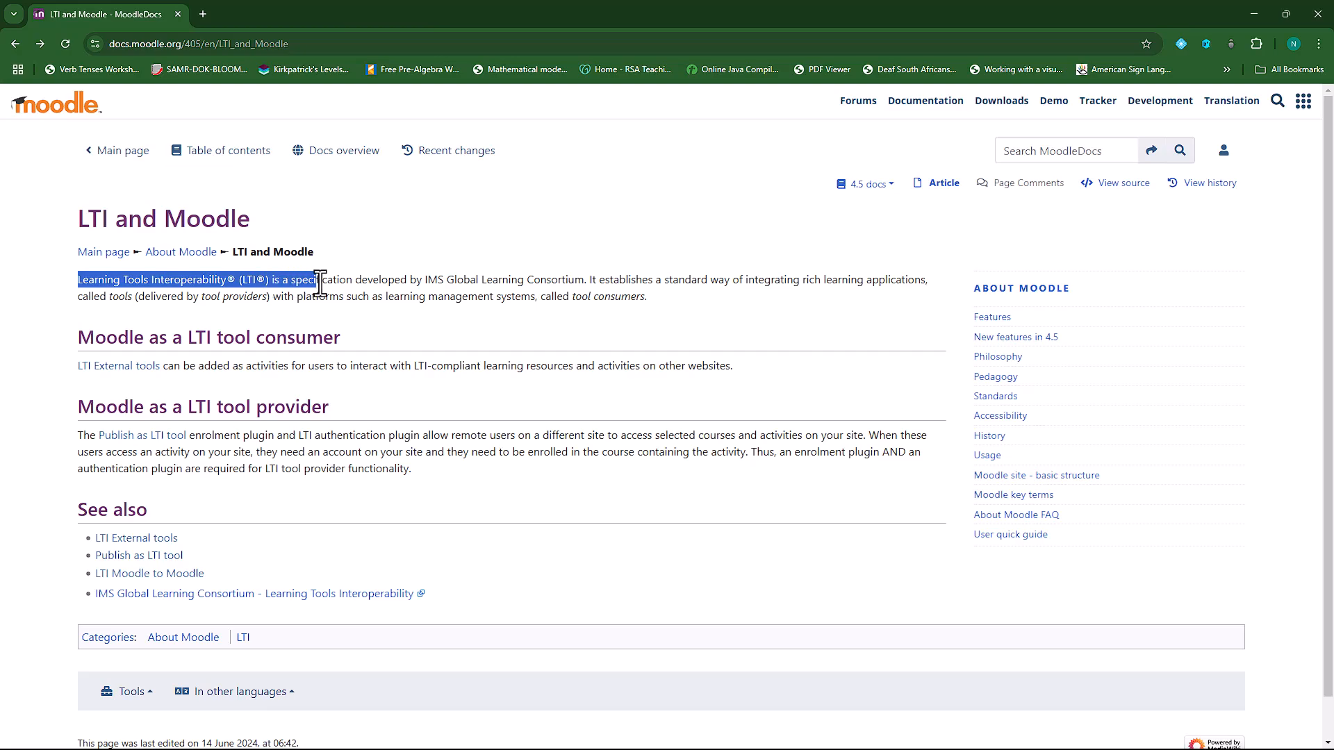
# Step: Look over the LTI and Moodle article's tool consumer section and open the related LTI Moodle to Moodle guide
pyautogui.click(453, 517)
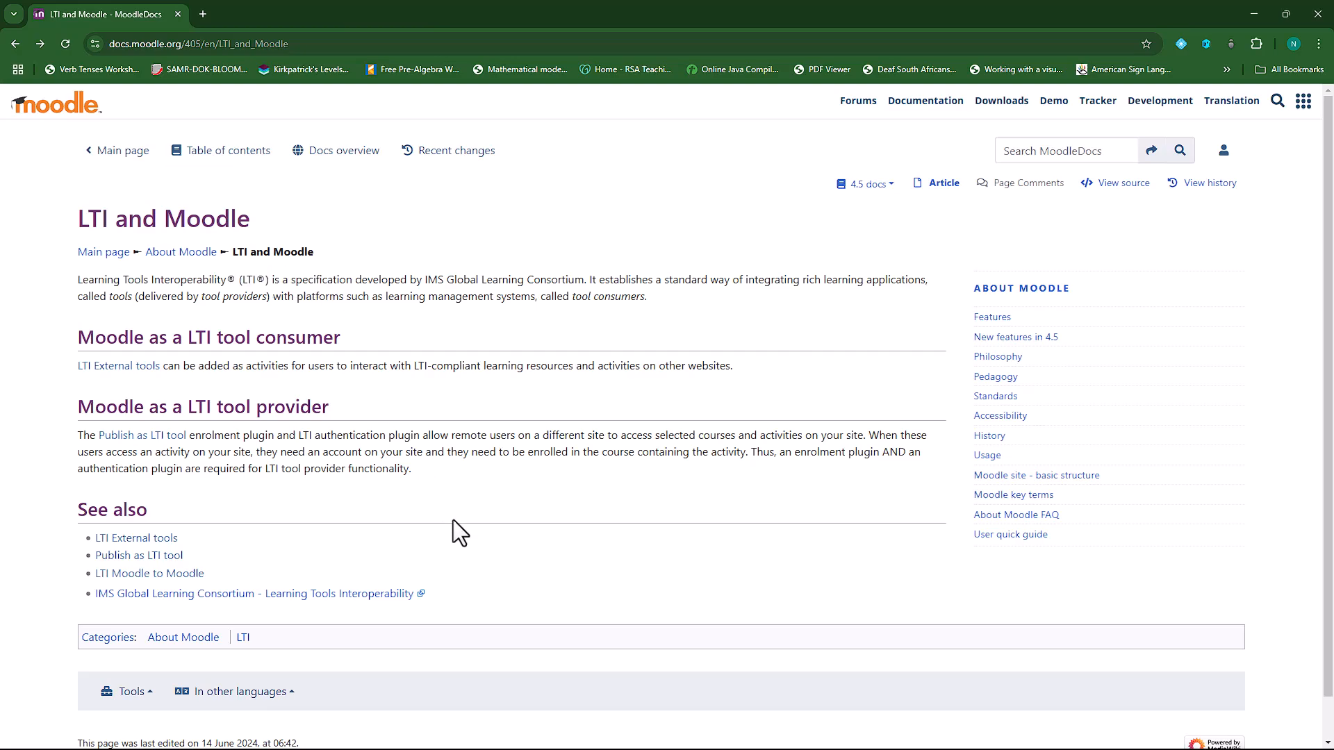
pyautogui.moveTo(384, 364); pyautogui.dragTo(755, 385)
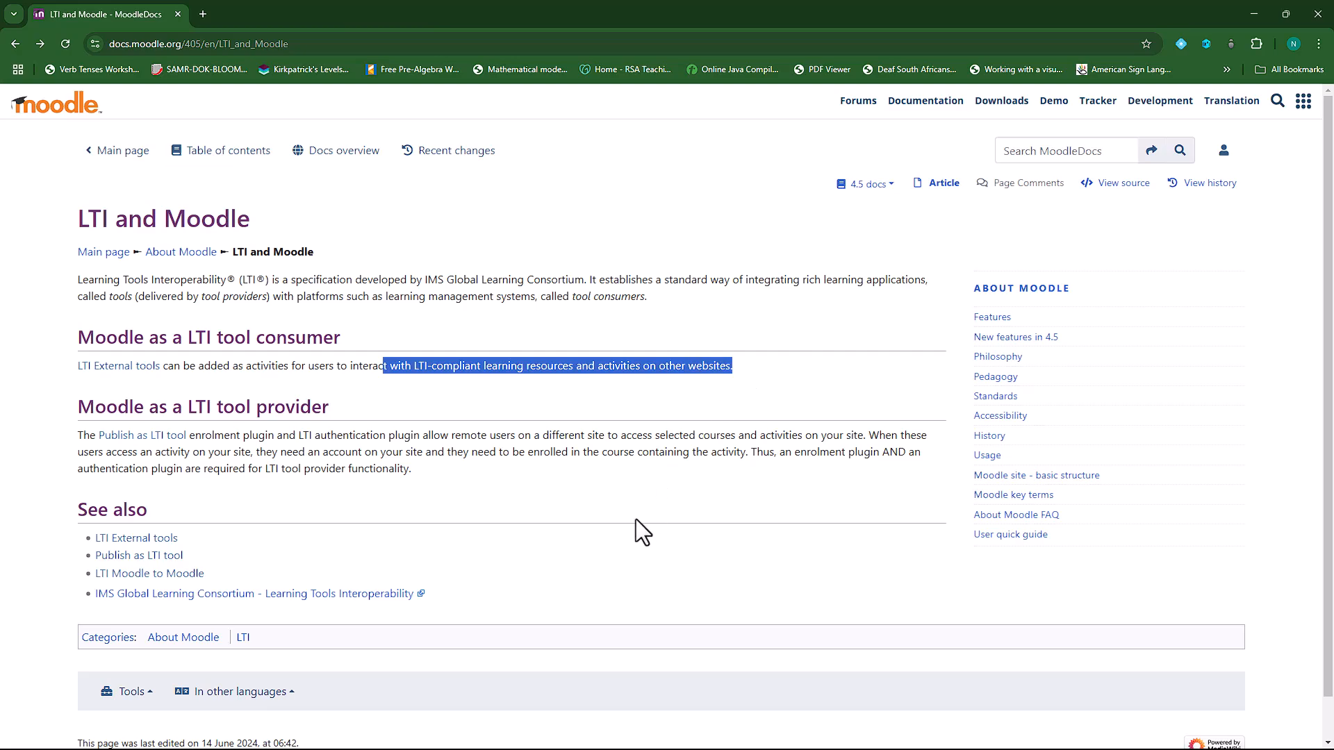
pyautogui.scroll(-1, 635, 520)
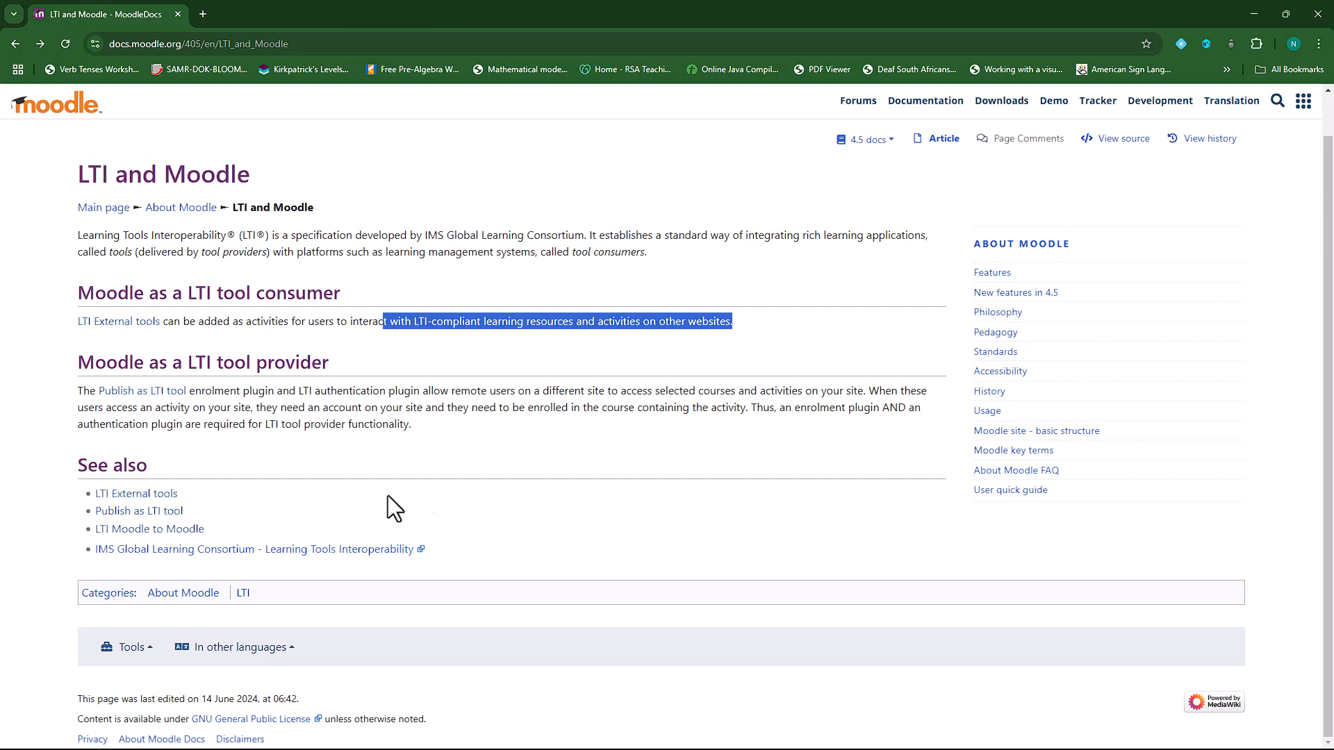
pyautogui.click(193, 527)
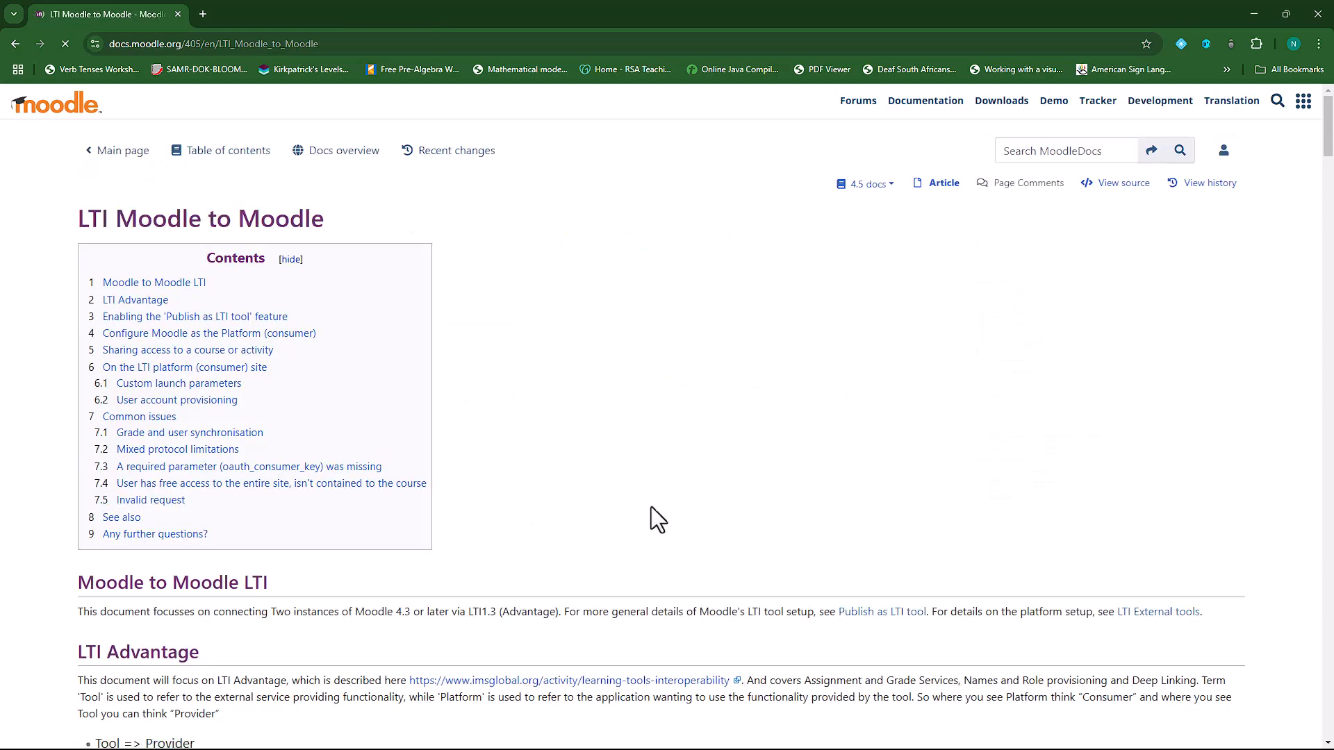
# Step: Read through the LTI Moodle to Moodle guide, covering plugin enabling, frame embedding, tool registration, platform configuration and sharing a course or activity
pyautogui.scroll(-4, 537, 439)
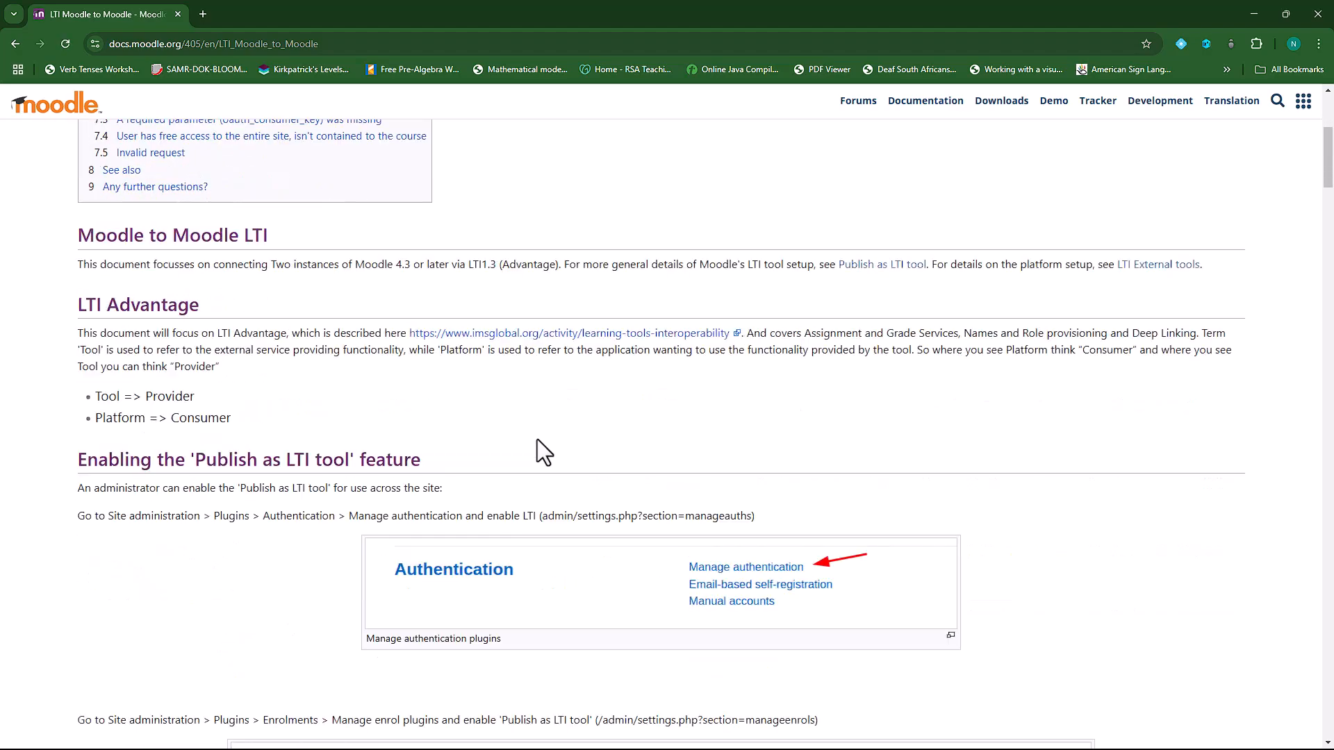
pyautogui.scroll(-6, 536, 439)
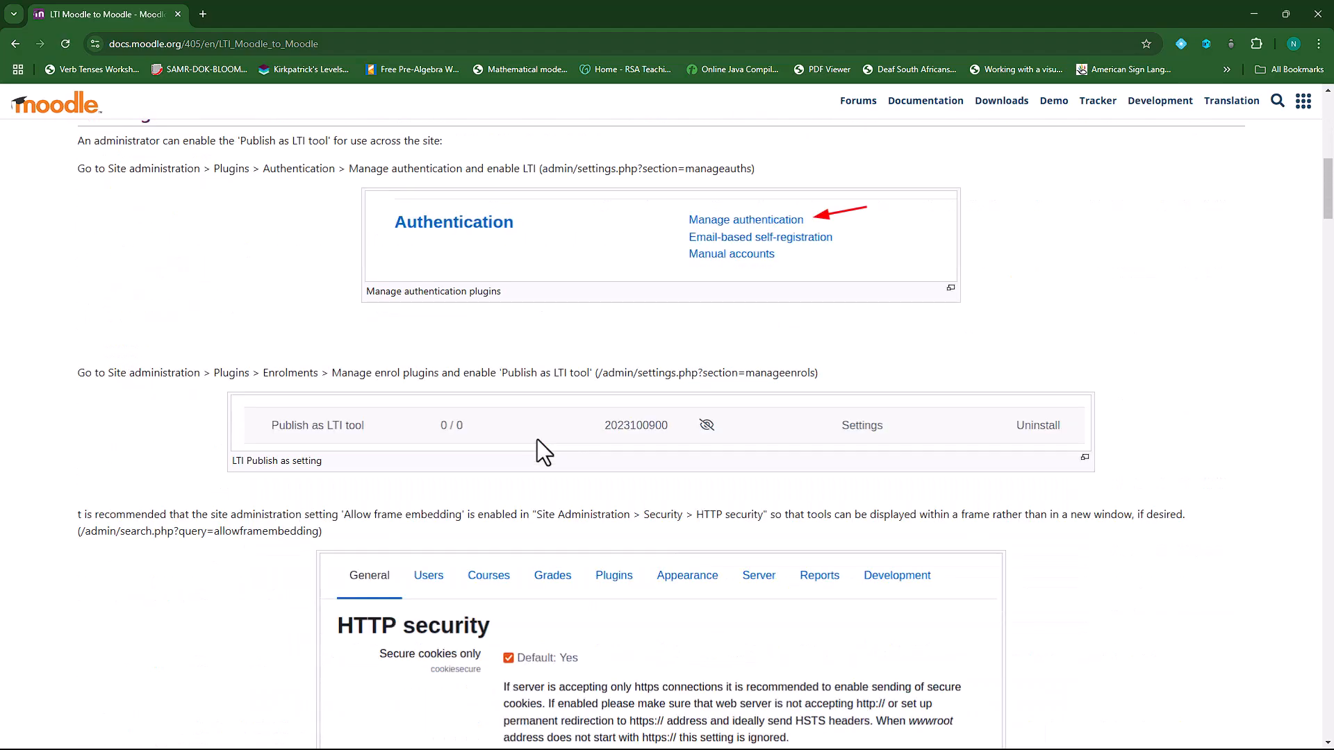
pyautogui.scroll(-3, 536, 445)
pyautogui.scroll(-6, 539, 453)
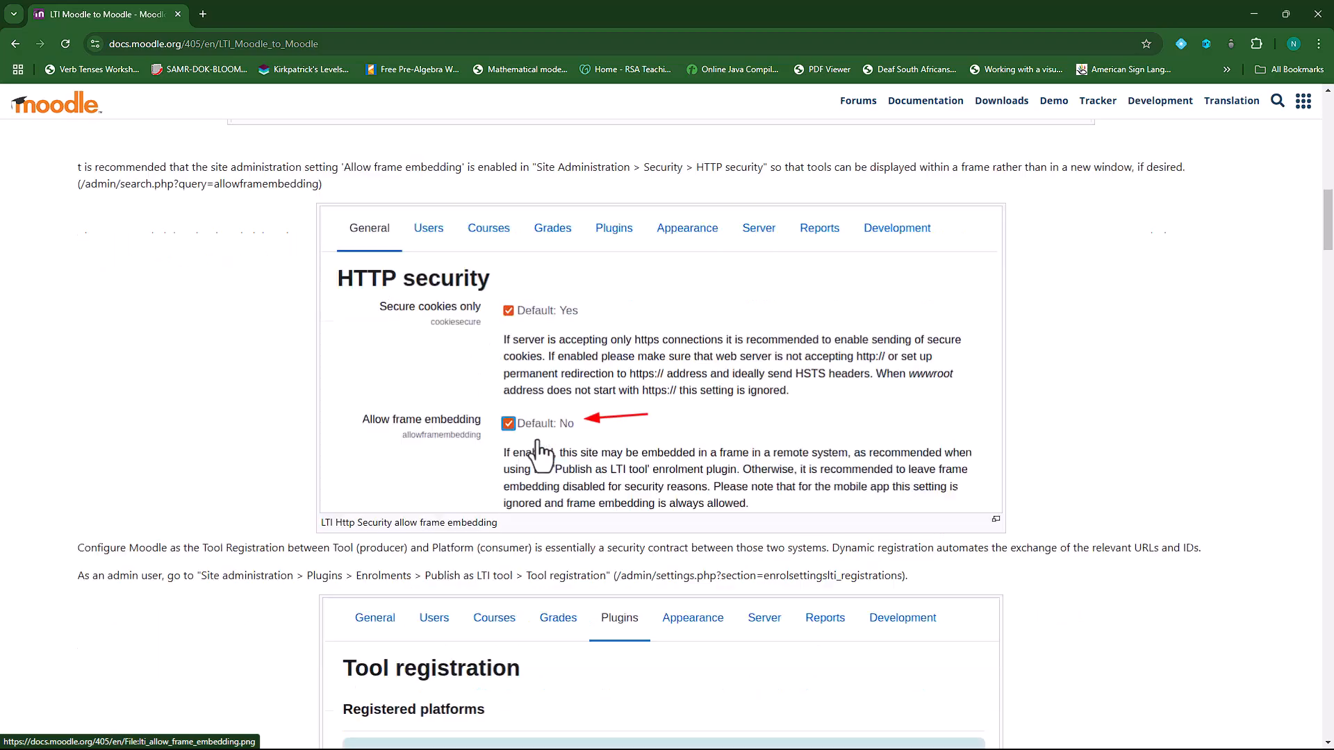
pyautogui.scroll(-7, 536, 440)
pyautogui.scroll(-4, 536, 439)
pyautogui.scroll(-7, 538, 448)
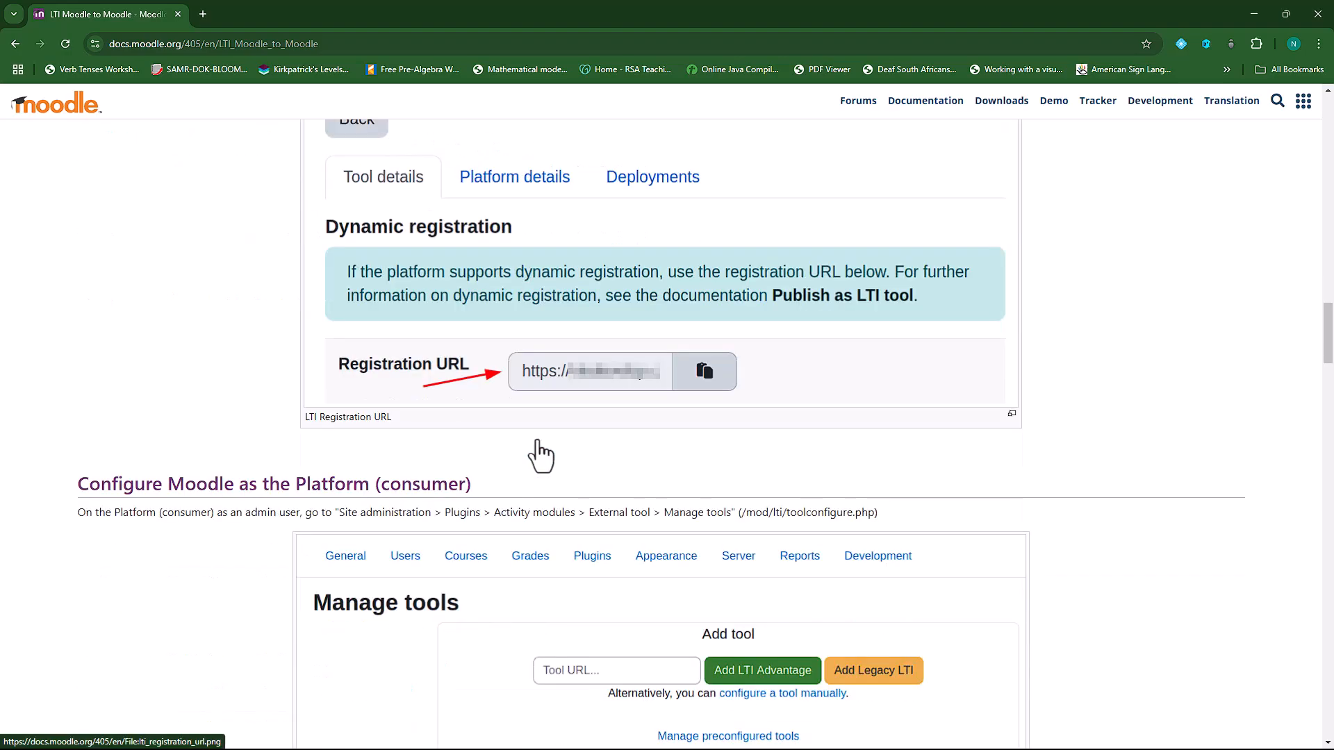
pyautogui.scroll(-9, 540, 455)
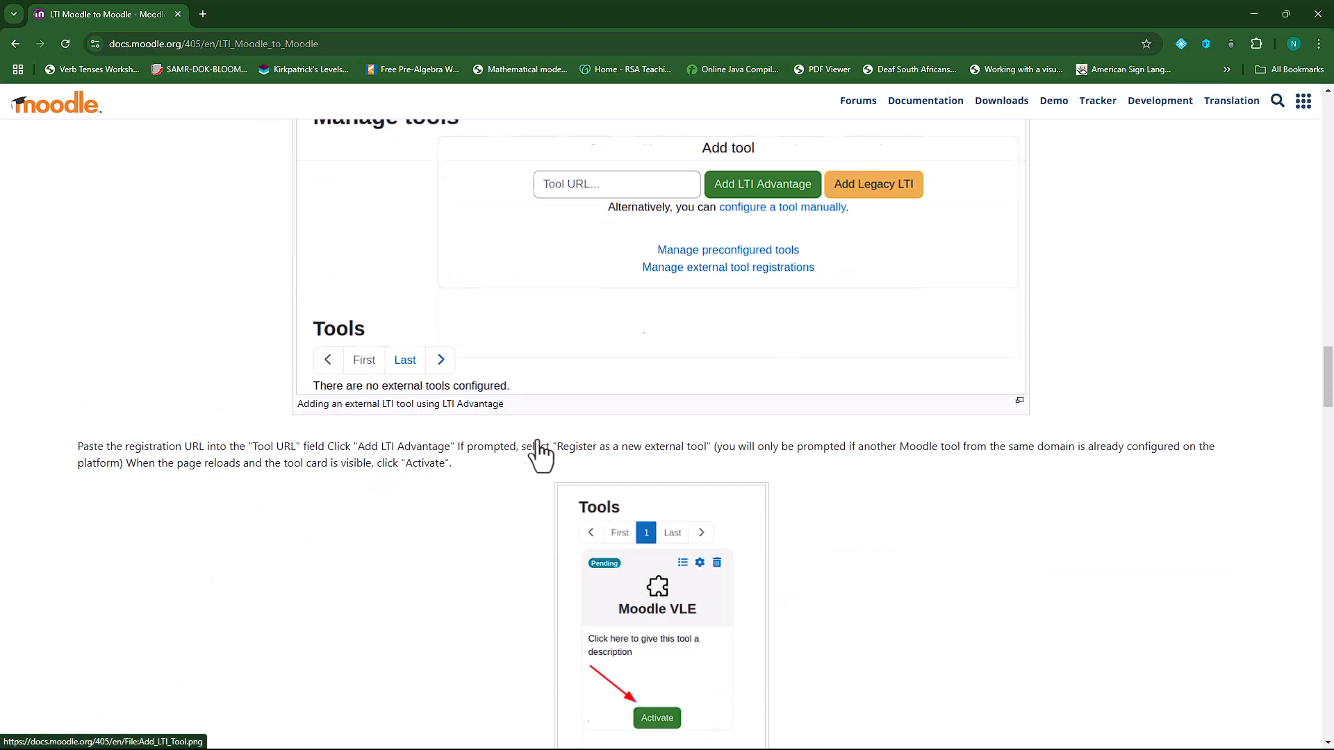
pyautogui.scroll(-6, 536, 439)
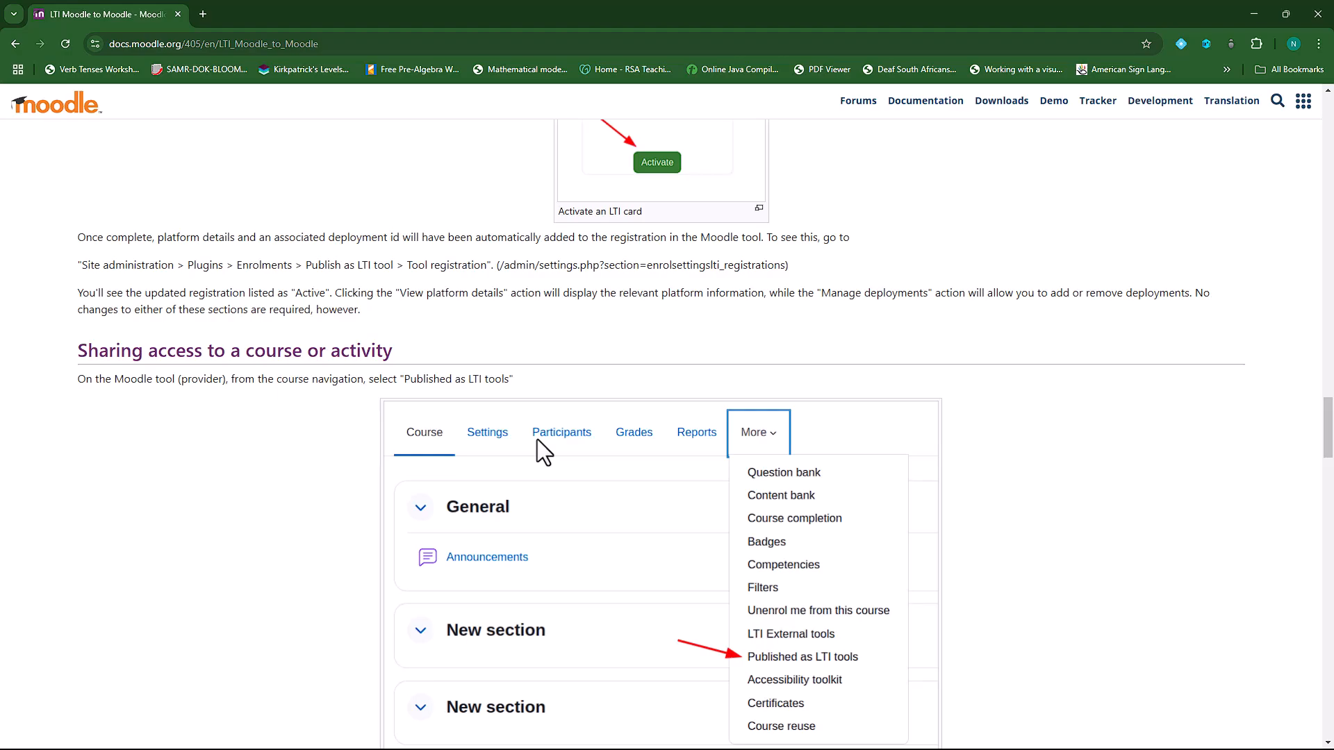
pyautogui.scroll(-6, 537, 442)
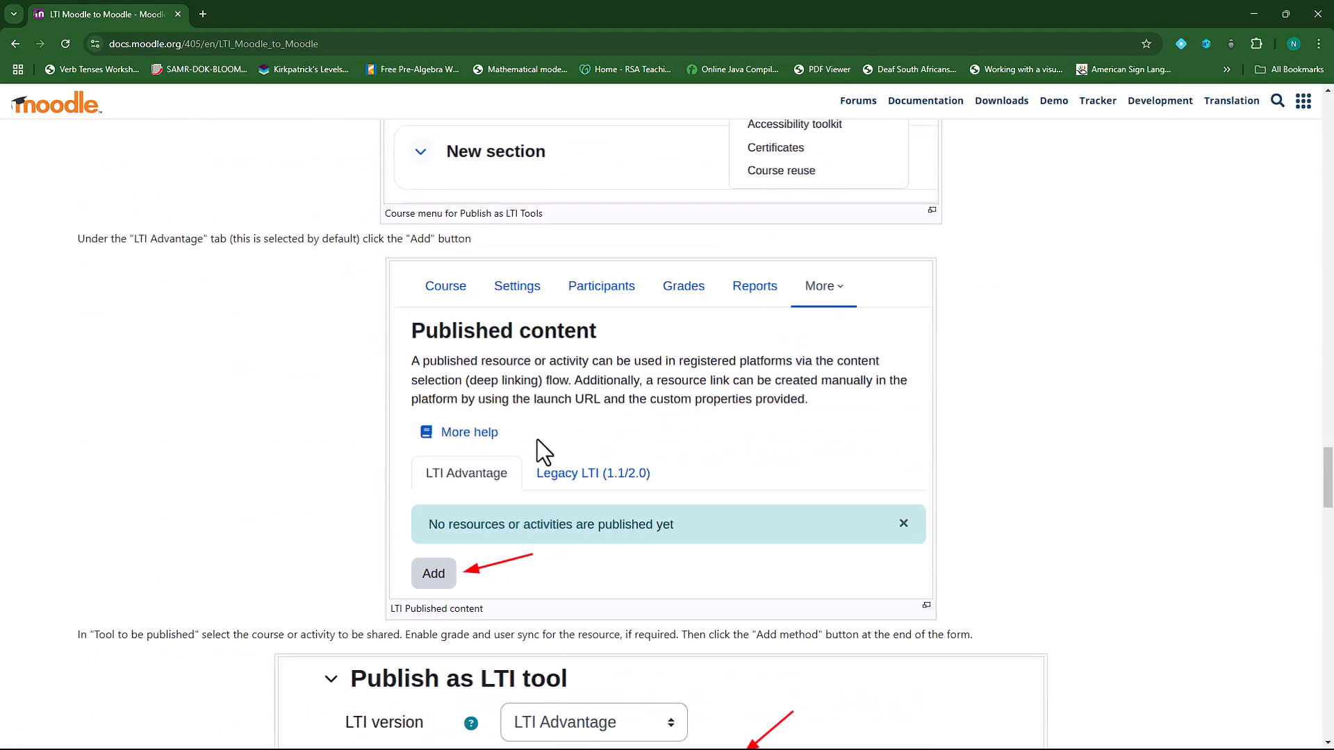
pyautogui.scroll(-4, 540, 455)
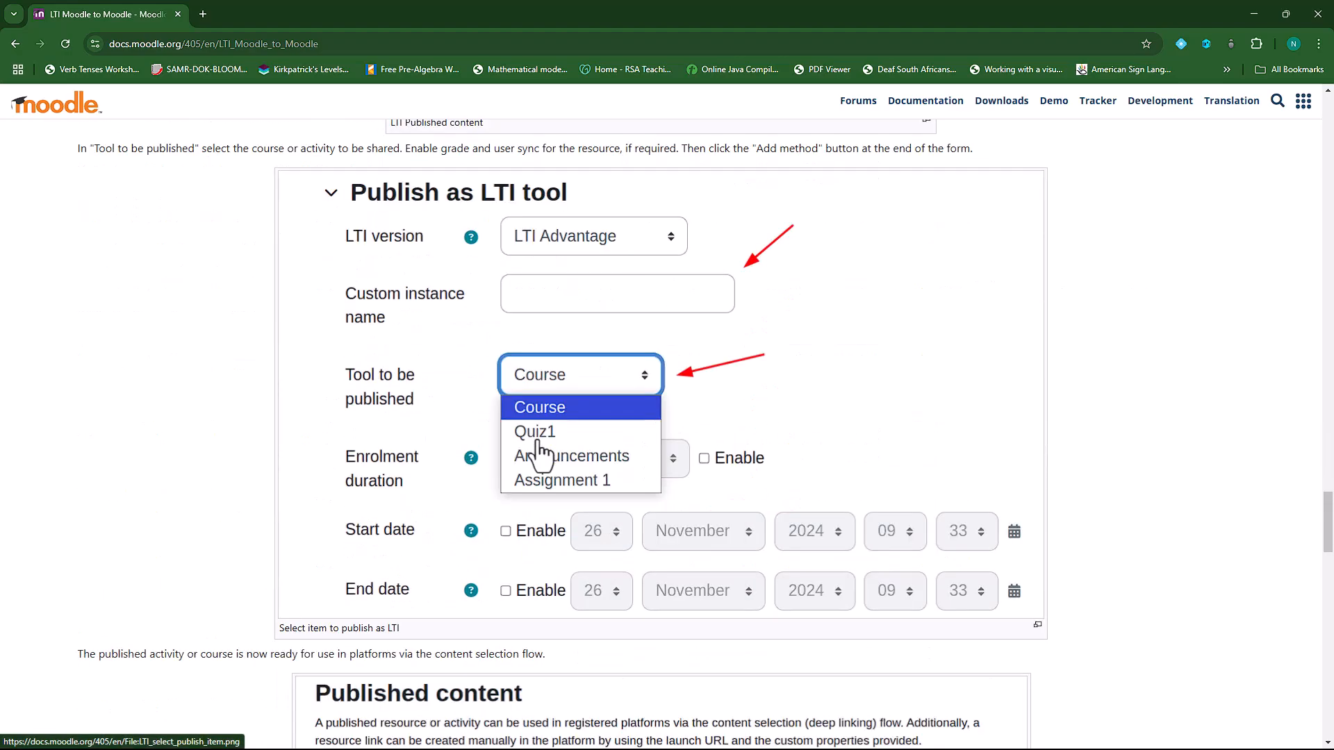
pyautogui.scroll(-5, 540, 455)
pyautogui.scroll(-4, 540, 455)
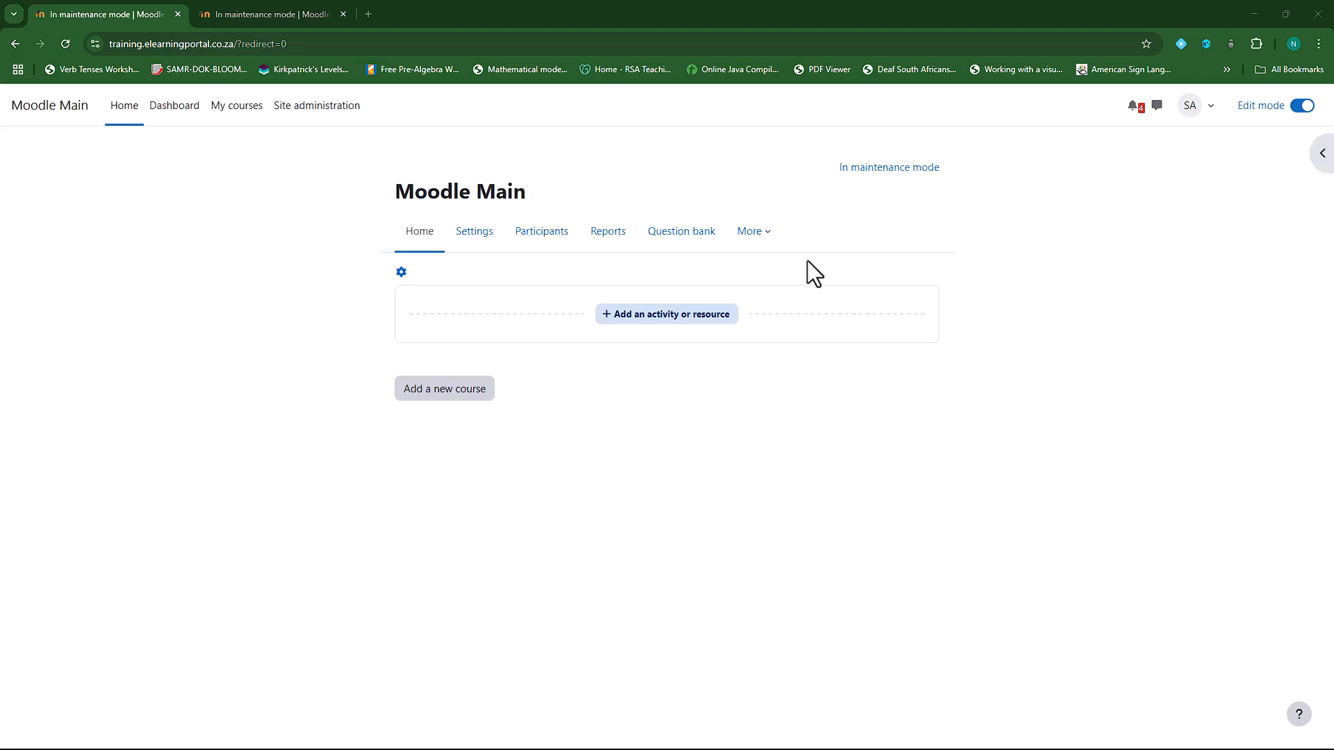
# Step: View the Moodle 2 and Moodle Main home pages in turn, ending on Moodle Main
pyautogui.click(292, 14)
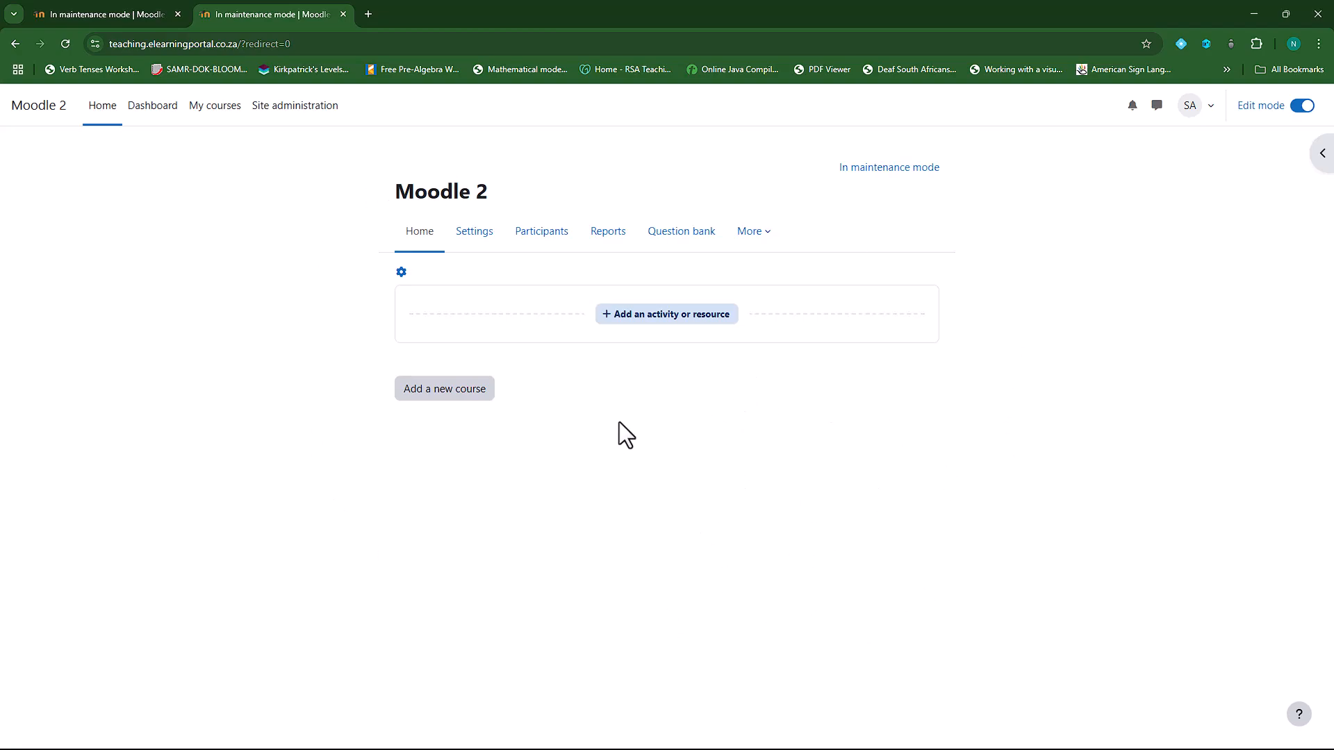
pyautogui.click(142, 15)
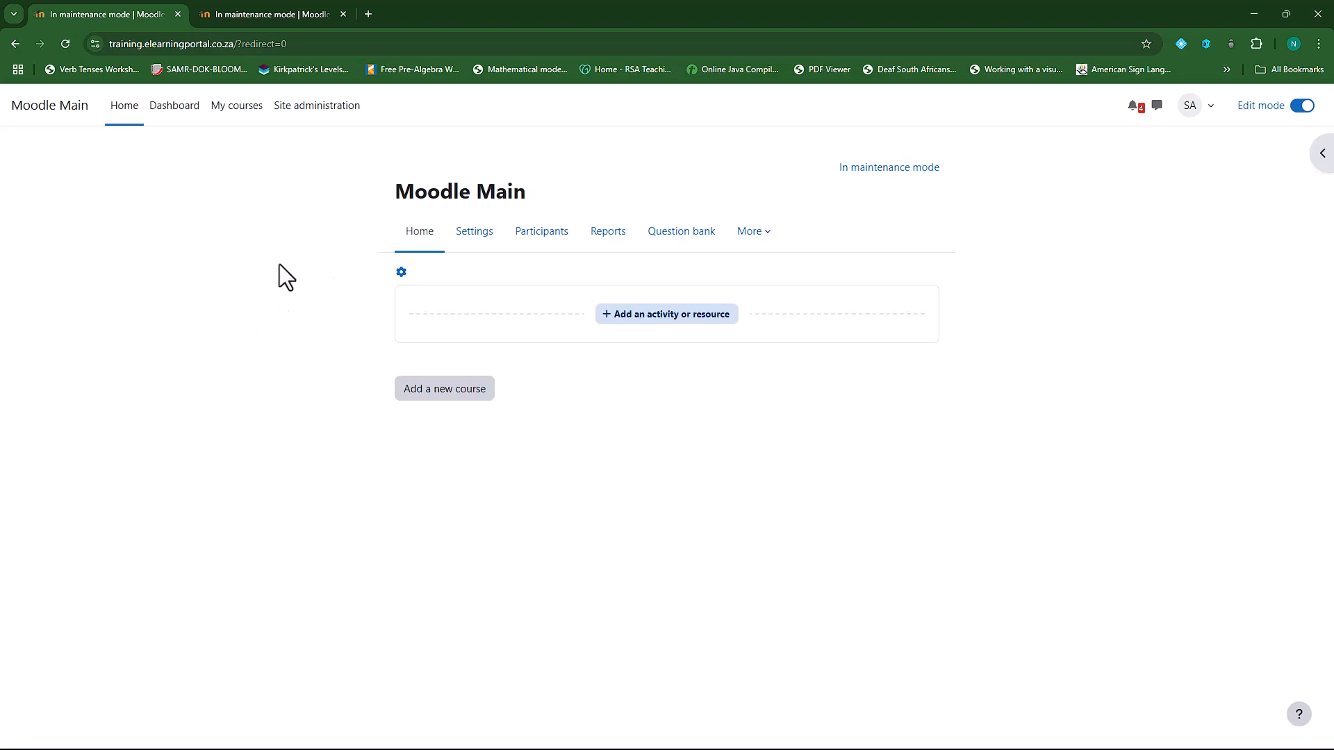
pyautogui.click(262, 13)
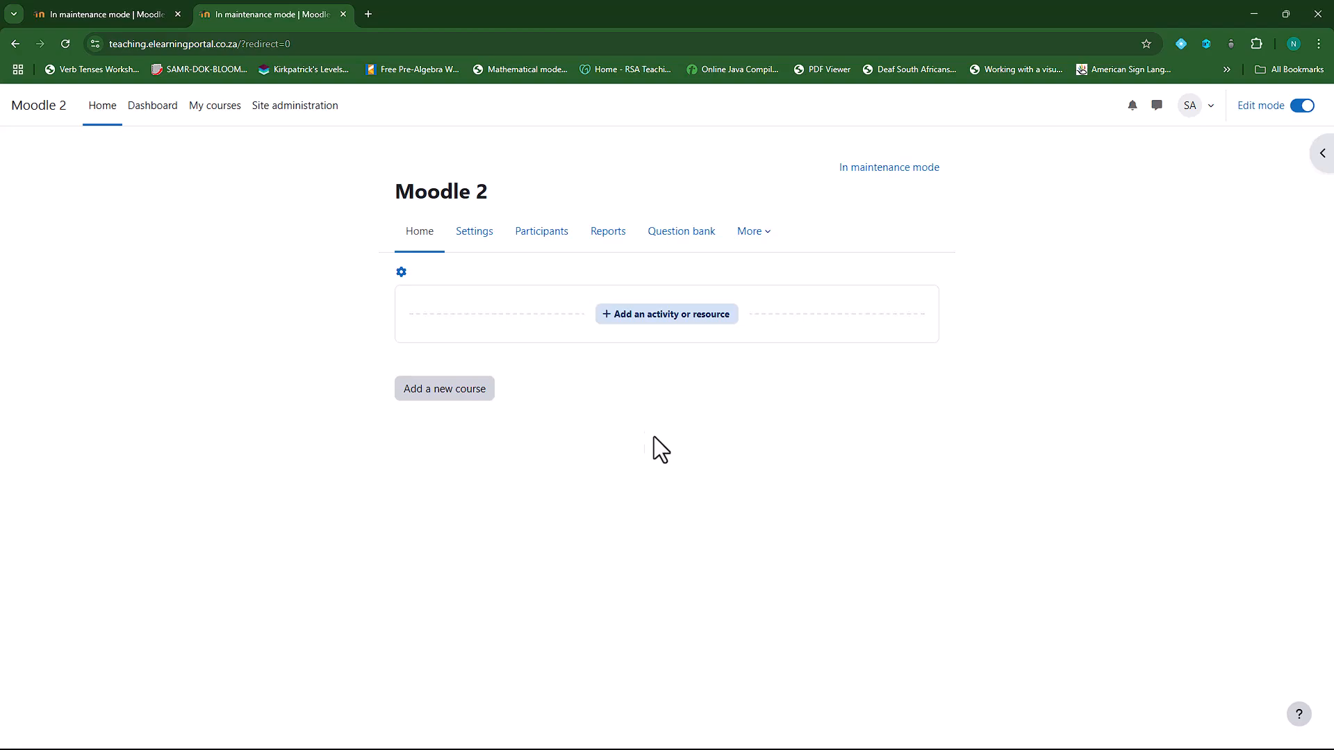
pyautogui.click(107, 20)
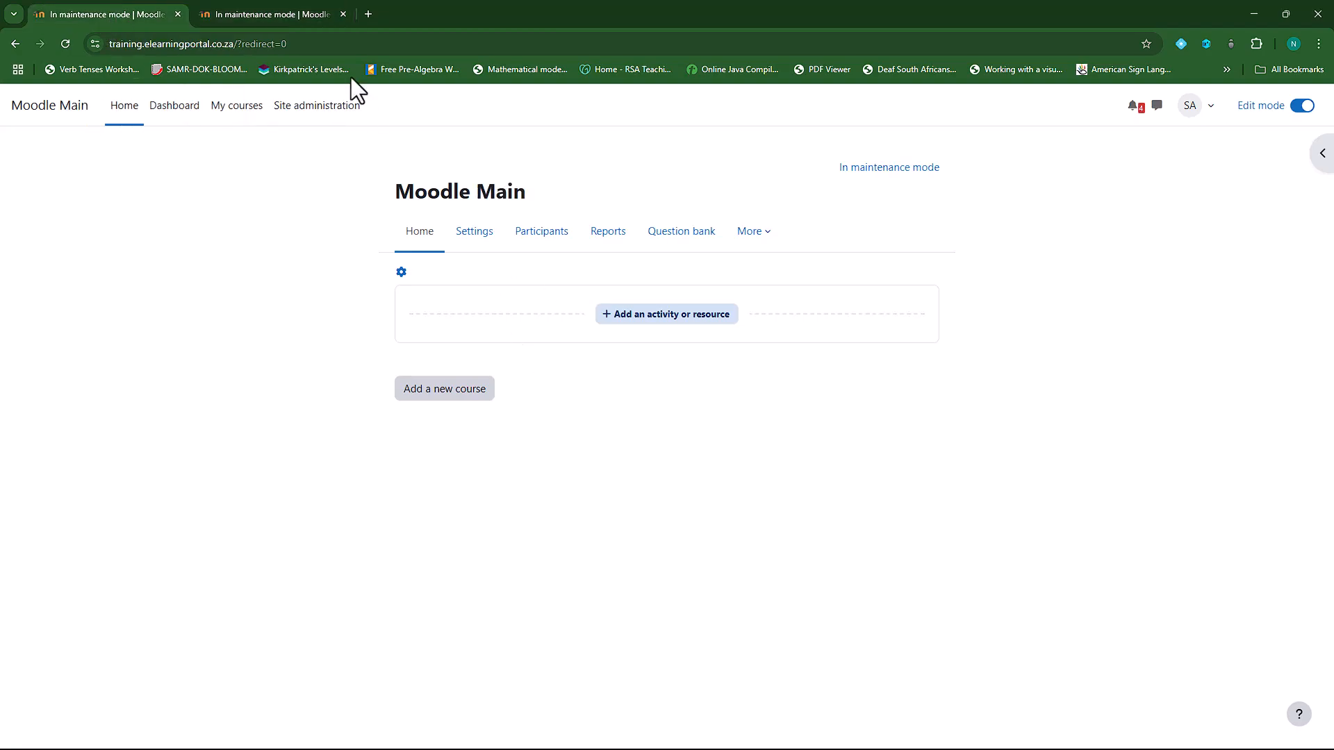
pyautogui.click(303, 15)
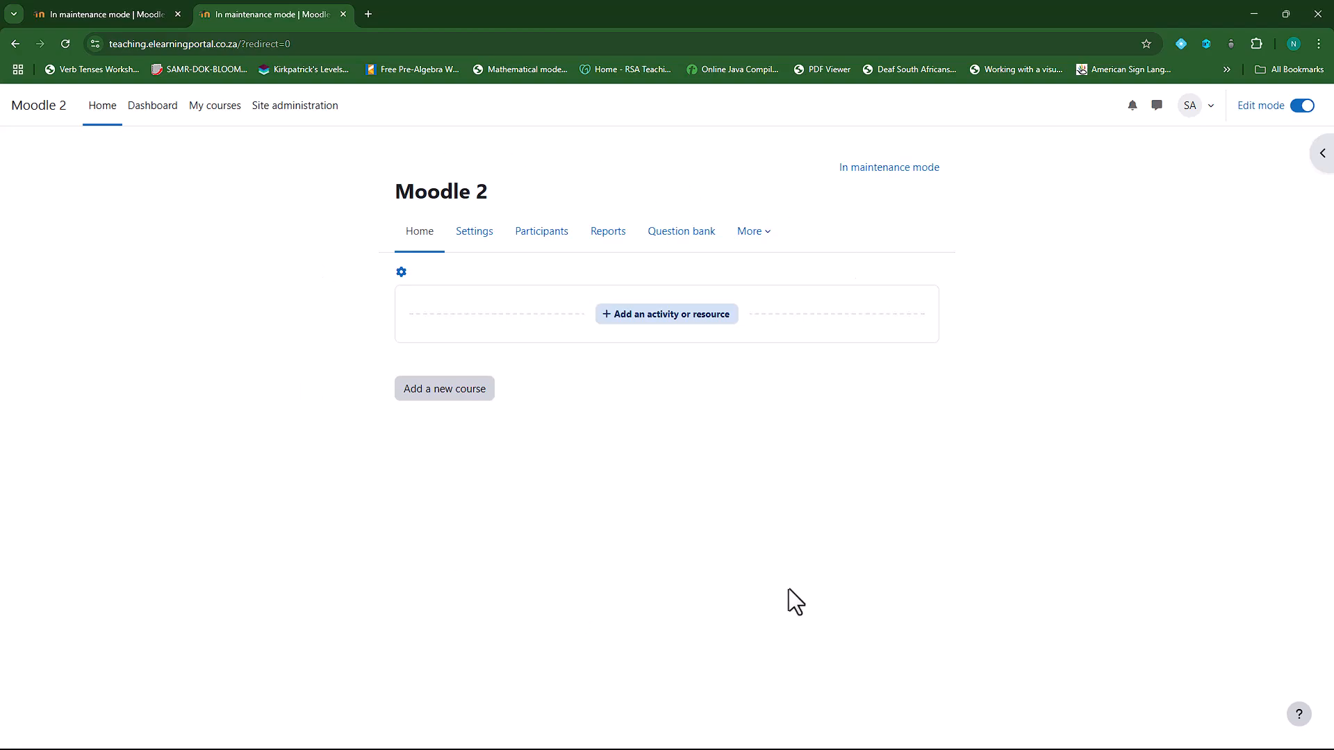
pyautogui.click(115, 18)
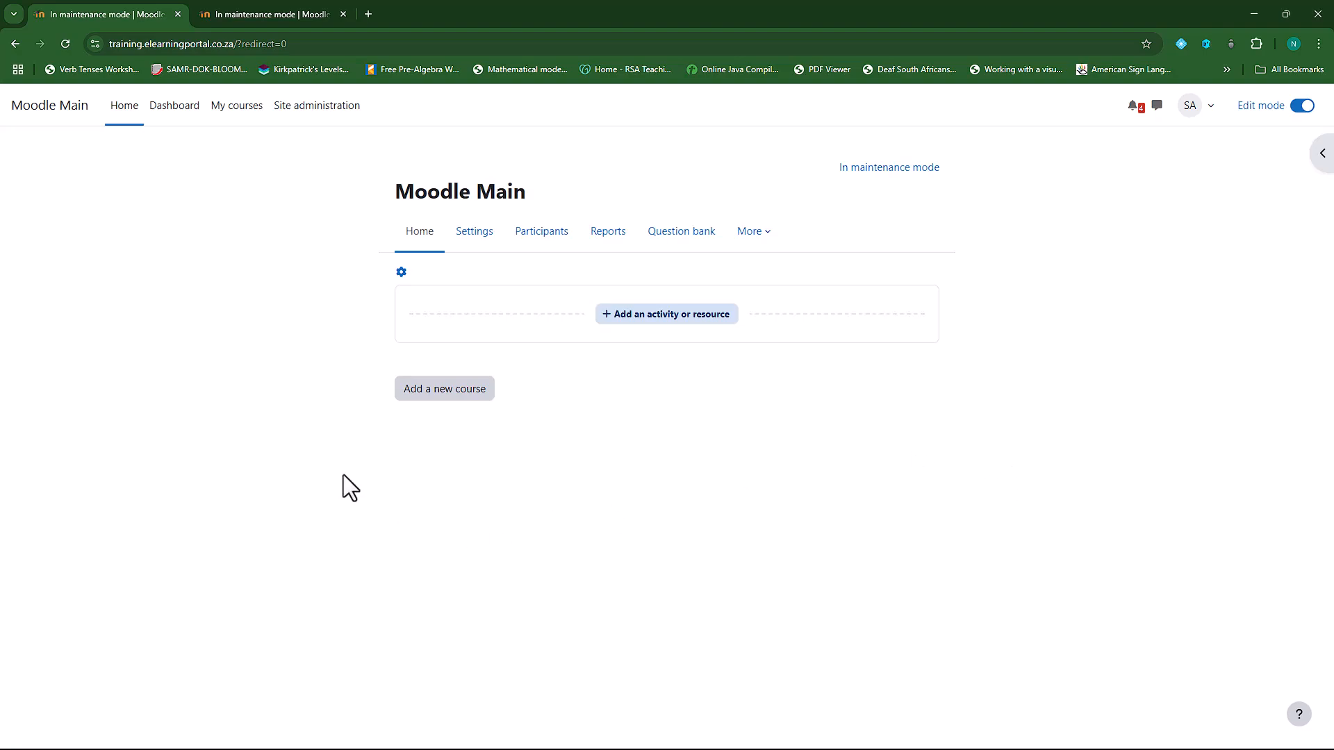
# Step: Enable the LTI authentication plugin in the Moodle Main site's authentication management
pyautogui.click(321, 120)
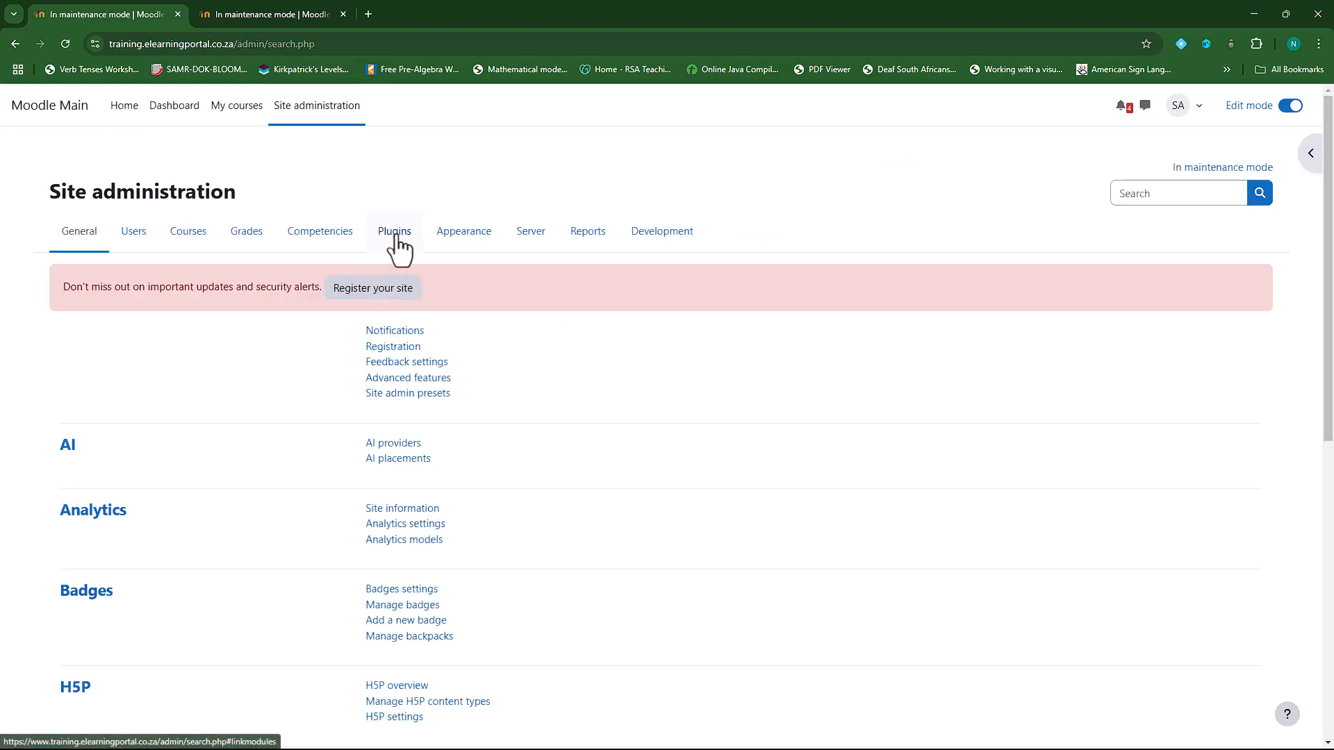
pyautogui.click(395, 231)
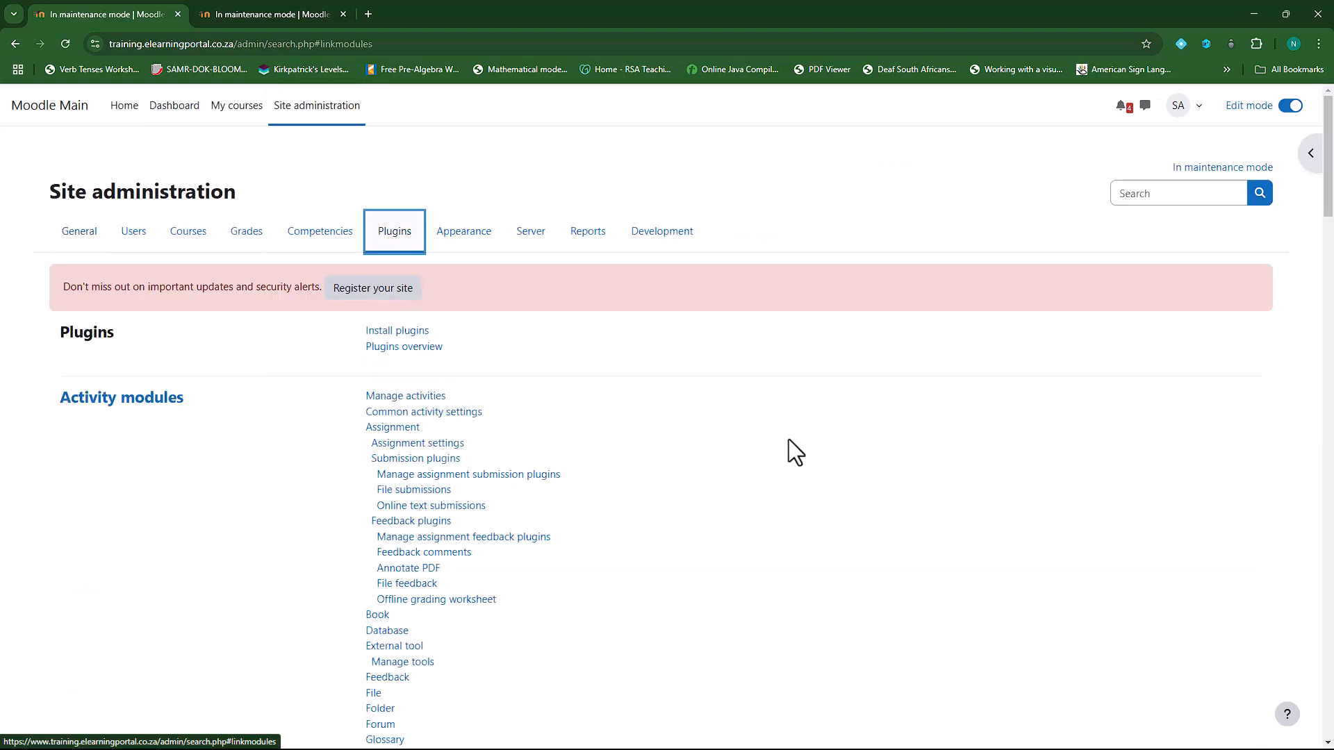
pyautogui.scroll(-2, 683, 440)
pyautogui.scroll(-10, 682, 439)
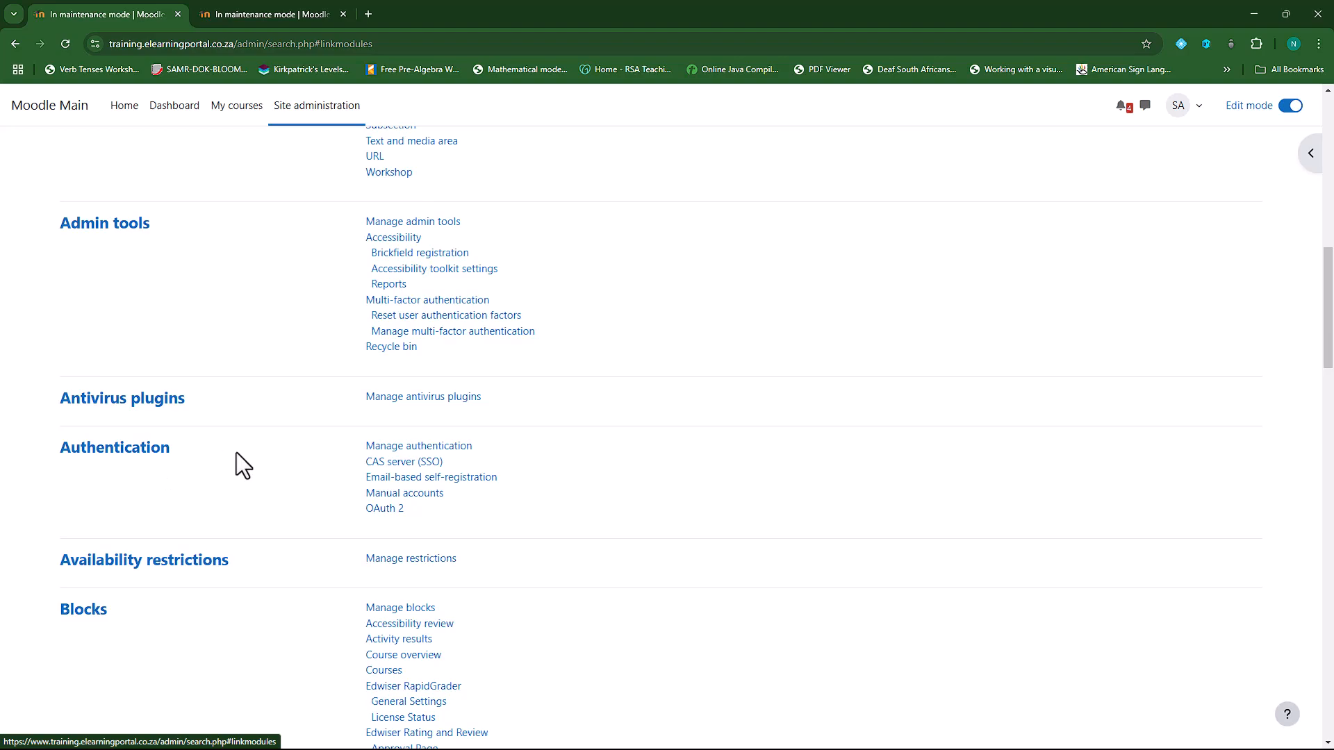
pyautogui.click(458, 452)
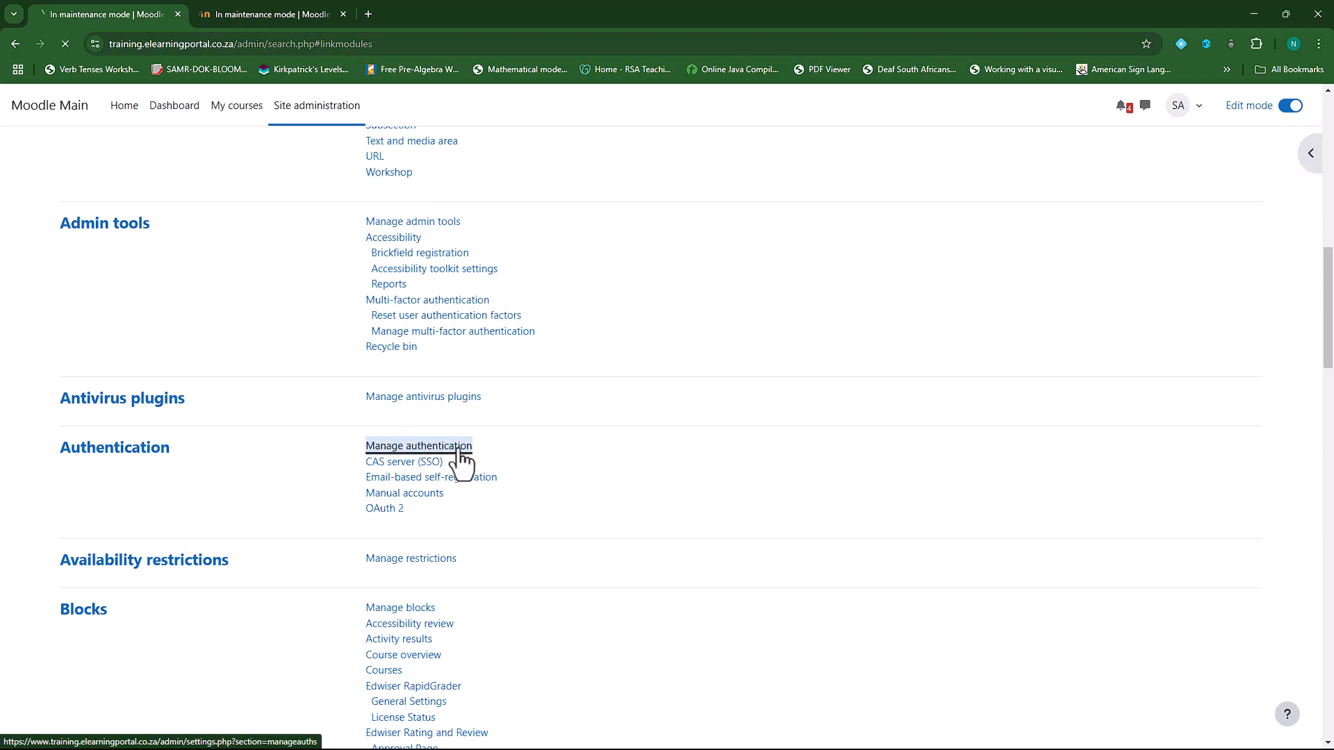
pyautogui.scroll(-2, 276, 498)
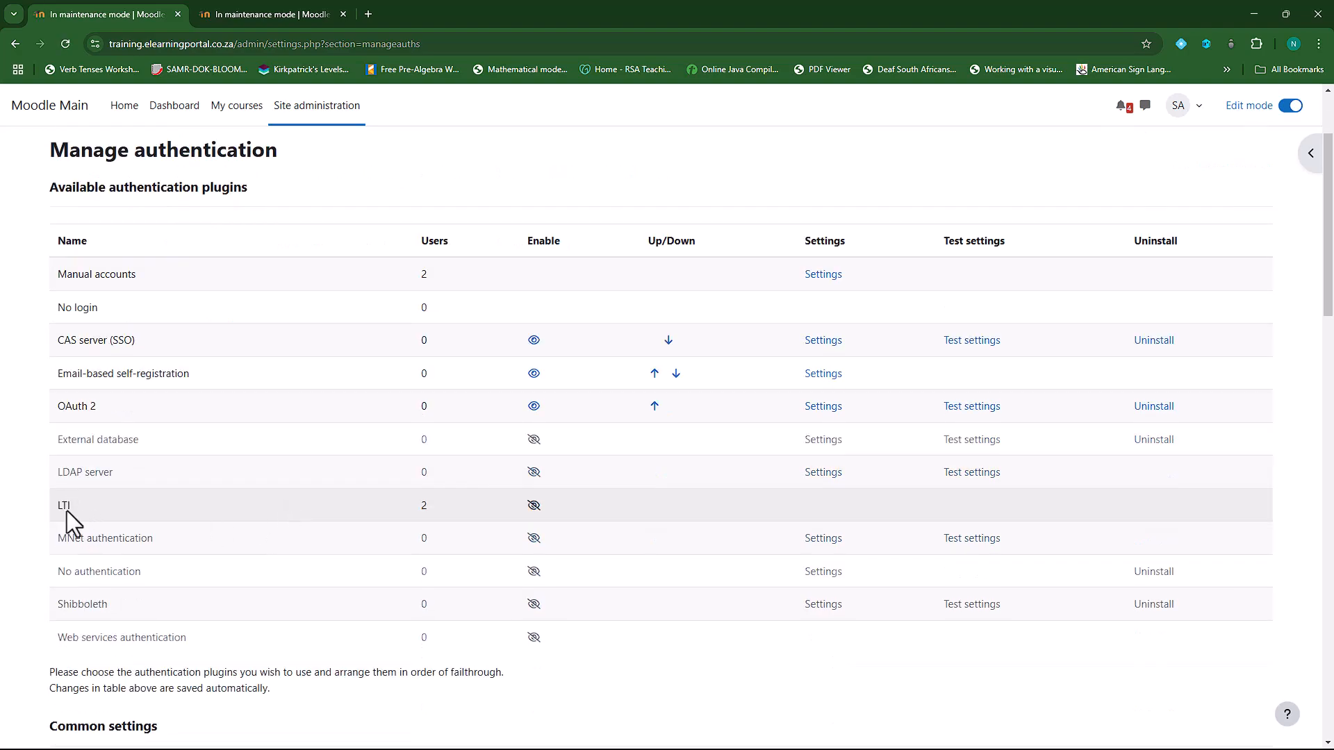
pyautogui.click(534, 506)
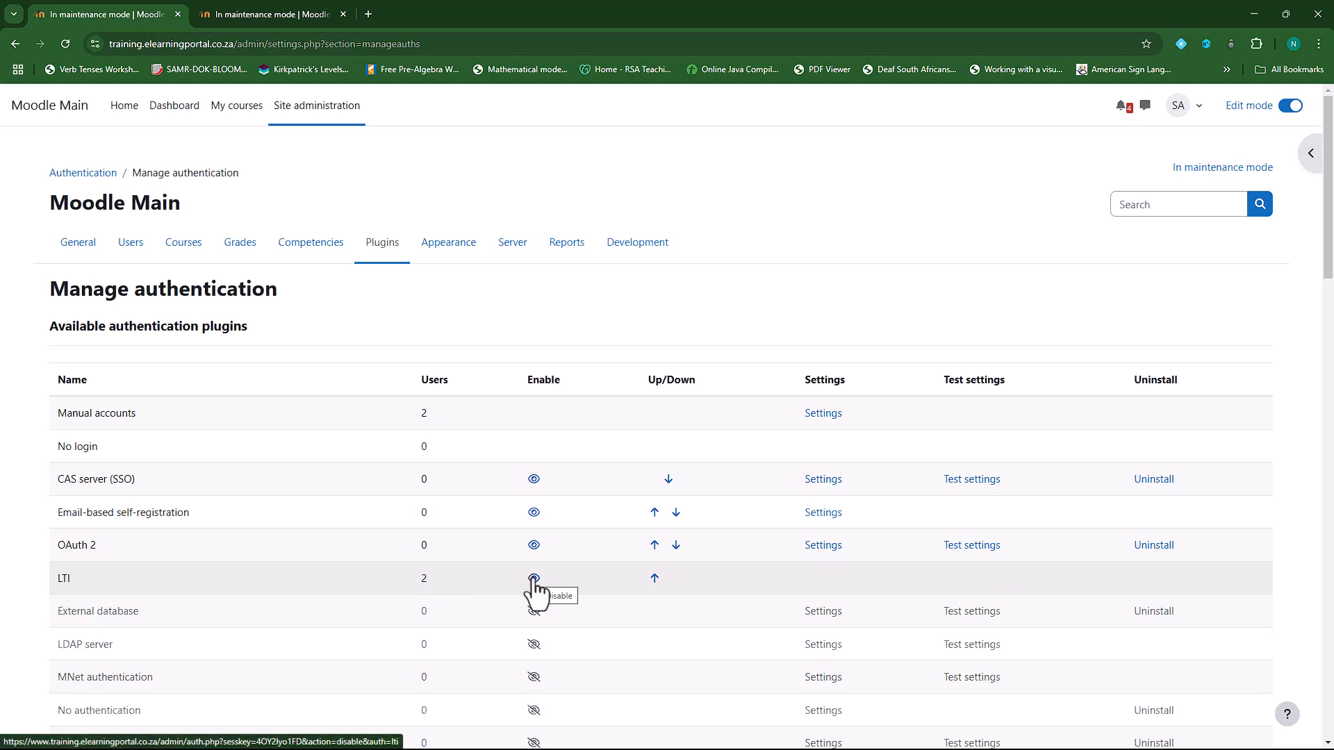
# Step: Enable the Publish as LTI tool enrolment plugin on Moodle Main and return to the site's plugin administration
pyautogui.click(380, 248)
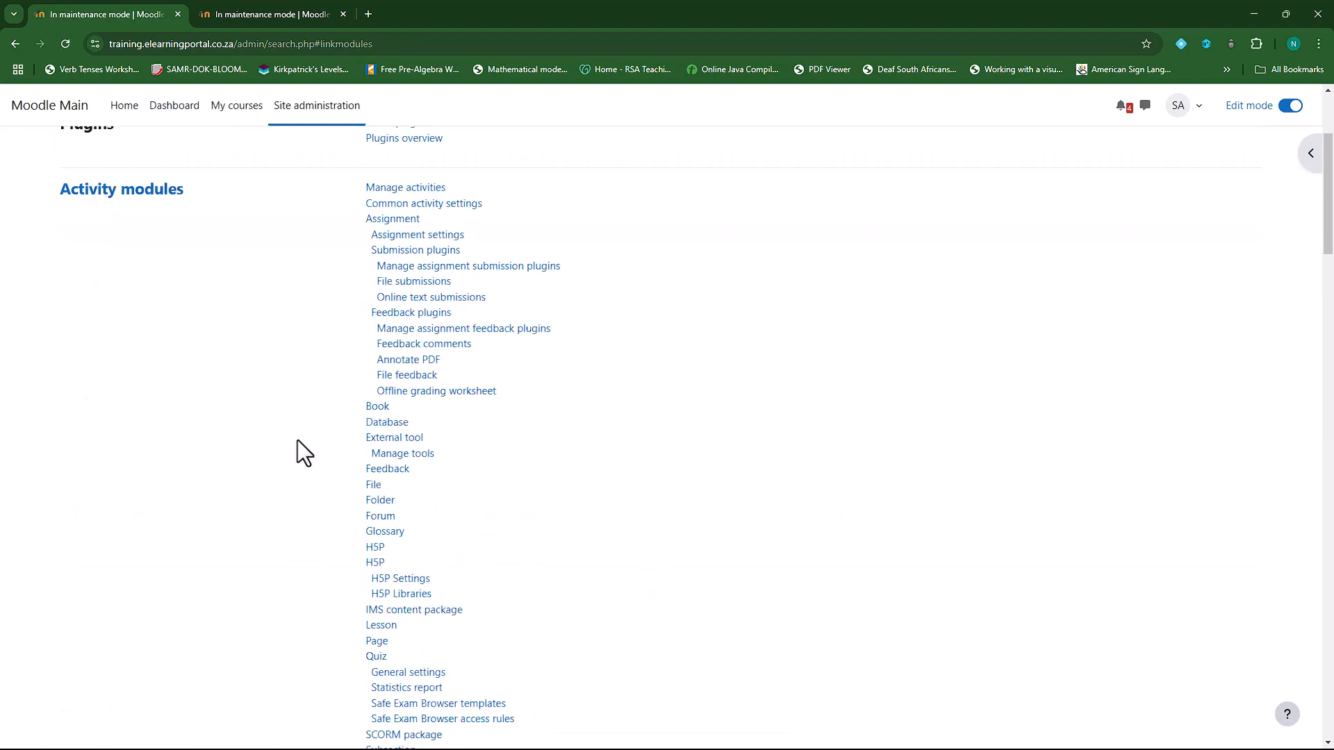
pyautogui.scroll(-15, 298, 440)
pyautogui.scroll(-4, 298, 439)
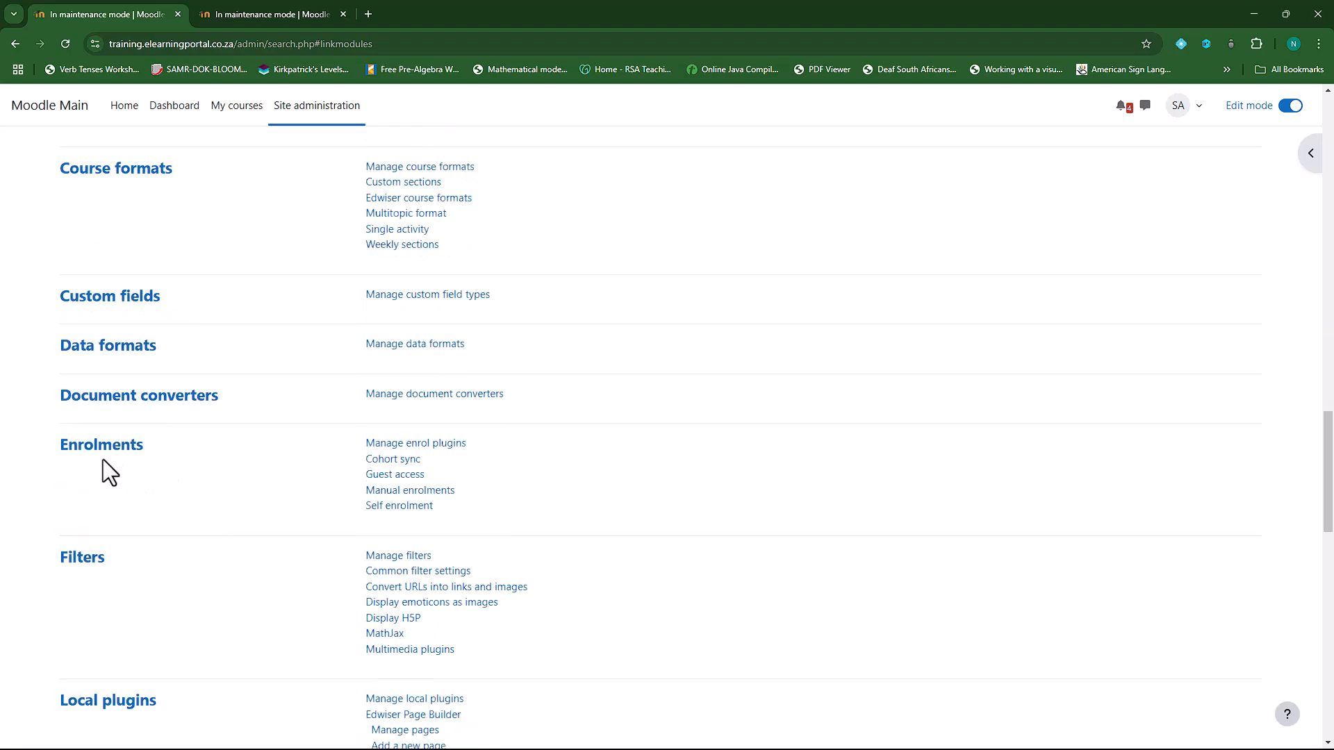
pyautogui.click(434, 449)
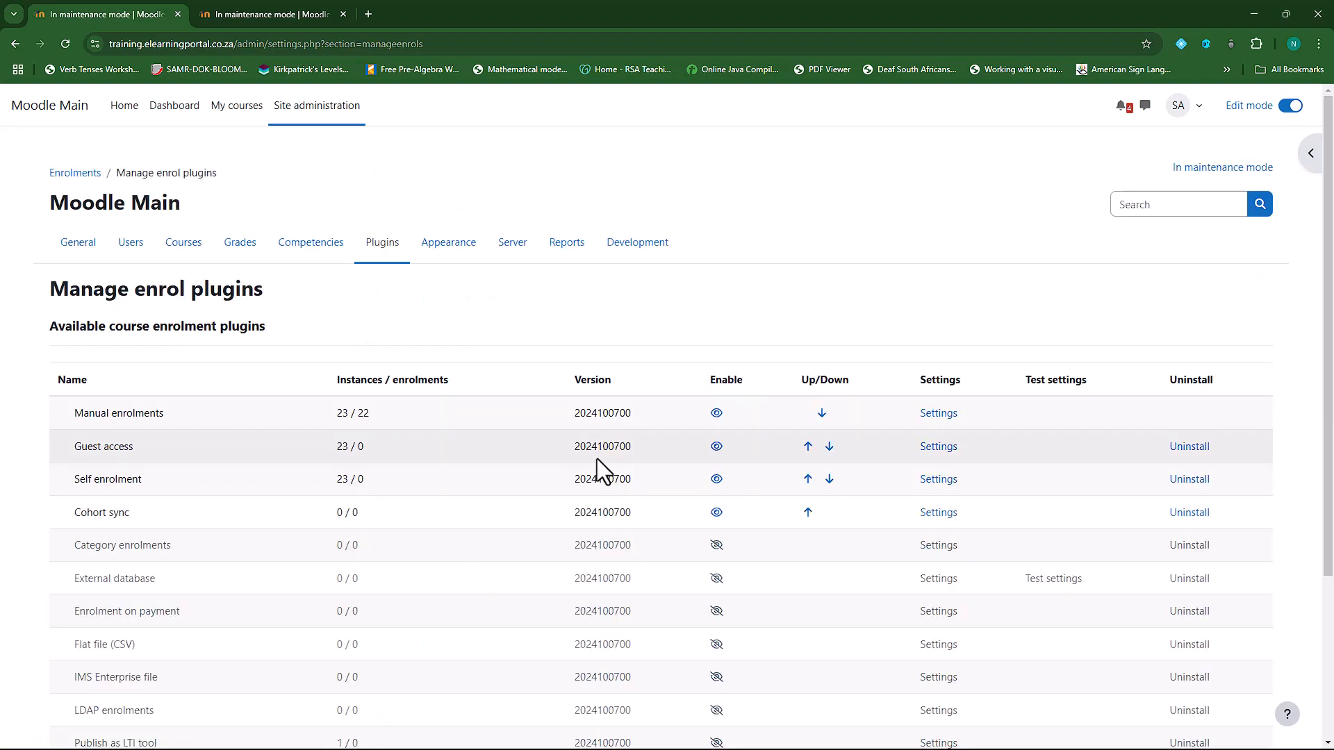
pyautogui.scroll(-2, 223, 468)
pyautogui.scroll(-1, 223, 481)
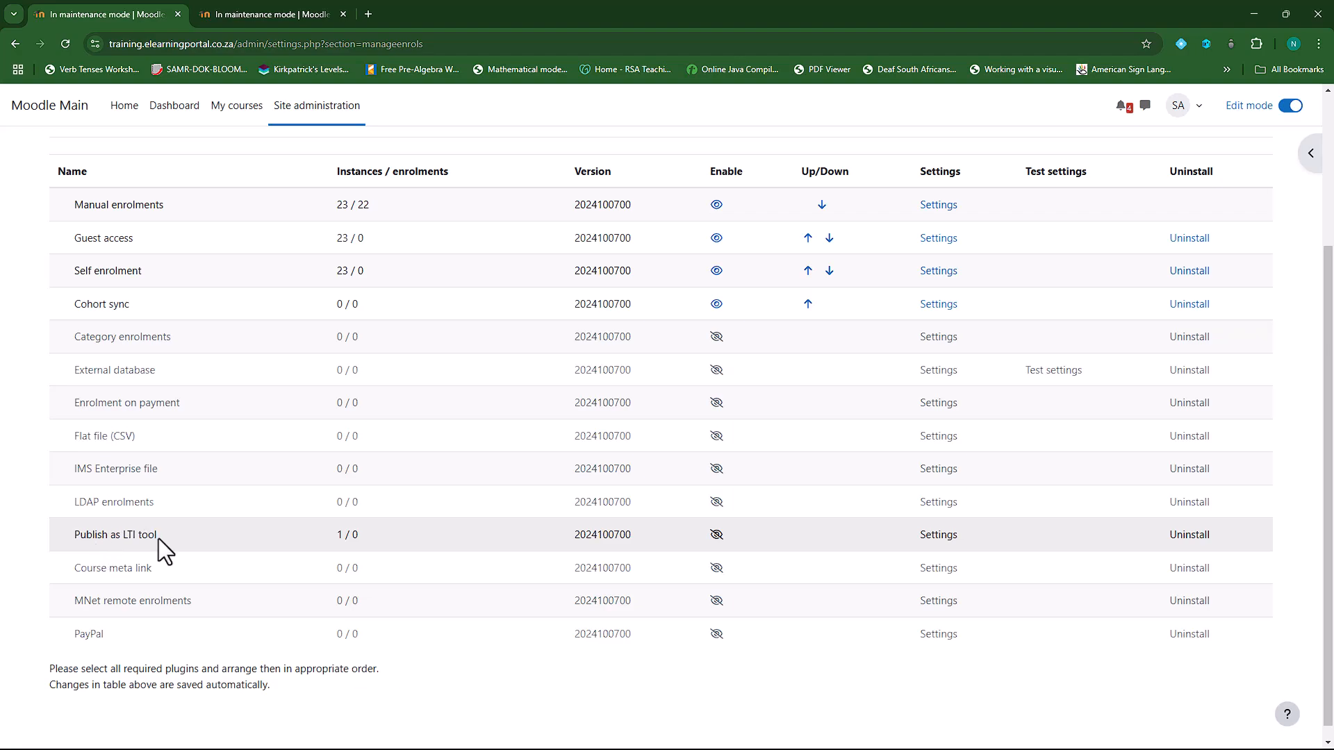
pyautogui.click(716, 535)
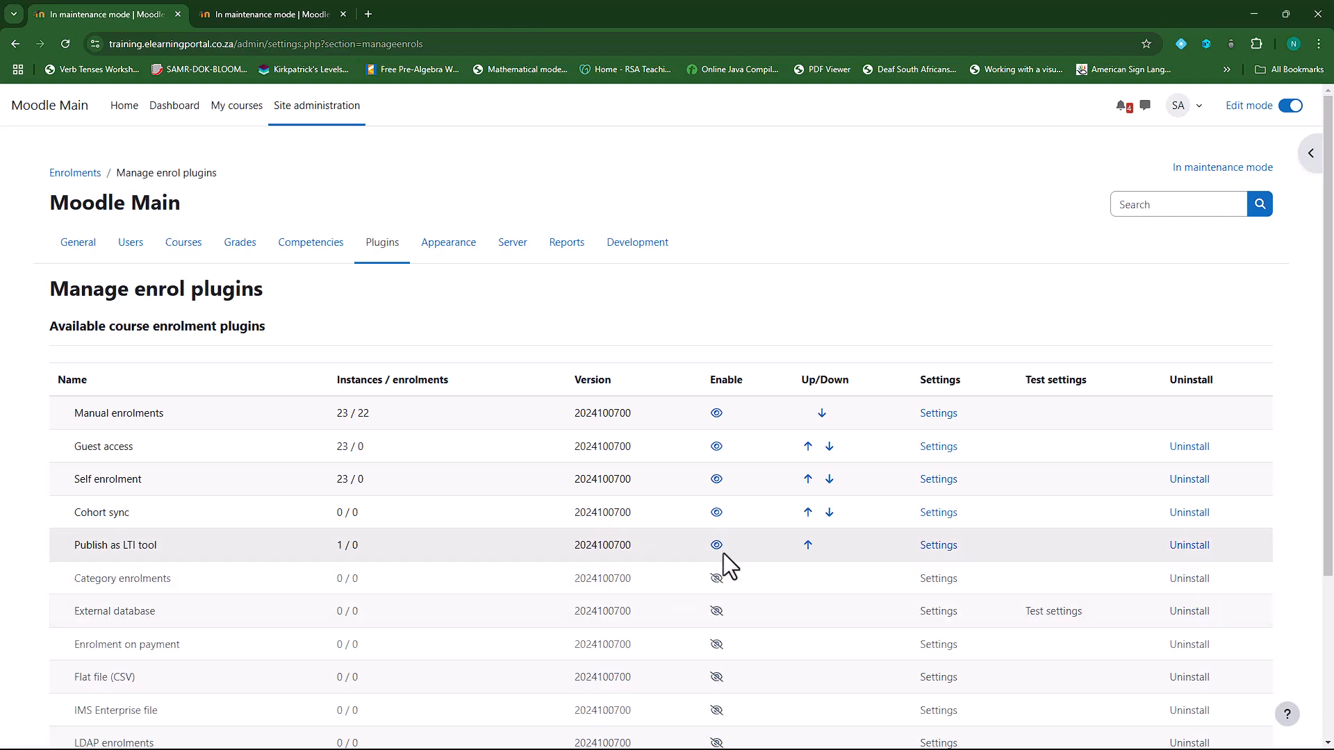
pyautogui.click(382, 245)
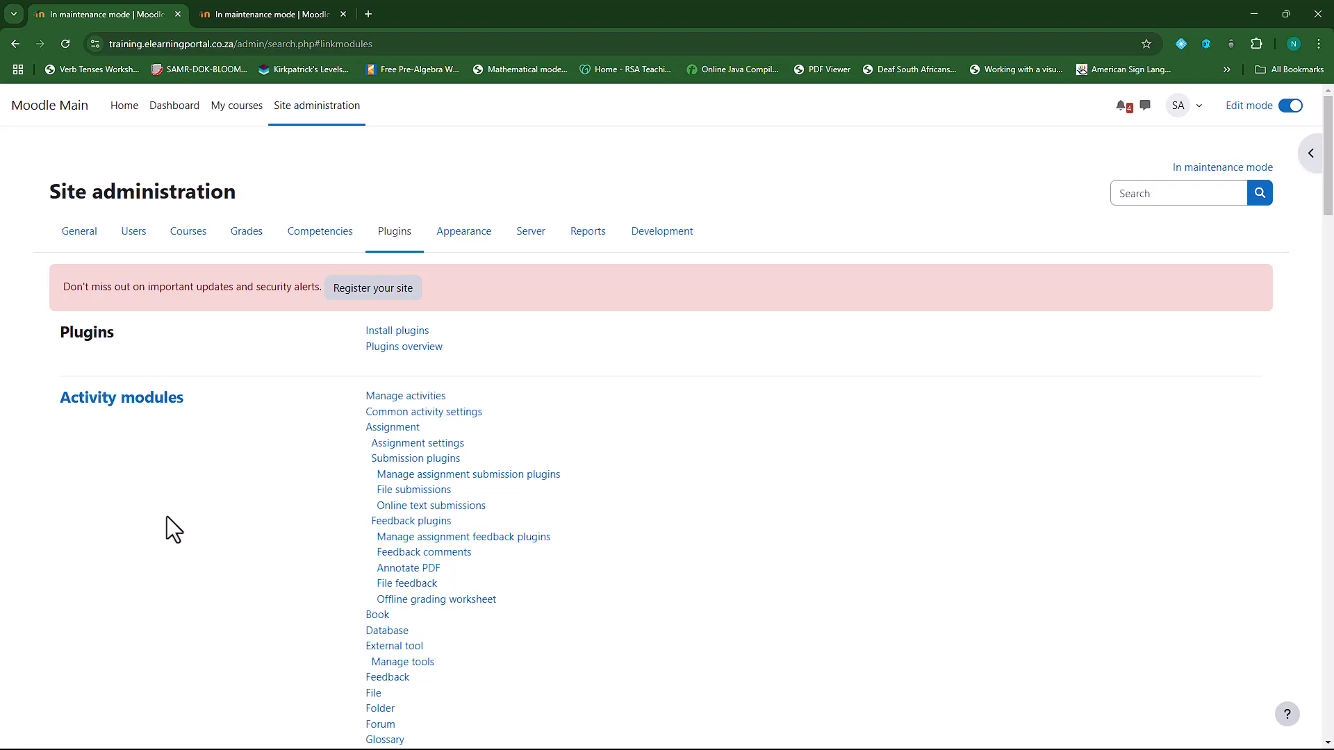
# Step: Enable the LTI authentication plugin in the Moodle 2 site's authentication management
pyautogui.click(285, 21)
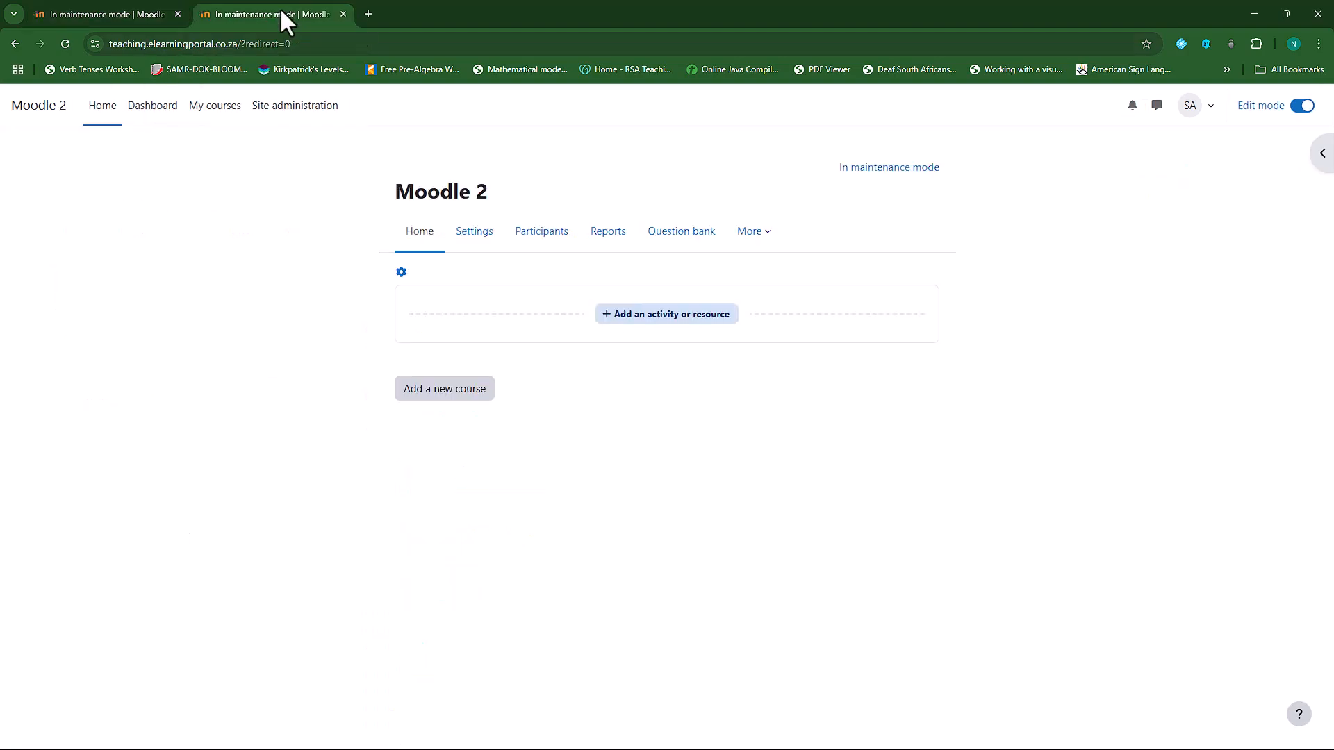
pyautogui.click(294, 108)
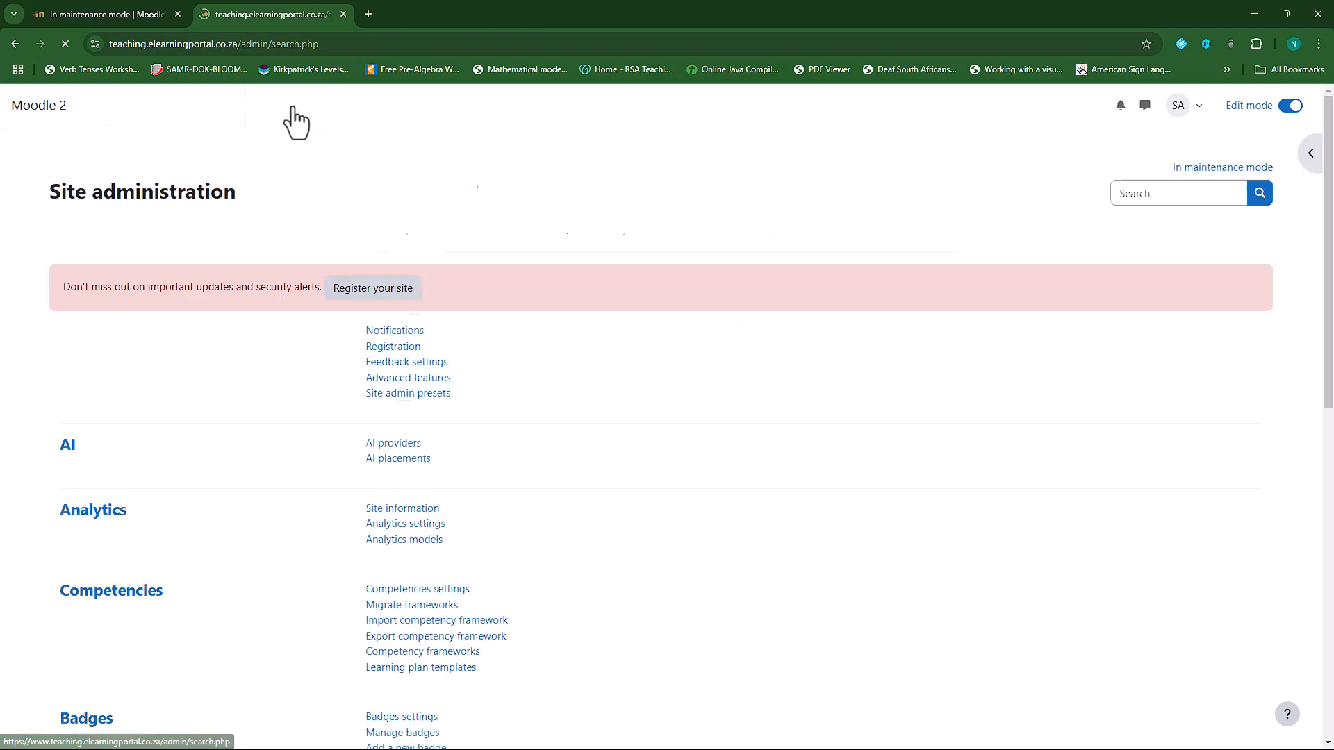
pyautogui.scroll(-1, 264, 406)
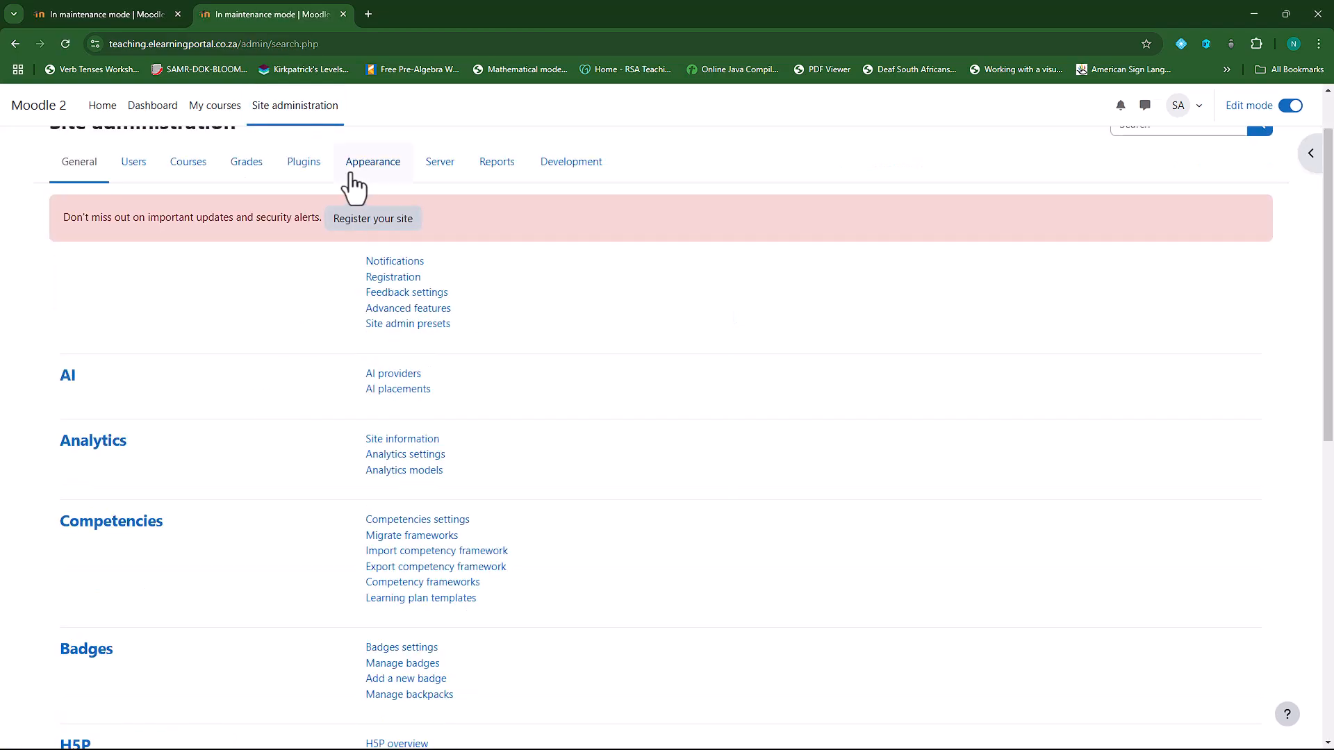
pyautogui.click(306, 166)
pyautogui.scroll(-4, 271, 421)
pyautogui.scroll(-10, 273, 426)
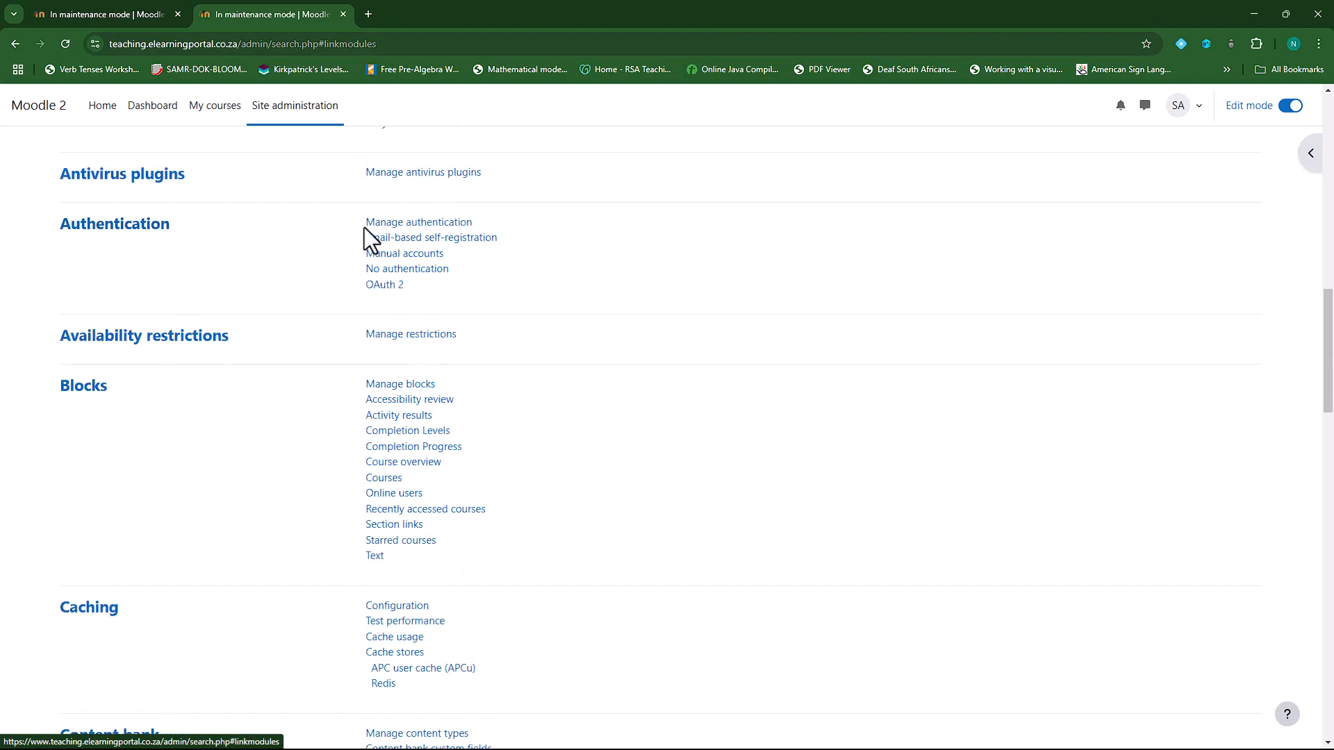
pyautogui.click(410, 223)
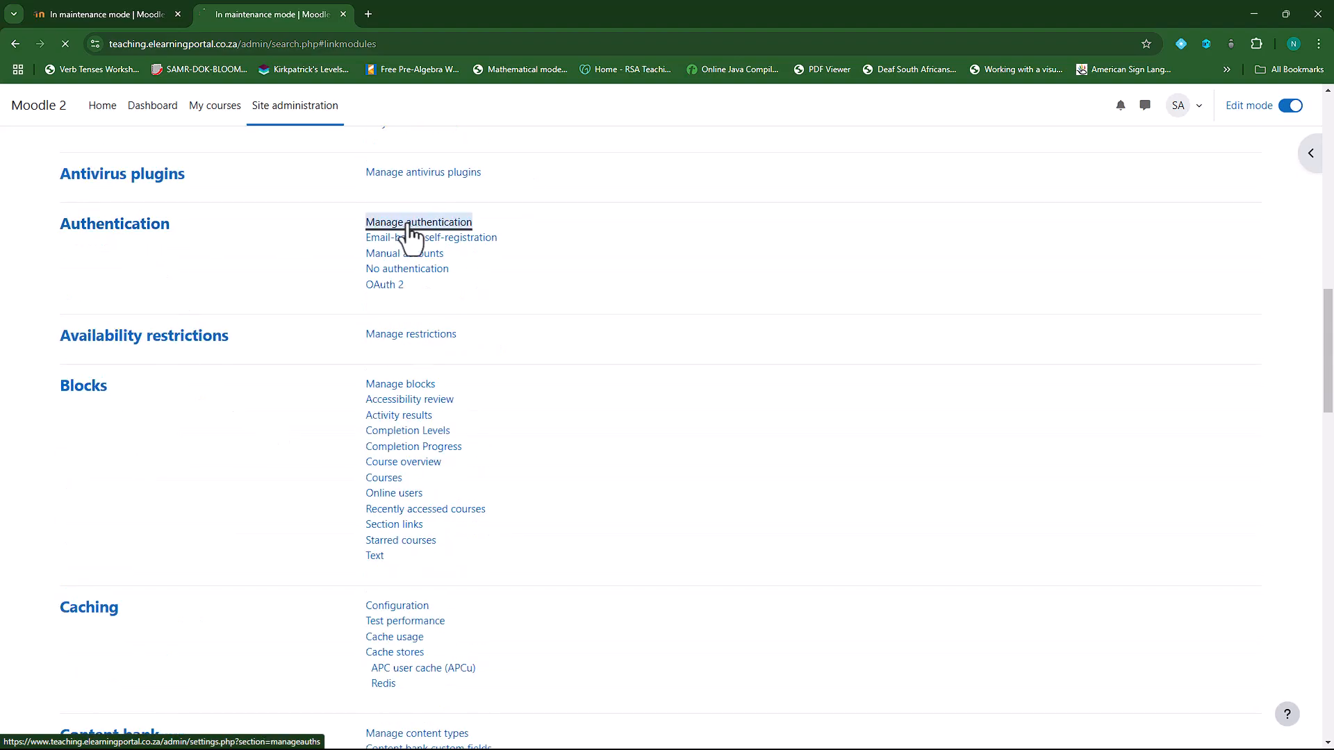
pyautogui.scroll(-1, 235, 570)
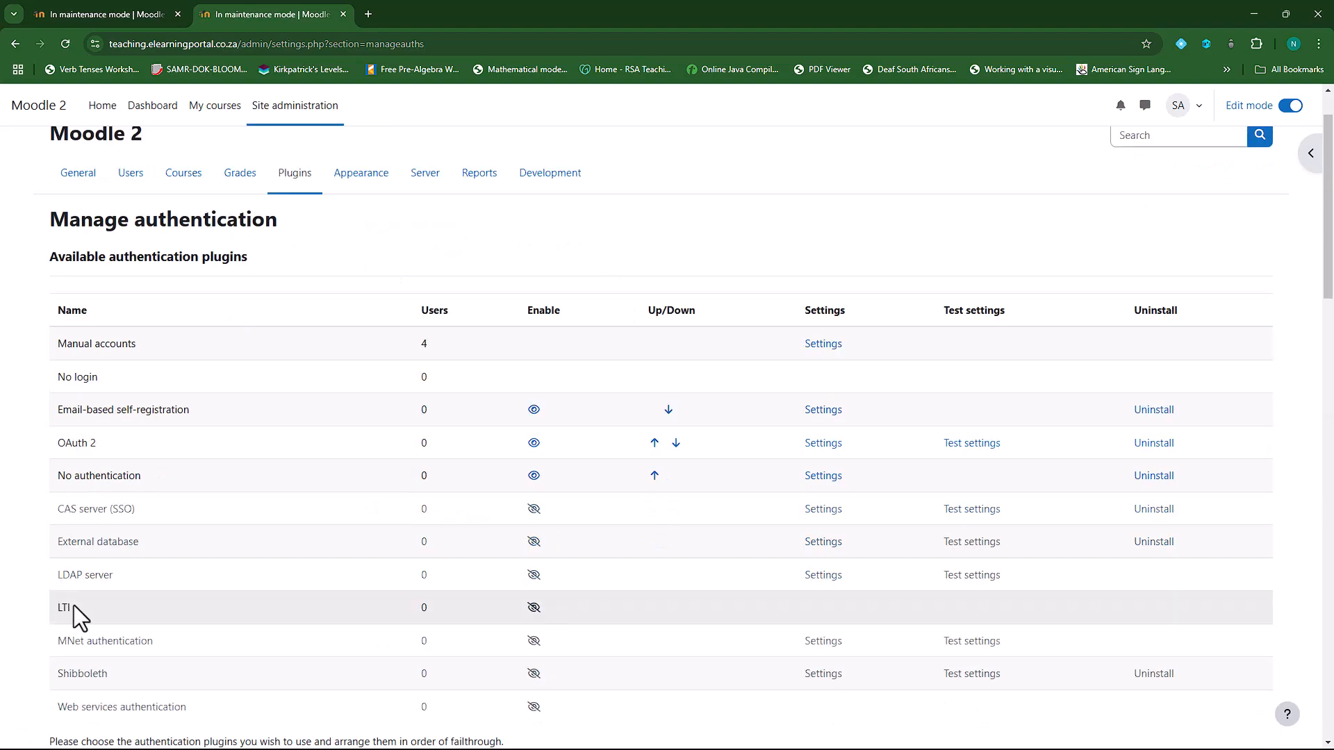
pyautogui.click(533, 608)
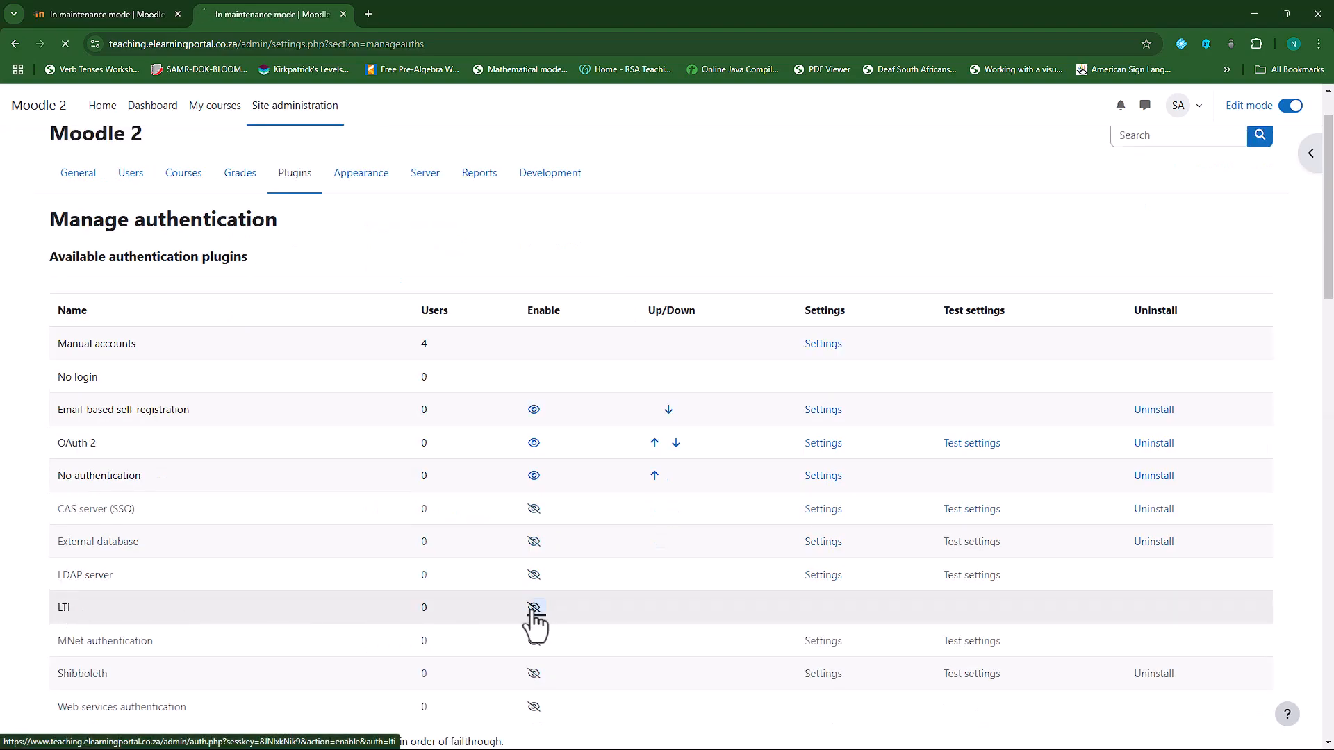
# Step: Enable the Publish as LTI tool enrolment plugin on the Moodle 2 site
pyautogui.click(295, 244)
pyautogui.scroll(-20, 293, 506)
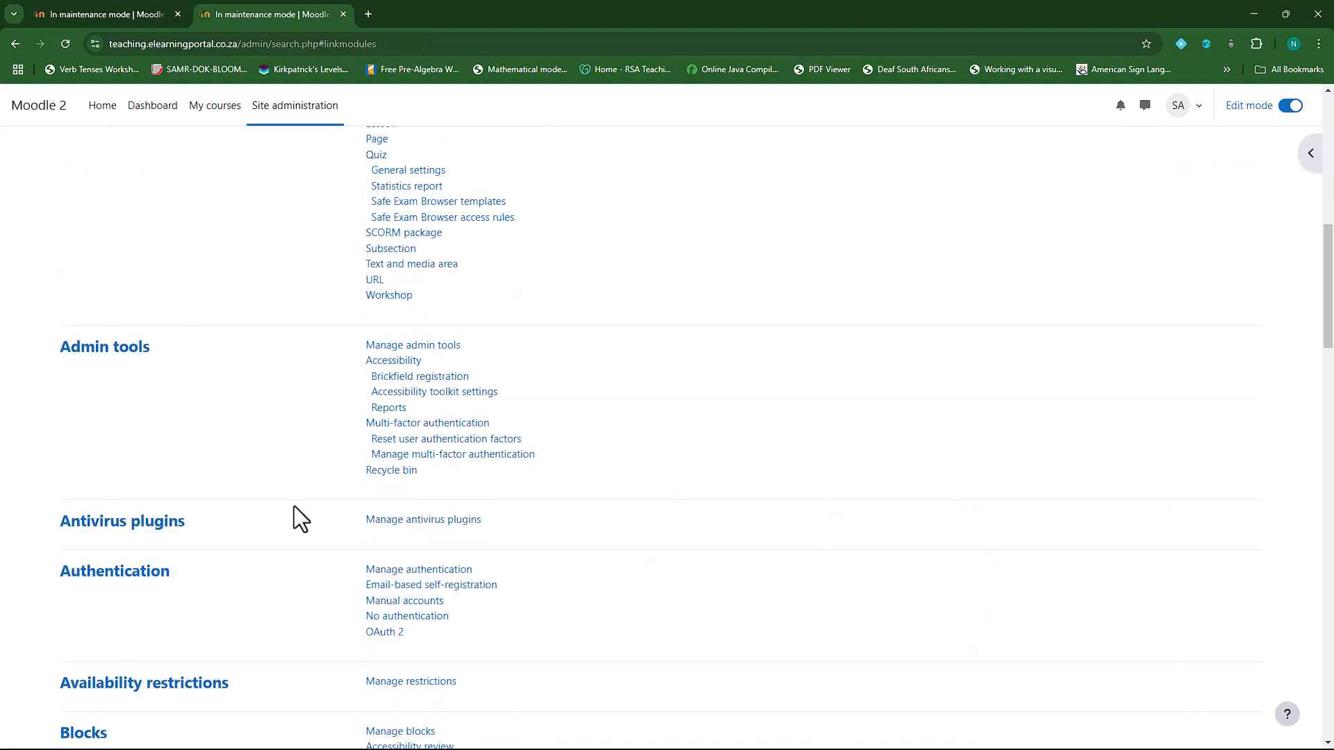
pyautogui.scroll(-2, 294, 505)
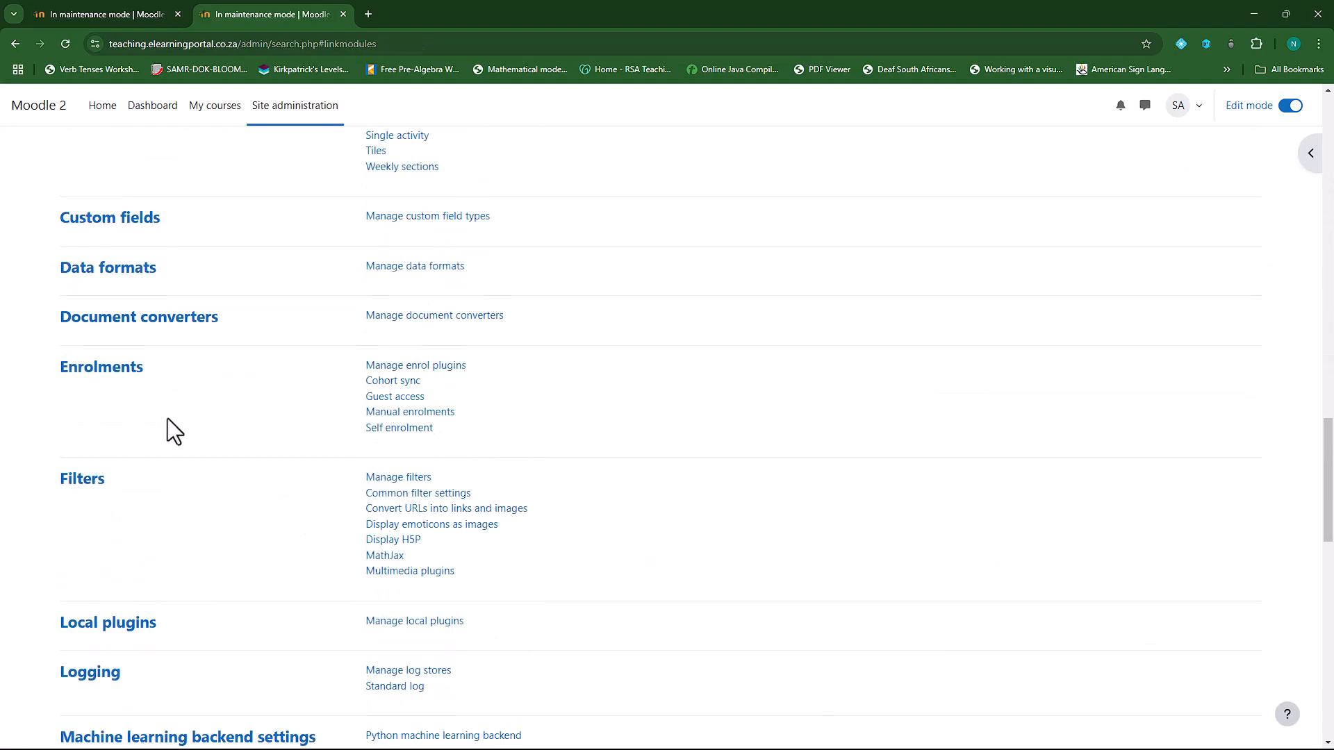
pyautogui.click(427, 367)
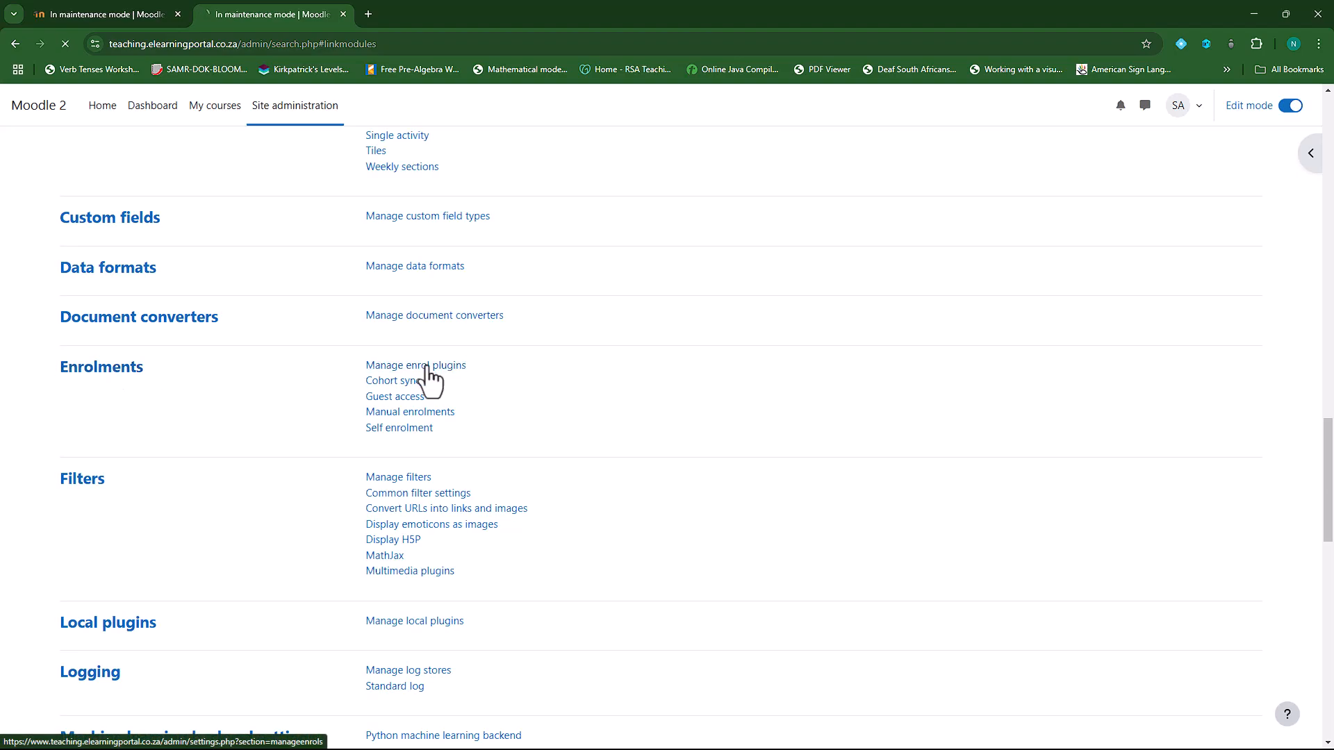
pyautogui.scroll(-3, 426, 376)
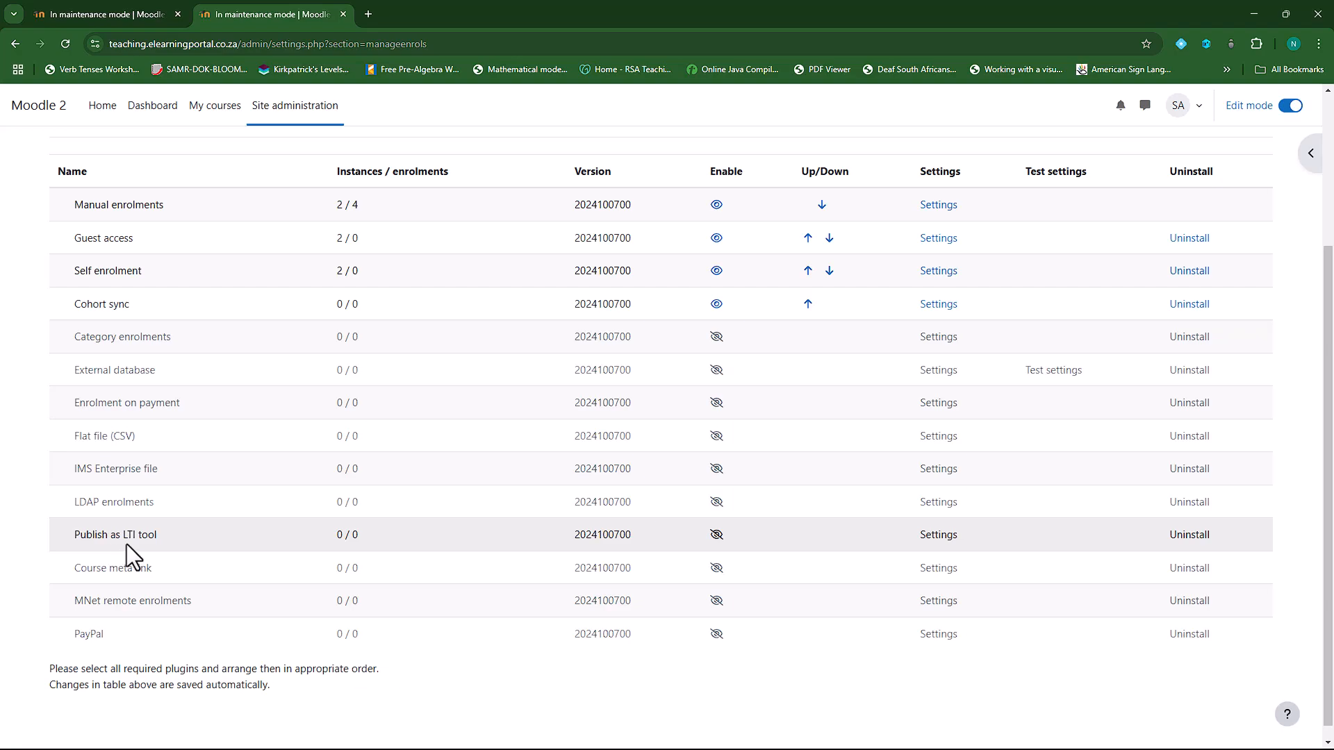
pyautogui.click(716, 536)
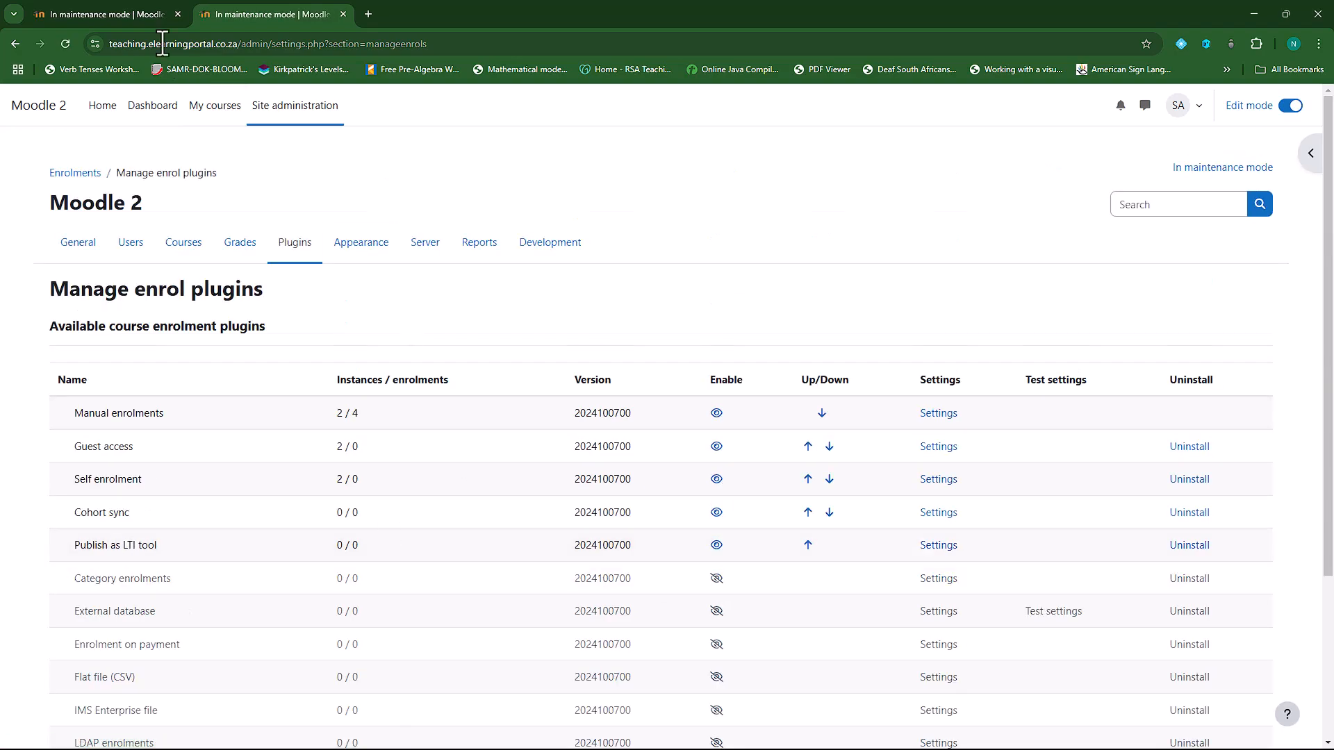
# Step: Check the Allow frame embedding setting in Moodle Main's HTTP security settings
pyautogui.click(129, 13)
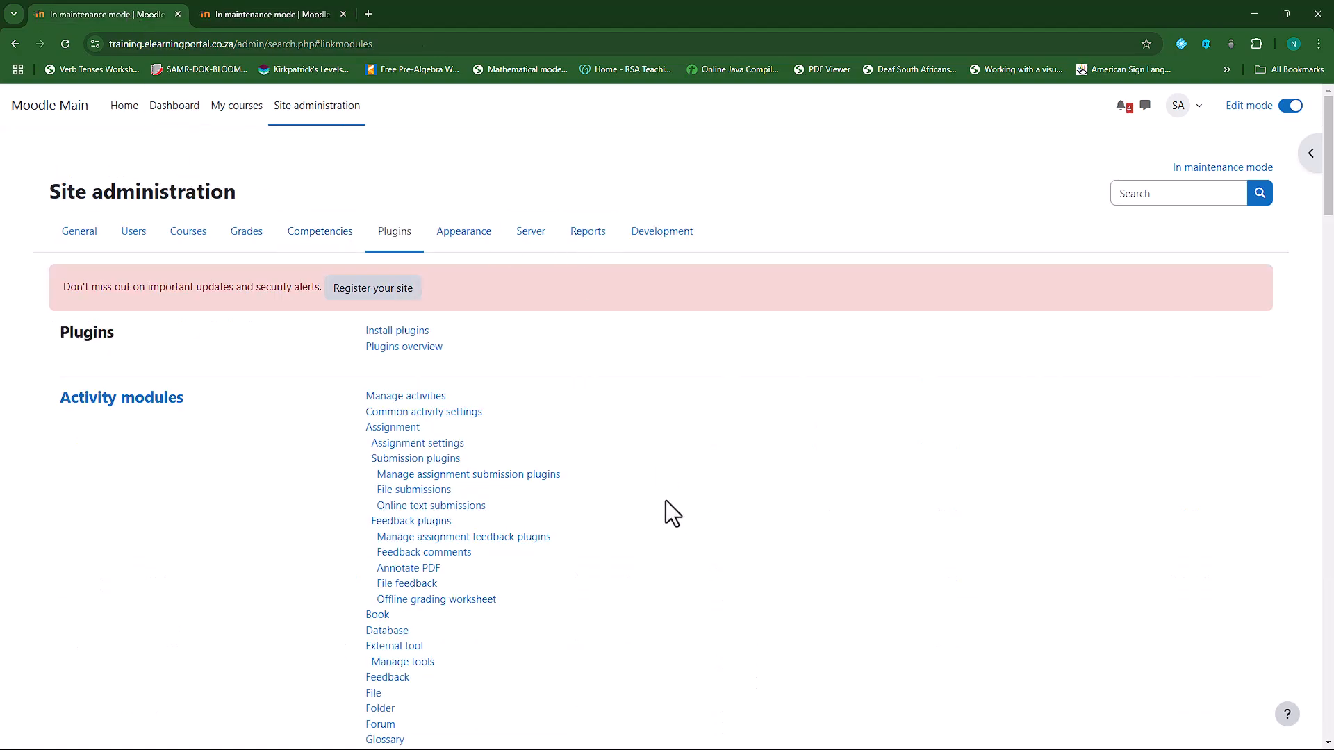
pyautogui.click(82, 243)
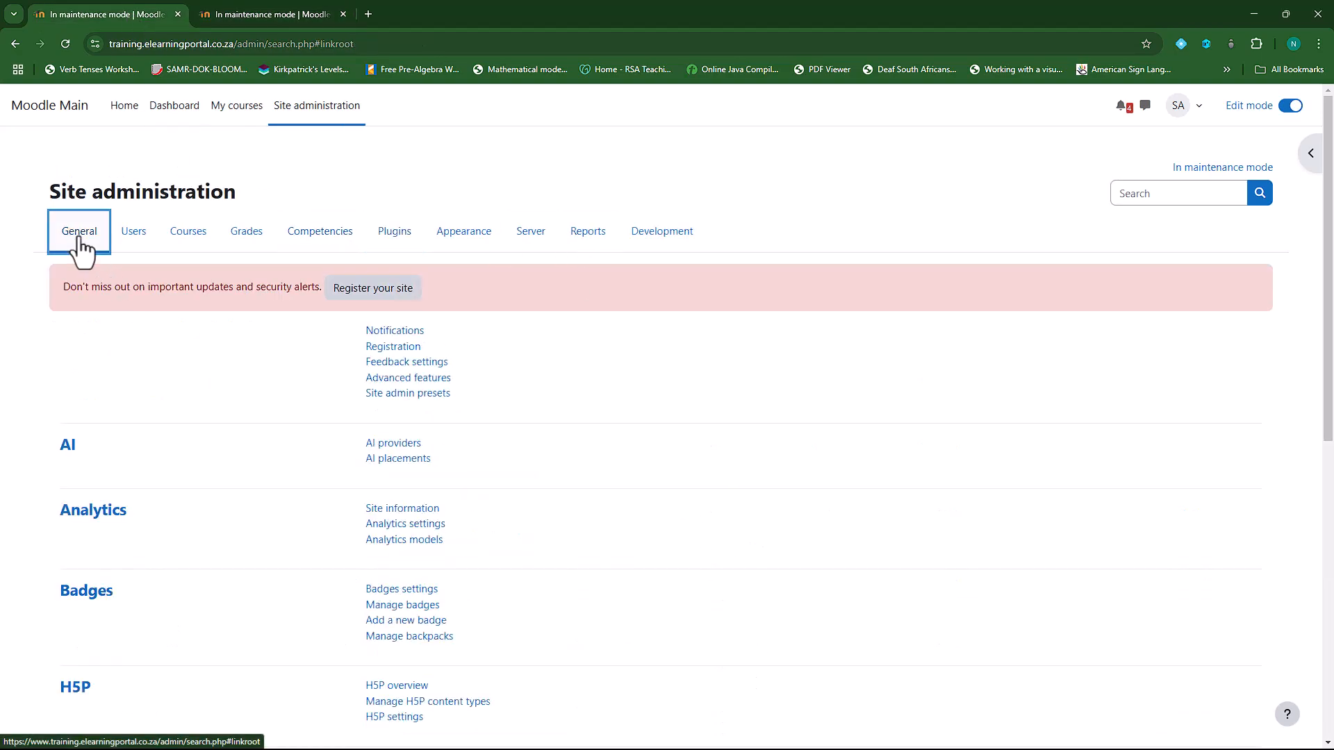
pyautogui.scroll(-4, 236, 444)
pyautogui.scroll(-1, 276, 515)
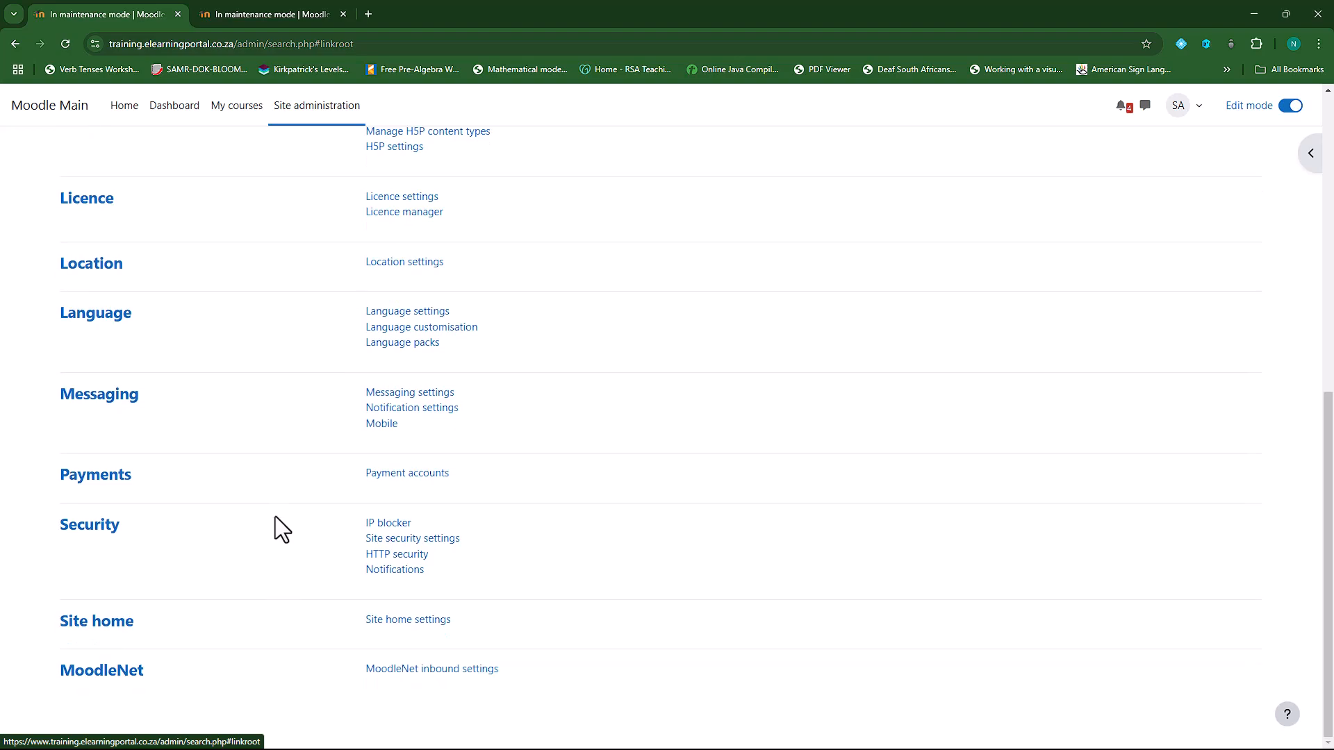
pyautogui.click(401, 560)
pyautogui.scroll(-5, 186, 563)
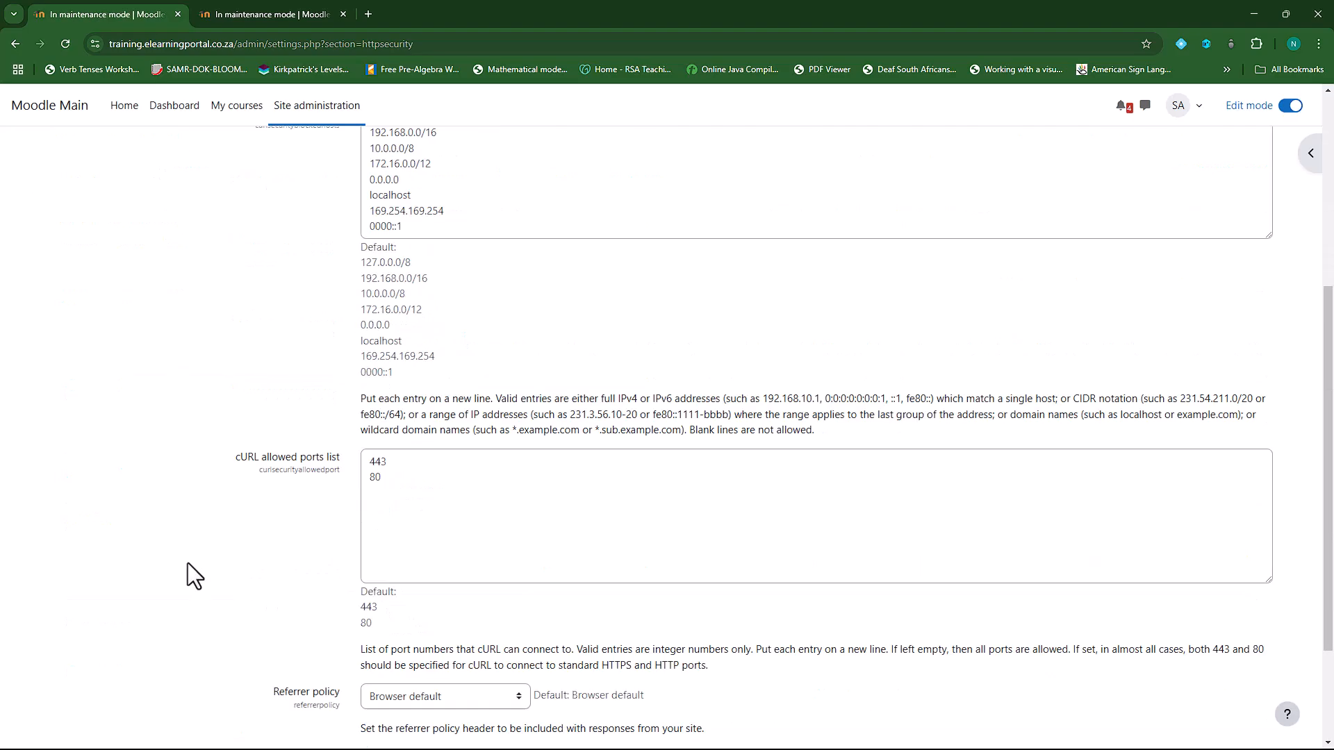
pyautogui.scroll(-2, 187, 563)
pyautogui.scroll(7, 223, 574)
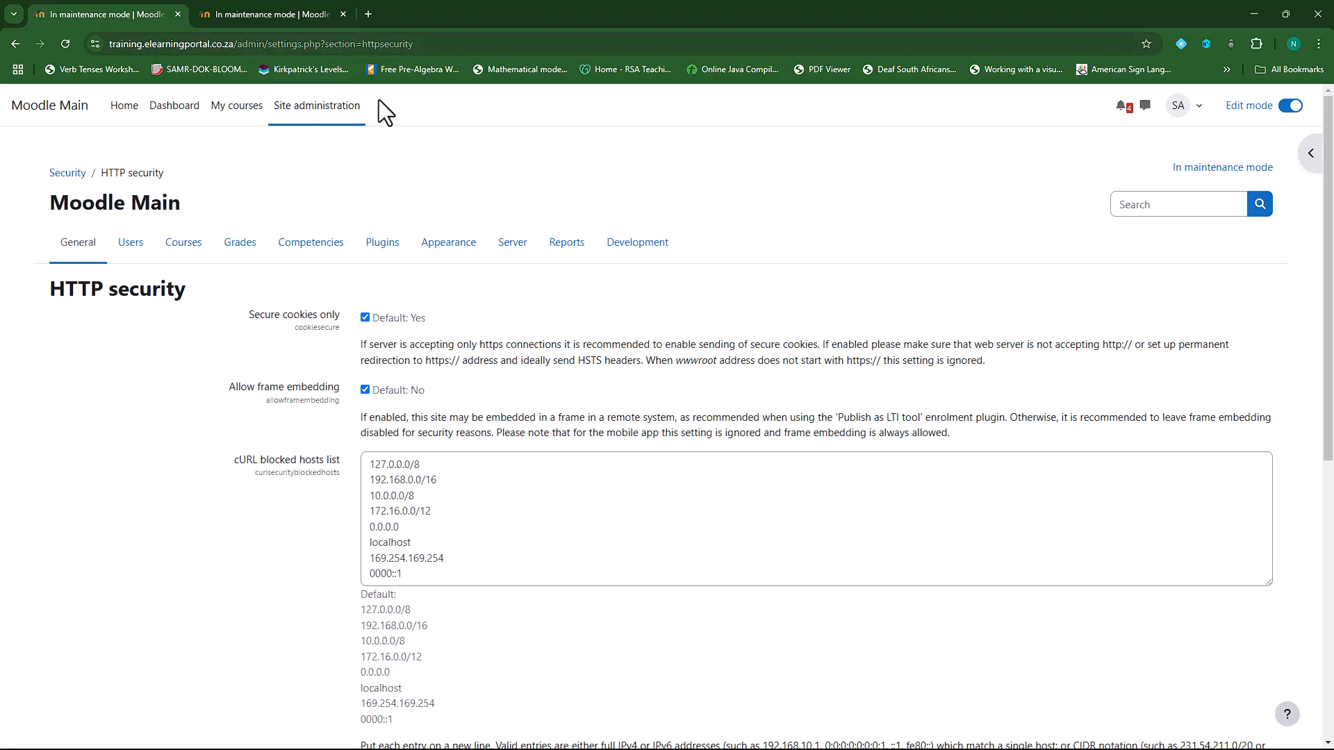
pyautogui.click(282, 14)
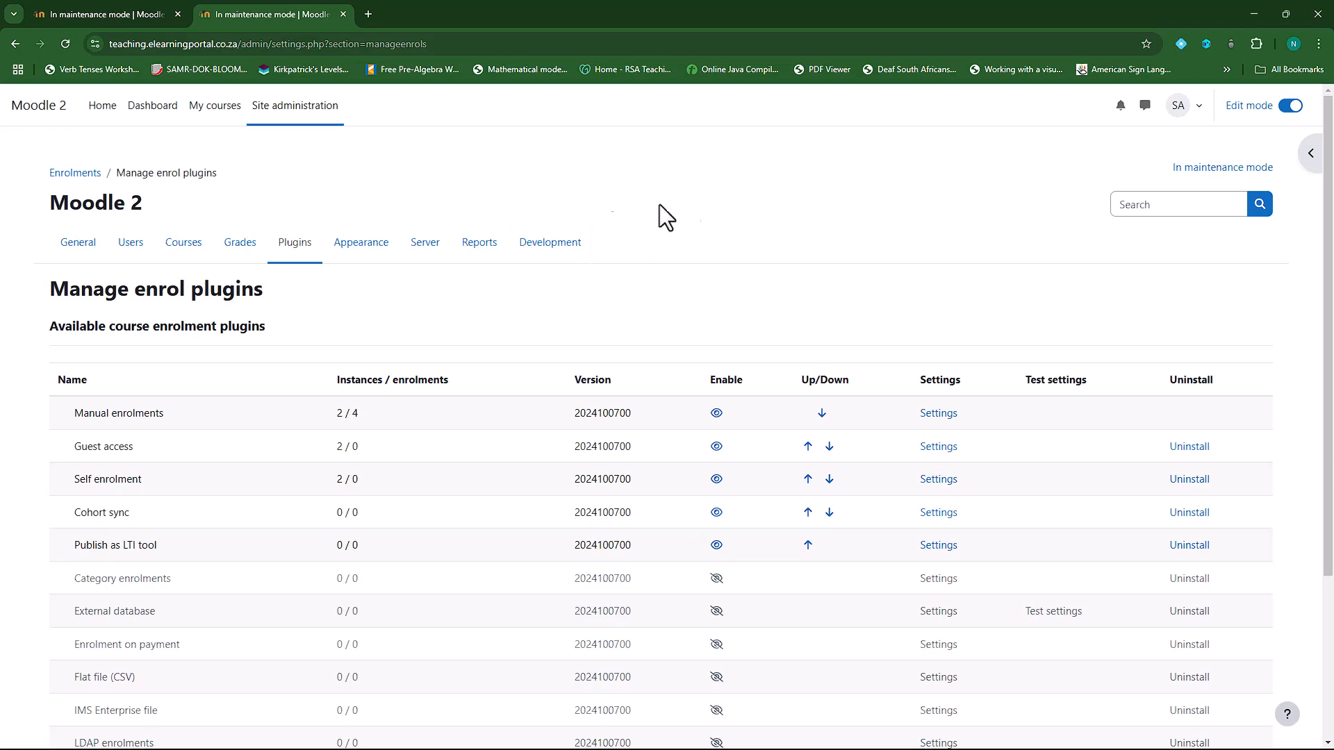
pyautogui.click(148, 12)
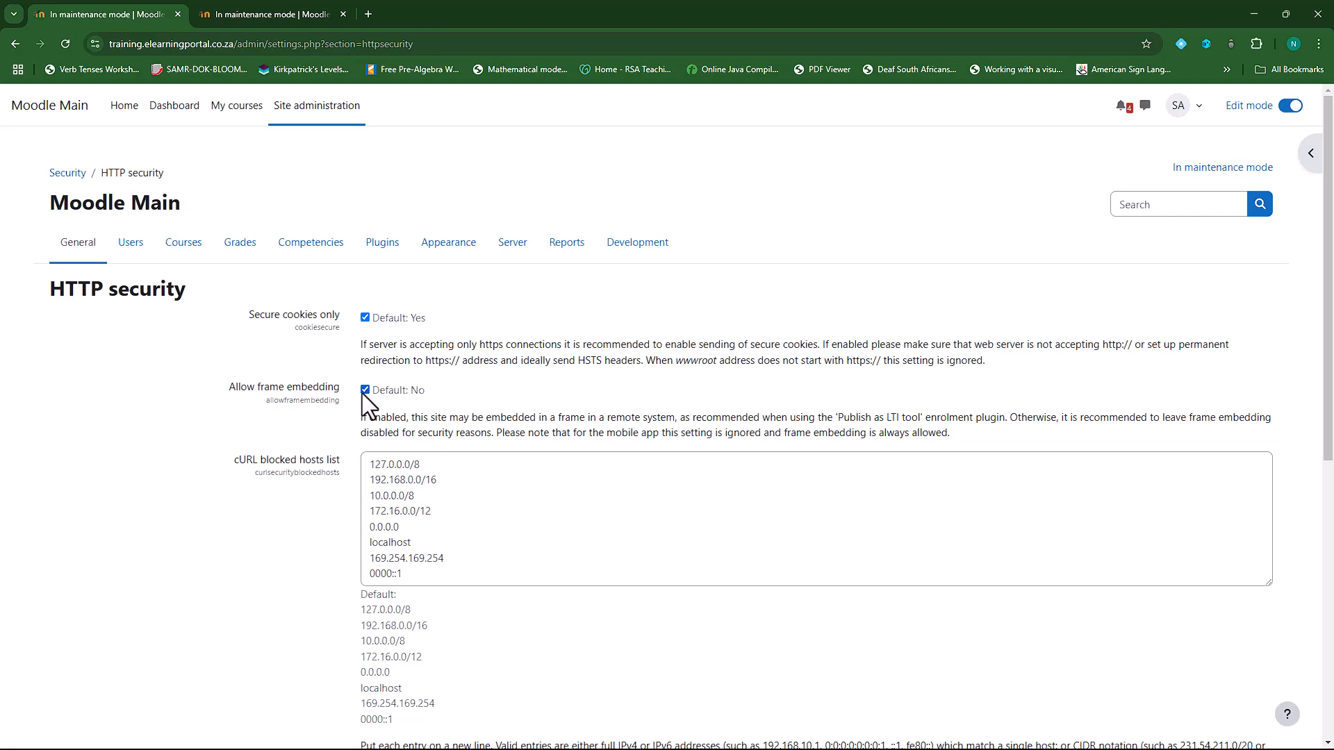
# Step: Allow frame embedding in Moodle 2's HTTP security settings and save the changes
pyautogui.click(284, 11)
pyautogui.click(75, 244)
pyautogui.scroll(-7, 268, 502)
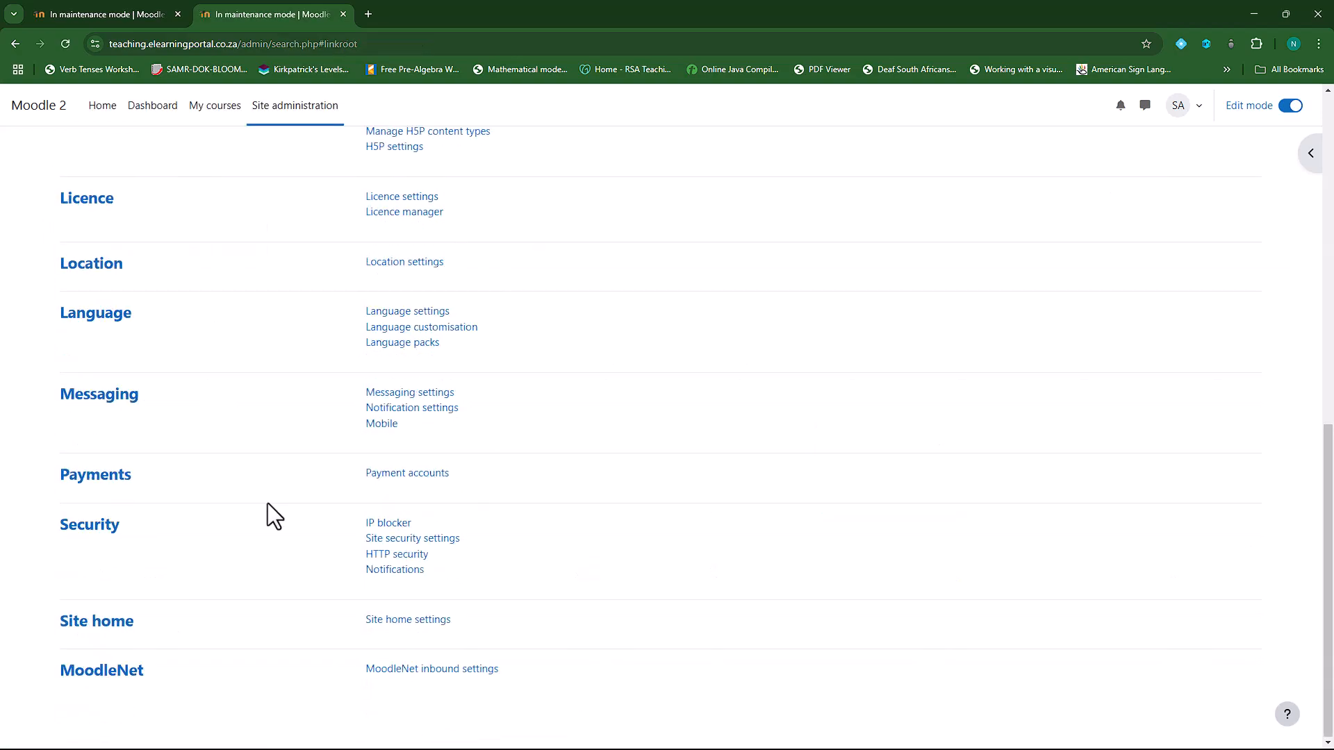
pyautogui.click(387, 555)
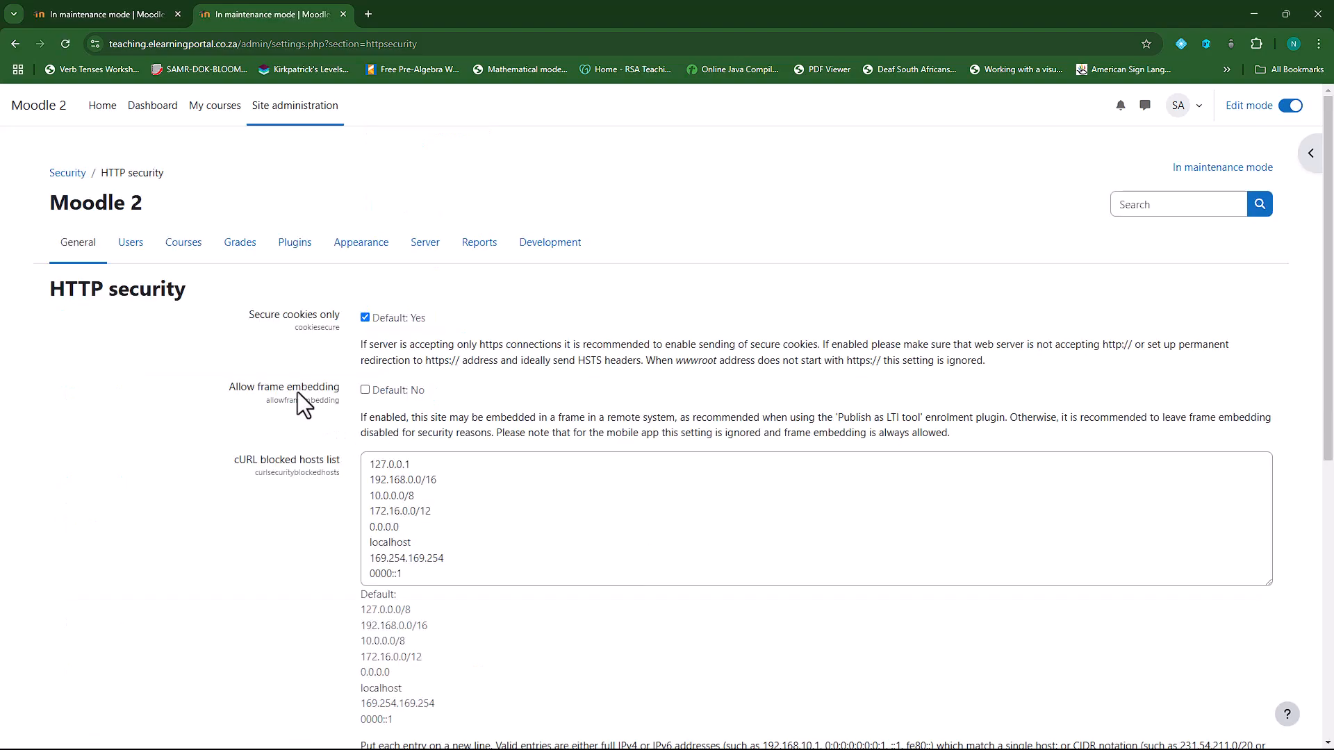
pyautogui.click(365, 391)
pyautogui.scroll(-7, 497, 382)
pyautogui.click(401, 677)
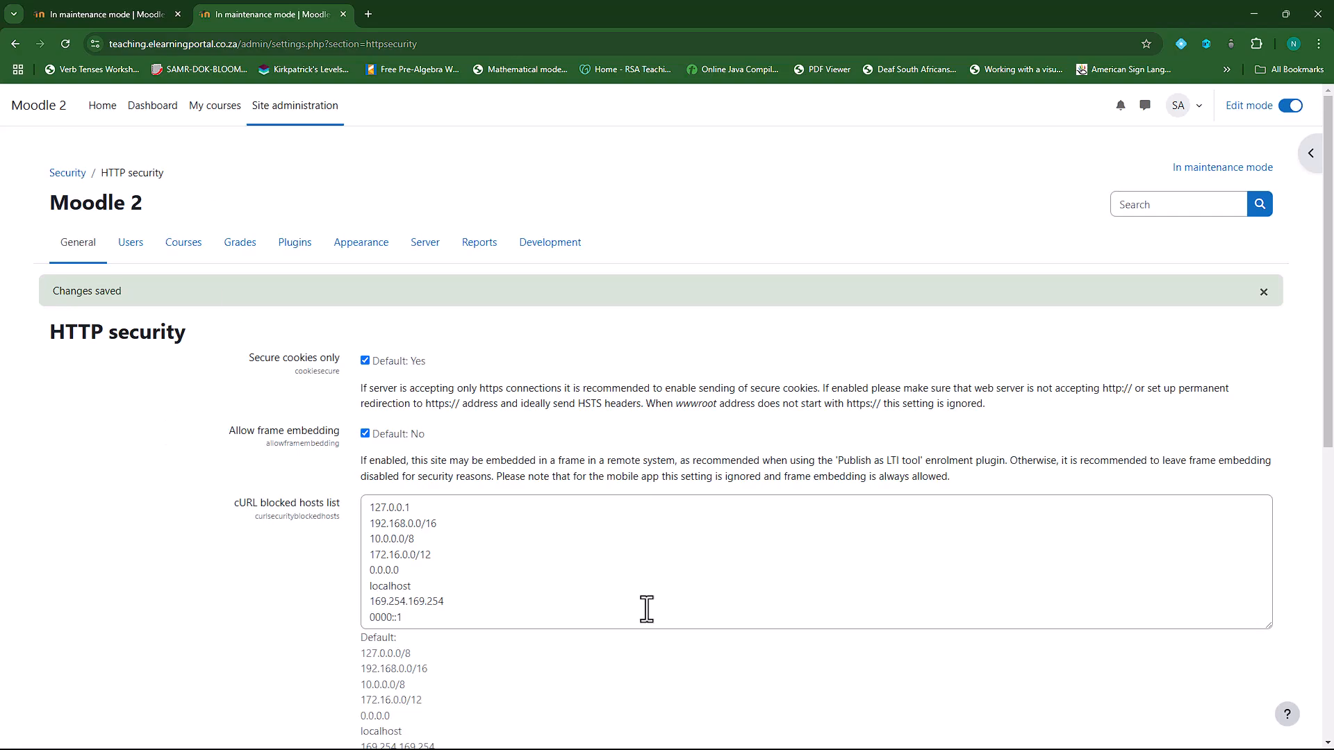
# Step: Open Moodle Main's Publish as LTI tool enrolment settings at the tool registration section
pyautogui.click(127, 12)
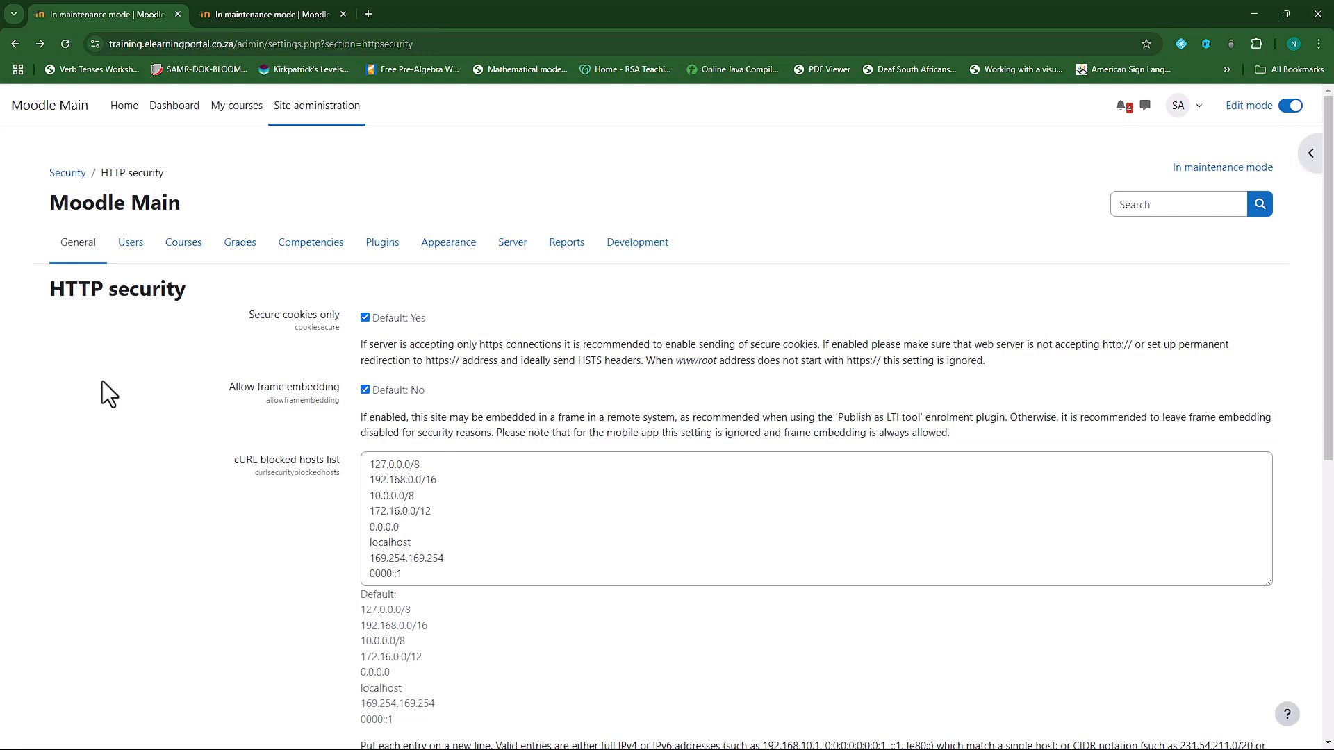
pyautogui.click(382, 242)
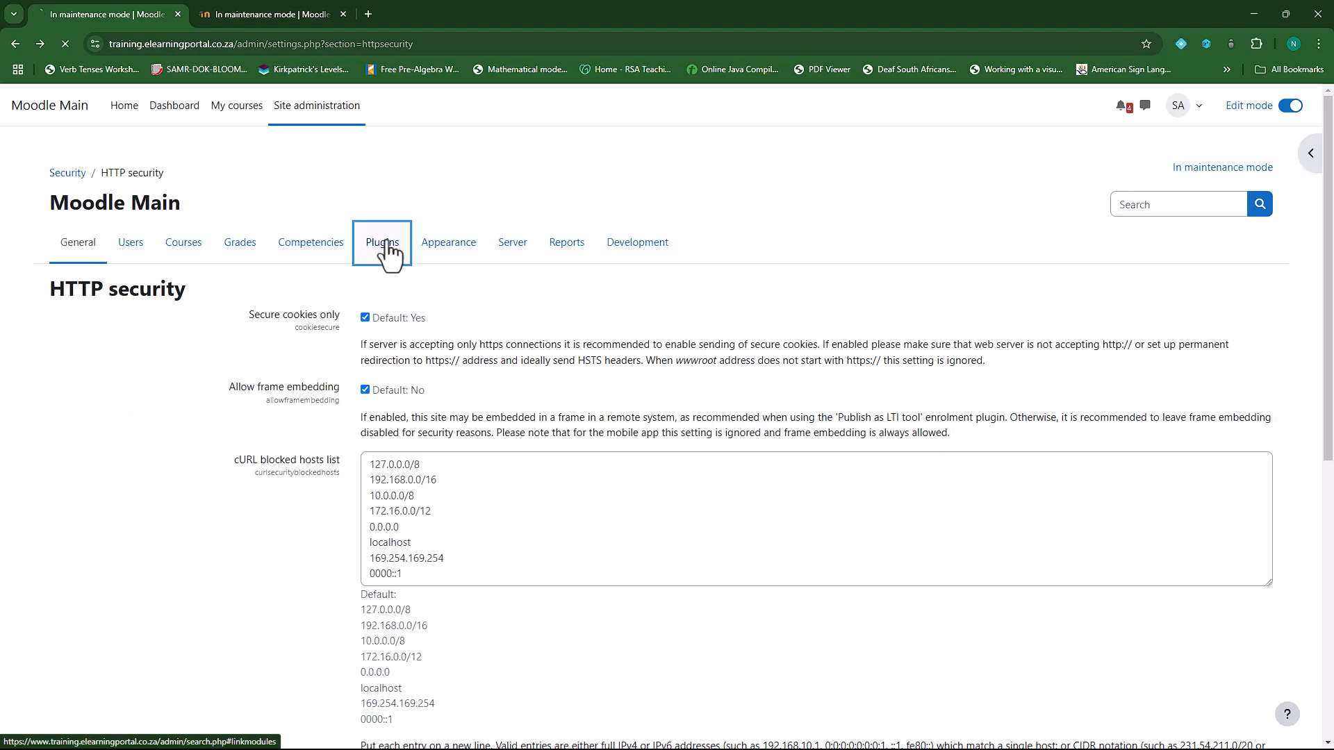
pyautogui.scroll(-15, 285, 456)
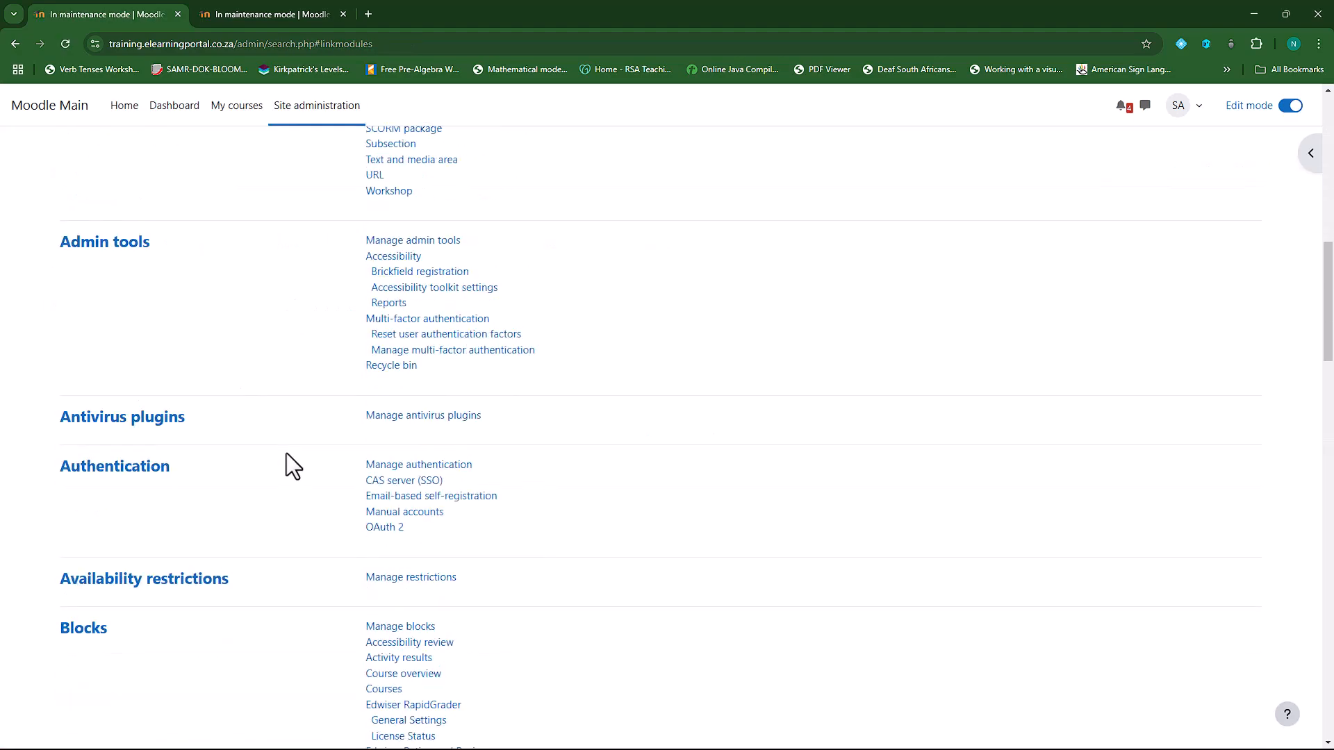
pyautogui.scroll(-5, 287, 455)
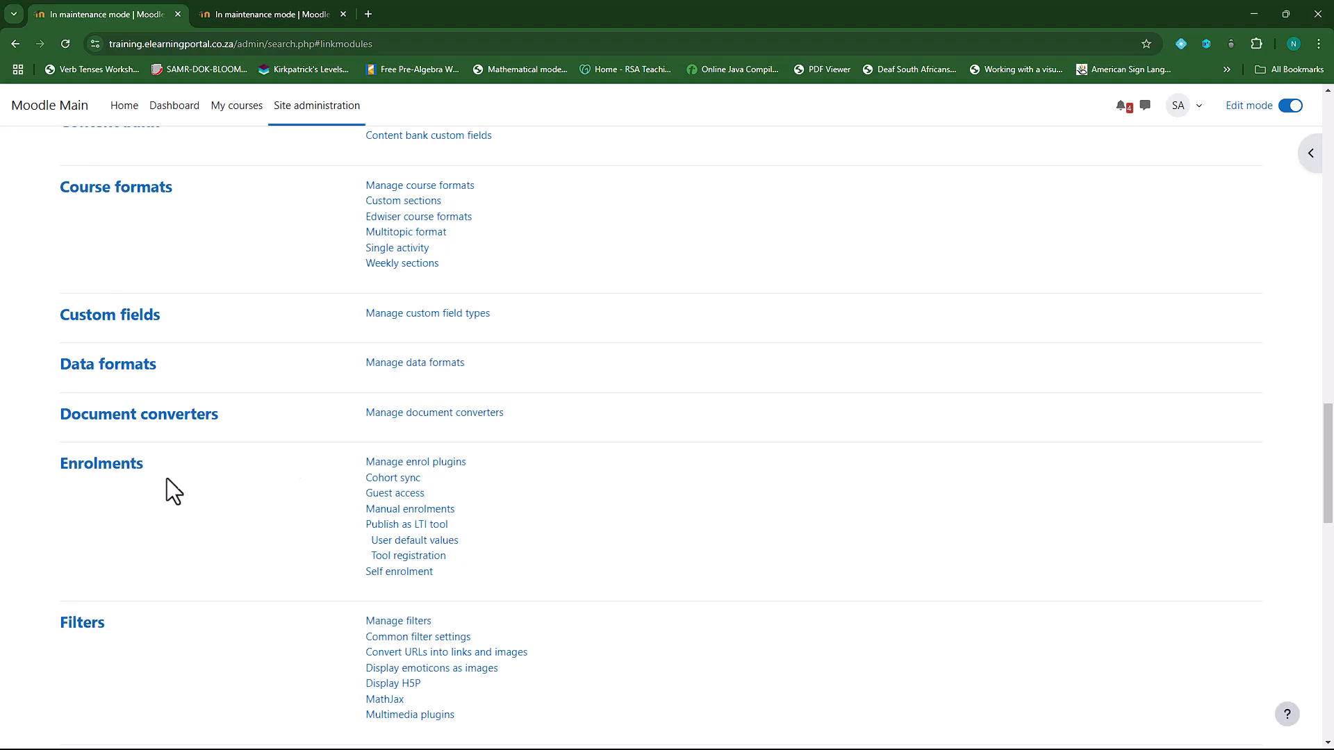
pyautogui.click(416, 526)
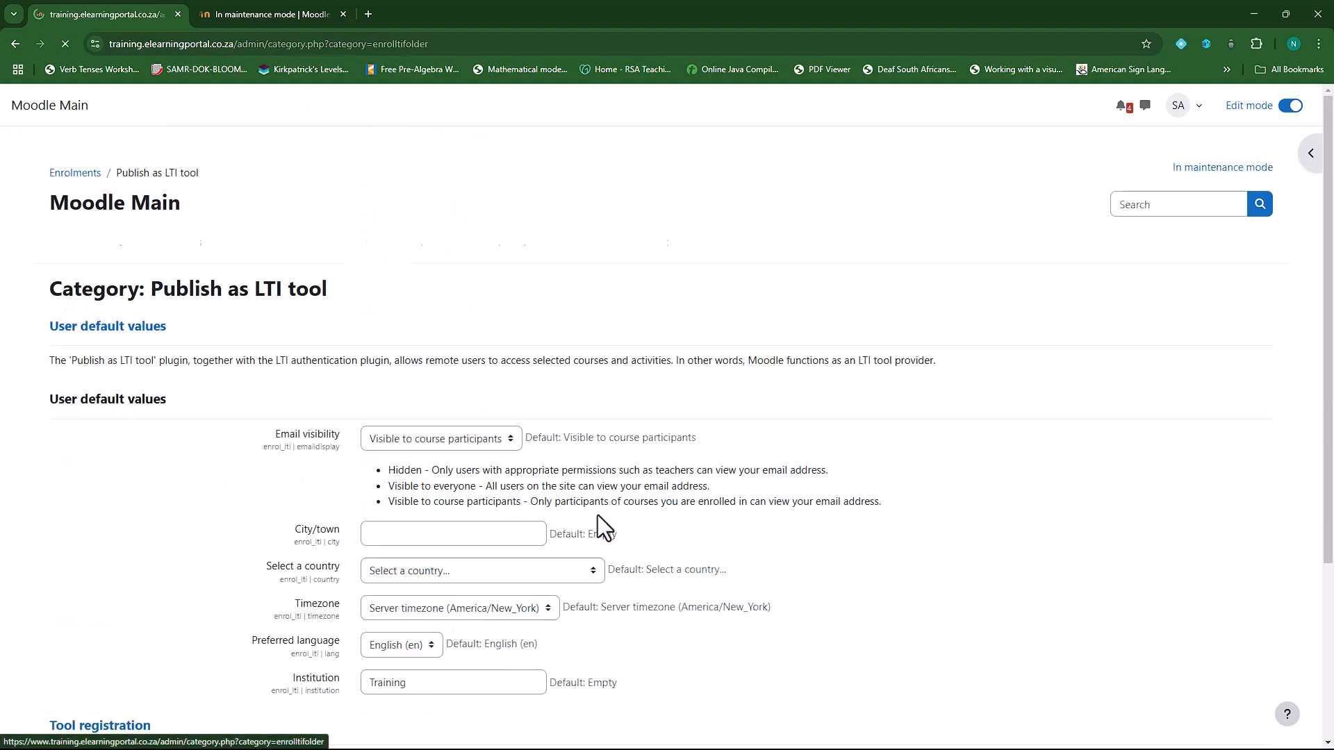
pyautogui.scroll(-3, 150, 497)
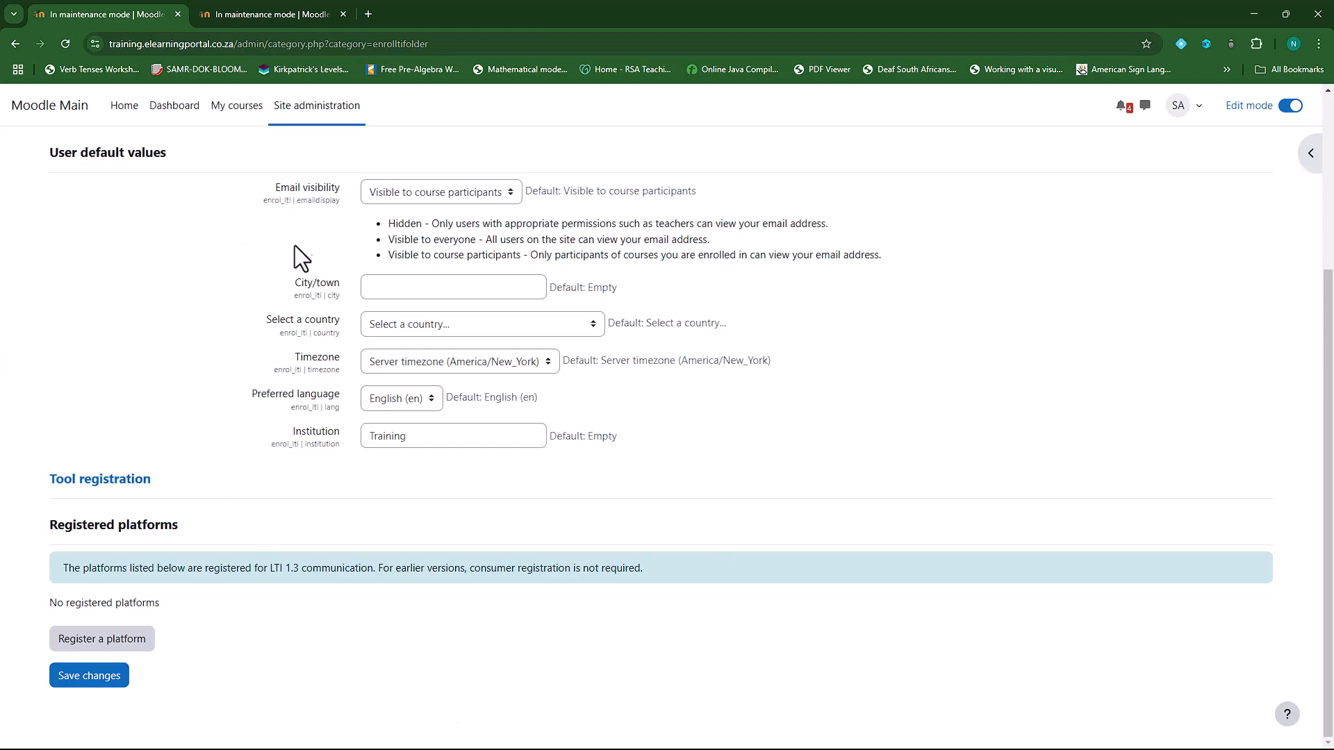
pyautogui.click(287, 18)
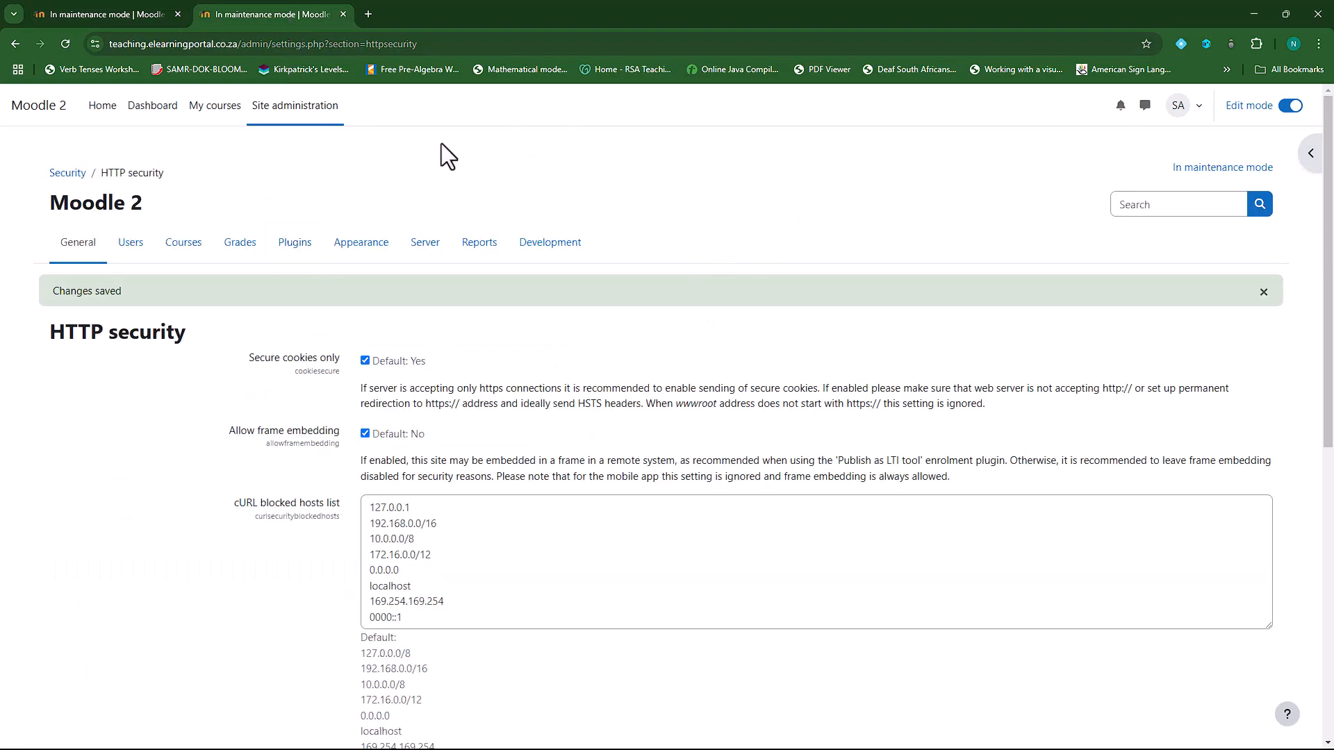
pyautogui.click(139, 21)
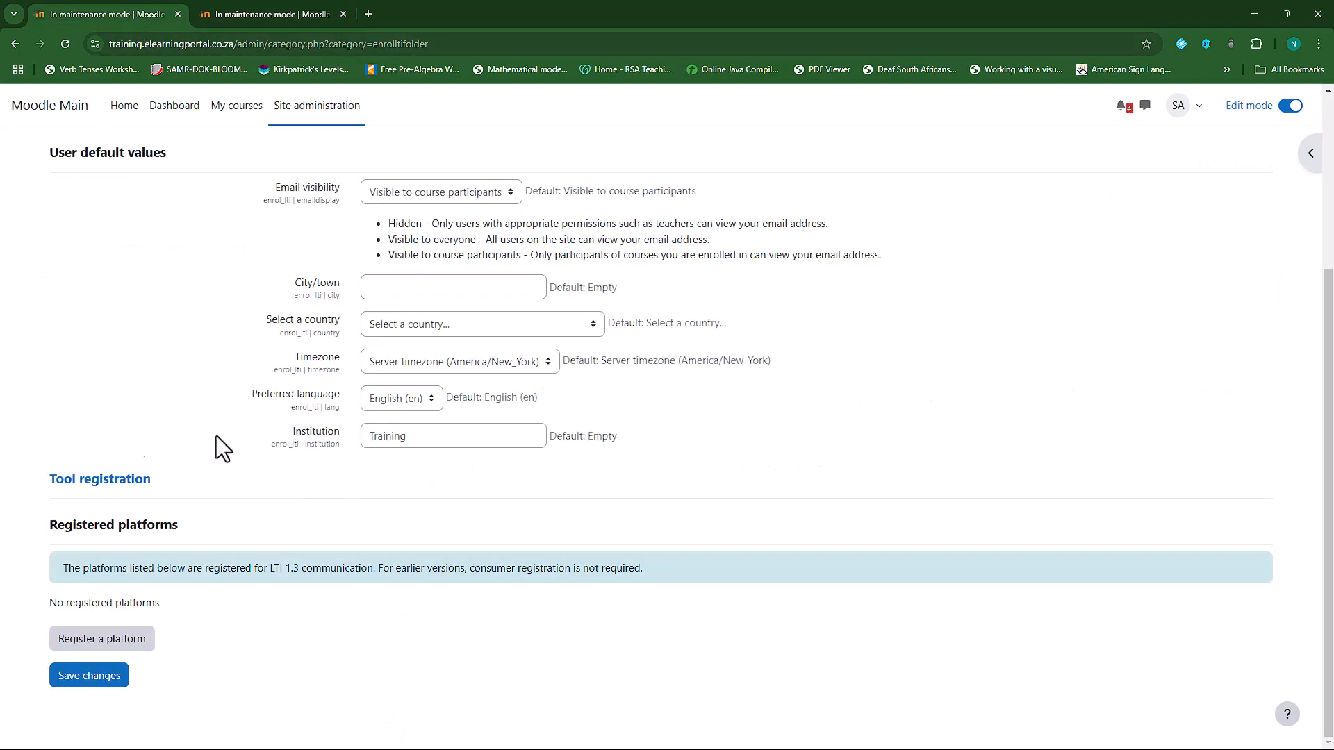
# Step: Register a new platform on Moodle Main, using the site name Moodle 2 copied from the other site as the platform name
pyautogui.click(125, 648)
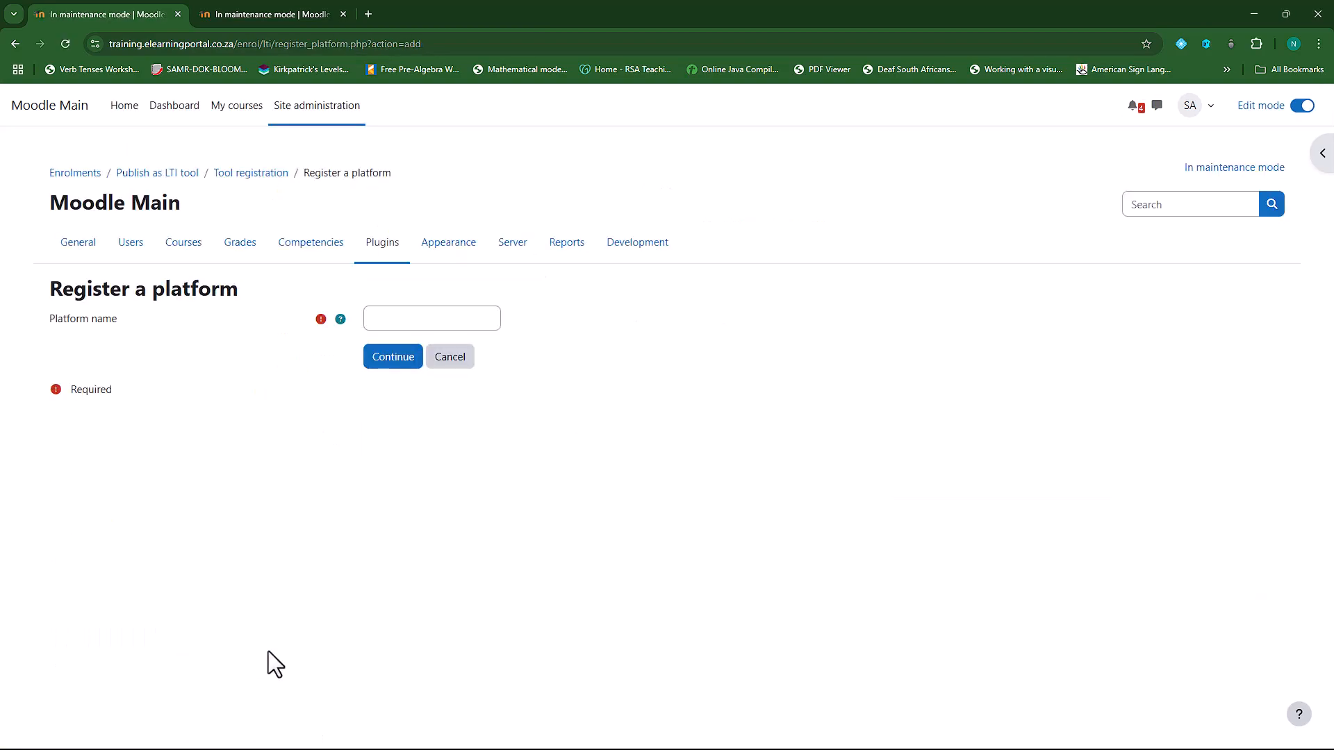
pyautogui.click(424, 317)
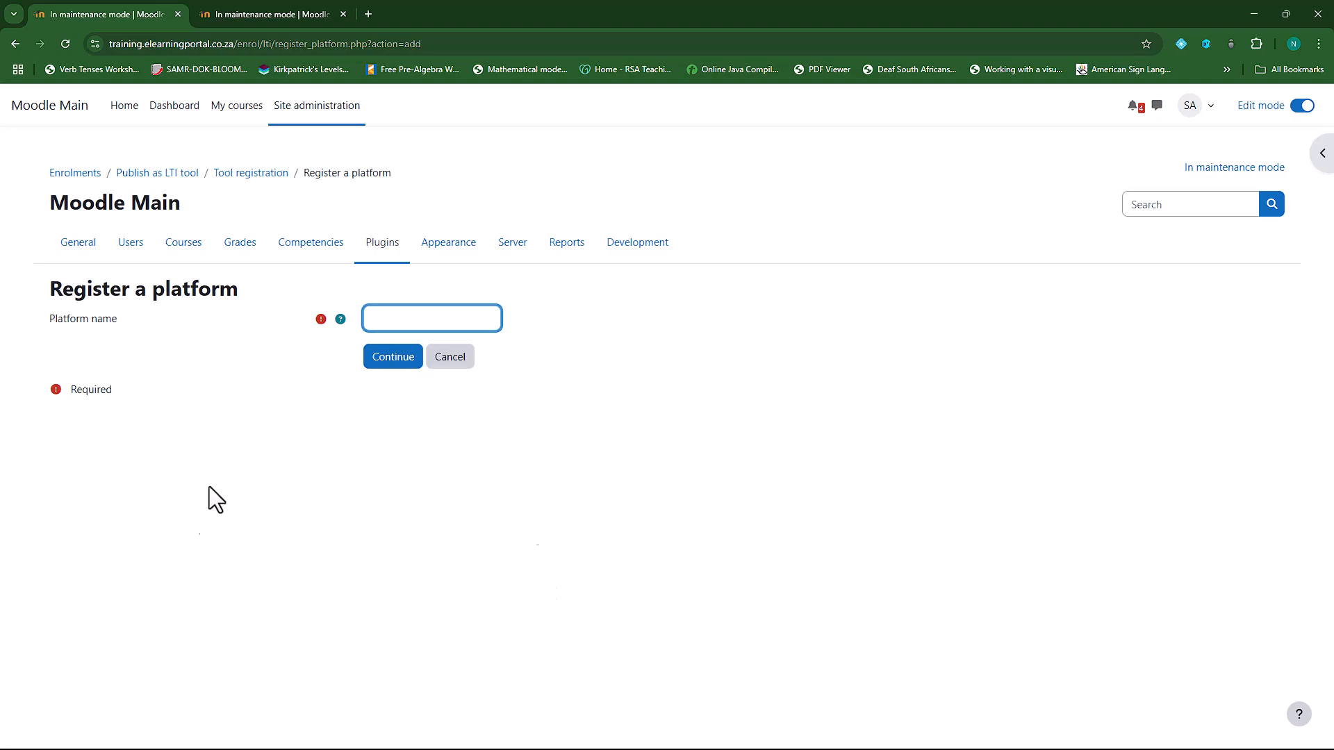
pyautogui.click(310, 14)
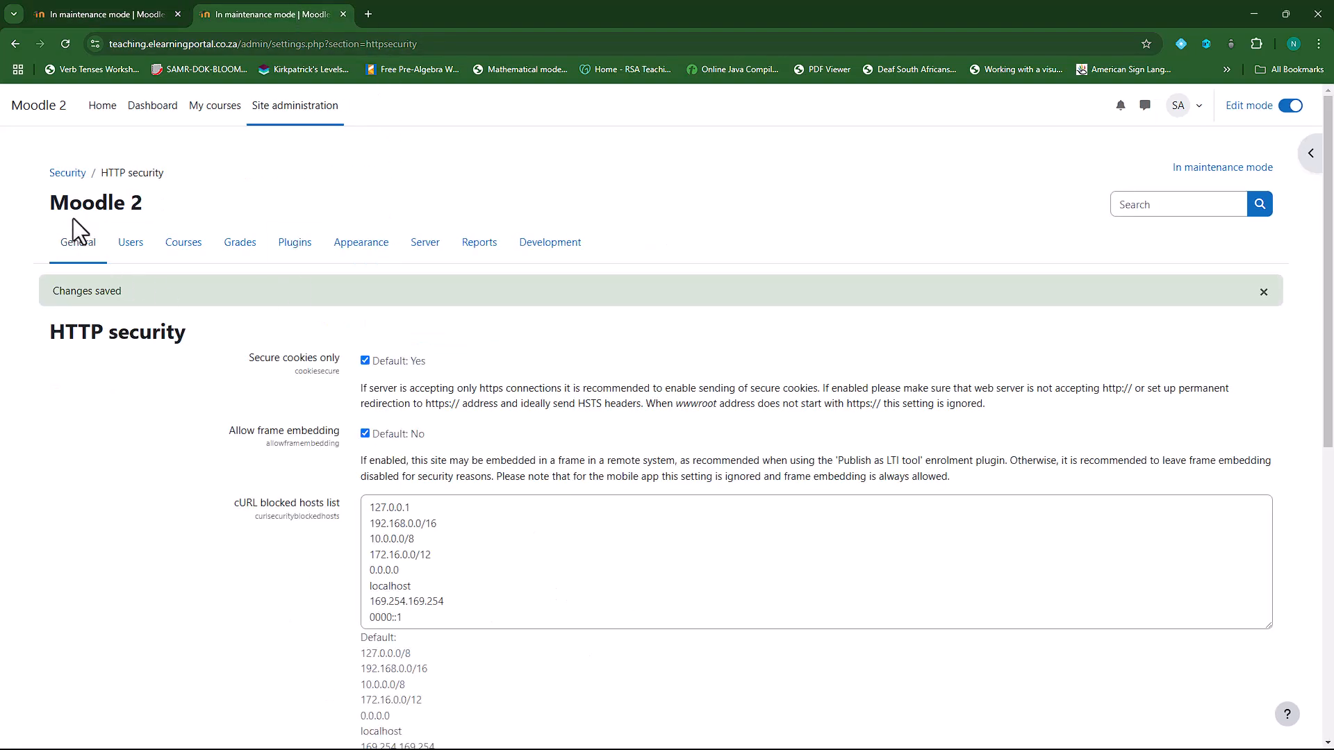
pyautogui.moveTo(53, 203); pyautogui.dragTo(148, 203)
pyautogui.rightClick(119, 198)
pyautogui.click(167, 219)
pyautogui.click(118, 10)
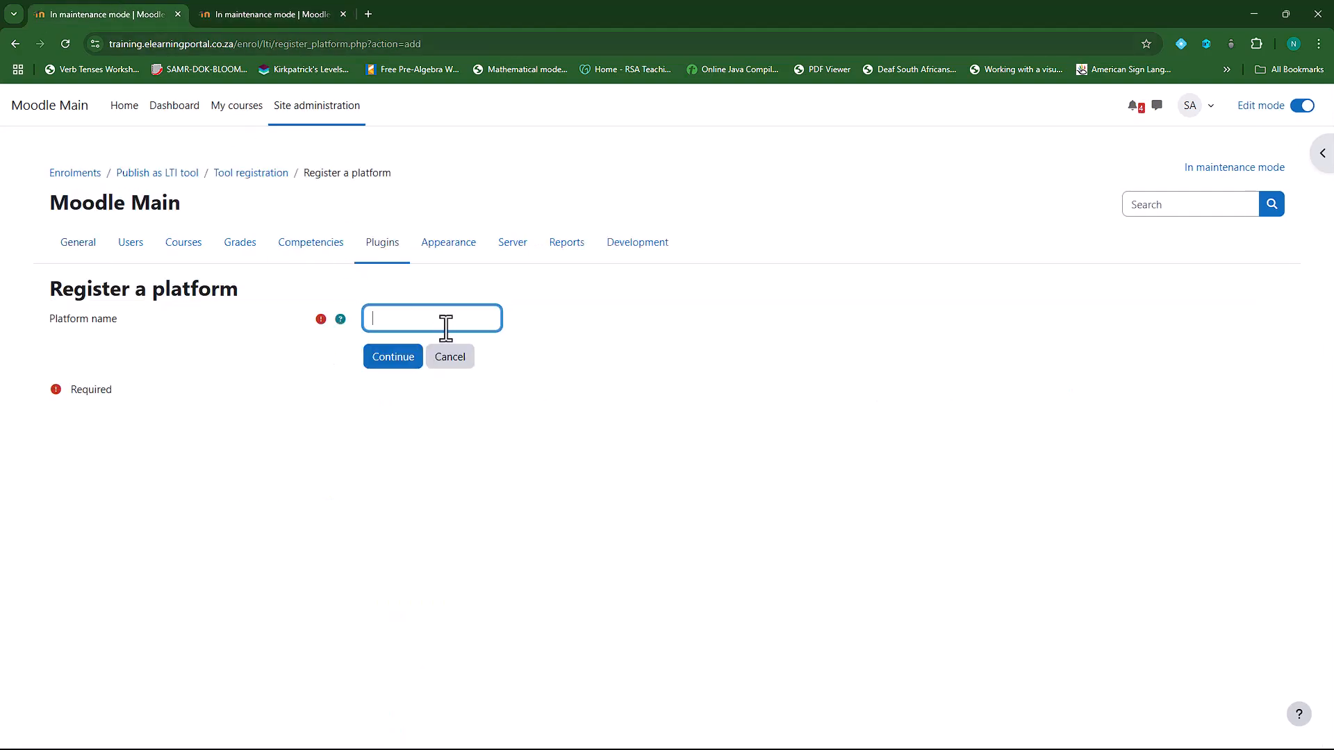
pyautogui.hotkey('ctrl', 'v')
pyautogui.click(392, 358)
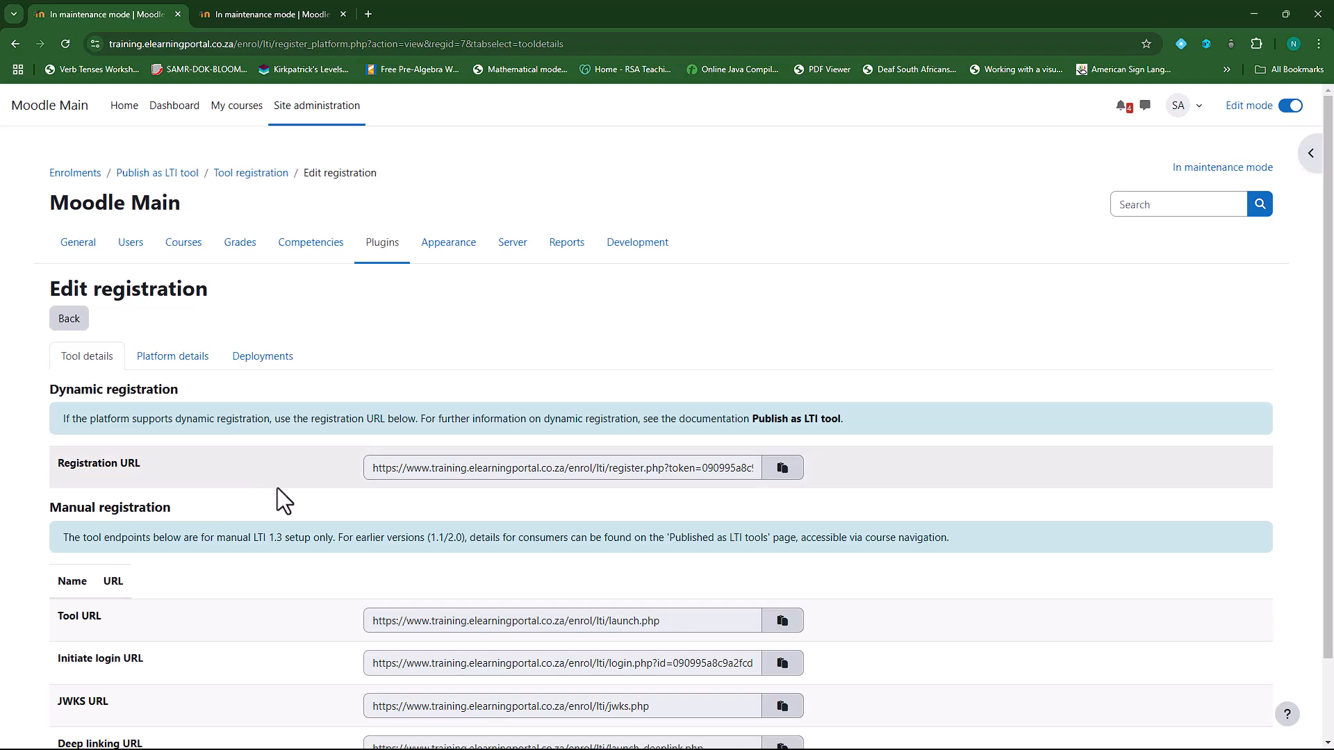
# Step: Copy the registration URL for dynamic registration from the new platform's tool details
pyautogui.moveTo(47, 389); pyautogui.dragTo(167, 395)
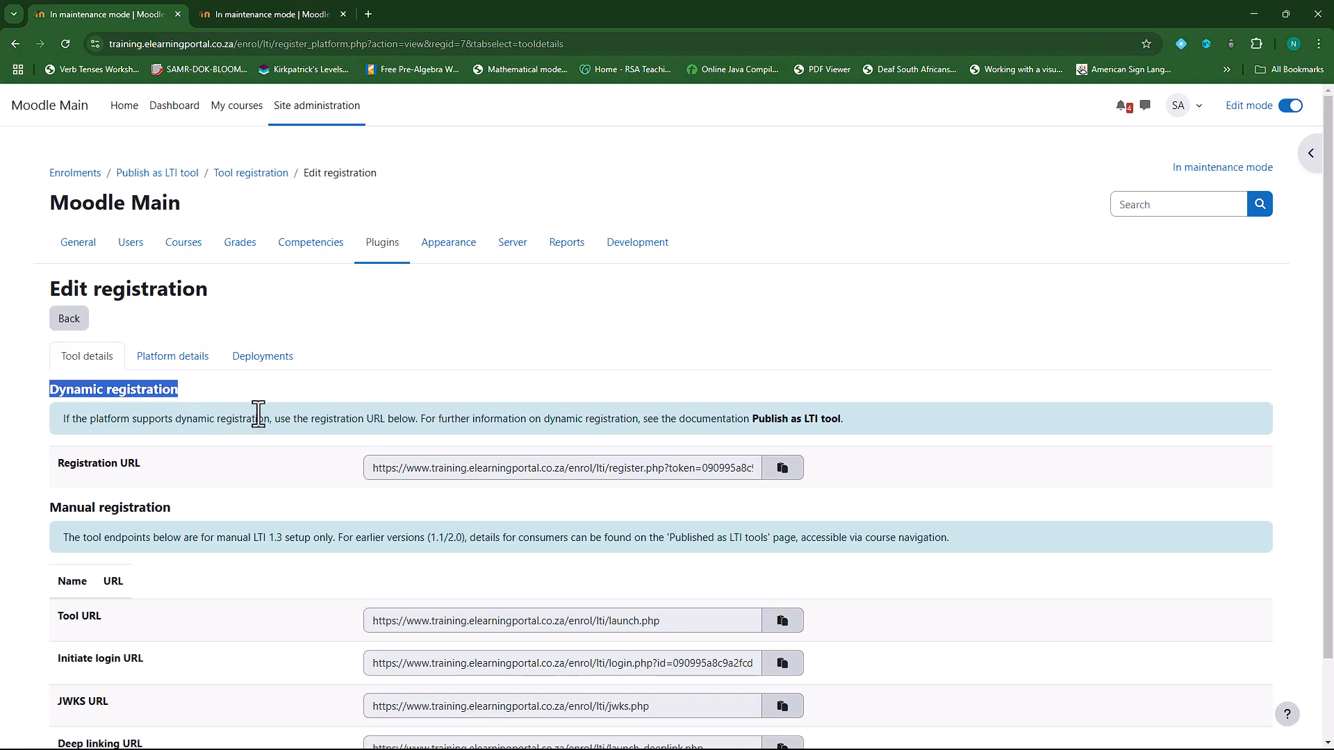
pyautogui.scroll(-2, 262, 414)
pyautogui.moveTo(51, 415); pyautogui.dragTo(165, 415)
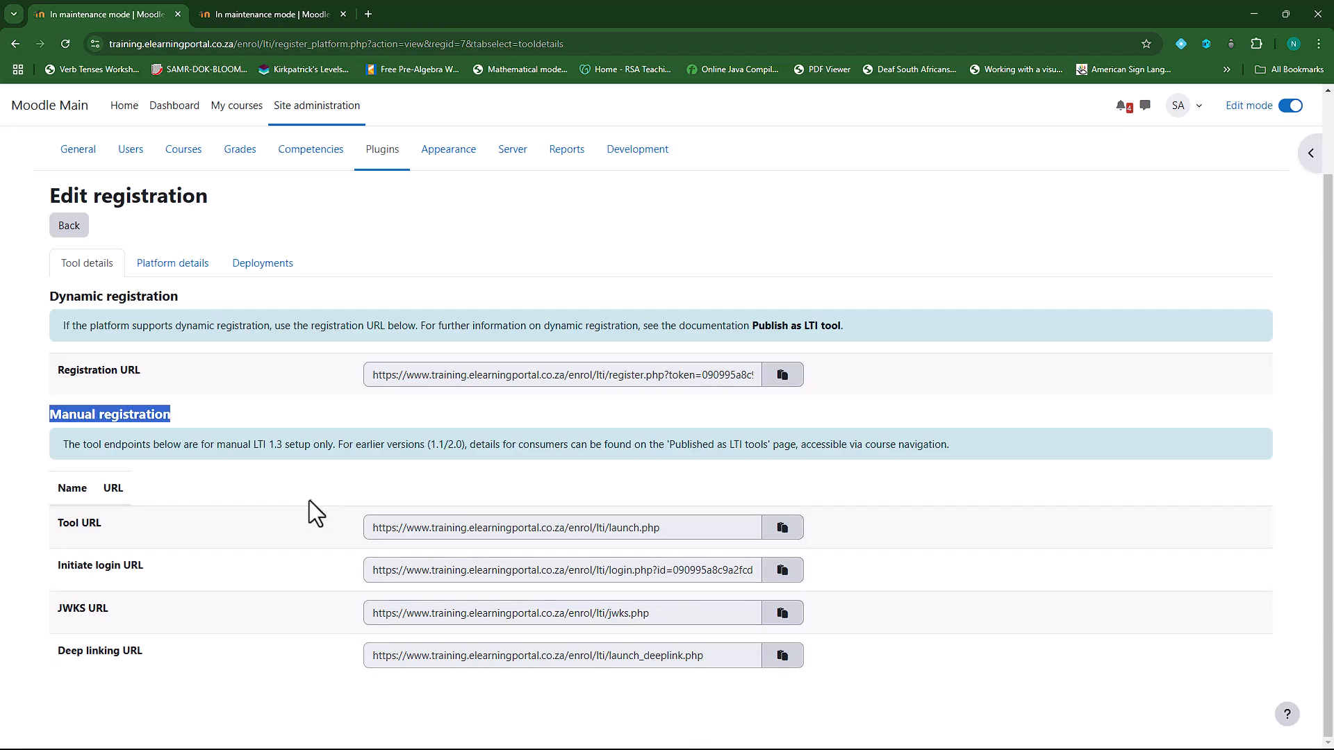
pyautogui.scroll(1, 296, 503)
pyautogui.click(274, 453)
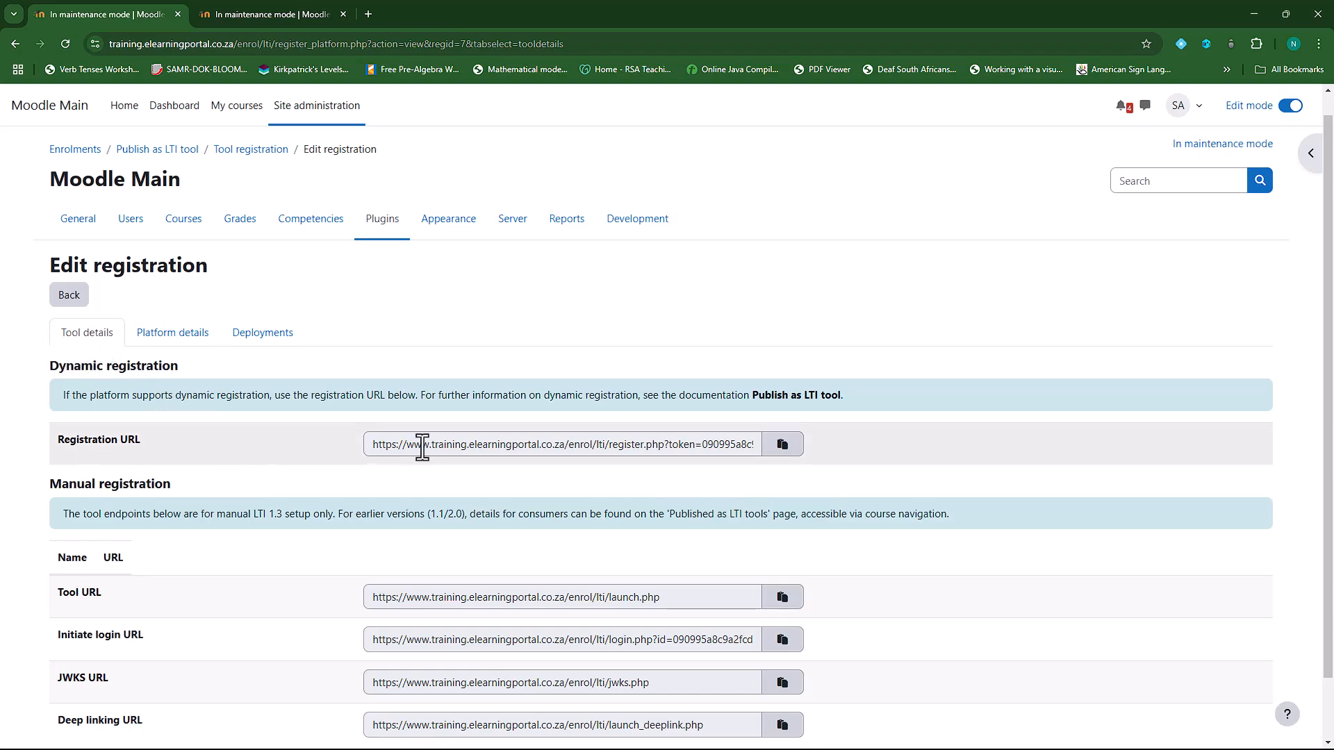
pyautogui.click(783, 445)
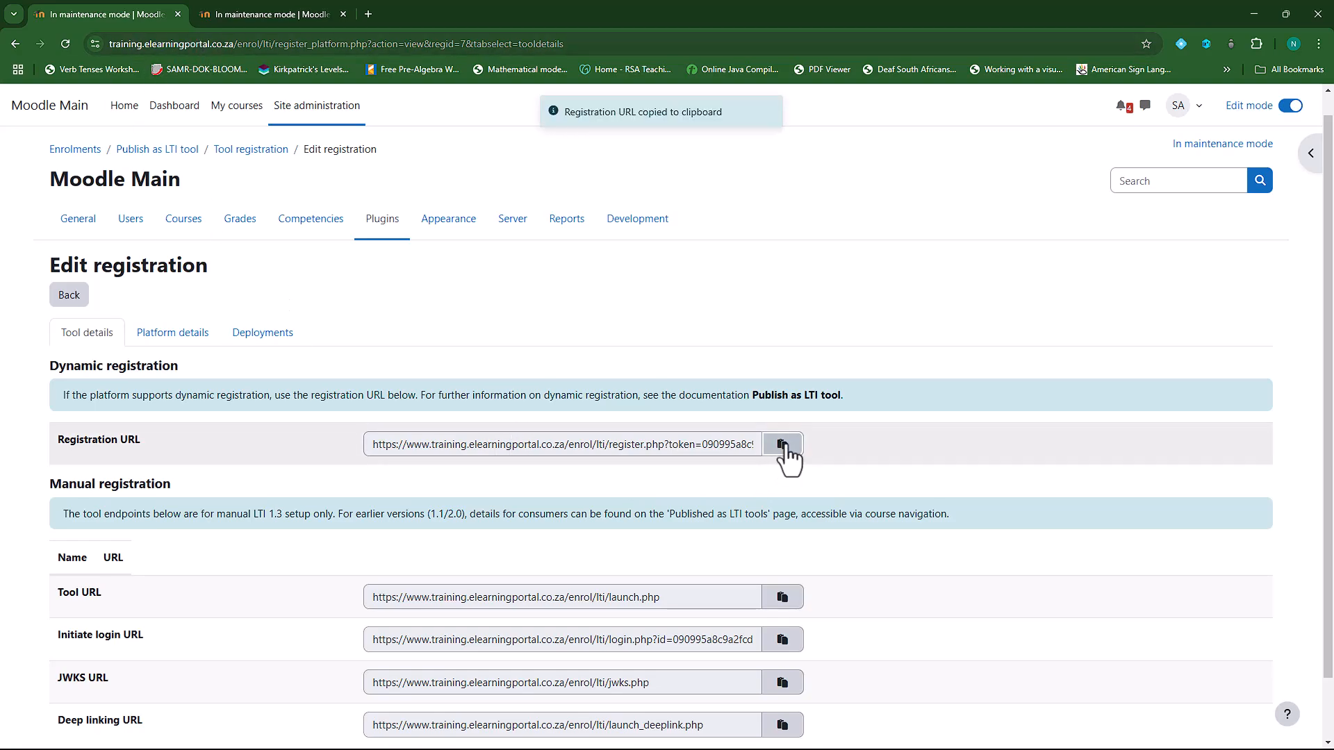
# Step: Add an LTI Advantage tool in Moodle Main's External tool management, using the copied registration URL with its token as the tool URL
pyautogui.click(380, 224)
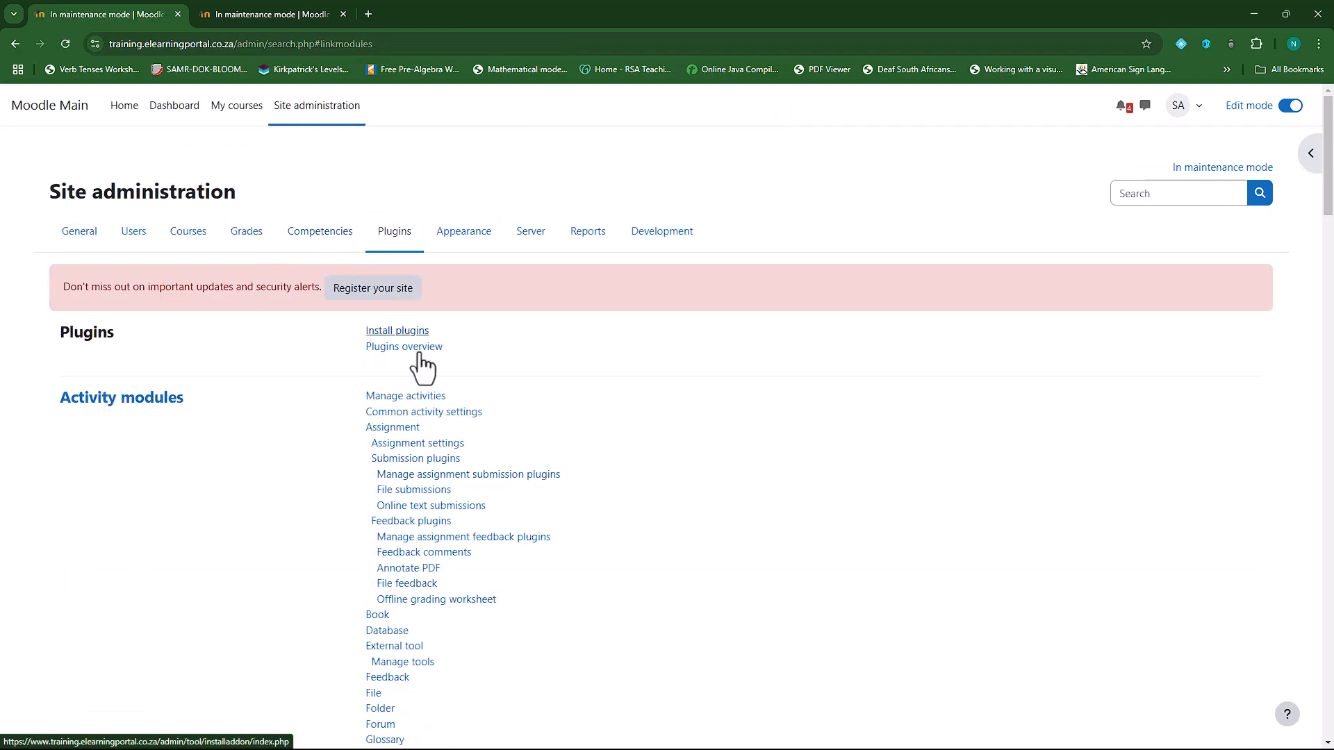
pyautogui.scroll(-3, 440, 401)
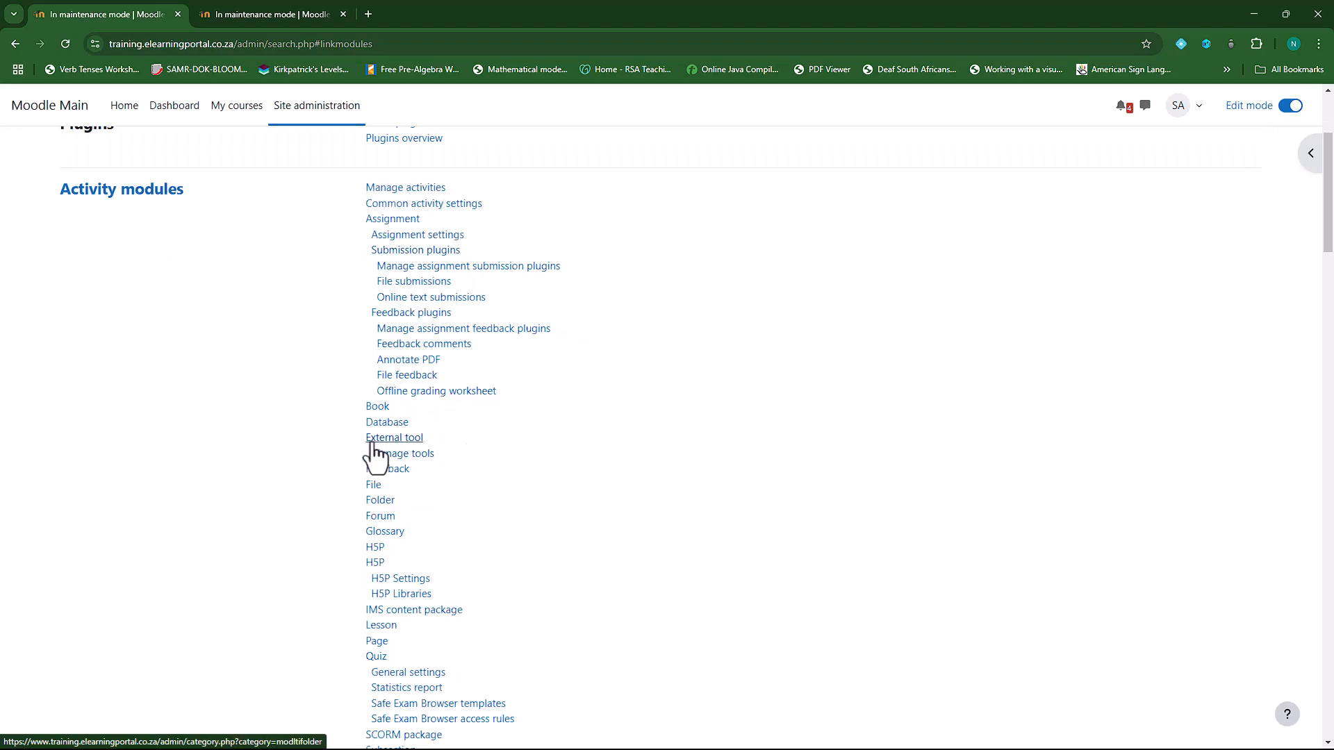
pyautogui.click(404, 460)
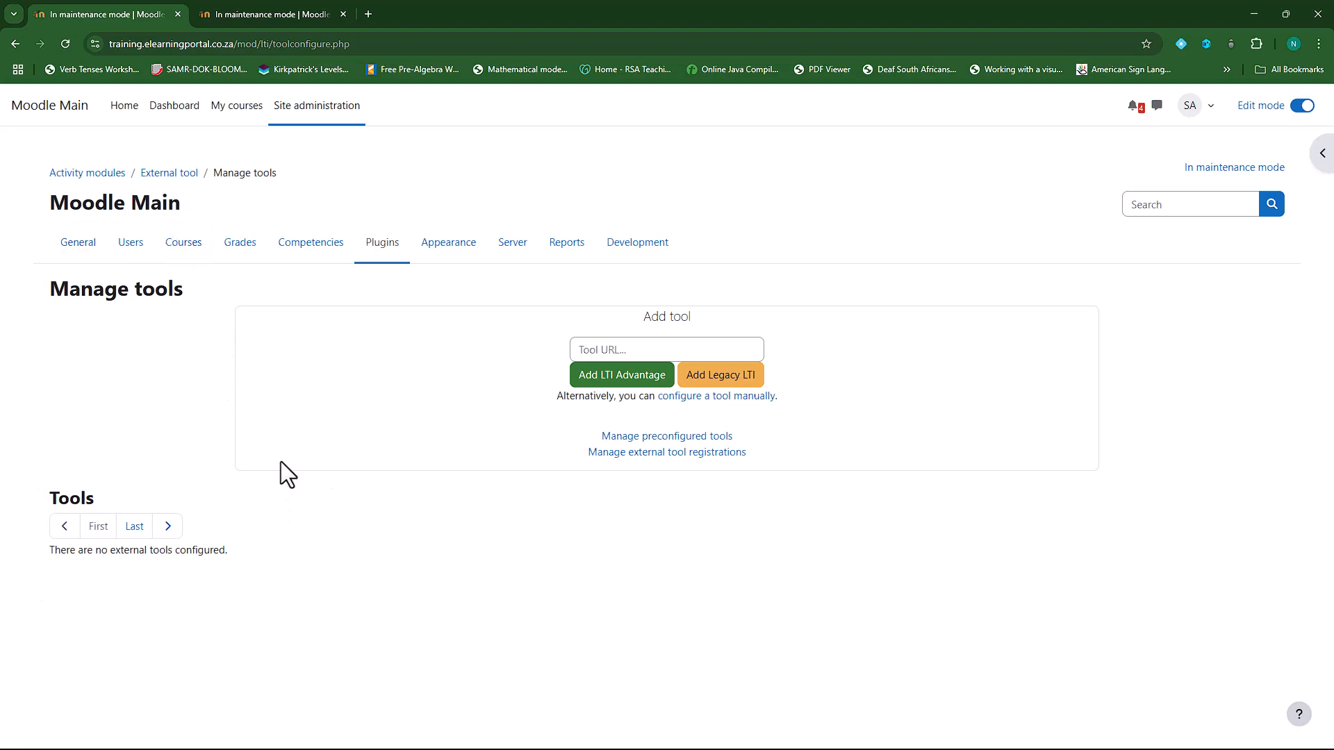
pyautogui.click(668, 347)
pyautogui.rightClick(669, 347)
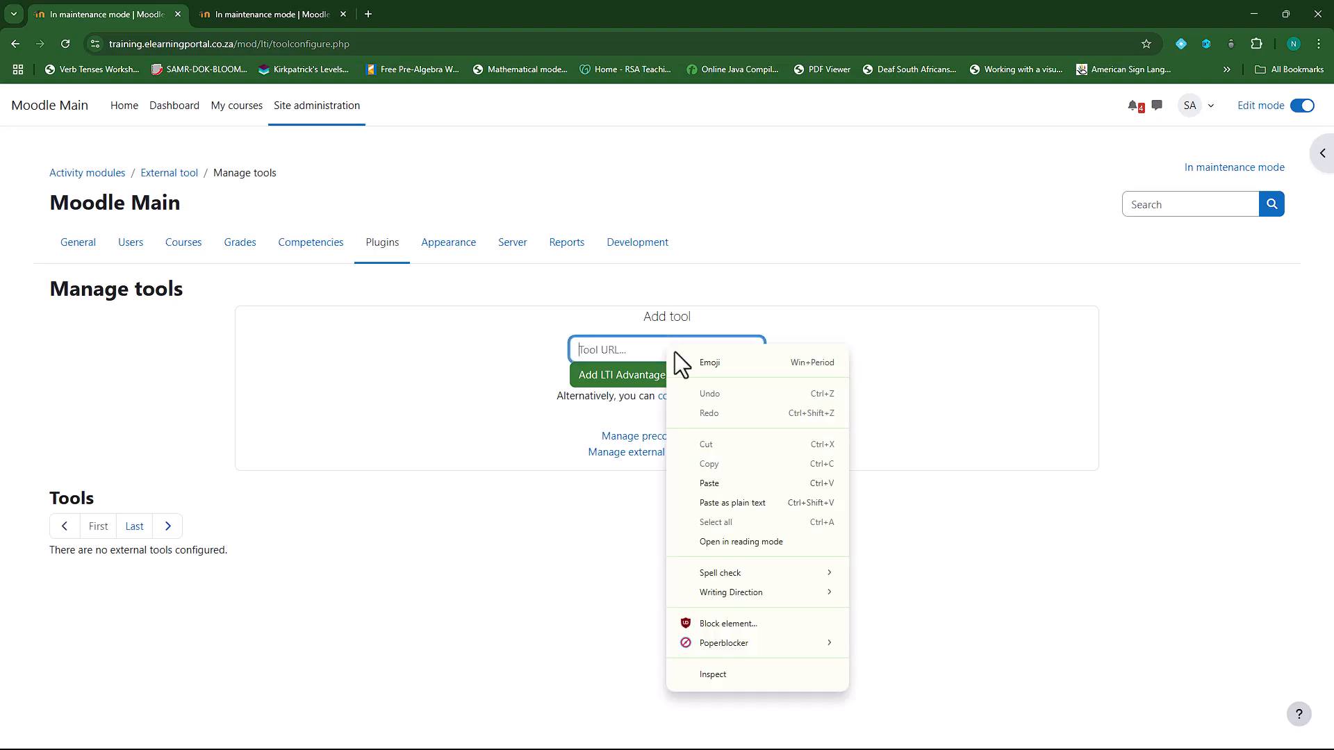
pyautogui.click(733, 479)
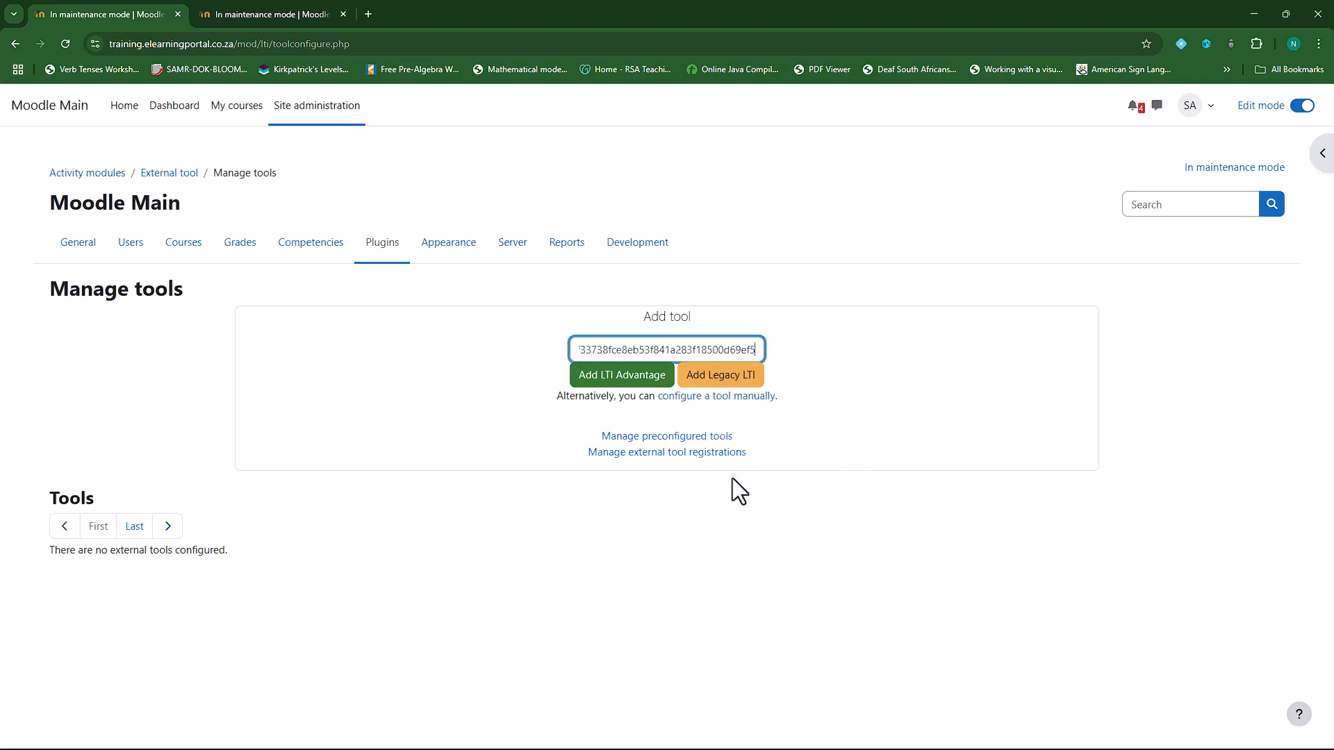
pyautogui.click(622, 375)
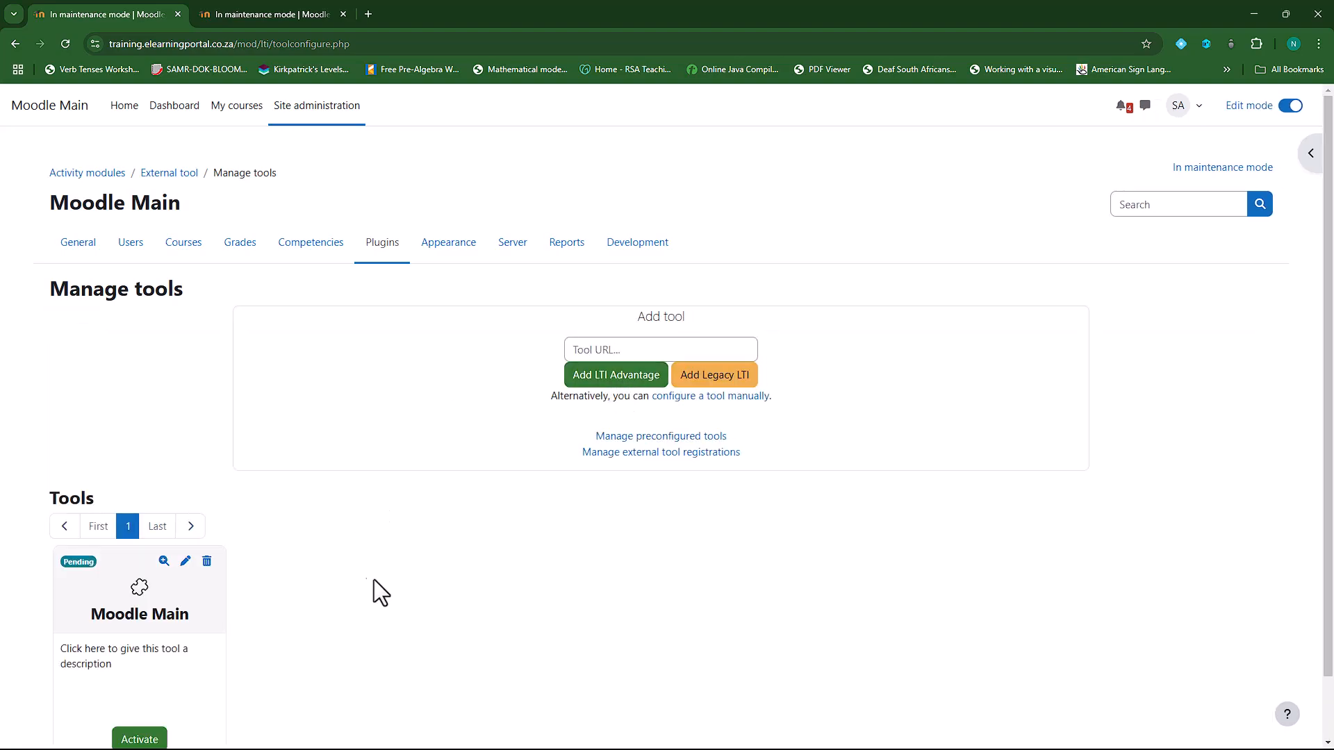
# Step: Review the pending Moodle Main tool's configuration and return to the Manage tools page
pyautogui.scroll(-1, 270, 609)
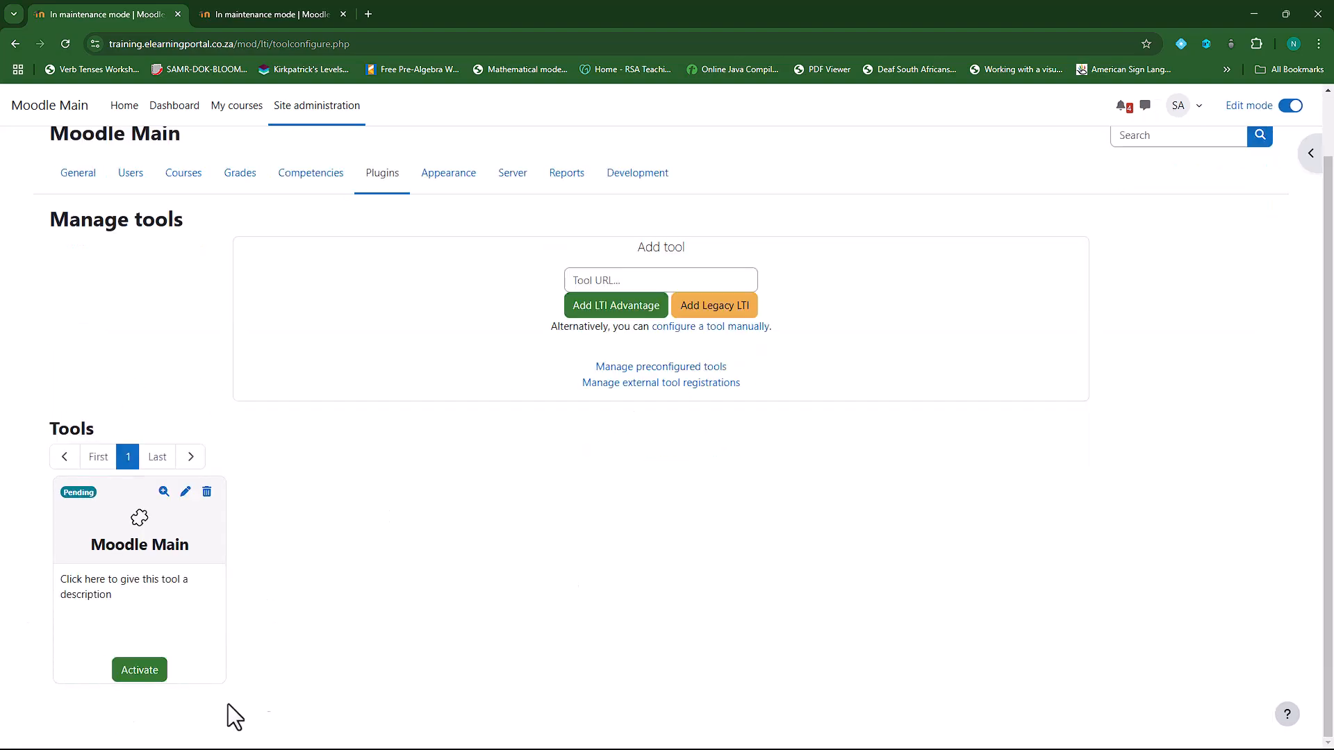
pyautogui.click(185, 492)
pyautogui.scroll(-2, 326, 498)
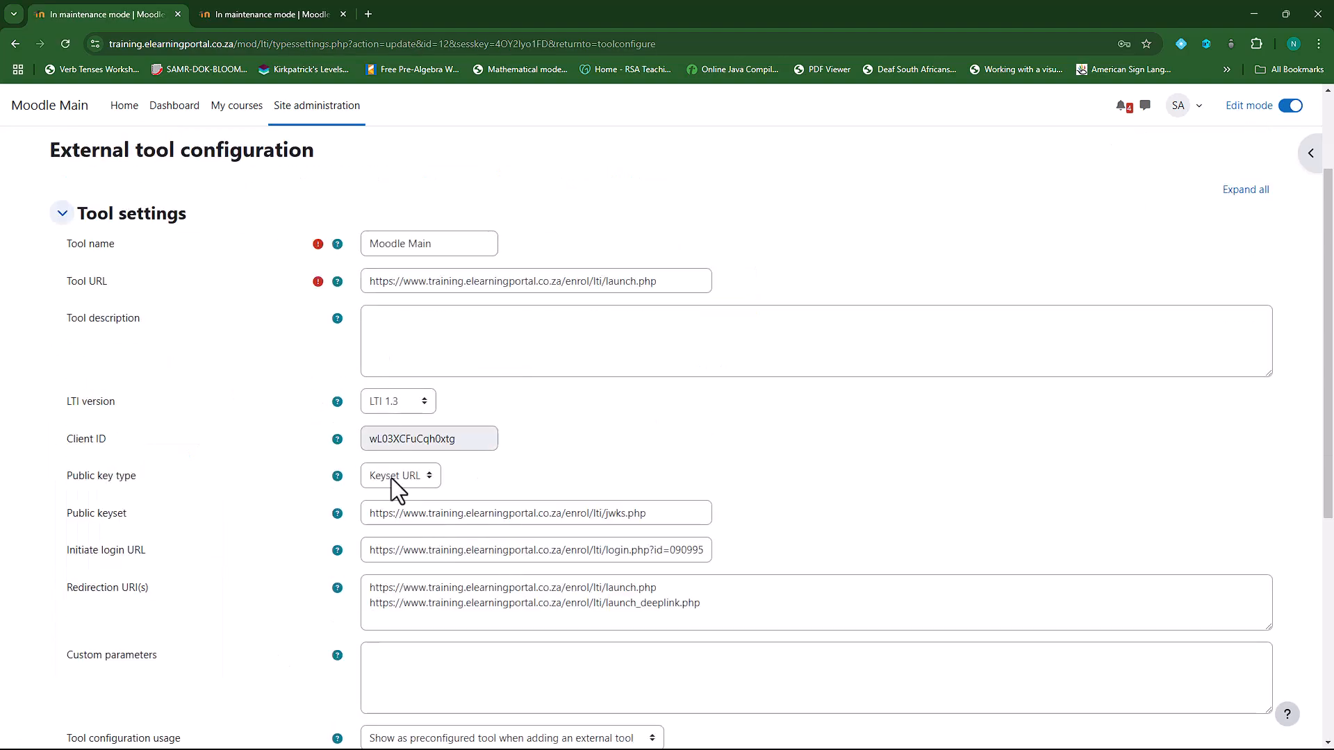
pyautogui.scroll(-2, 403, 451)
pyautogui.scroll(-4, 449, 538)
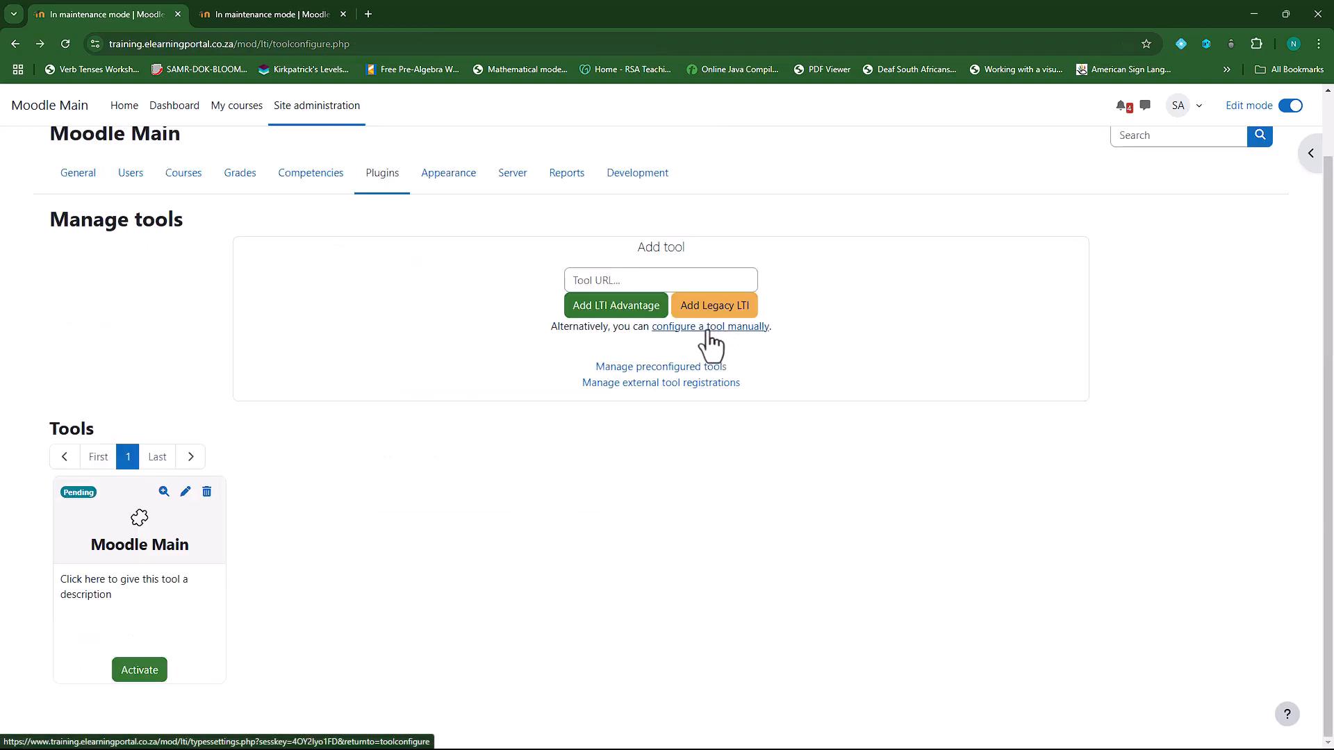
# Step: Compare the blank manual tool configuration form with the Moodle Main tool's filled-in settings and return to the Manage tools page
pyautogui.click(709, 328)
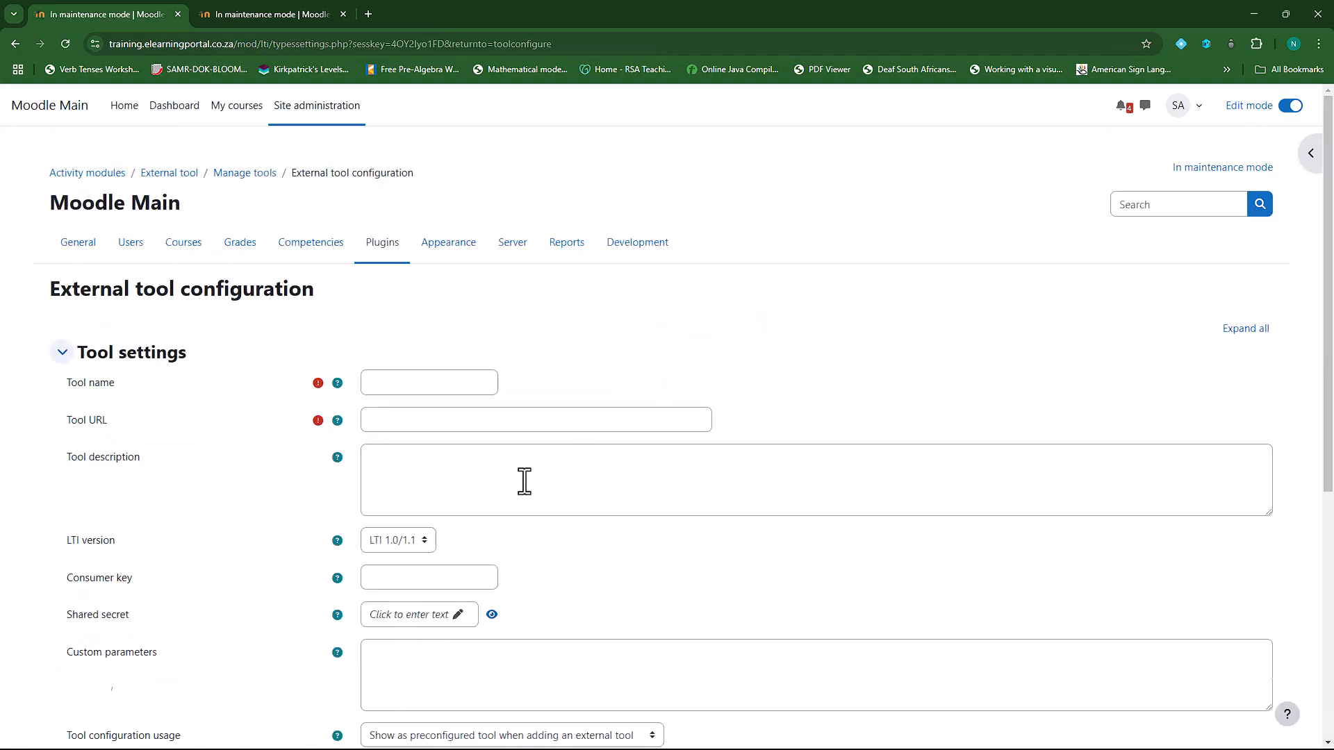
pyautogui.scroll(-2, 565, 458)
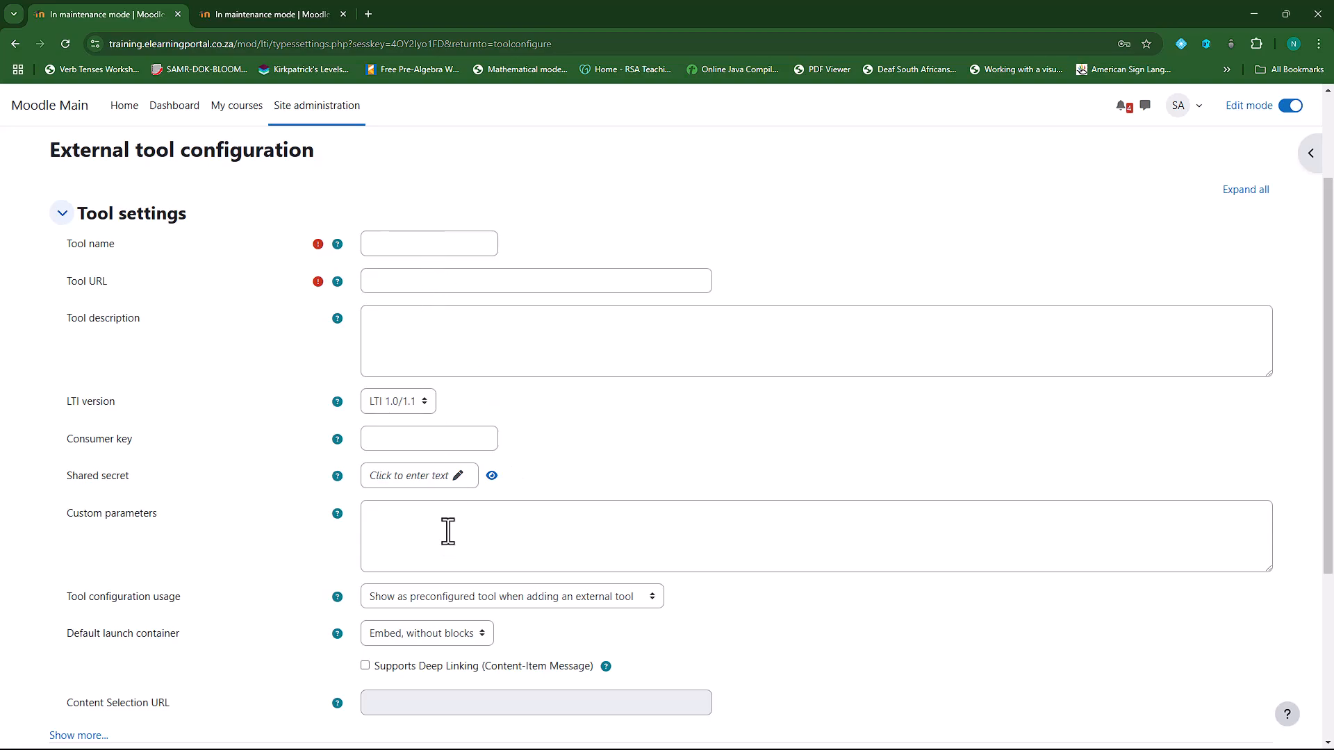
pyautogui.scroll(-2, 449, 678)
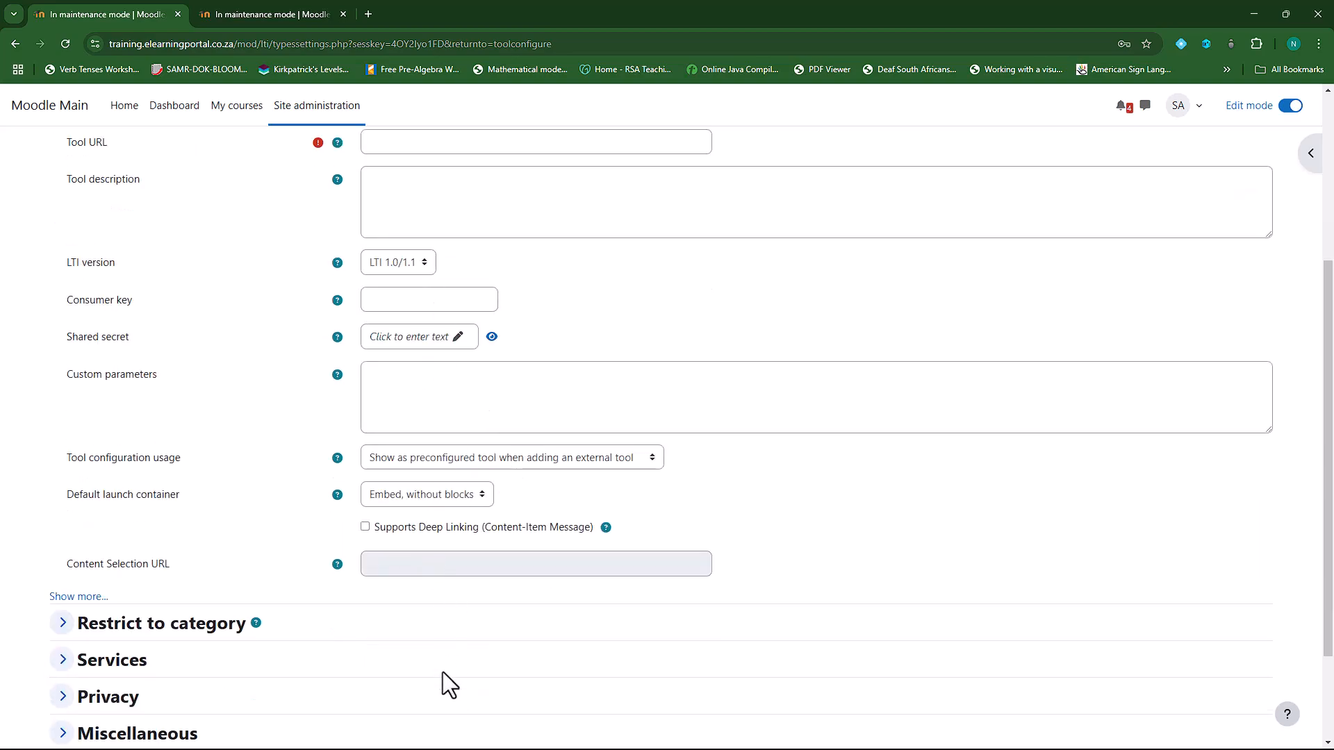
pyautogui.scroll(5, 444, 672)
pyautogui.click(15, 43)
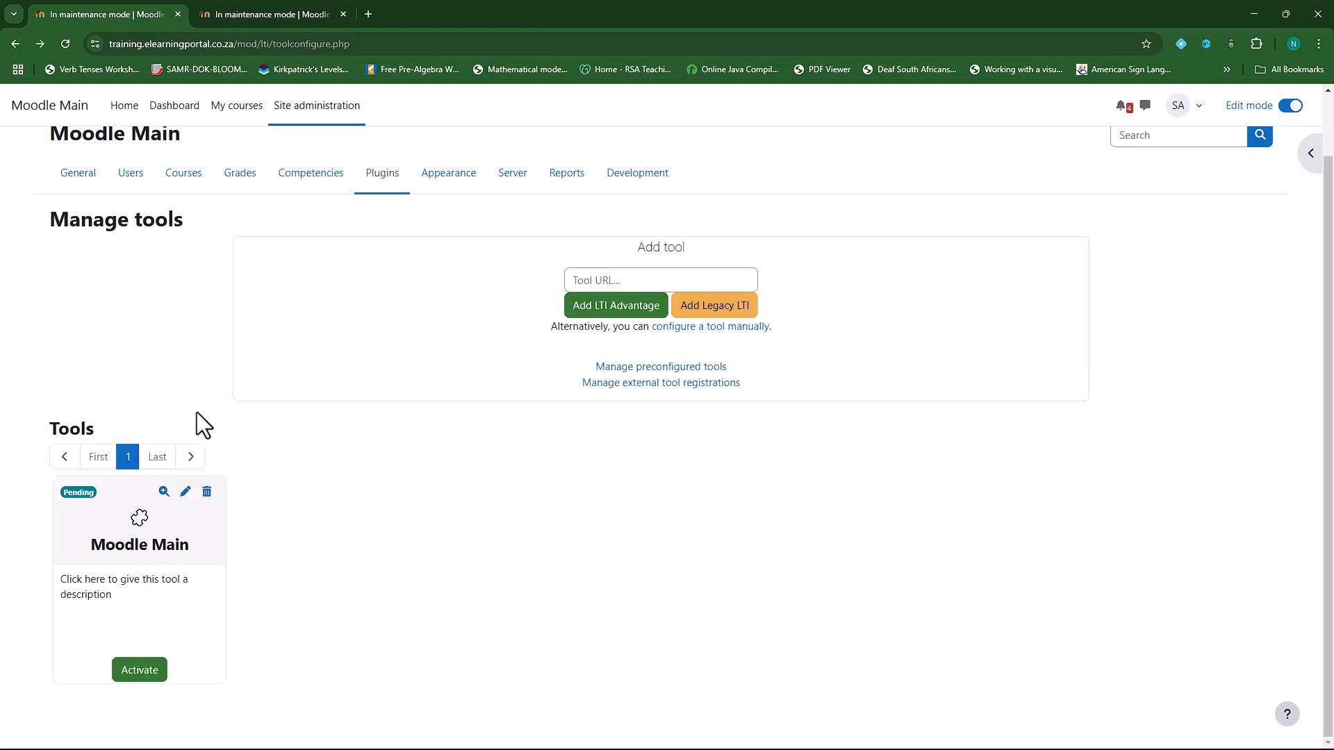
pyautogui.click(185, 492)
pyautogui.scroll(-1, 443, 402)
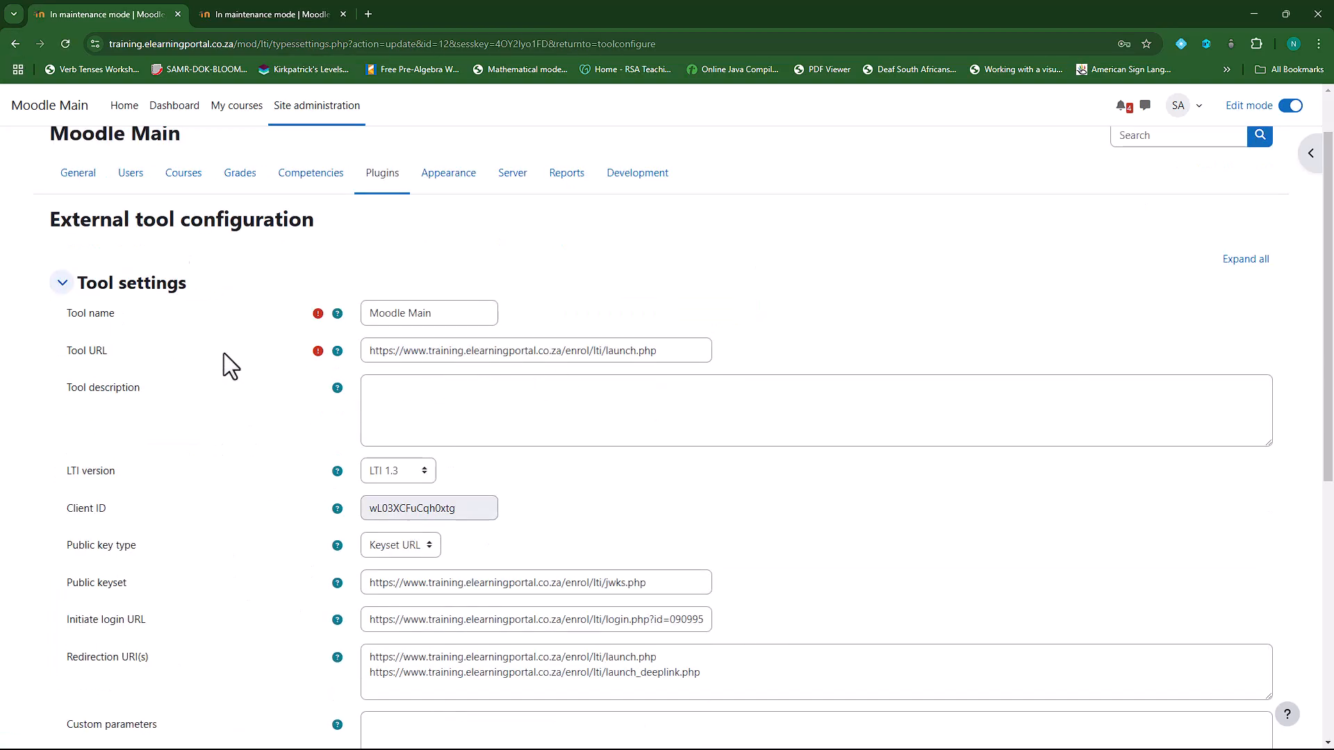
pyautogui.click(15, 43)
pyautogui.click(653, 280)
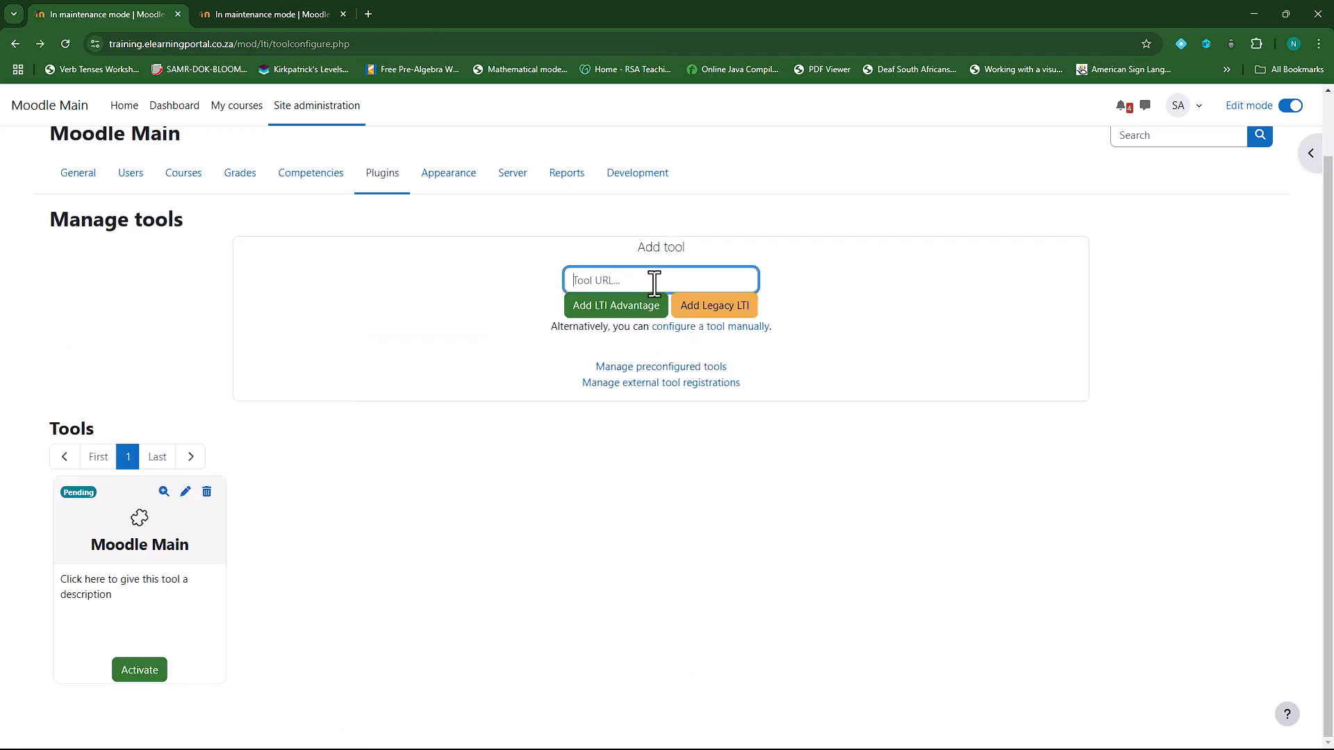
# Step: Set the Moodle Main tool's configuration usage to Show in activity chooser and as a preconfigured tool, and its default launch container to New window
pyautogui.click(184, 492)
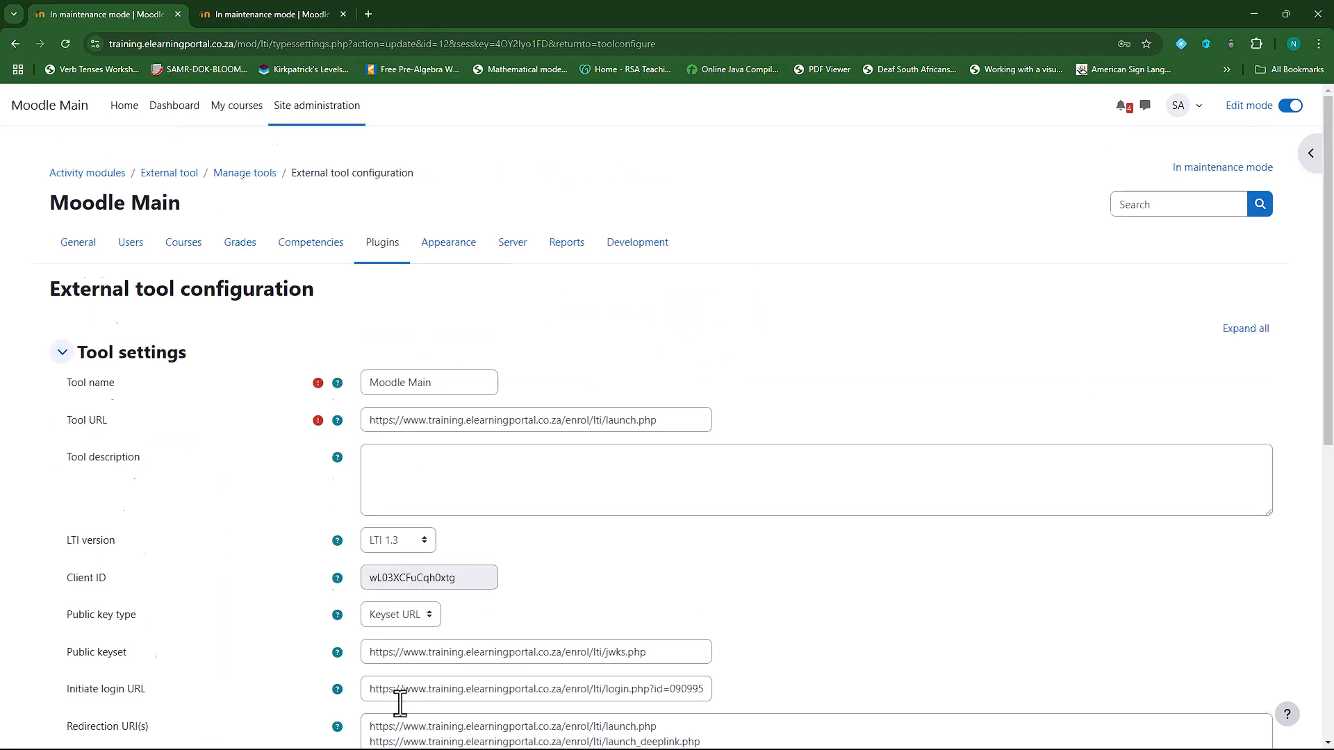
pyautogui.scroll(-2, 403, 344)
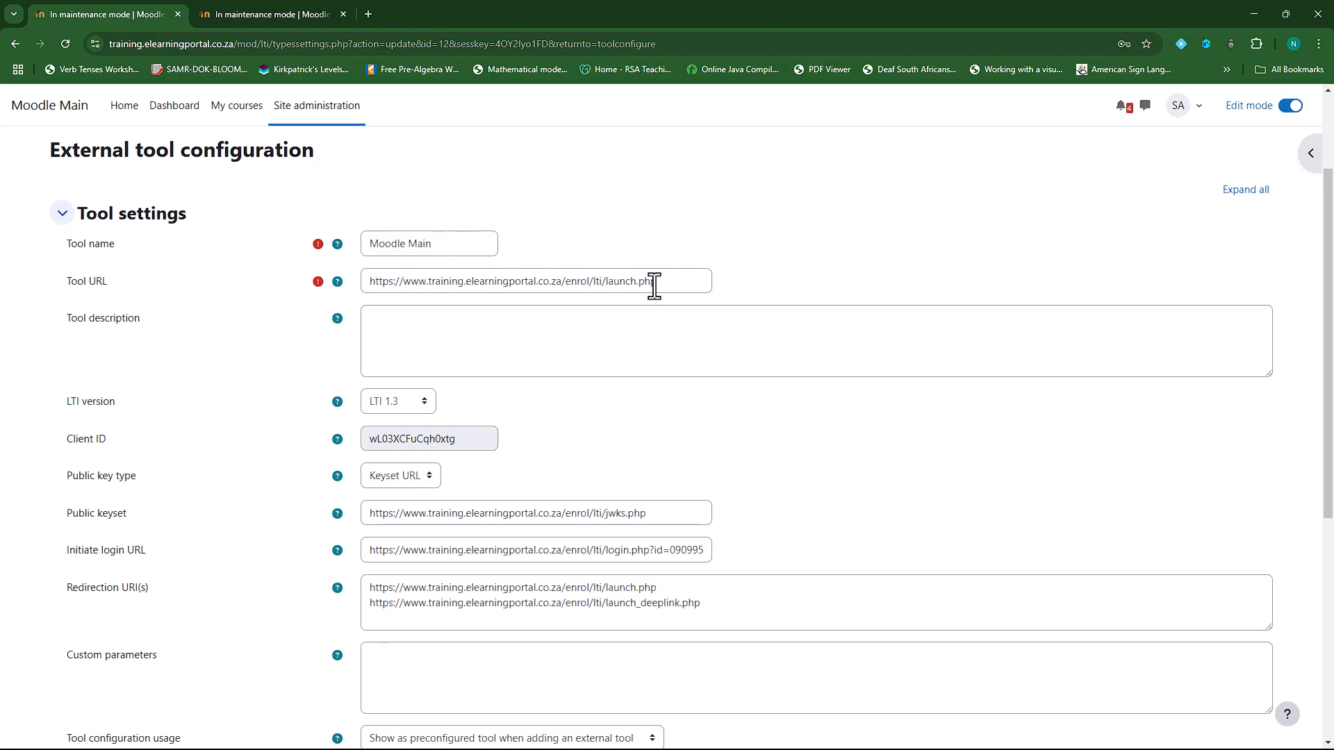
pyautogui.scroll(-3, 652, 286)
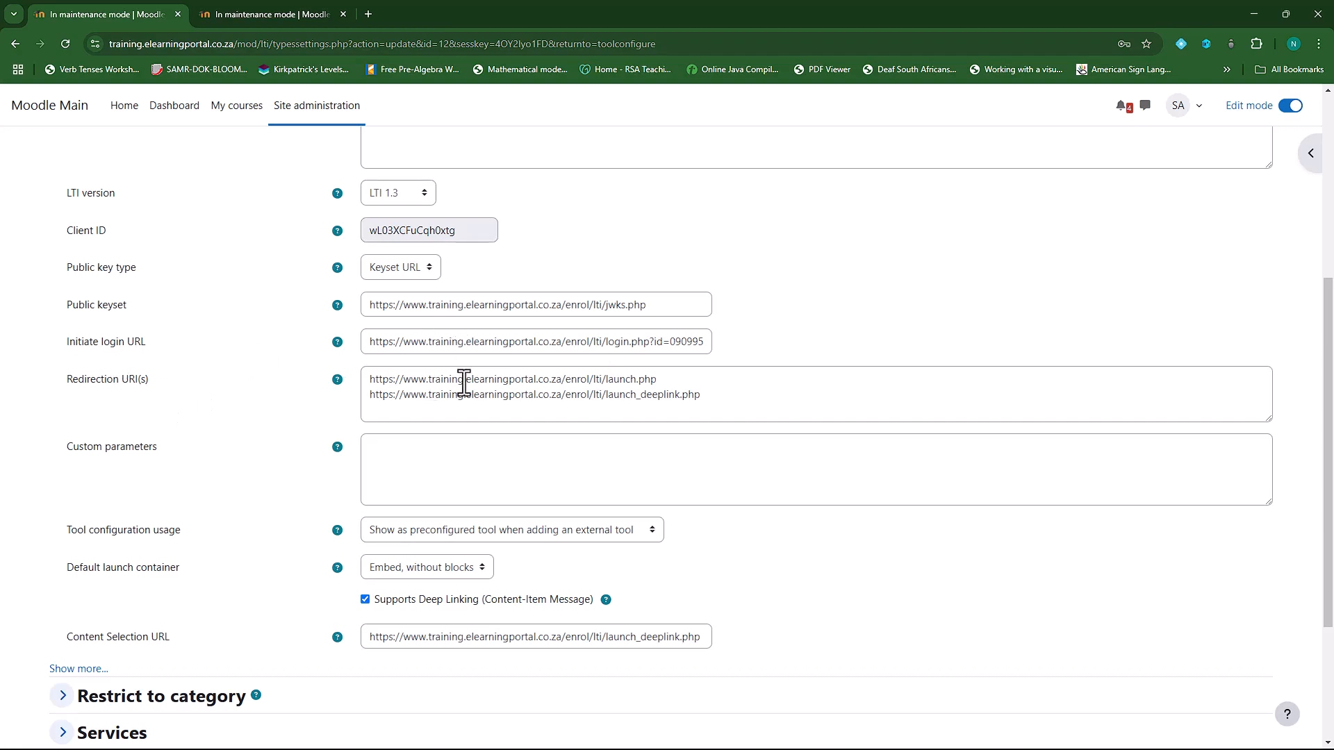
pyautogui.scroll(-2, 278, 514)
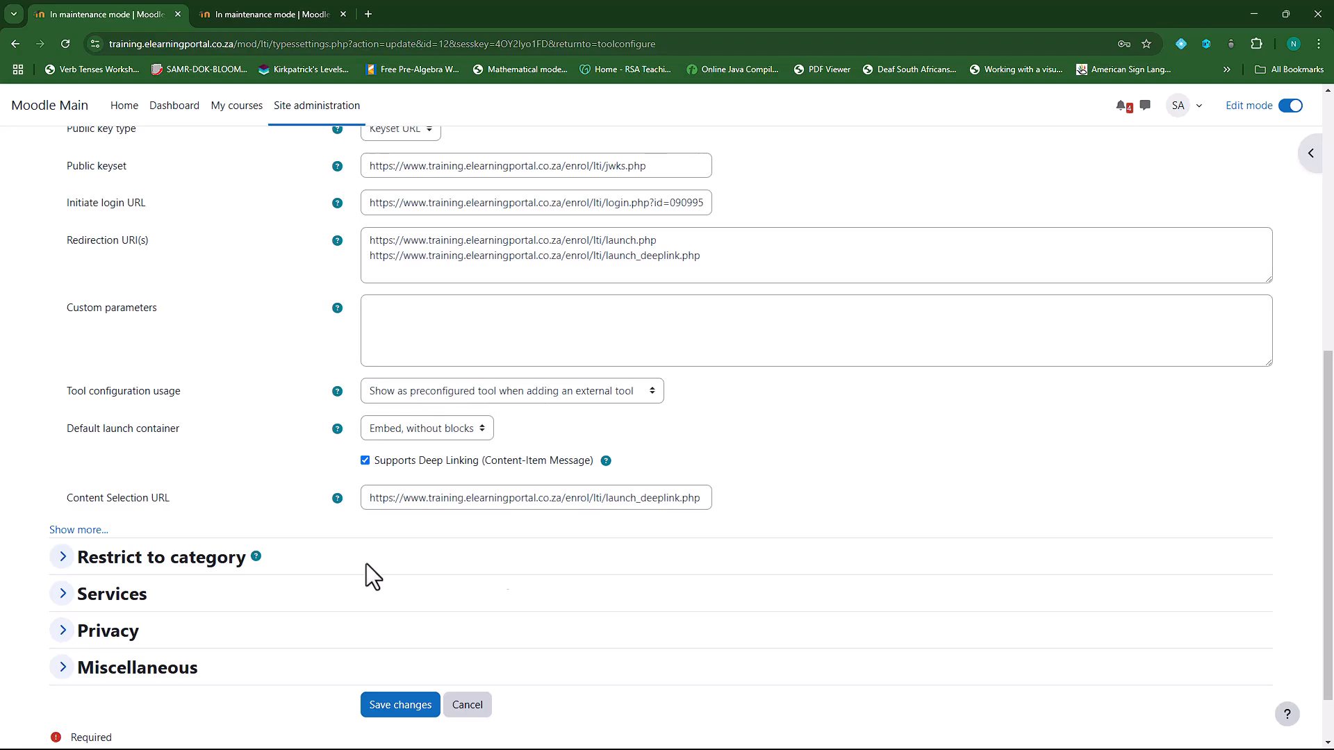
pyautogui.scroll(1, 702, 307)
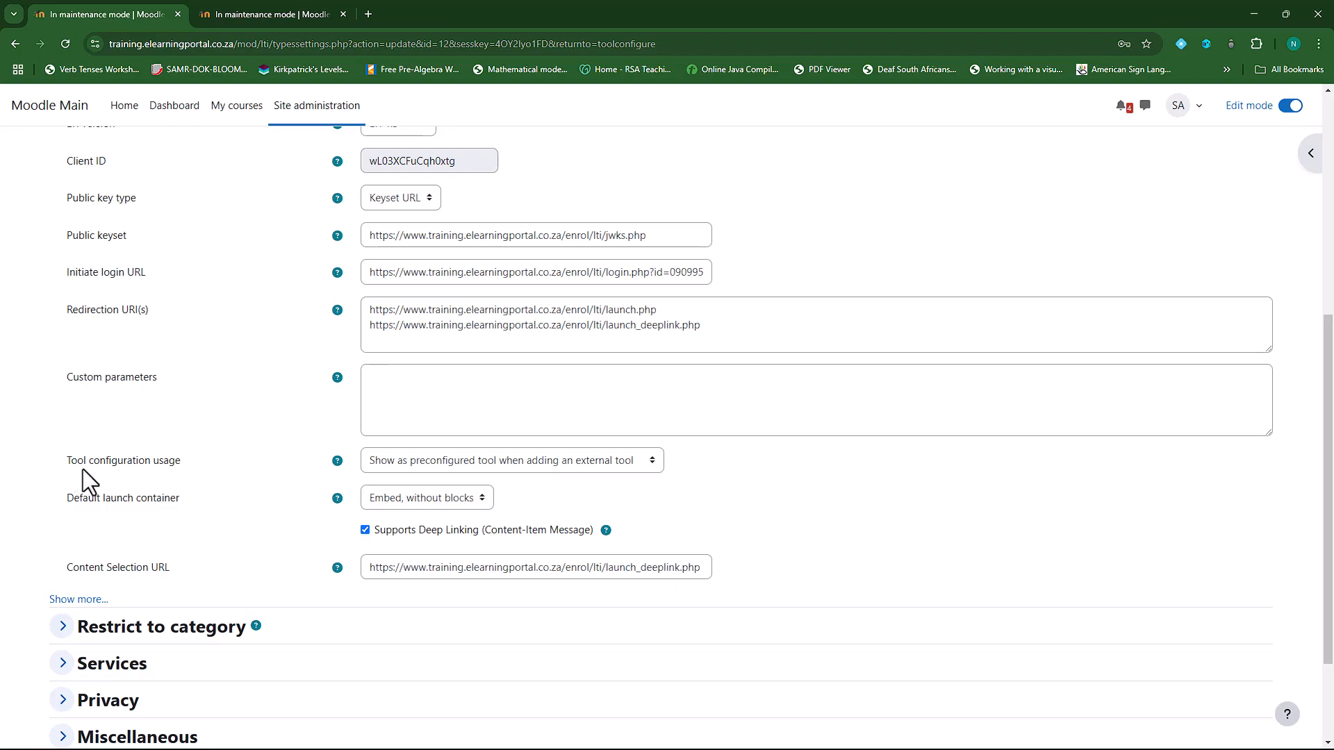
pyautogui.click(654, 464)
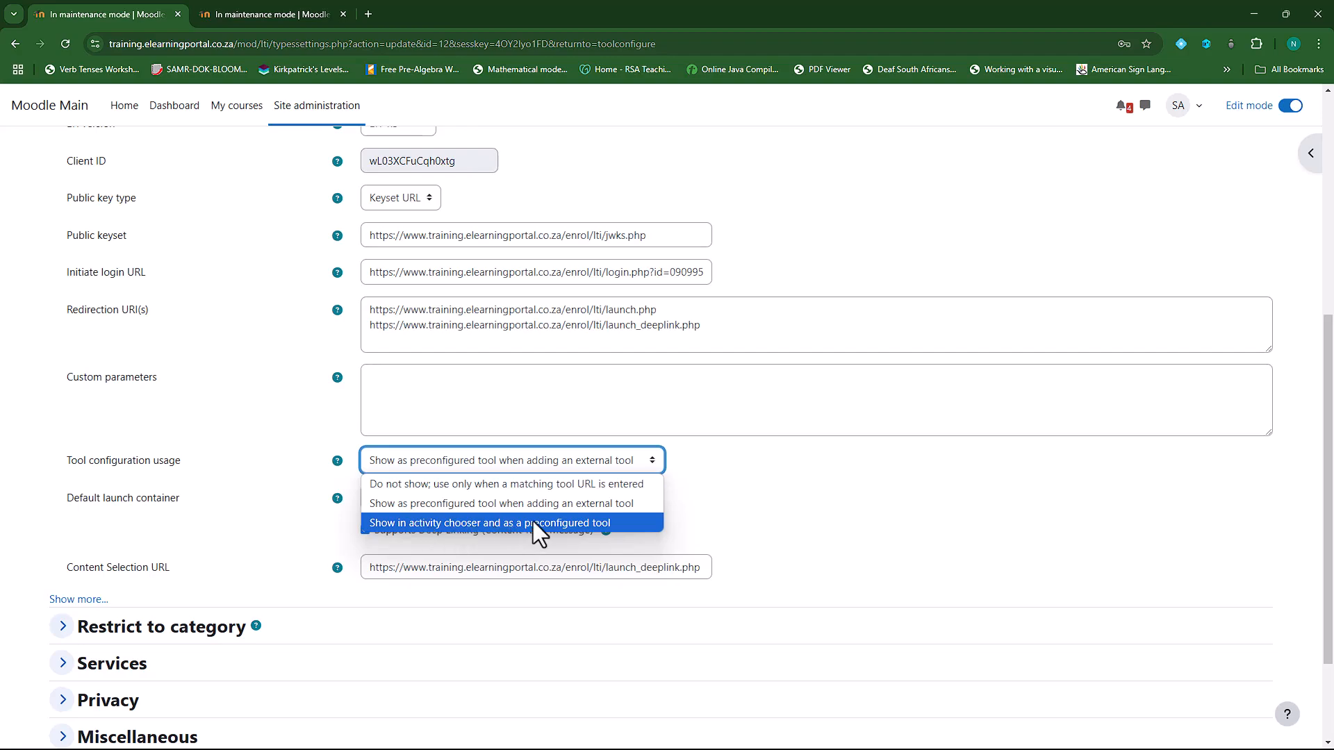
pyautogui.click(494, 523)
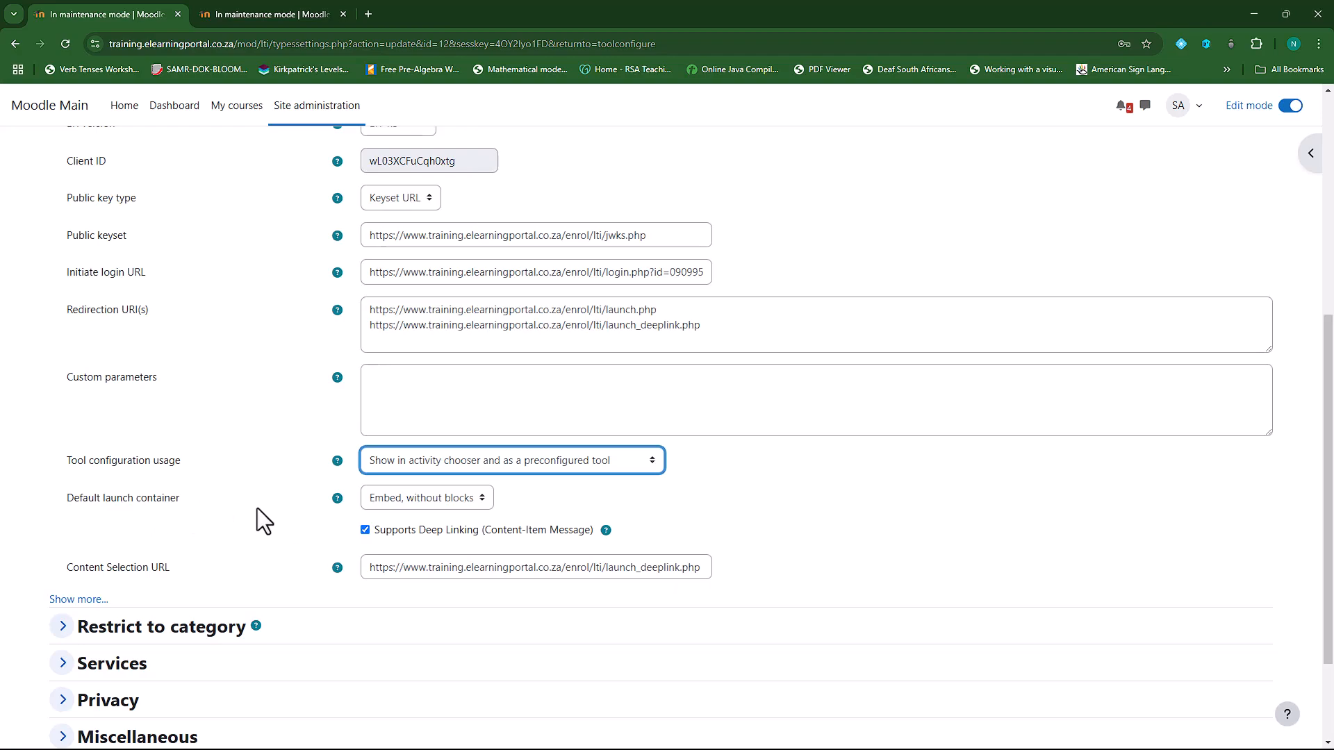
pyautogui.click(480, 505)
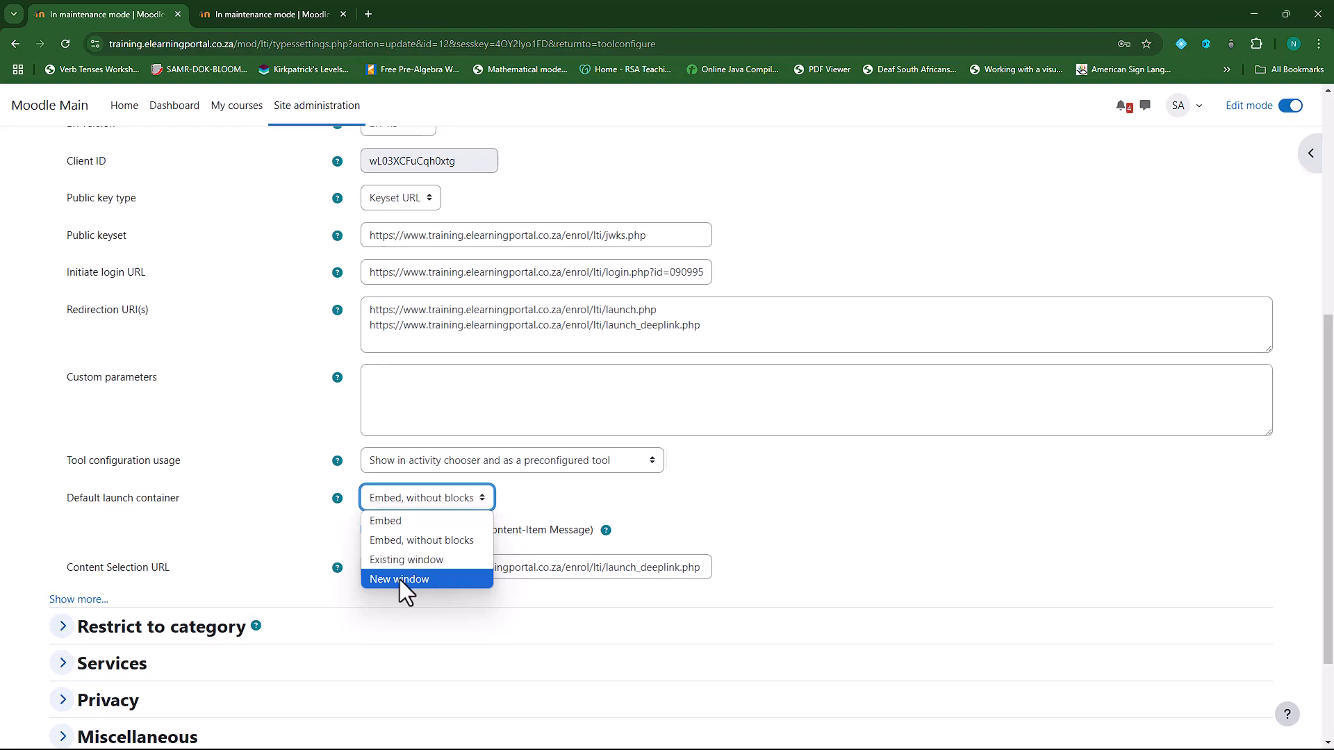
pyautogui.click(426, 579)
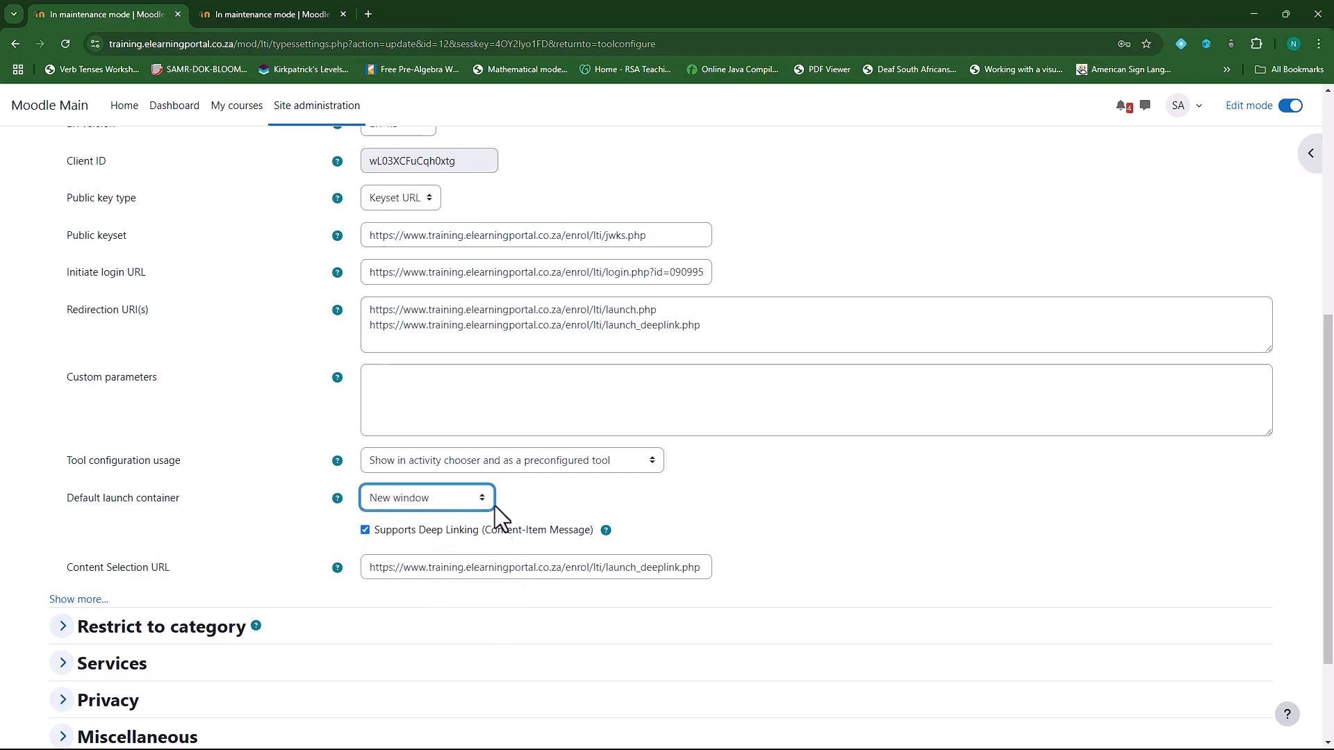
# Step: Set the tool's Assignment and Grade Services to grade sync only, and Names and Role Provisioning to retrieve members' information as per privacy settings
pyautogui.scroll(-2, 248, 451)
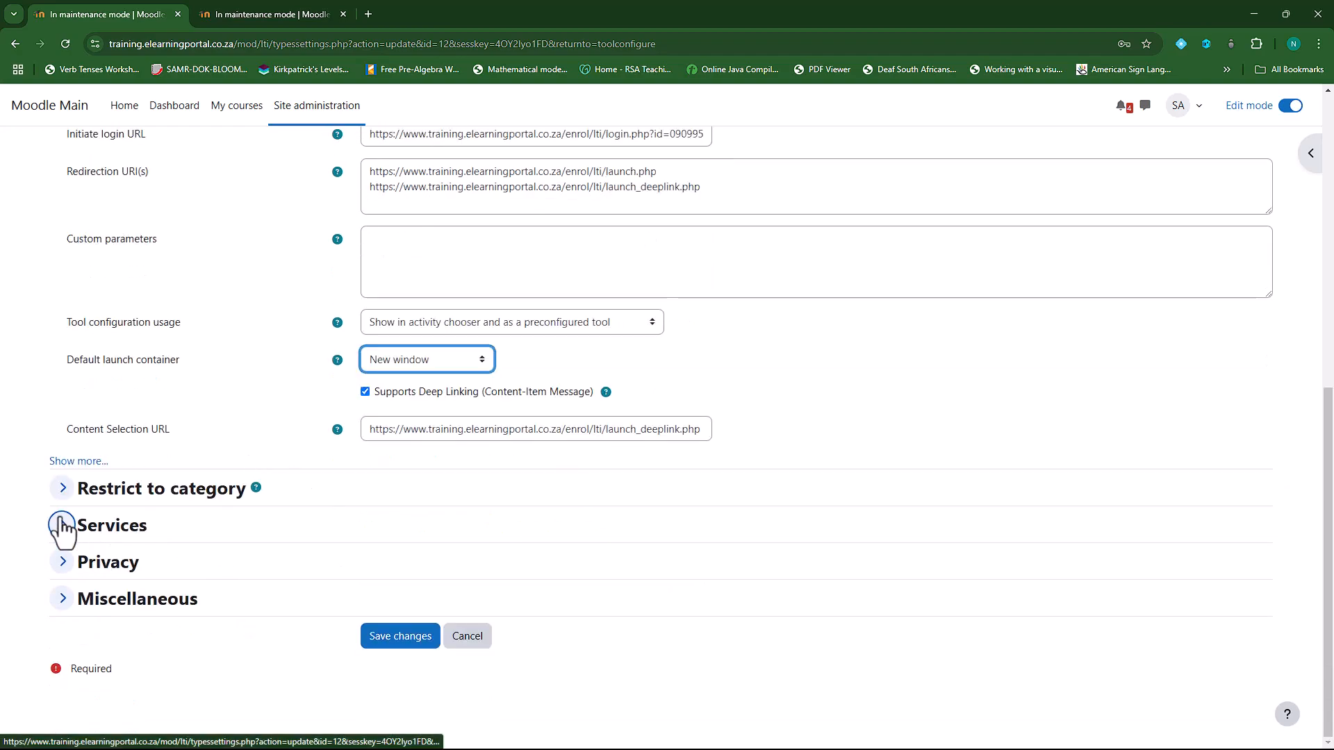
pyautogui.click(68, 525)
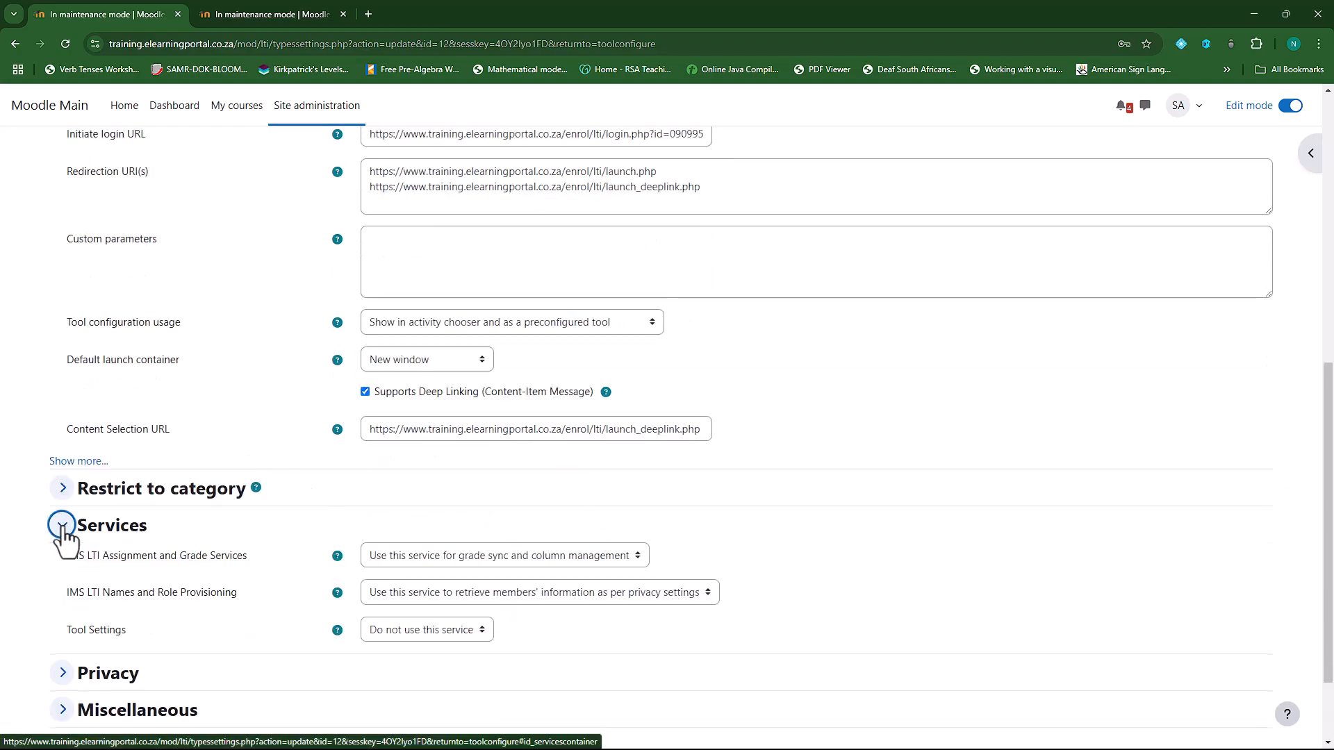
pyautogui.scroll(-1, 259, 536)
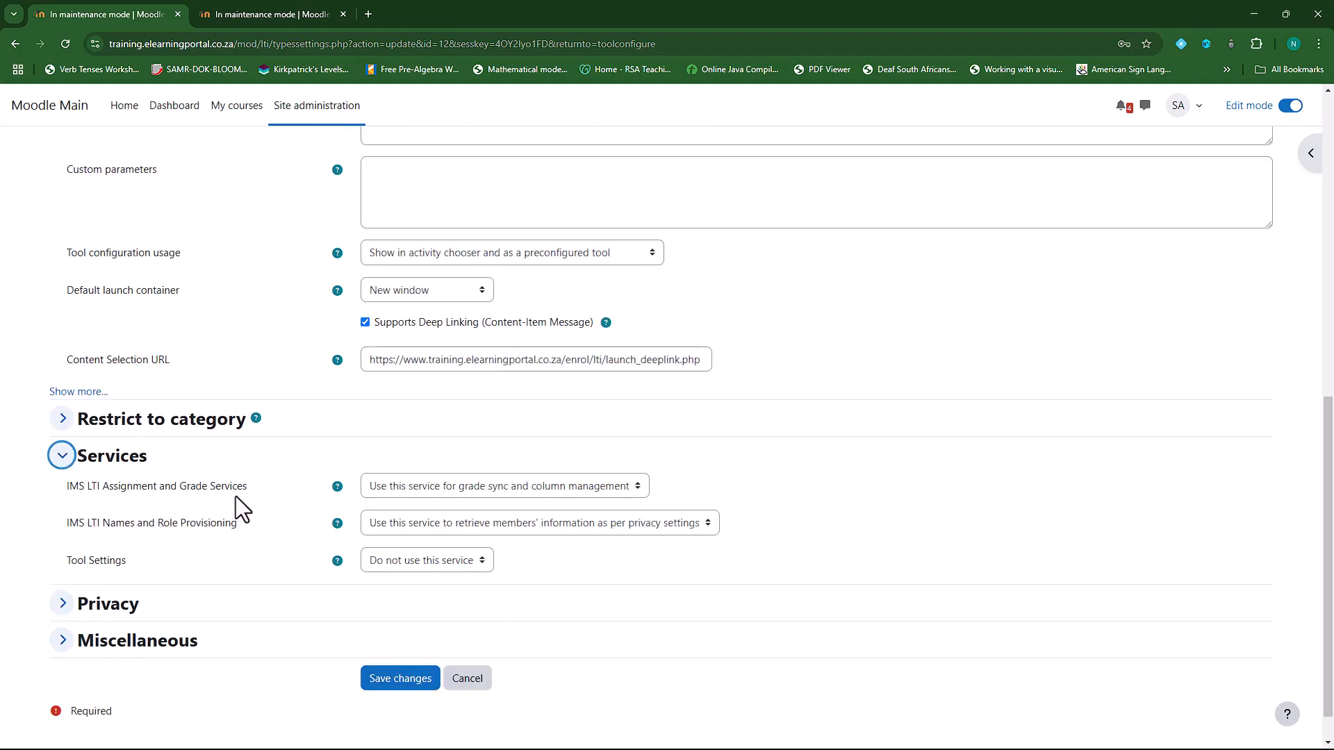
pyautogui.click(632, 486)
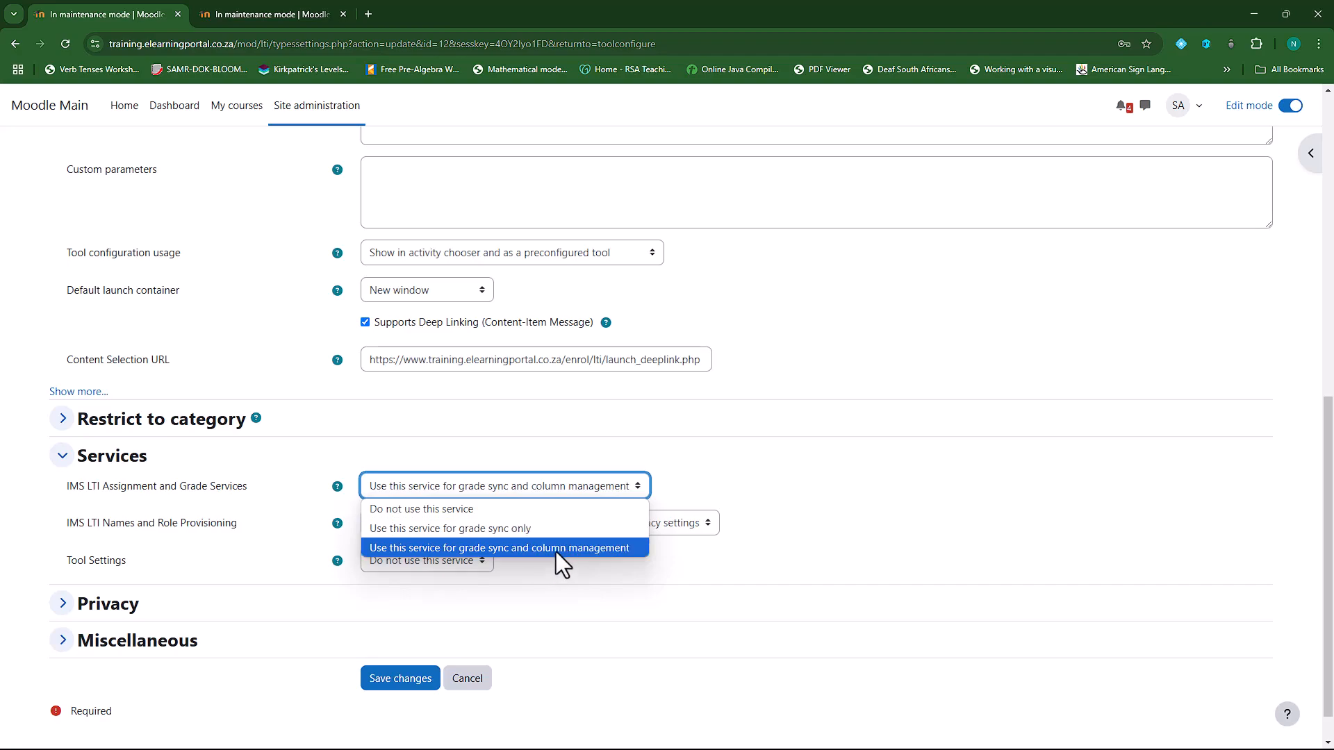
pyautogui.click(555, 528)
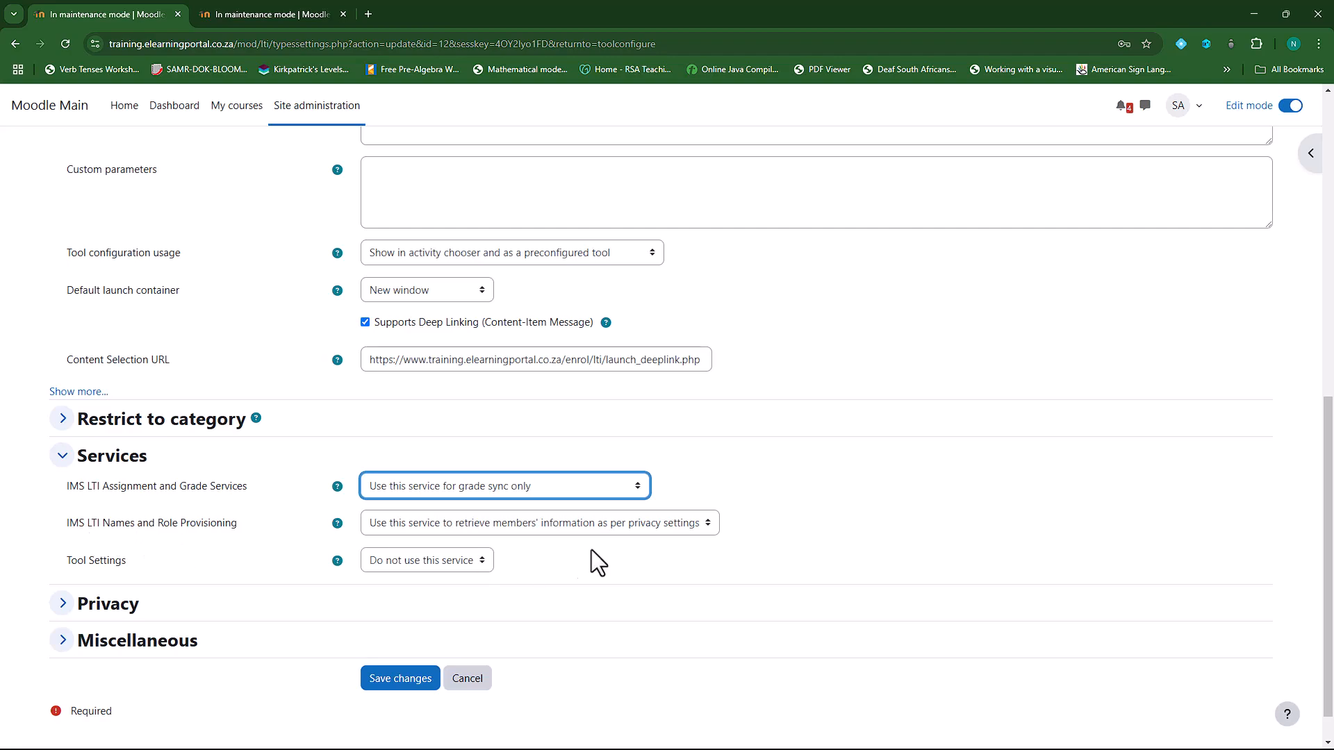
pyautogui.click(658, 525)
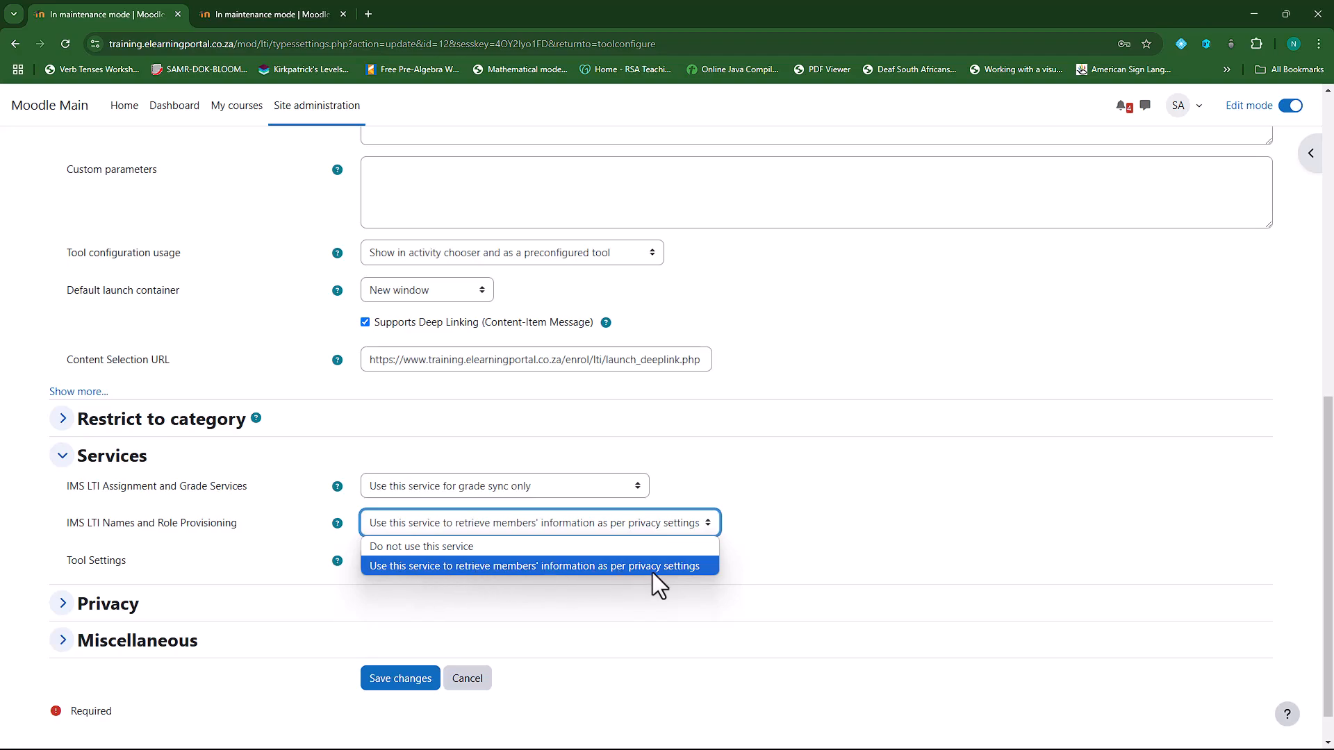
pyautogui.click(677, 569)
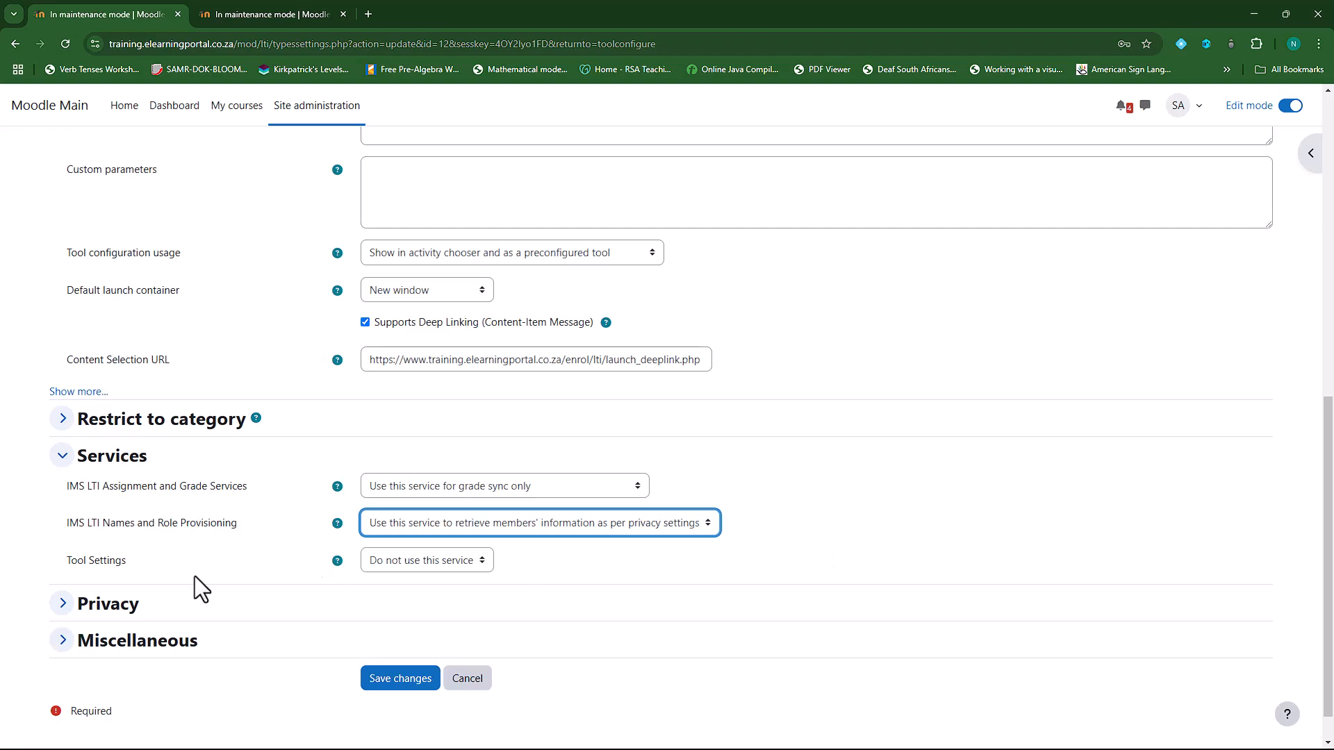
# Step: Set the tool's Tool Settings to Use this service and Accept grades from the tool to Always, and save the changes
pyautogui.click(416, 564)
pyautogui.click(436, 603)
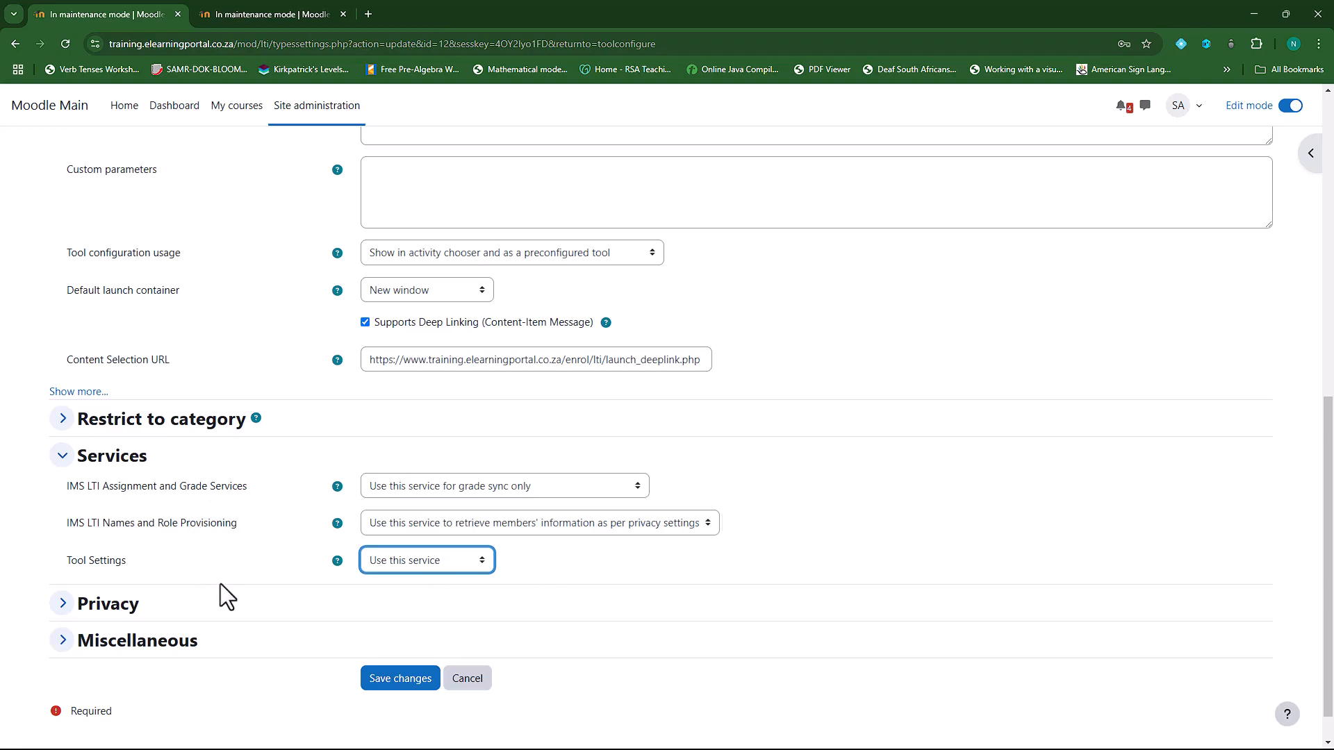
pyautogui.click(60, 612)
pyautogui.scroll(-3, 208, 556)
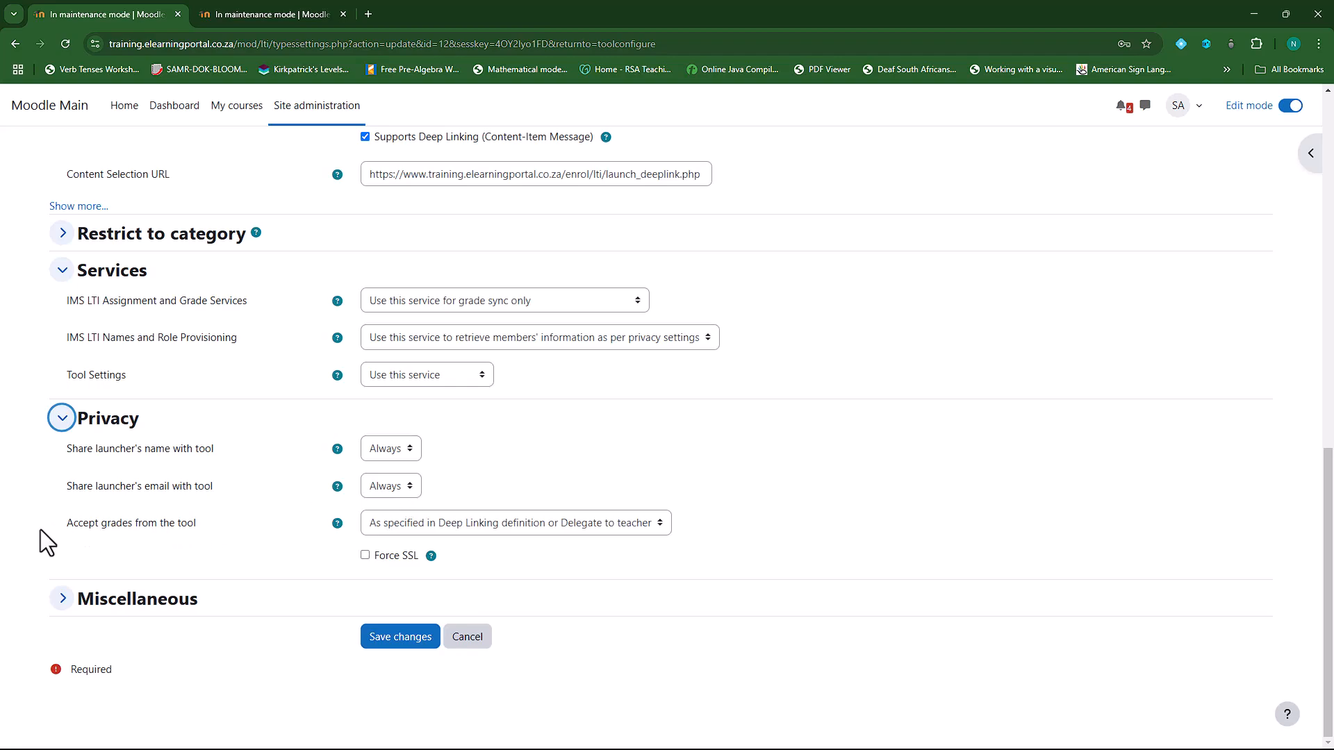
pyautogui.click(581, 526)
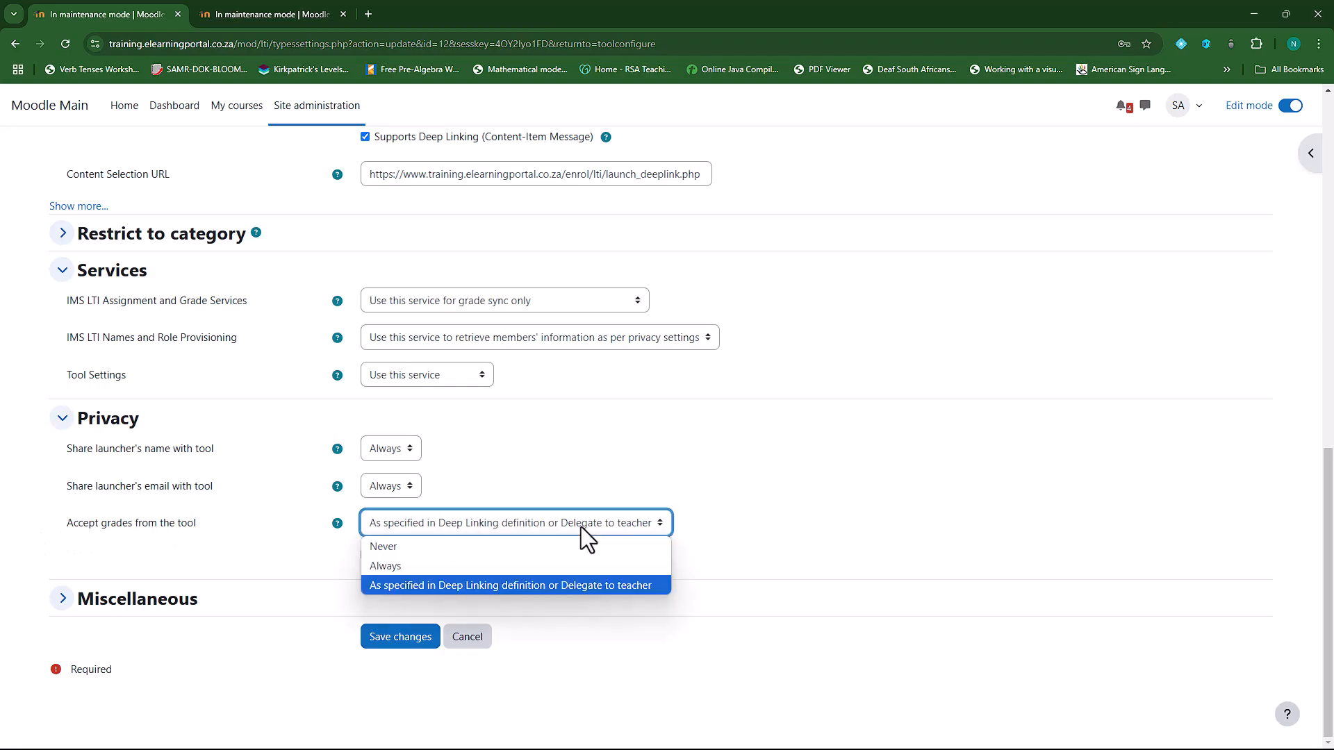
pyautogui.click(428, 567)
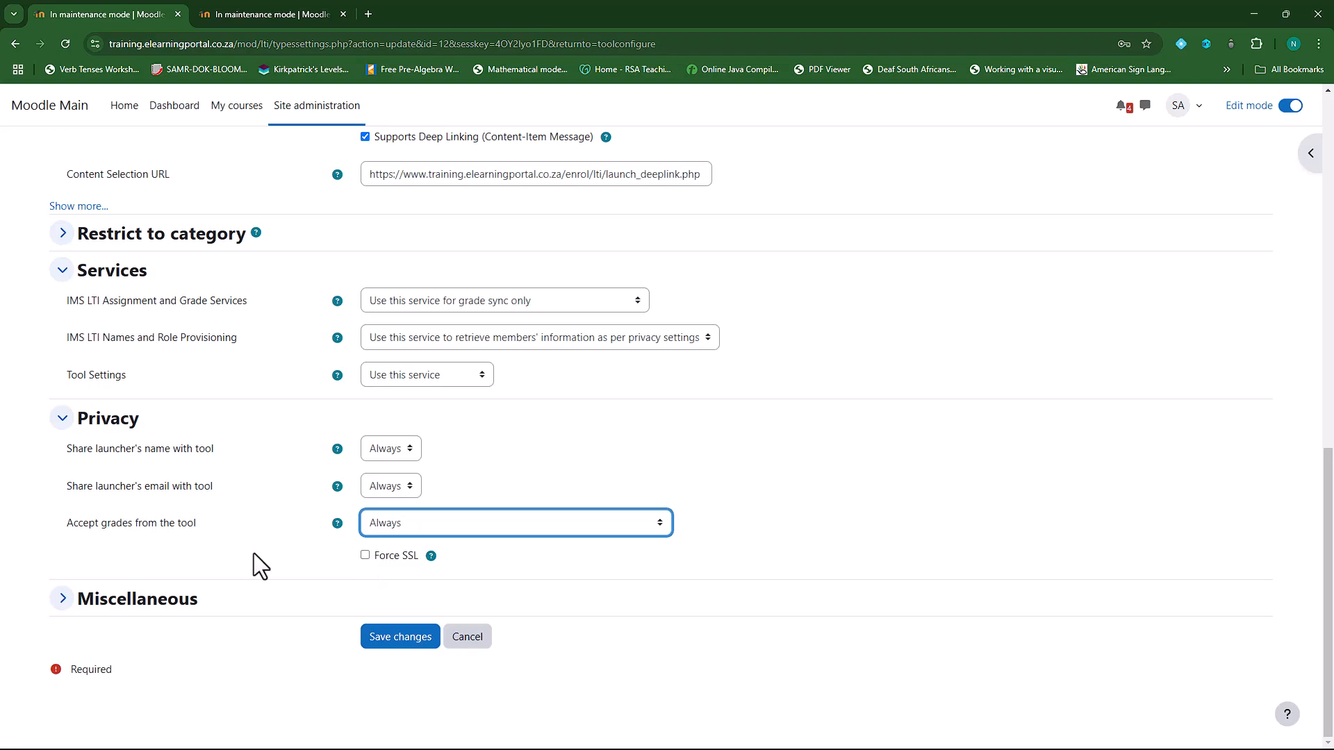
pyautogui.scroll(1, 254, 525)
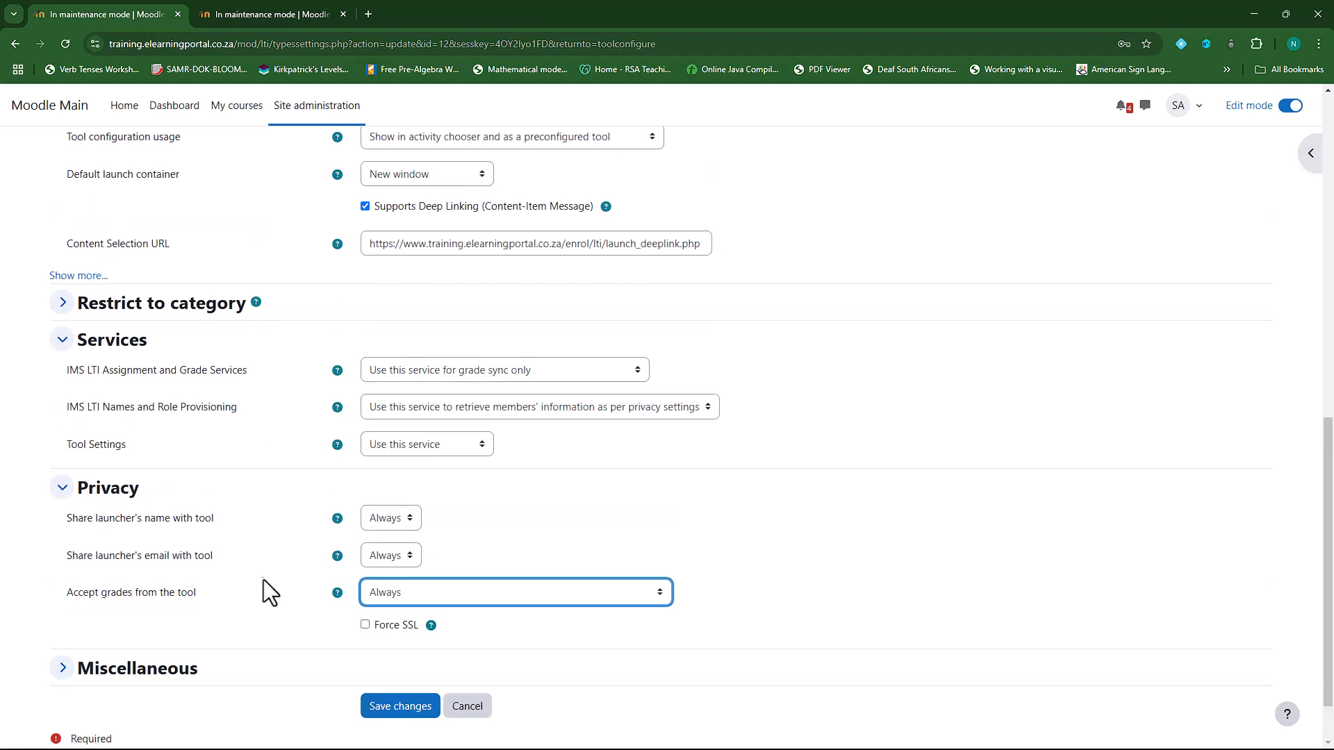
pyautogui.scroll(-1, 262, 578)
pyautogui.click(399, 642)
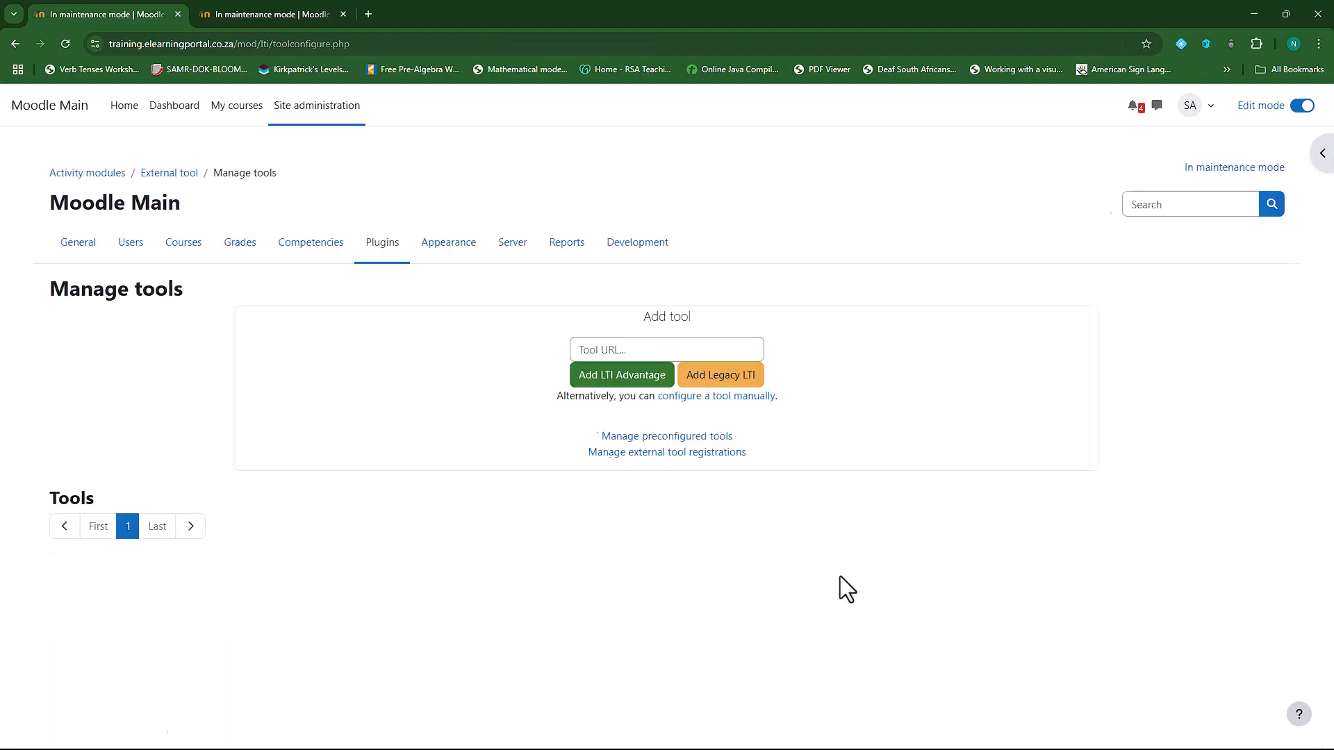
# Step: Open the Moodle 2 platform registration under the Publish as LTI tool enrolment plugin and review its platform name and platform ID
pyautogui.scroll(-1, 98, 416)
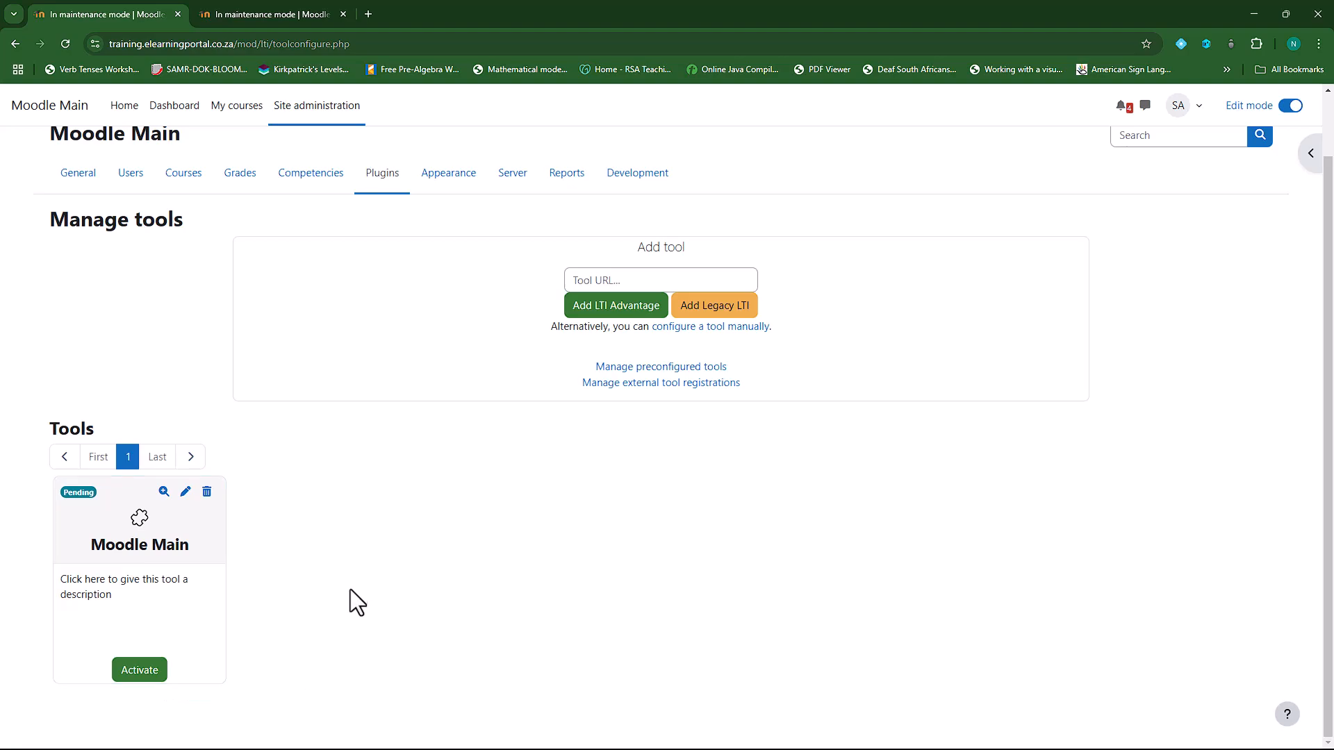
pyautogui.click(381, 177)
pyautogui.scroll(-10, 290, 494)
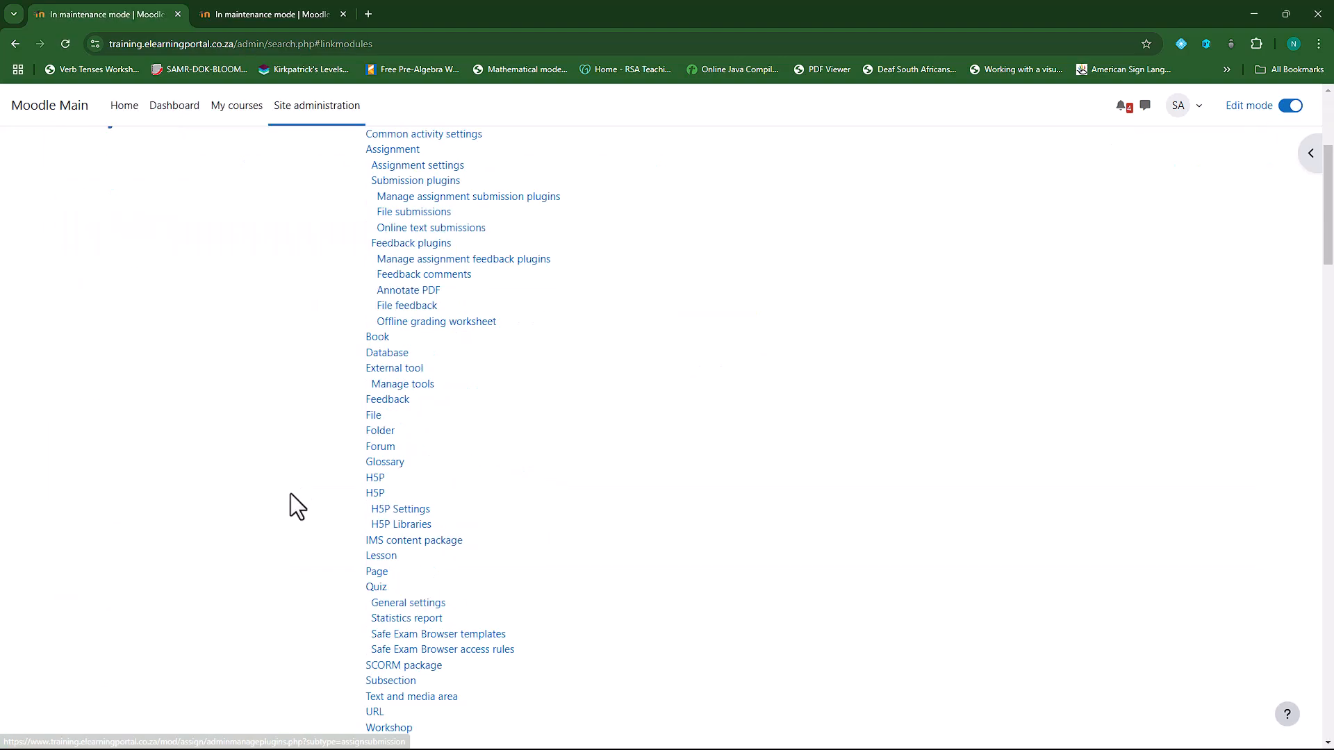
pyautogui.scroll(-2, 291, 494)
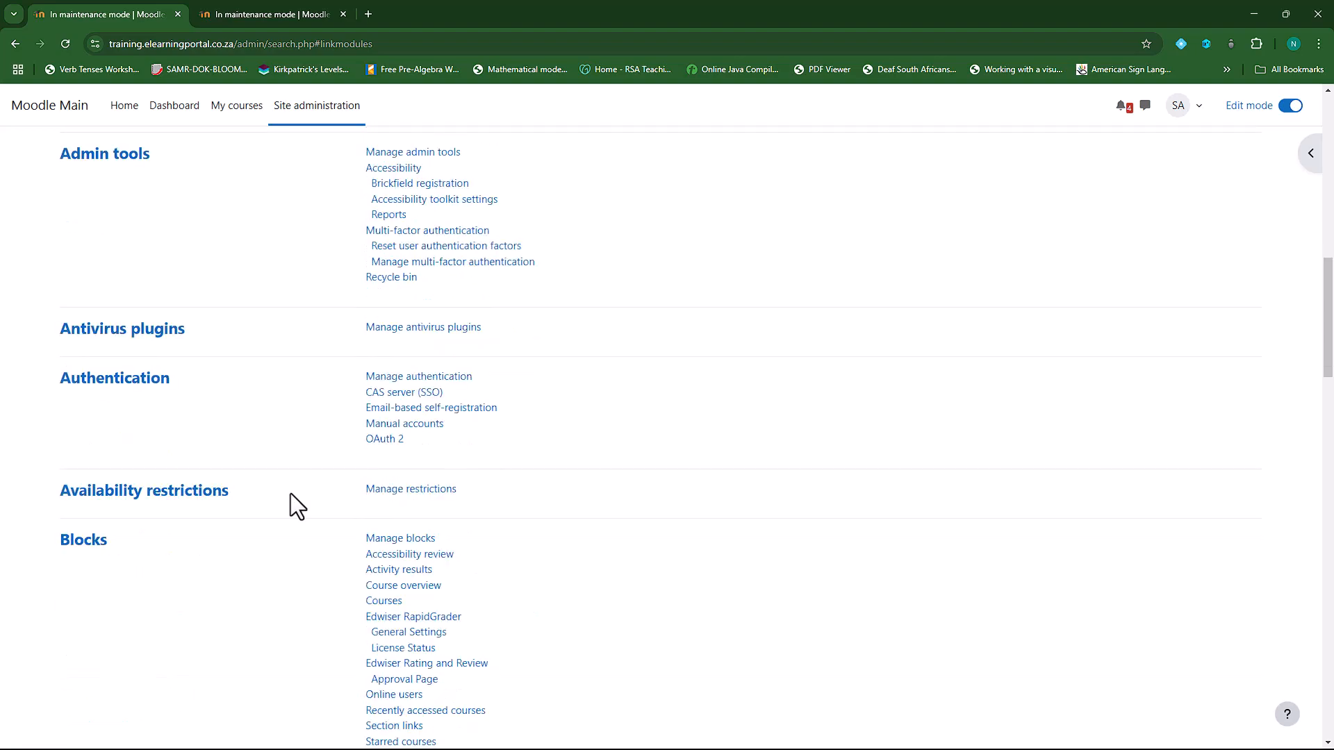
pyautogui.scroll(2, 298, 485)
pyautogui.scroll(-3, 297, 485)
pyautogui.scroll(-10, 298, 485)
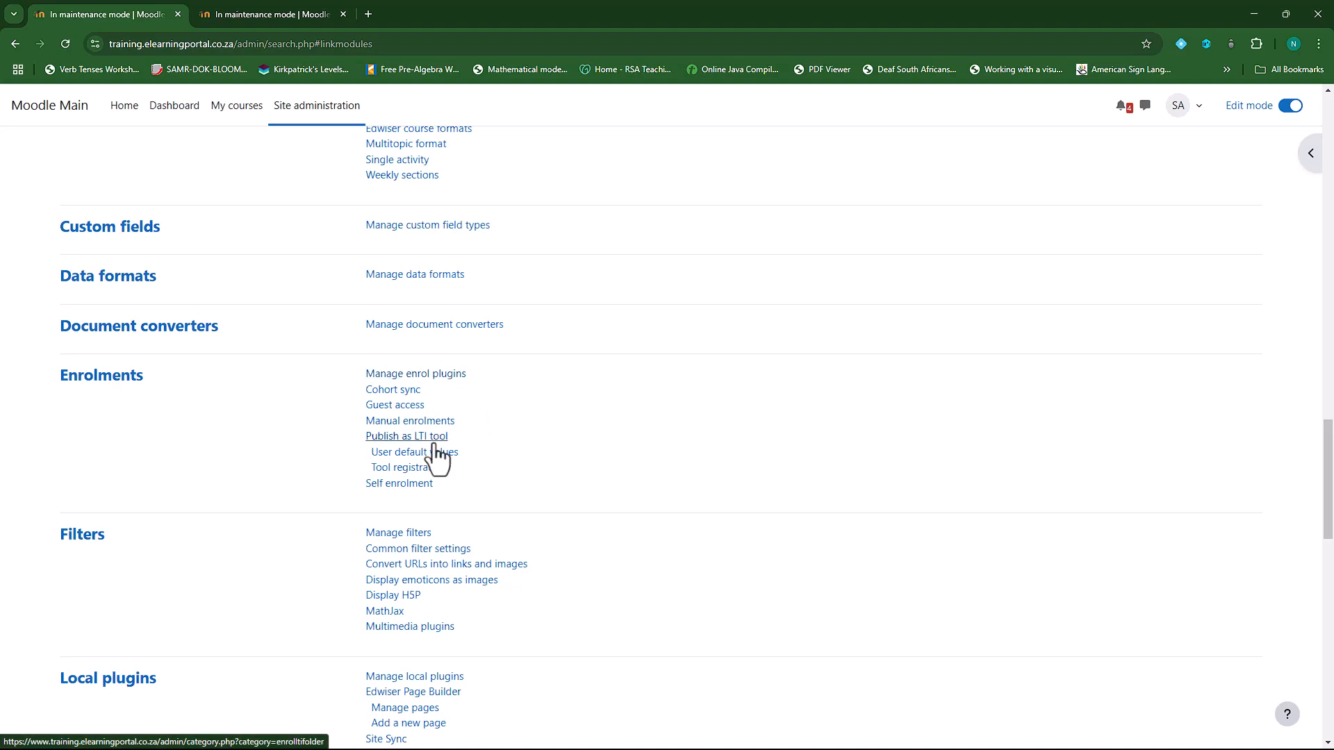
pyautogui.click(421, 438)
pyautogui.scroll(-4, 308, 489)
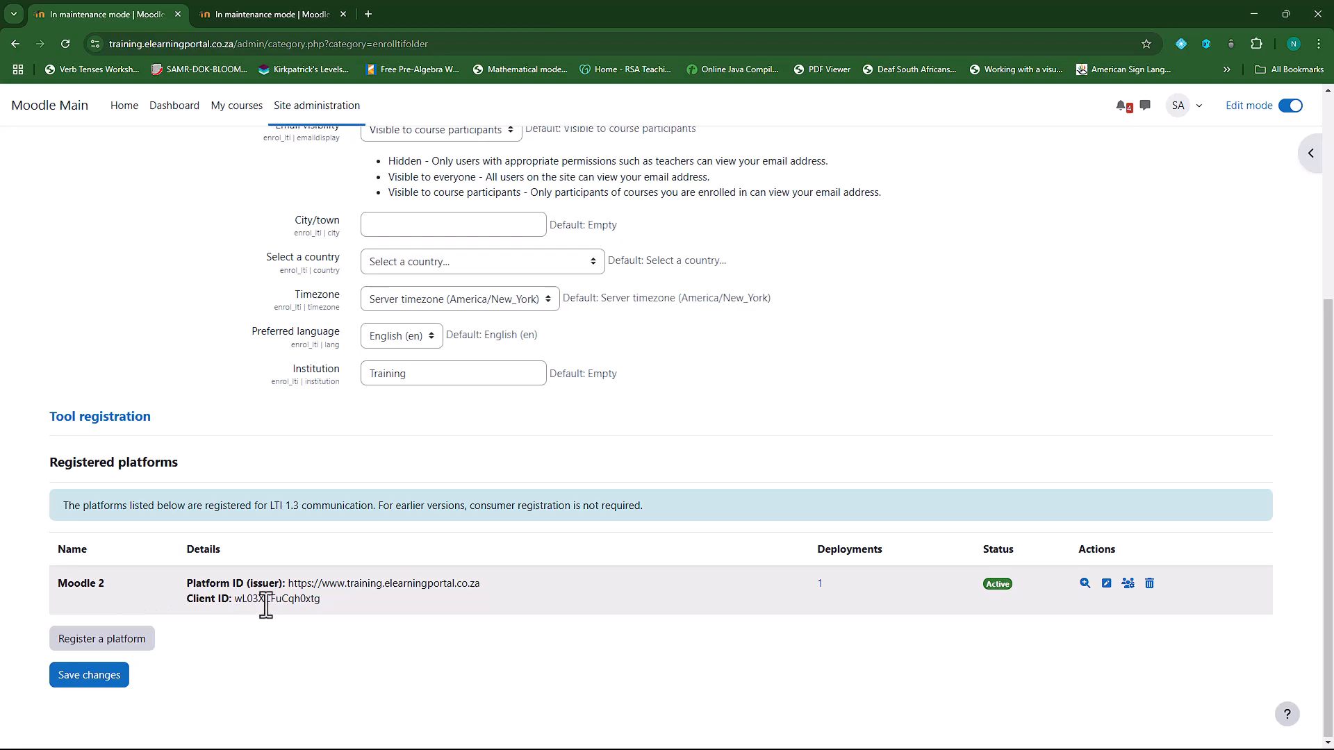
pyautogui.click(1107, 586)
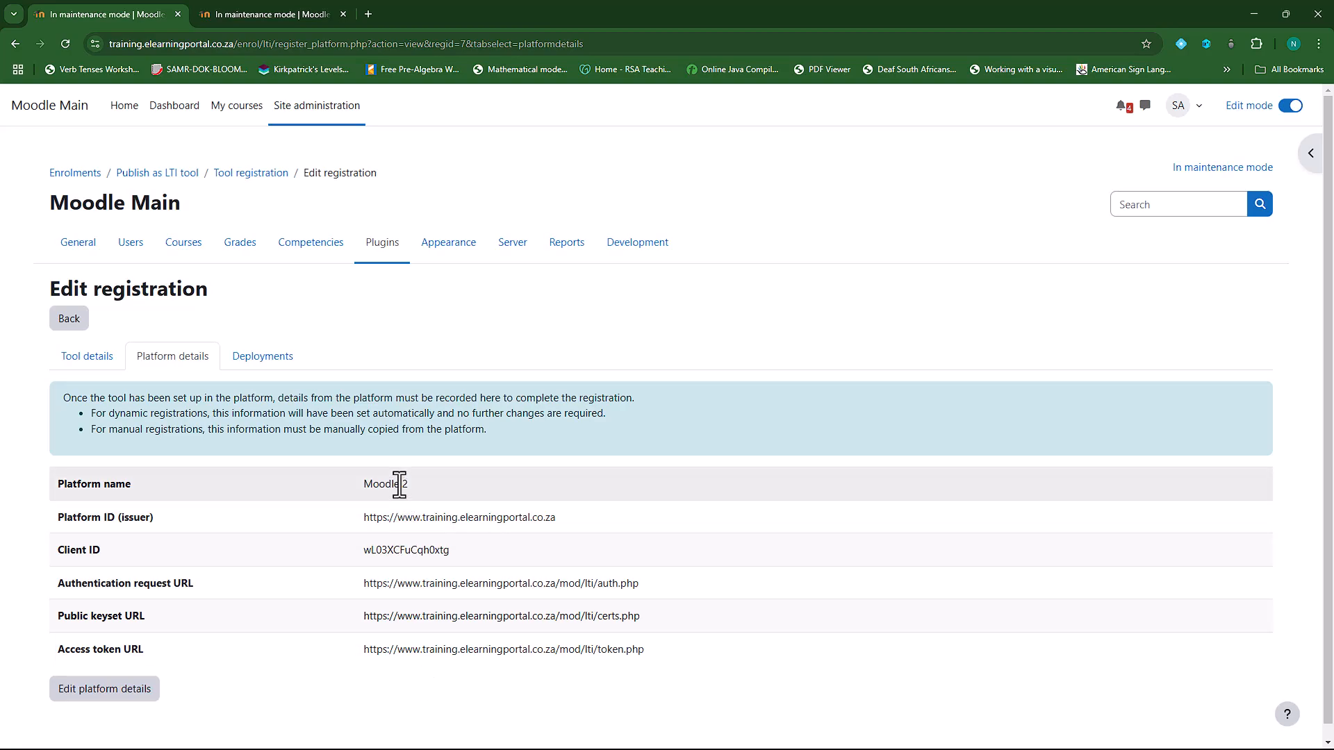
pyautogui.moveTo(364, 484); pyautogui.dragTo(421, 484)
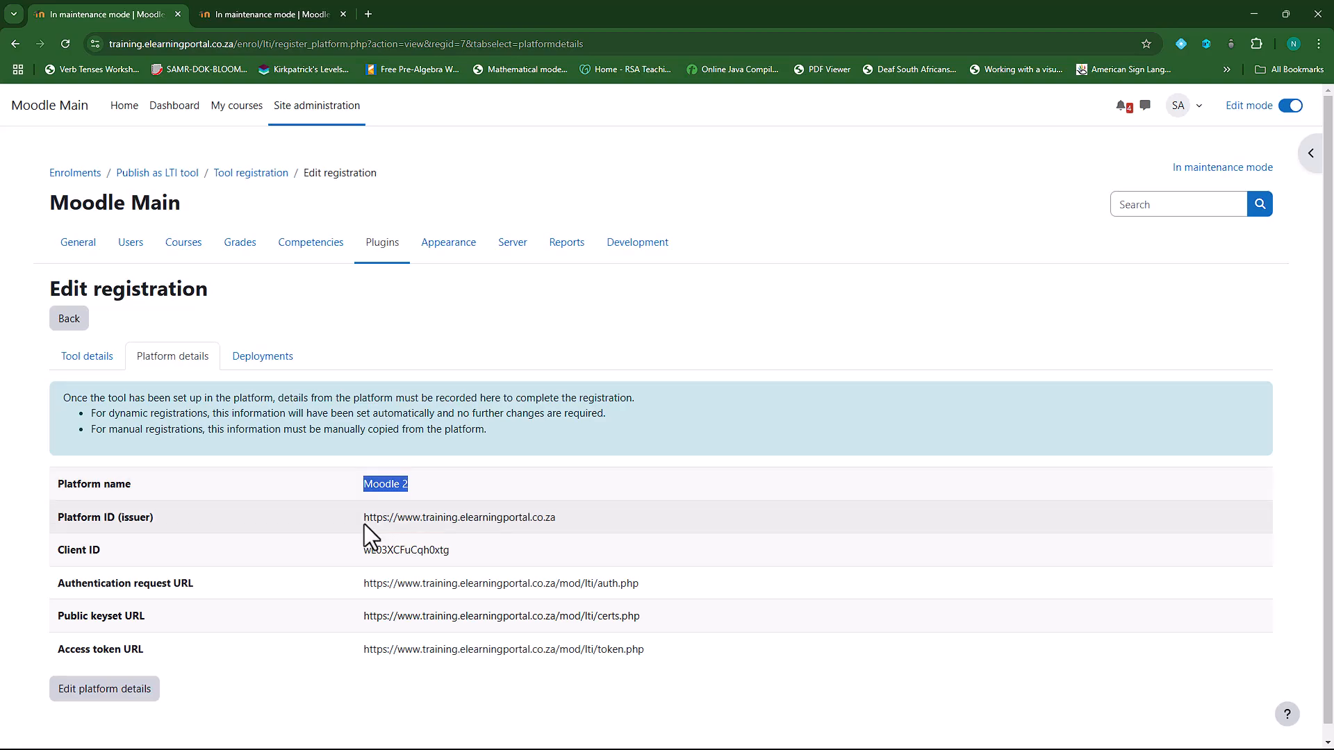
pyautogui.moveTo(356, 519); pyautogui.dragTo(571, 523)
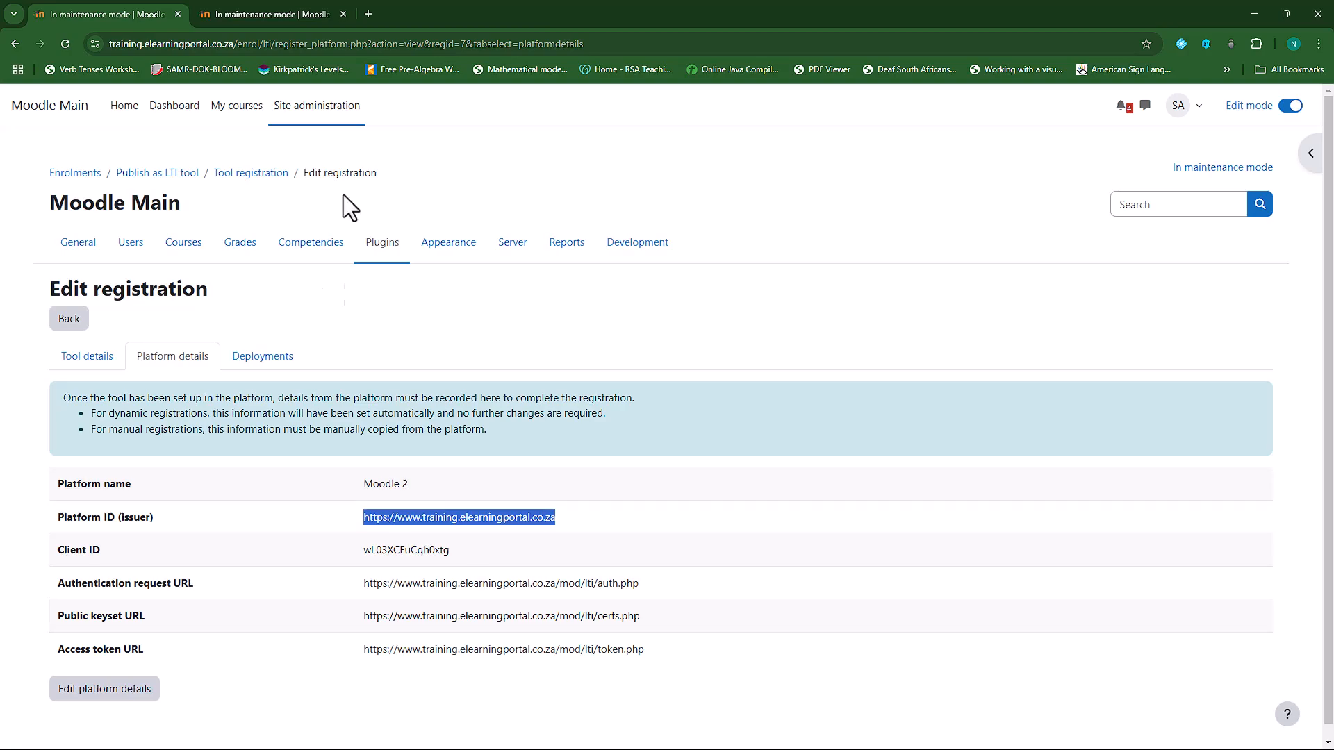
# Step: On the Moodle 2 site, start registering a new platform under the Publish as LTI tool enrolment plugin
pyautogui.click(275, 11)
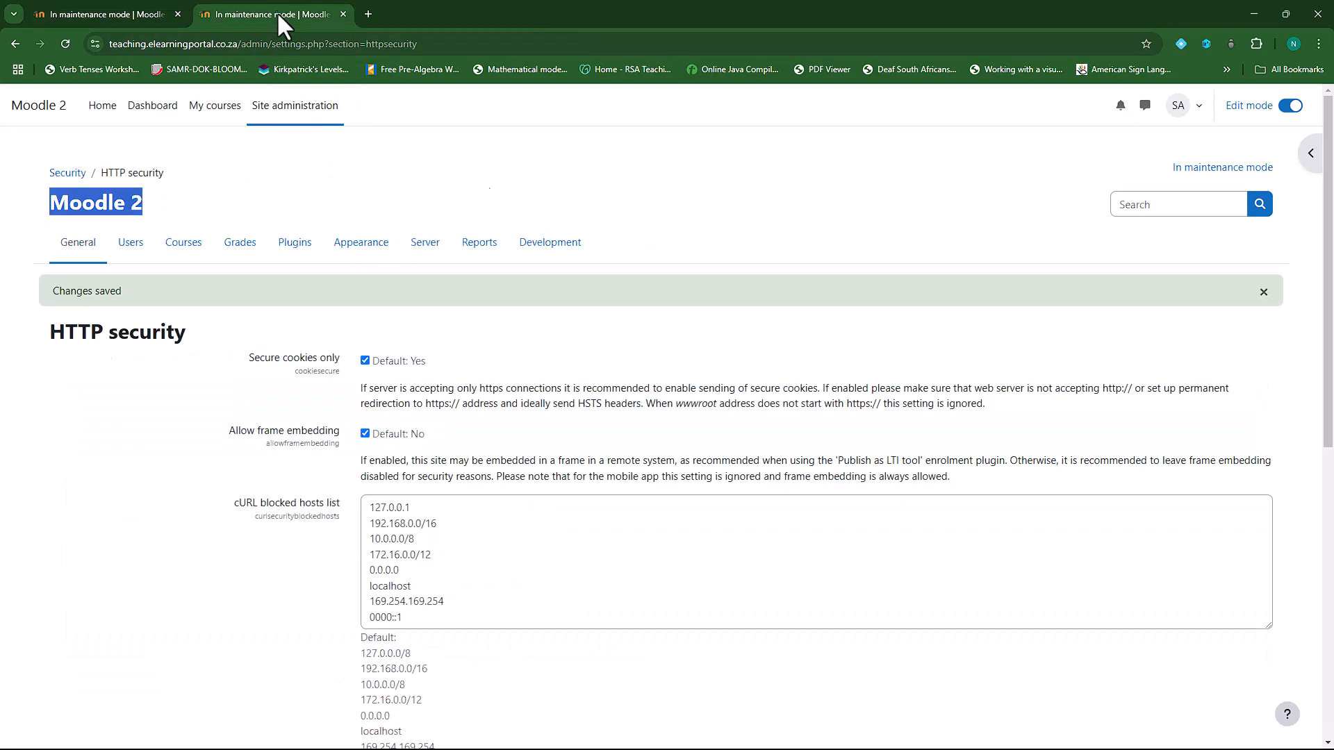
pyautogui.click(295, 253)
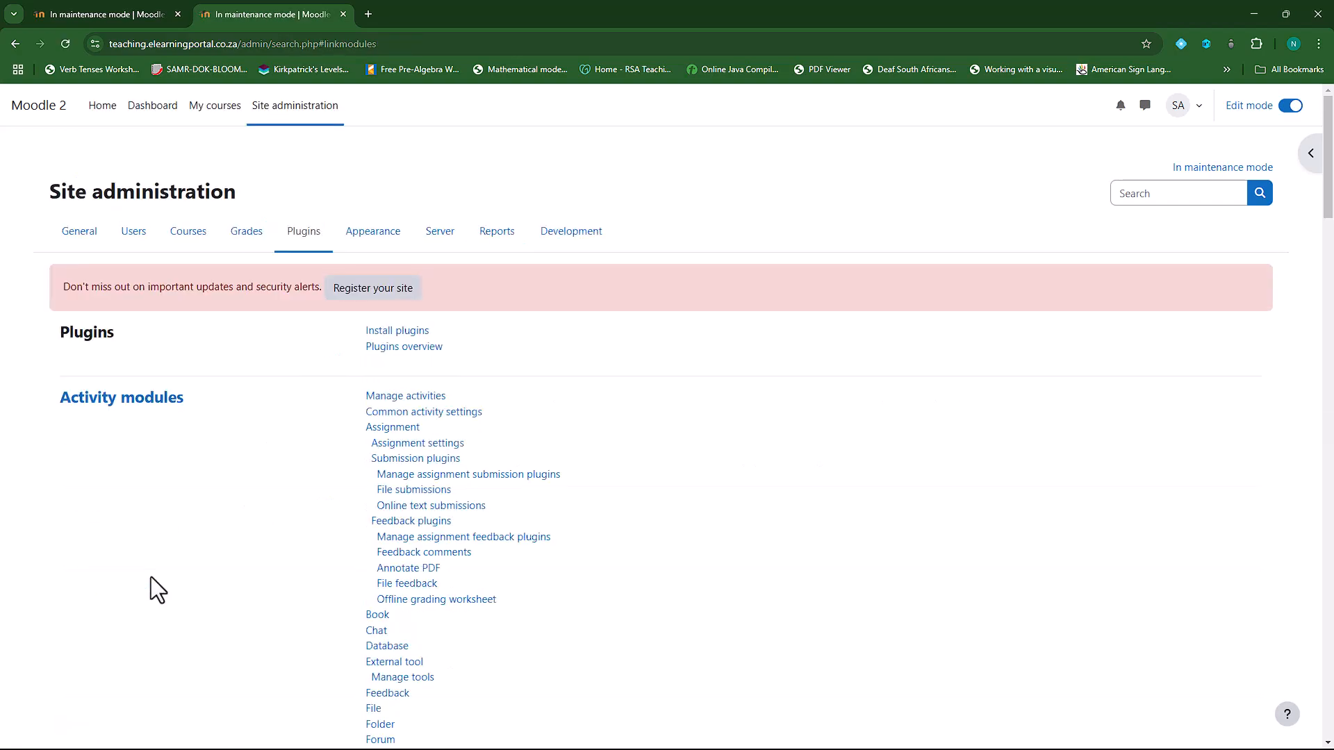
pyautogui.scroll(-10, 235, 459)
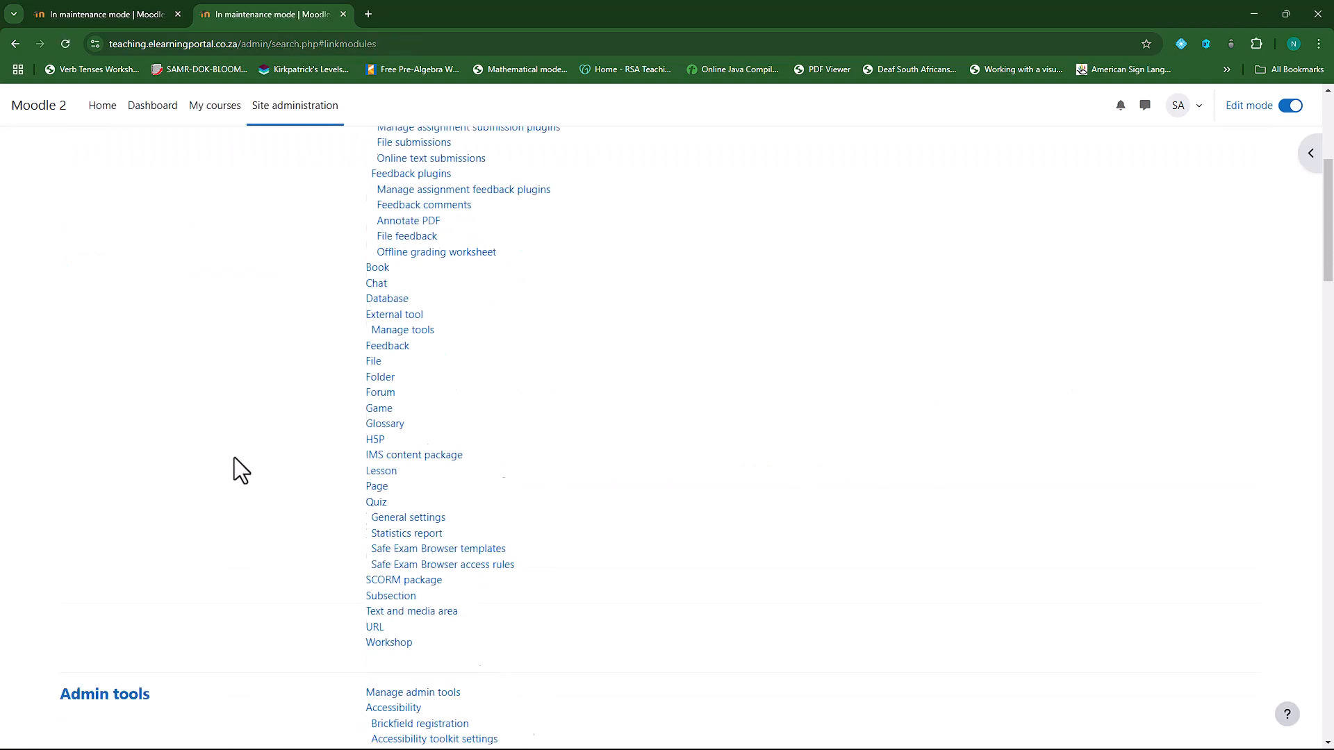
pyautogui.scroll(-10, 235, 457)
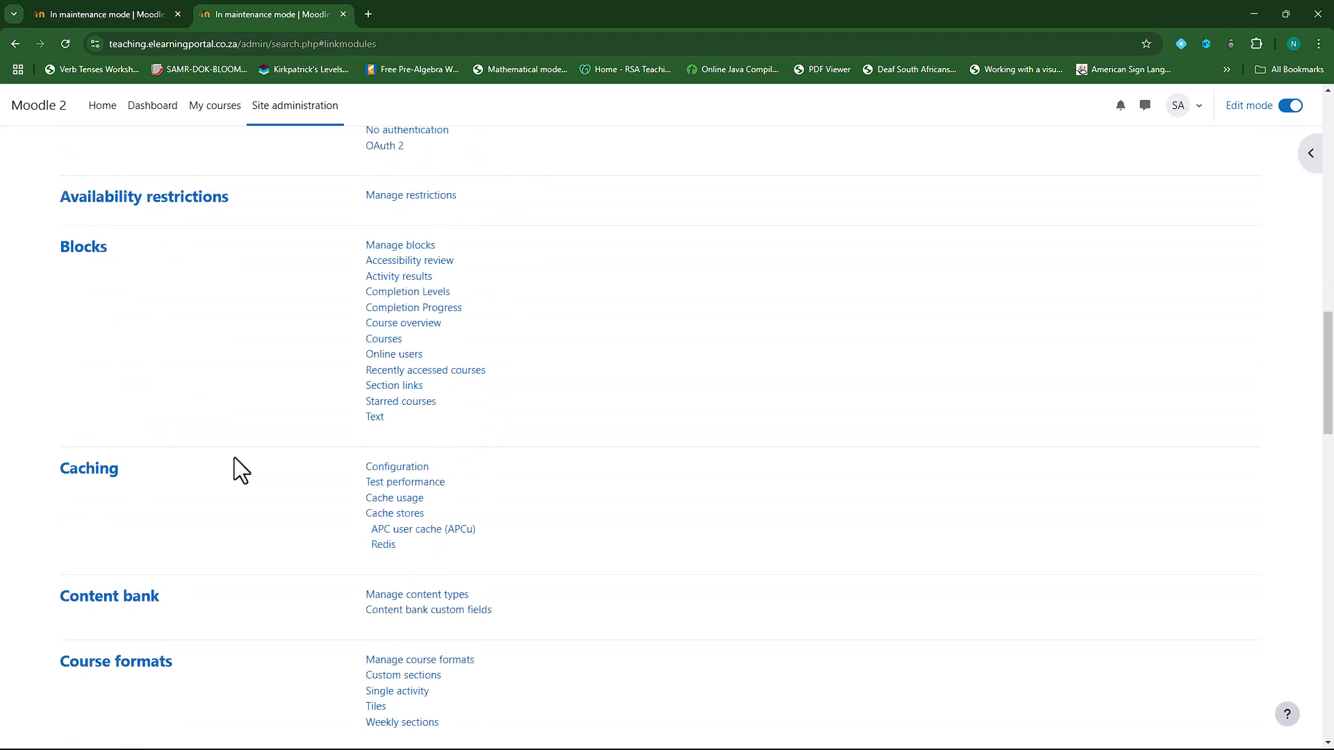
pyautogui.scroll(-2, 235, 457)
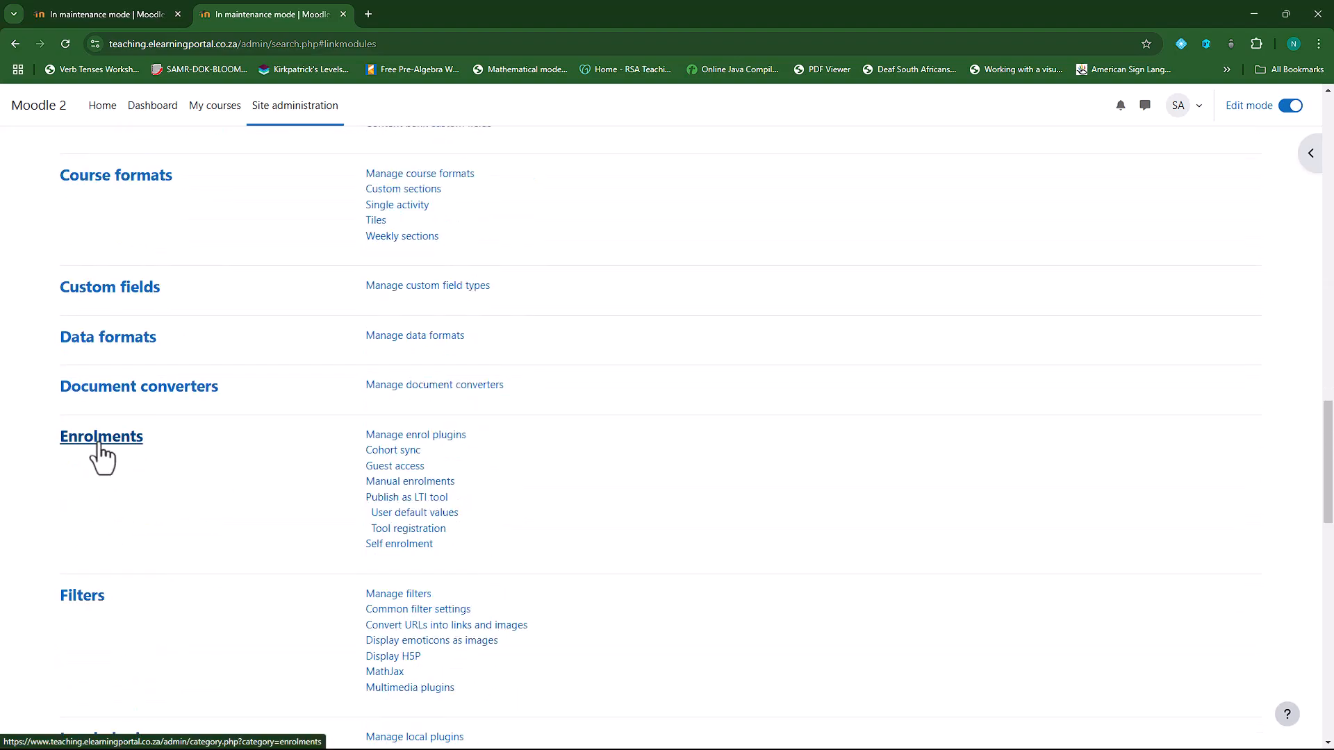
pyautogui.click(384, 501)
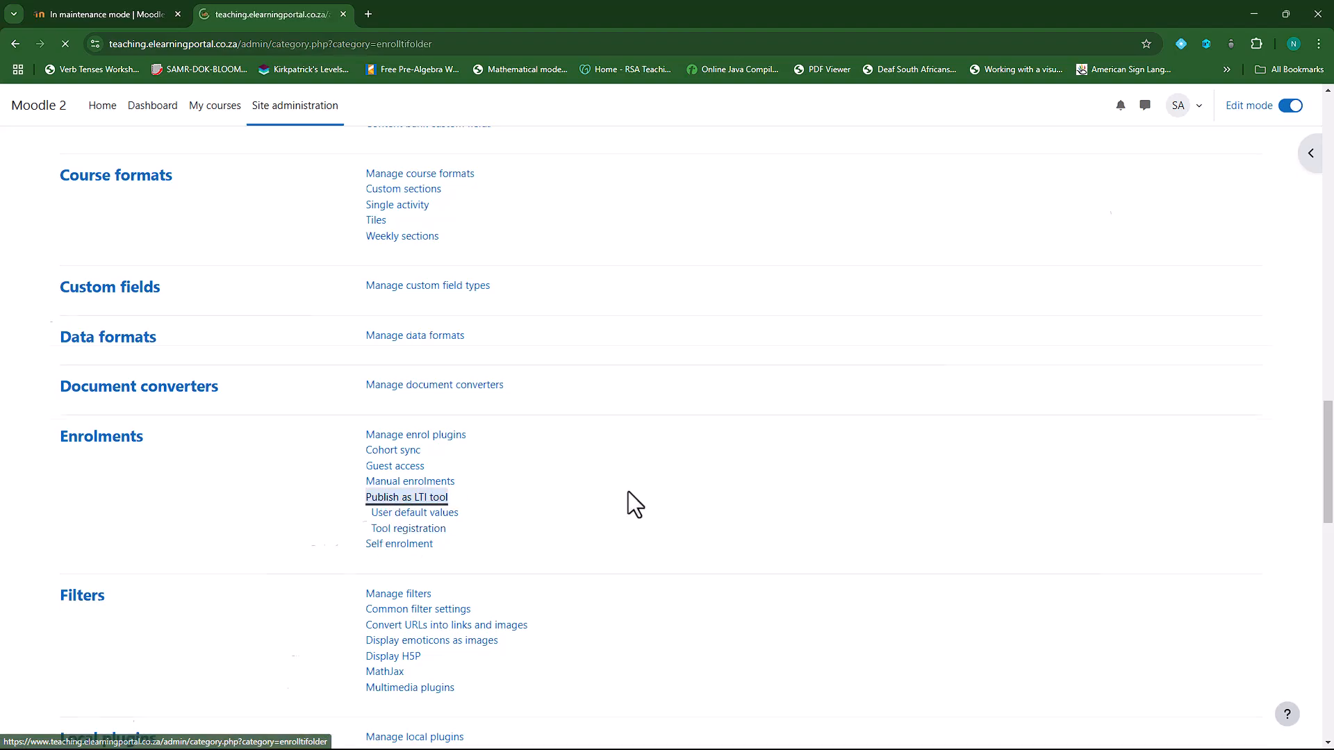
pyautogui.scroll(-2, 628, 490)
pyautogui.click(120, 640)
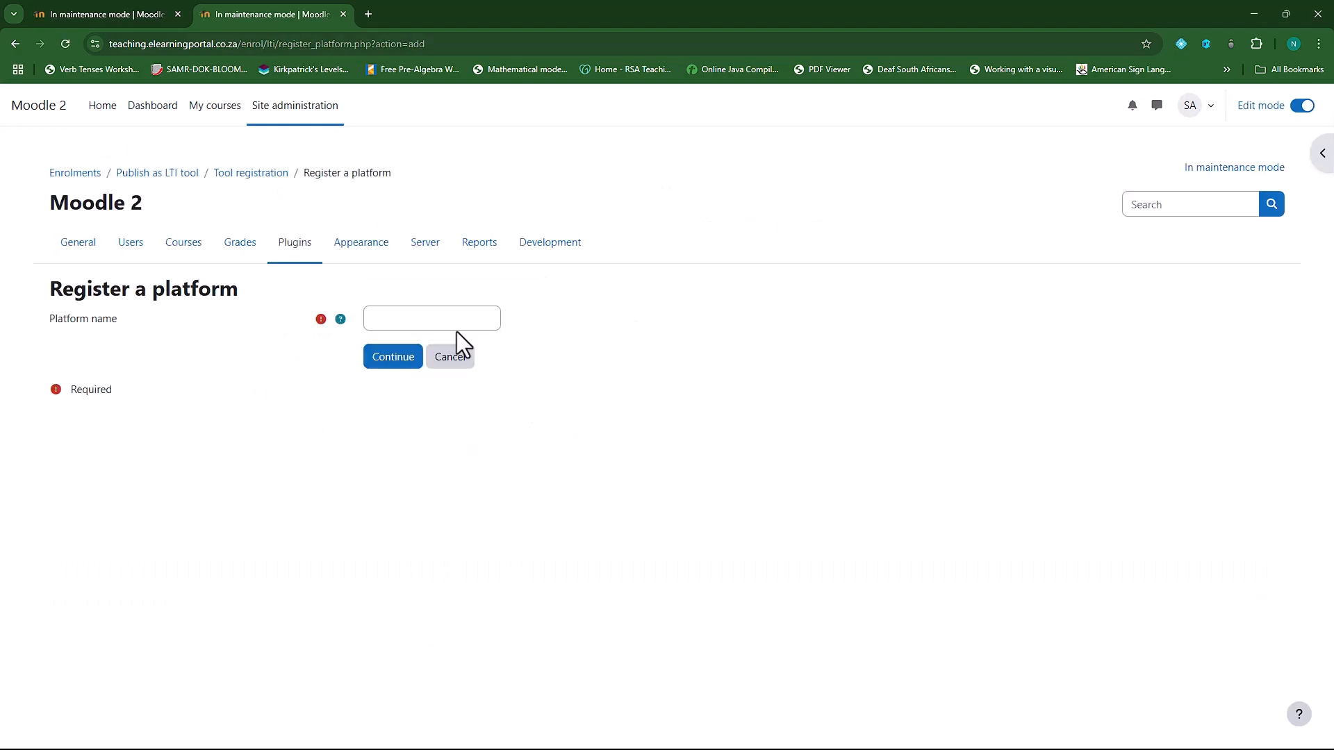
# Step: Register the platform on Moodle 2 with the name Moodle Main, copied from the Moodle Main site's heading
pyautogui.click(119, 17)
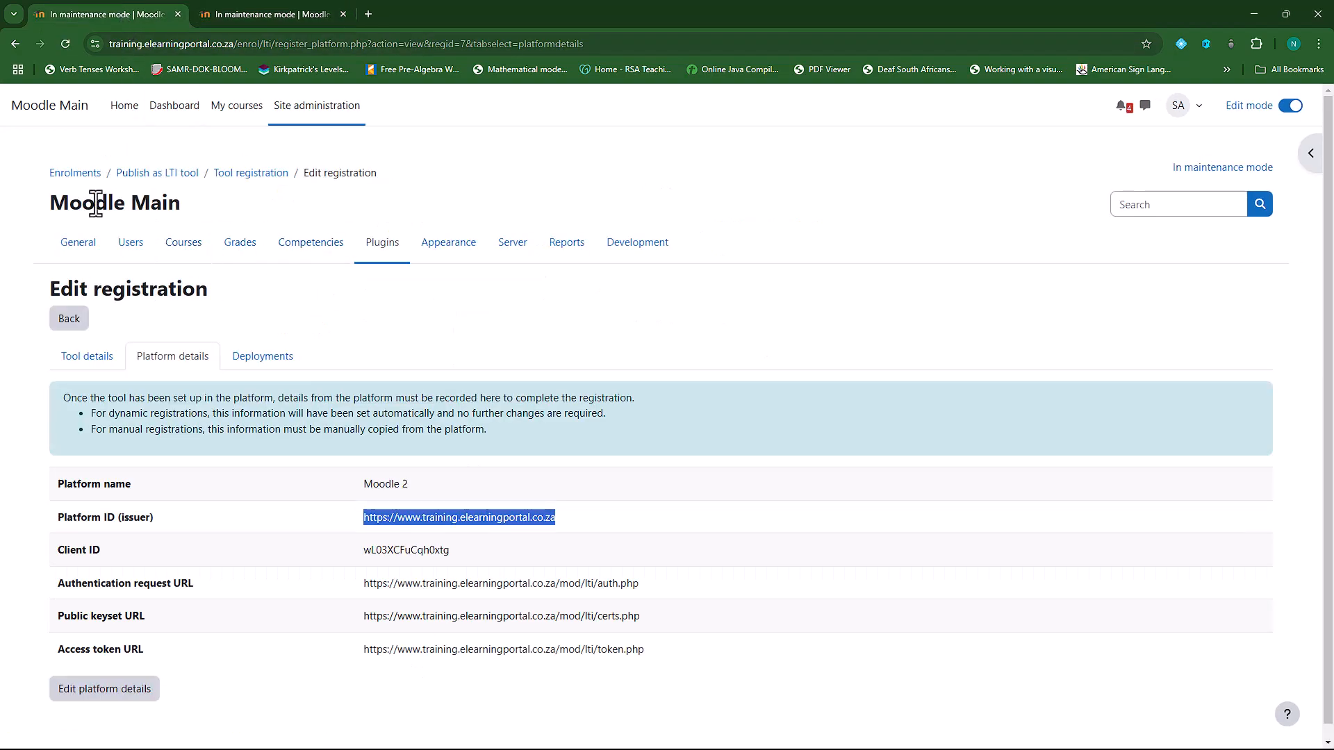
pyautogui.moveTo(48, 204); pyautogui.dragTo(215, 207)
pyautogui.rightClick(164, 206)
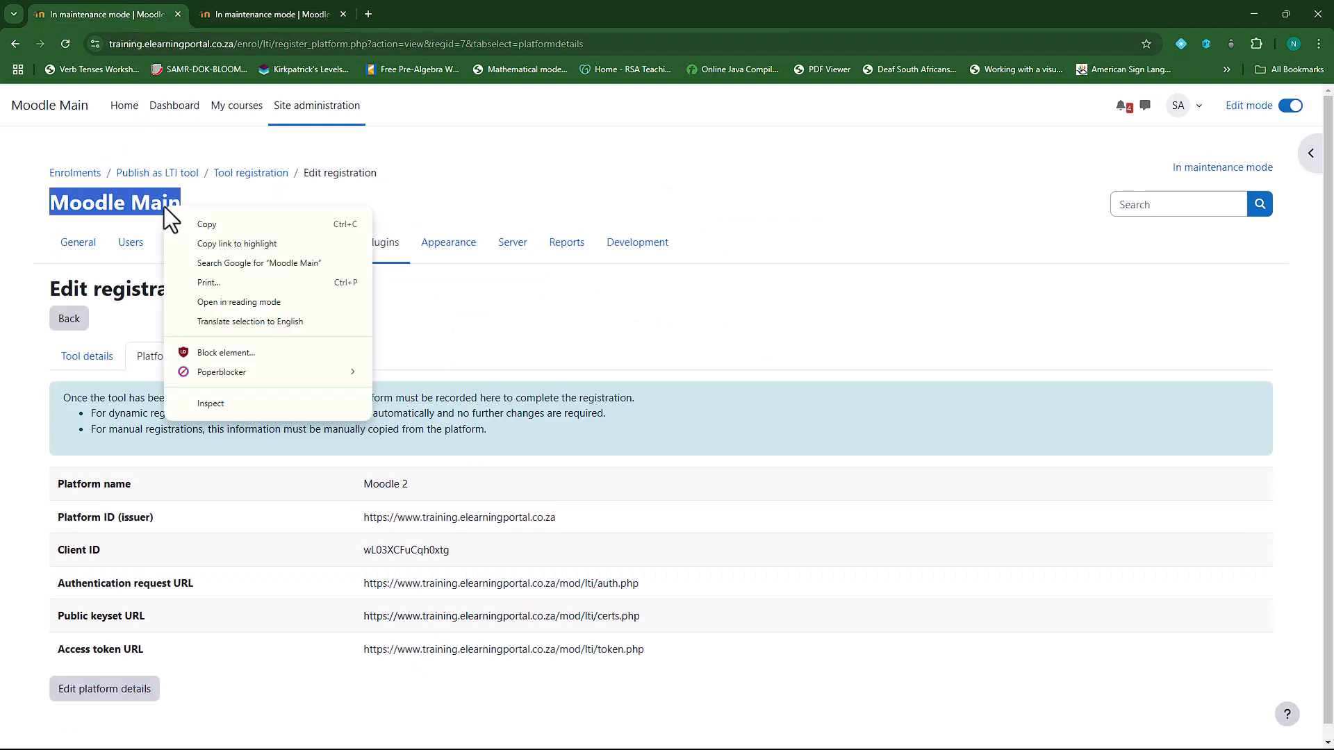
pyautogui.click(221, 225)
pyautogui.click(242, 14)
pyautogui.click(390, 317)
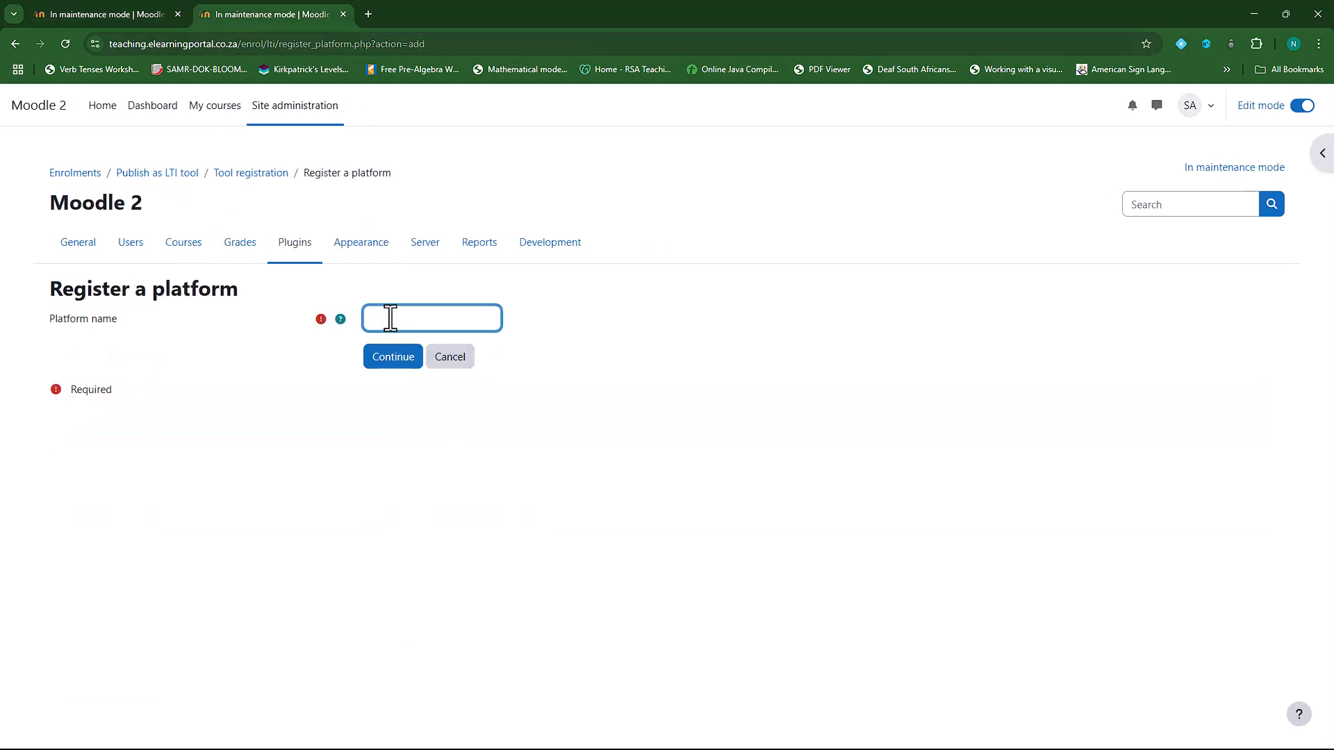
pyautogui.hotkey('ctrl', 'v')
pyautogui.click(395, 362)
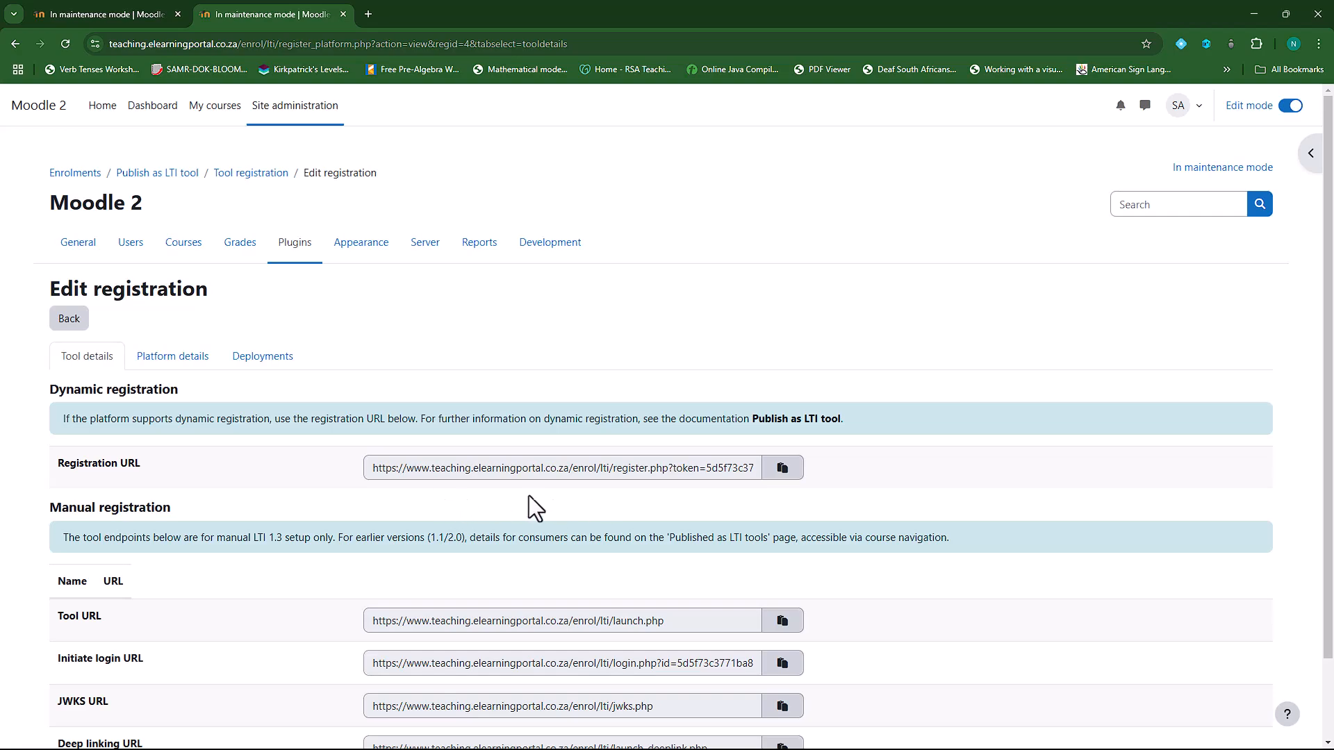
# Step: Review the new registration's tool details and open the Moodle Main platform details for editing on the Moodle 2 site
pyautogui.scroll(-2, 531, 495)
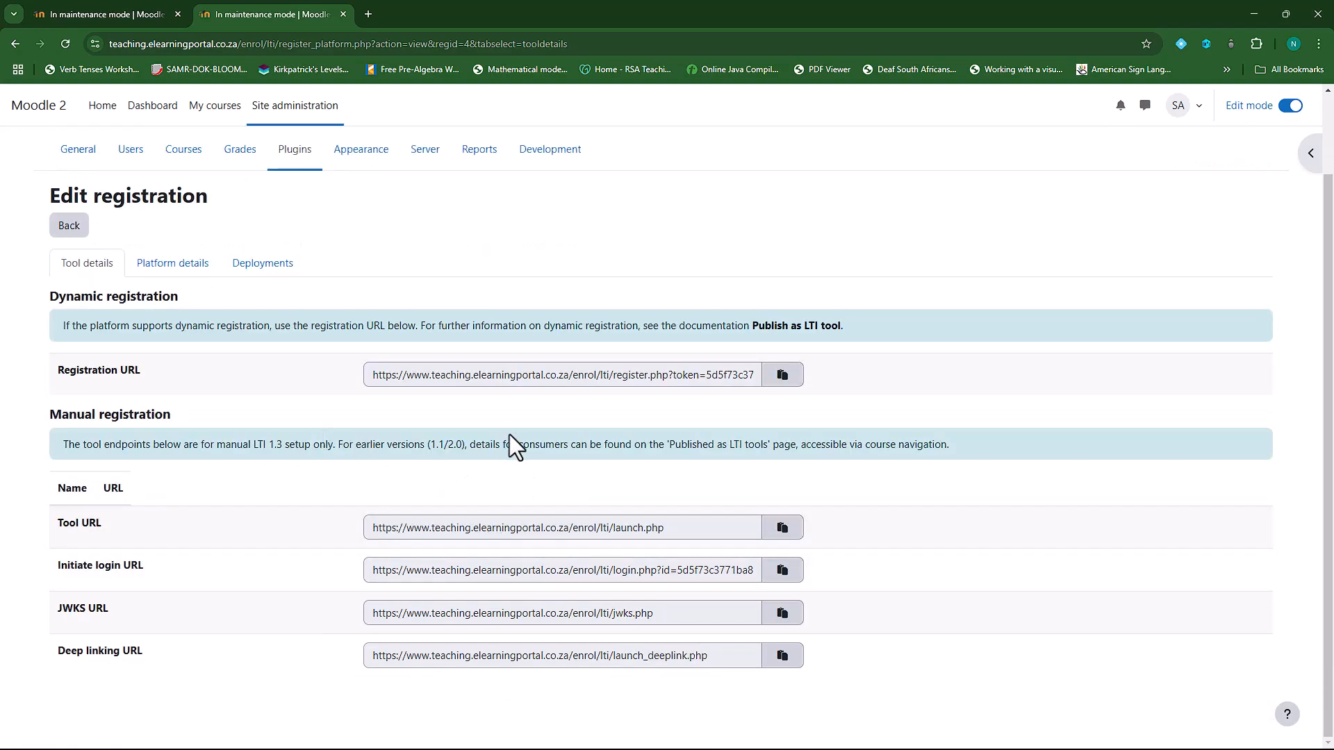
pyautogui.click(110, 16)
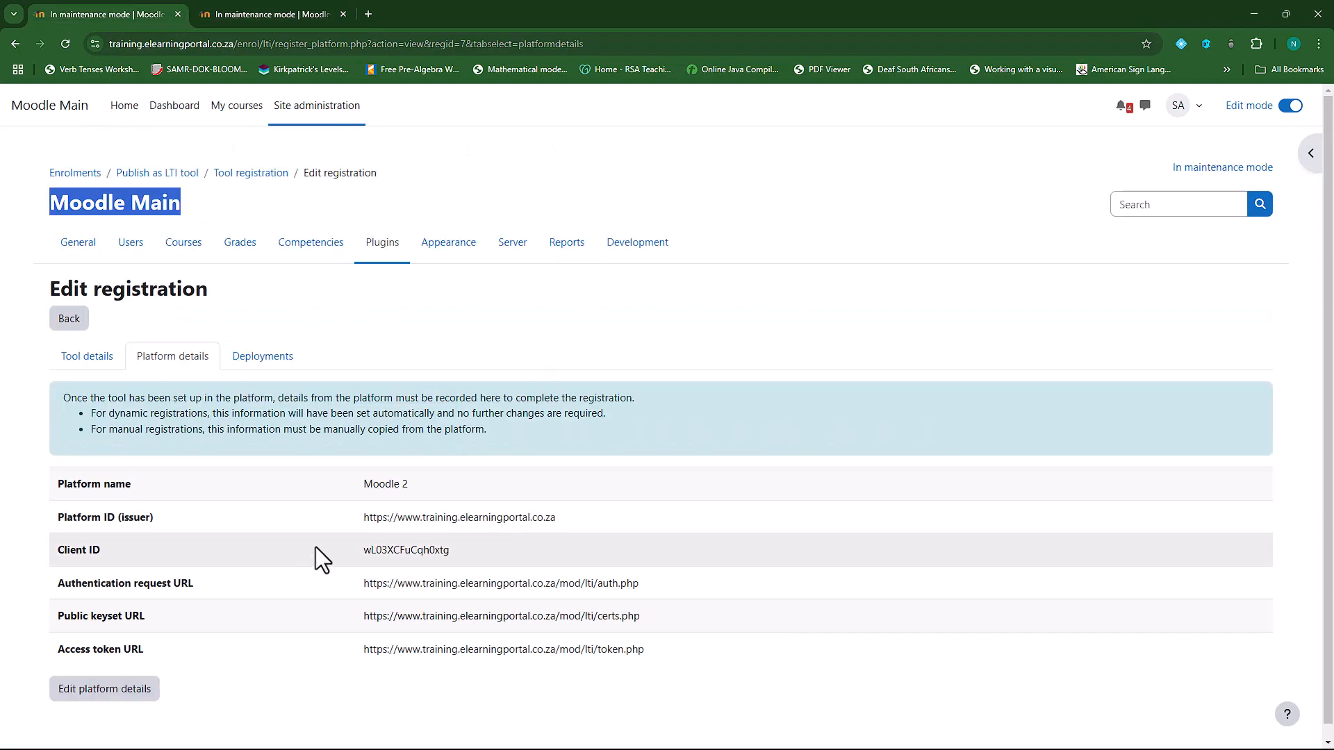
pyautogui.click(281, 17)
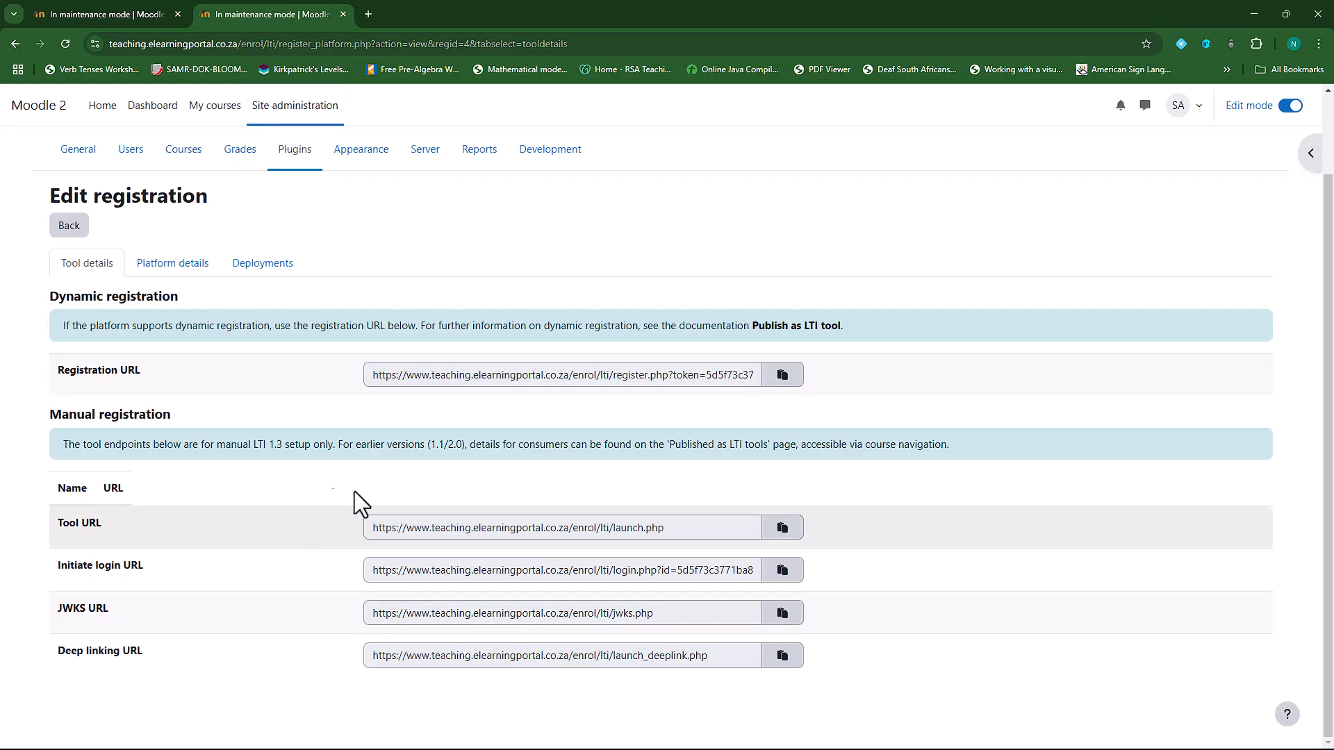
pyautogui.click(167, 267)
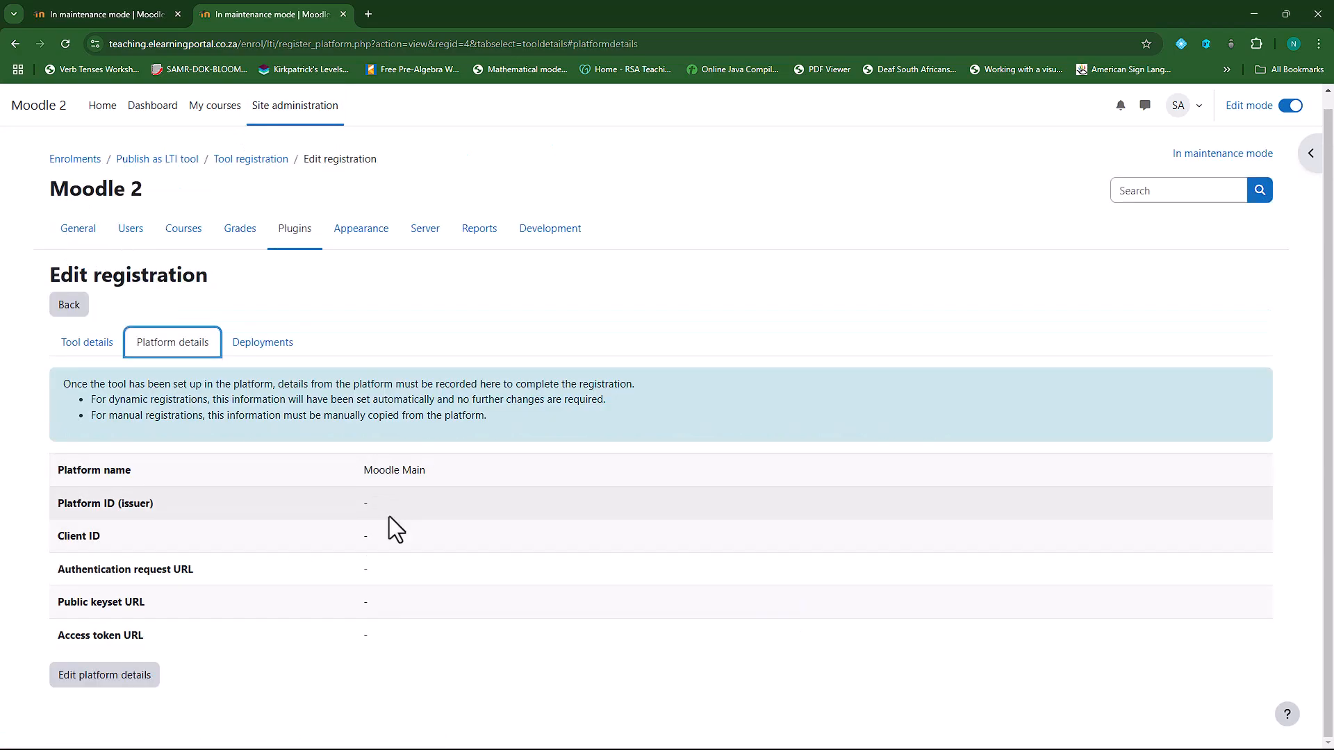
pyautogui.click(115, 687)
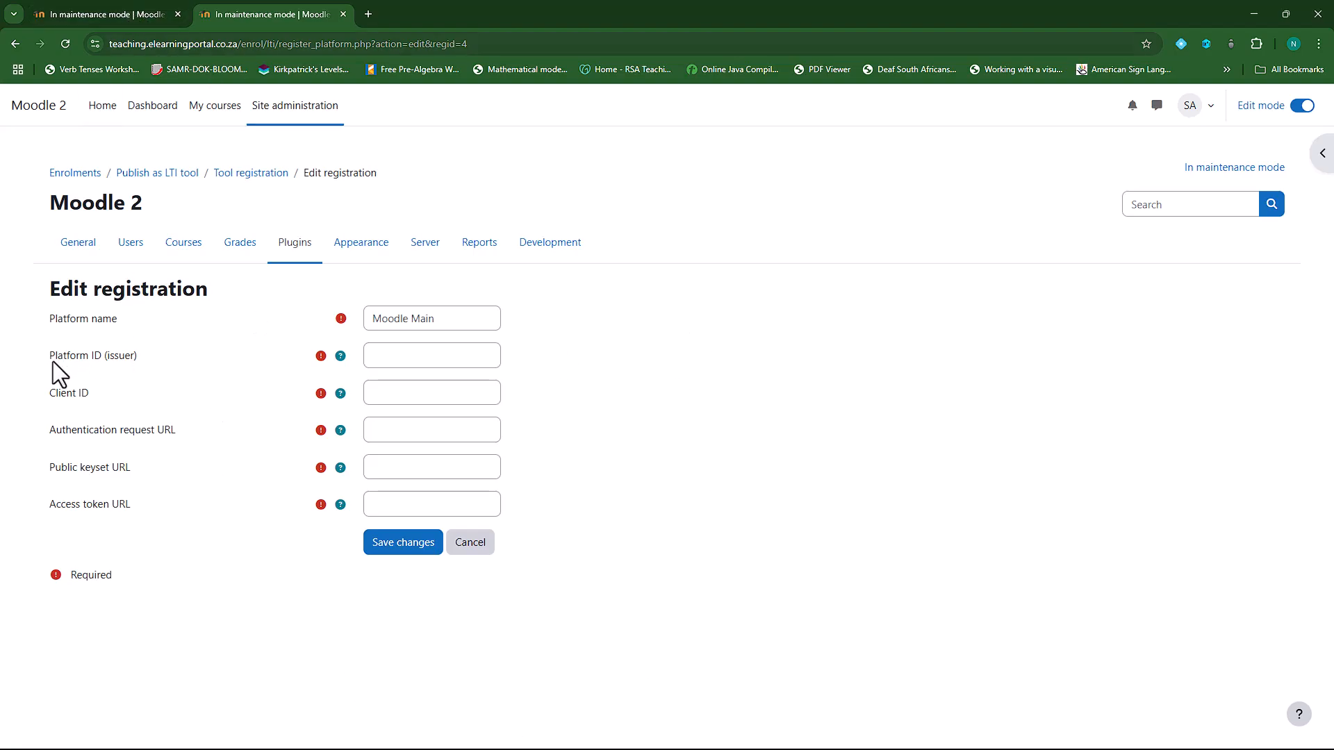
pyautogui.click(131, 15)
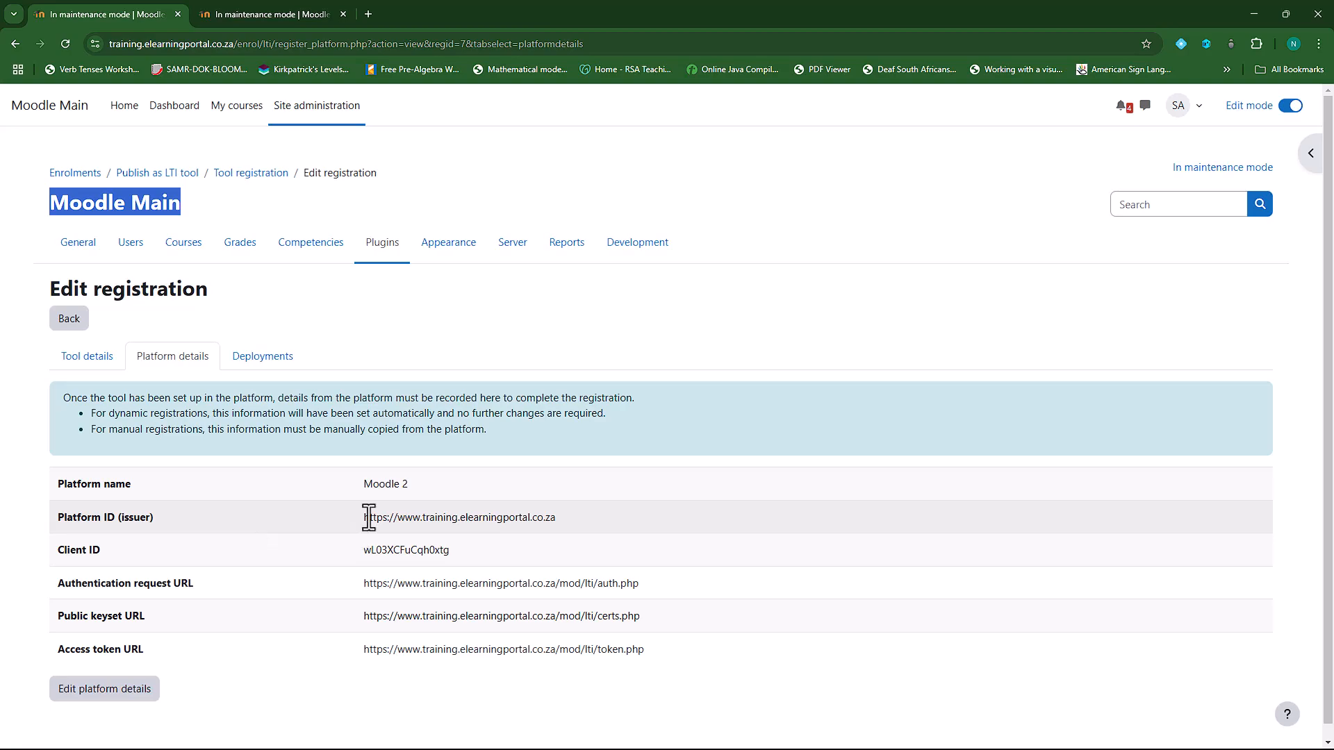
pyautogui.moveTo(362, 518); pyautogui.dragTo(537, 526)
pyautogui.rightClick(549, 520)
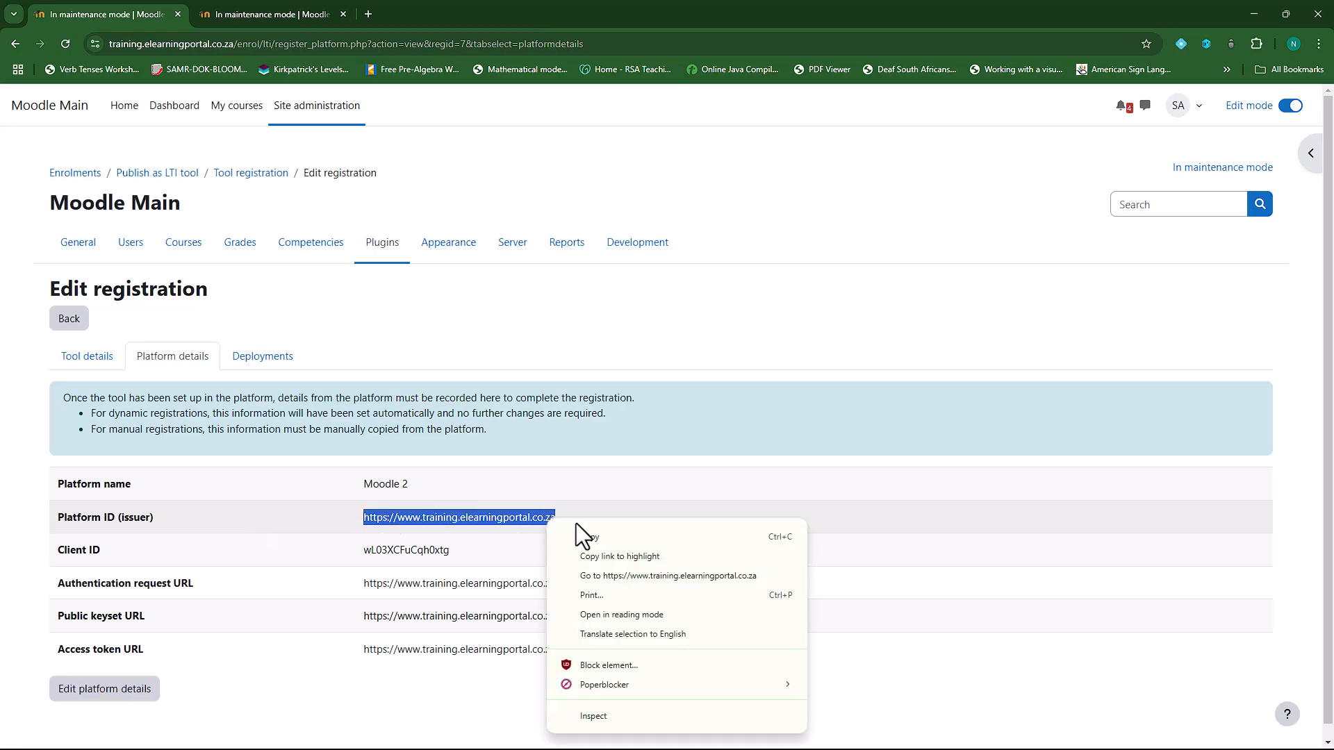
pyautogui.click(587, 538)
pyautogui.click(273, 14)
pyautogui.click(423, 365)
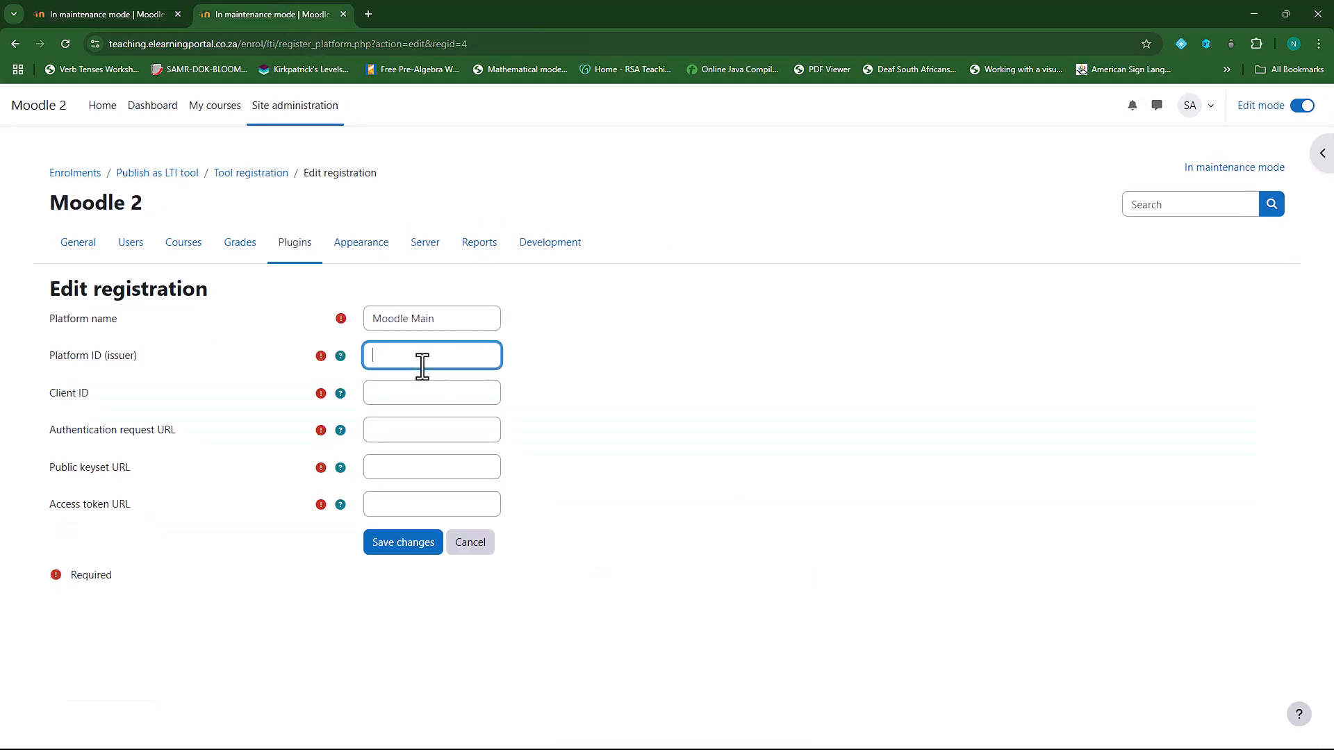
pyautogui.hotkey('ctrl', 'v')
# Step: Copy the client ID from Moodle Main's platform details into the Client ID field of the Moodle 2 registration
pyautogui.click(131, 18)
pyautogui.moveTo(362, 550); pyautogui.dragTo(448, 553)
pyautogui.rightClick(441, 552)
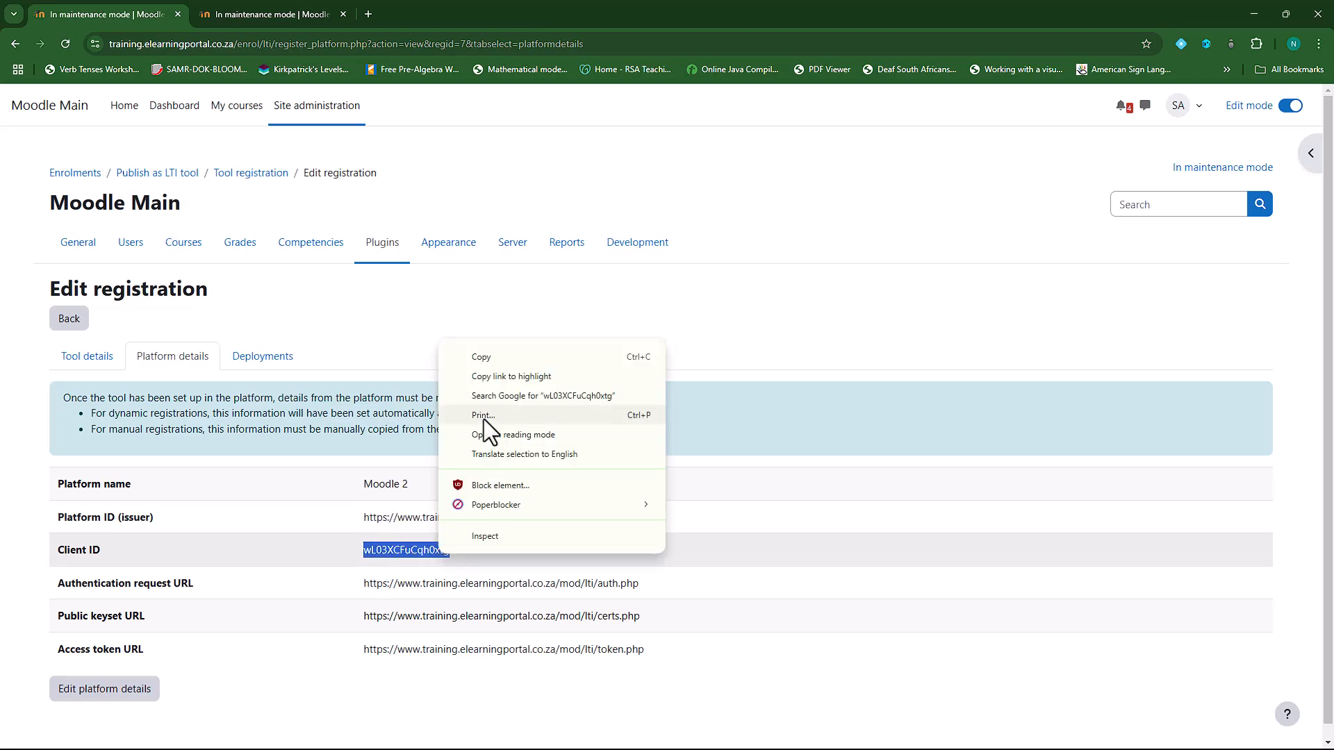
pyautogui.click(479, 356)
pyautogui.click(288, 12)
pyautogui.click(401, 393)
pyautogui.hotkey('ctrl', 'v')
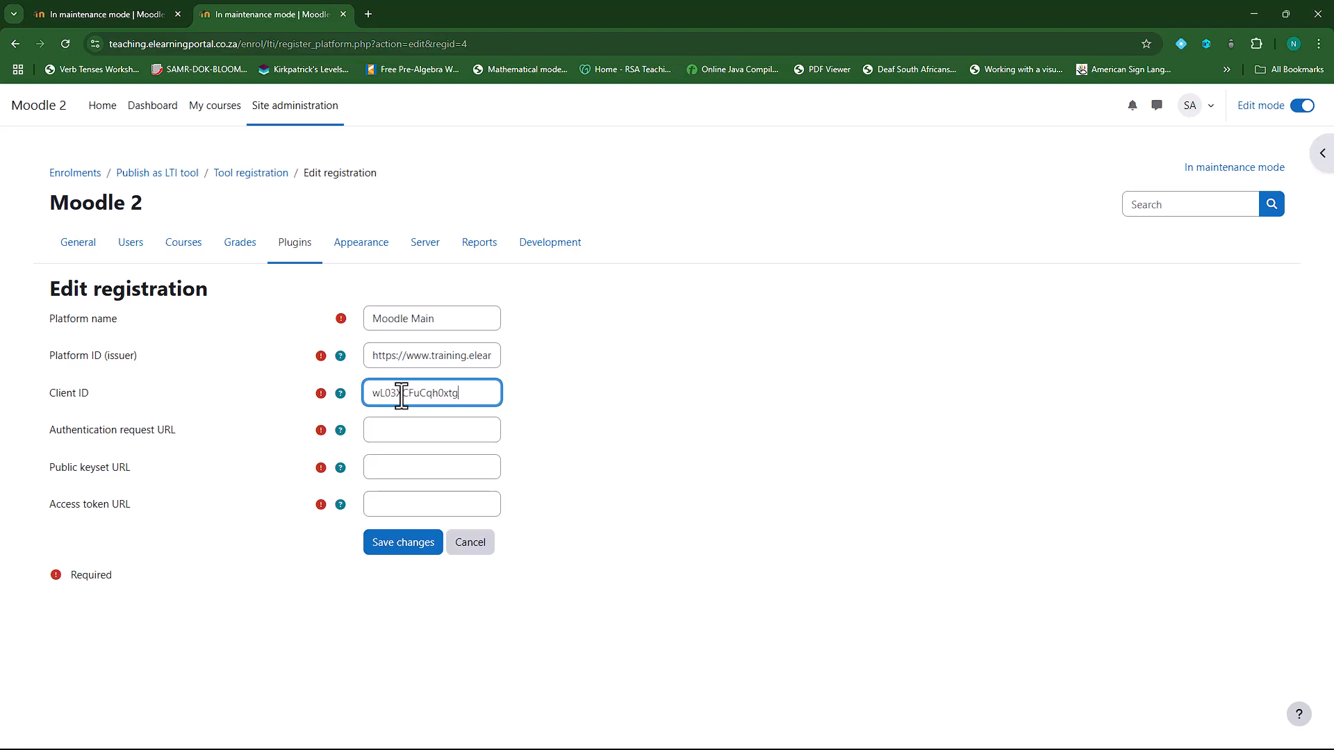
pyautogui.click(122, 8)
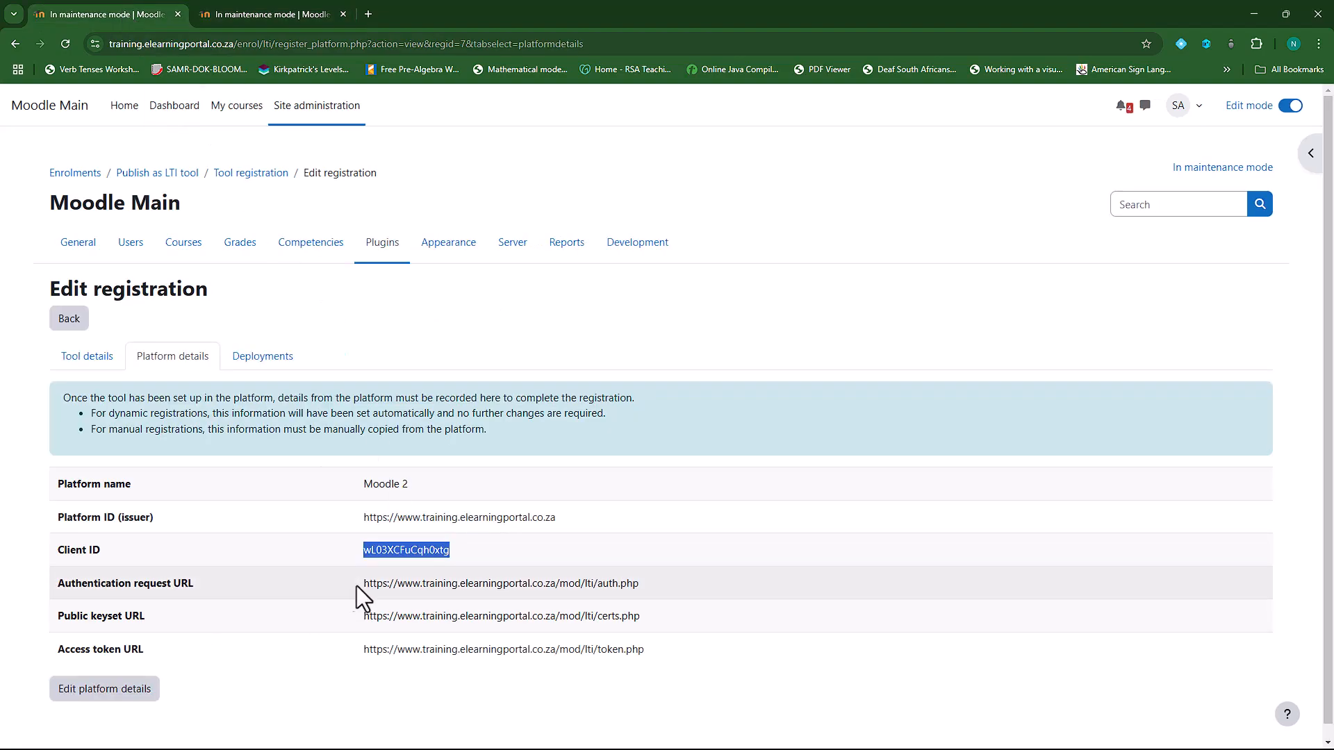
pyautogui.moveTo(363, 585); pyautogui.dragTo(656, 585)
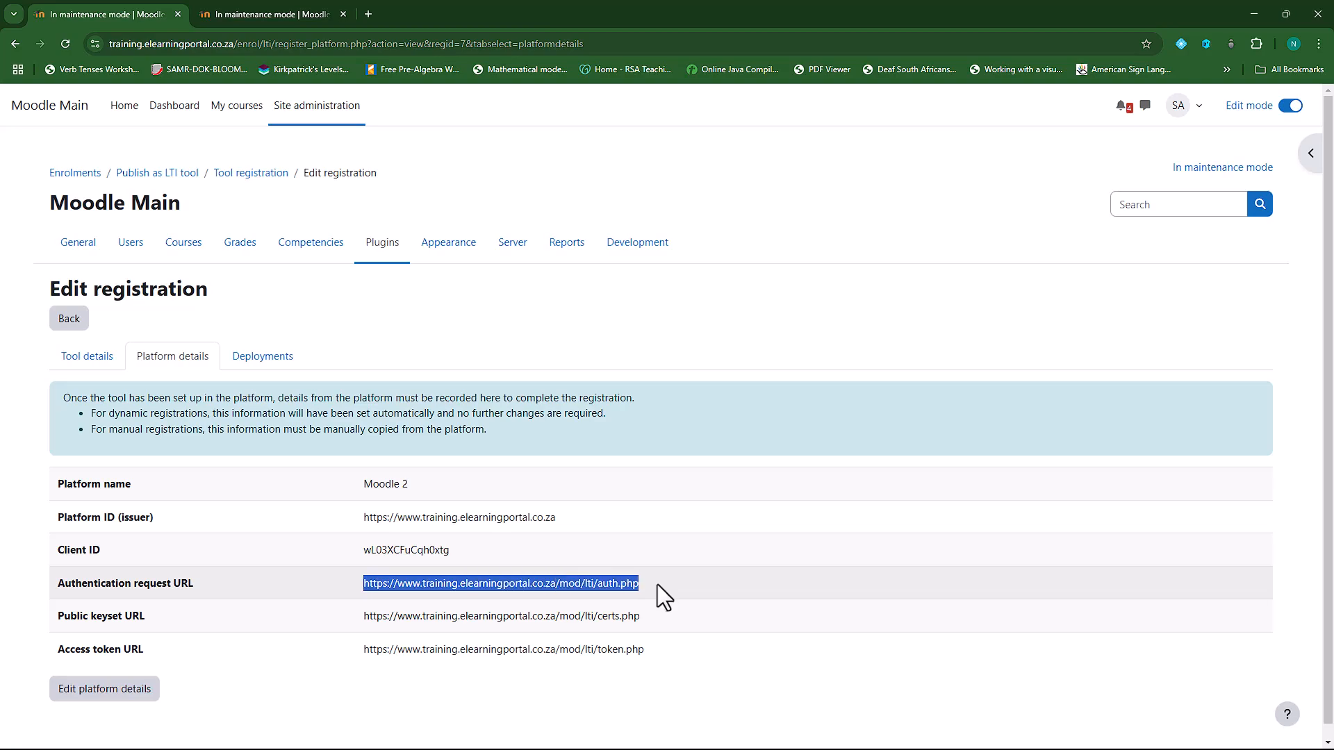
pyautogui.rightClick(631, 584)
pyautogui.click(673, 390)
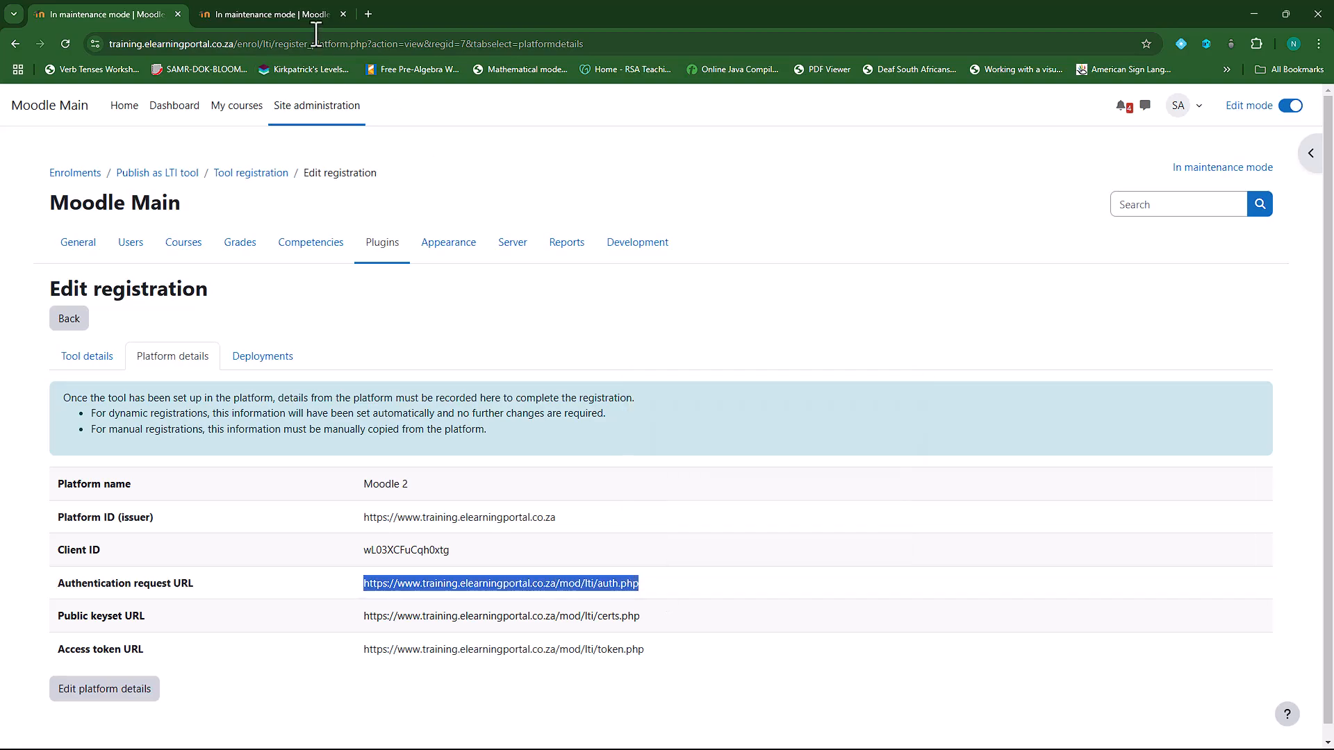
pyautogui.click(287, 14)
pyautogui.click(386, 432)
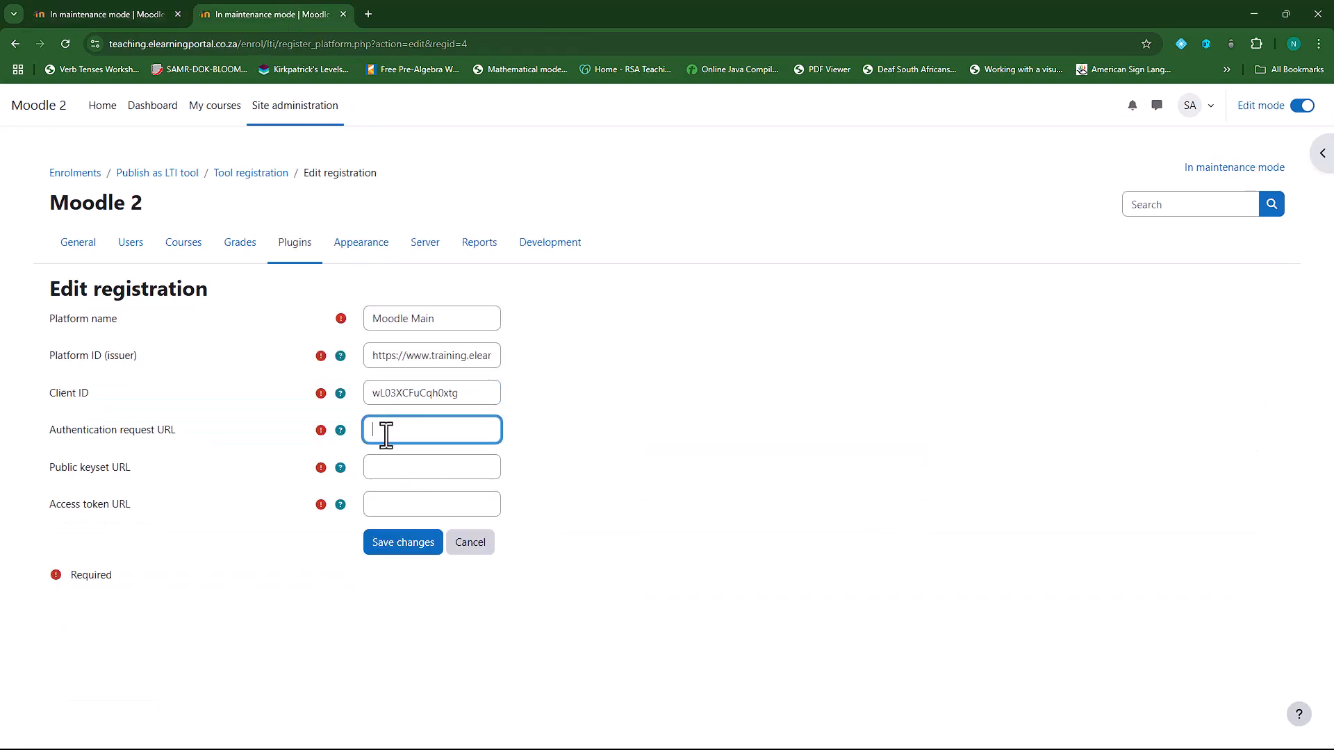
pyautogui.hotkey('ctrl', 'v')
pyautogui.click(123, 15)
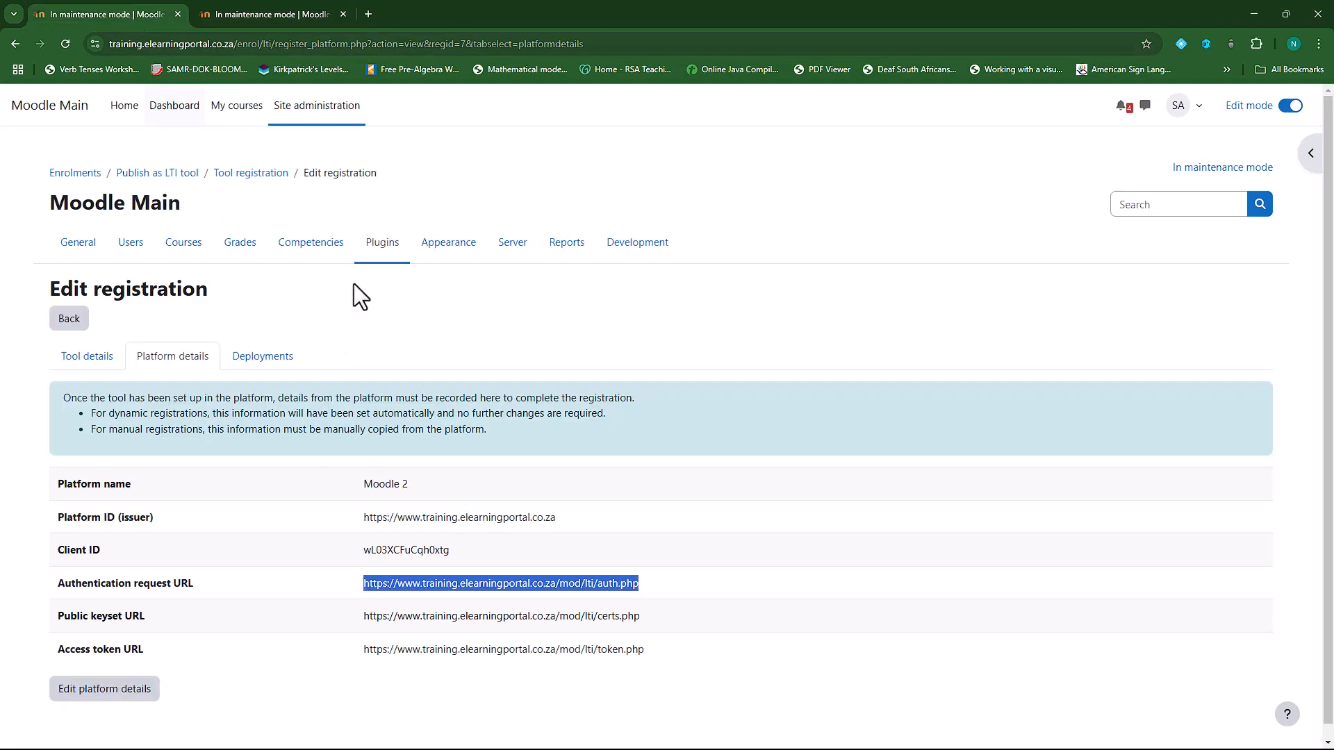
pyautogui.moveTo(360, 617); pyautogui.dragTo(657, 624)
pyautogui.rightClick(610, 614)
pyautogui.click(659, 424)
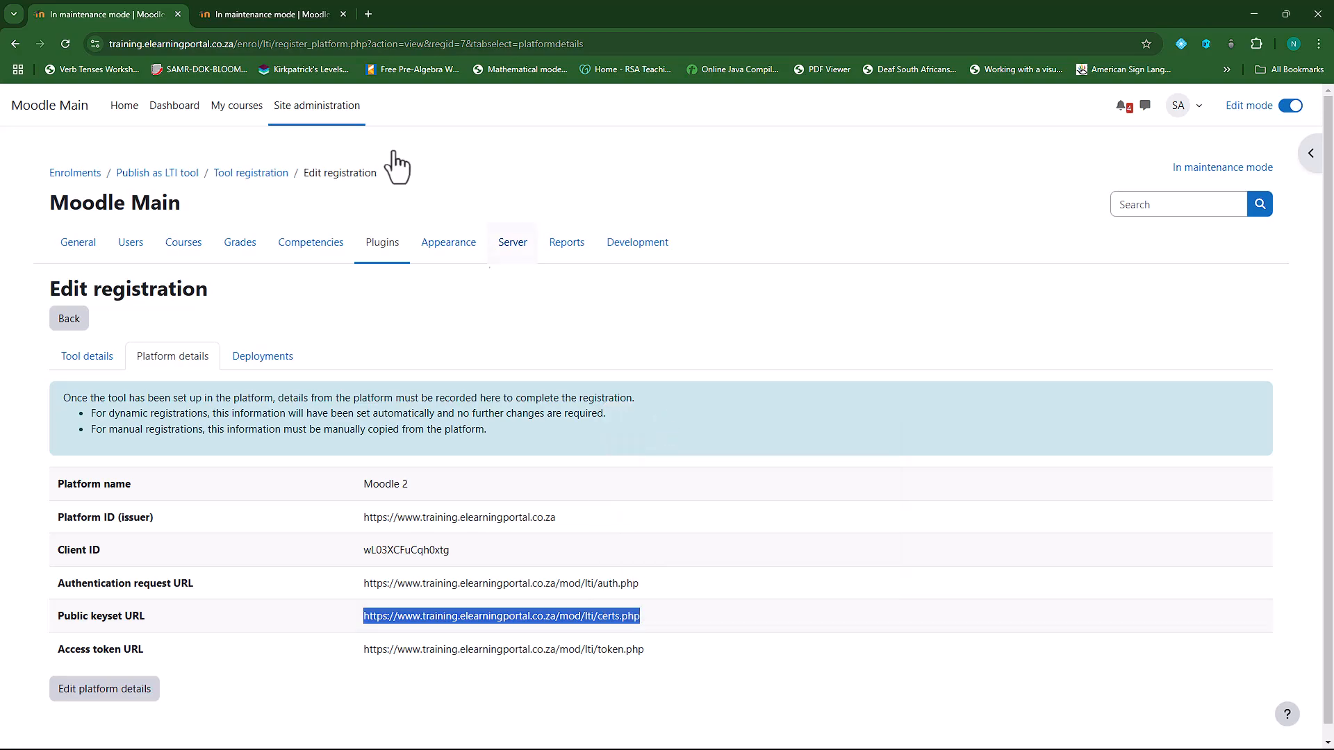
pyautogui.click(283, 21)
pyautogui.click(409, 473)
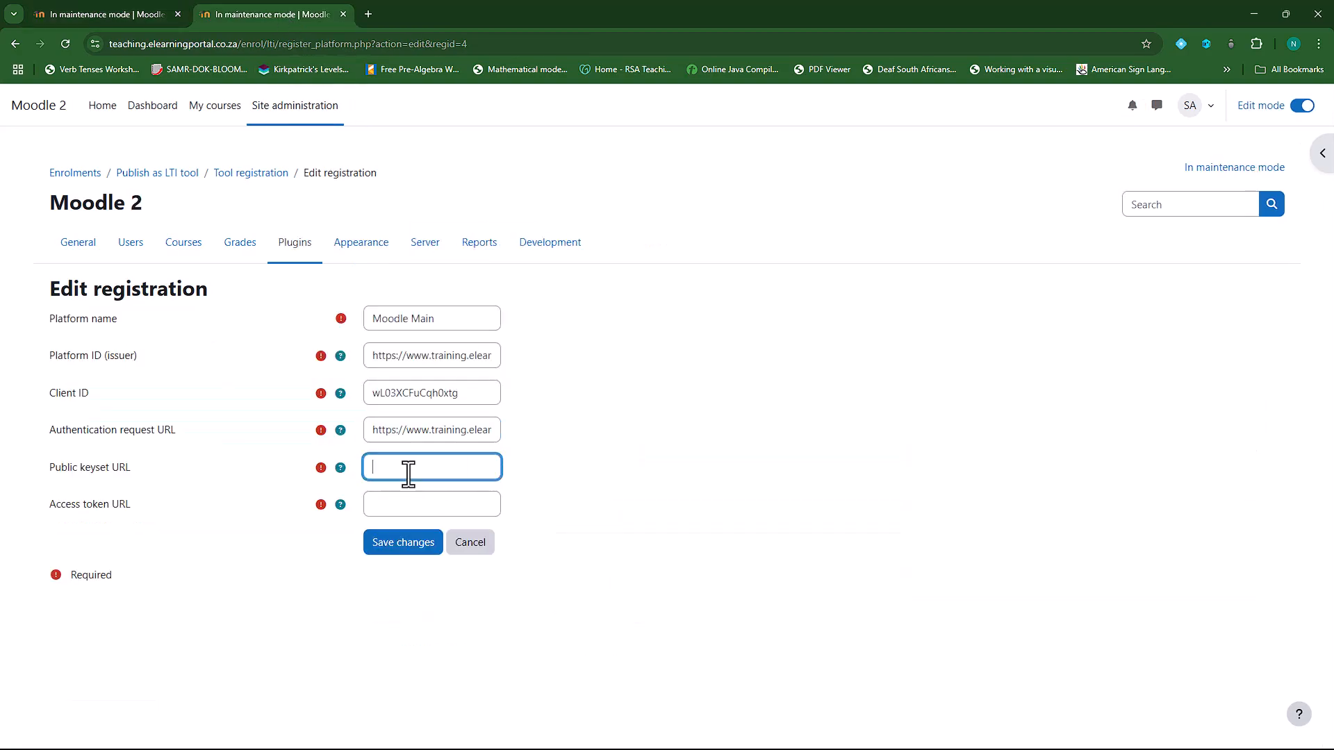
pyautogui.hotkey('ctrl', 'v')
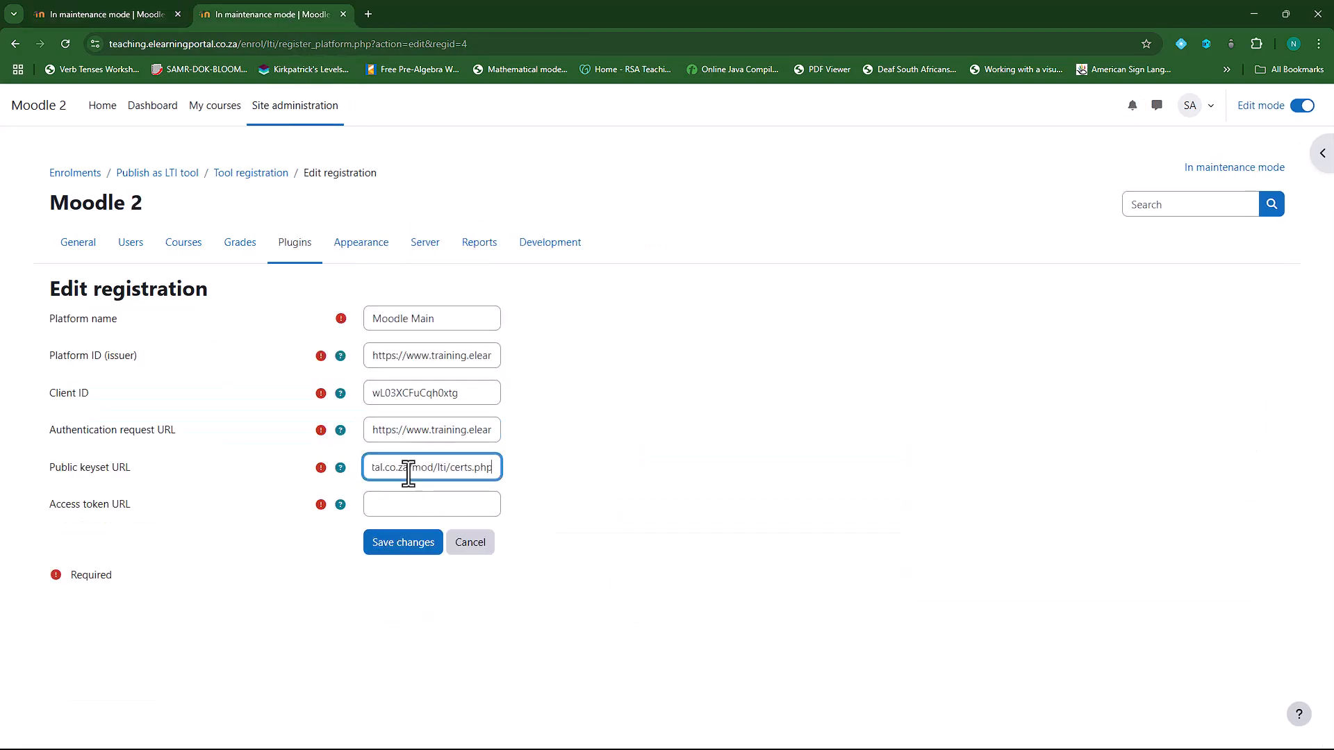
pyautogui.click(121, 14)
pyautogui.moveTo(361, 649); pyautogui.dragTo(640, 654)
pyautogui.rightClick(640, 655)
pyautogui.click(671, 461)
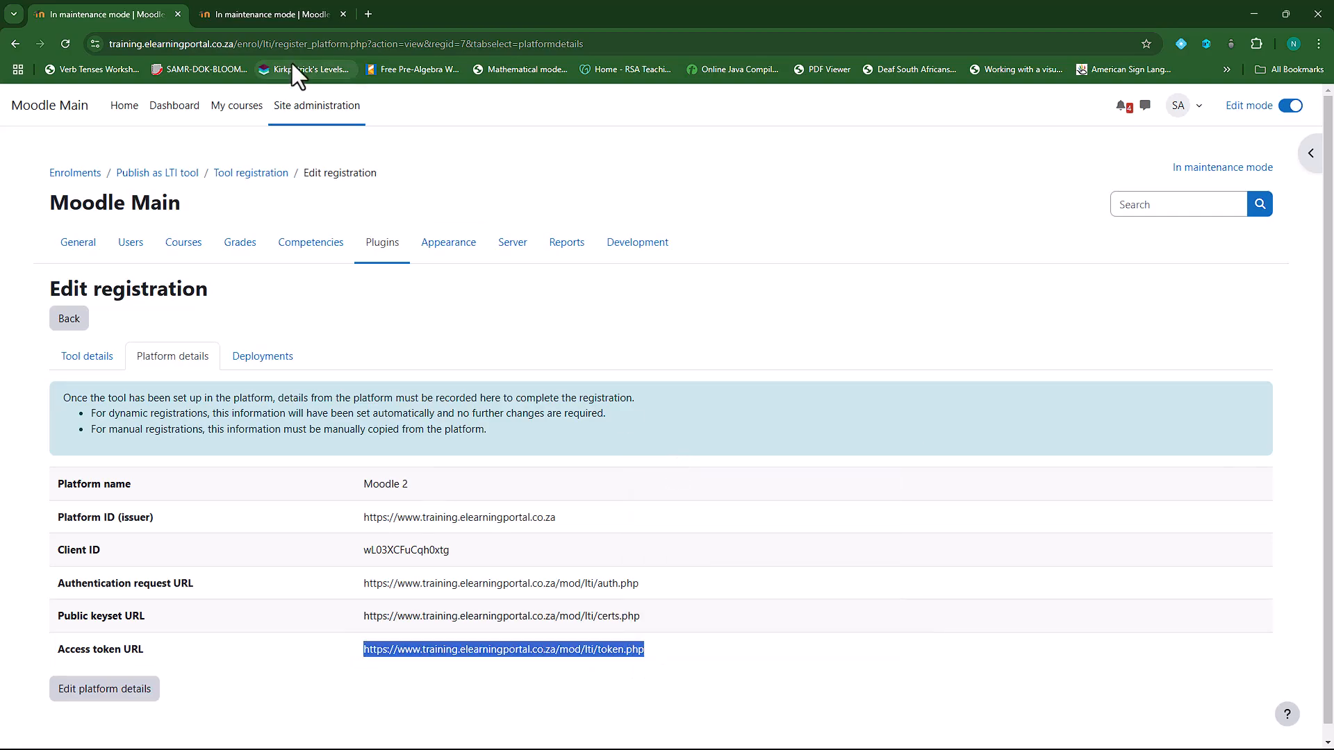
pyautogui.click(241, 13)
pyautogui.rightClick(432, 505)
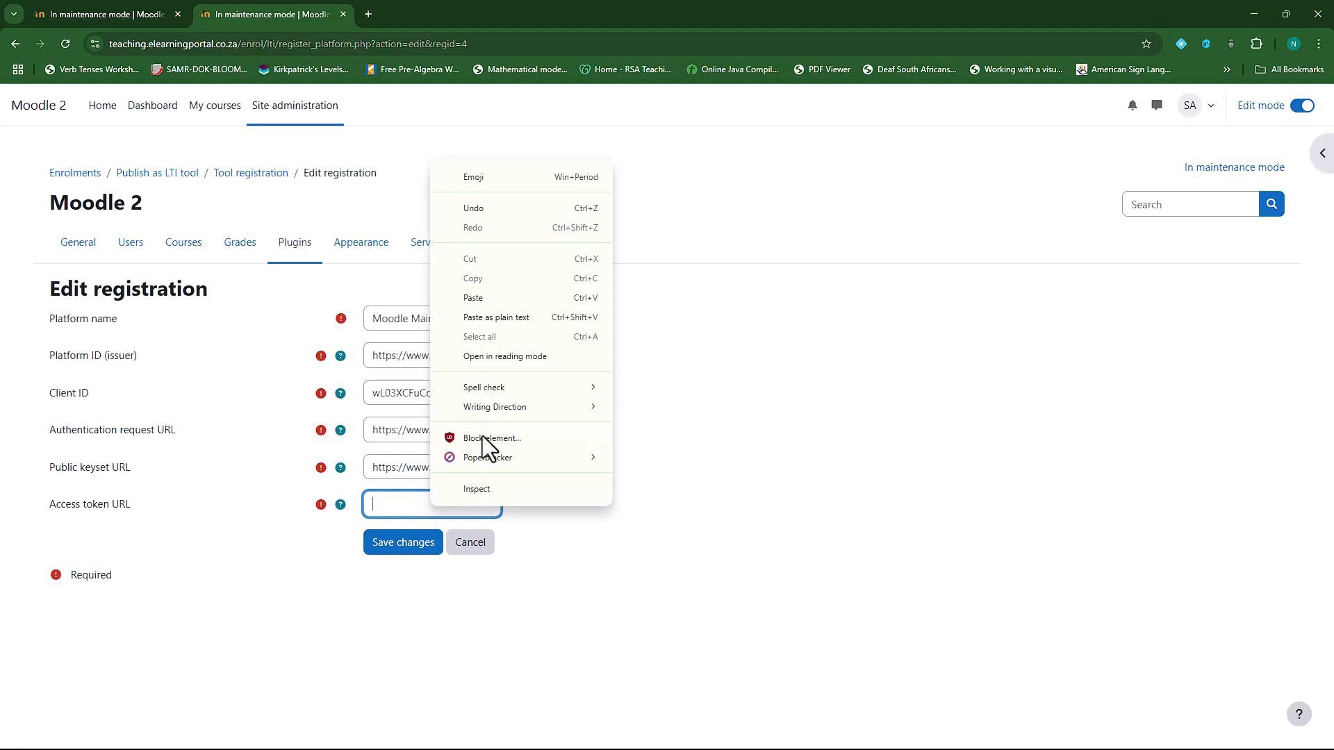
pyautogui.click(486, 298)
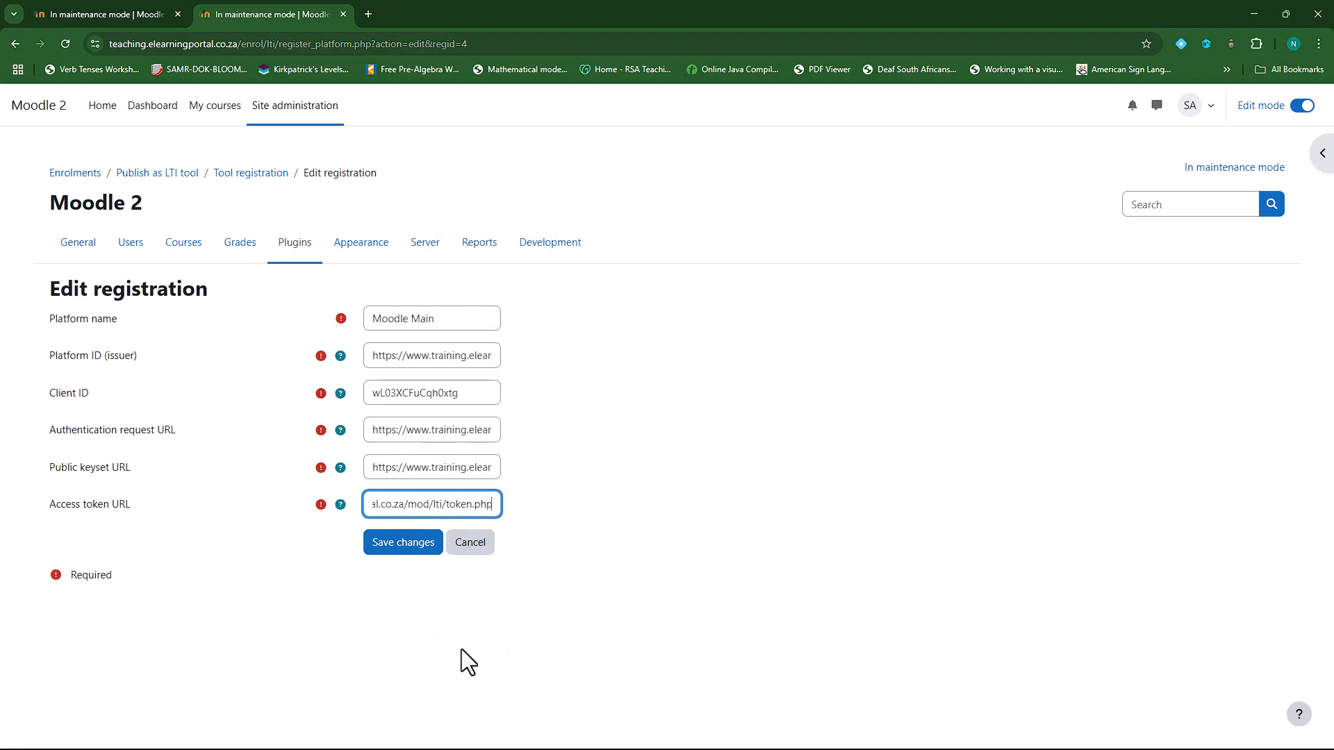
pyautogui.click(411, 549)
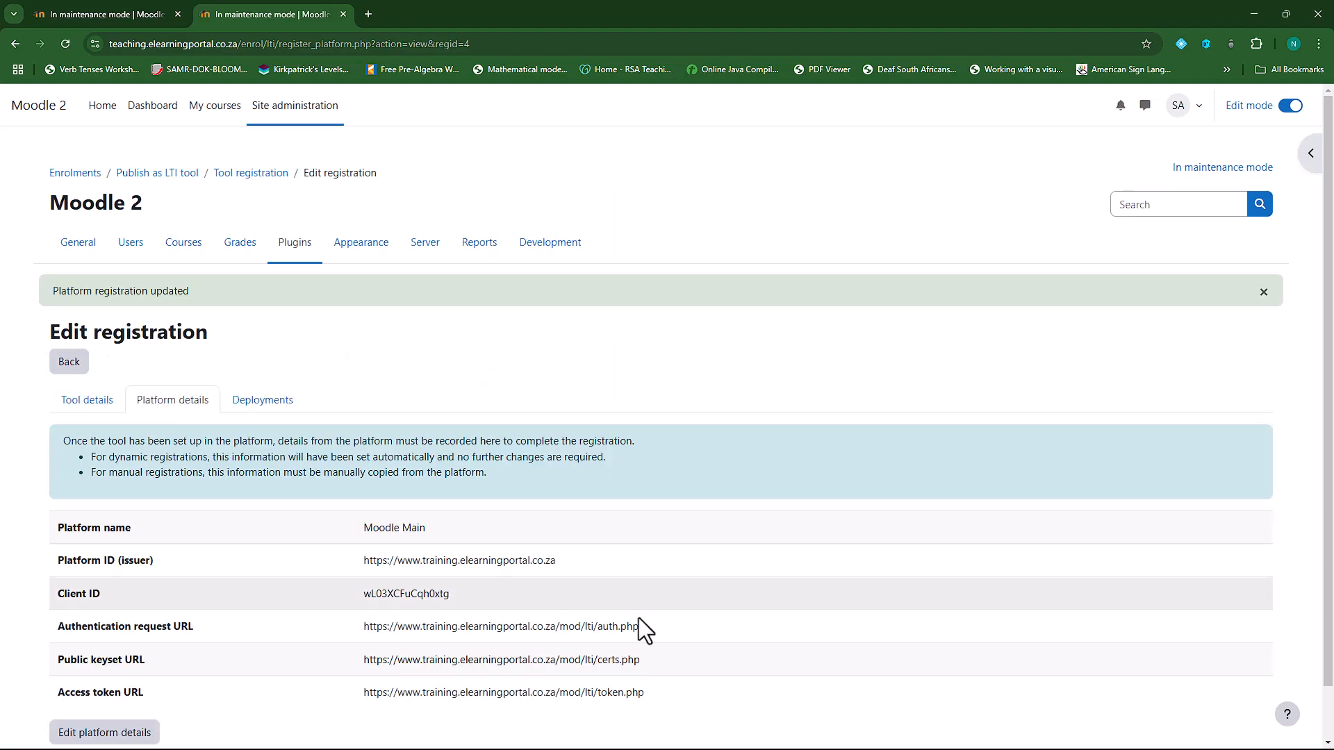
pyautogui.scroll(-1, 487, 570)
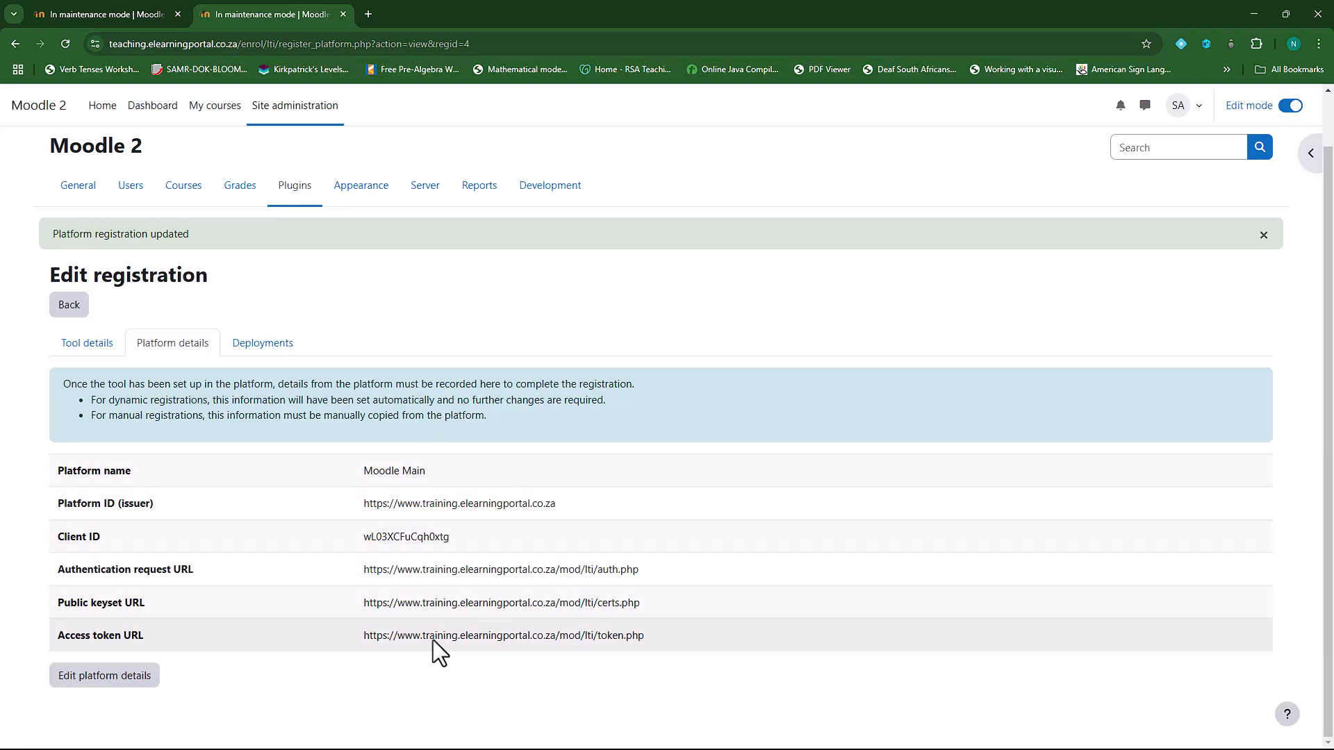
# Step: Start a manual external tool configuration on Moodle 2 and name the tool Moodle Main
pyautogui.click(135, 9)
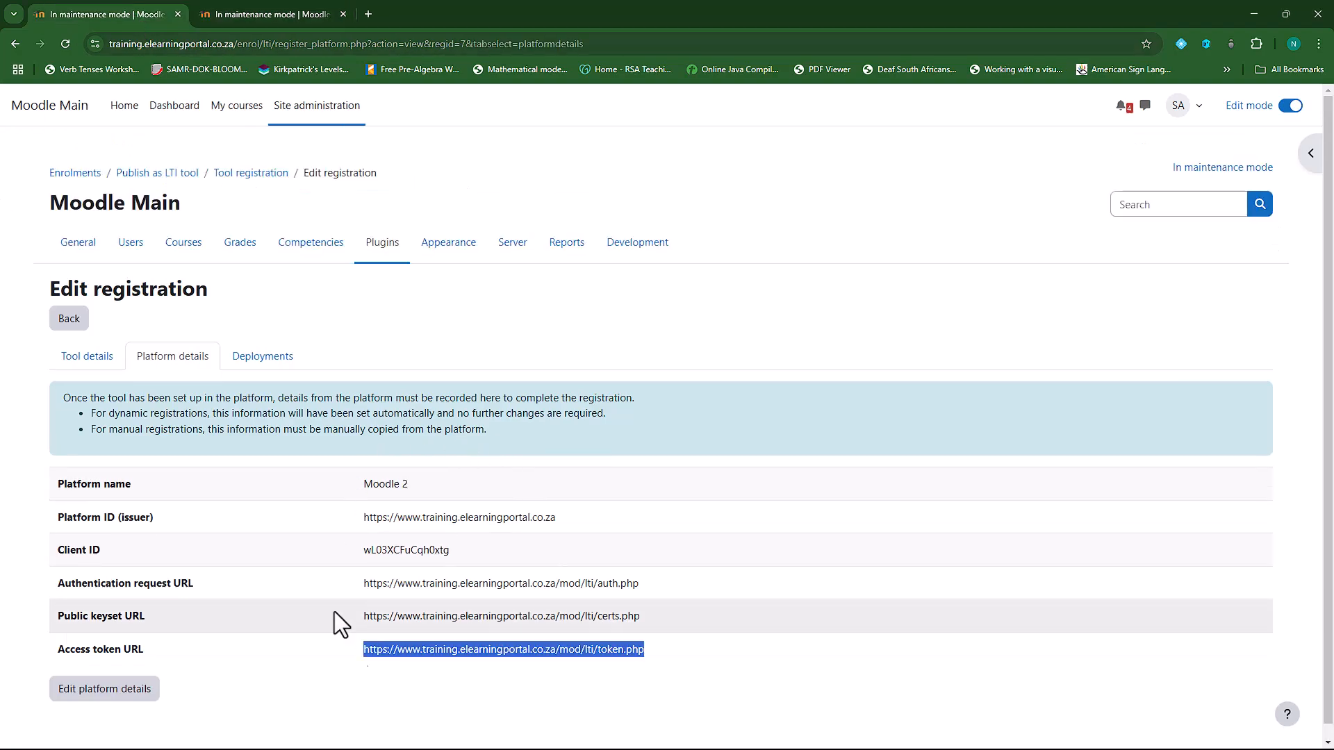
pyautogui.click(284, 23)
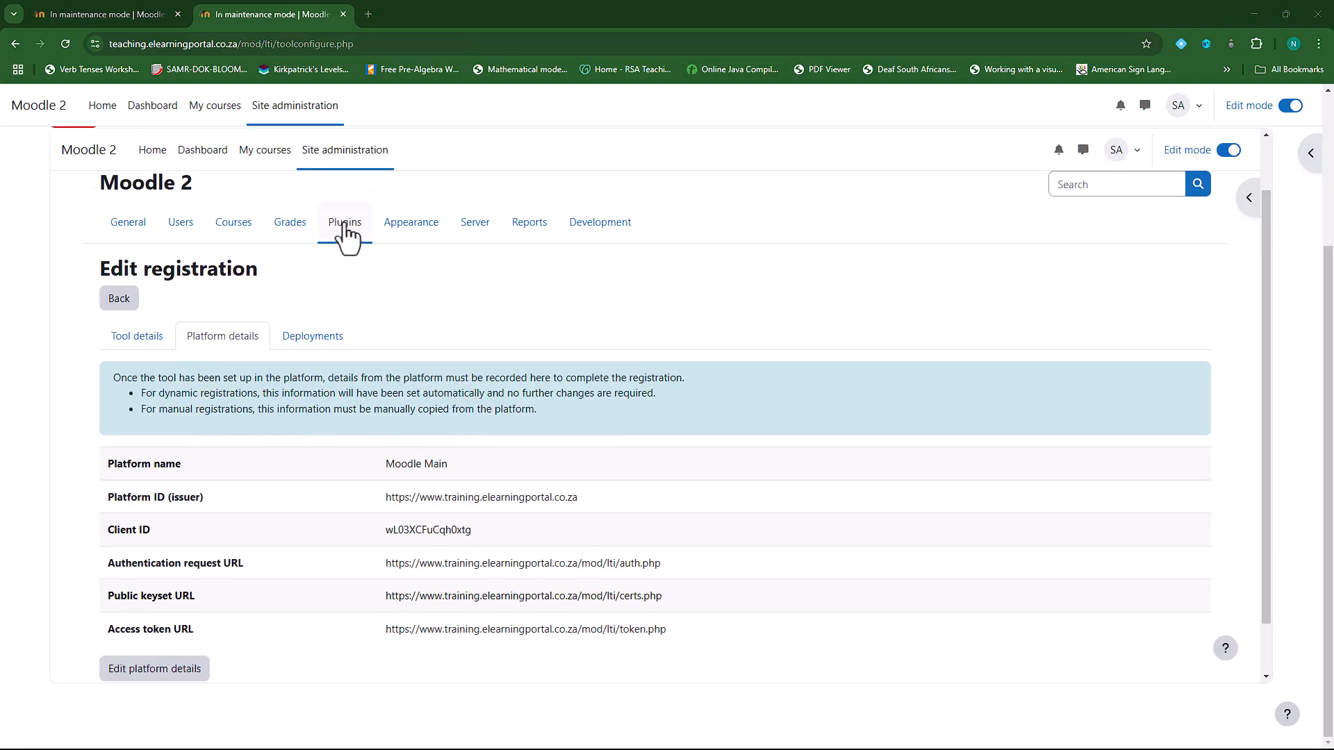
pyautogui.click(345, 225)
pyautogui.scroll(-4, 555, 507)
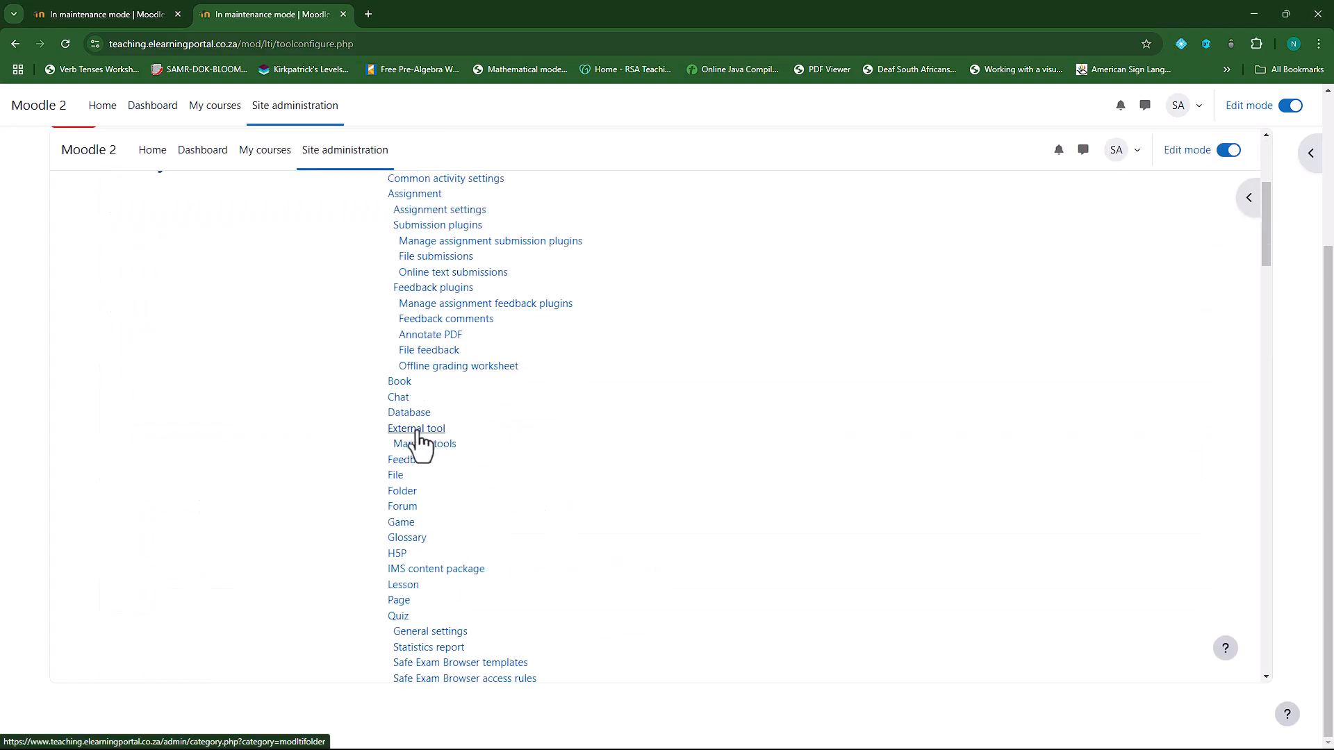
pyautogui.click(437, 446)
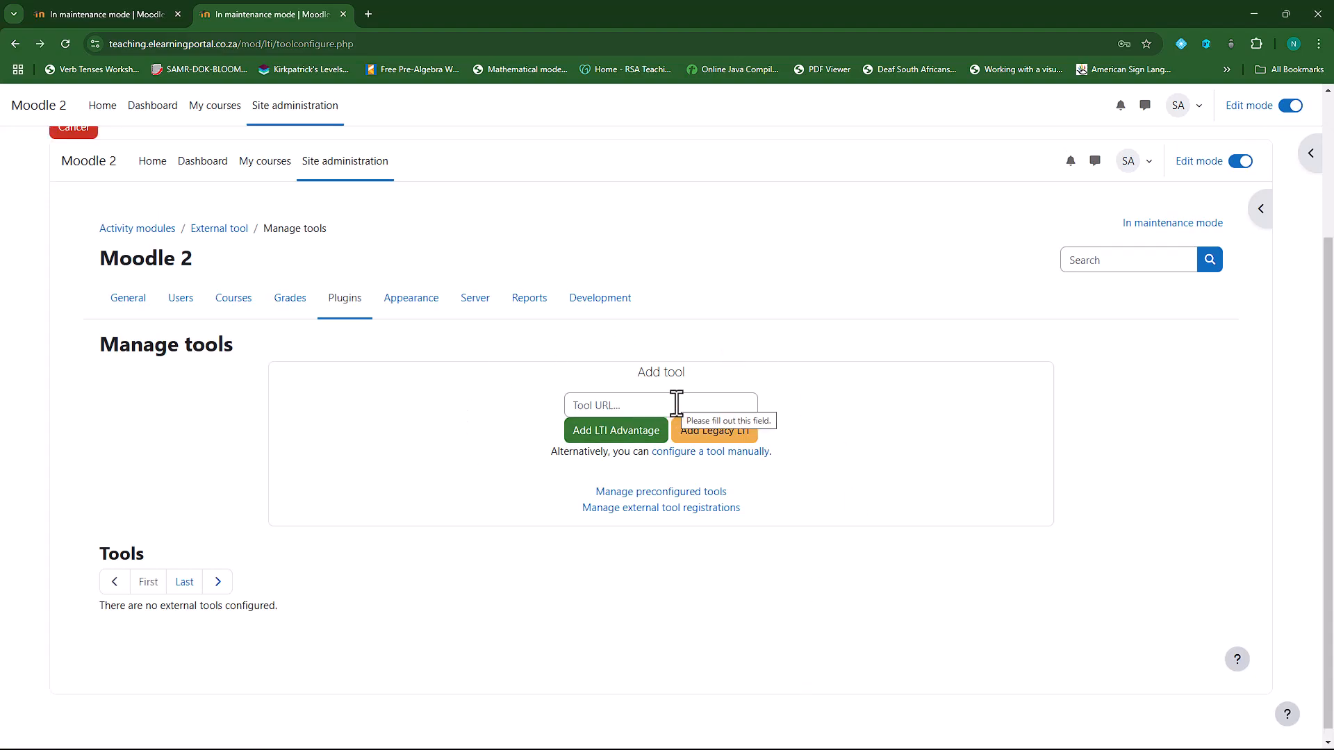
pyautogui.click(713, 458)
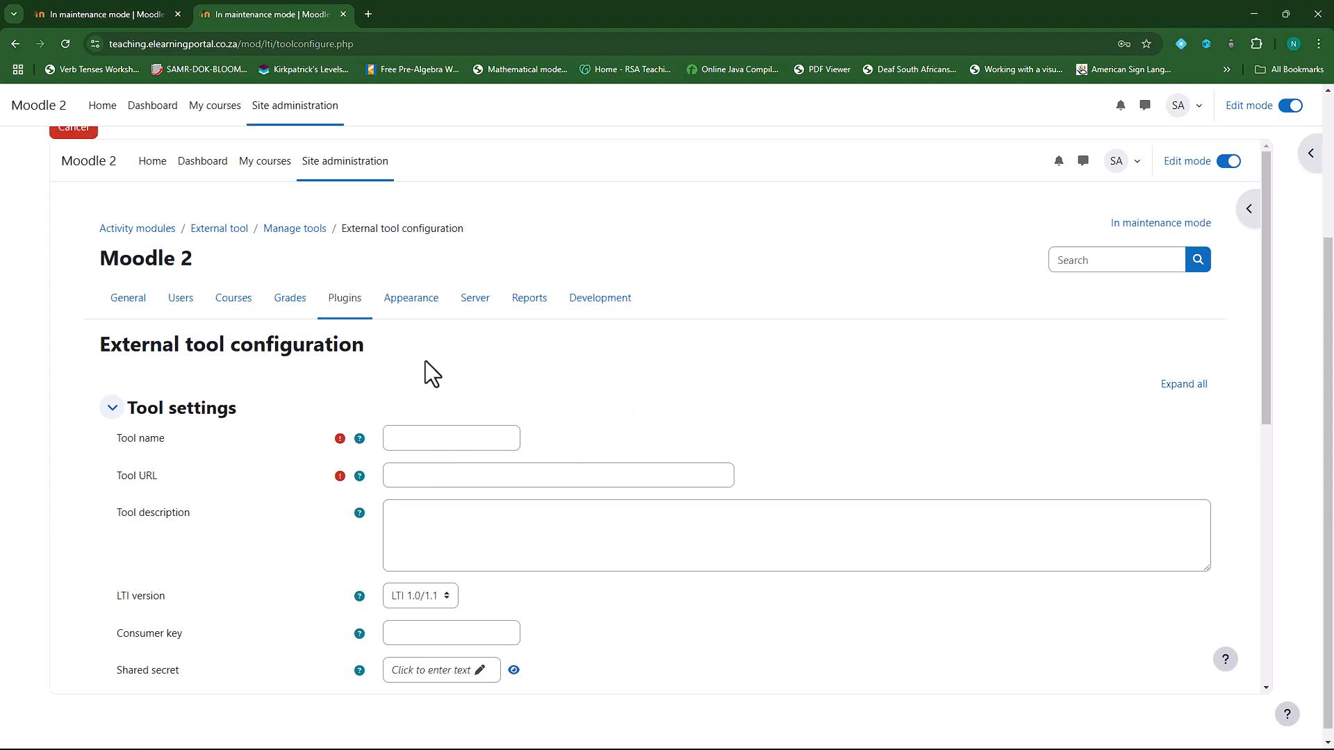
pyautogui.click(452, 446)
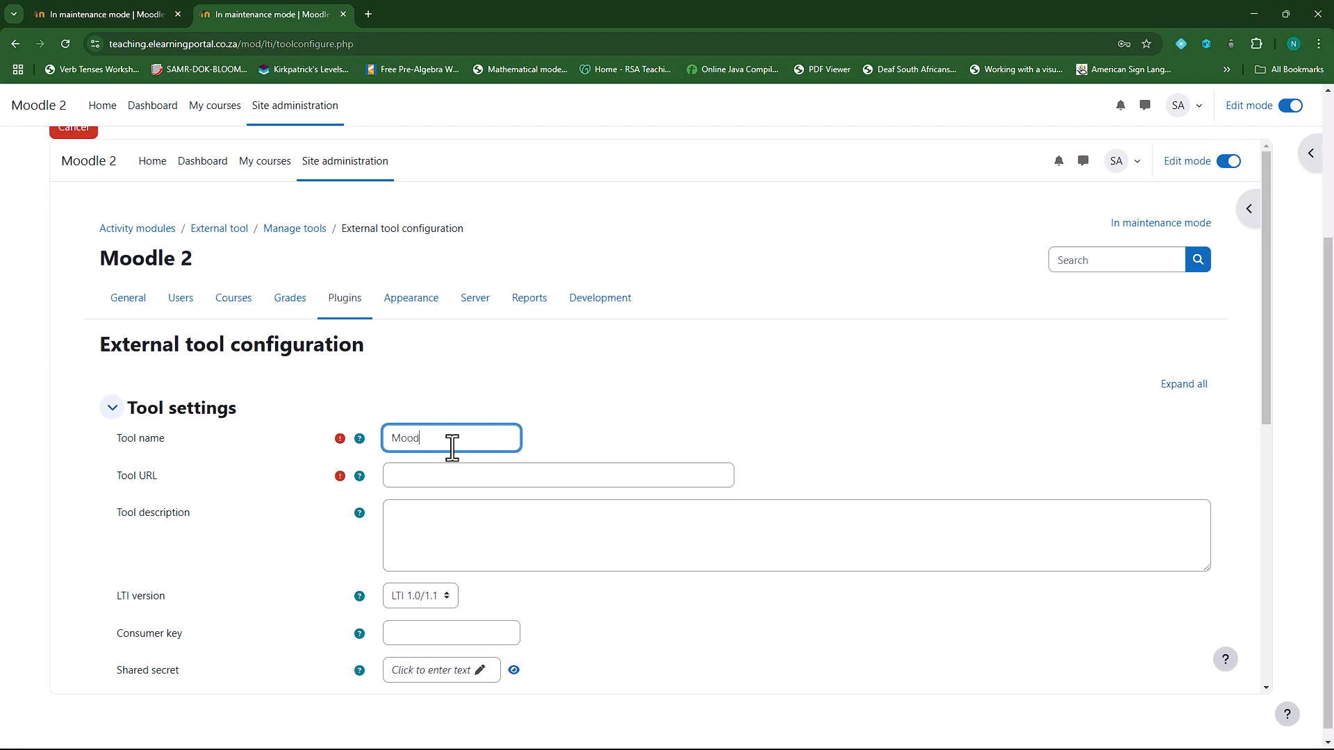
pyautogui.write('Moodle Main')
pyautogui.click(450, 480)
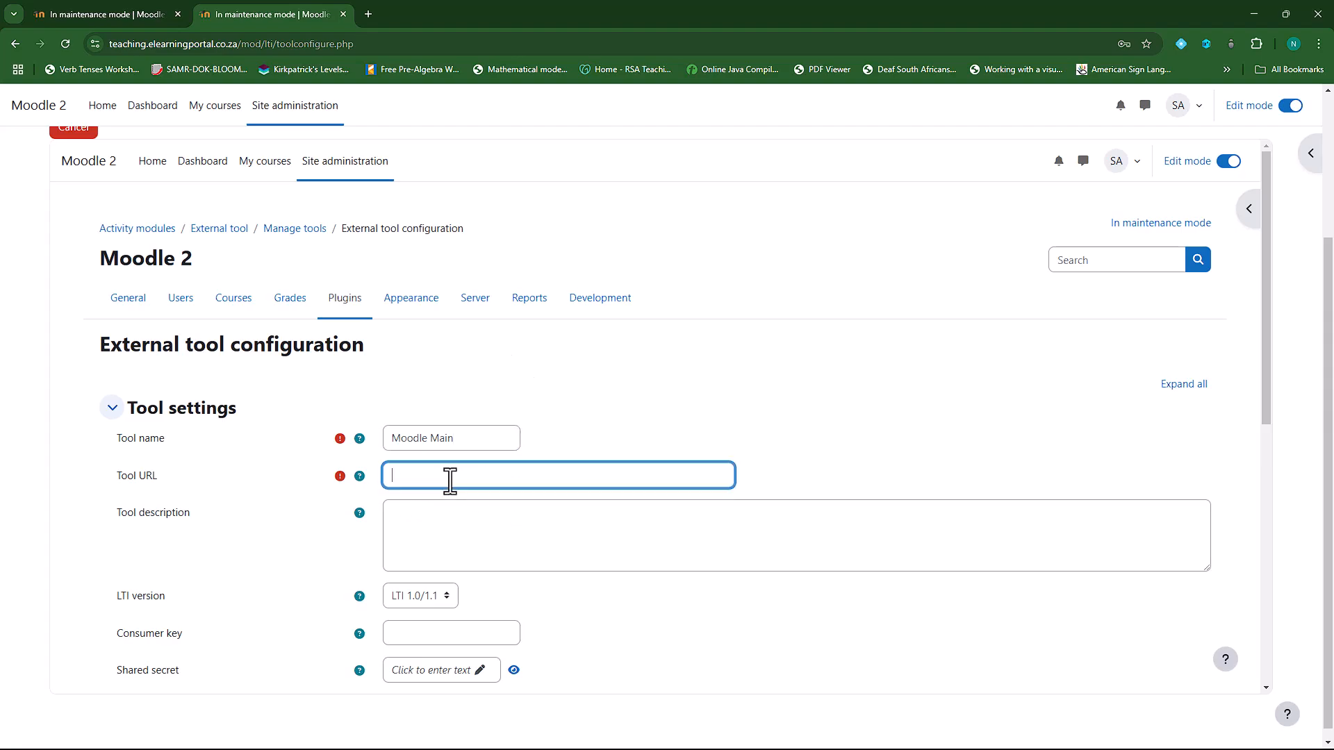
pyautogui.click(143, 19)
pyautogui.click(184, 562)
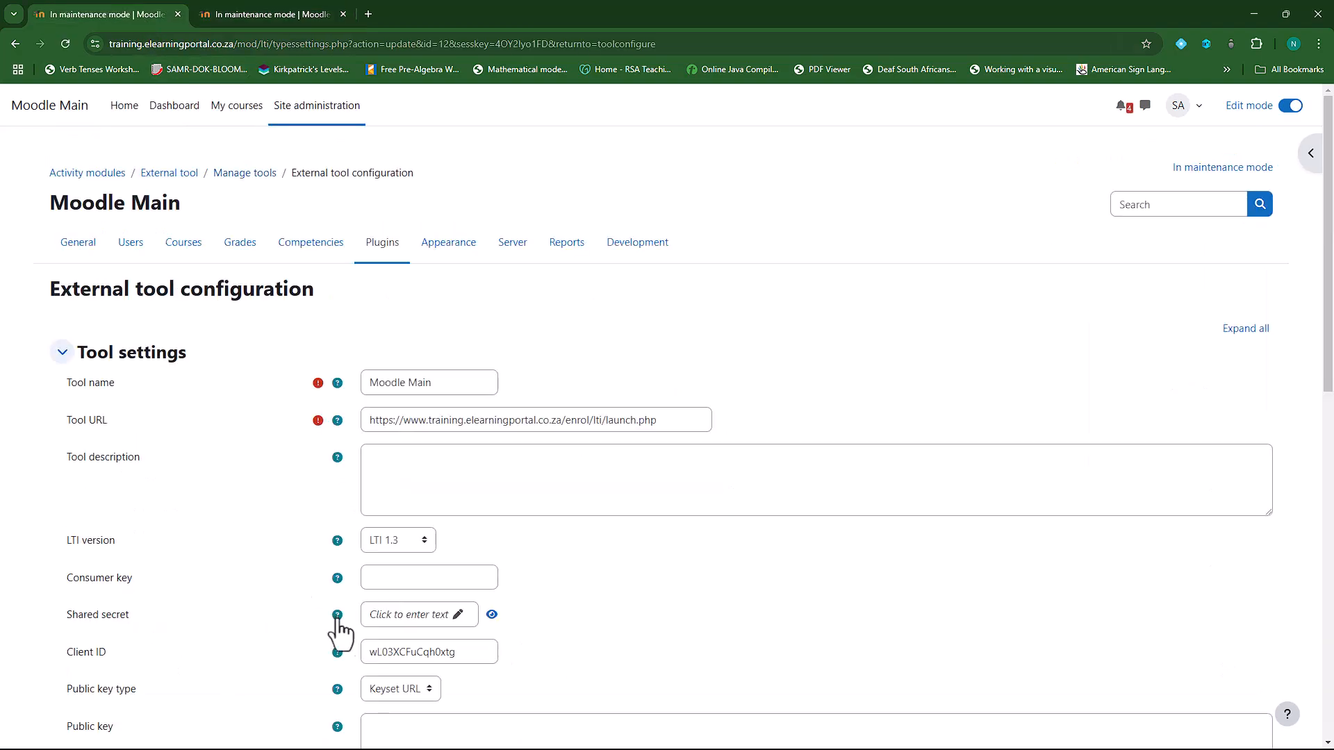
pyautogui.scroll(-1, 243, 477)
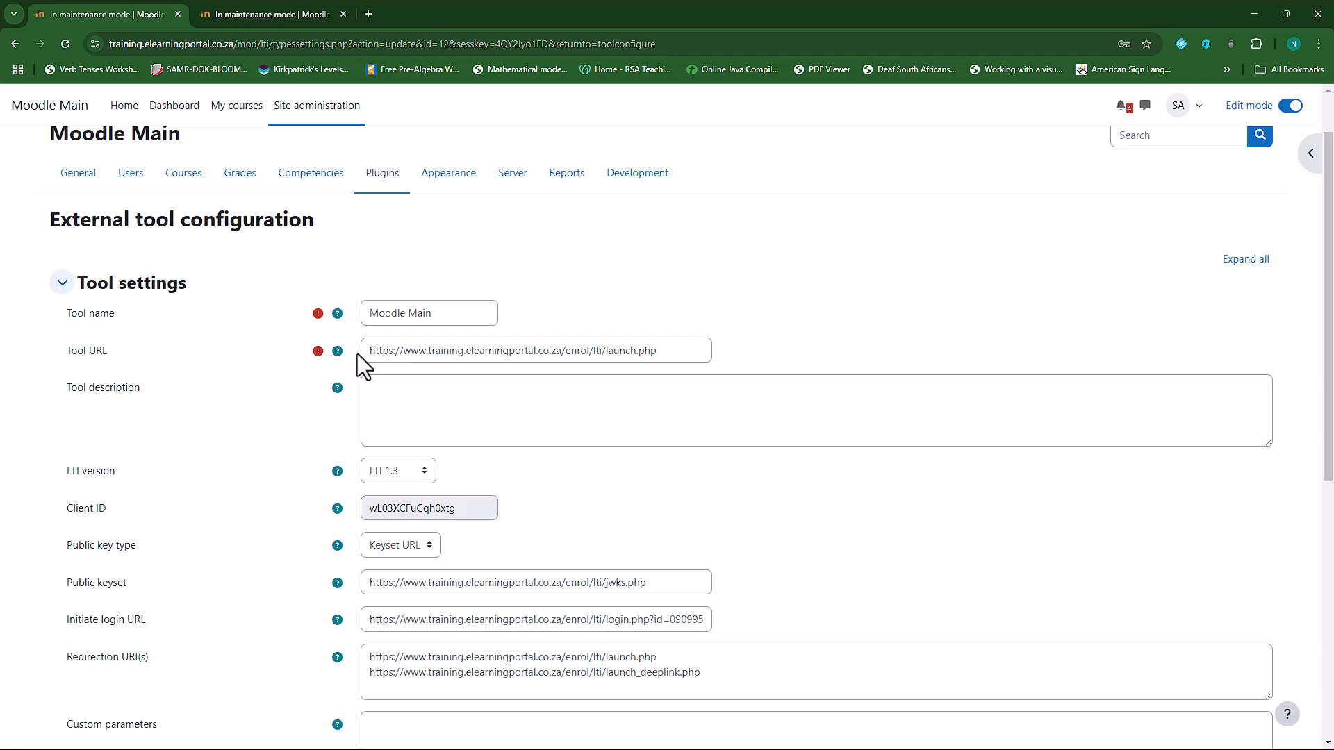
pyautogui.moveTo(370, 350); pyautogui.dragTo(679, 348)
pyautogui.rightClick(642, 349)
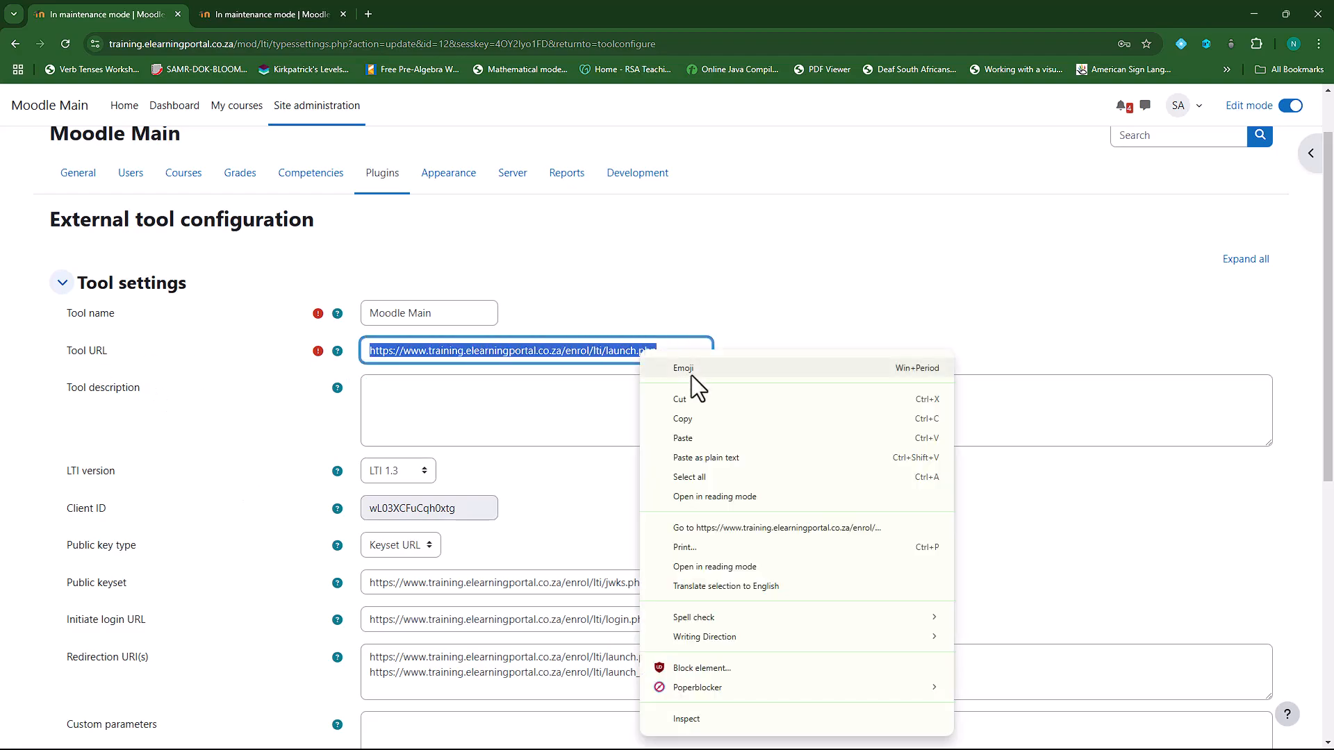
pyautogui.click(695, 418)
pyautogui.click(280, 12)
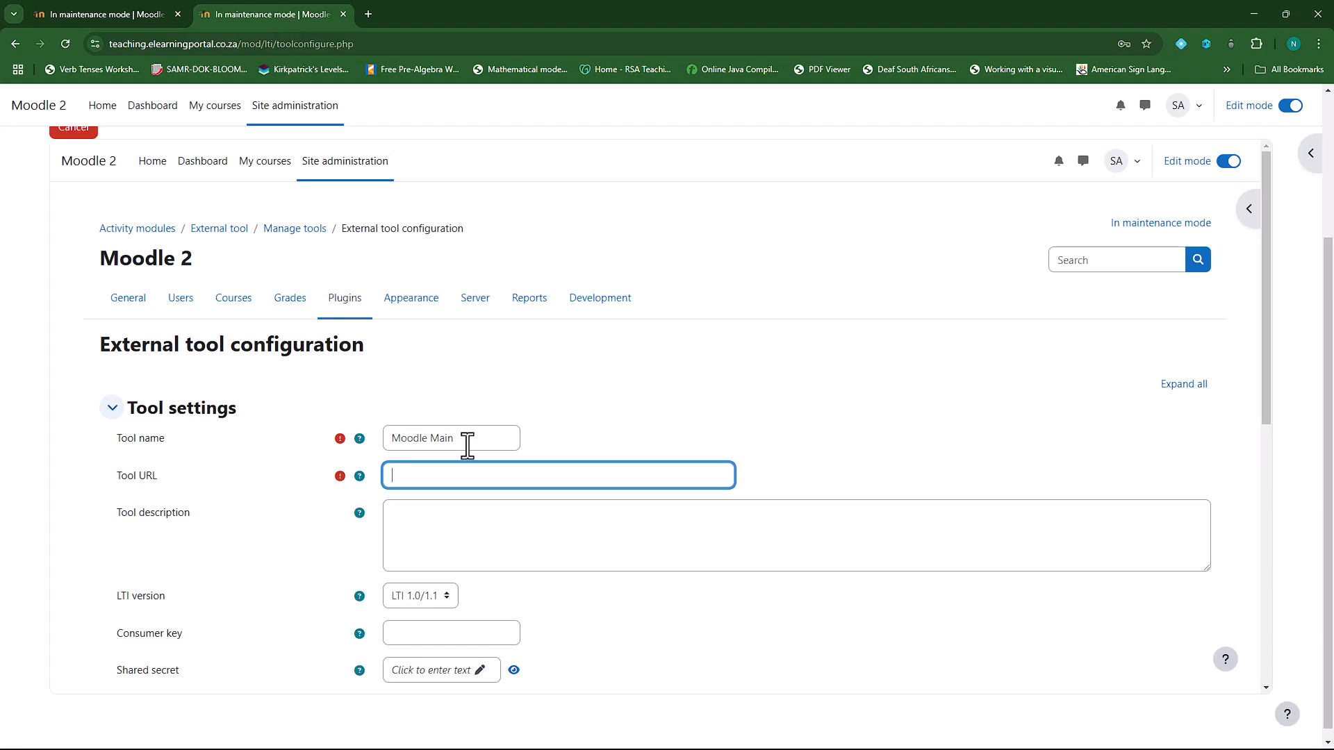
pyautogui.hotkey('ctrl', 'v')
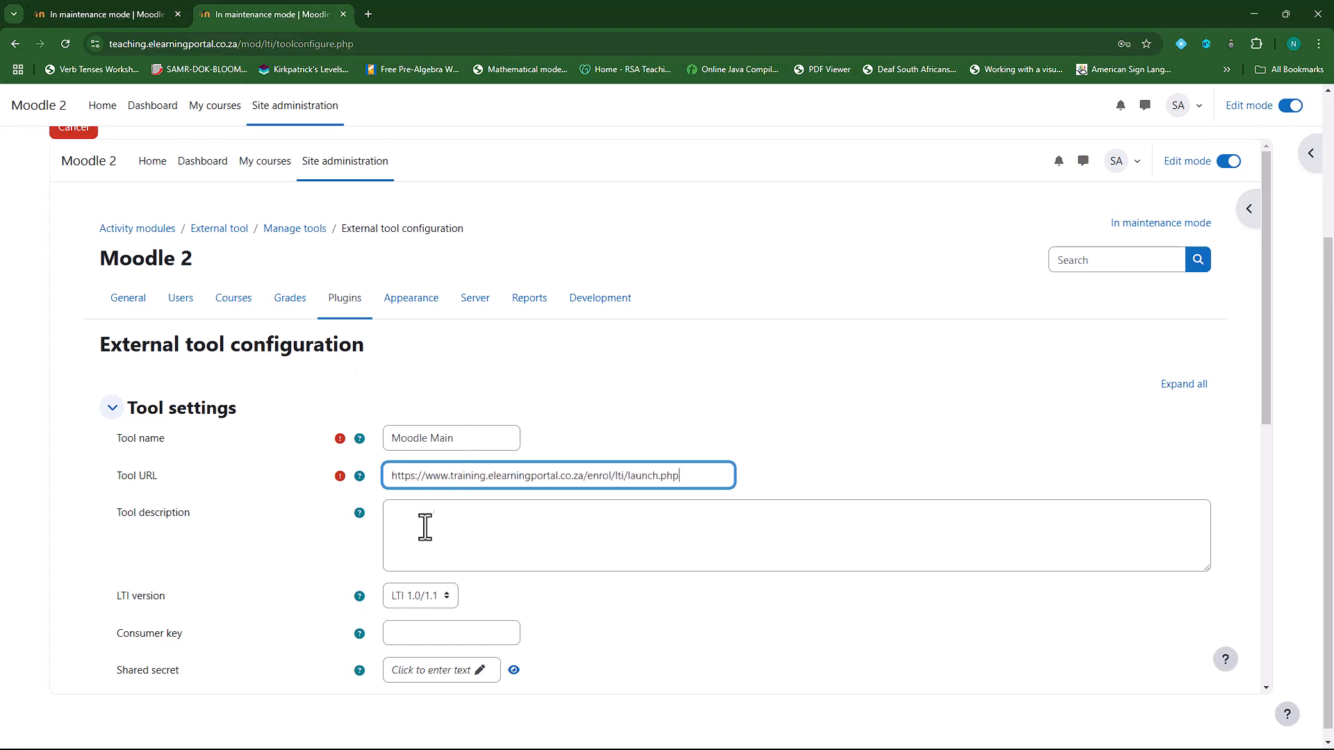
# Step: Set the new Moodle 2 tool's LTI version to LTI 1.3, matching Moodle Main's tool configuration
pyautogui.scroll(-2, 441, 515)
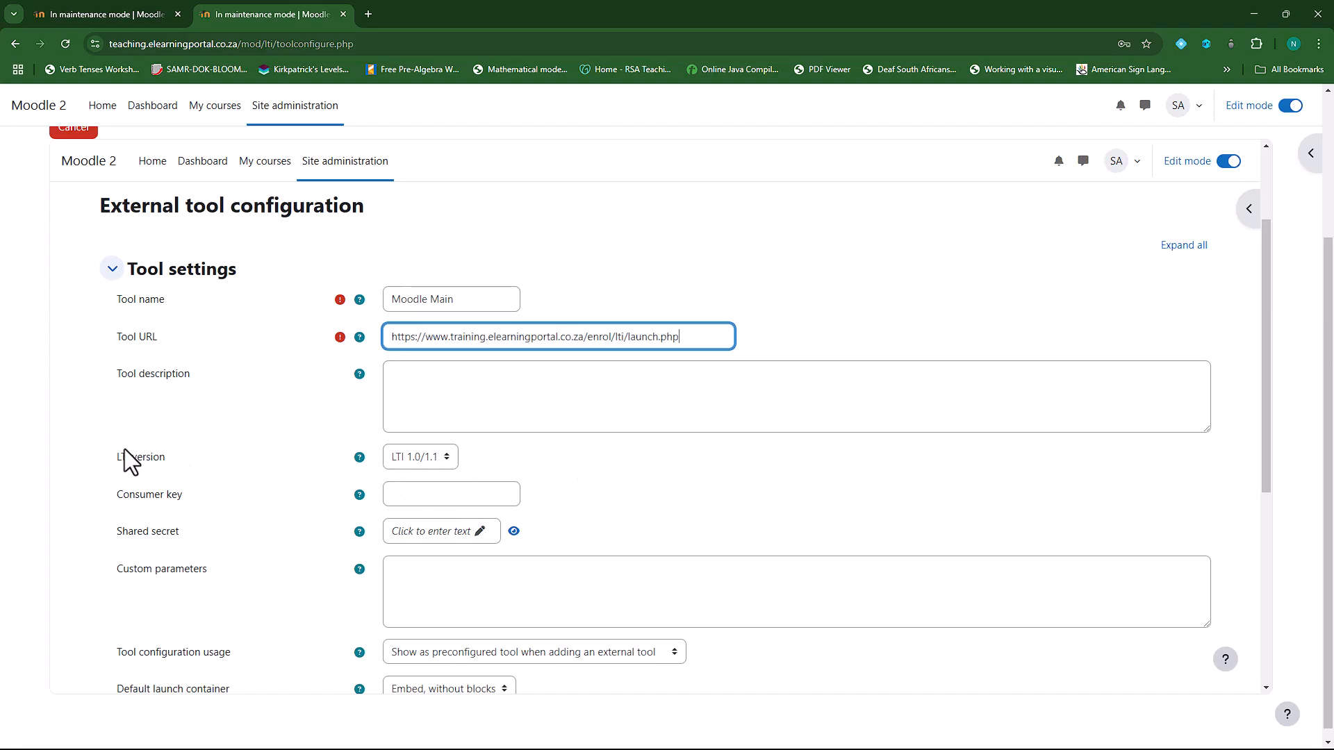
pyautogui.click(122, 10)
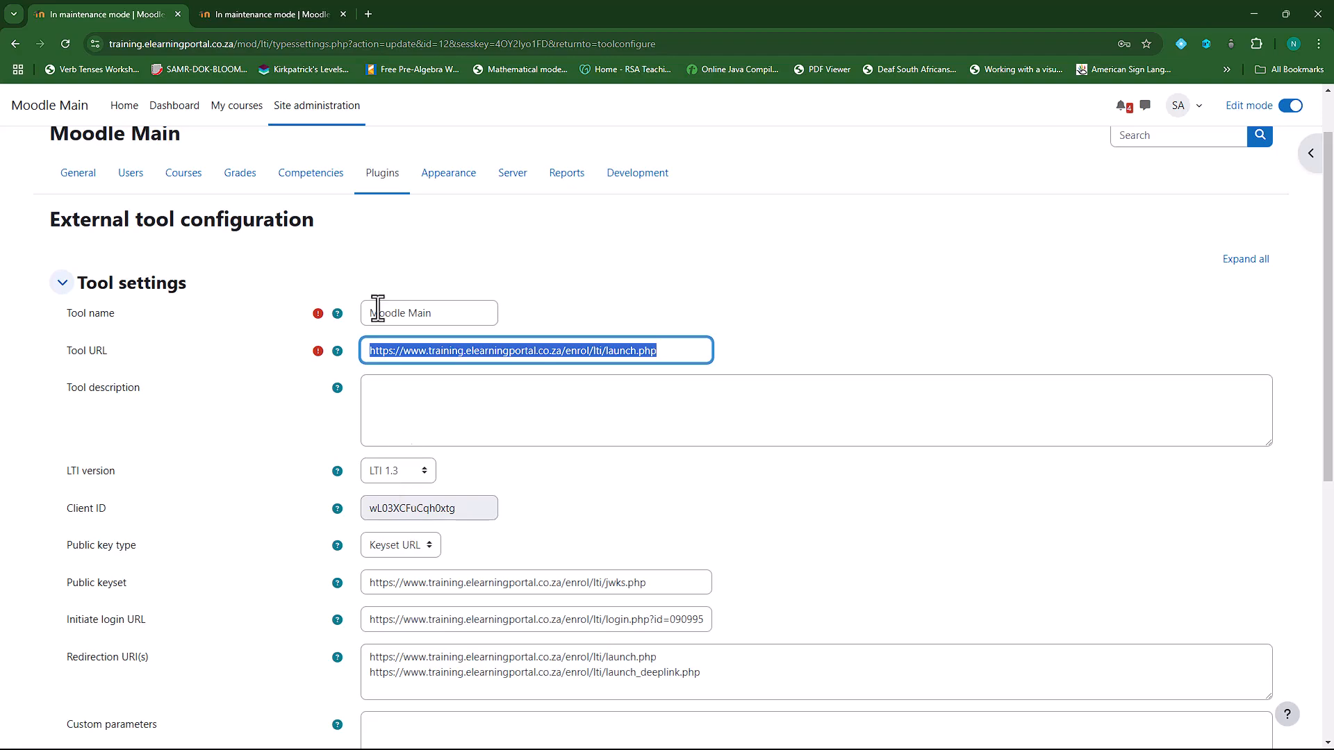
pyautogui.click(289, 21)
pyautogui.click(453, 457)
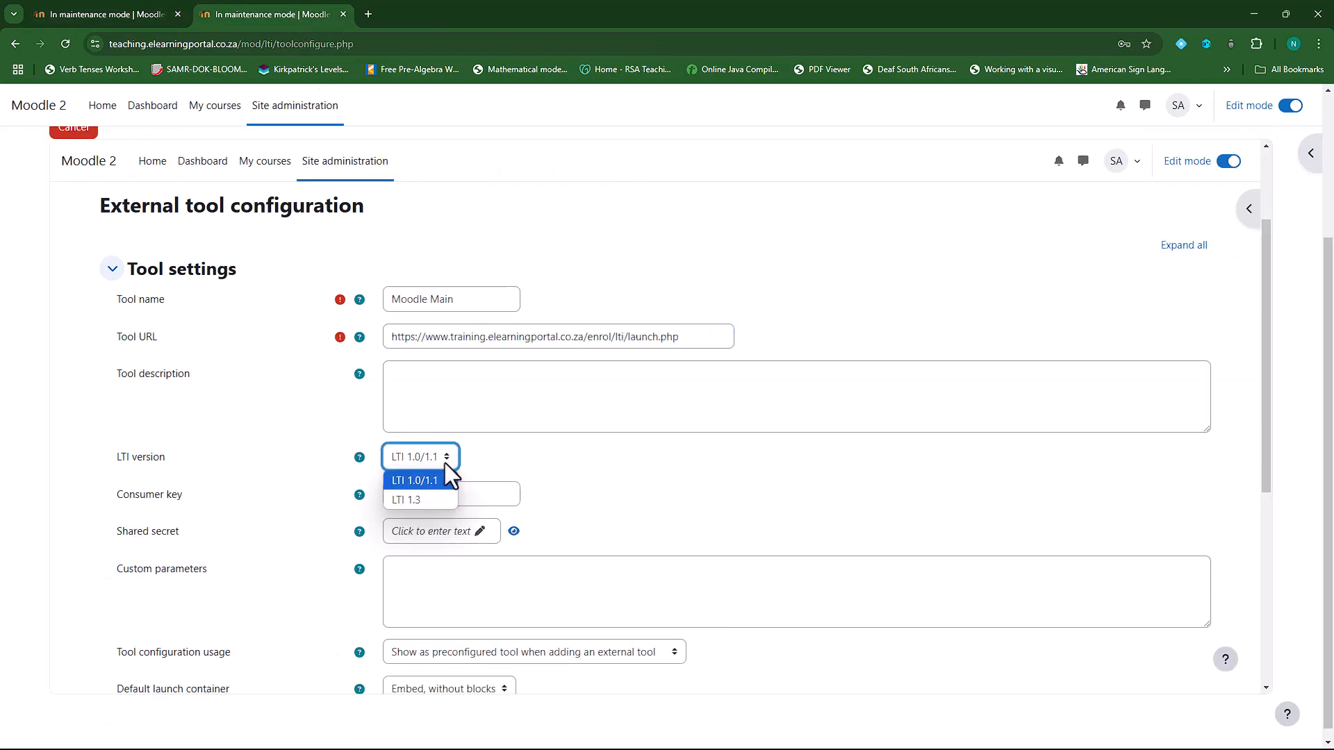
pyautogui.click(430, 499)
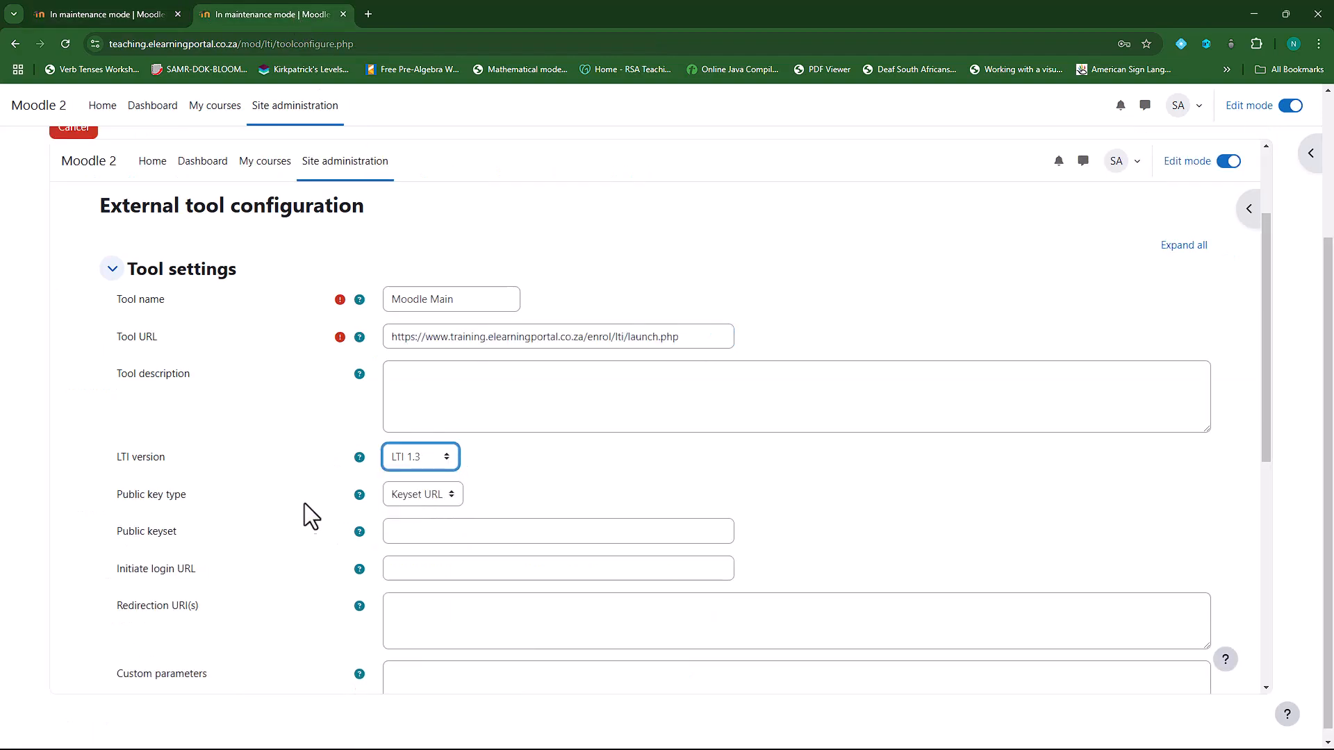
pyautogui.click(140, 14)
pyautogui.moveTo(370, 584); pyautogui.dragTo(696, 584)
pyautogui.rightClick(630, 584)
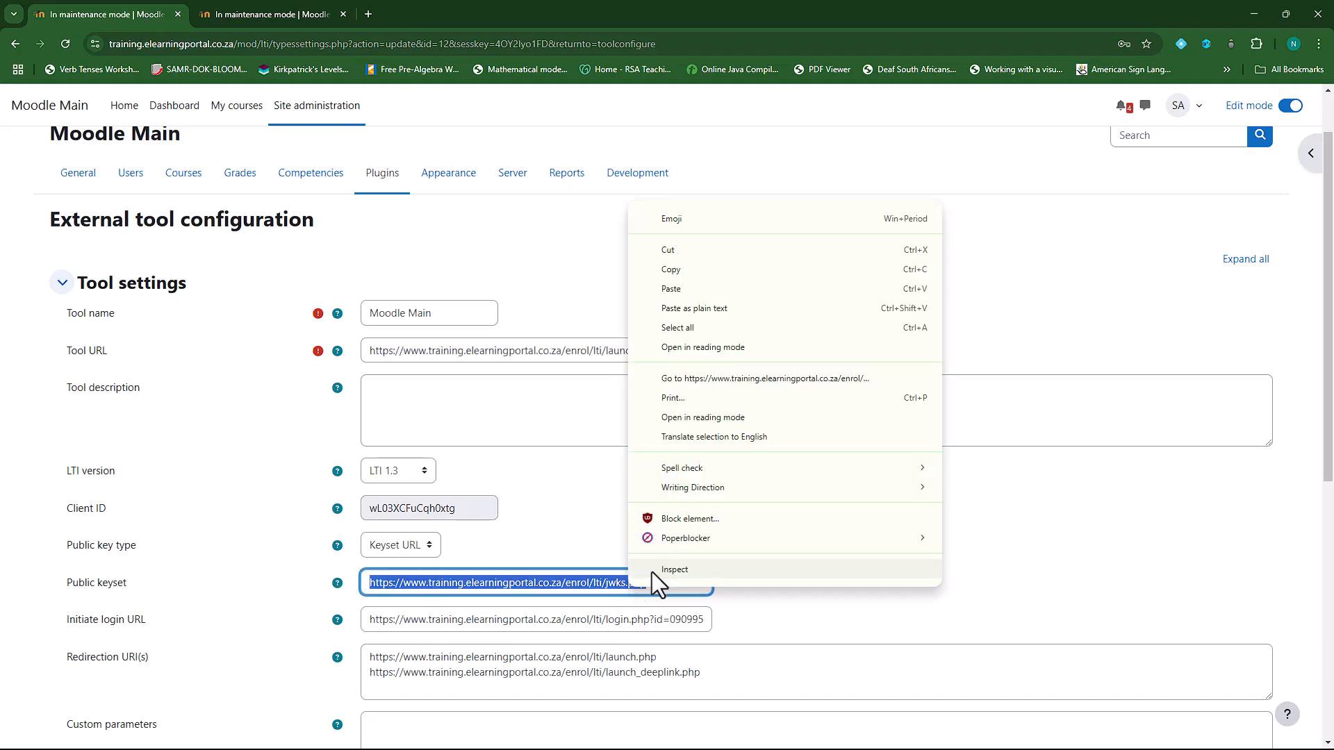
pyautogui.click(698, 276)
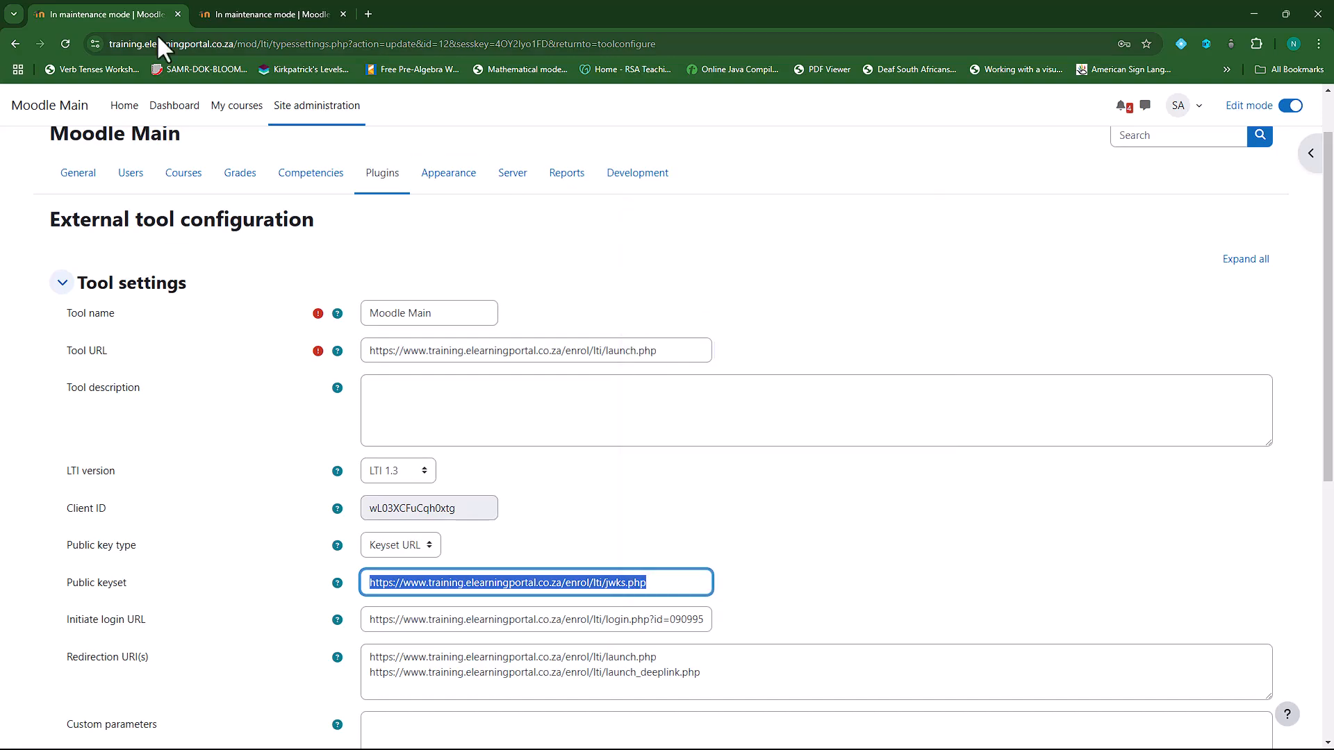
pyautogui.click(252, 9)
pyautogui.click(428, 535)
pyautogui.hotkey('ctrl', 'v')
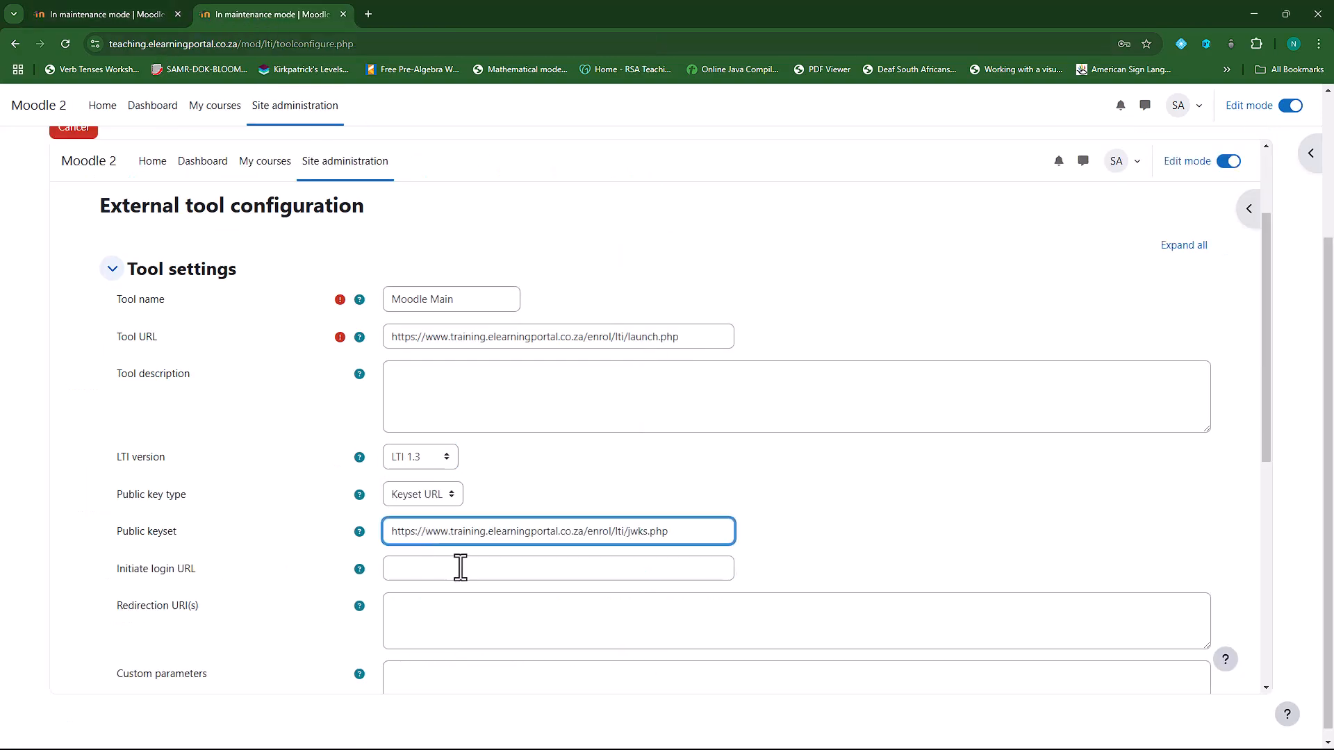
# Step: Copy the full Initiate login URL from Moodle Main's tool configuration into the matching field of the new tool on Moodle 2
pyautogui.click(107, 19)
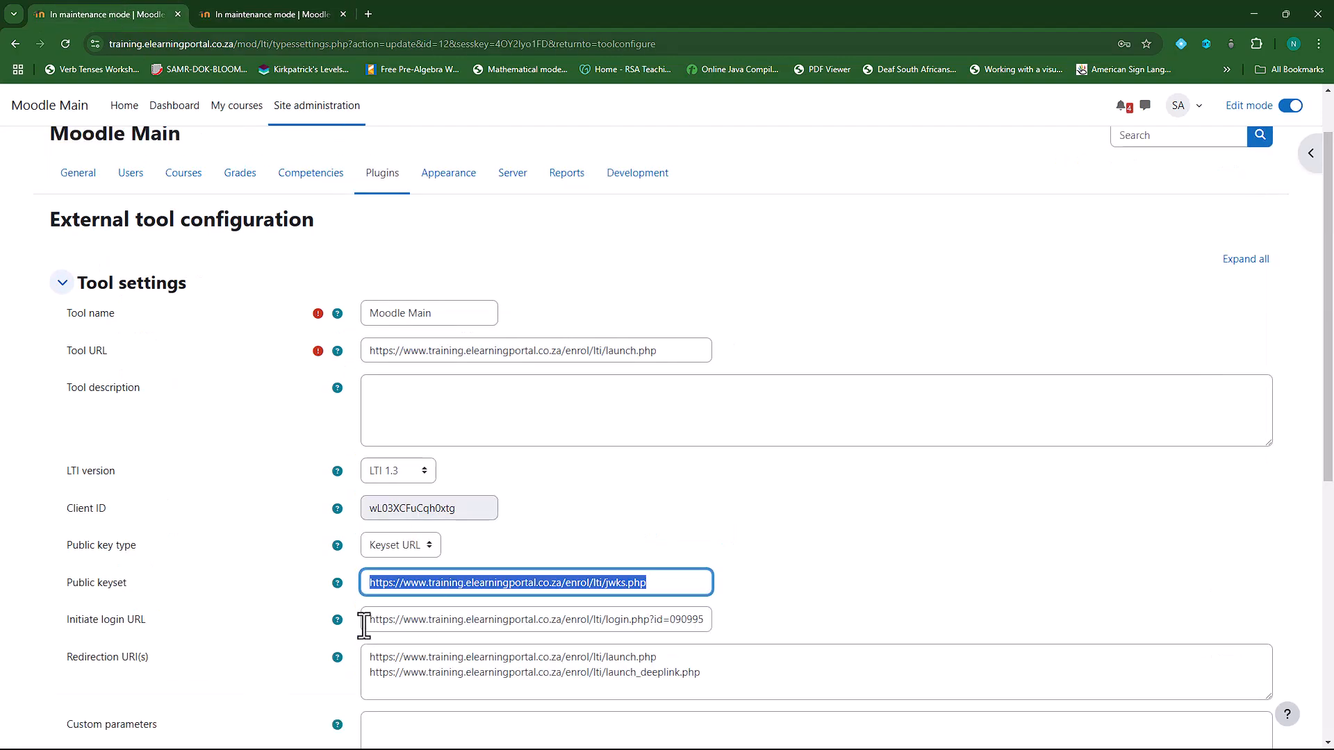
pyautogui.moveTo(364, 629); pyautogui.dragTo(769, 617)
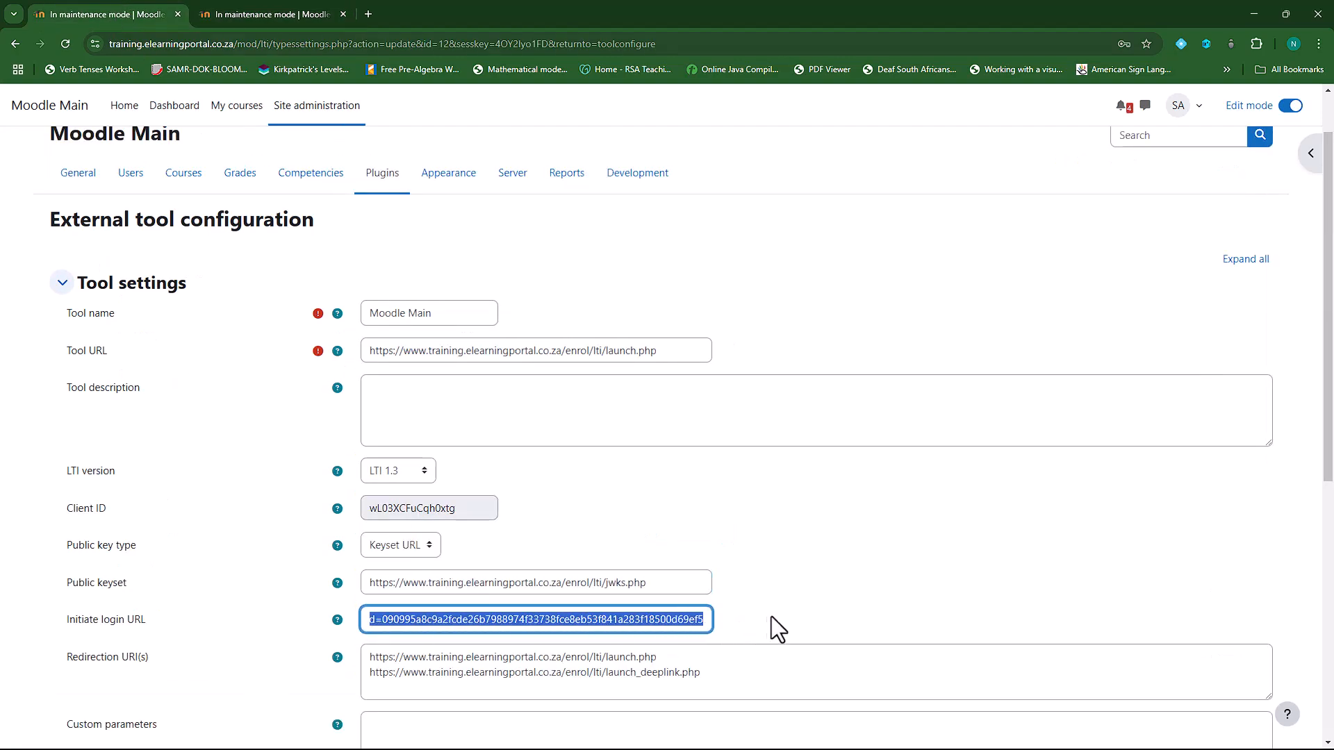
pyautogui.rightClick(681, 620)
pyautogui.click(743, 303)
pyautogui.click(296, 10)
pyautogui.click(424, 569)
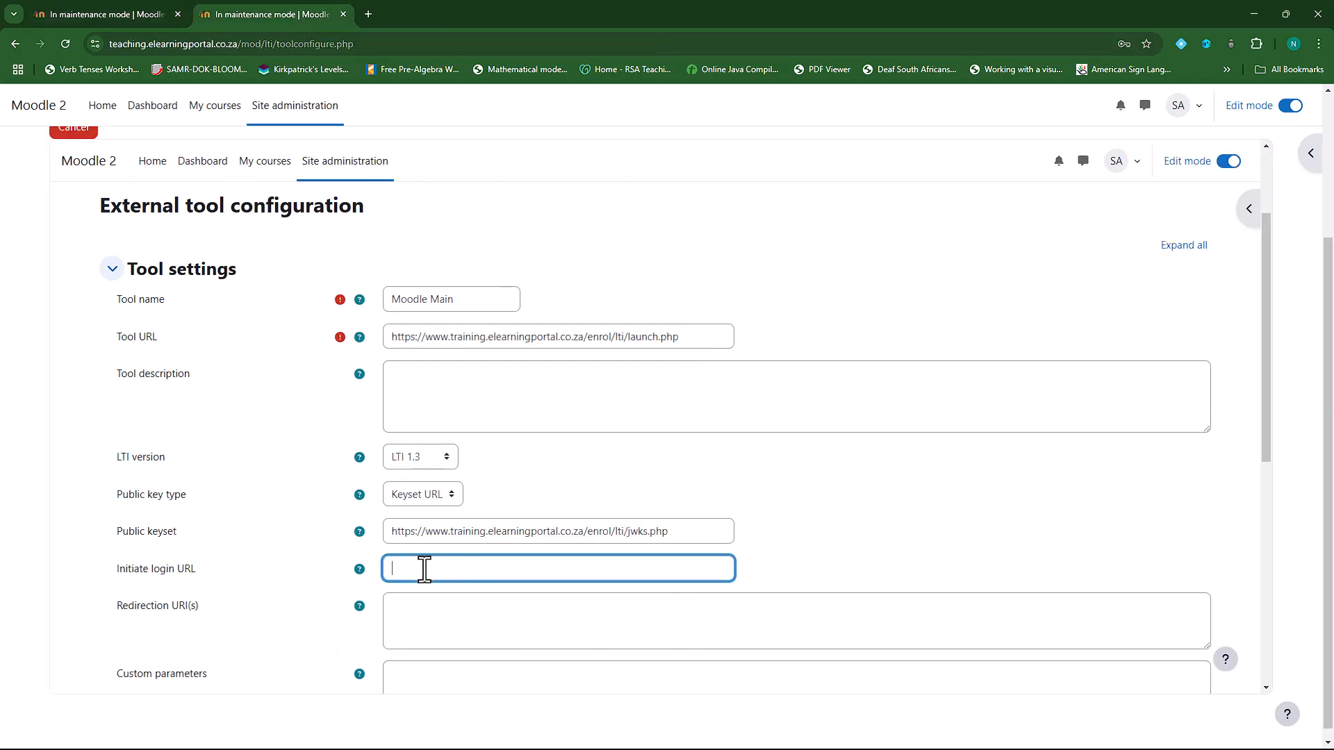
pyautogui.hotkey('ctrl', 'v')
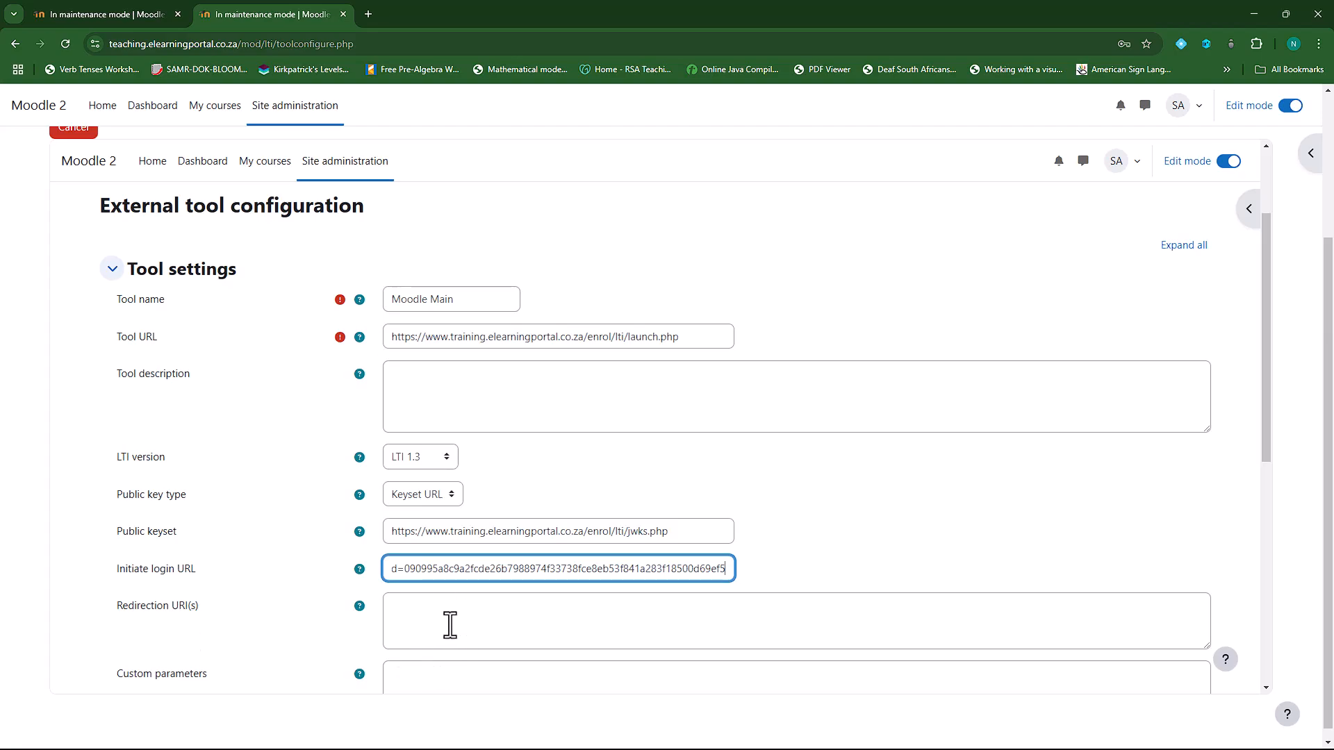
# Step: Copy both redirection URIs, launch.php and launch_deeplink.php, from Moodle Main's tool configuration into the new tool's Redirection URI(s) on Moodle 2
pyautogui.click(135, 21)
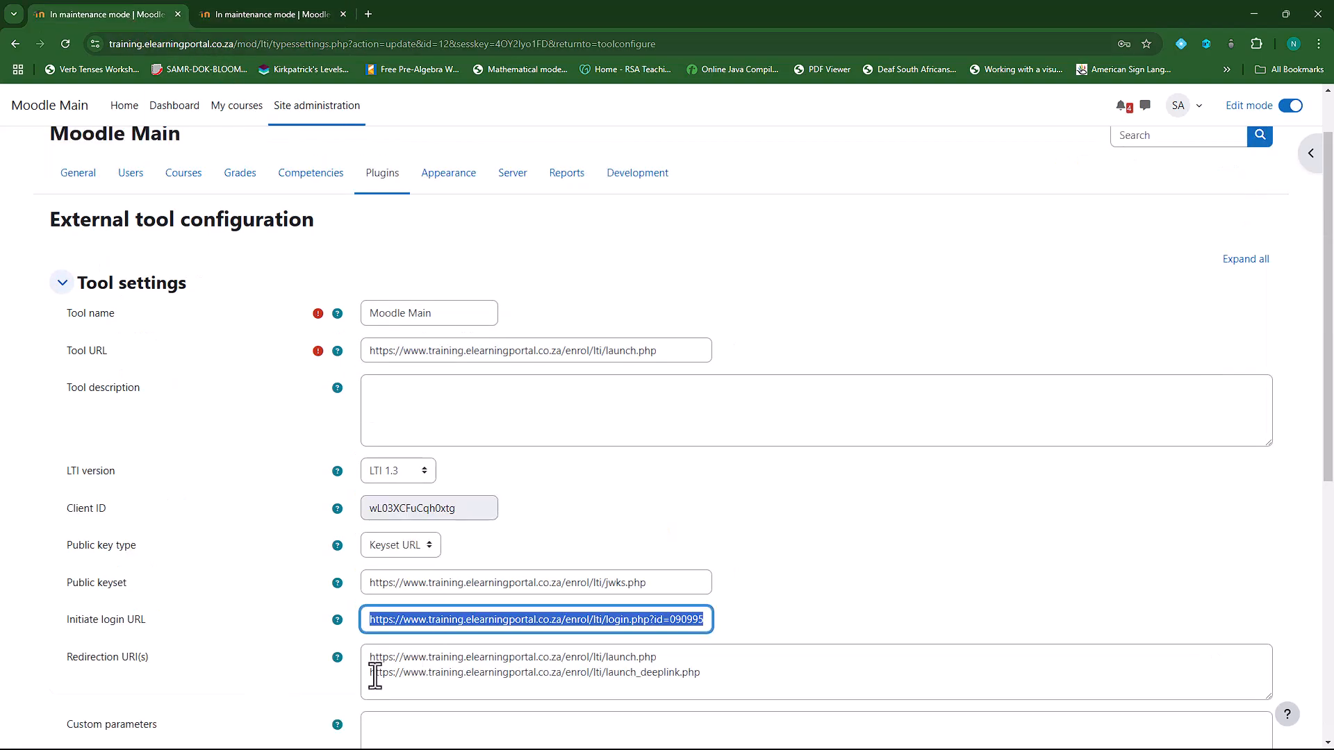
pyautogui.moveTo(369, 658); pyautogui.dragTo(739, 670)
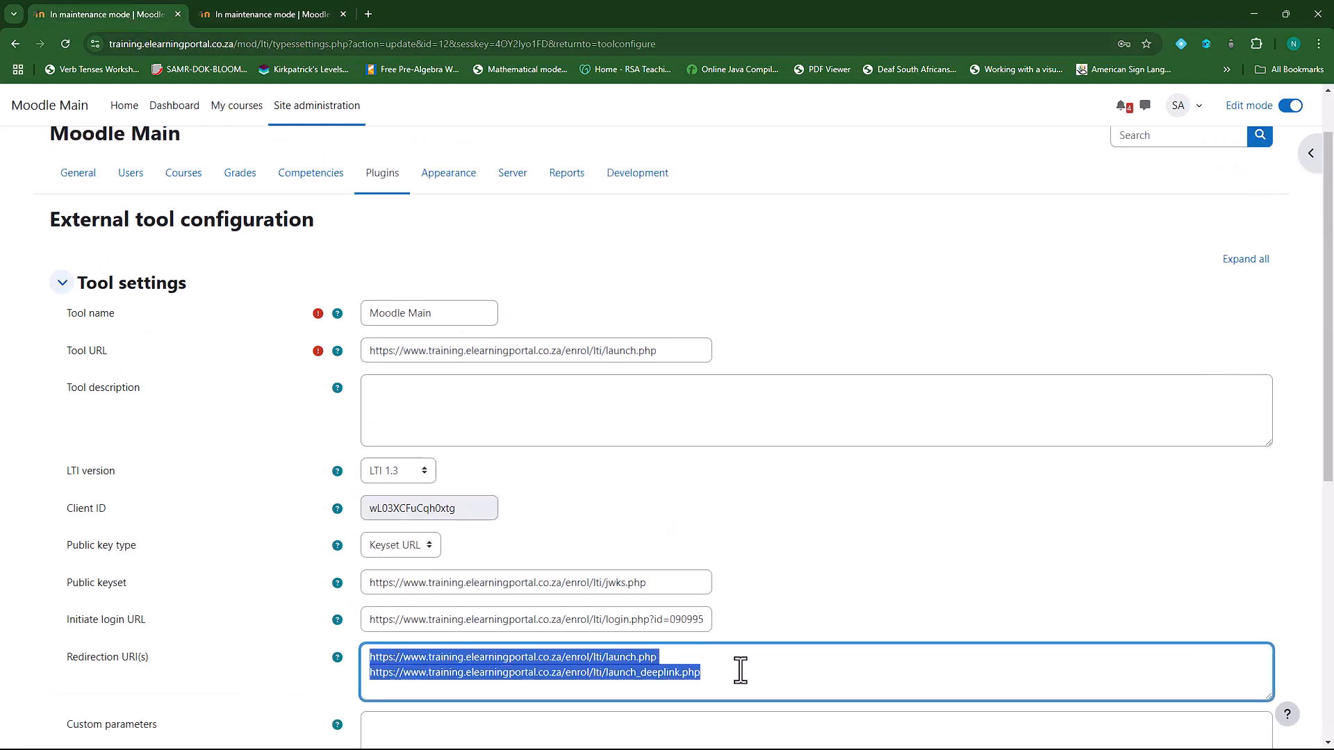
pyautogui.rightClick(615, 674)
pyautogui.click(657, 356)
pyautogui.click(253, 14)
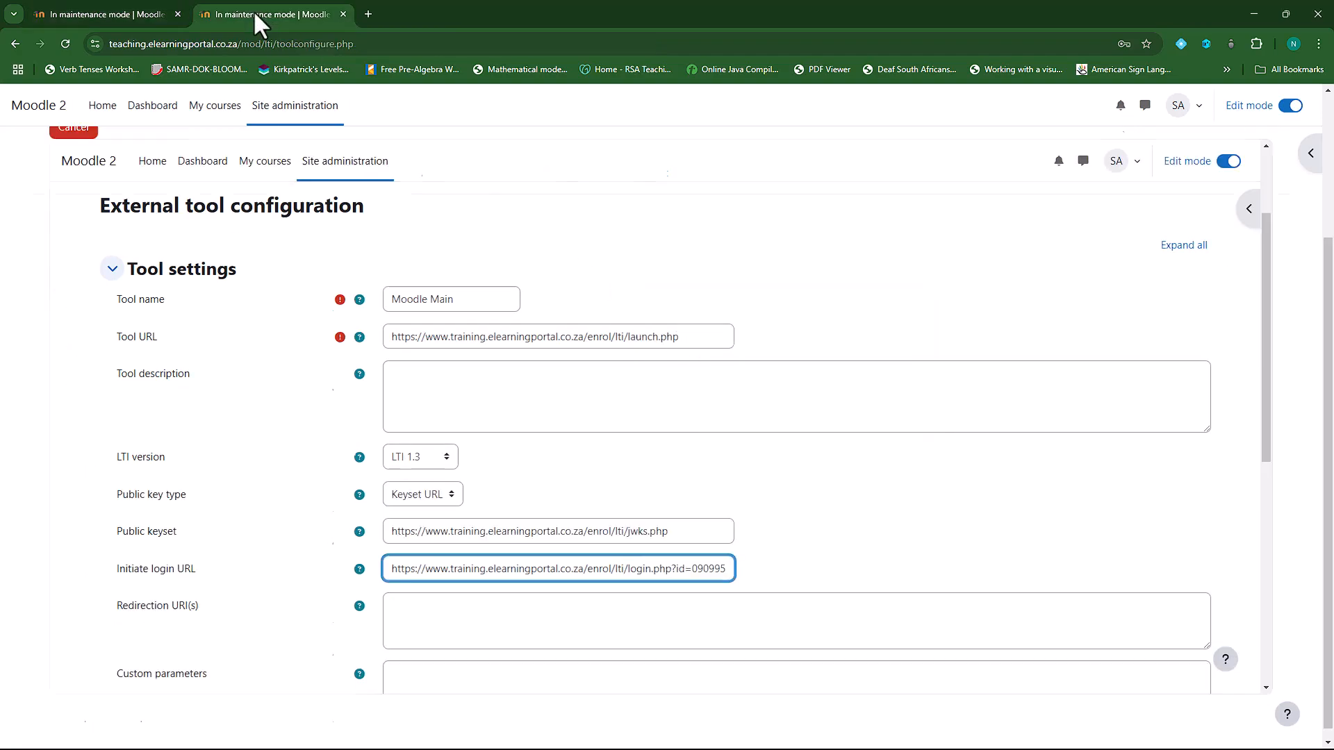
pyautogui.click(417, 626)
pyautogui.hotkey('ctrl', 'v')
pyautogui.scroll(-1, 249, 598)
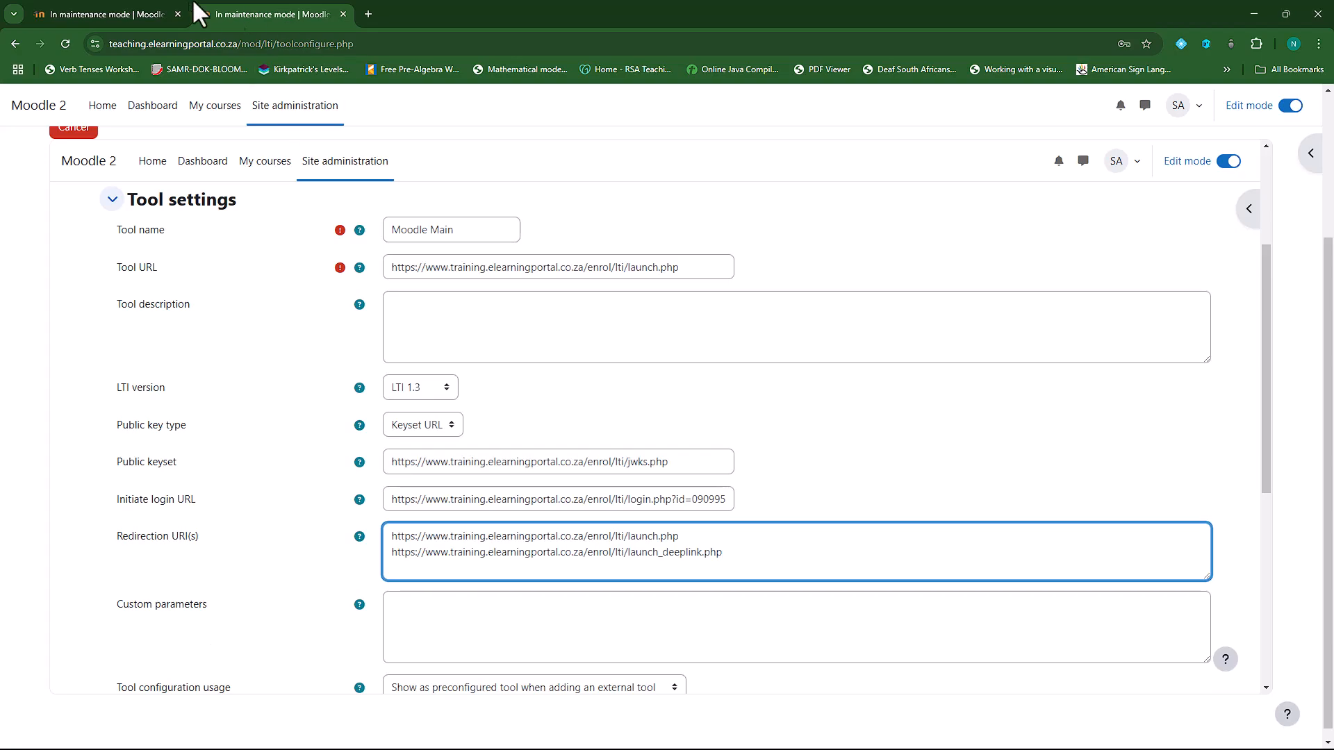
pyautogui.click(139, 11)
pyautogui.scroll(-5, 269, 538)
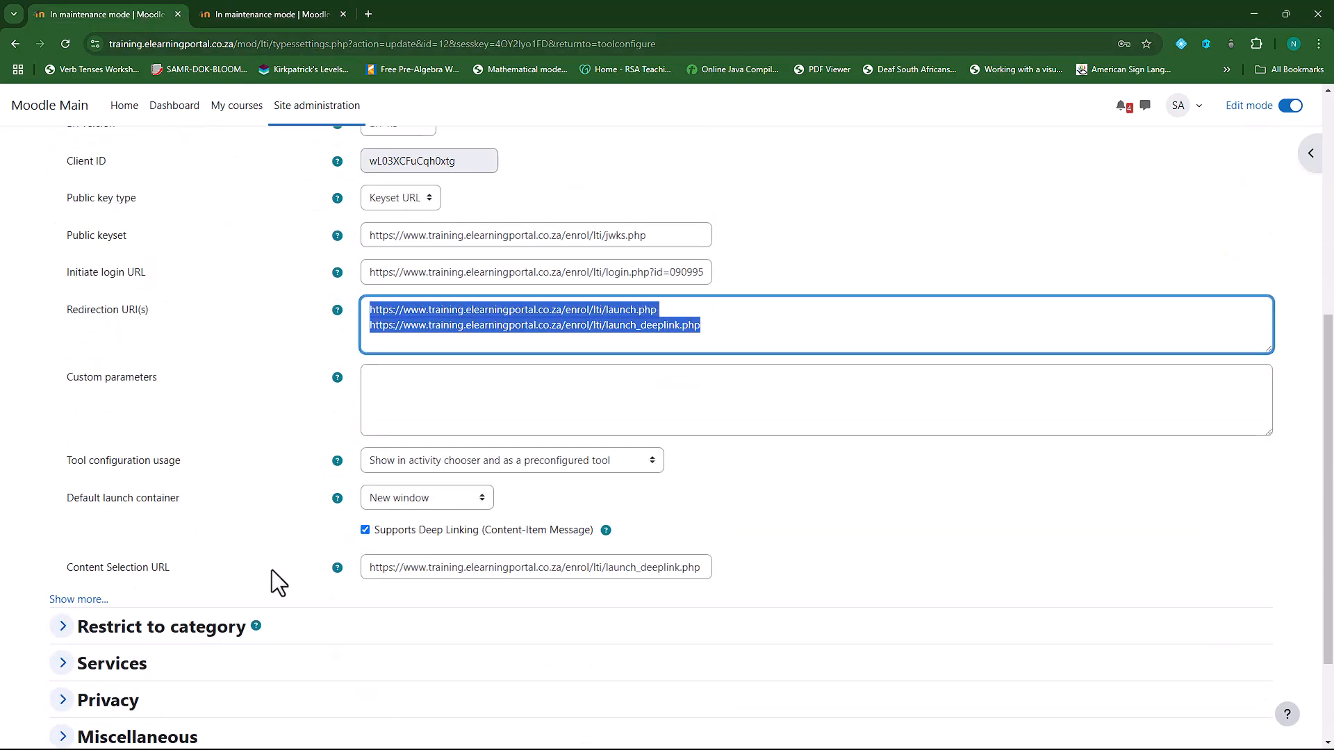
pyautogui.moveTo(371, 573); pyautogui.dragTo(728, 569)
pyautogui.rightClick(681, 566)
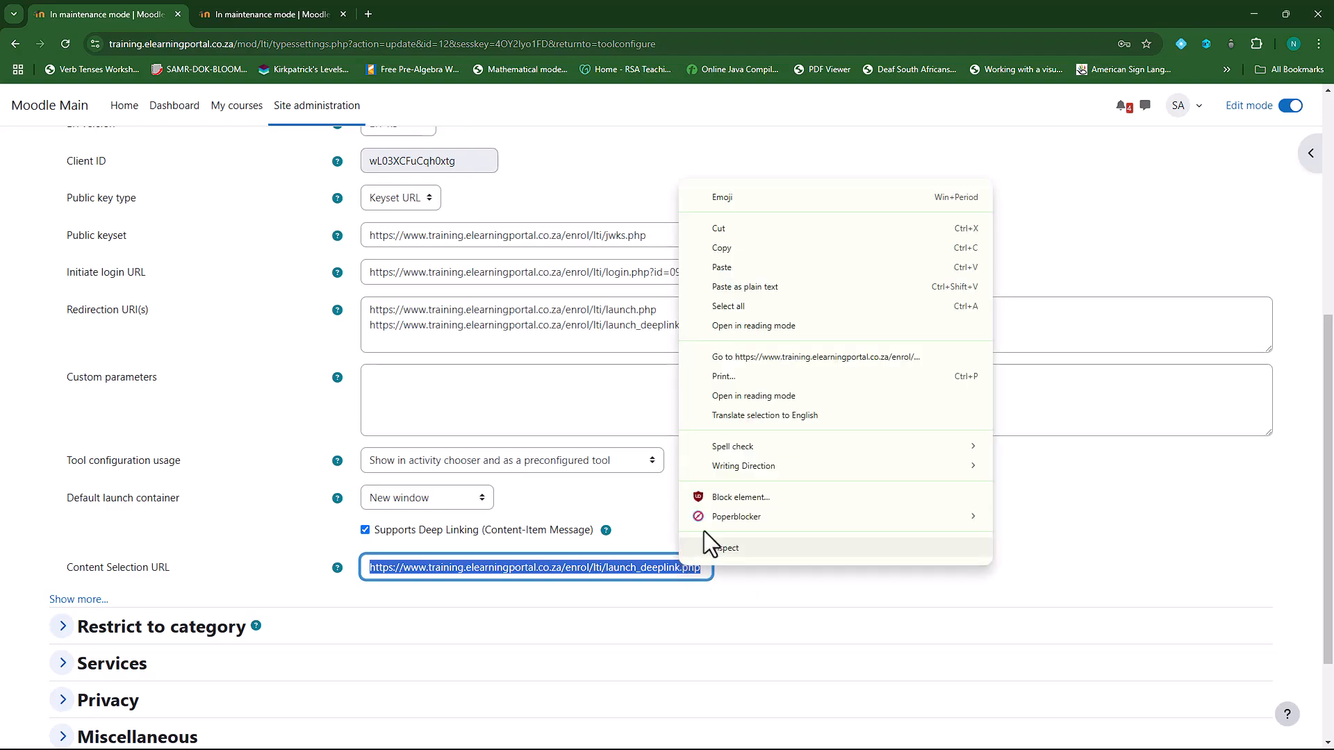
pyautogui.click(744, 248)
pyautogui.click(220, 10)
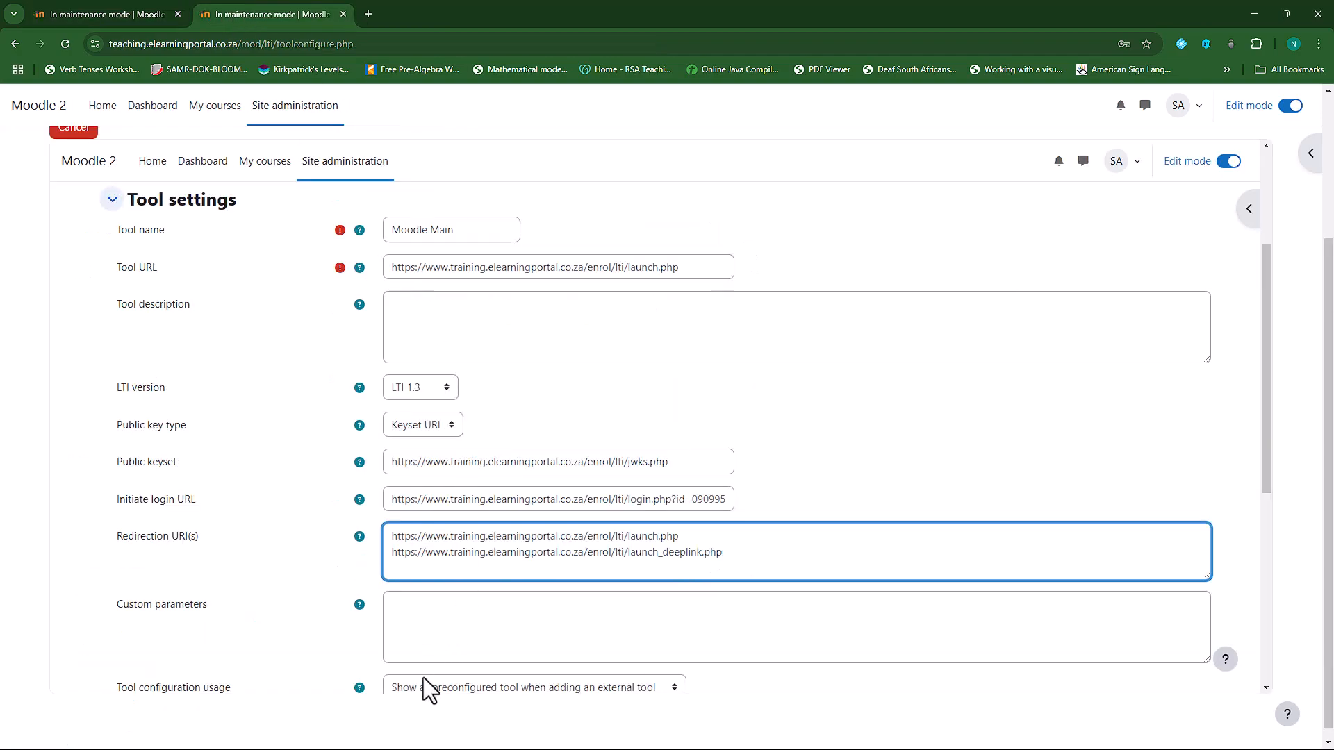
pyautogui.scroll(-2, 426, 679)
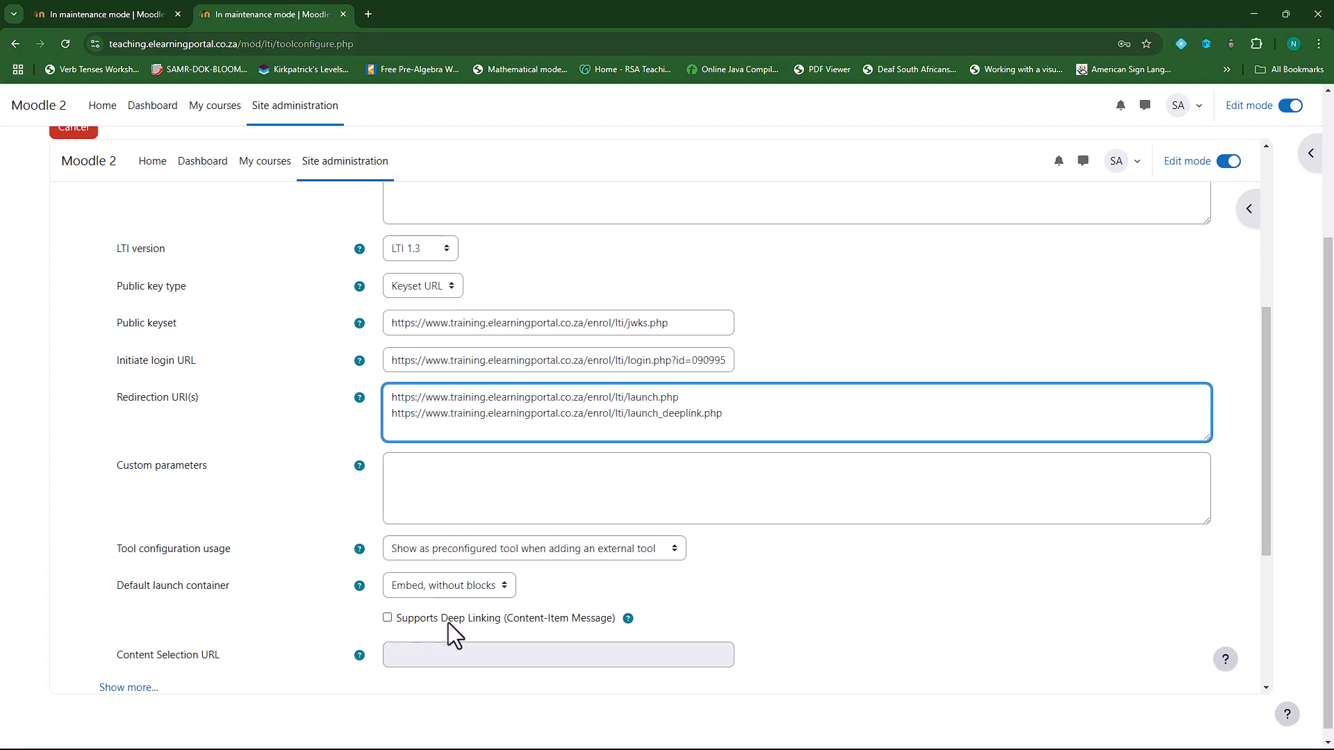
pyautogui.click(387, 617)
pyautogui.click(435, 658)
pyautogui.hotkey('ctrl', 'v')
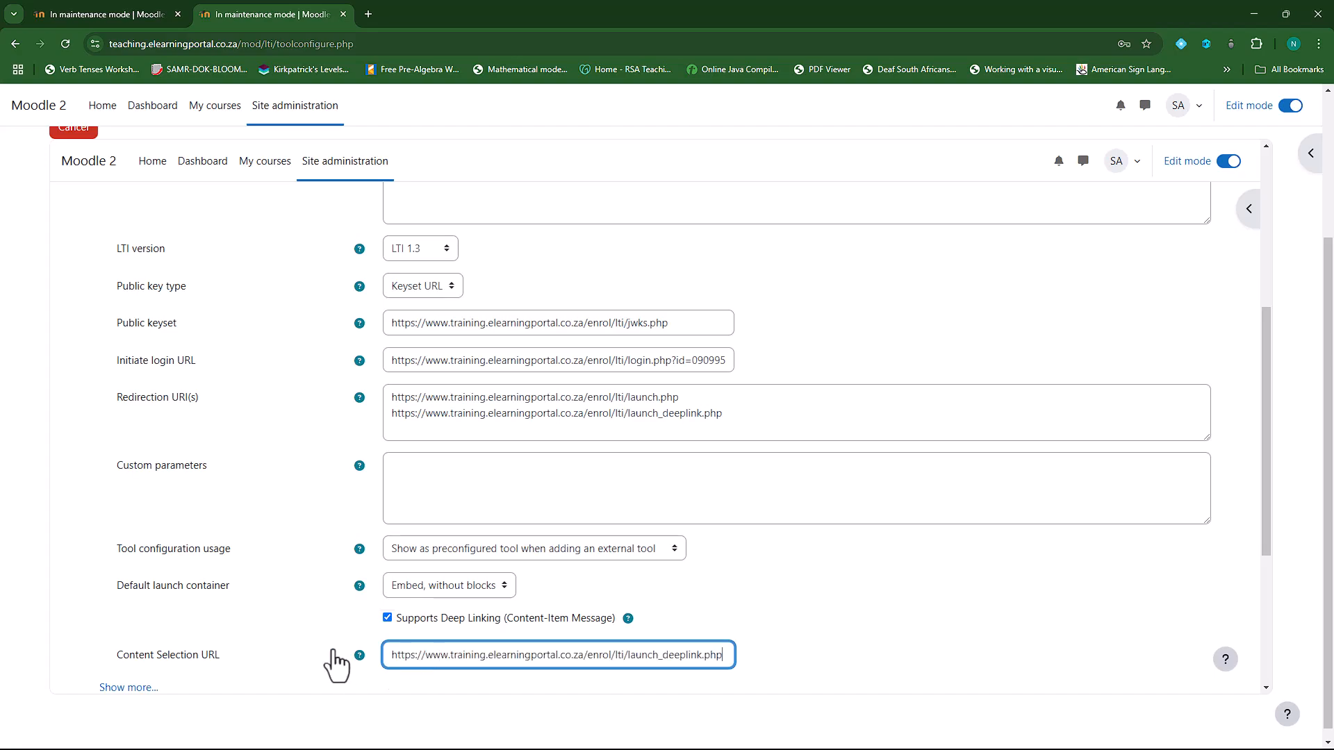
# Step: Match Moodle Main by setting the Moodle 2 tool's usage to Show in activity chooser and as a preconfigured tool and its default launch container to New window
pyautogui.scroll(4, 281, 564)
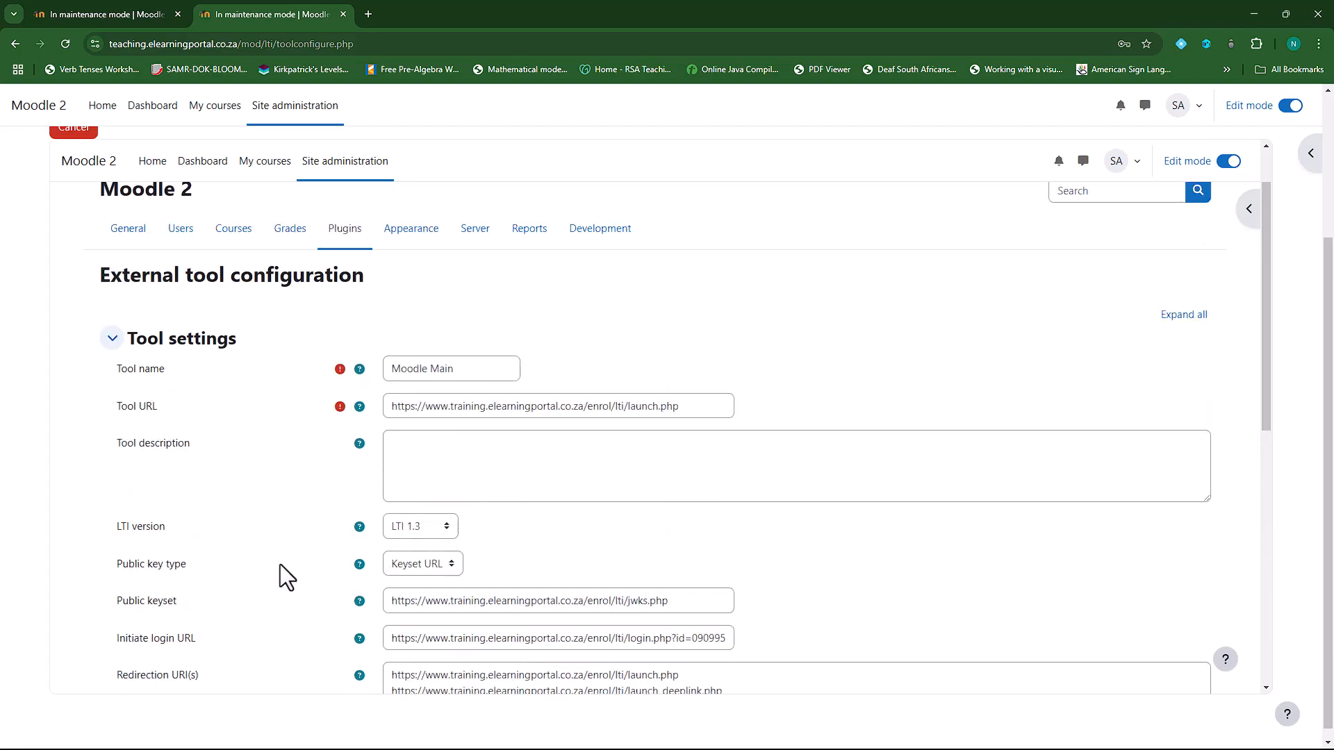
pyautogui.click(106, 8)
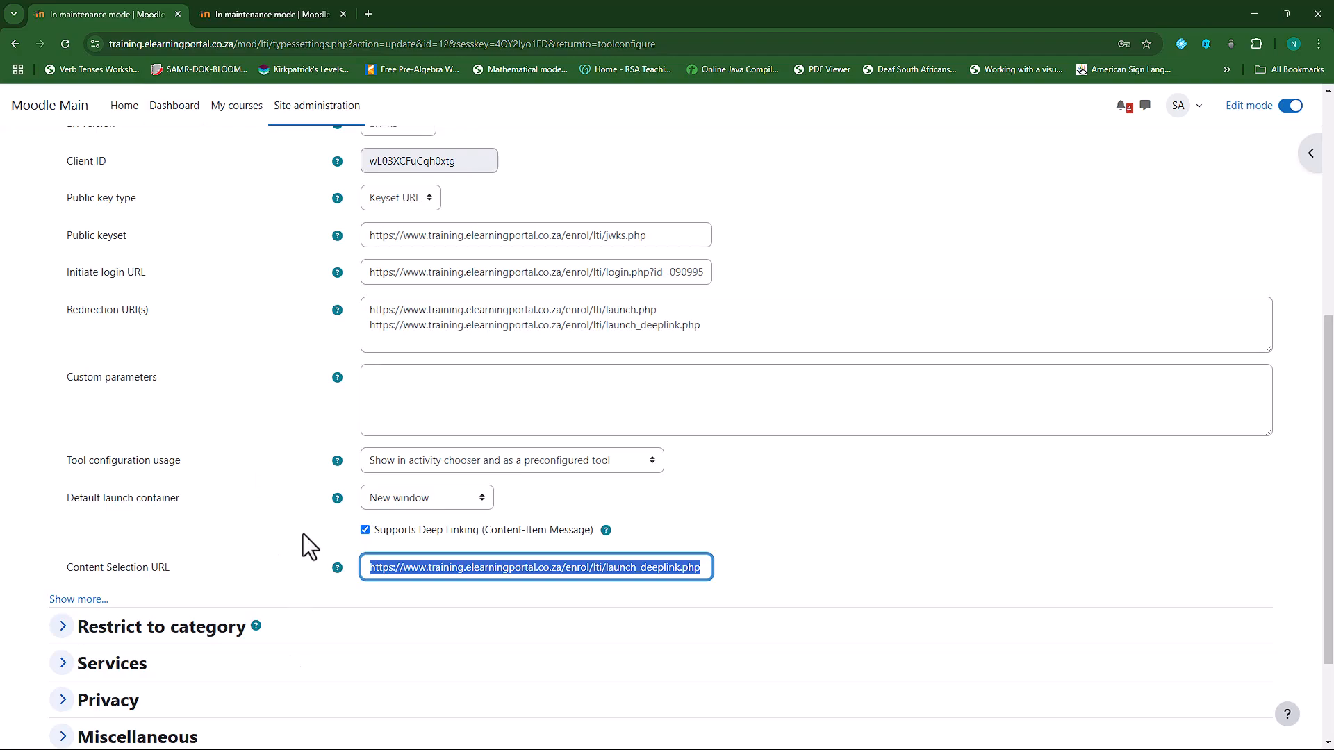
pyautogui.click(284, 8)
pyautogui.scroll(-7, 281, 507)
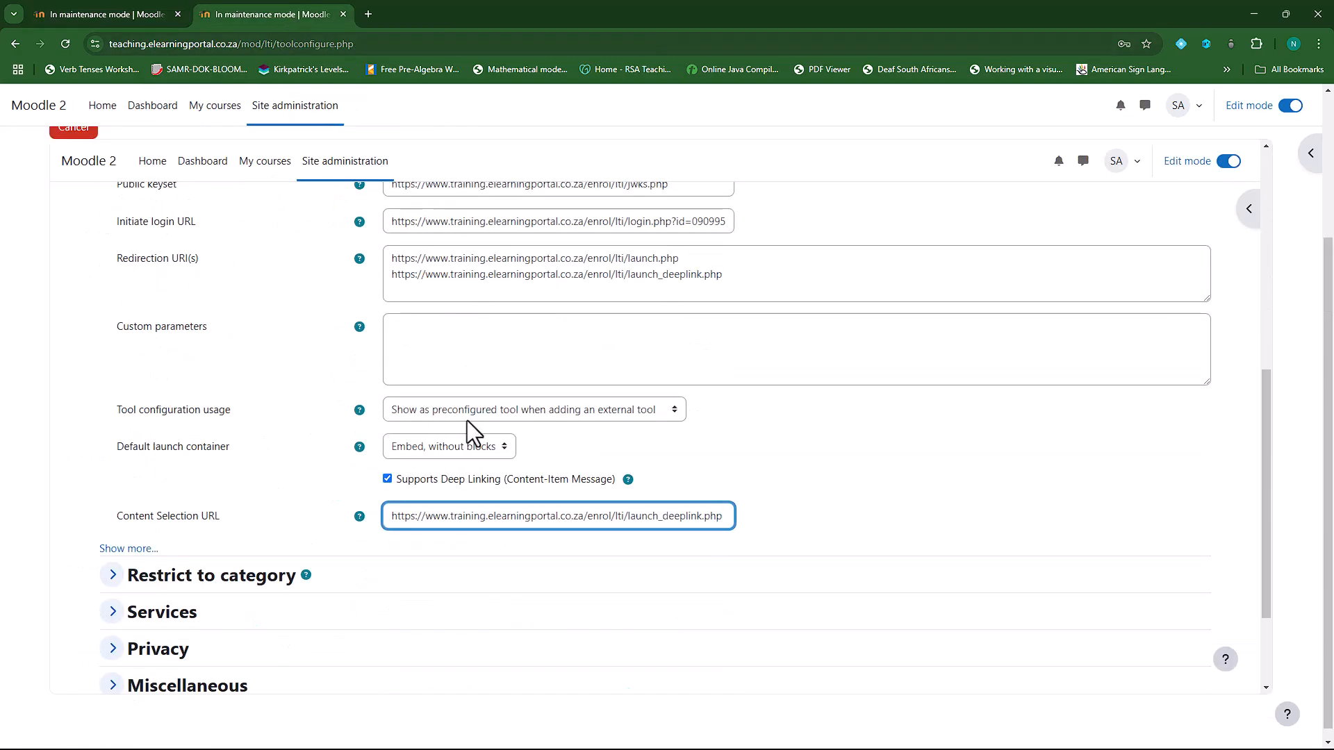
pyautogui.click(672, 410)
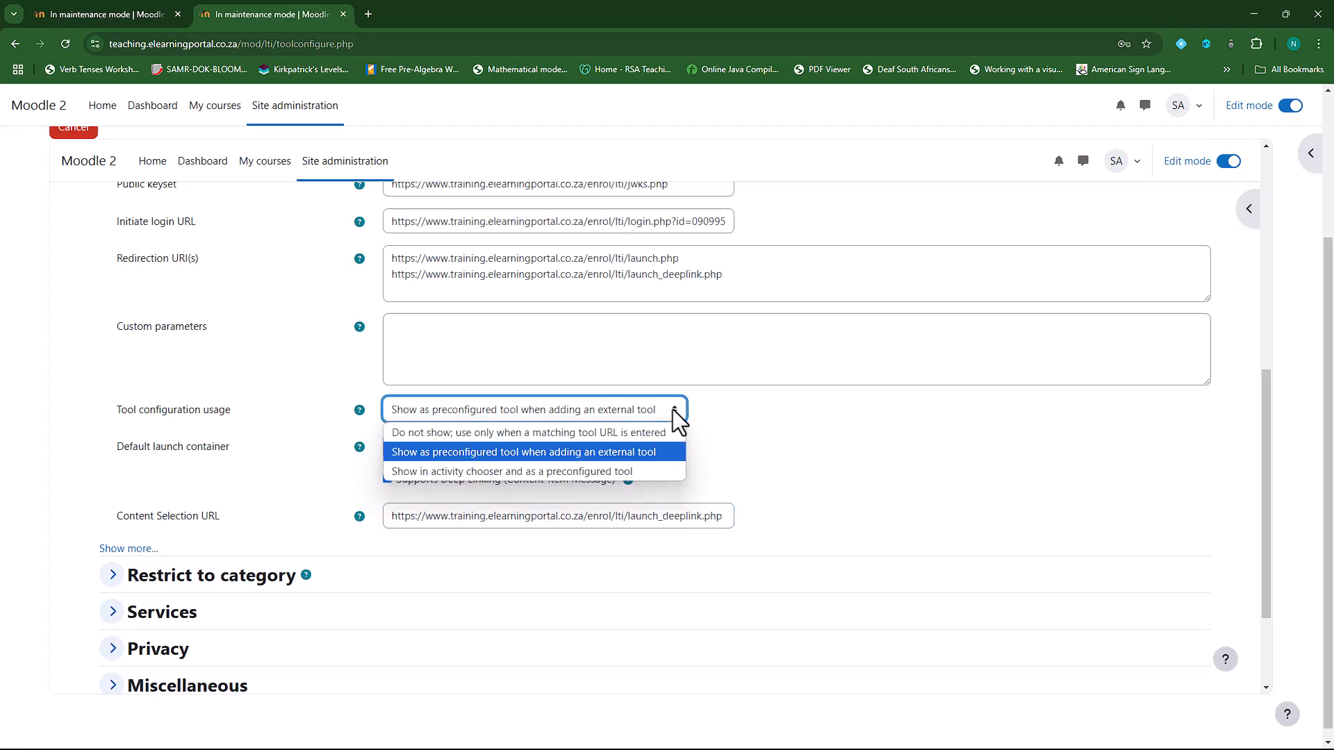
pyautogui.click(610, 471)
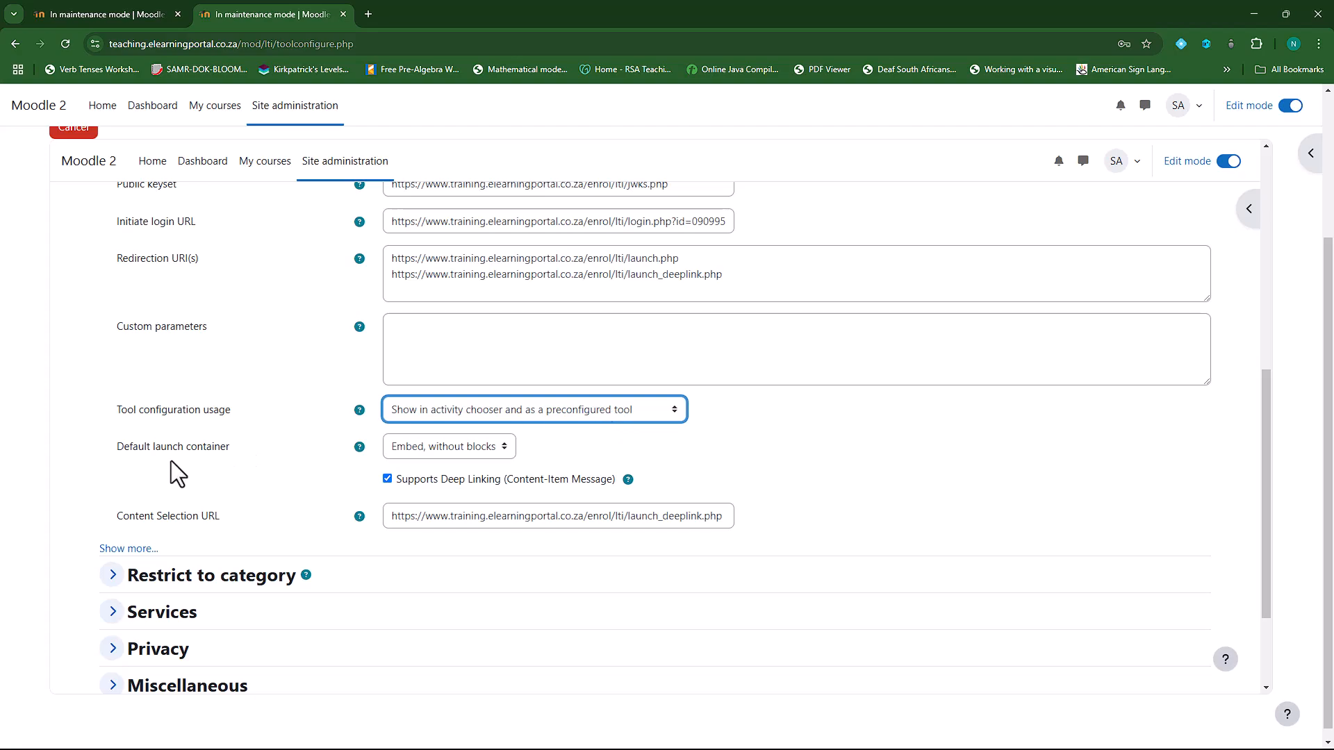
pyautogui.click(504, 447)
pyautogui.click(470, 527)
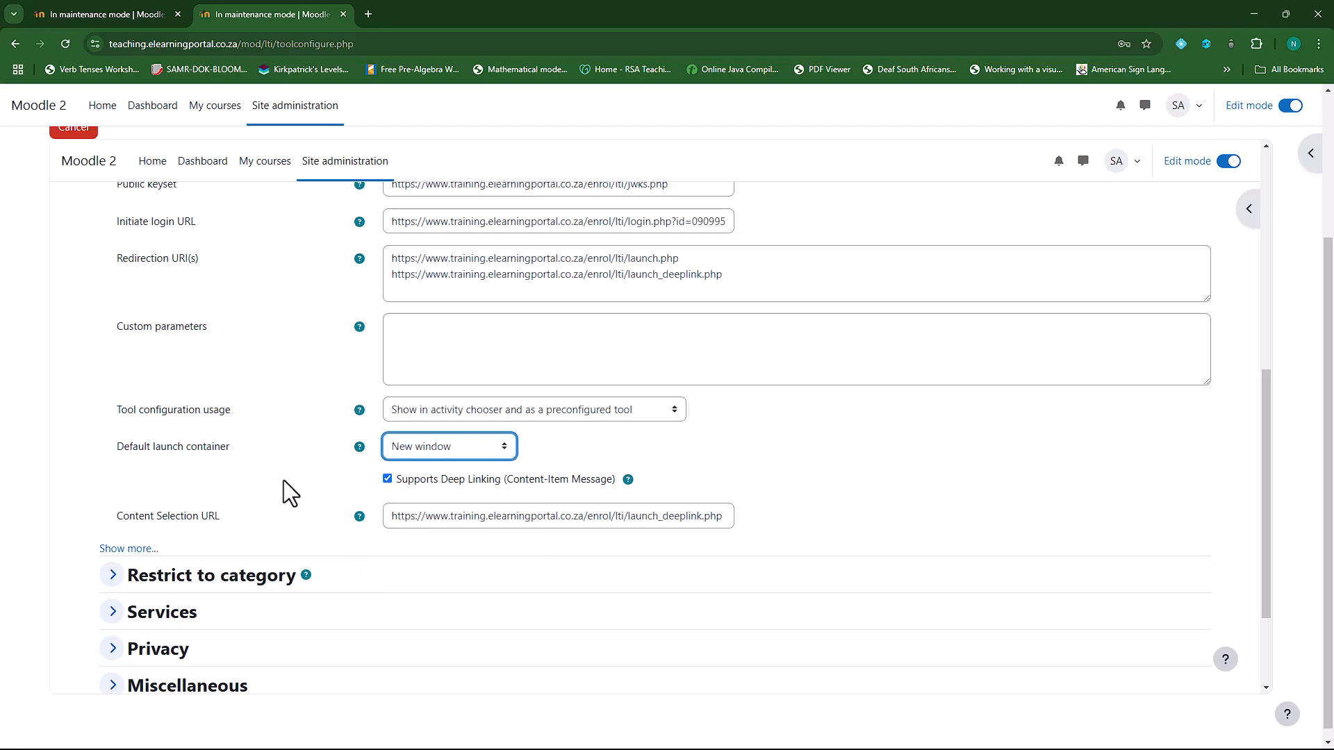
# Step: Check the category restriction options of the new tool on Moodle 2
pyautogui.scroll(-1, 288, 487)
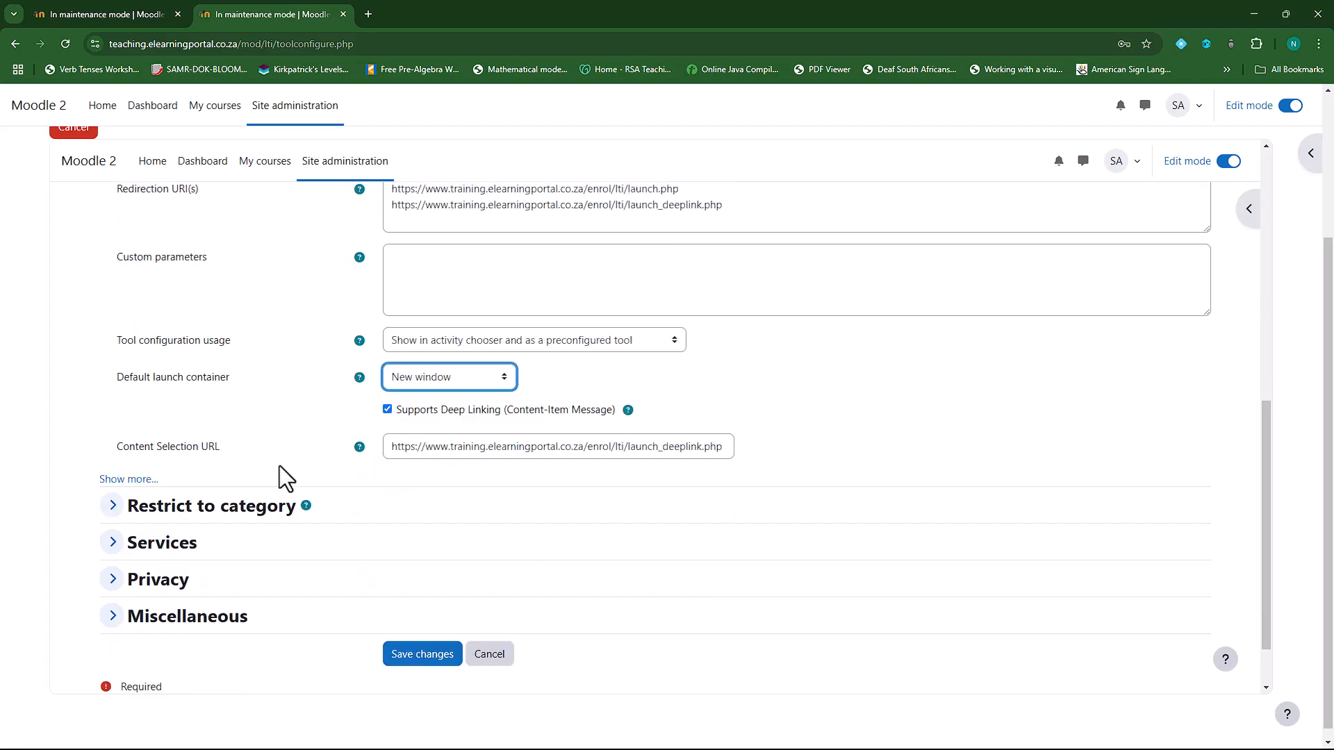
pyautogui.click(113, 510)
pyautogui.click(112, 508)
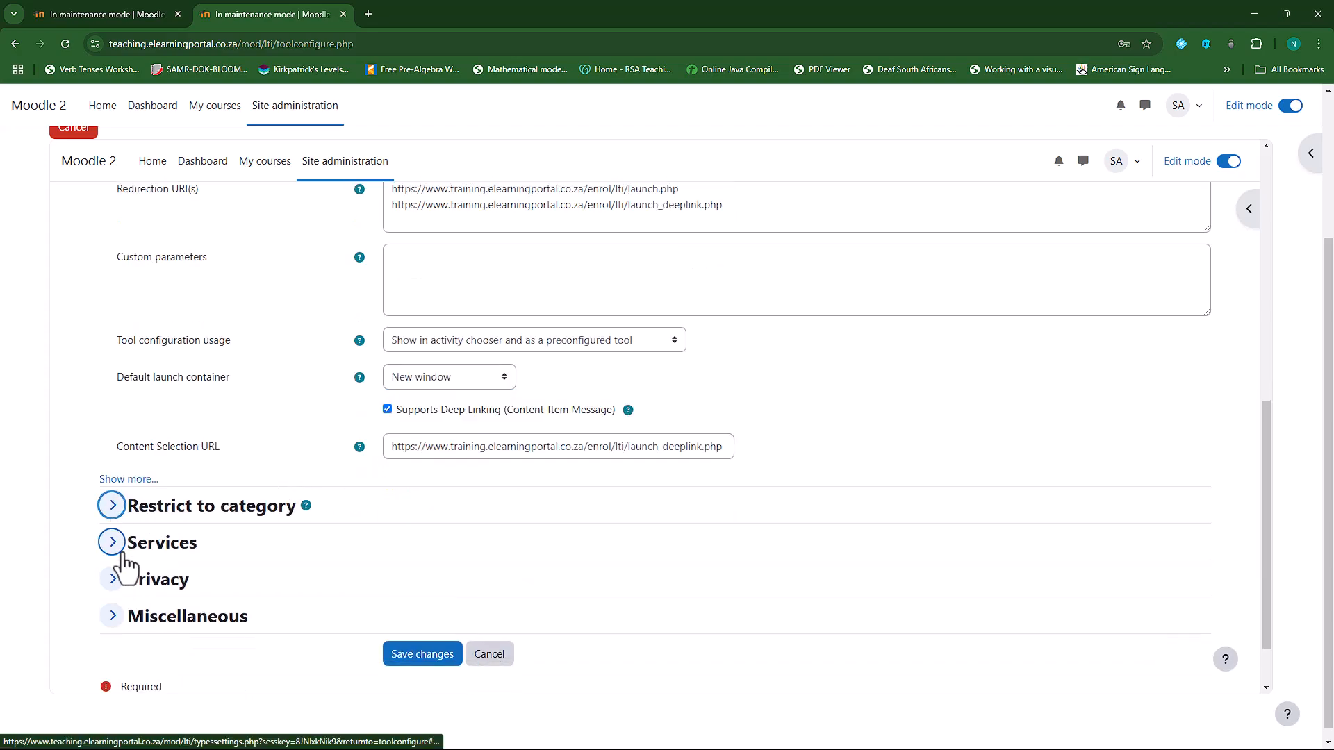
pyautogui.click(112, 509)
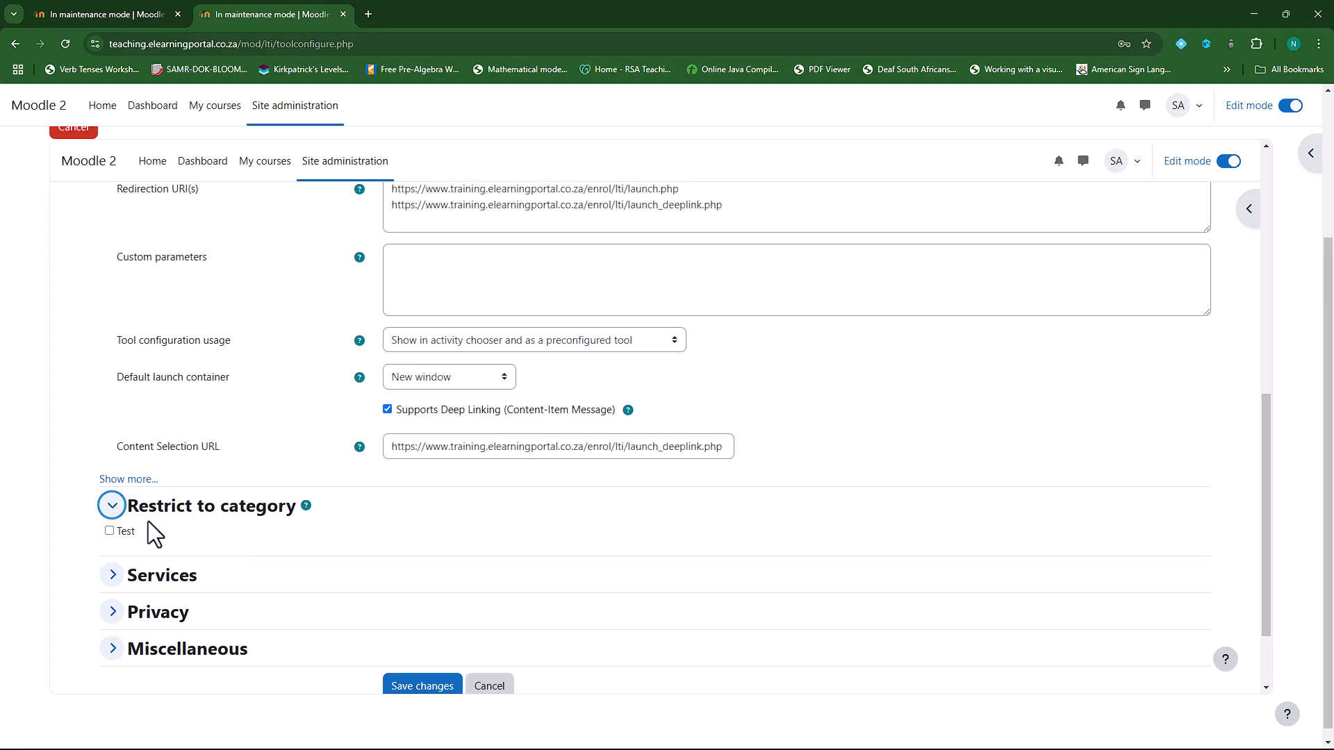
# Step: Configure the tool's services: grade sync only for Assignment and Grade Services, retrieve members' information as per privacy settings, and Use this service for Tool Settings
pyautogui.click(115, 546)
pyautogui.scroll(-3, 477, 459)
pyautogui.click(543, 387)
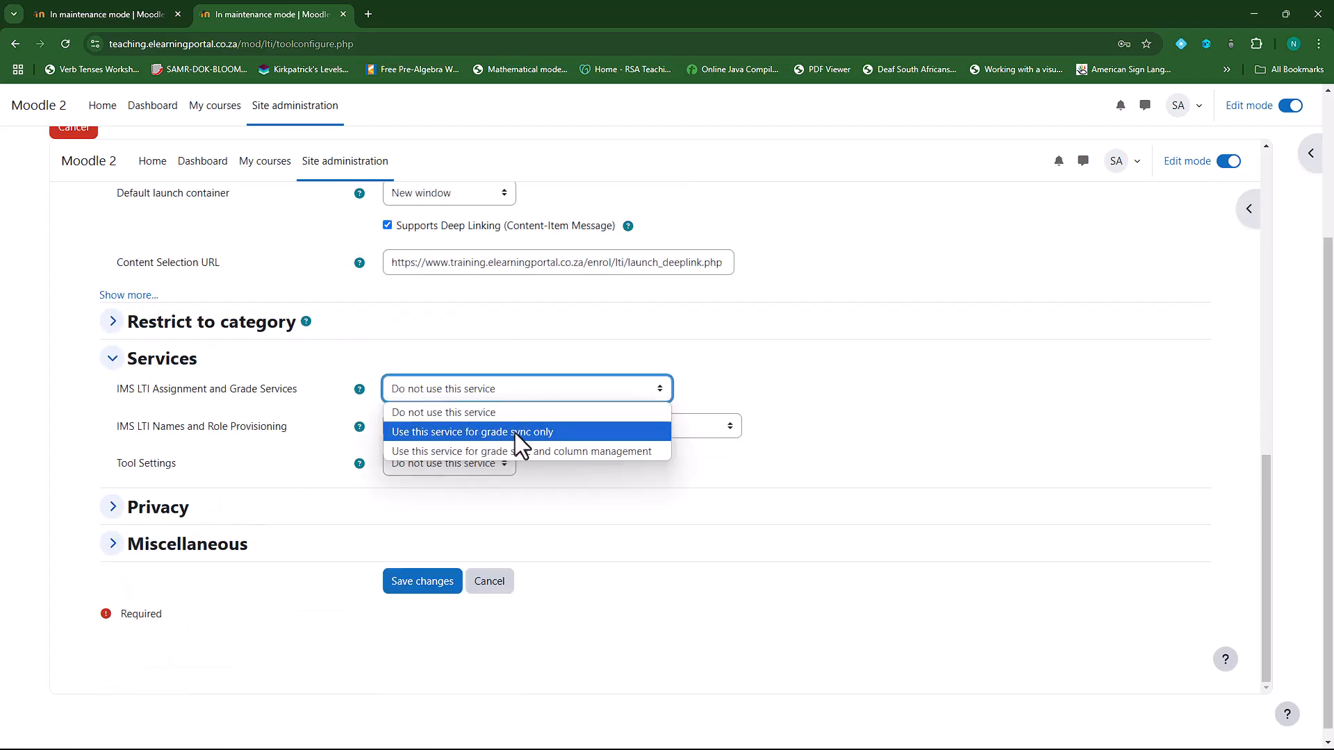
pyautogui.click(515, 436)
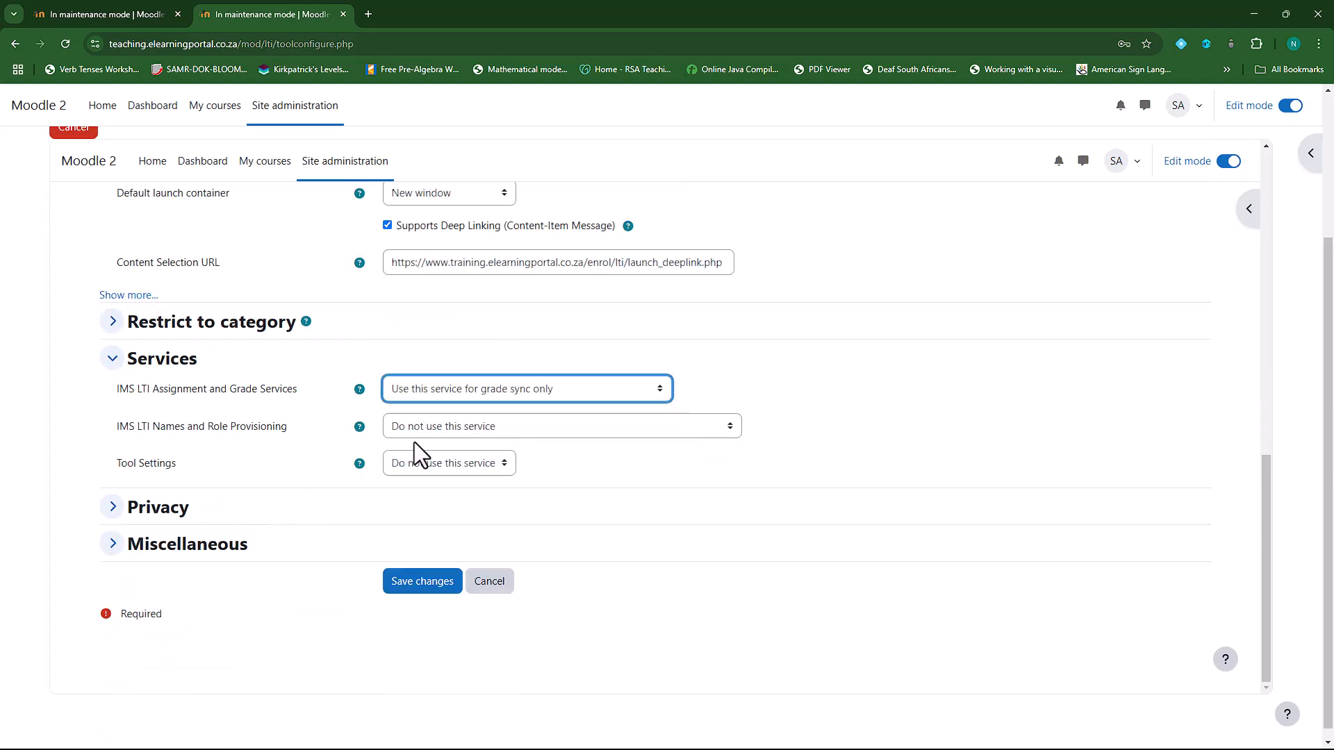
pyautogui.click(537, 425)
pyautogui.click(526, 467)
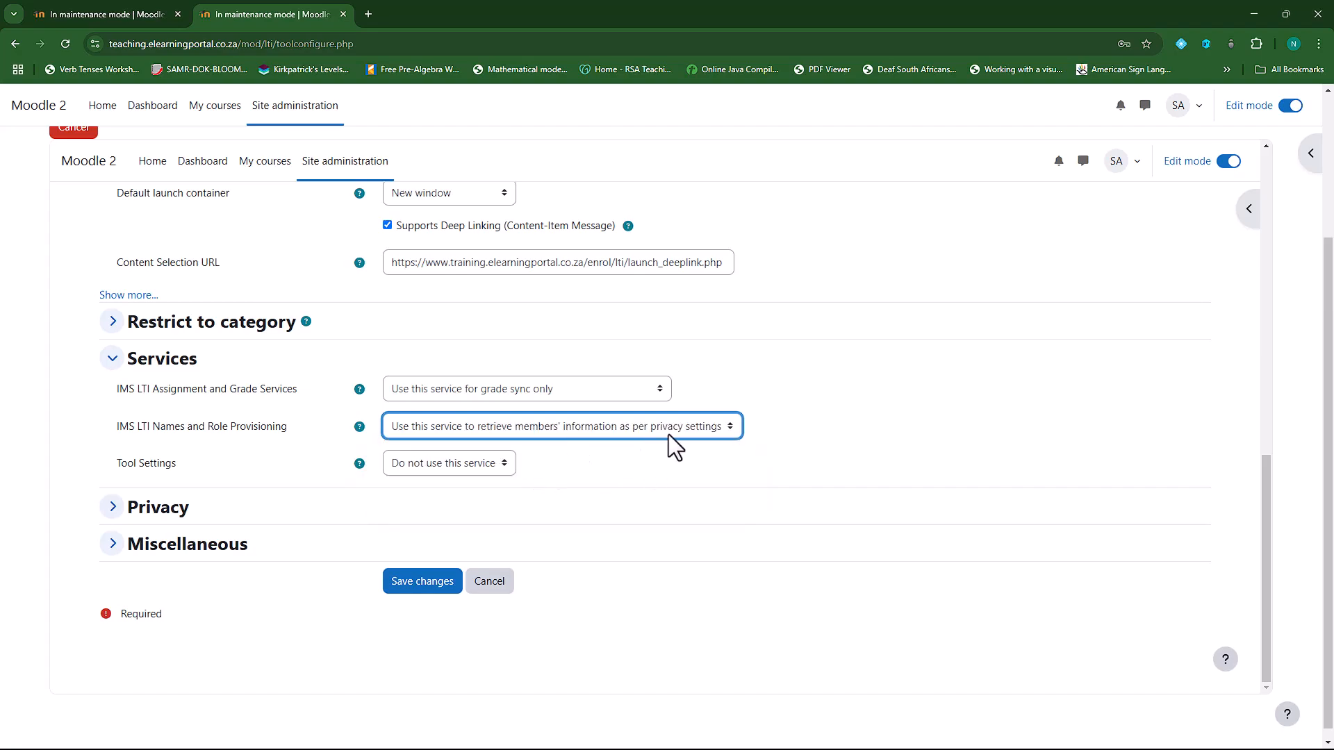
pyautogui.click(474, 465)
pyautogui.click(454, 506)
# Step: Set the tool's privacy options for sharing the launcher's name, sharing the launcher's email and accepting grades to Always
pyautogui.click(111, 518)
pyautogui.scroll(-2, 250, 479)
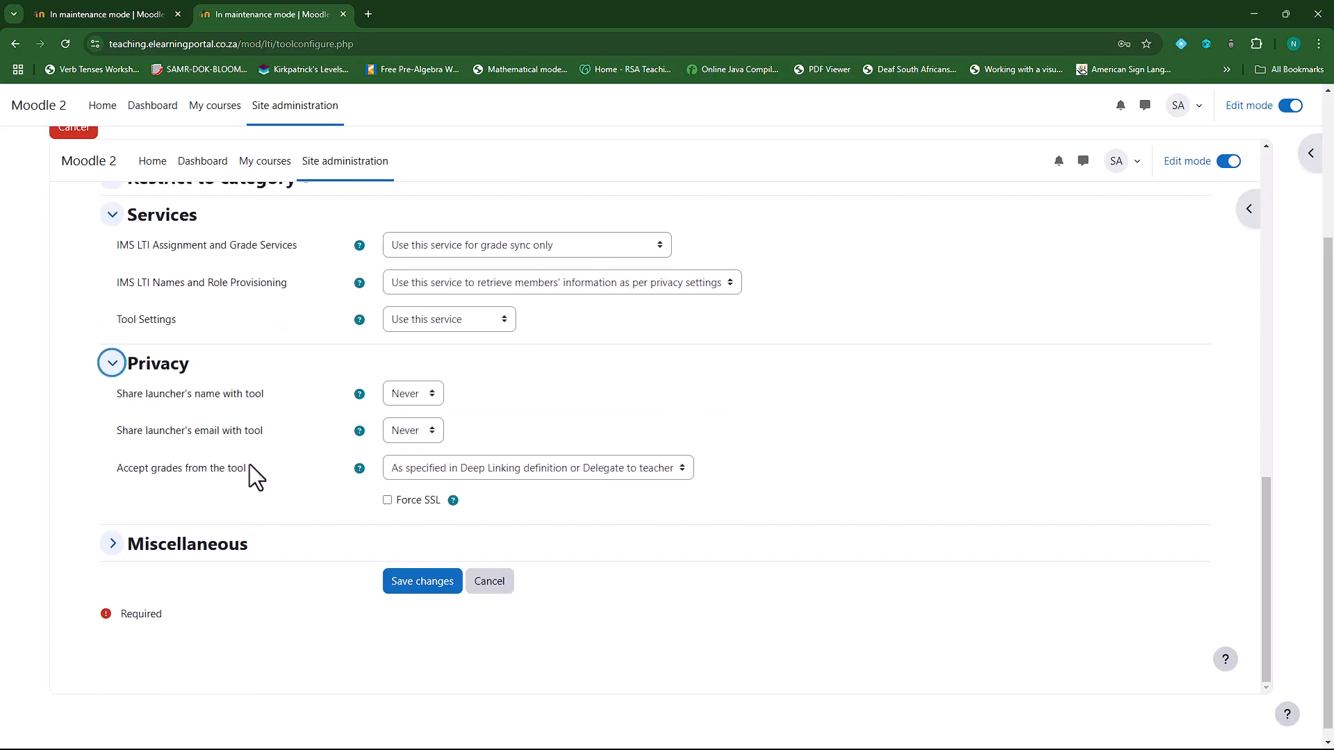
pyautogui.click(431, 394)
pyautogui.click(430, 435)
pyautogui.click(432, 431)
pyautogui.click(435, 471)
pyautogui.click(501, 472)
pyautogui.click(525, 508)
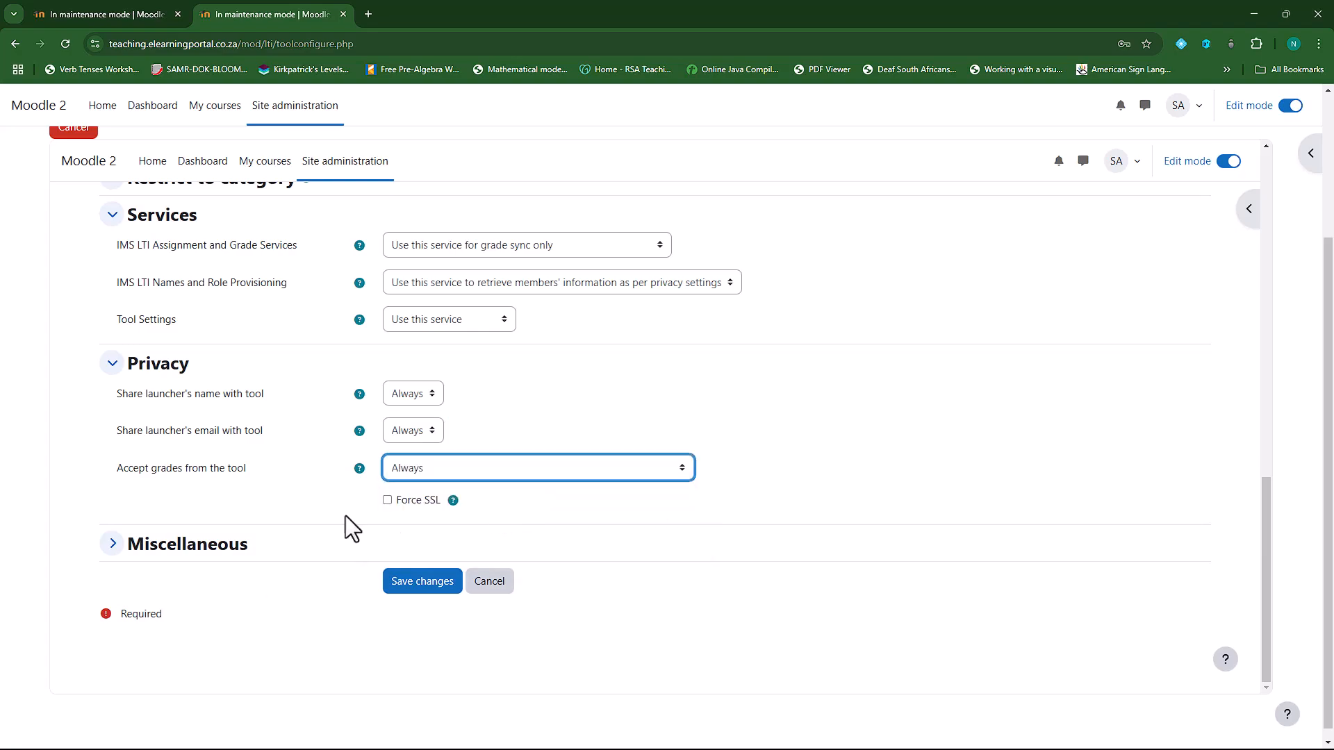
# Step: Review the completed Moodle Main tool configuration on Moodle 2 and save it
pyautogui.scroll(10, 250, 642)
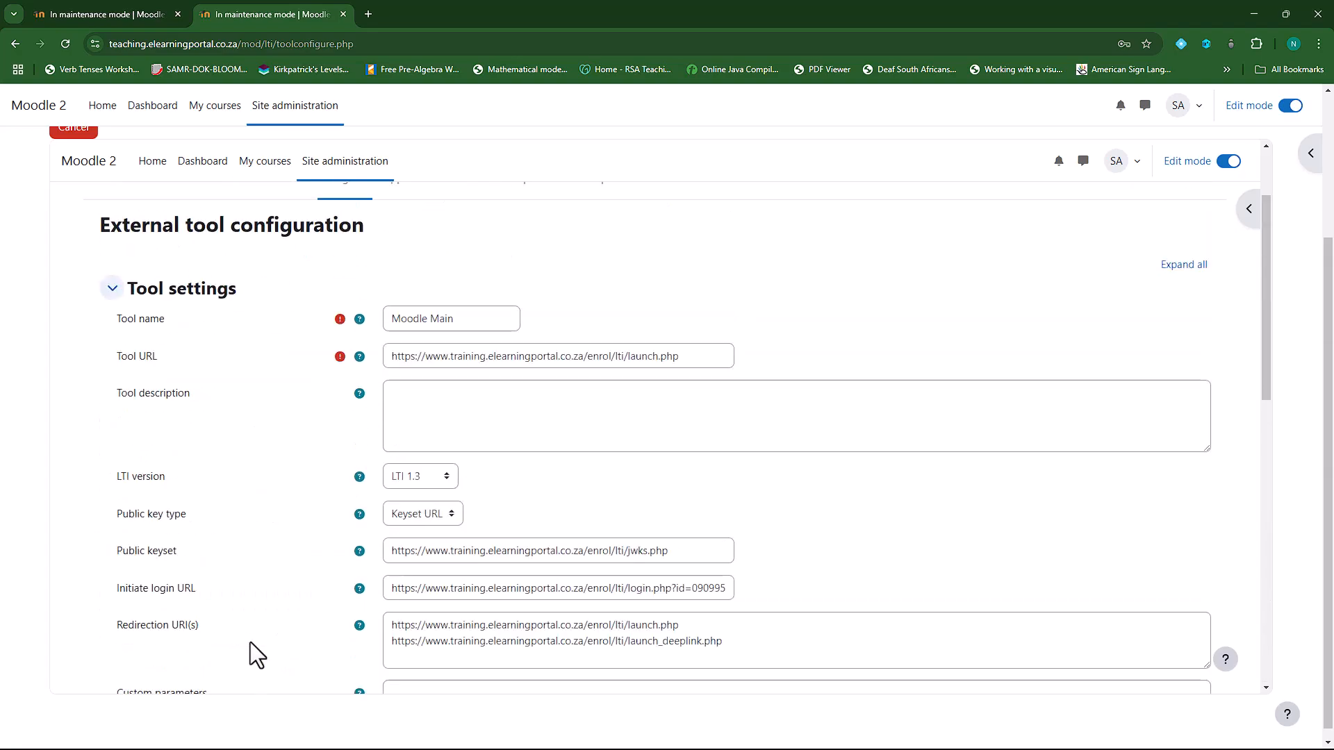
pyautogui.scroll(-10, 309, 531)
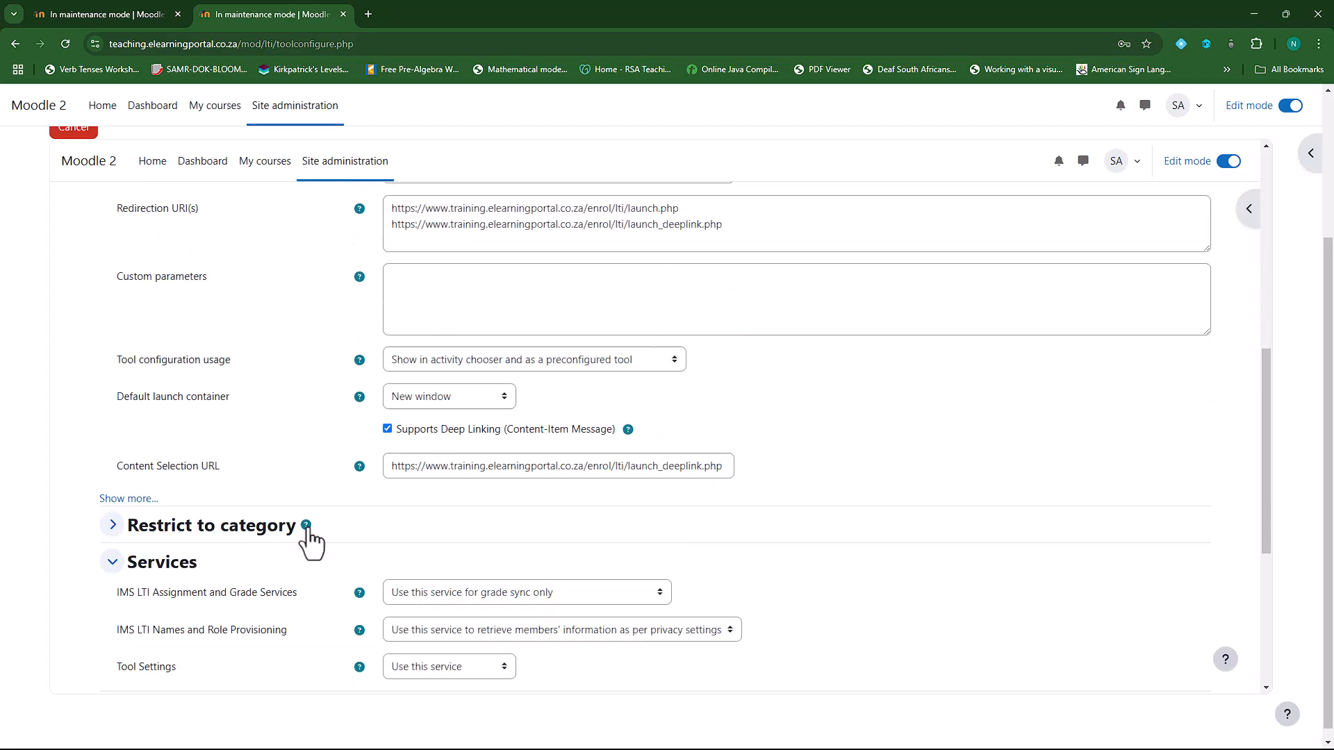
pyautogui.click(428, 589)
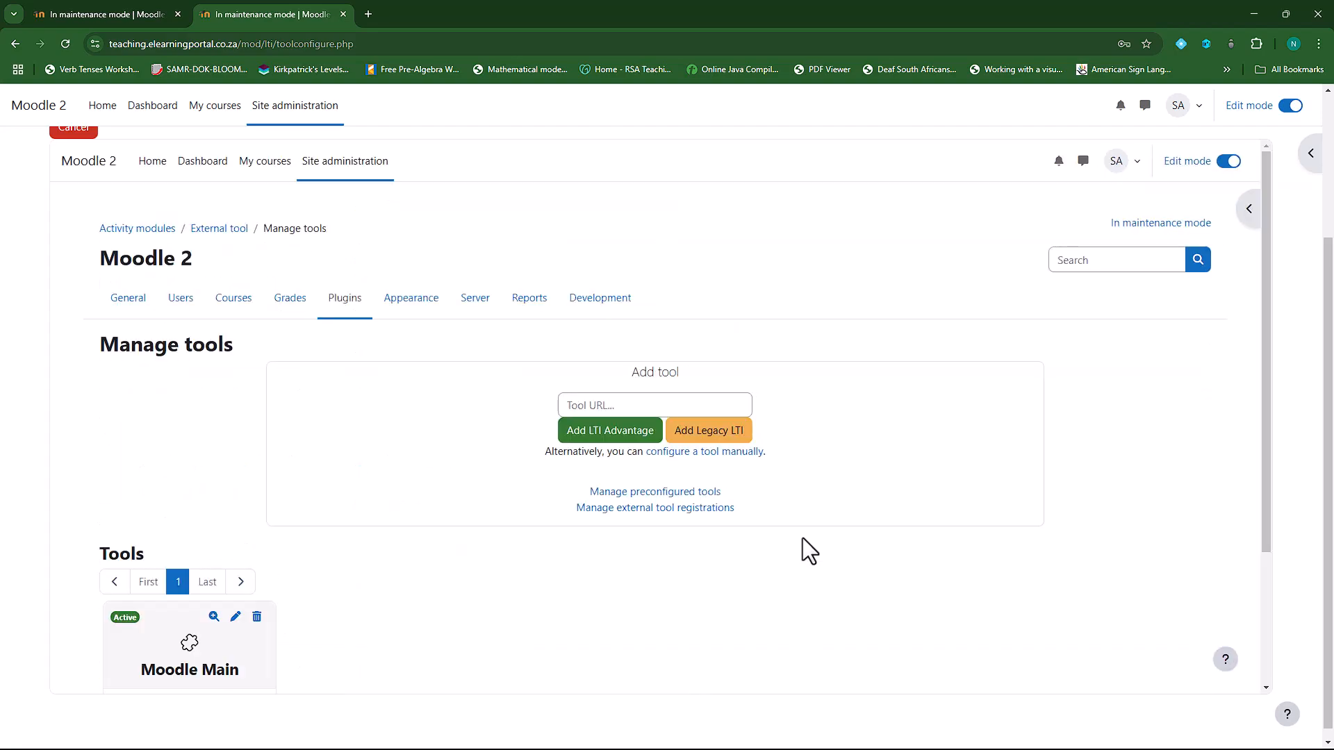
pyautogui.scroll(-3, 189, 447)
# Step: Save the external tool configuration on Moodle Main and return to its Manage tools page
pyautogui.click(140, 12)
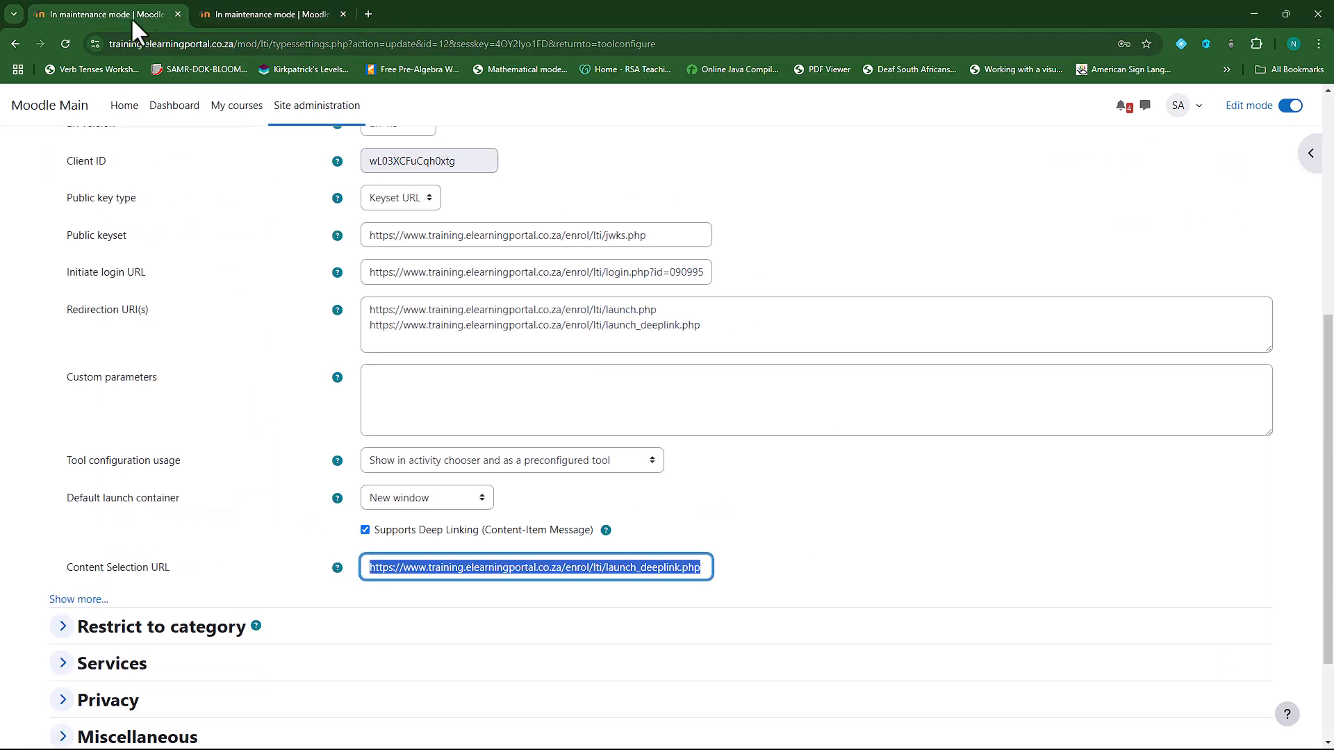
pyautogui.scroll(-2, 317, 599)
pyautogui.click(433, 642)
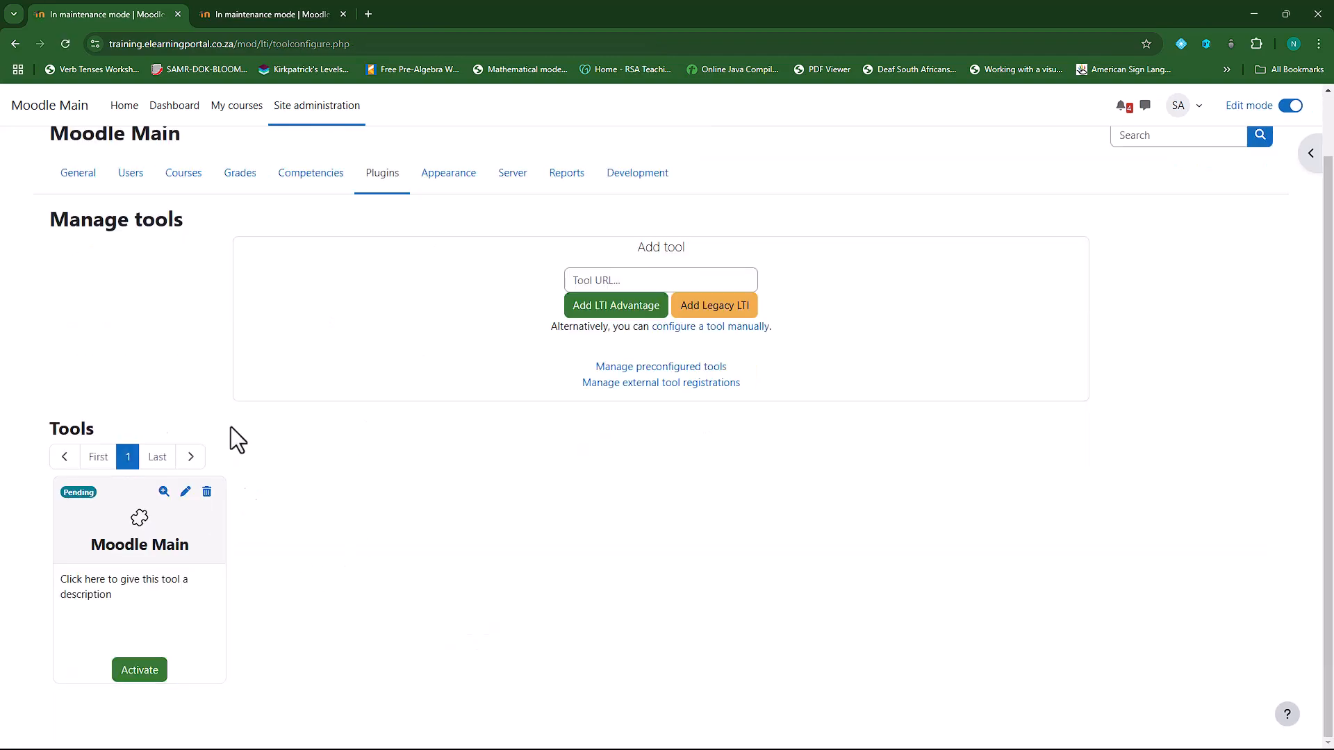
# Step: On Moodle 2, open the Moodle Main registration under Publish as LTI tool and examine its platform details
pyautogui.click(281, 10)
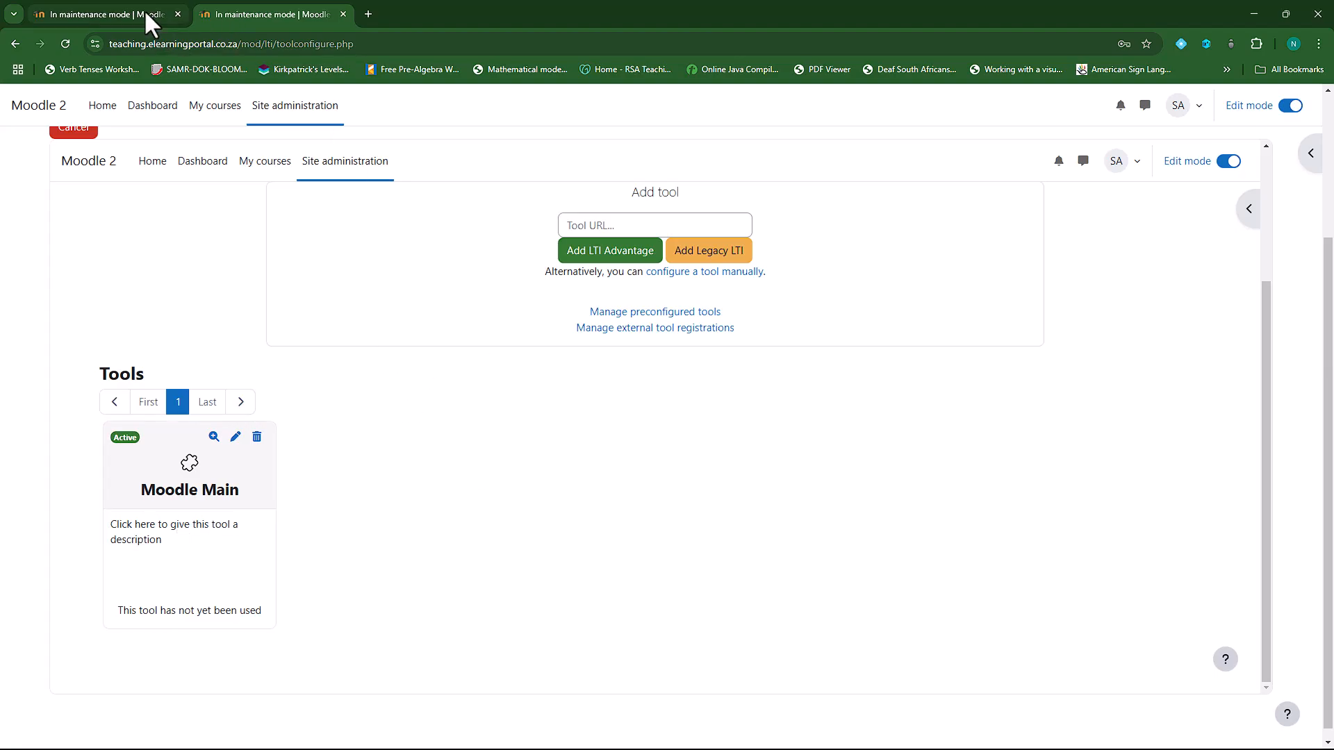
pyautogui.scroll(3, 356, 290)
pyautogui.click(348, 303)
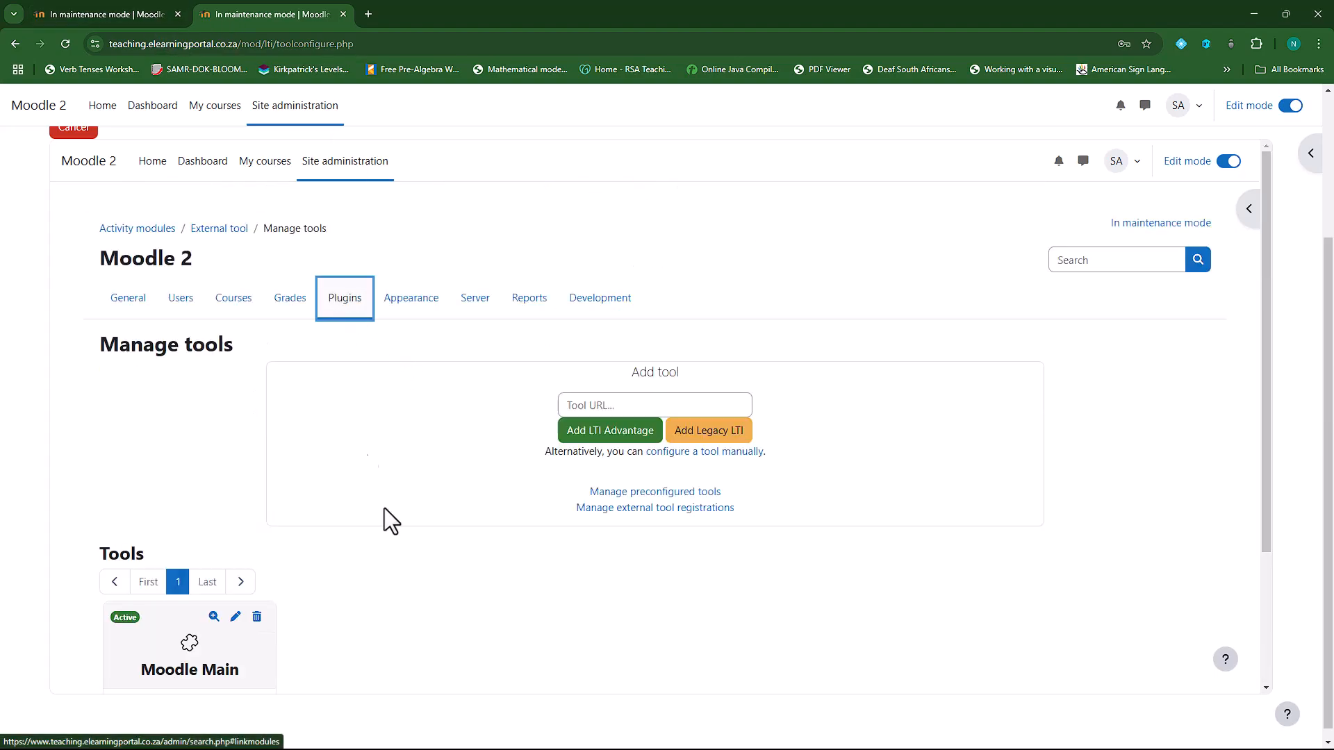
pyautogui.scroll(-12, 387, 510)
pyautogui.scroll(-20, 391, 514)
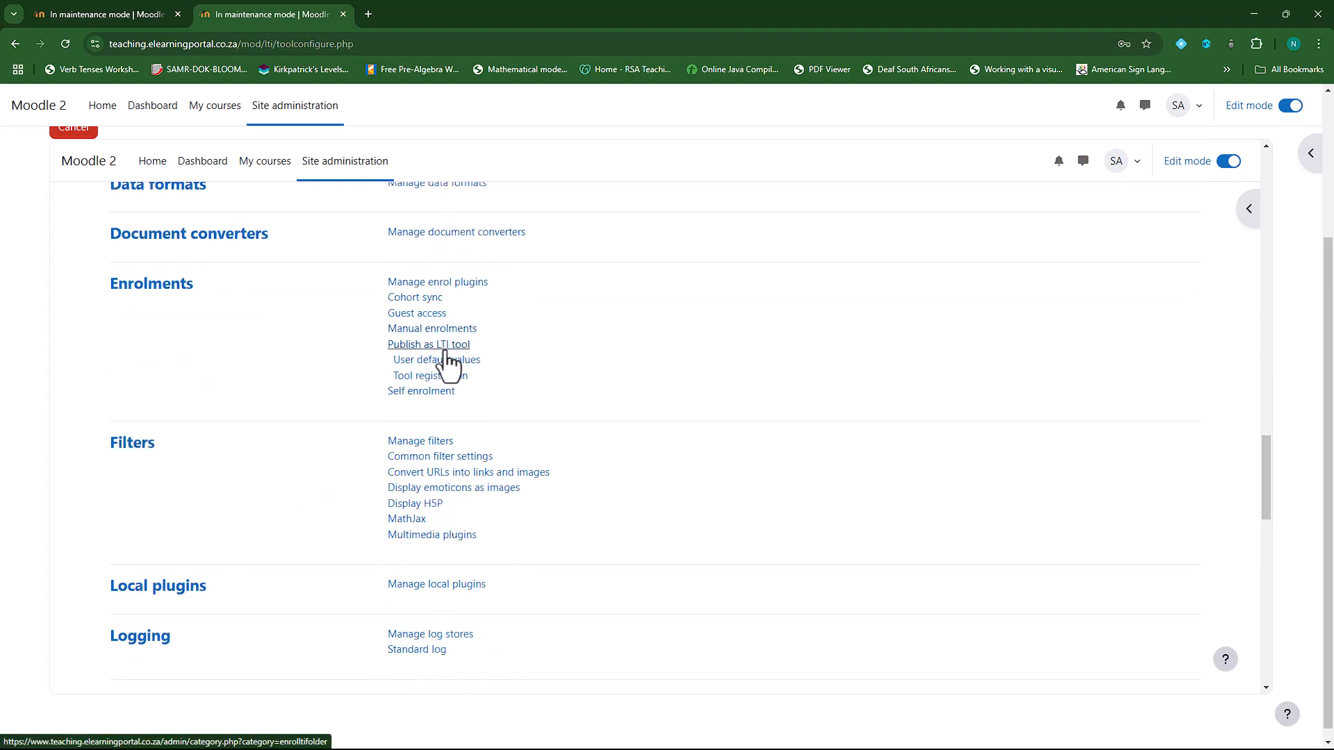
pyautogui.click(429, 345)
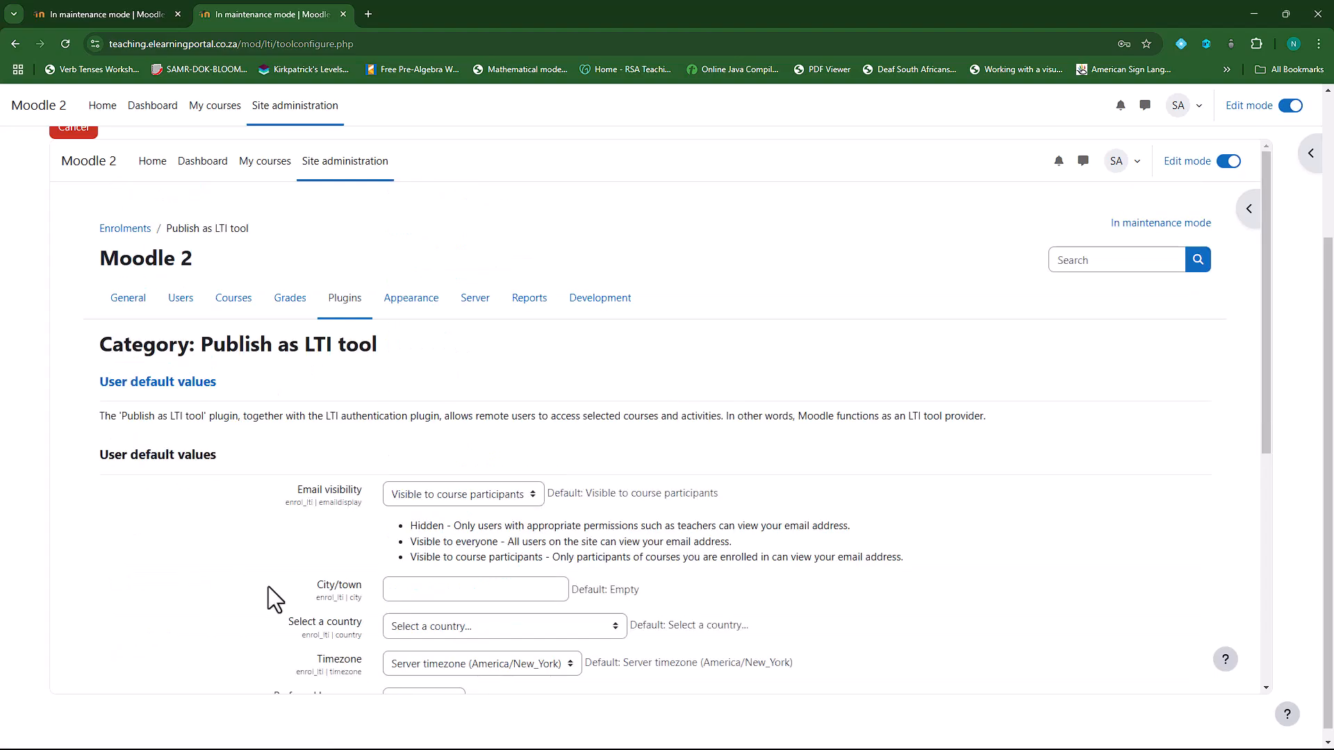
pyautogui.scroll(-10, 269, 585)
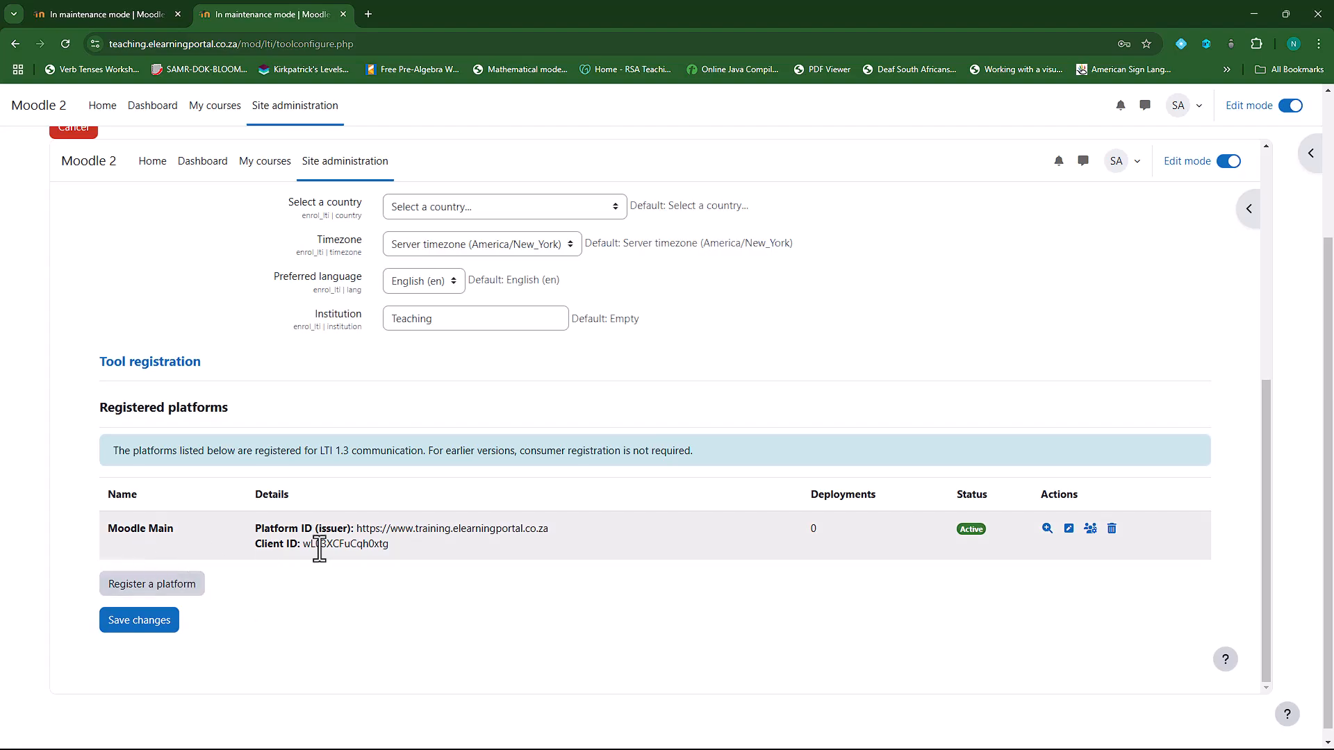
pyautogui.click(1045, 530)
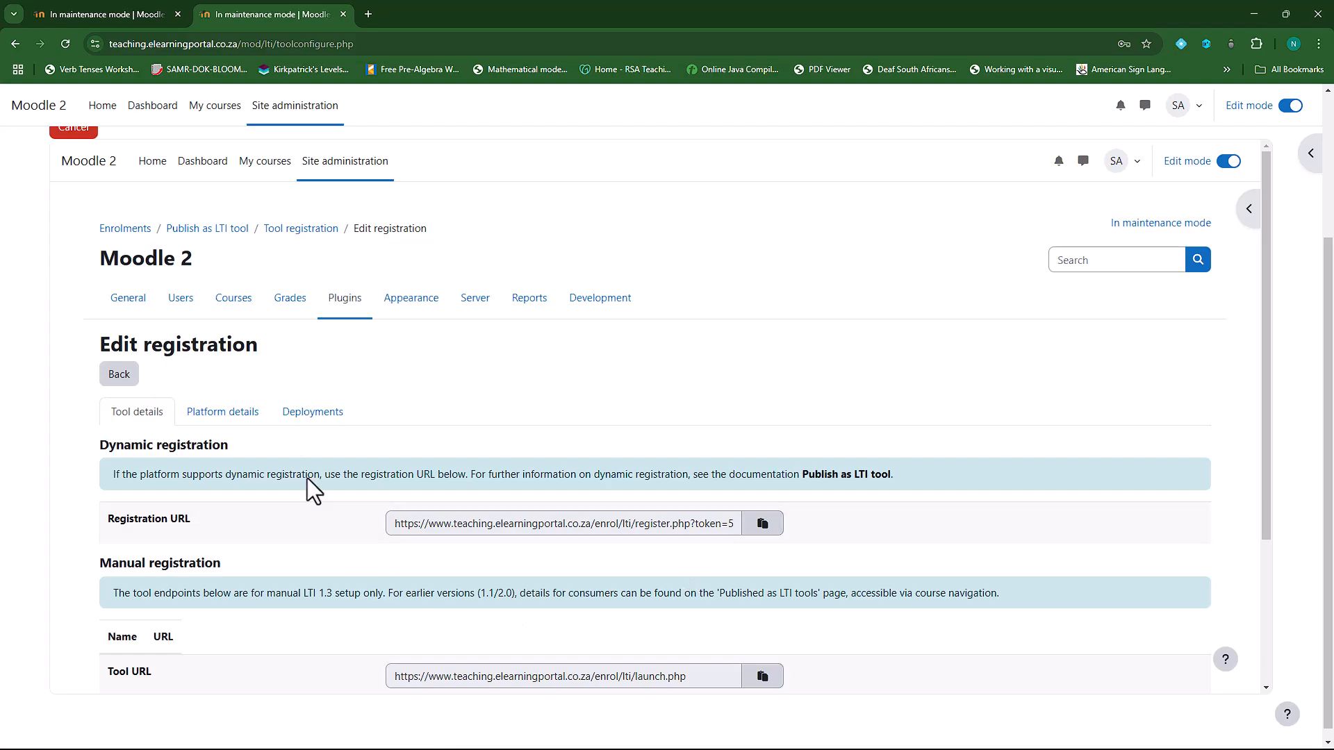
pyautogui.click(236, 417)
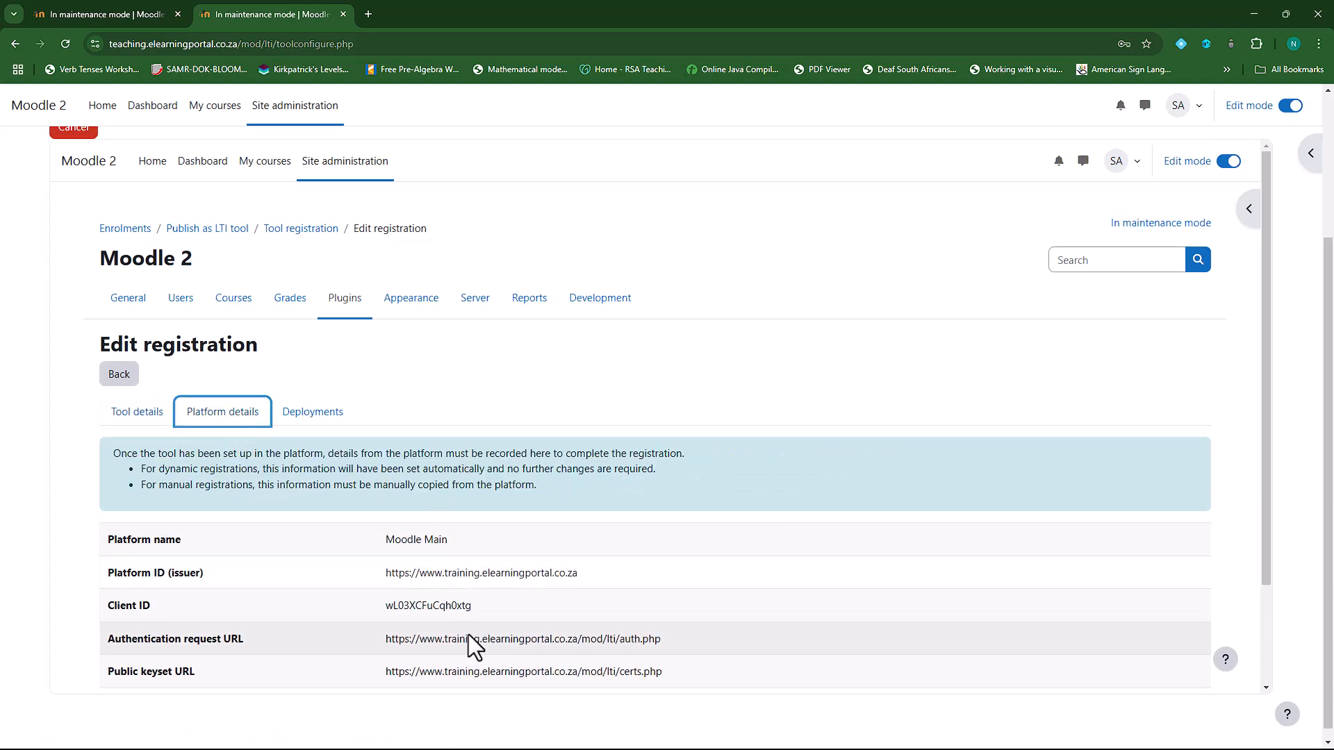
pyautogui.scroll(-2, 453, 634)
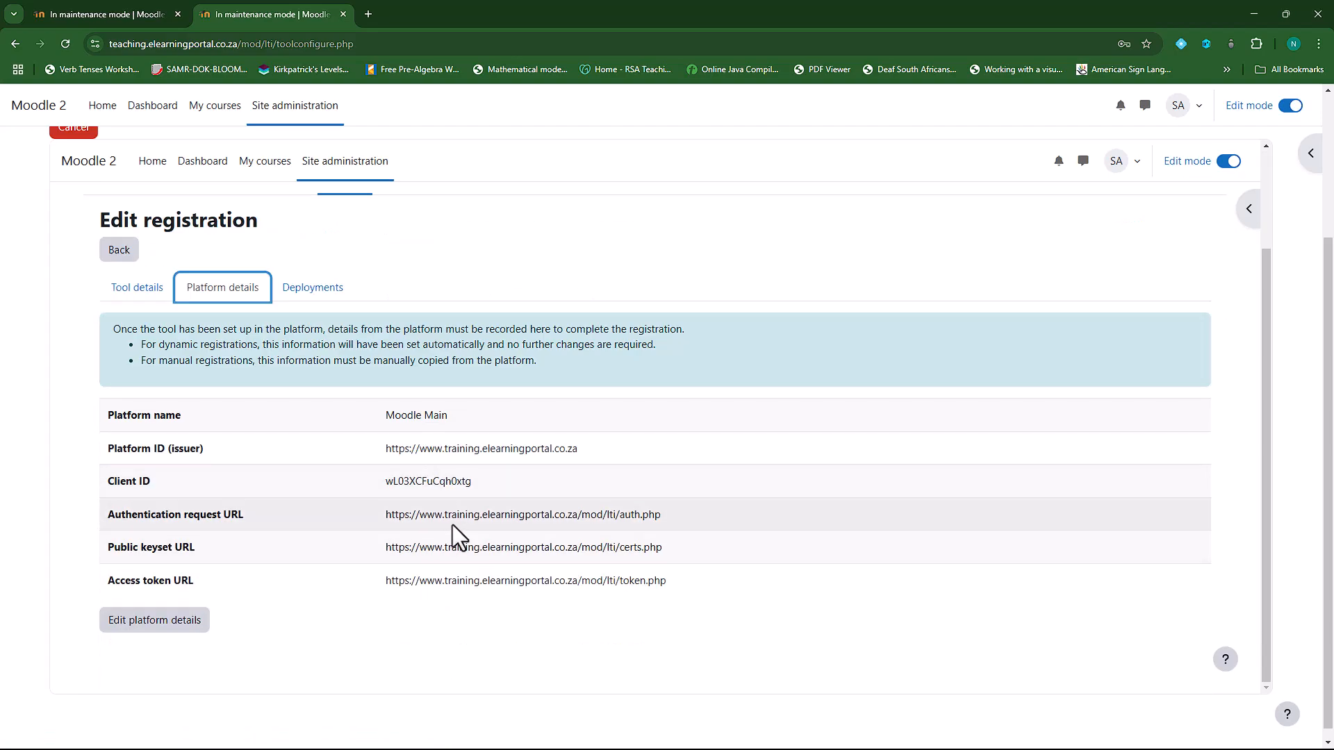
# Step: On Moodle Main, open the Moodle 2 registration under Publish as LTI tool and show its platform details
pyautogui.click(129, 11)
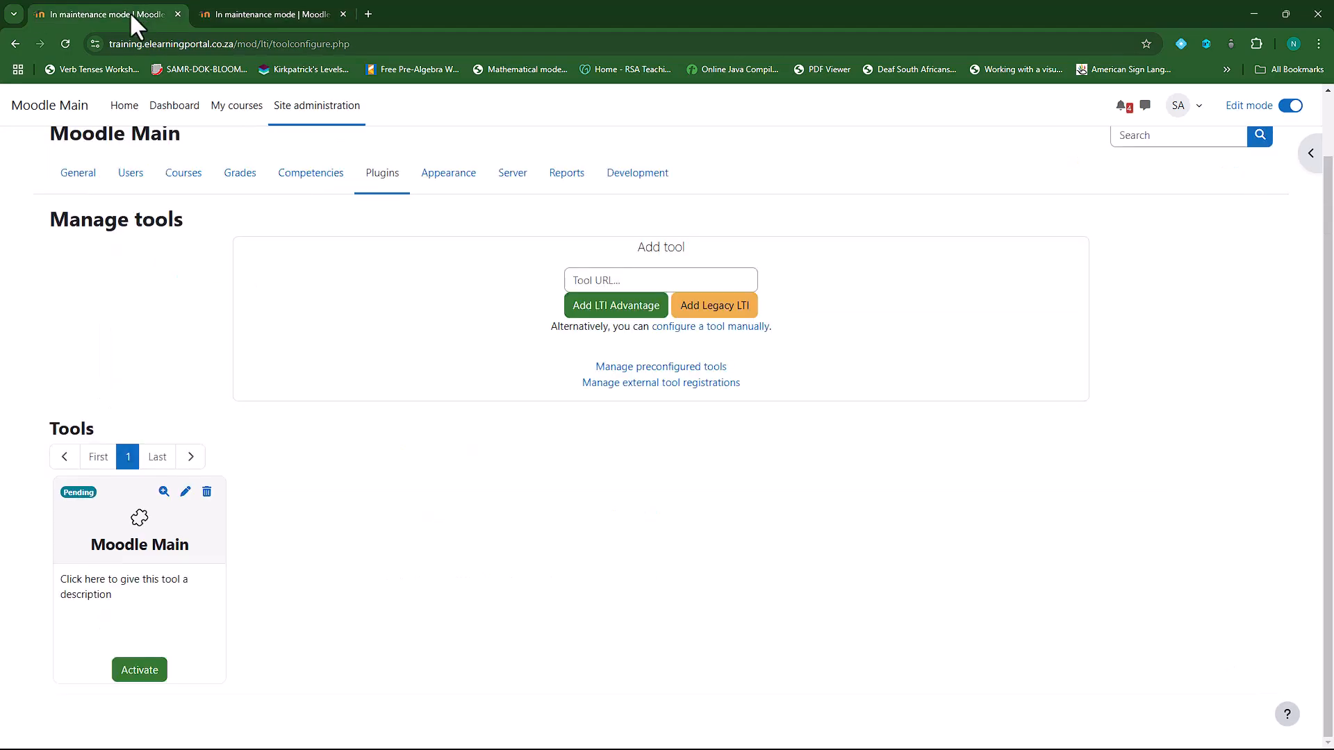
pyautogui.click(381, 182)
pyautogui.scroll(-5, 379, 493)
pyautogui.scroll(-8, 379, 493)
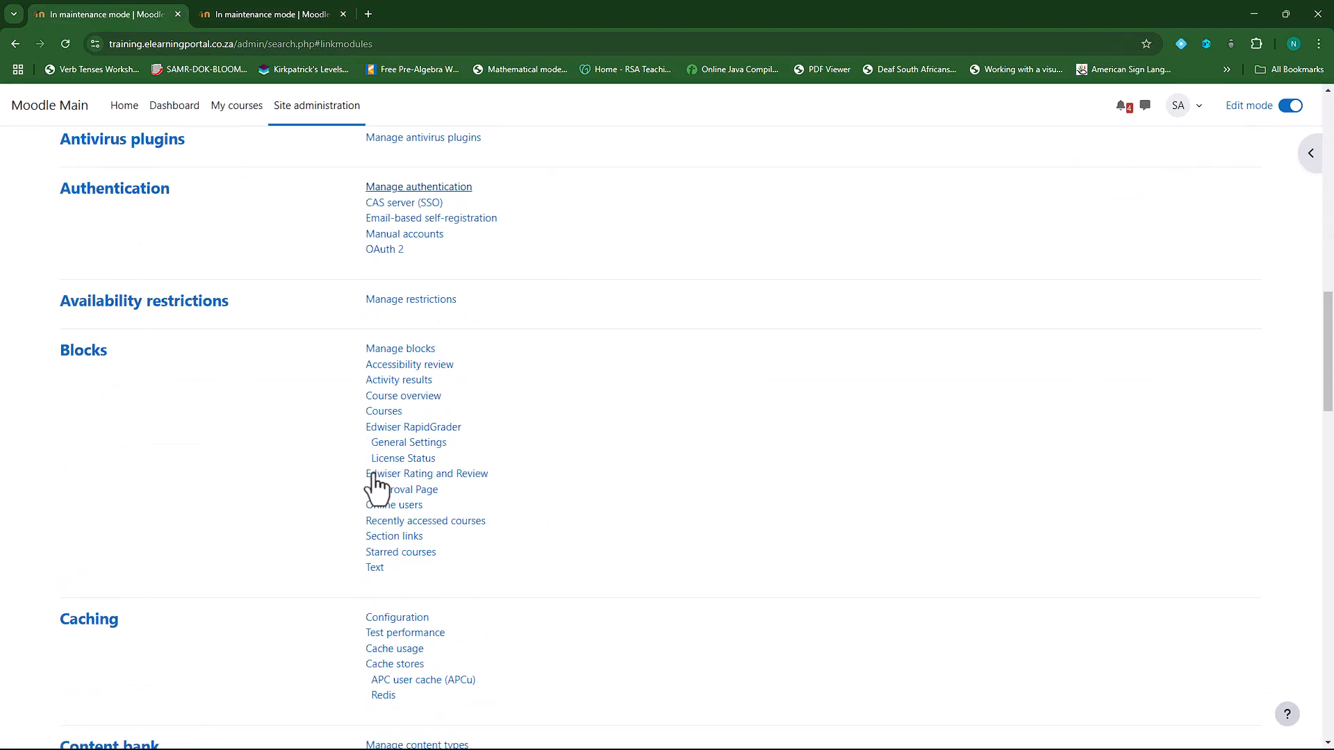
pyautogui.scroll(15, 270, 504)
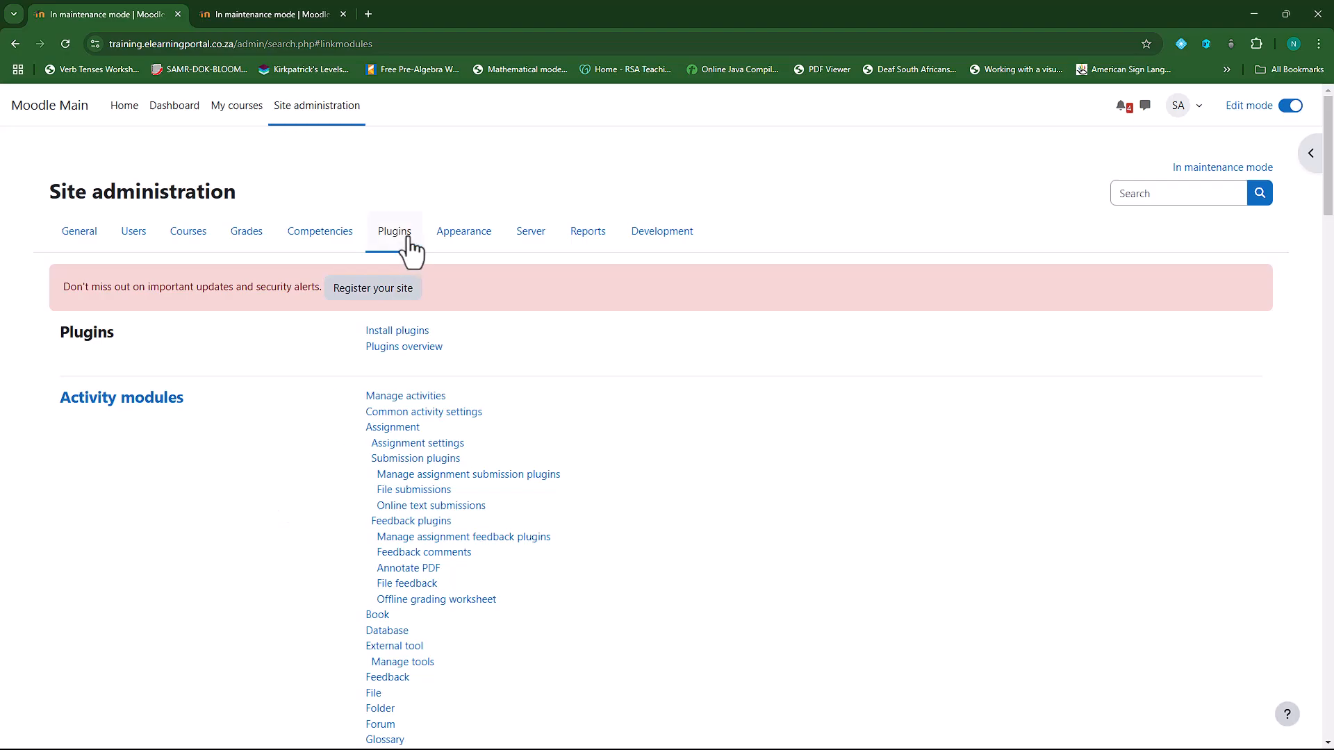
pyautogui.scroll(-10, 268, 545)
pyautogui.scroll(-5, 266, 536)
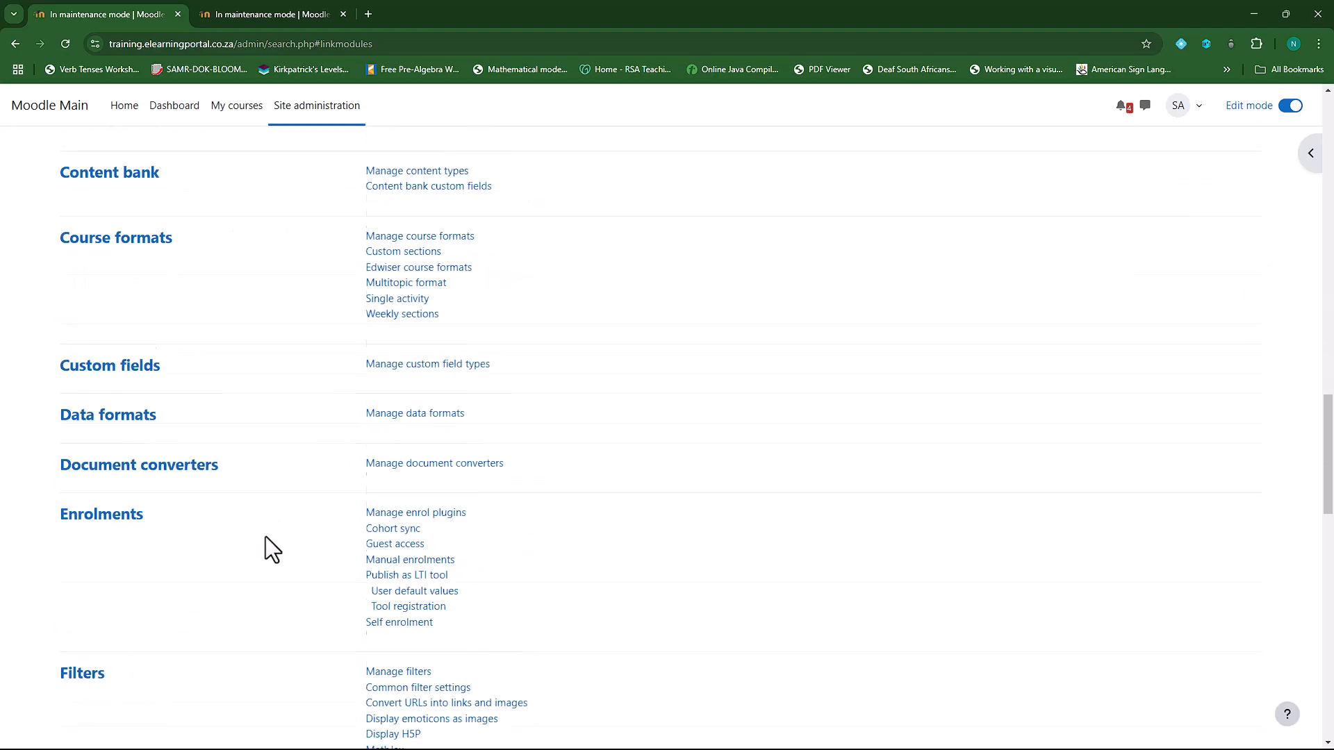
pyautogui.click(410, 436)
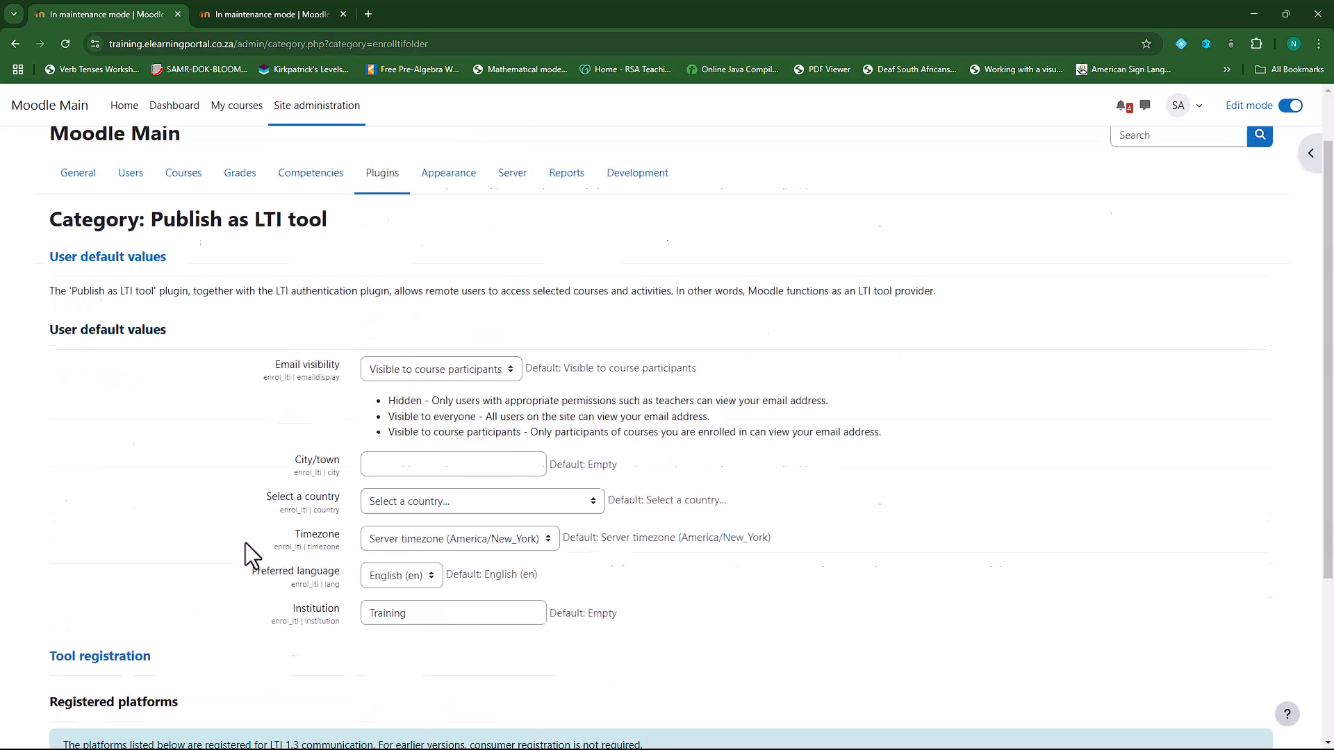
pyautogui.scroll(-5, 222, 549)
pyautogui.click(1084, 587)
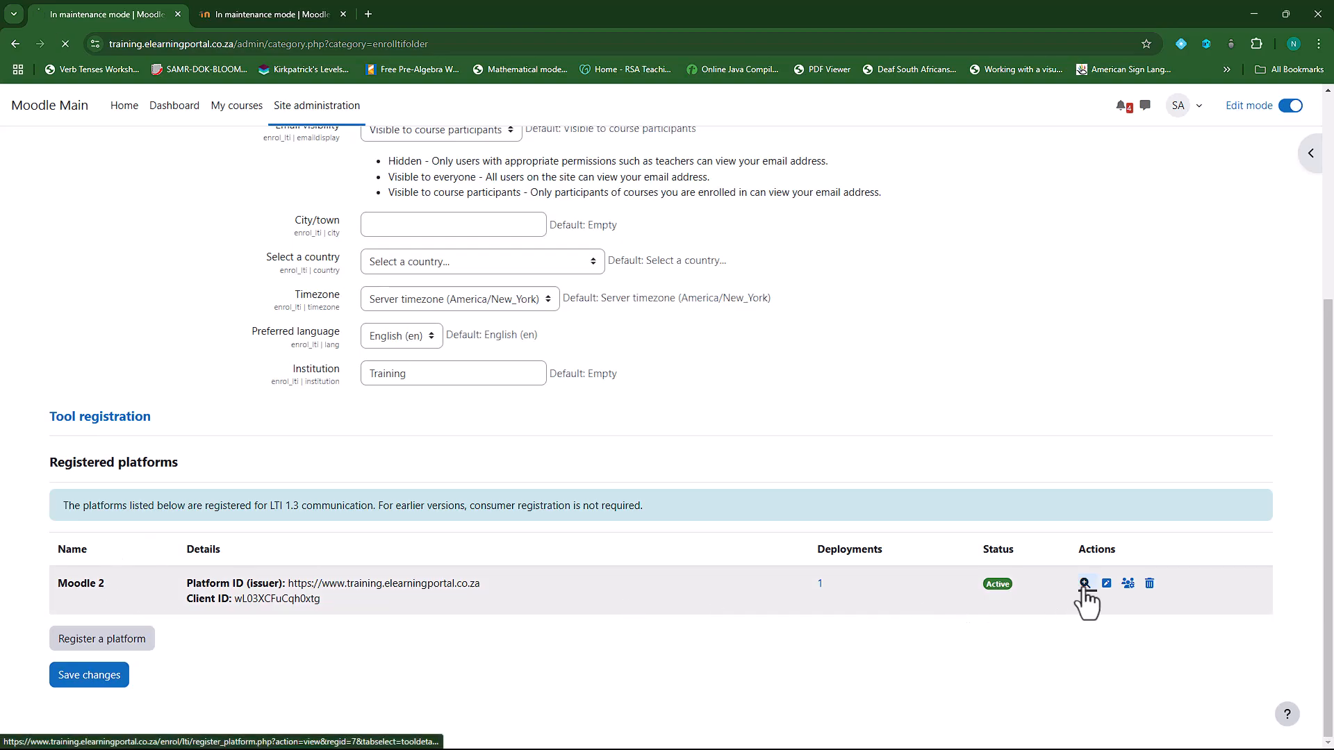
pyautogui.click(188, 370)
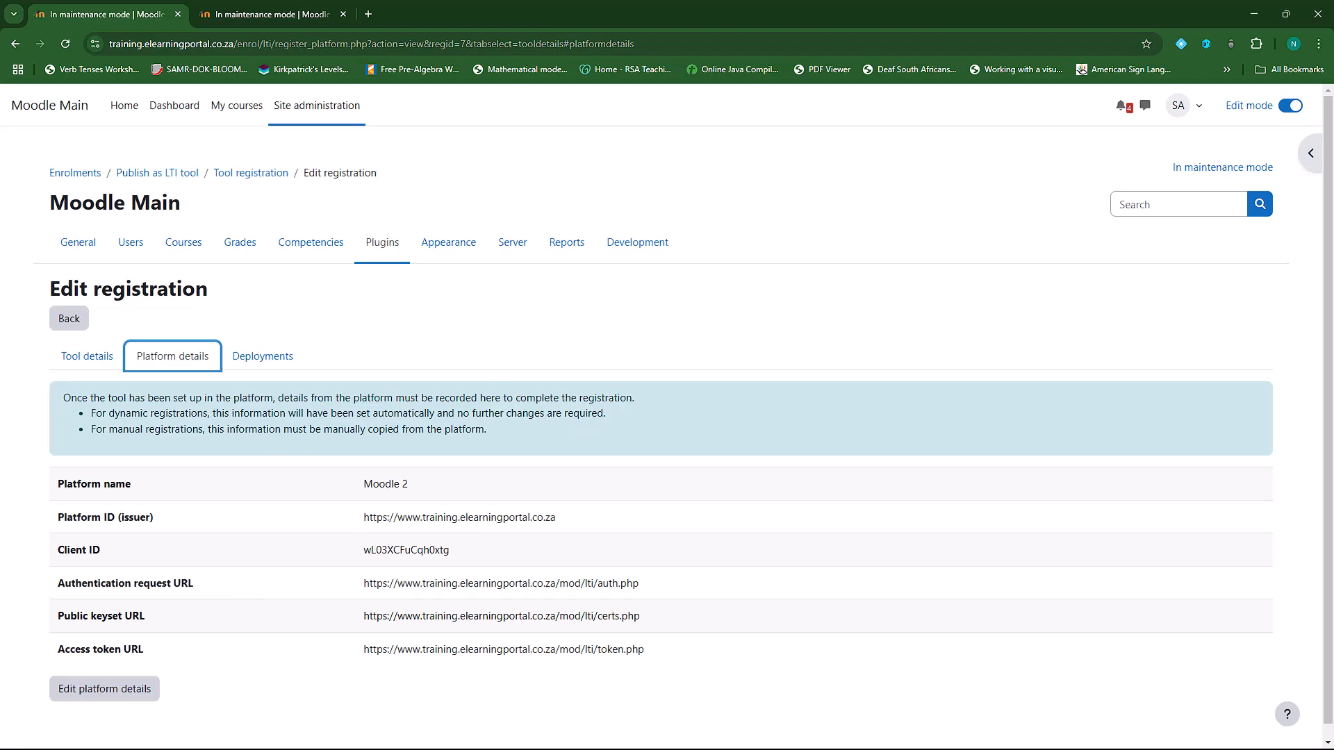
# Step: Compare the registrations' platform IDs, client IDs, authentication, keyset and token URLs between Moodle Main and Moodle 2
pyautogui.click(257, 11)
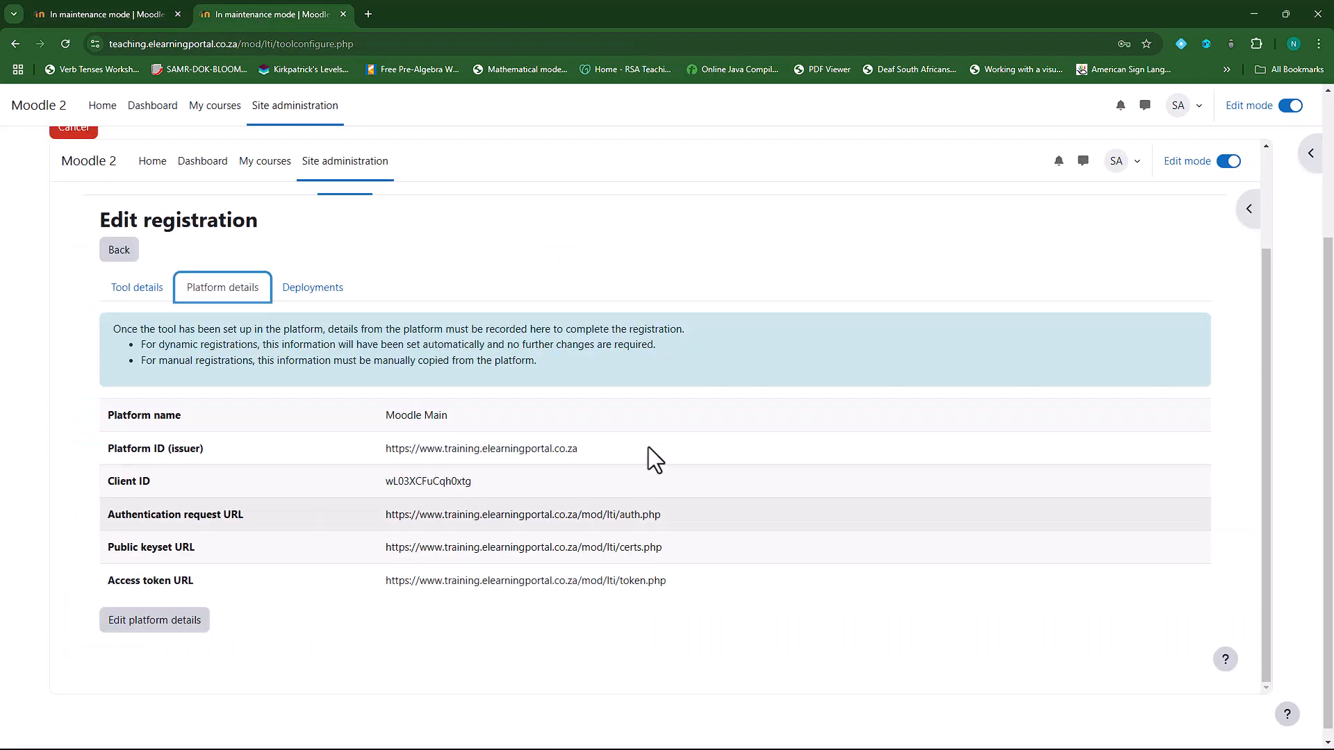
pyautogui.click(125, 10)
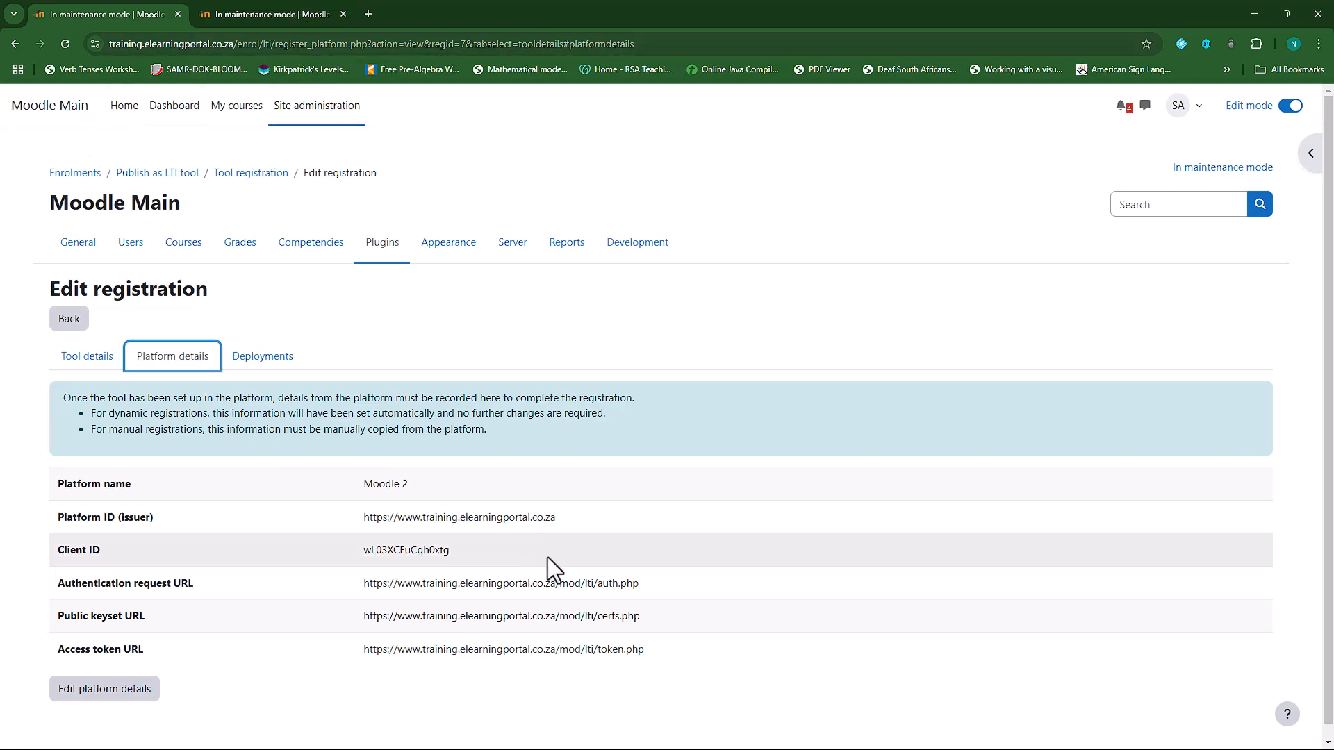
pyautogui.click(283, 14)
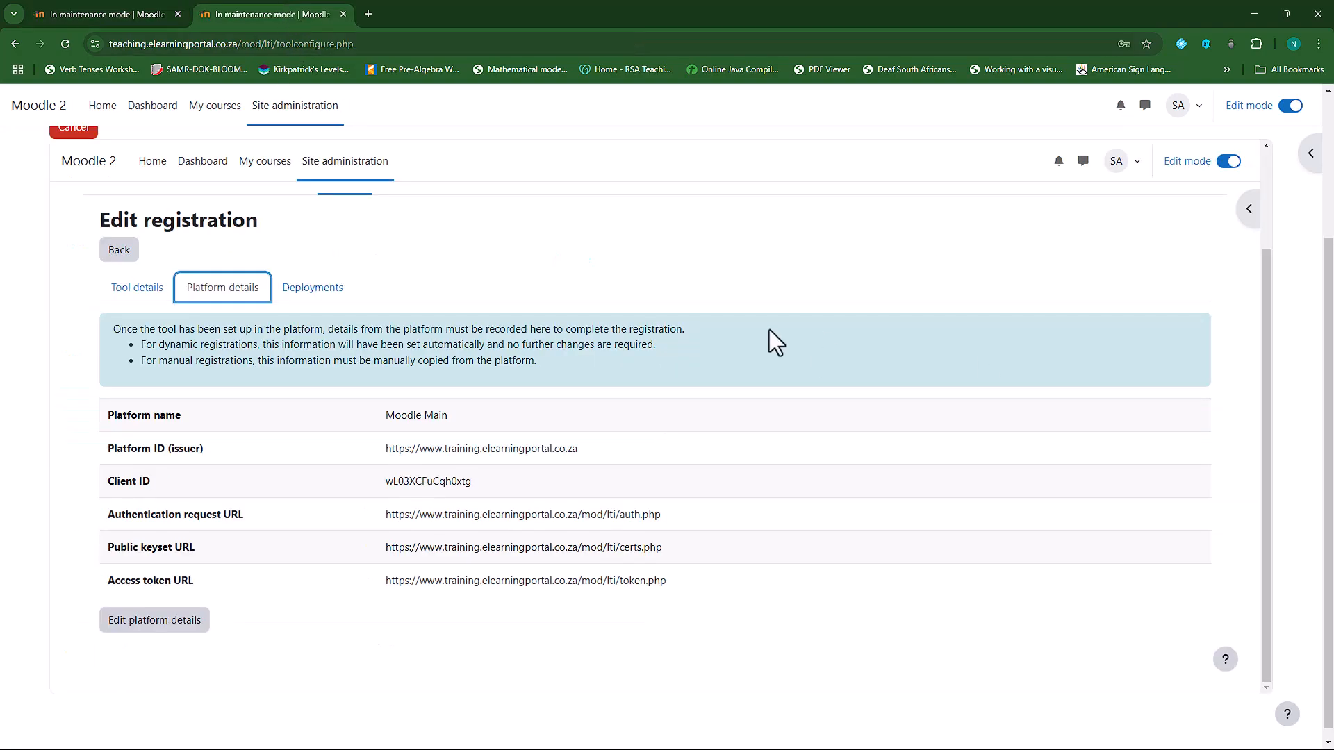
pyautogui.click(153, 16)
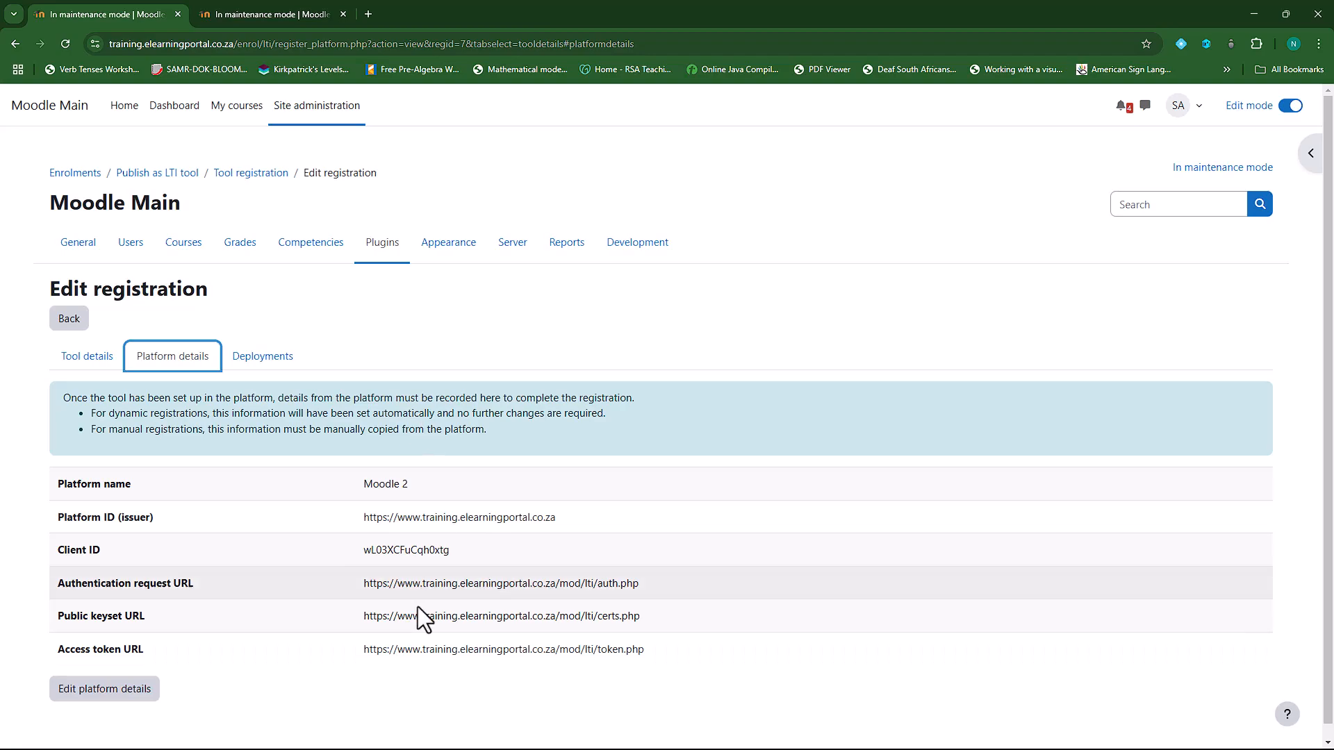
pyautogui.click(292, 10)
pyautogui.scroll(2, 648, 521)
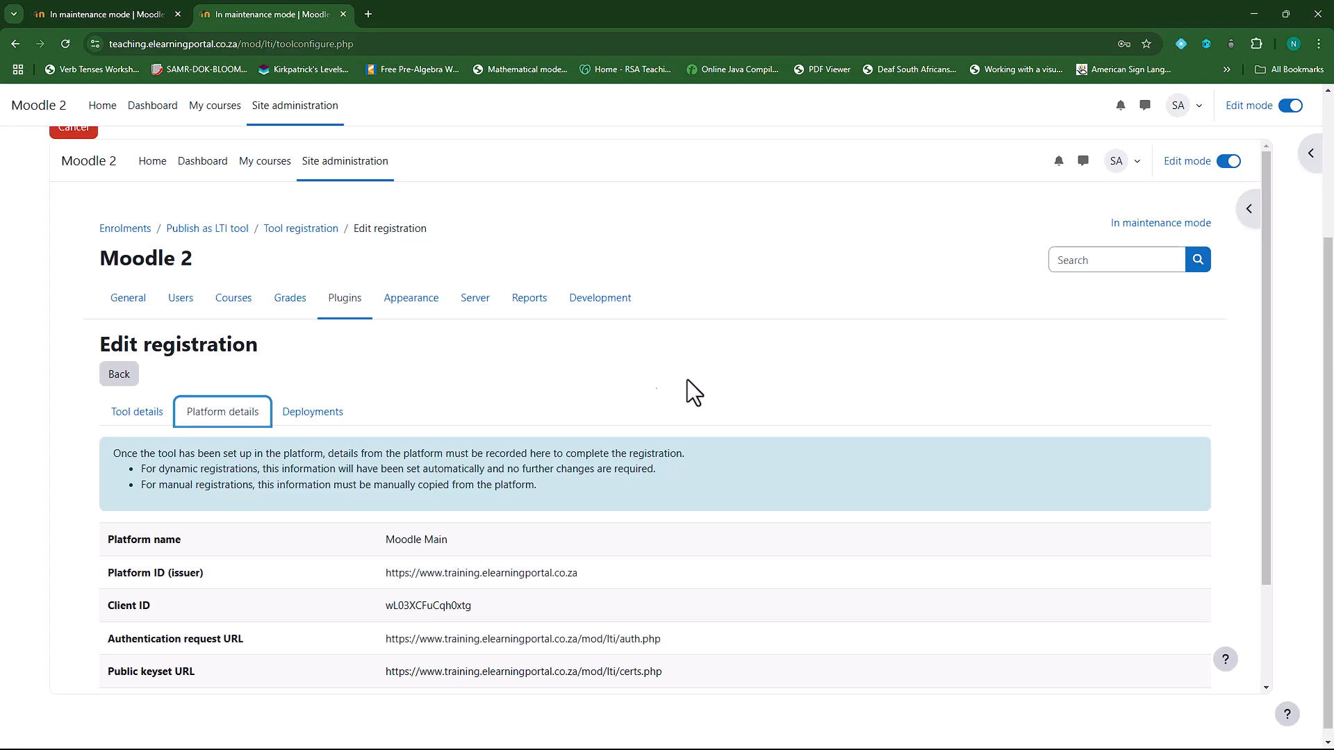
pyautogui.scroll(-1, 599, 382)
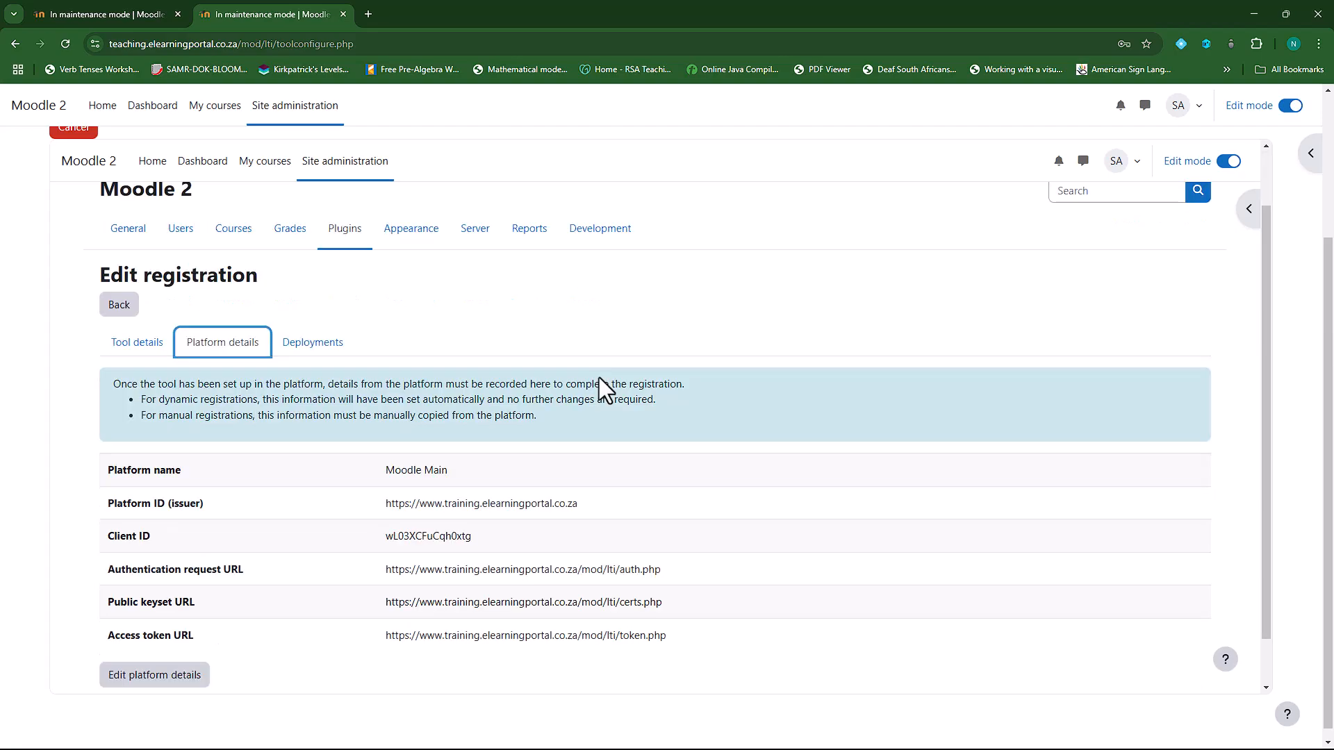
# Step: Examine the tool URL, login, JWKS and deep linking endpoints in the Moodle Main registration's tool details on Moodle 2
pyautogui.click(145, 353)
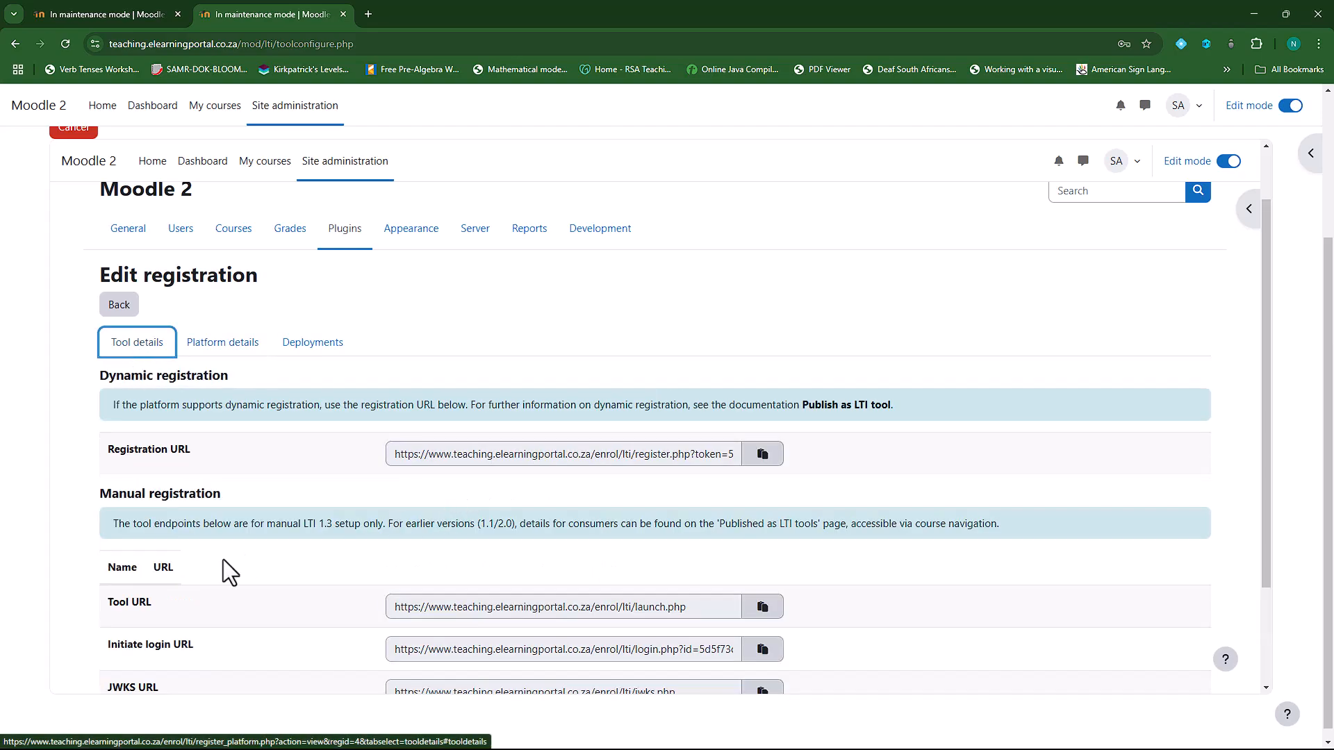
pyautogui.scroll(-2, 223, 560)
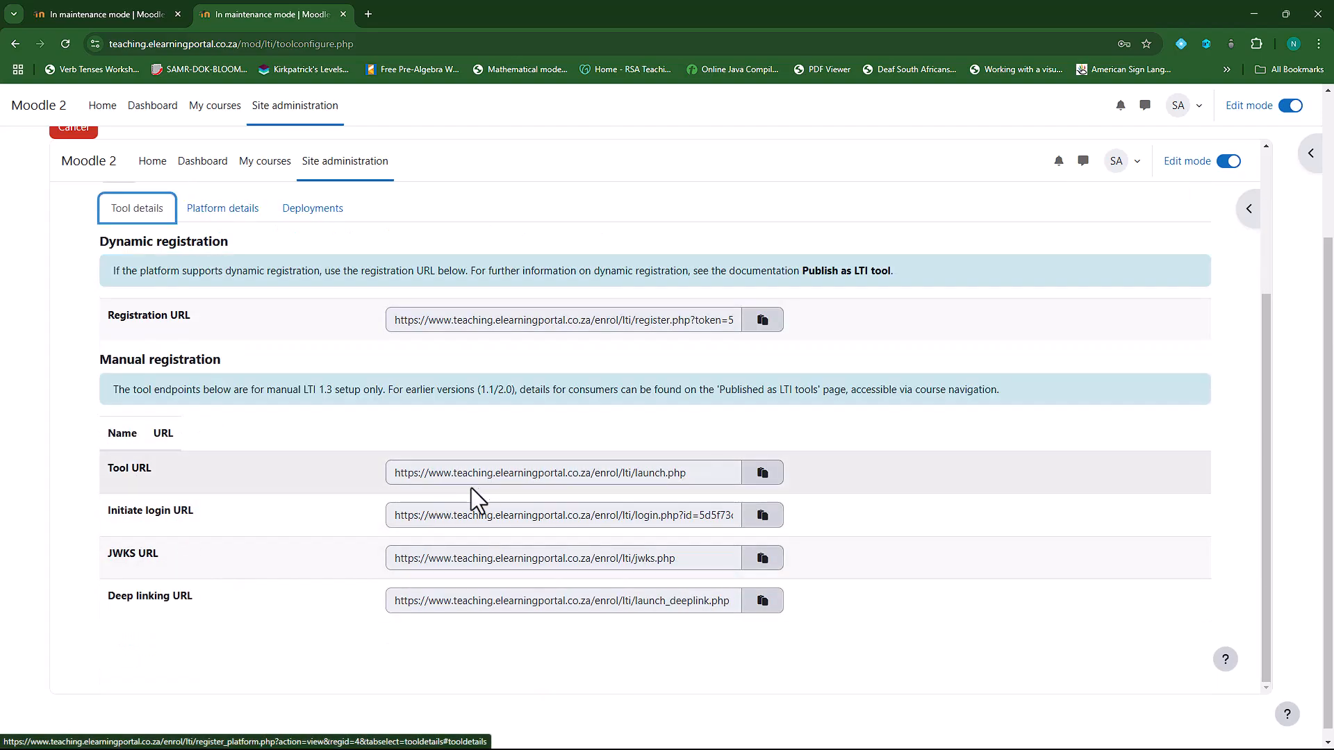
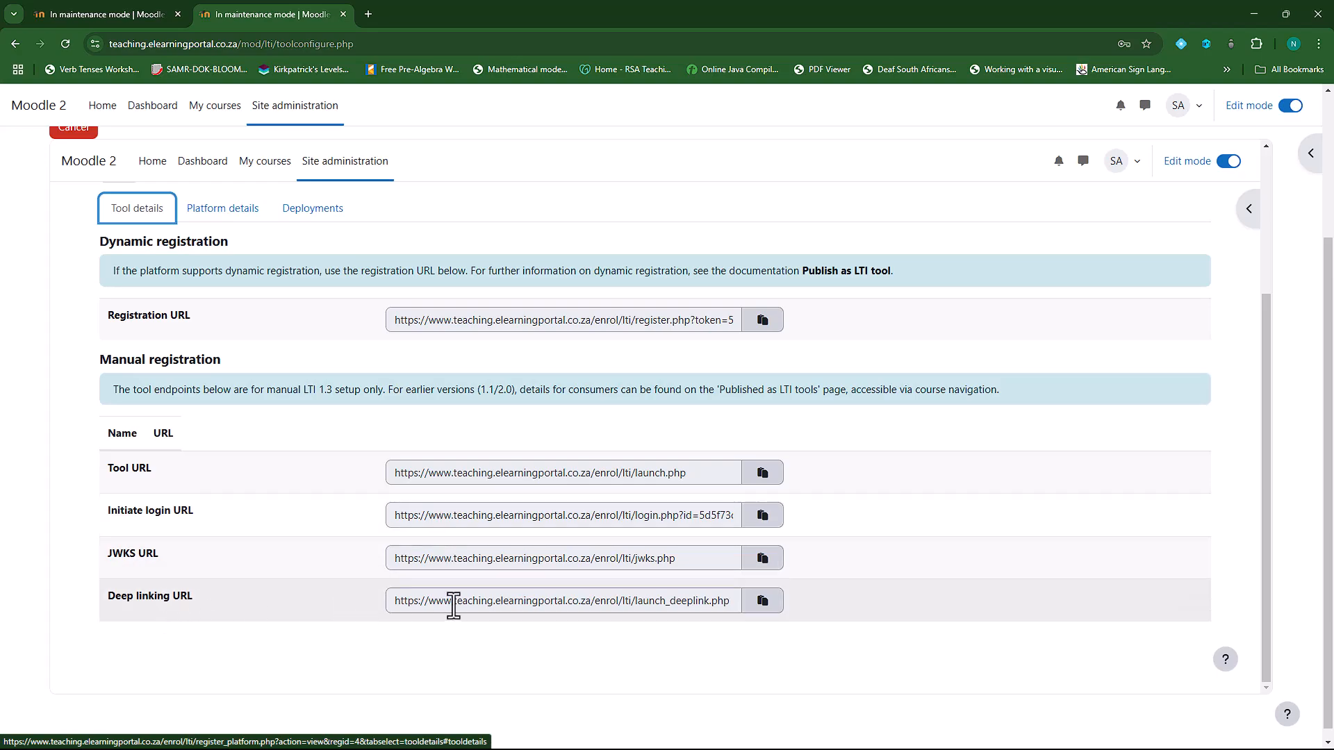
pyautogui.hotkey('ctrl', 'shift', 'Tab')
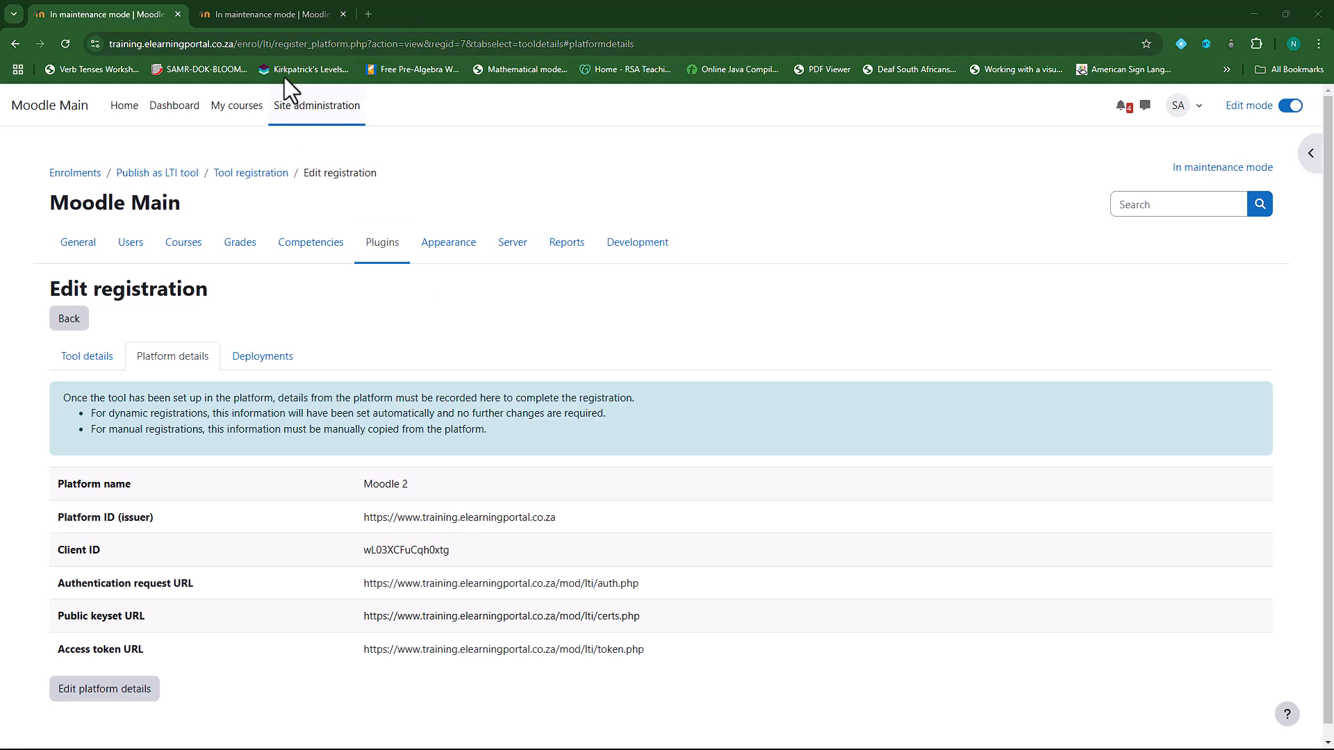
pyautogui.click(285, 10)
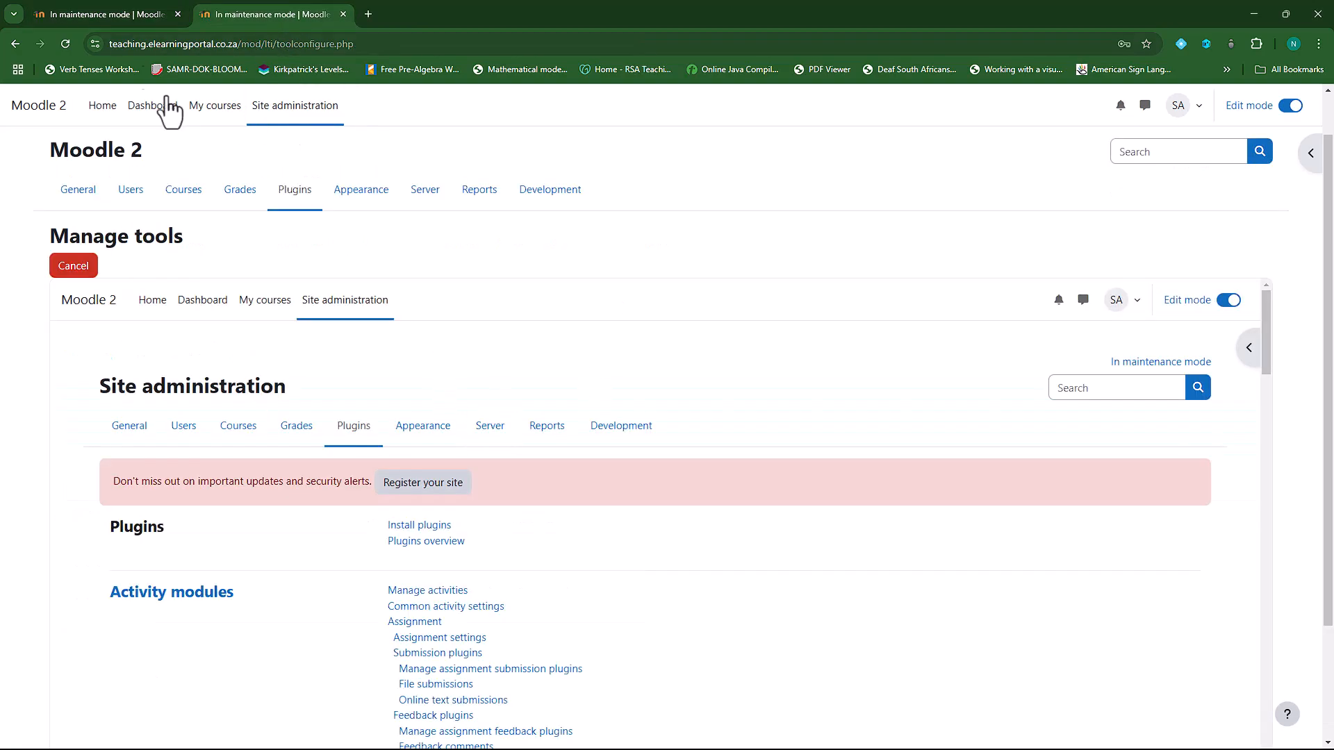
# Step: On Moodle Main, open the Moodle 2 registration's platform details for editing and select the platform name
pyautogui.click(128, 17)
pyautogui.click(97, 690)
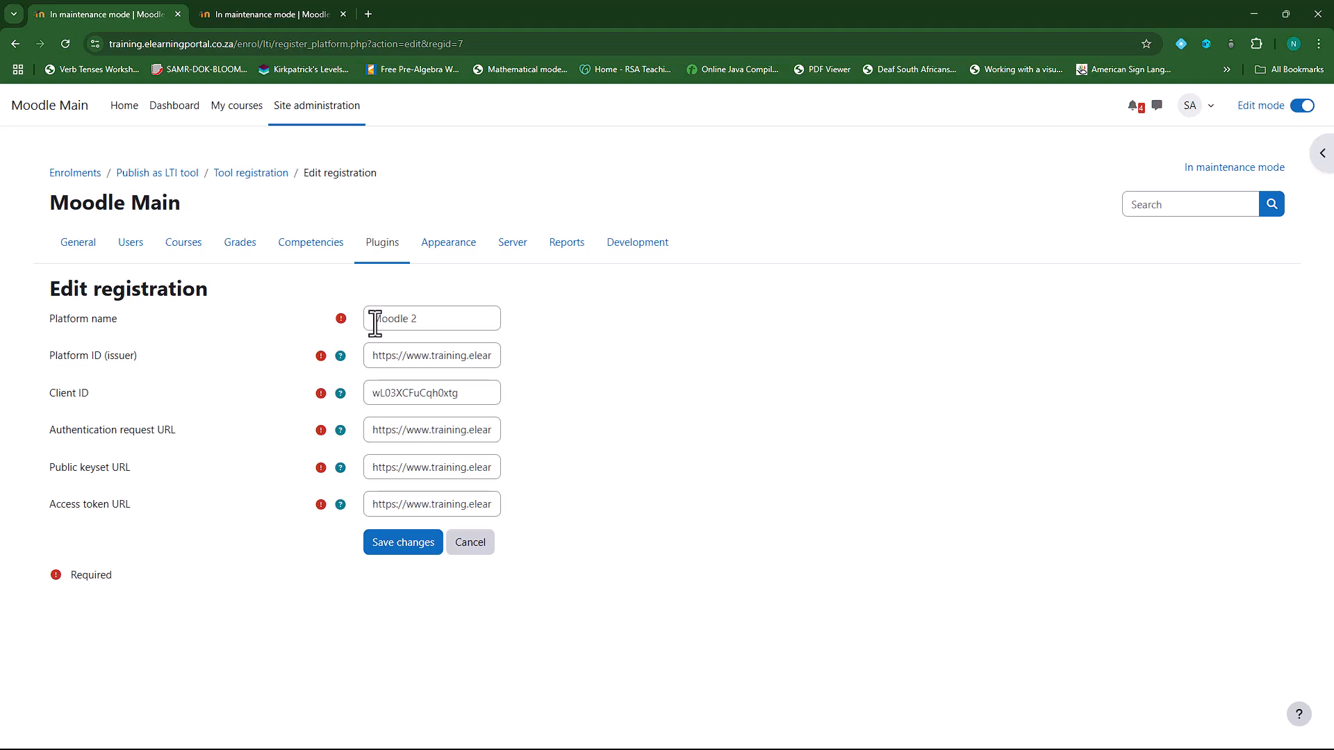
pyautogui.moveTo(375, 323); pyautogui.dragTo(434, 323)
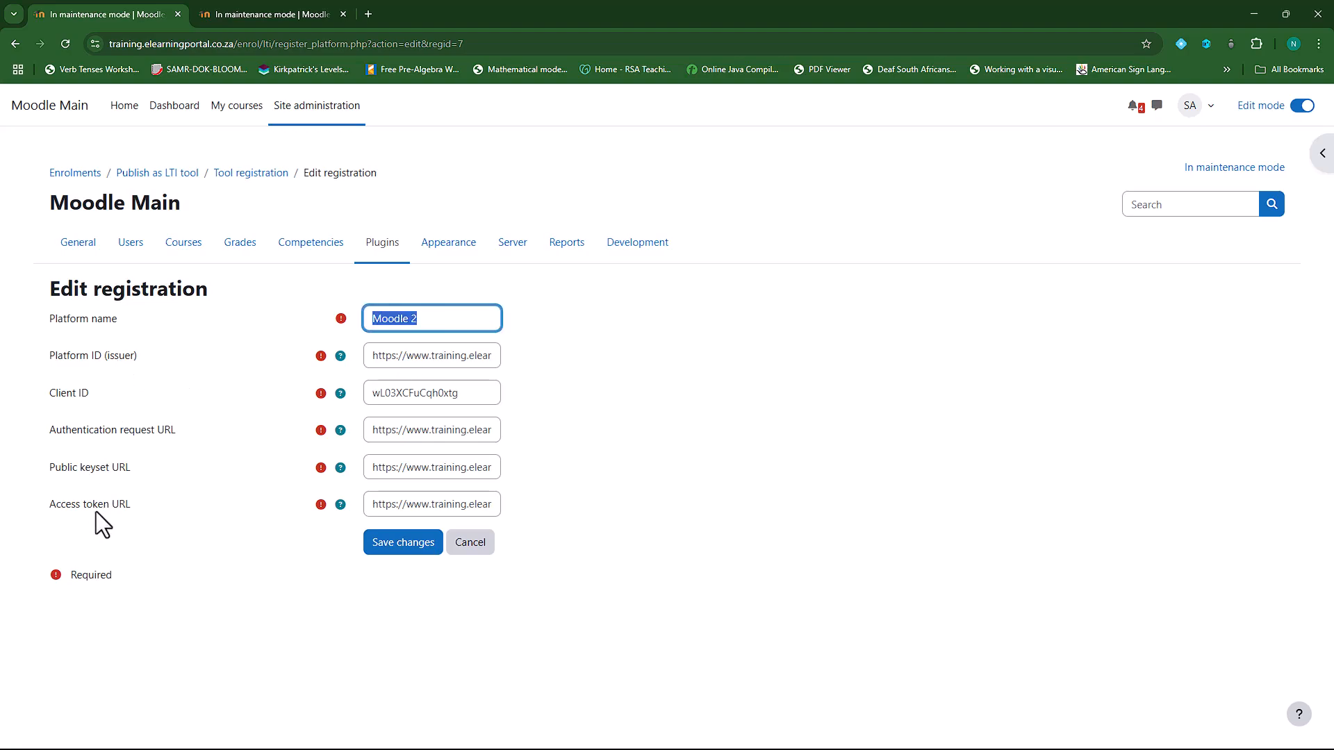
# Step: On Moodle 2, open the Manage tools page of the External tool plugin and find the Moodle Main tool
pyautogui.click(278, 12)
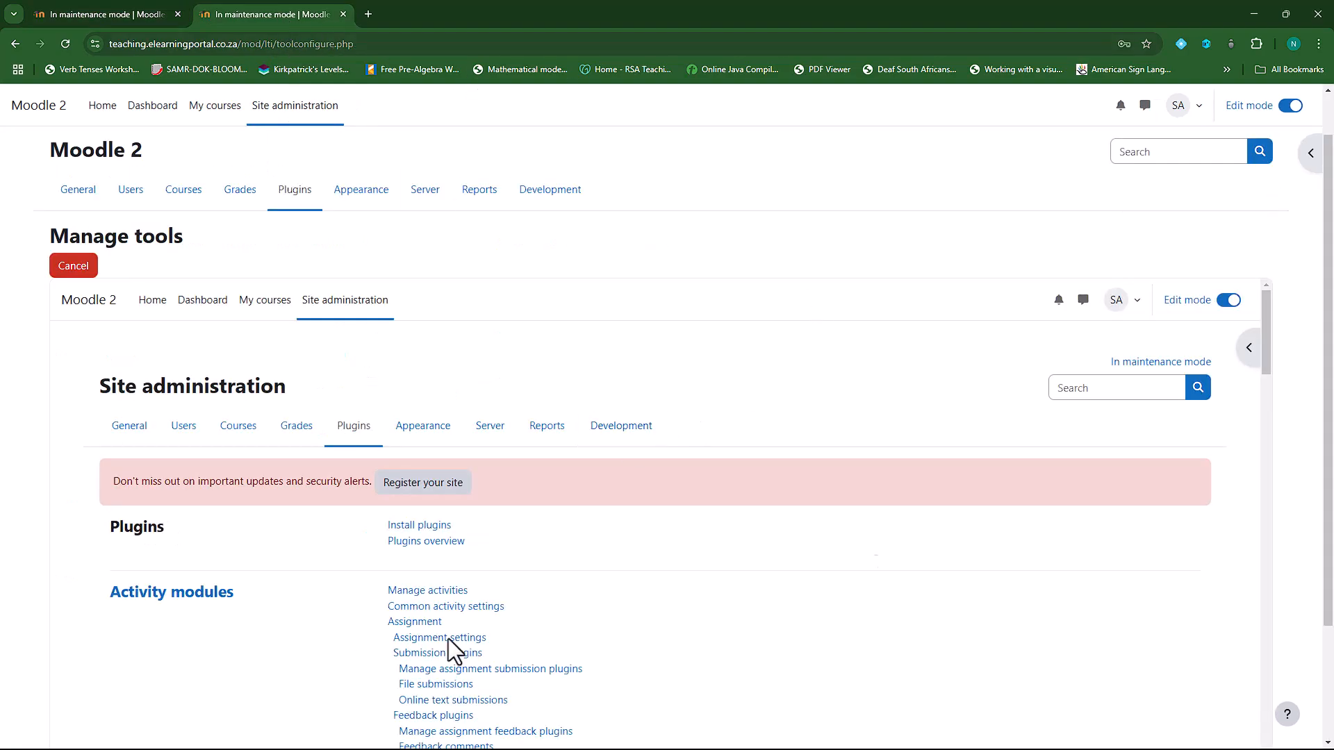
pyautogui.click(356, 432)
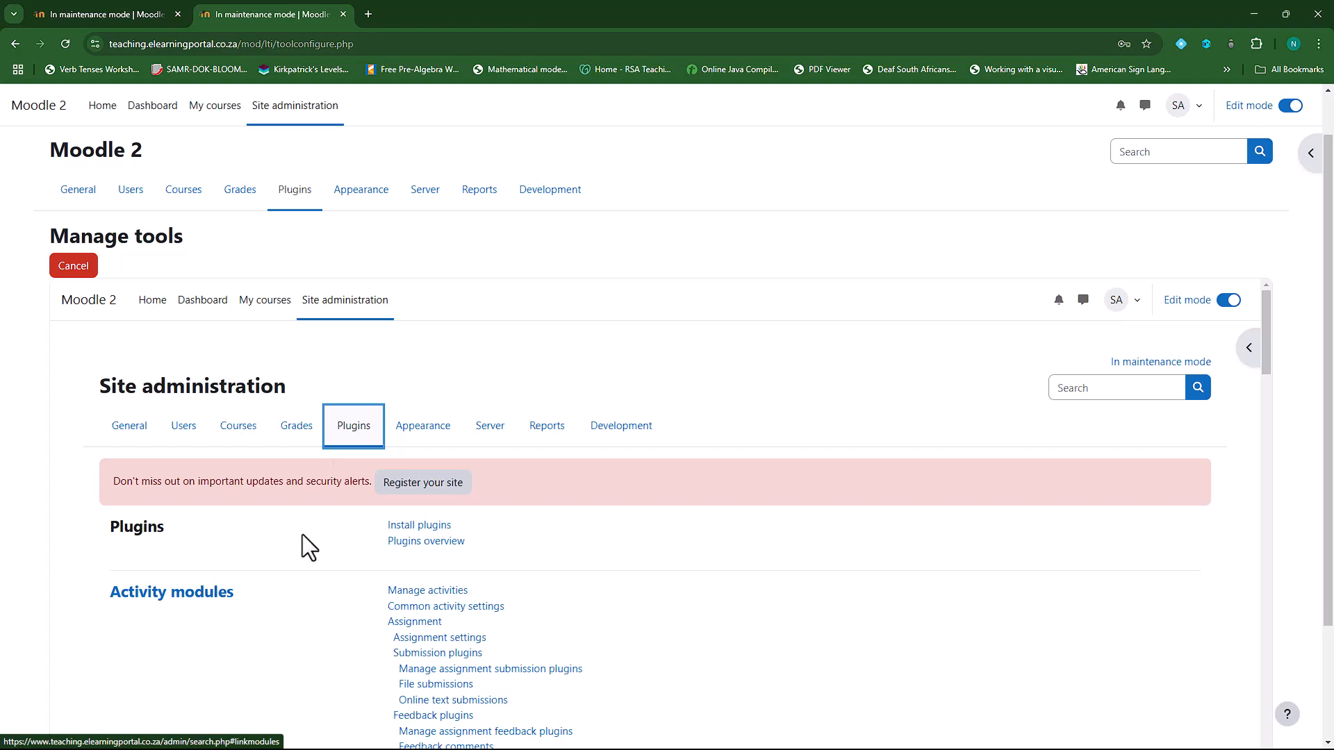
pyautogui.scroll(-15, 302, 531)
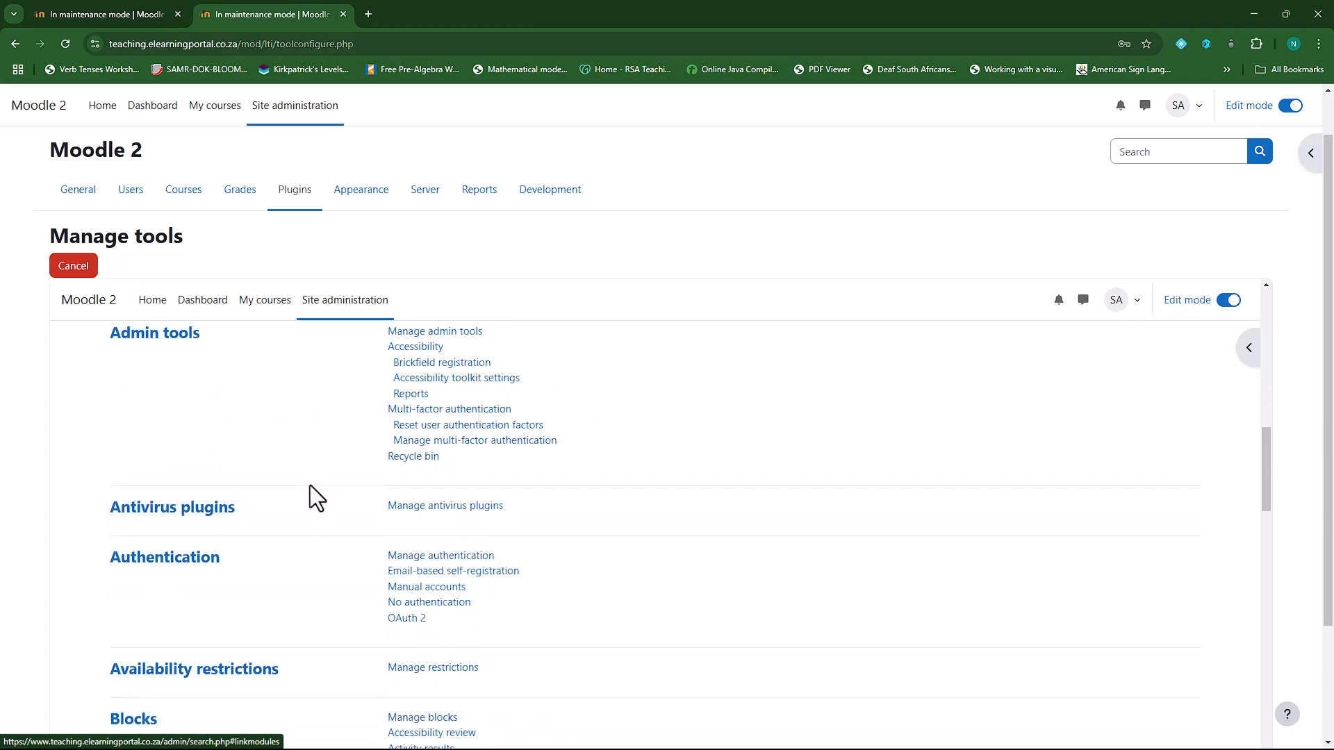
pyautogui.scroll(15, 311, 472)
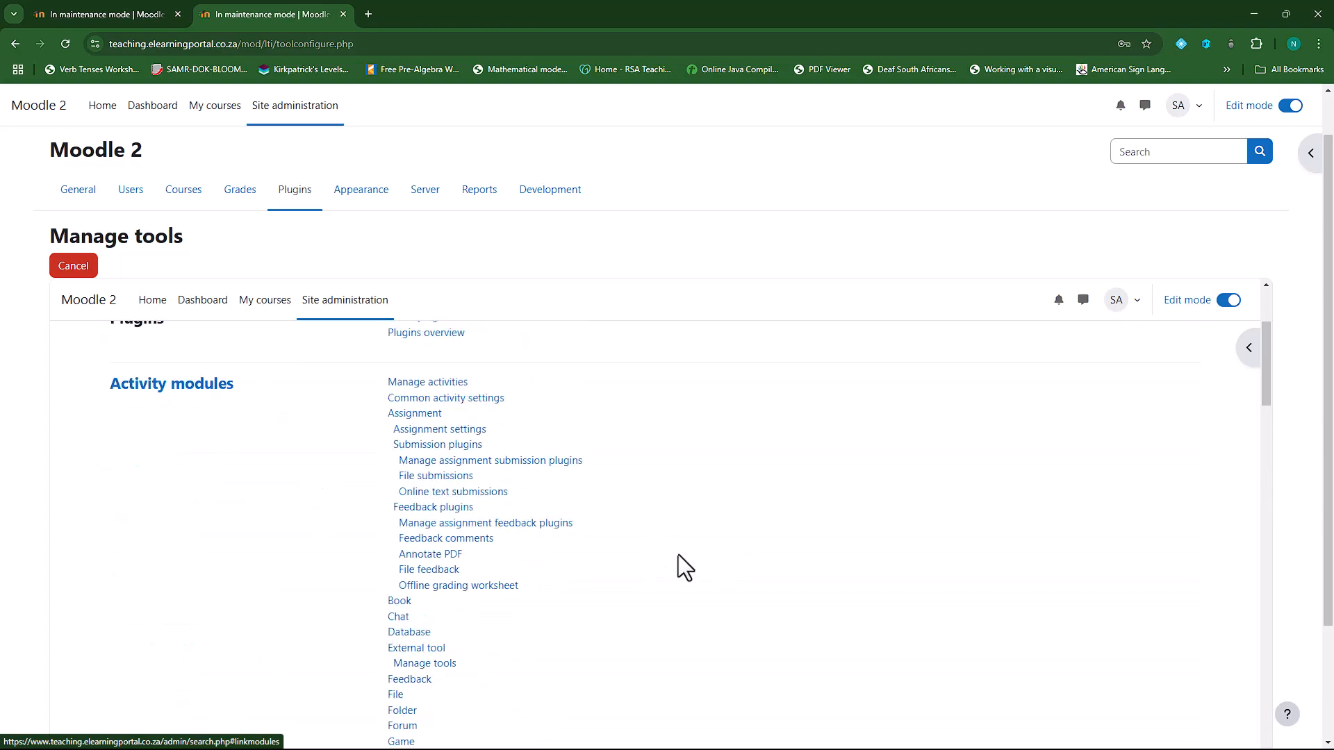
pyautogui.scroll(-1, 542, 620)
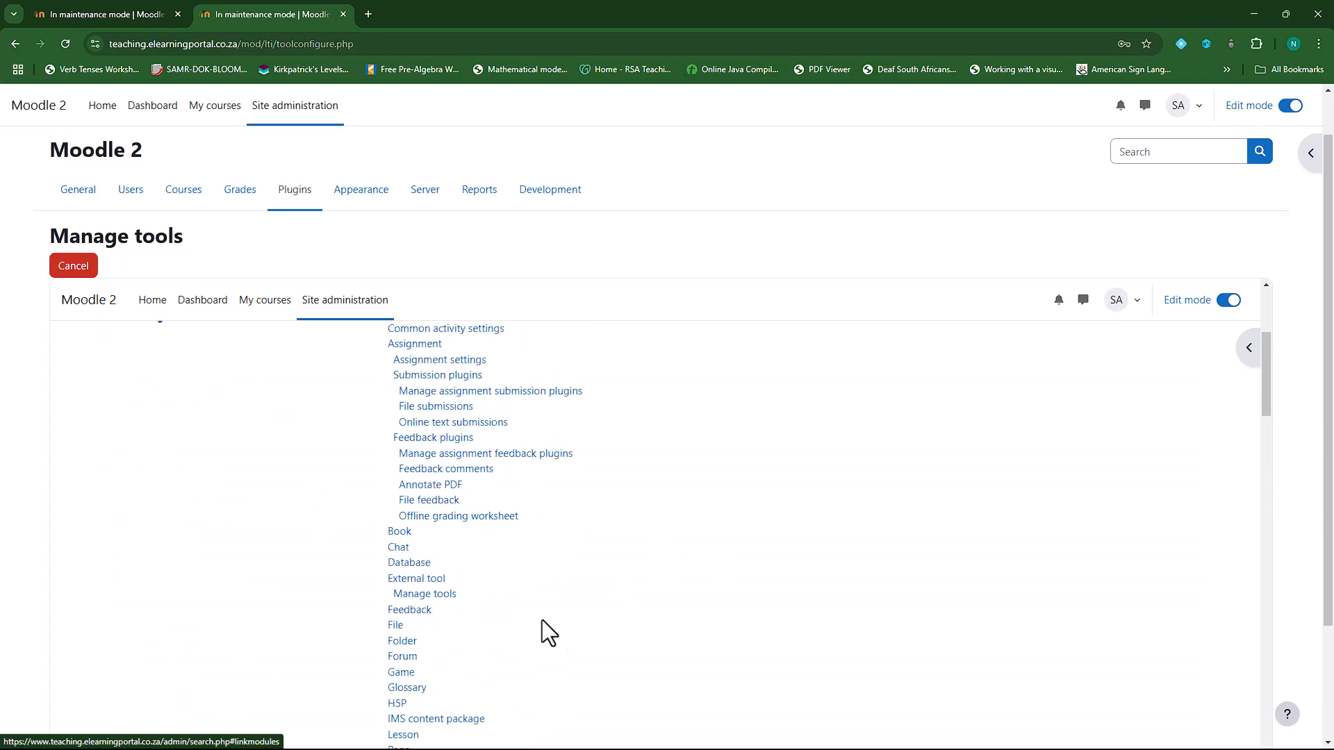
pyautogui.click(441, 596)
pyautogui.scroll(-3, 384, 531)
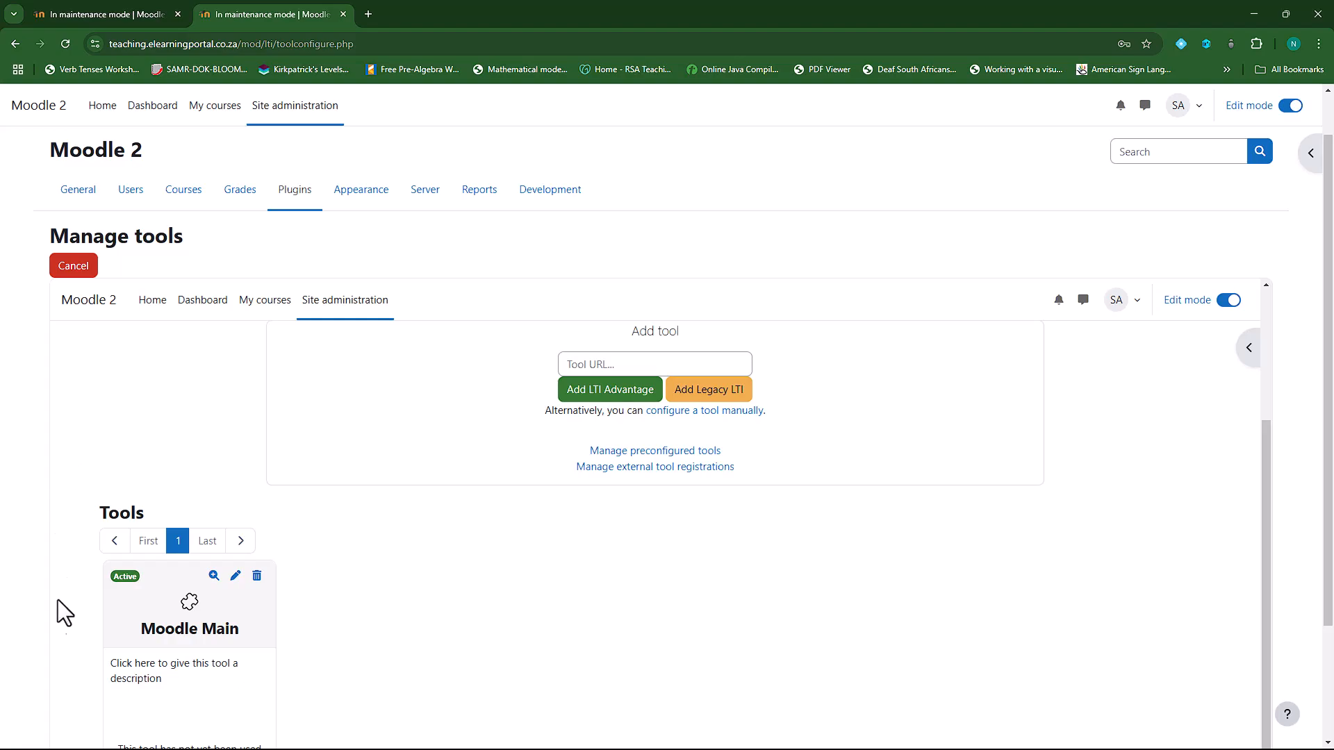
pyautogui.scroll(-2, 91, 535)
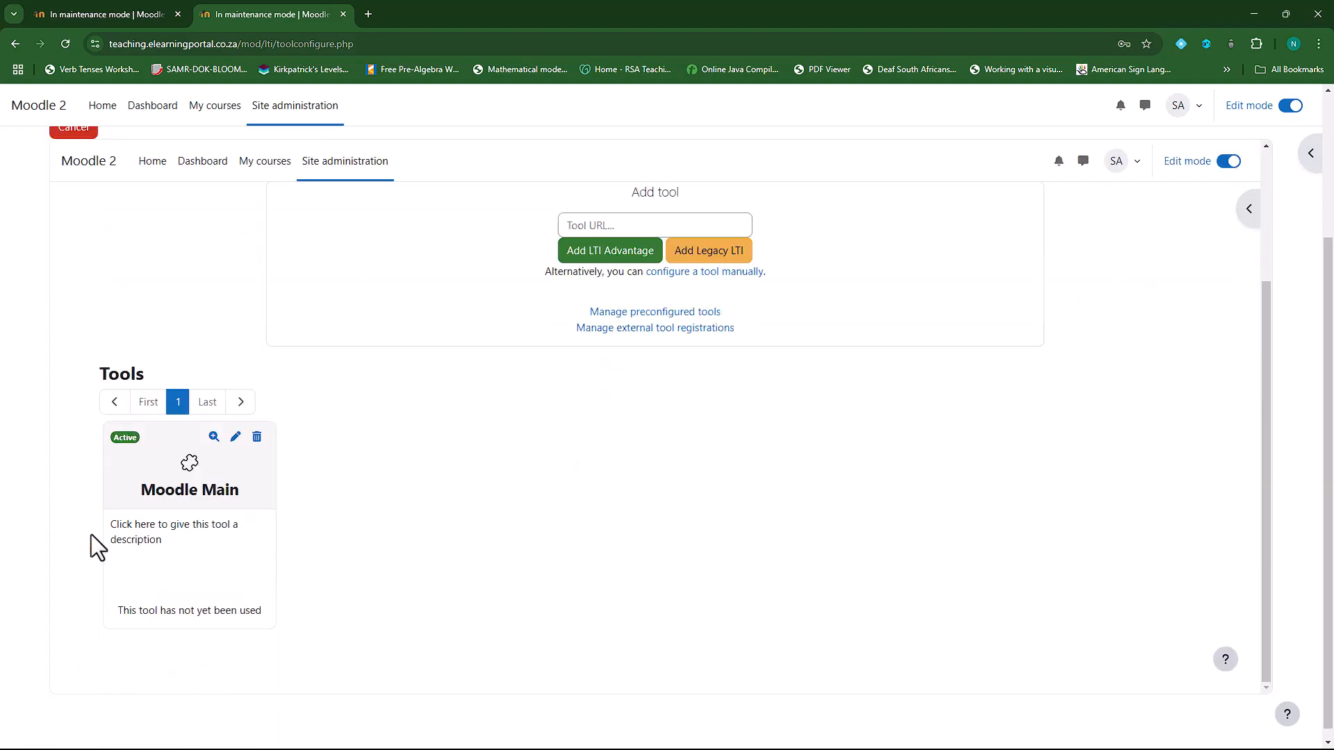
# Step: Open the Moodle Main tool's configuration details on Moodle 2 and examine its platform ID, client ID, deployment ID and endpoint URLs
pyautogui.click(212, 438)
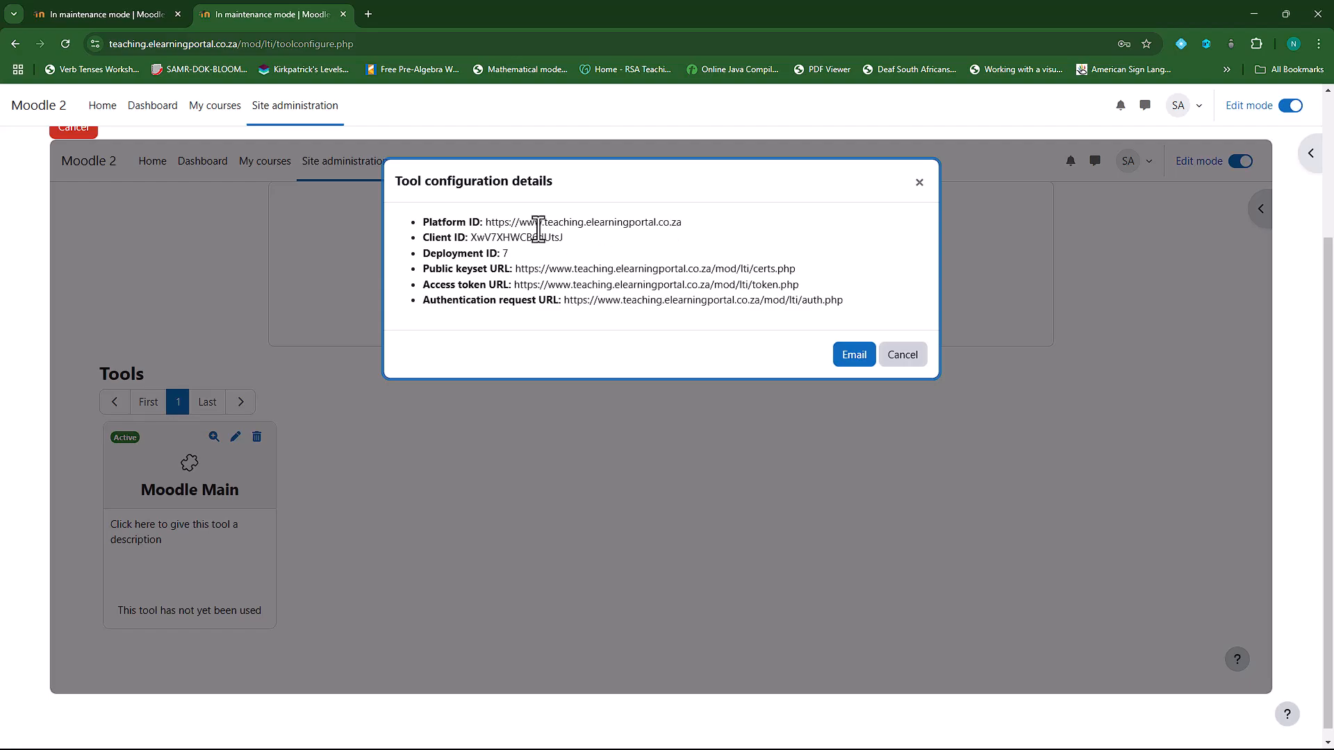
pyautogui.moveTo(488, 223); pyautogui.dragTo(706, 230)
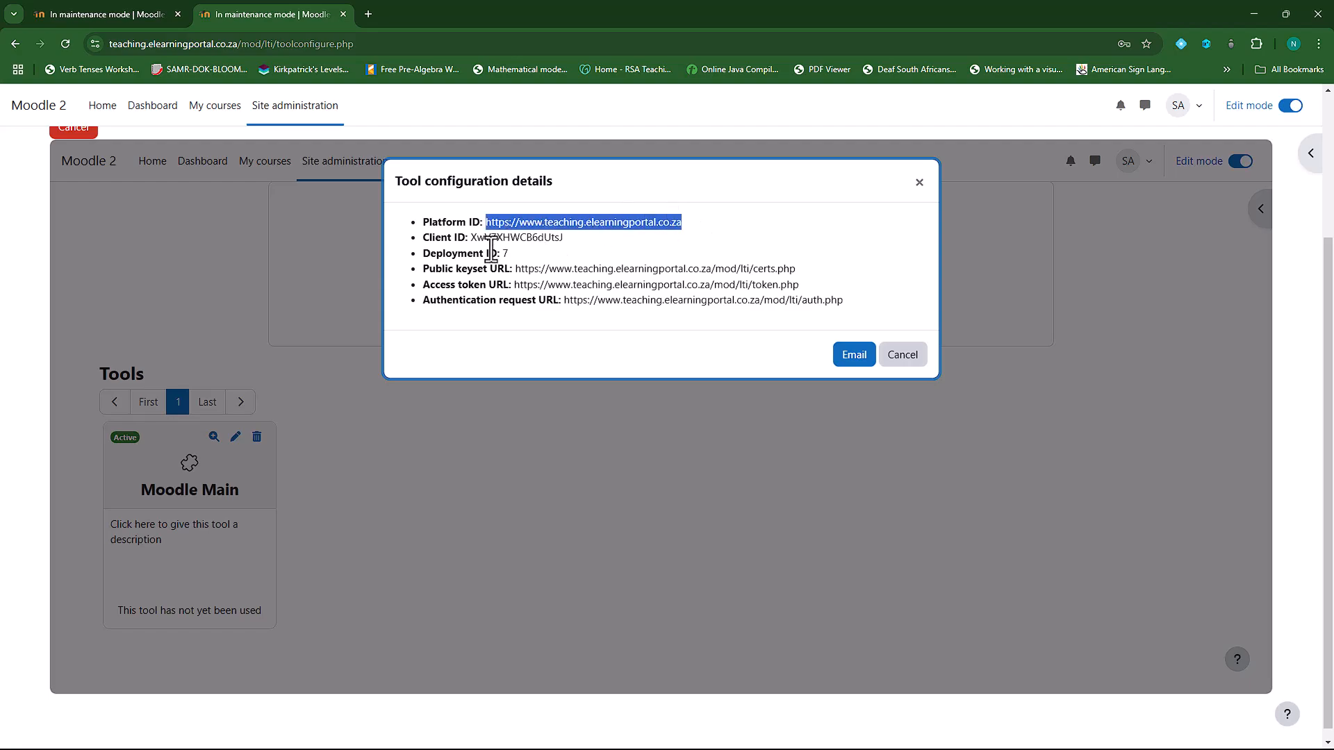
pyautogui.moveTo(470, 238); pyautogui.dragTo(605, 252)
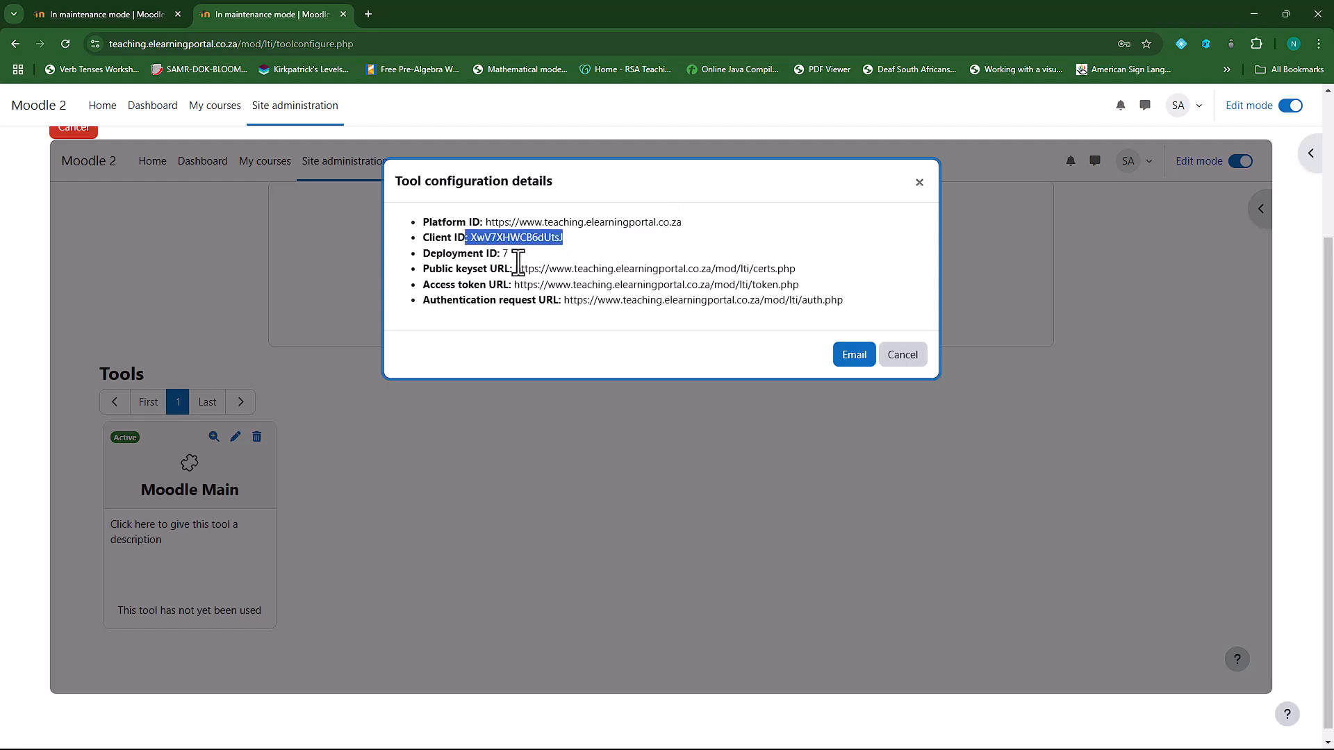
pyautogui.moveTo(490, 253); pyautogui.dragTo(783, 269)
pyautogui.click(655, 300)
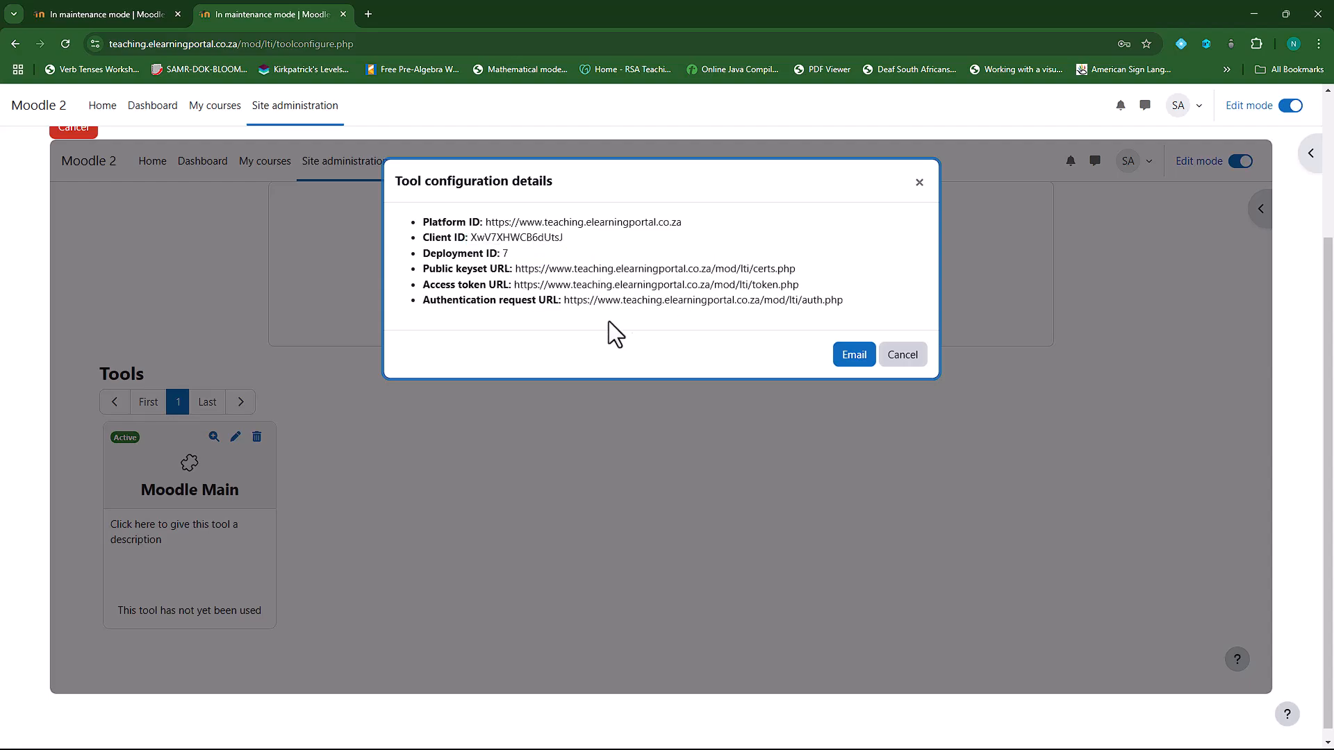
# Step: Copy the platform ID from Moodle 2's tool configuration details and select the existing platform ID (issuer) in Moodle Main's Edit registration form
pyautogui.moveTo(485, 222); pyautogui.dragTo(689, 242)
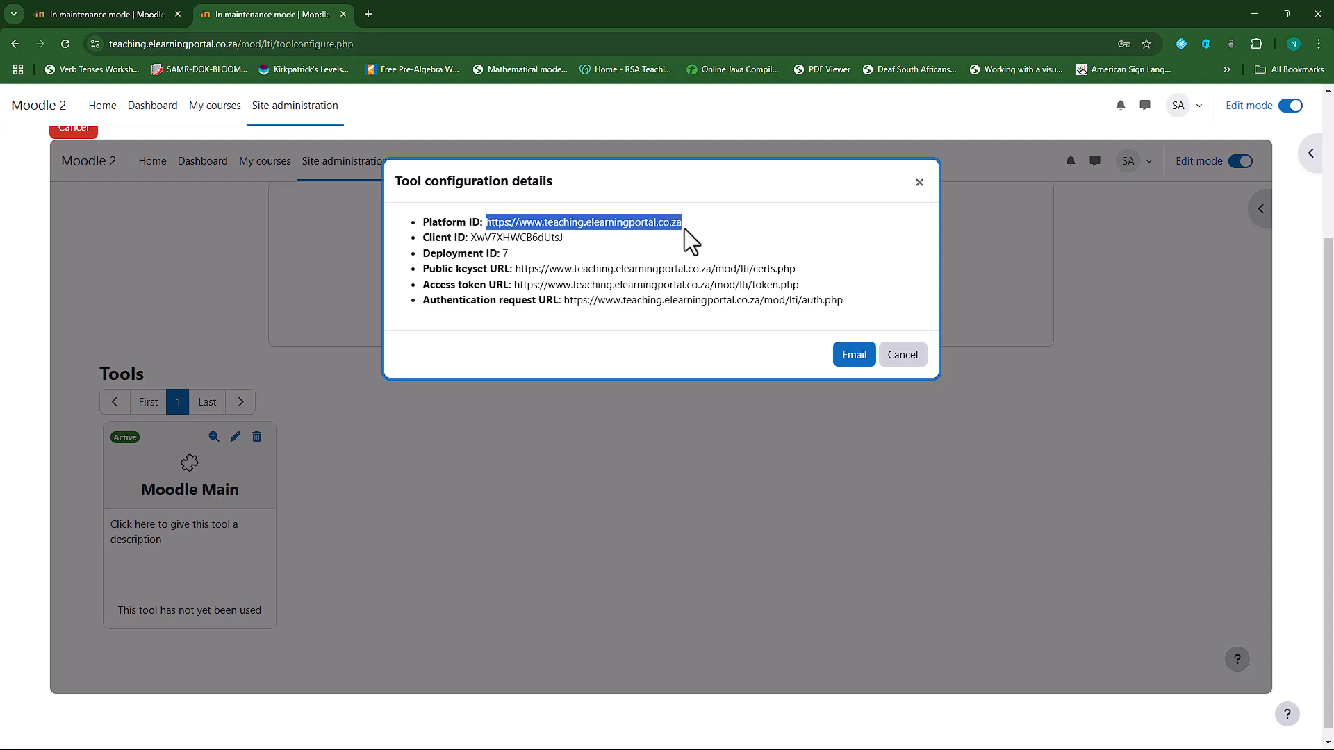
pyautogui.rightClick(648, 233)
pyautogui.click(700, 244)
pyautogui.click(139, 17)
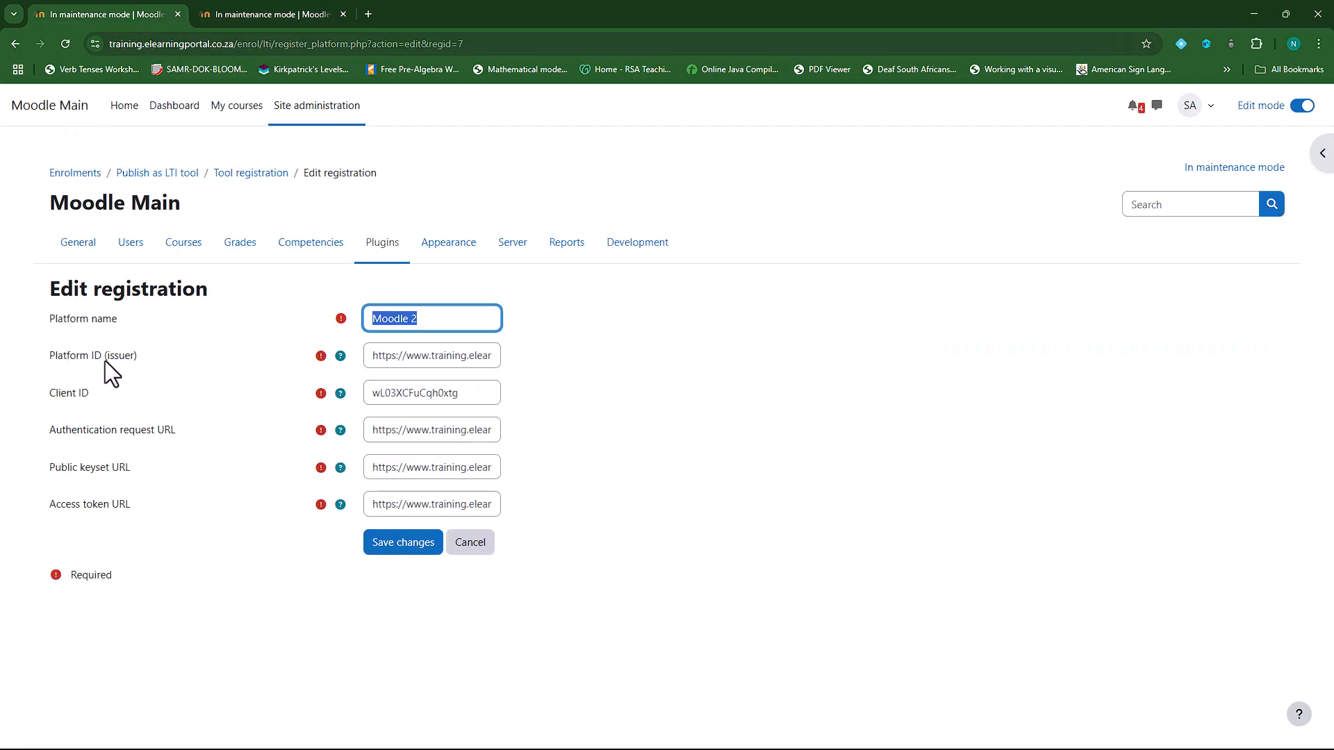
pyautogui.moveTo(366, 358); pyautogui.dragTo(669, 357)
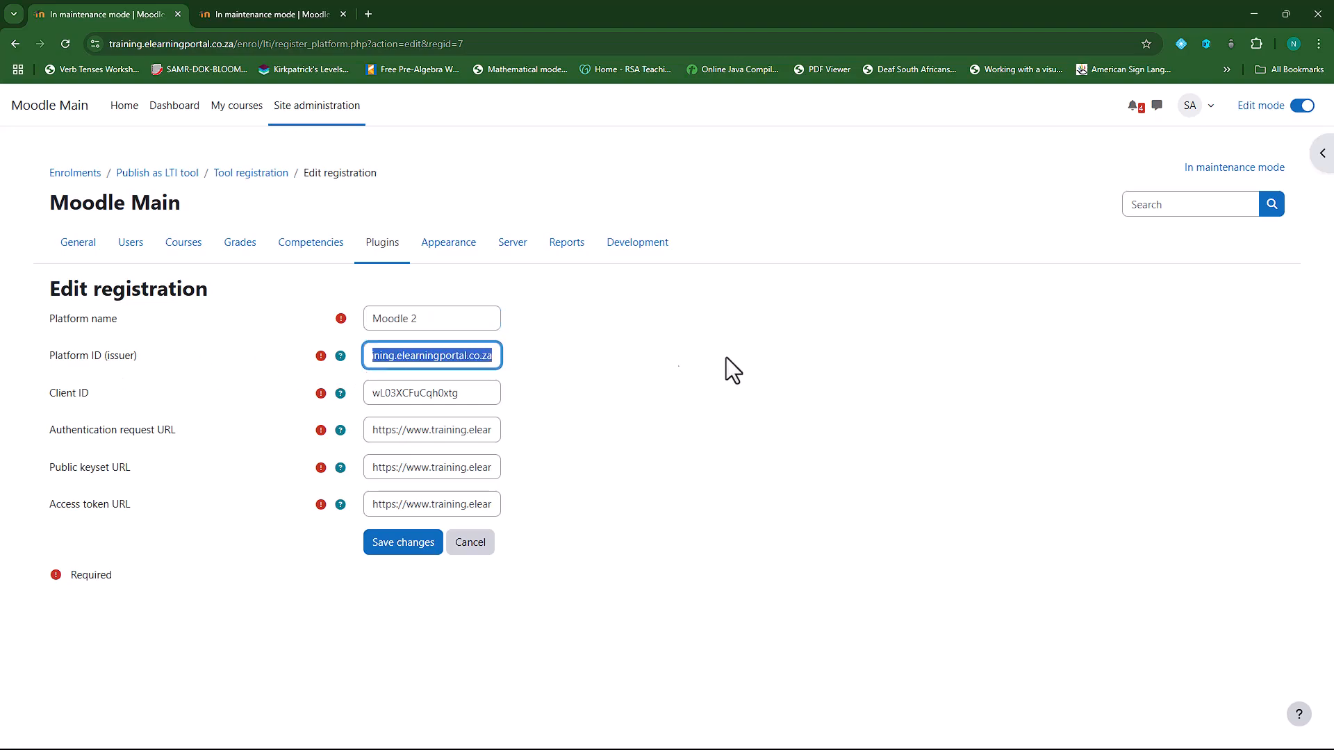
pyautogui.press('BackSpace')
pyautogui.hotkey('ctrl', 'v')
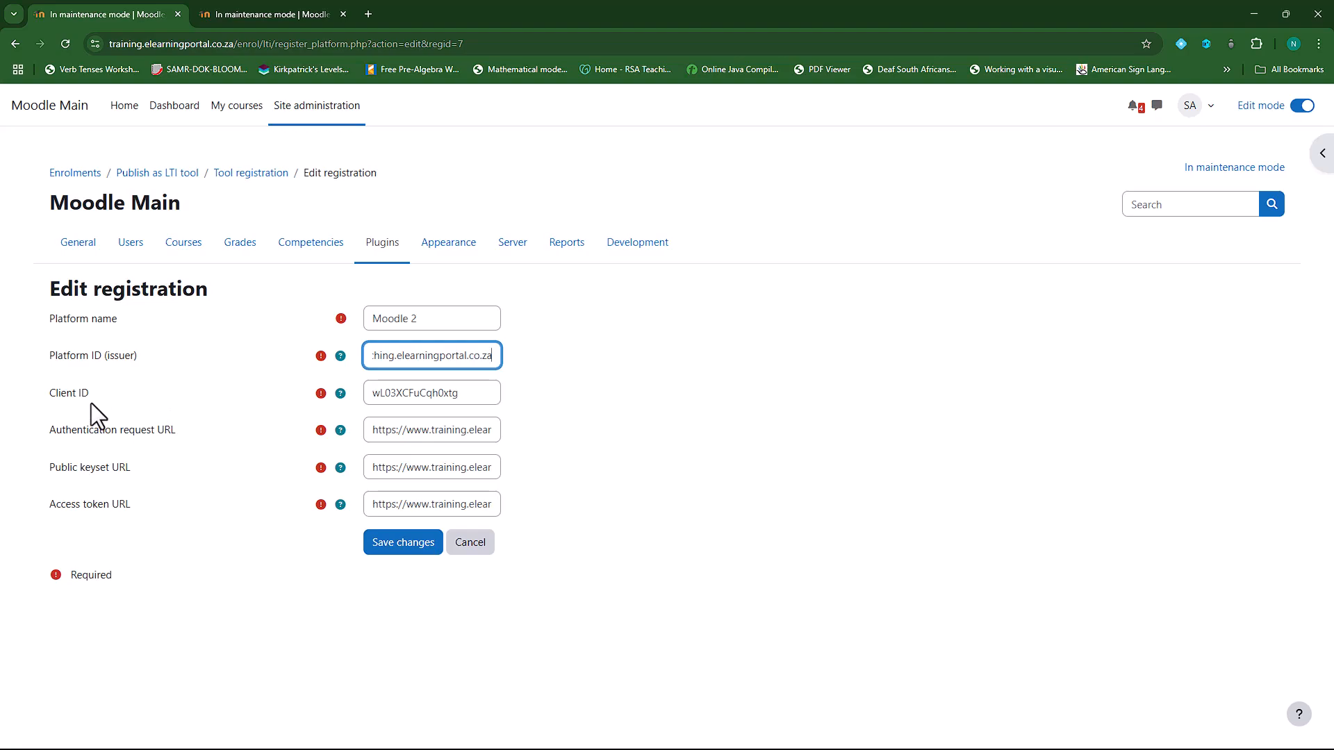
pyautogui.click(274, 15)
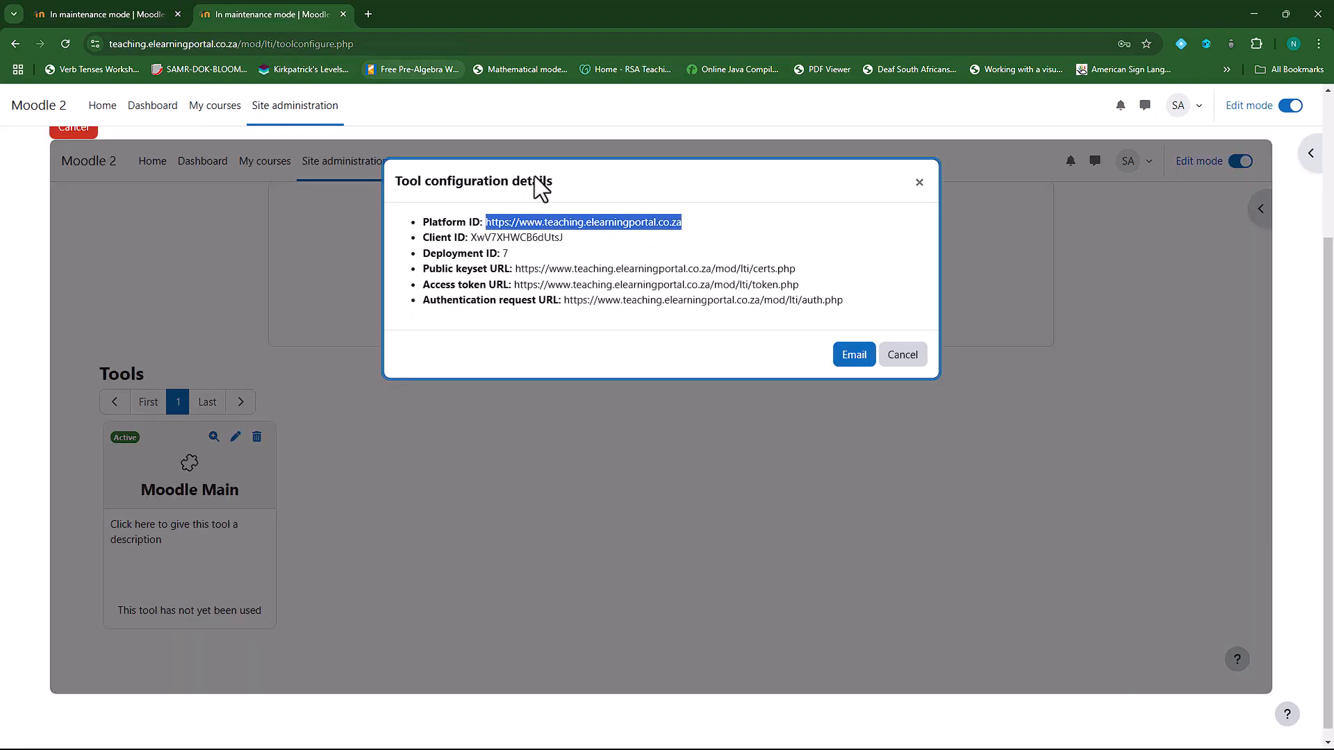
pyautogui.moveTo(472, 238); pyautogui.dragTo(568, 239)
pyautogui.rightClick(548, 243)
pyautogui.click(591, 256)
pyautogui.click(160, 14)
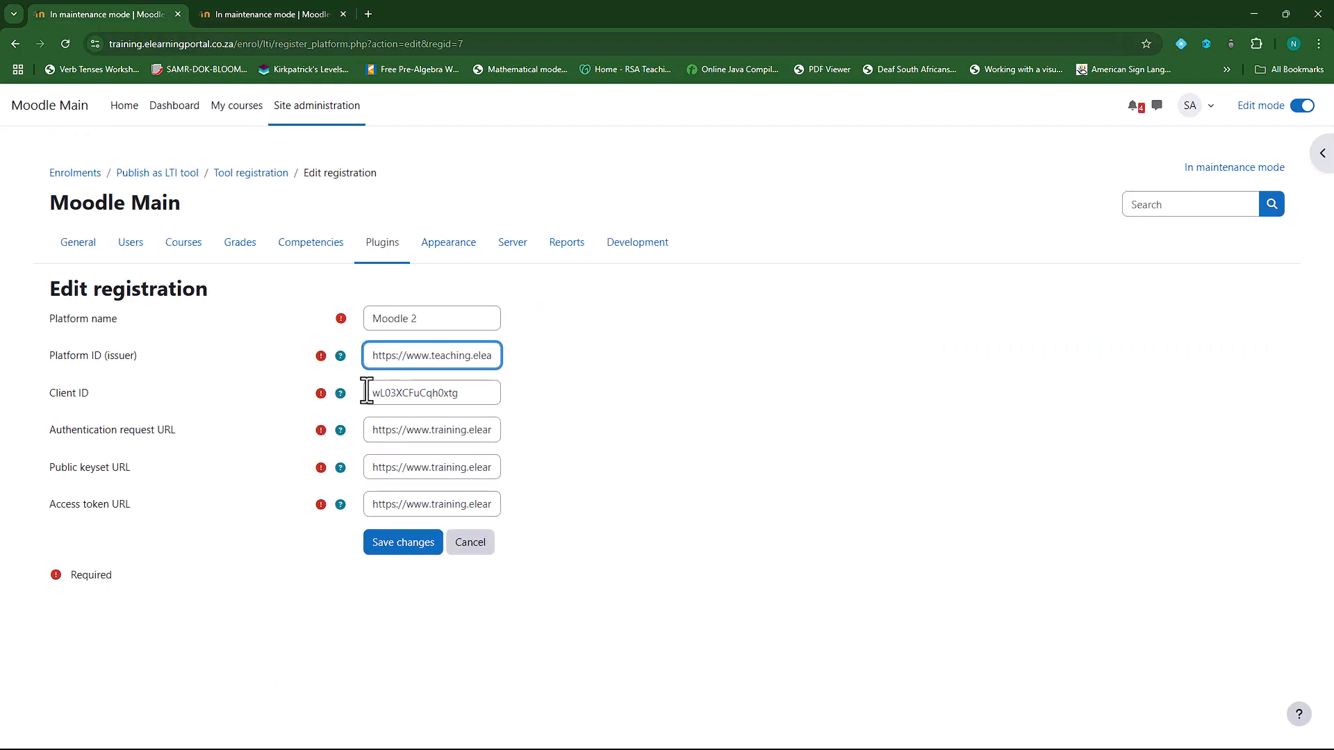
pyautogui.moveTo(366, 391); pyautogui.dragTo(590, 402)
pyautogui.press('BackSpace')
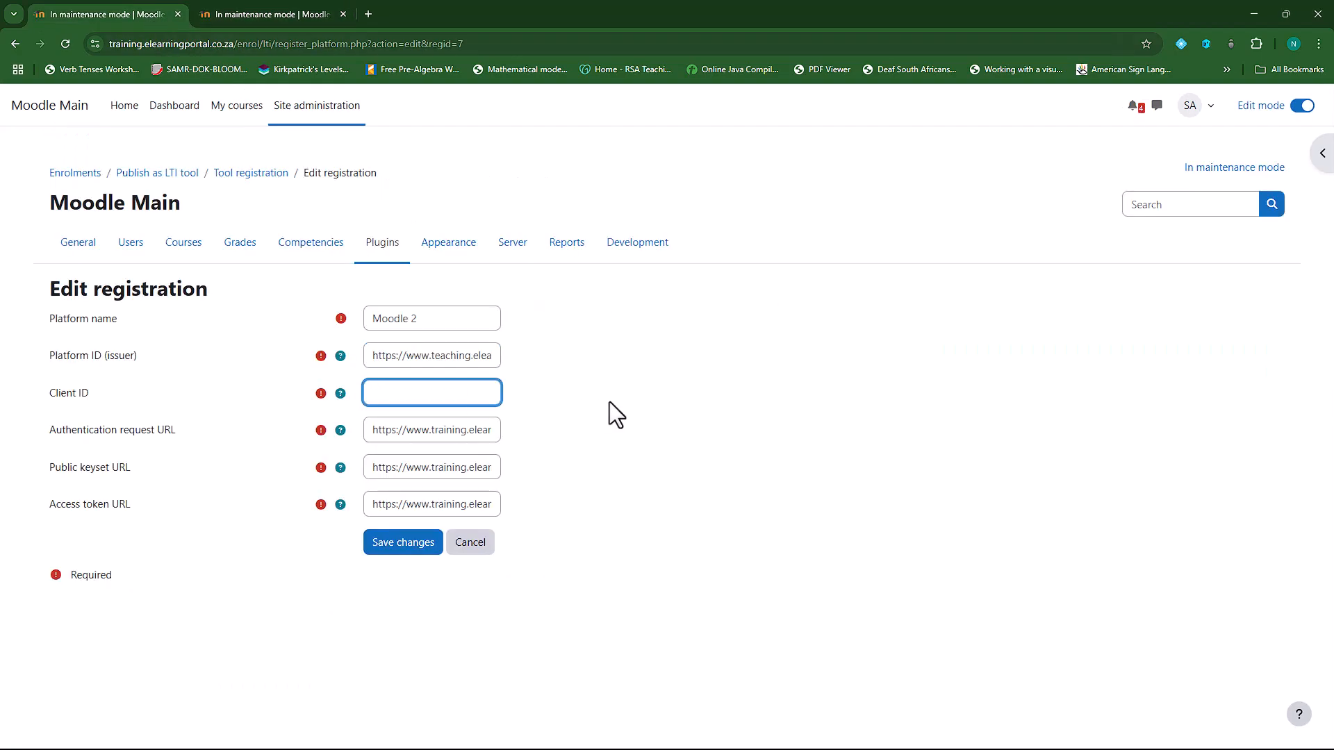
pyautogui.hotkey('ctrl', 'v')
pyautogui.click(264, 13)
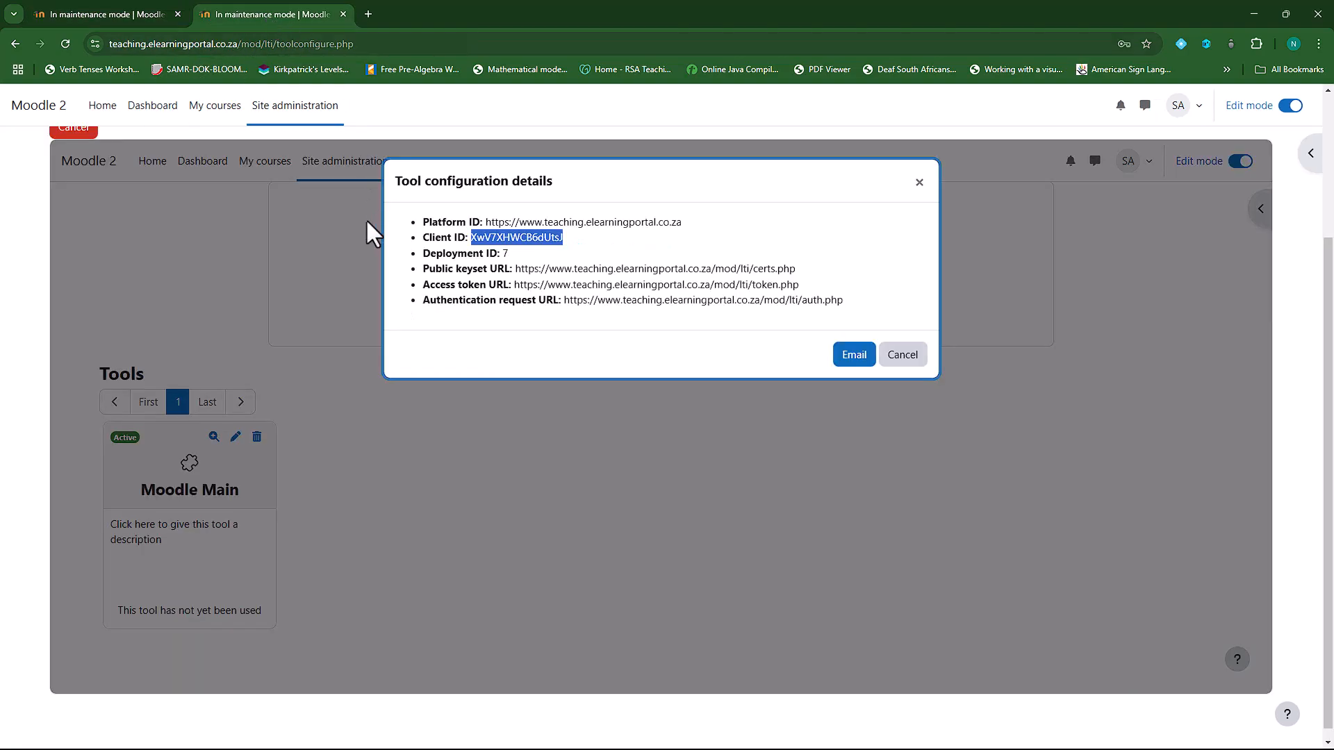
pyautogui.moveTo(565, 302); pyautogui.dragTo(830, 314)
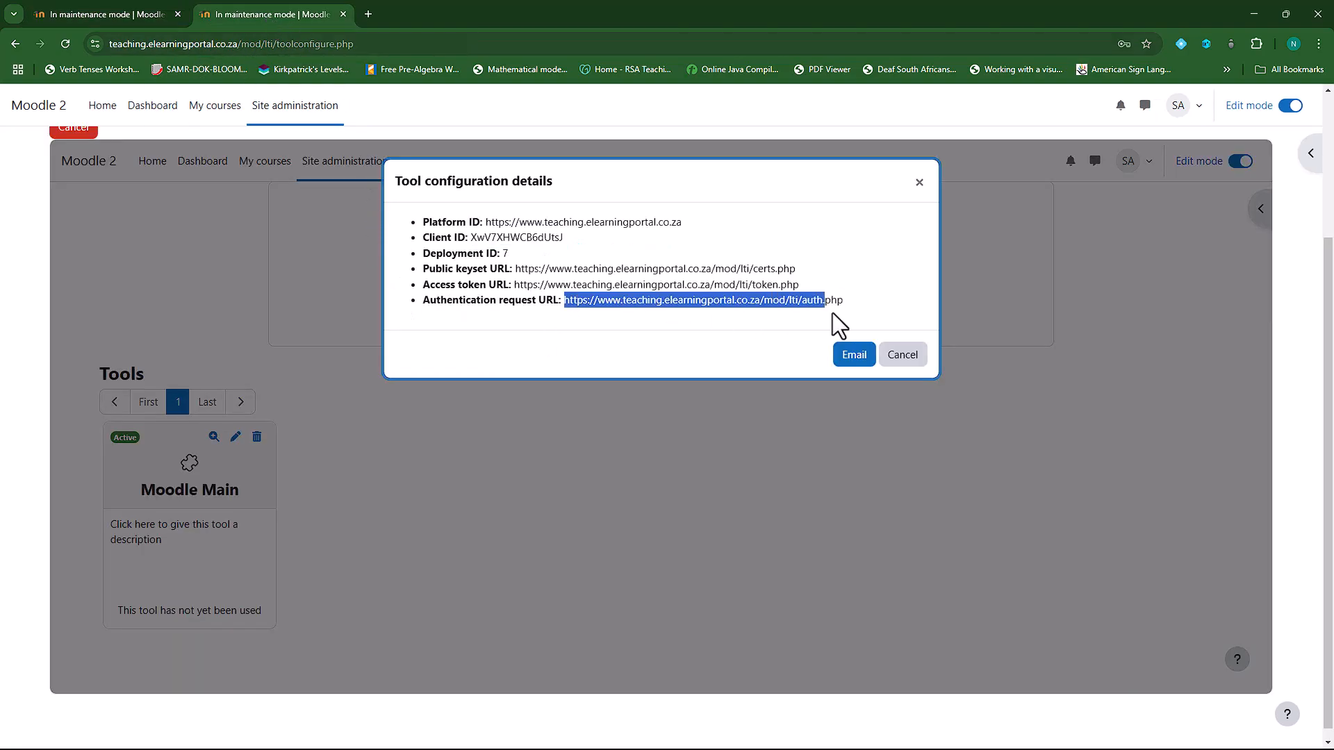
pyautogui.rightClick(827, 304)
pyautogui.click(860, 323)
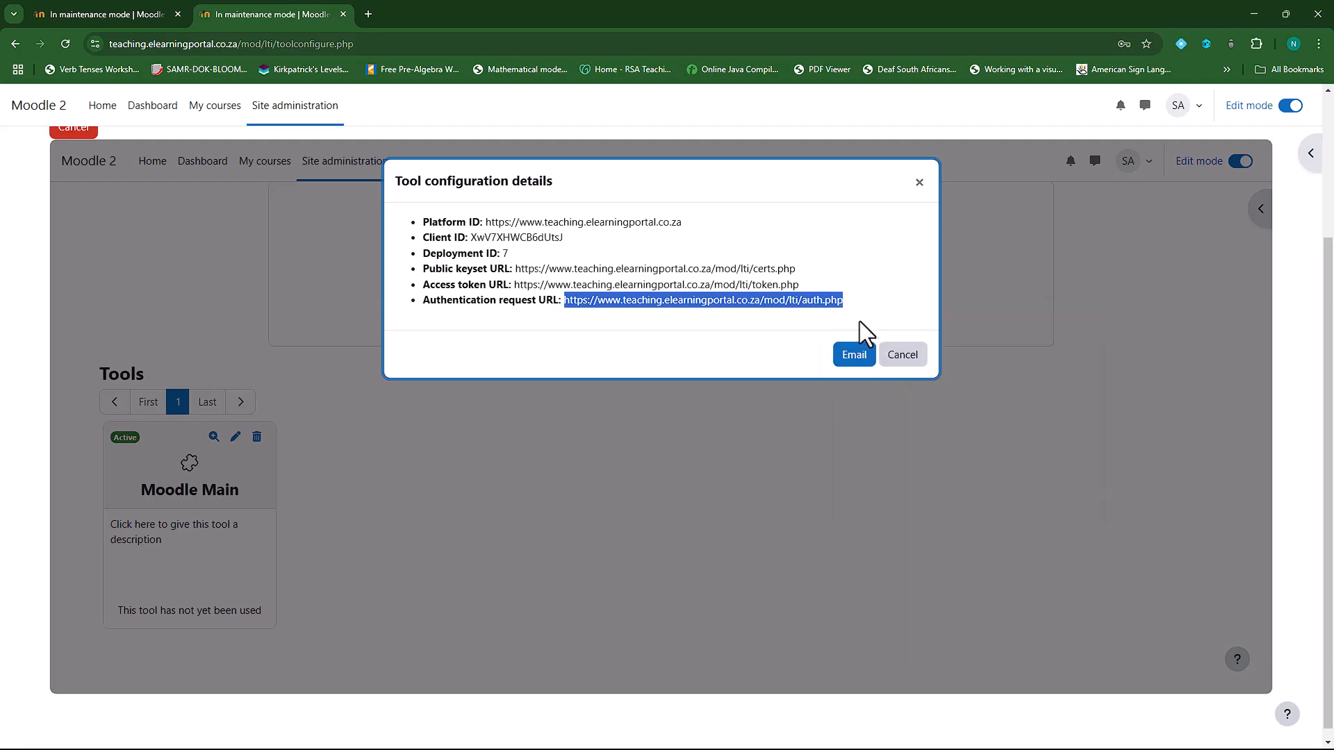
pyautogui.click(126, 8)
pyautogui.moveTo(368, 430); pyautogui.dragTo(805, 439)
pyautogui.press('BackSpace')
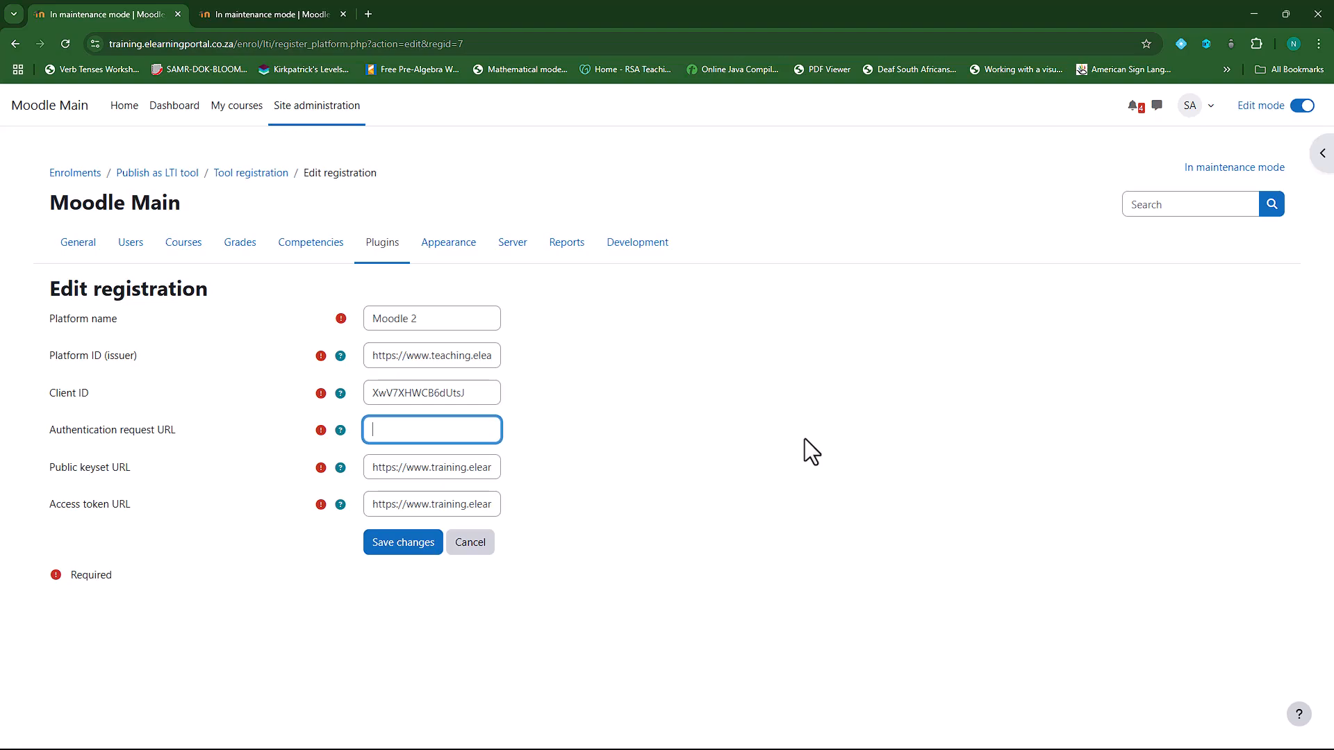
pyautogui.hotkey('ctrl', 'v')
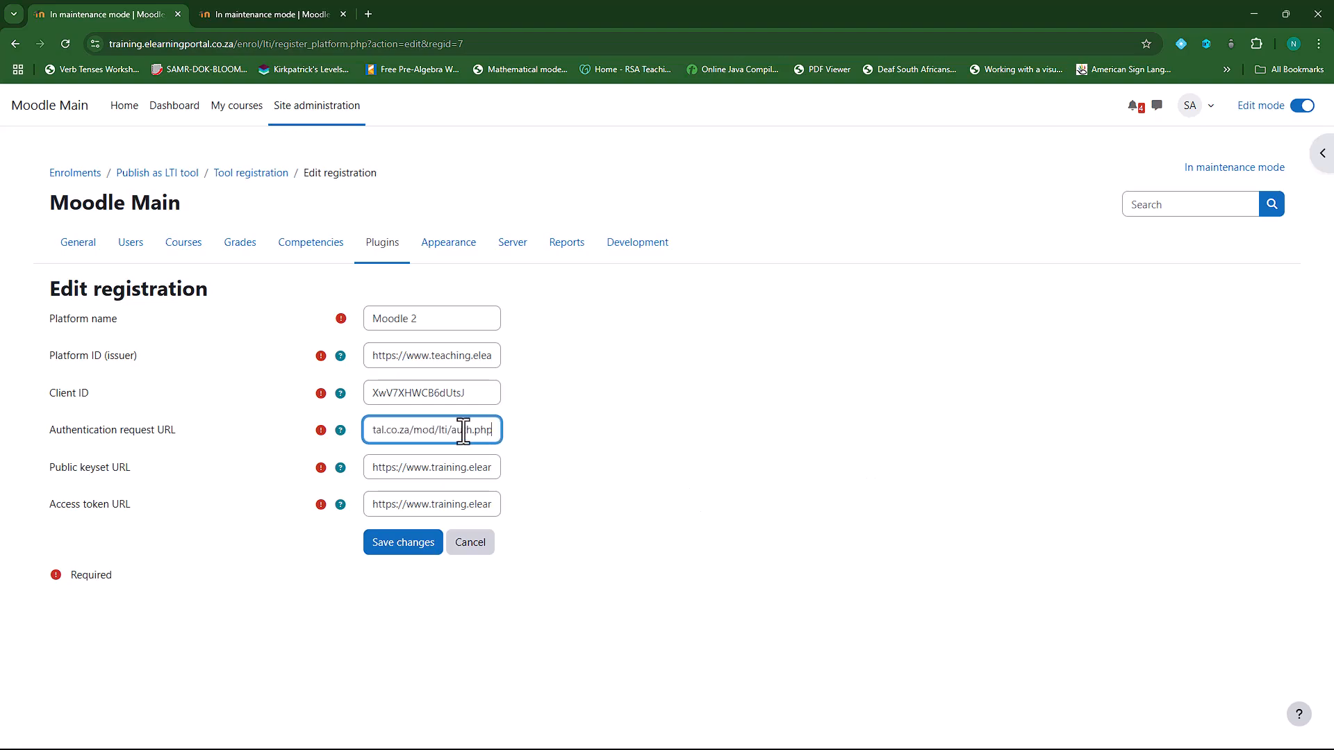
pyautogui.click(262, 10)
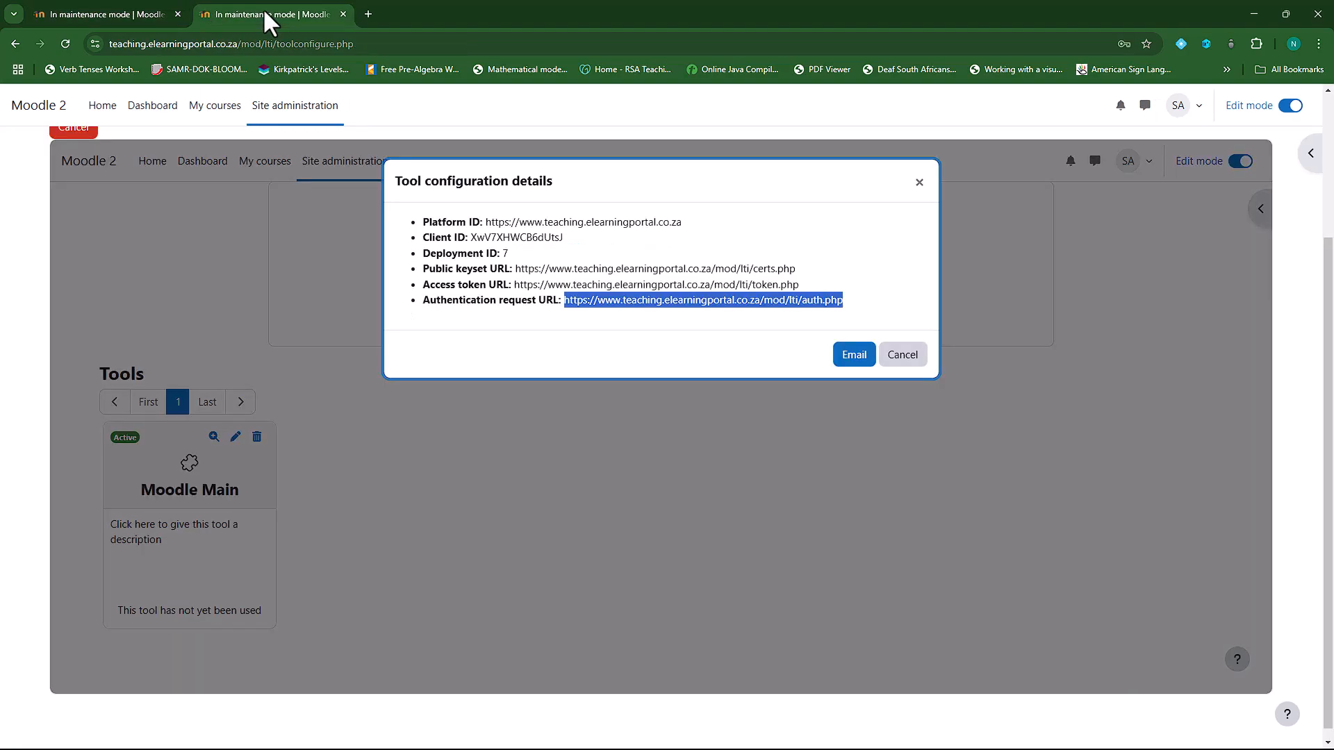
pyautogui.click(109, 16)
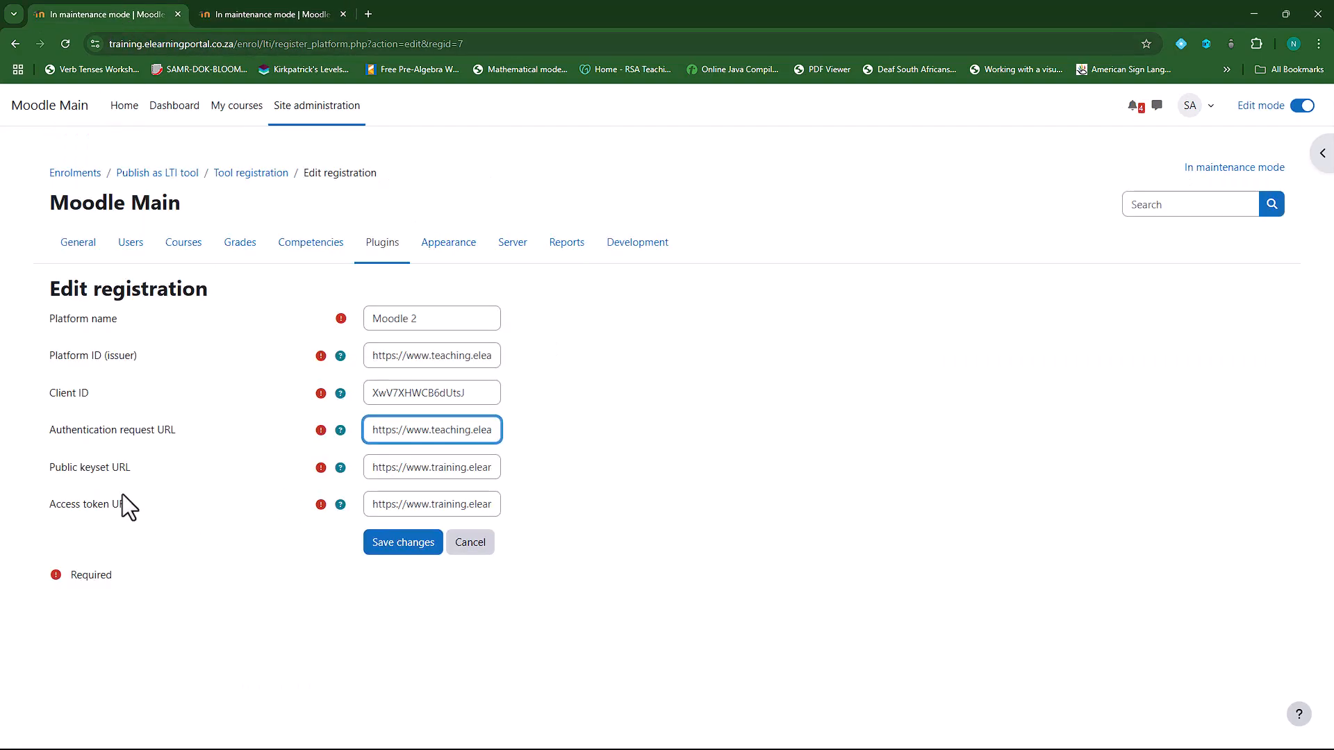
pyautogui.click(271, 13)
pyautogui.moveTo(516, 270); pyautogui.dragTo(824, 272)
pyautogui.rightClick(755, 274)
pyautogui.click(807, 291)
pyautogui.click(137, 13)
pyautogui.moveTo(364, 467); pyautogui.dragTo(497, 467)
pyautogui.press('Delete')
pyautogui.hotkey('ctrl', 'v')
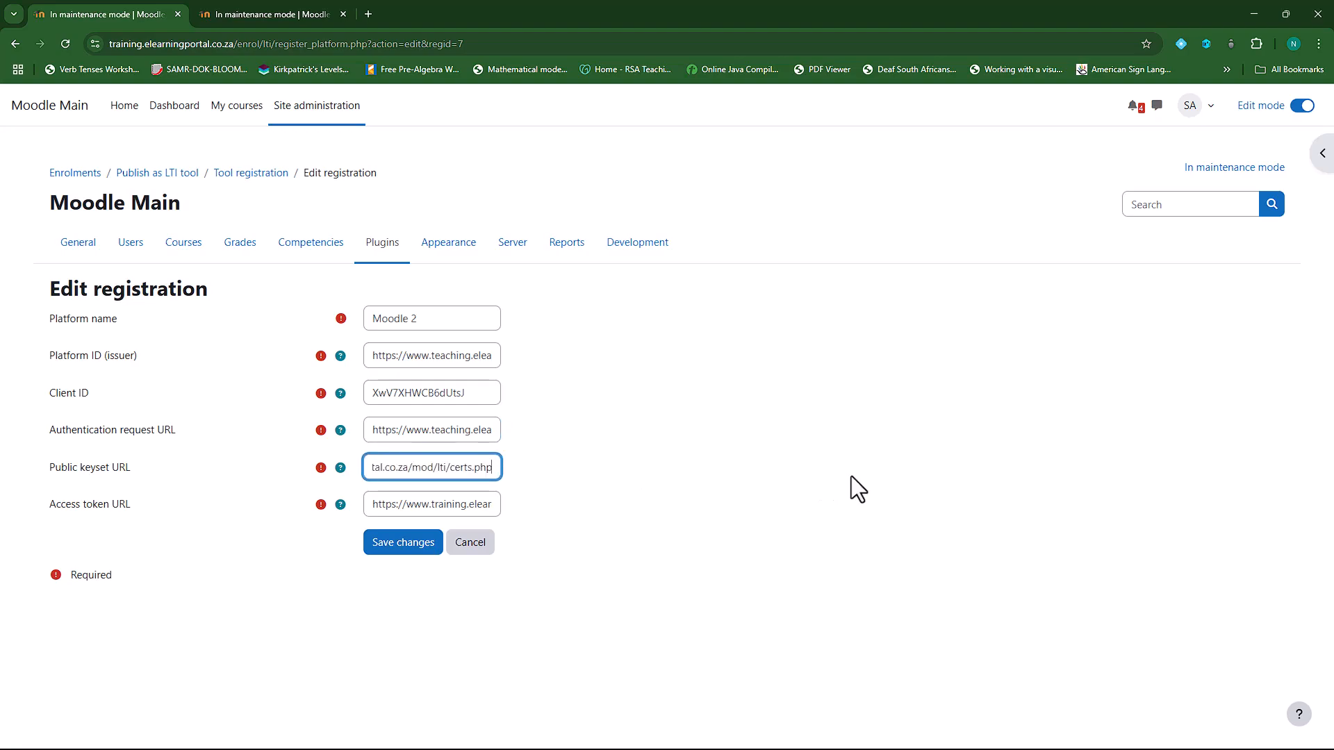
pyautogui.click(243, 11)
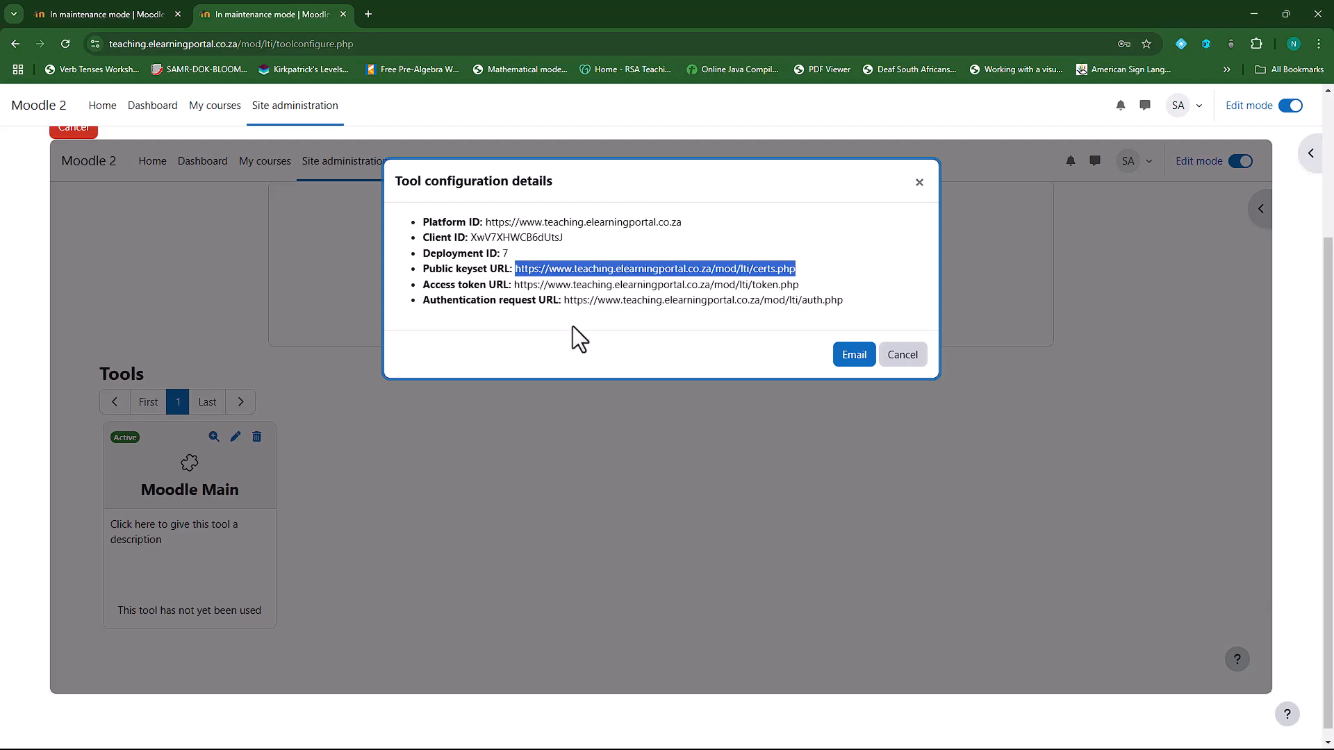
pyautogui.click(140, 11)
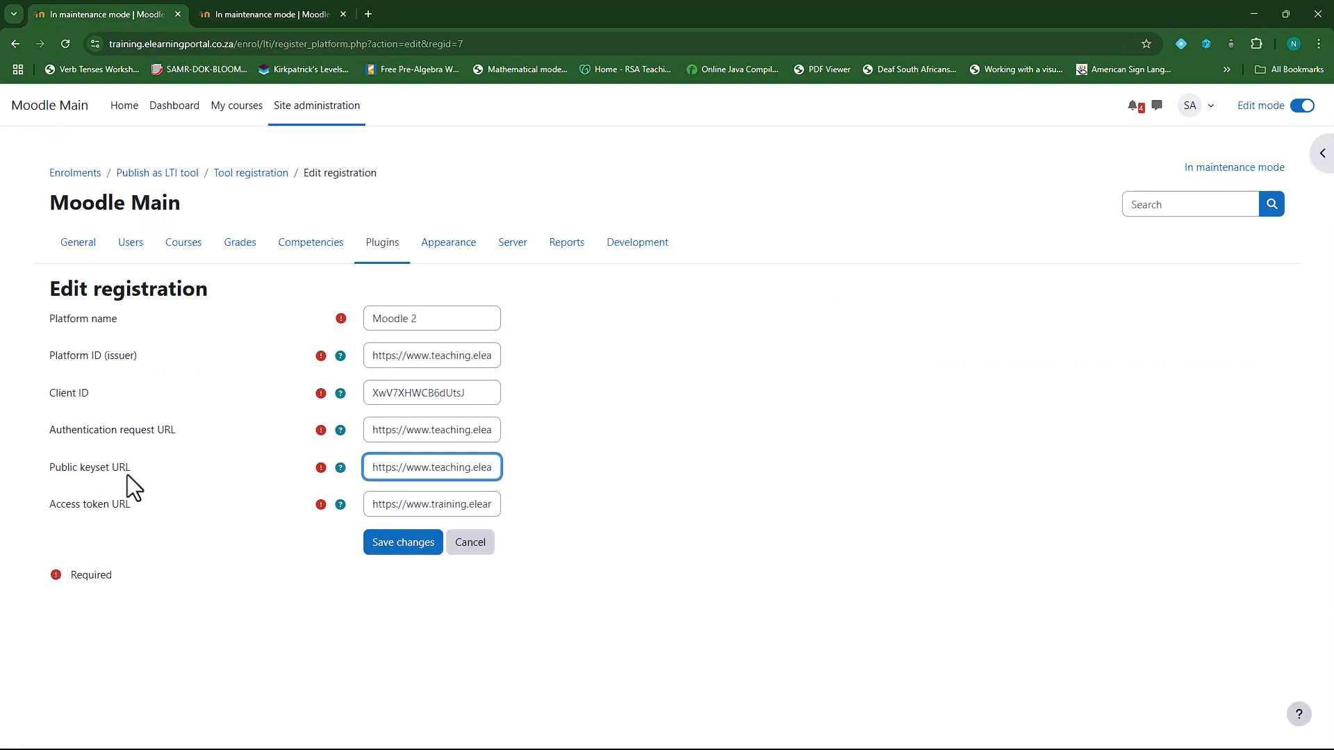
pyautogui.click(325, 17)
pyautogui.moveTo(514, 285); pyautogui.dragTo(849, 298)
pyautogui.rightClick(779, 286)
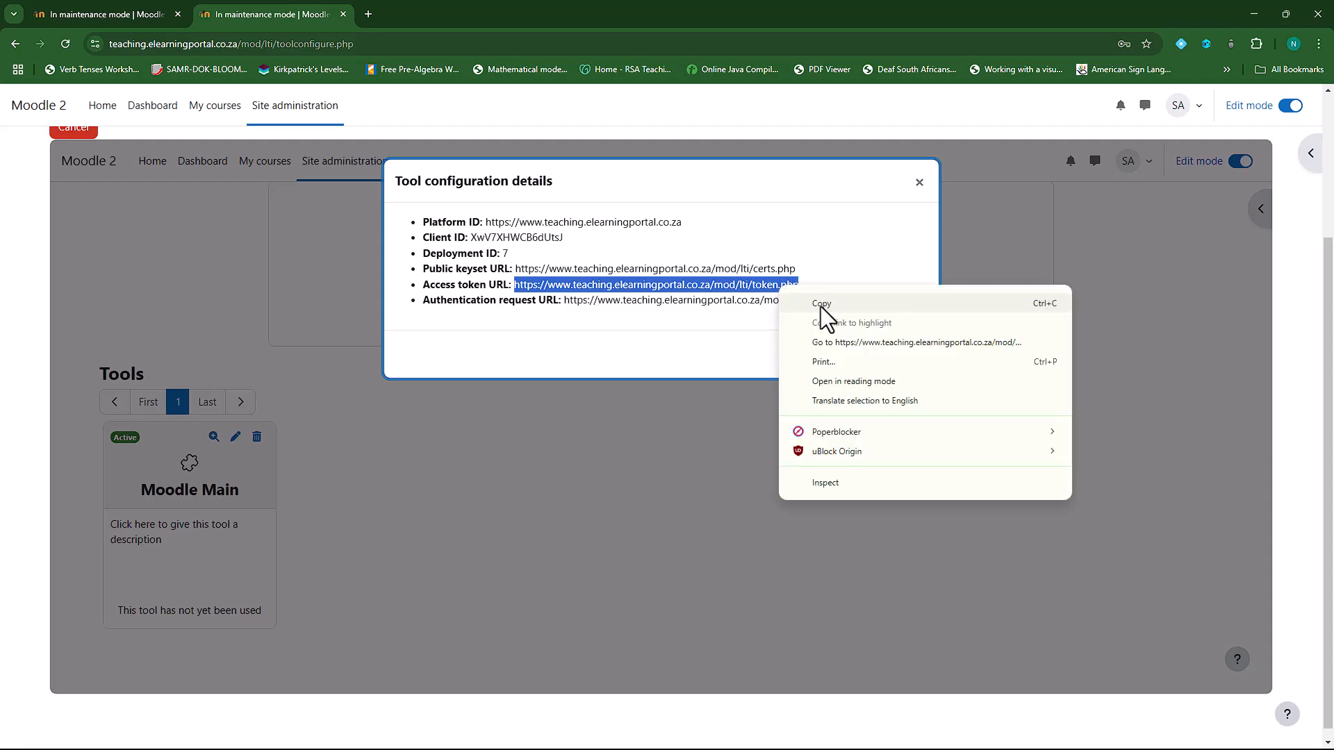
pyautogui.click(822, 304)
pyautogui.click(131, 11)
pyautogui.moveTo(374, 505); pyautogui.dragTo(659, 519)
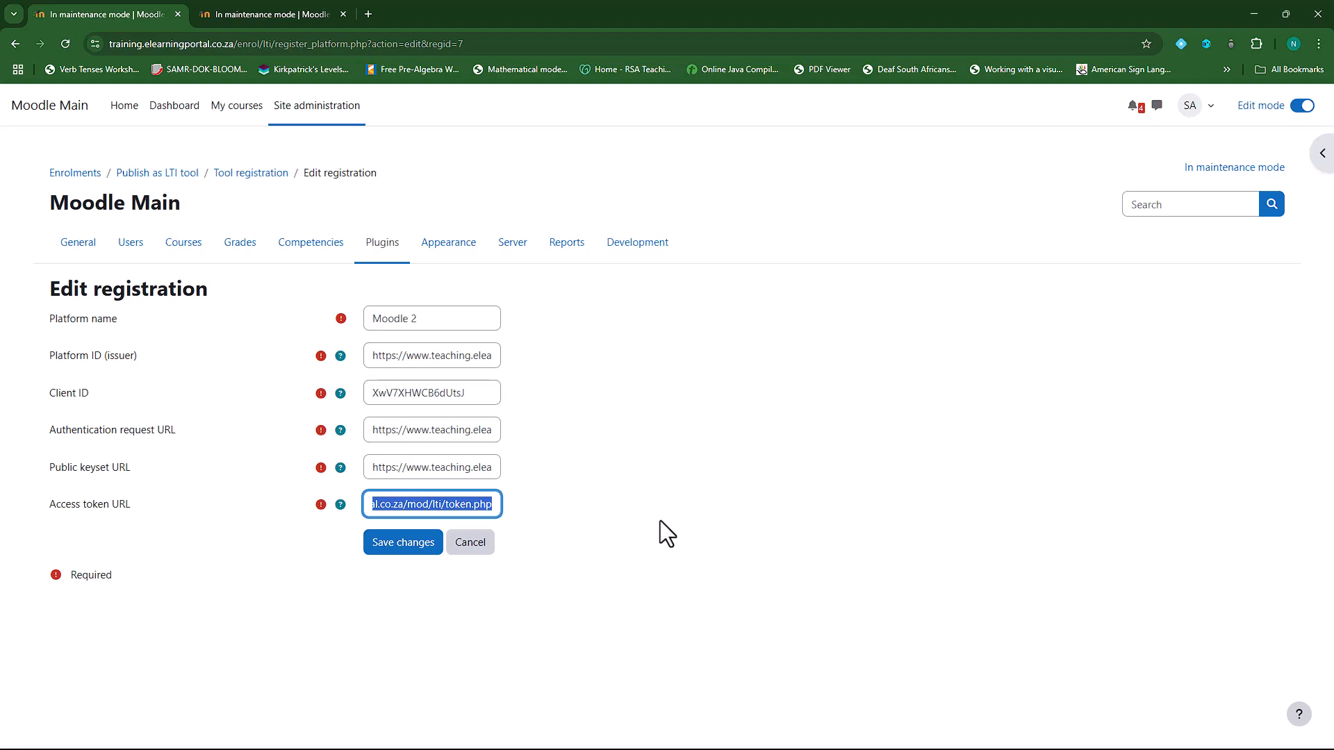
pyautogui.hotkey('ctrl', 'v')
pyautogui.click(402, 544)
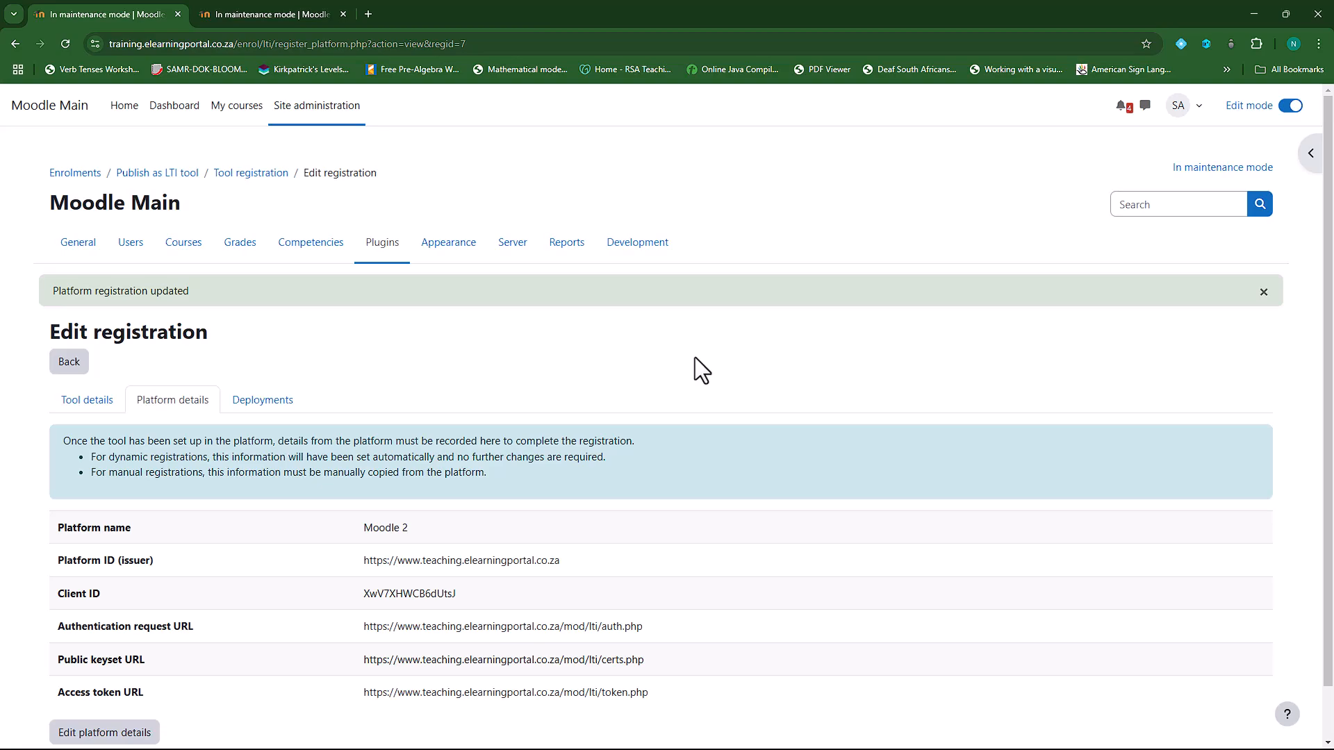
# Step: Add a deployment named 7 with deployment ID 7, taken from Moodle 2's tool configuration details, to the Moodle 2 registration
pyautogui.click(91, 401)
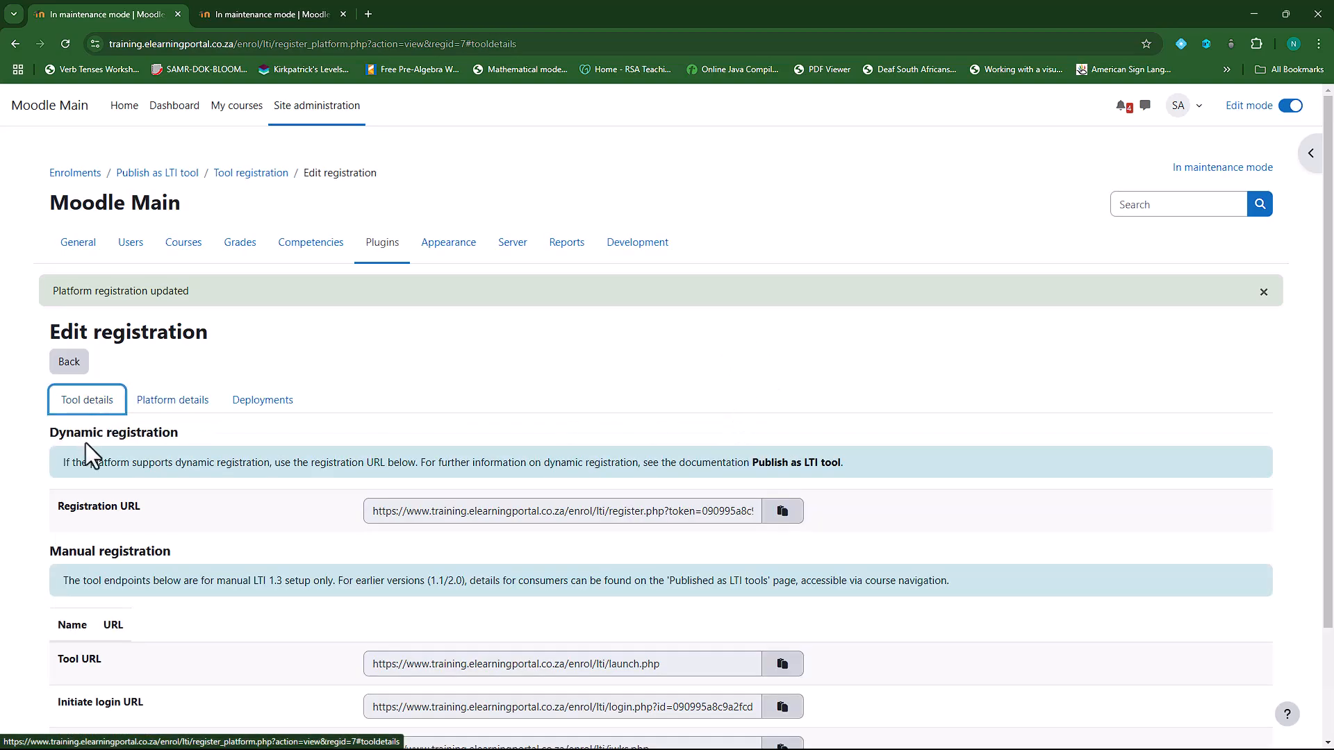
pyautogui.click(175, 404)
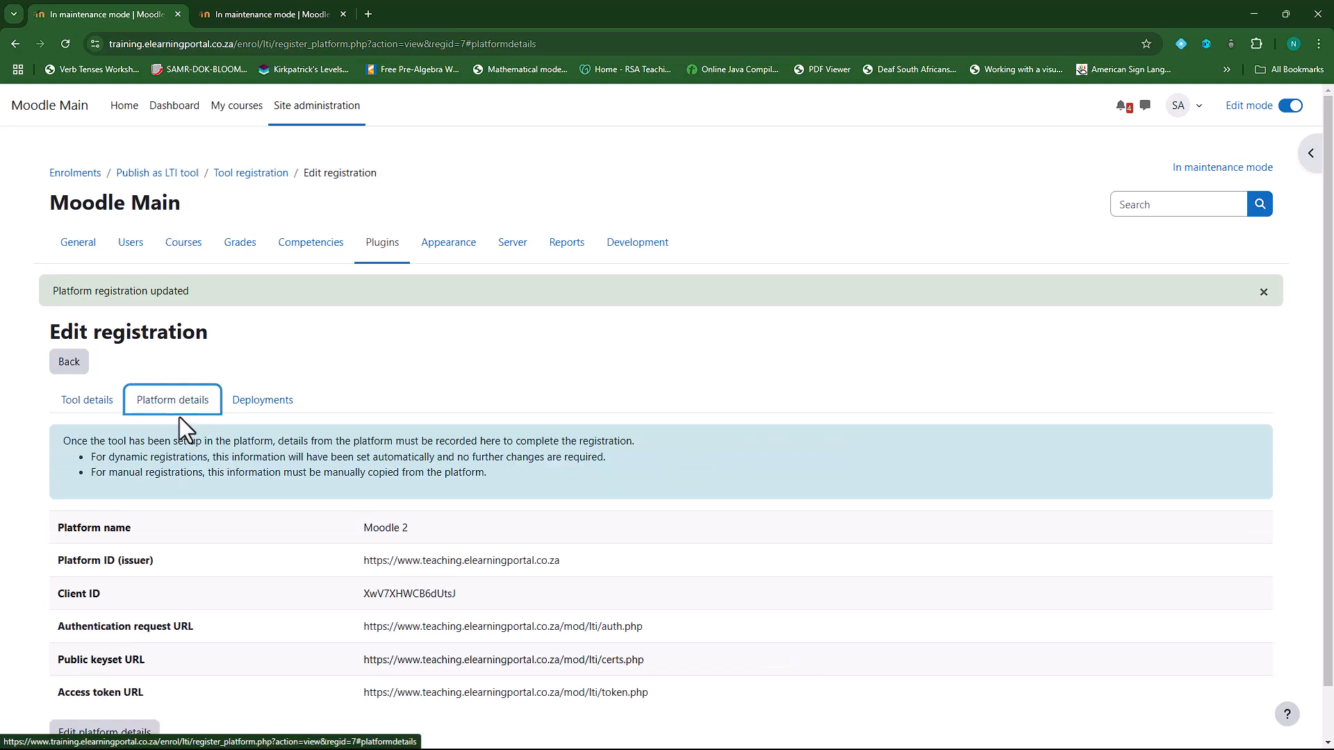
pyautogui.click(271, 411)
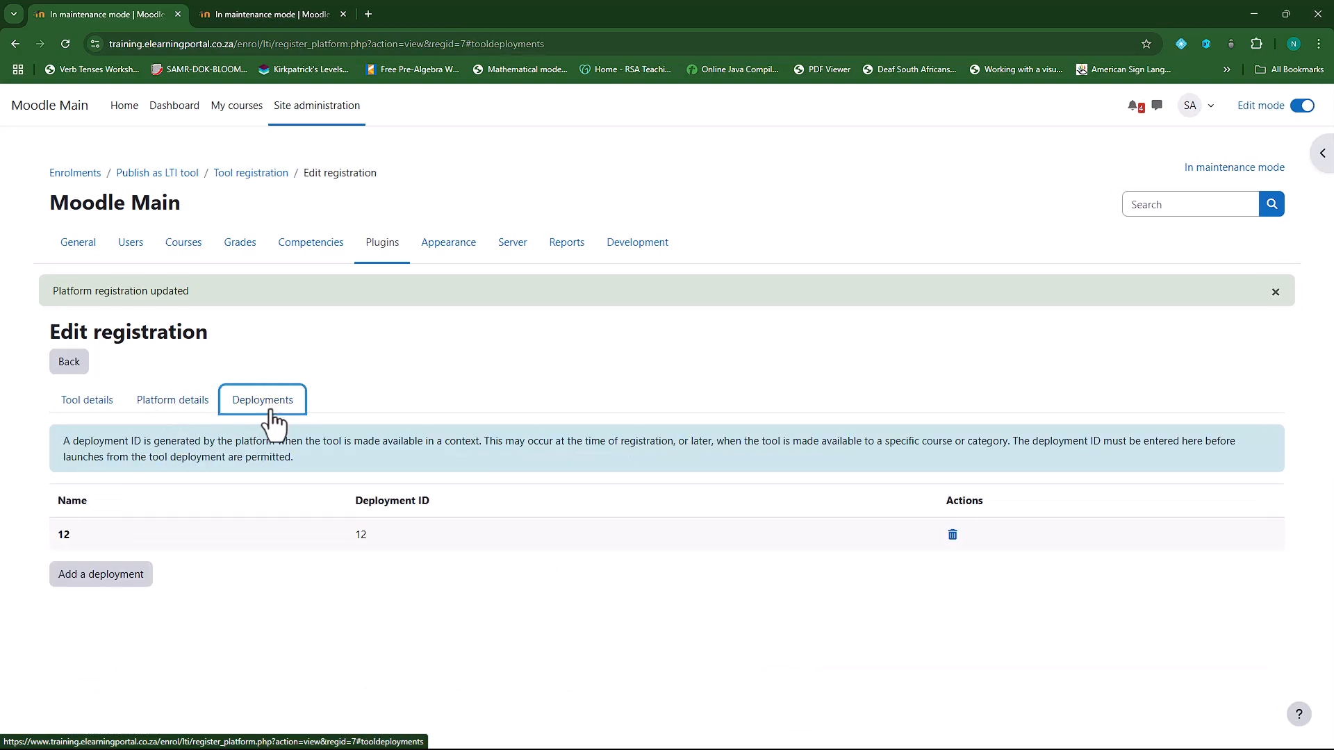
pyautogui.click(278, 15)
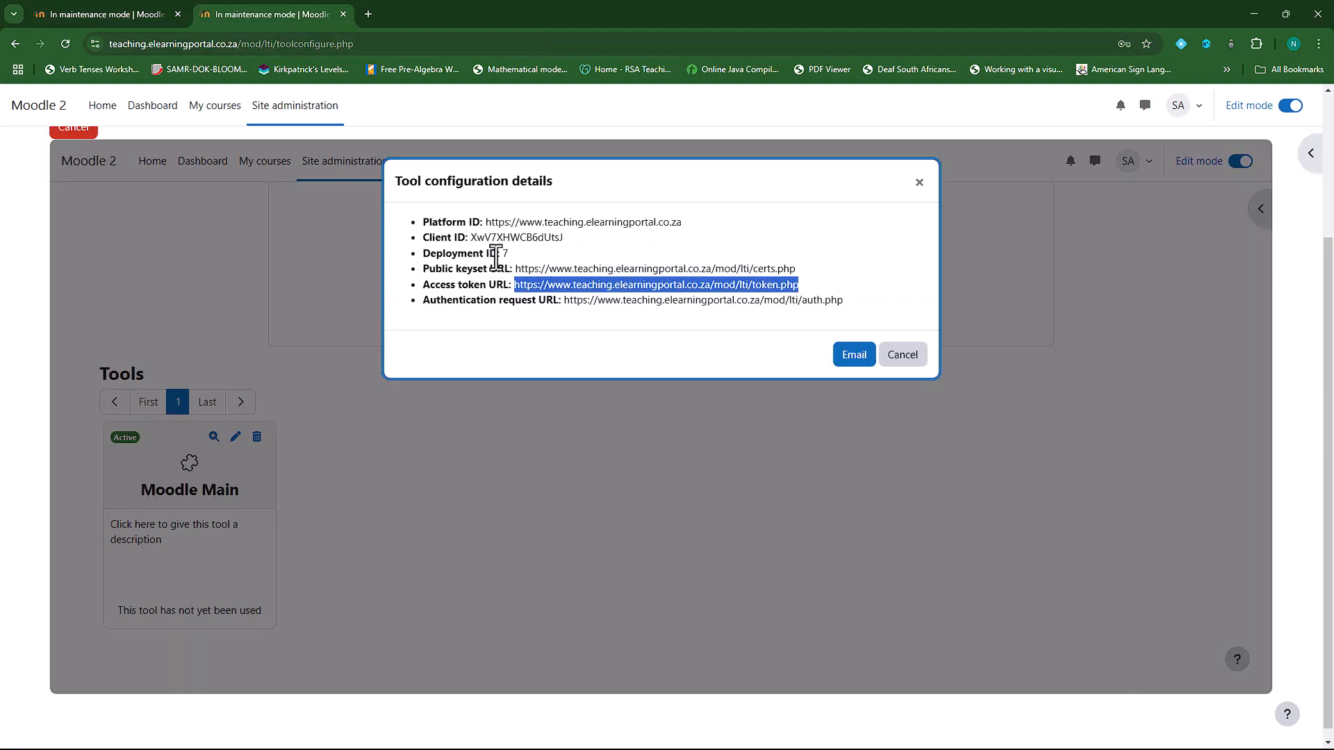
pyautogui.click(132, 14)
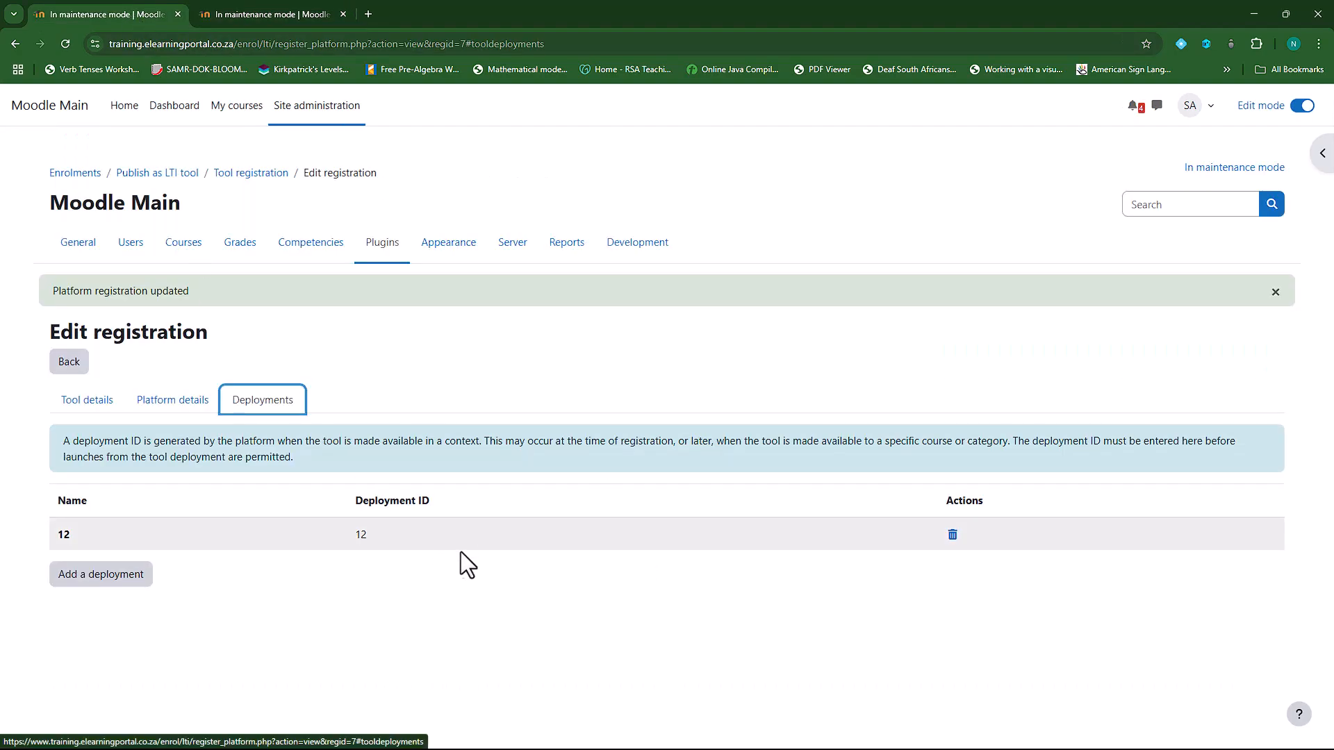
pyautogui.click(105, 578)
pyautogui.click(453, 324)
pyautogui.write('7')
pyautogui.click(435, 353)
pyautogui.write('7')
pyautogui.click(400, 396)
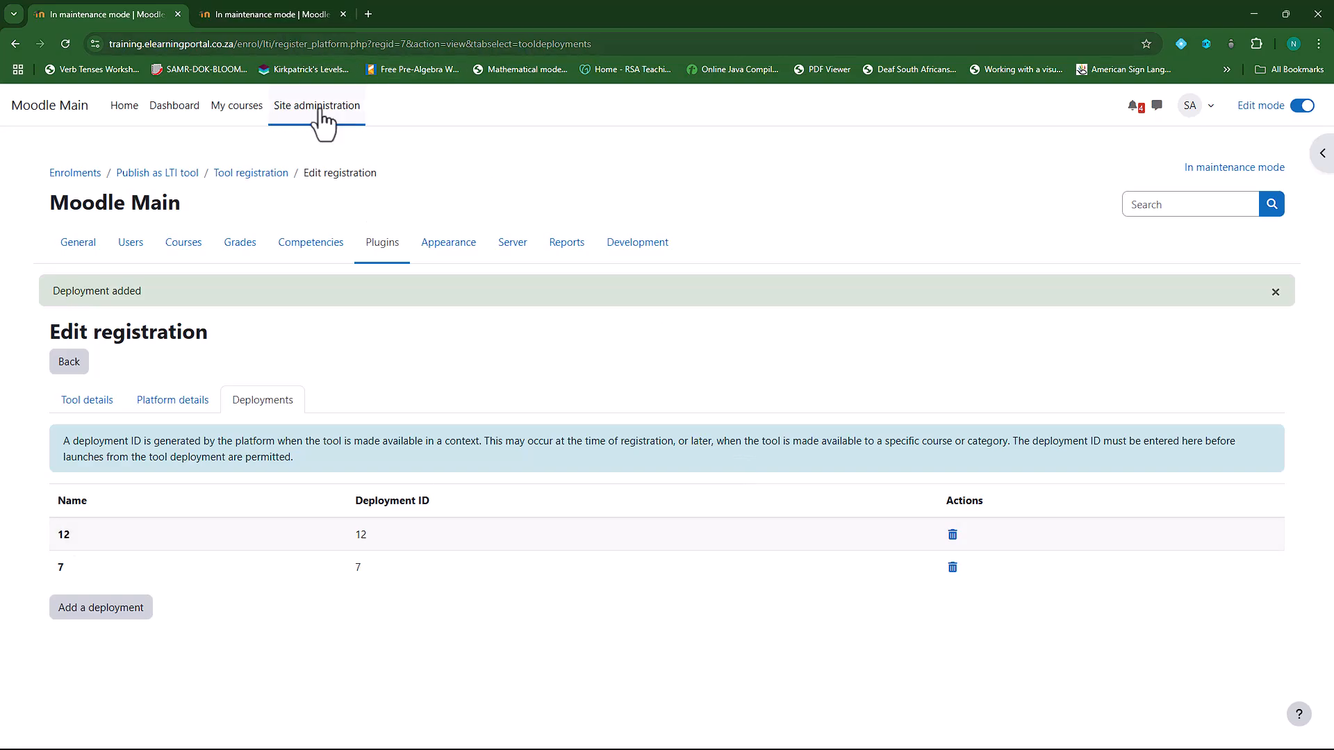
# Step: On the Moodle 2 site, close the tool configuration details and open the Publish as LTI tool enrolment settings
pyautogui.click(296, 13)
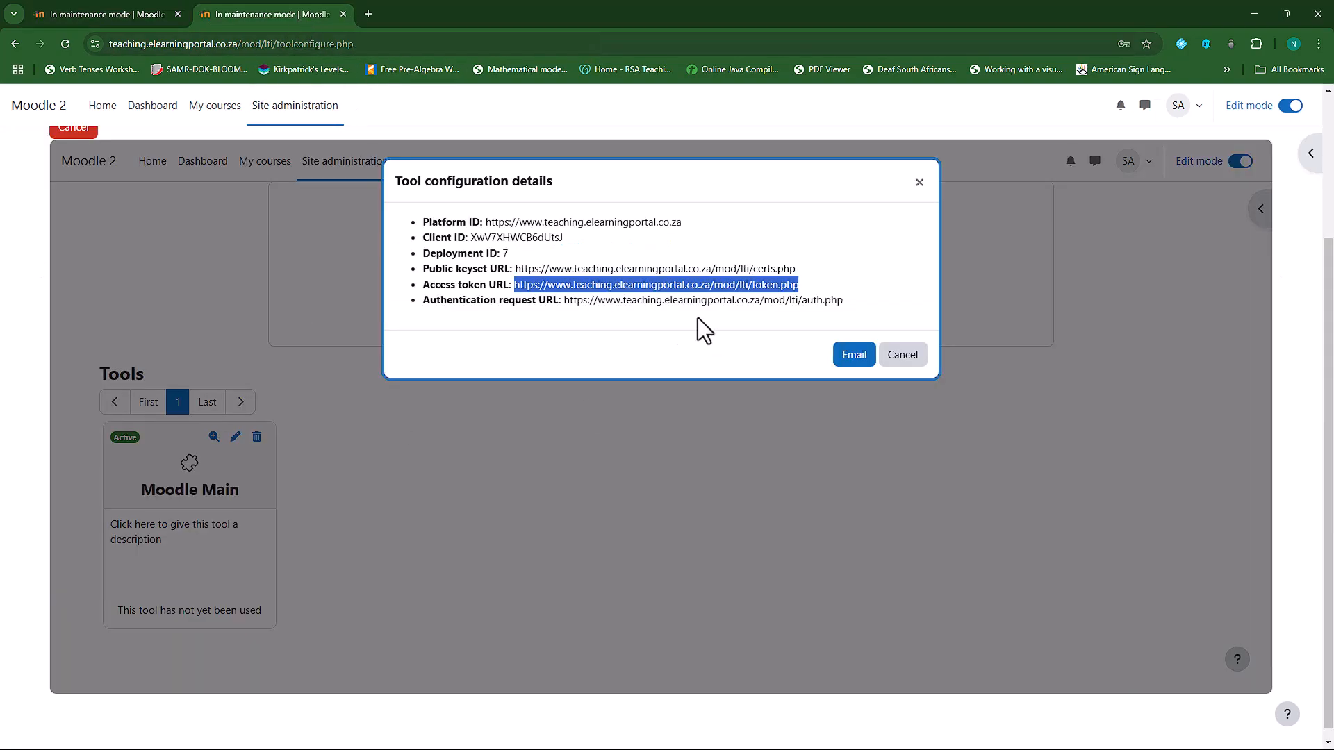
pyautogui.click(903, 356)
pyautogui.scroll(3, 664, 558)
pyautogui.click(348, 299)
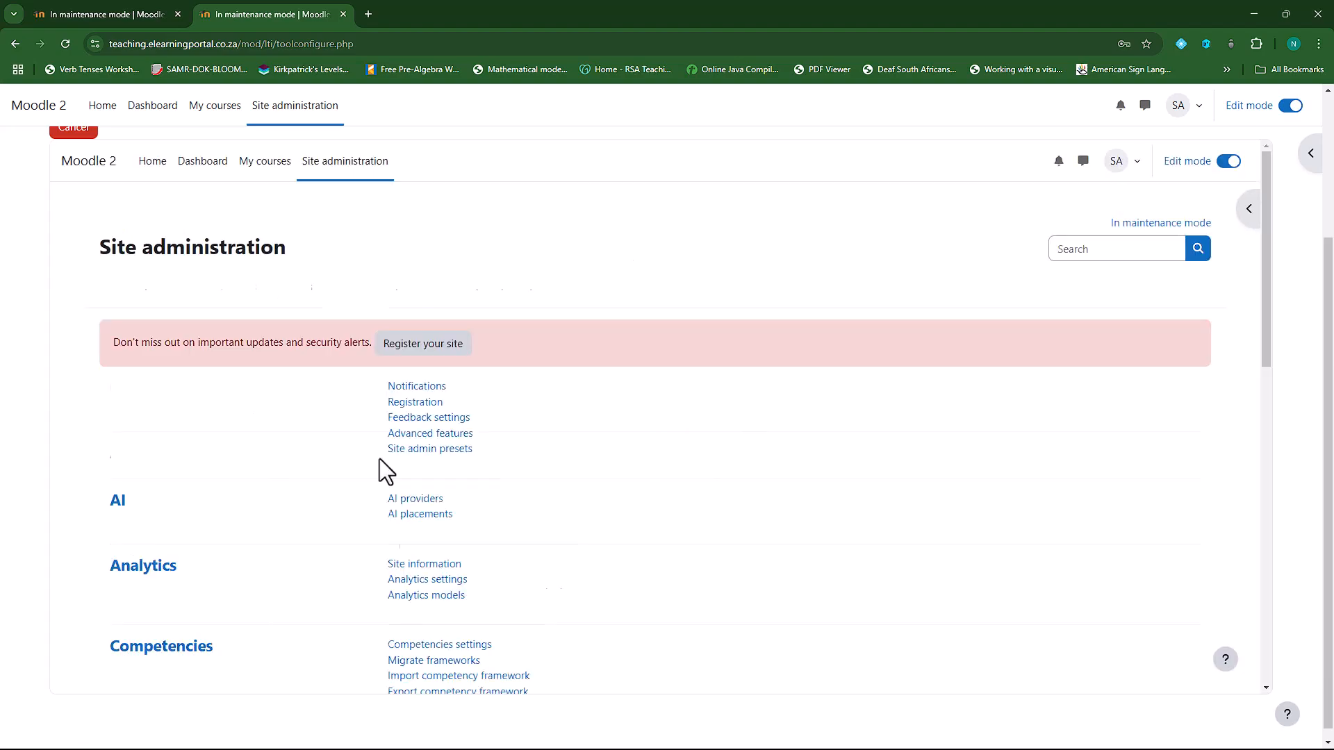
pyautogui.scroll(-15, 381, 459)
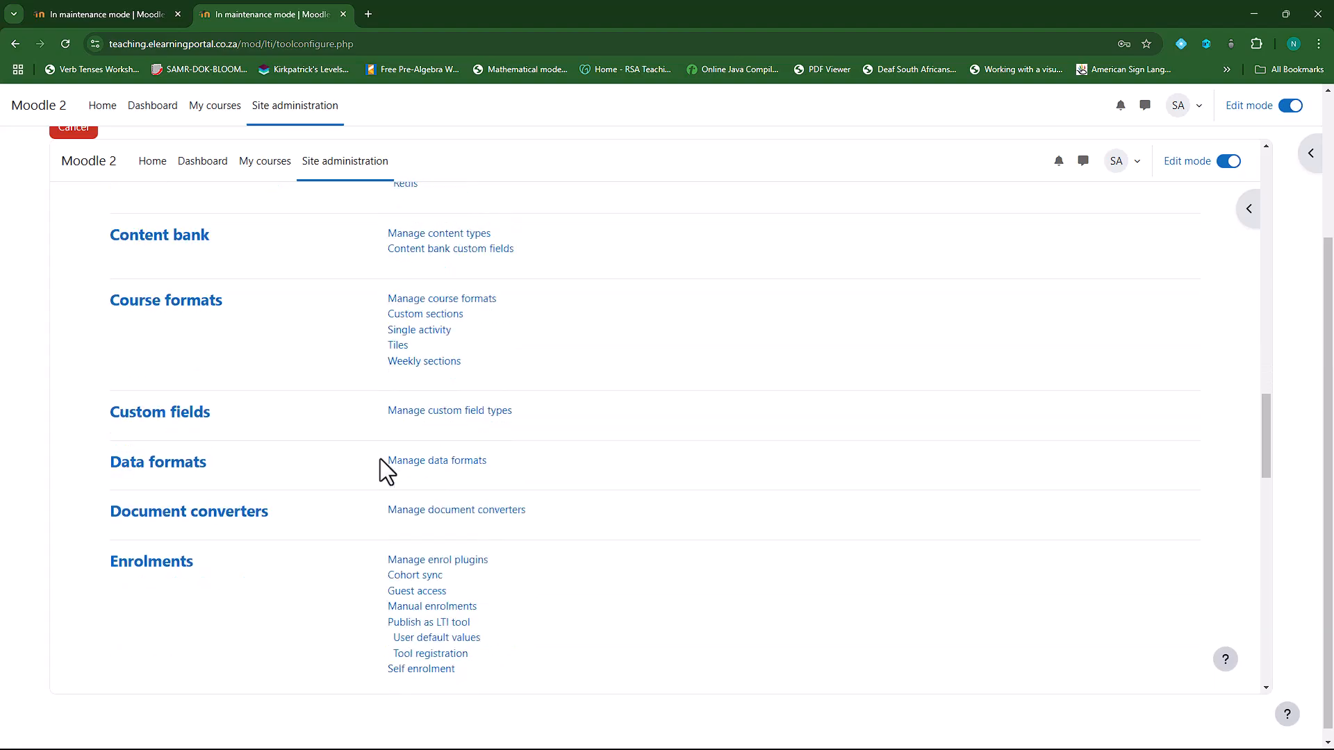
pyautogui.scroll(-2, 381, 461)
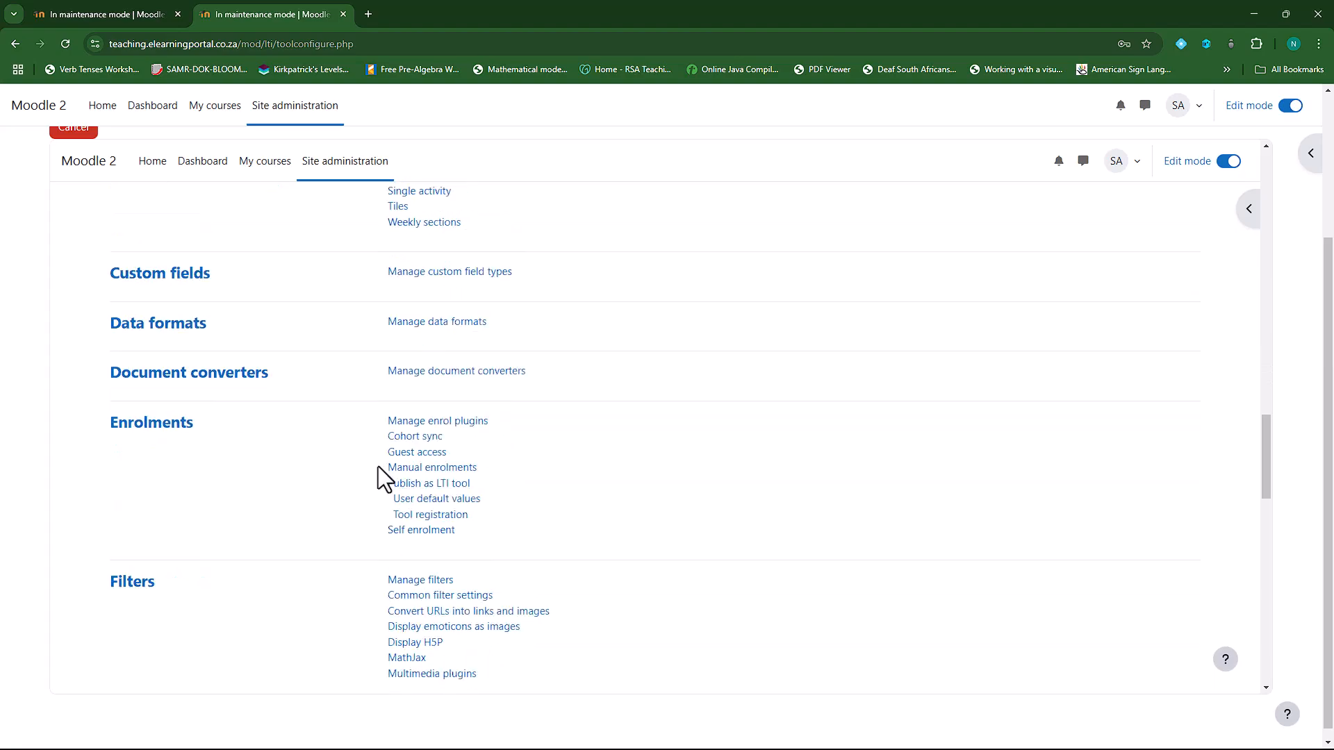
pyautogui.click(446, 486)
pyautogui.scroll(-6, 653, 497)
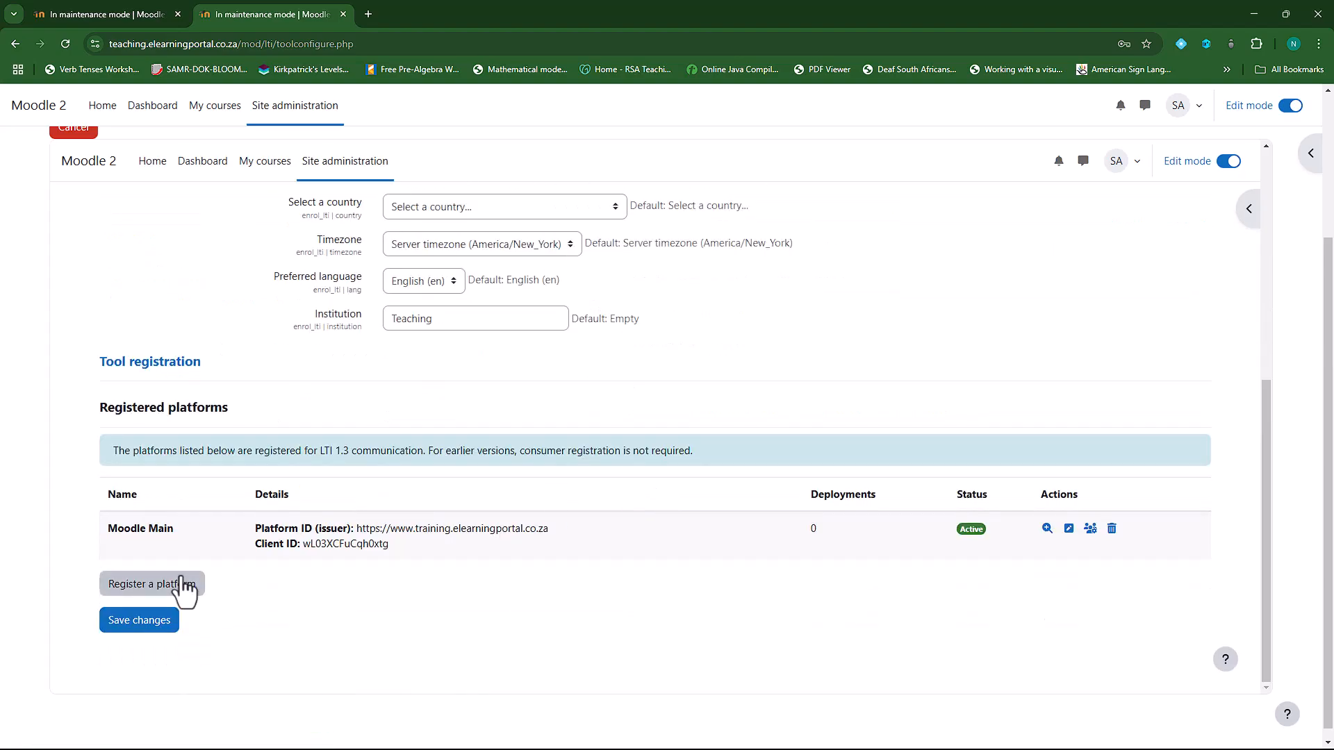
# Step: Open the Moodle Main platform registration, check its platform and tool details, and show its deployments
pyautogui.click(1068, 528)
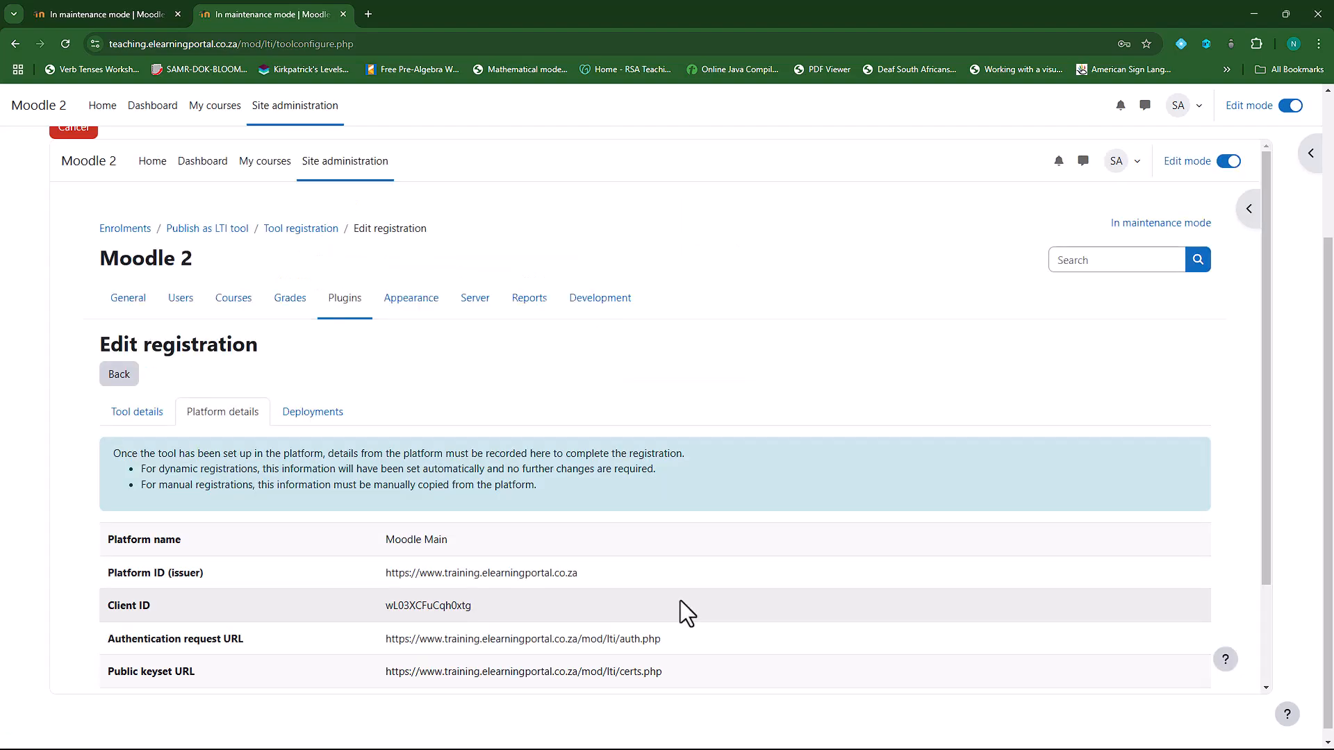
pyautogui.scroll(-1, 402, 607)
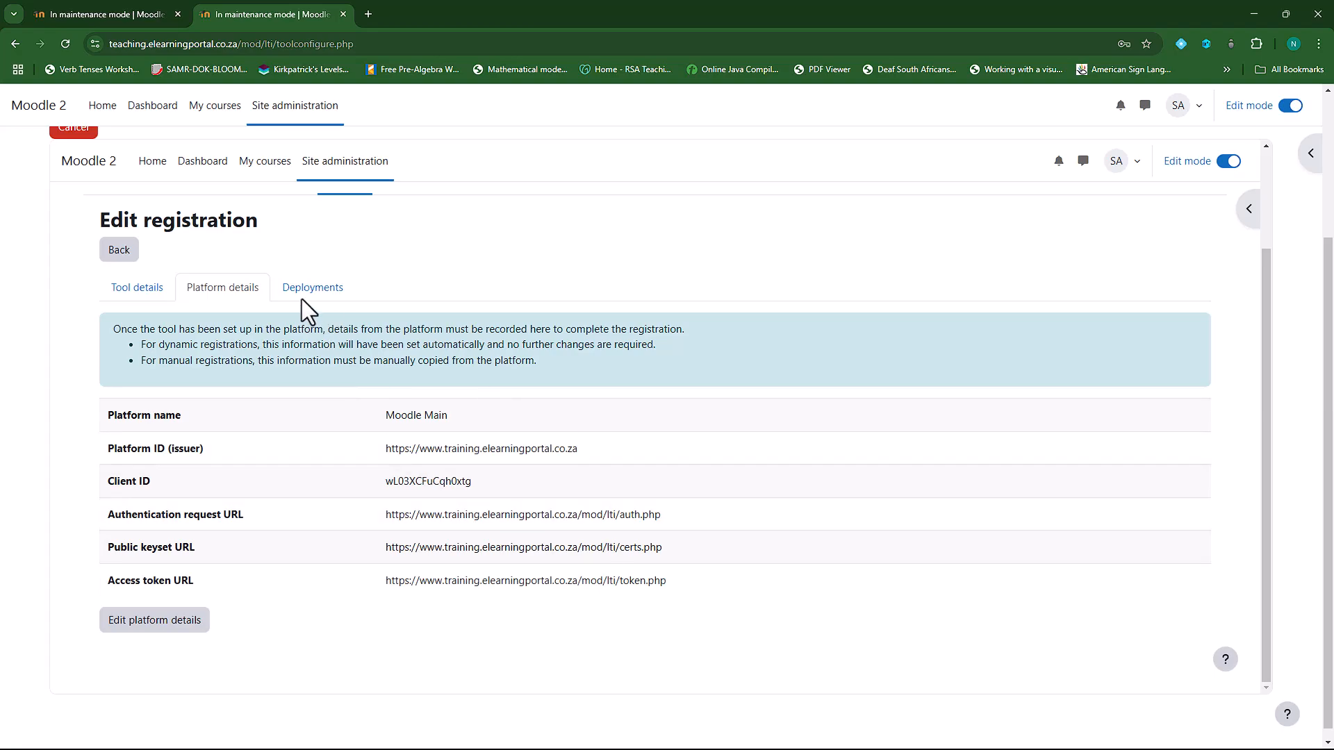
pyautogui.click(147, 289)
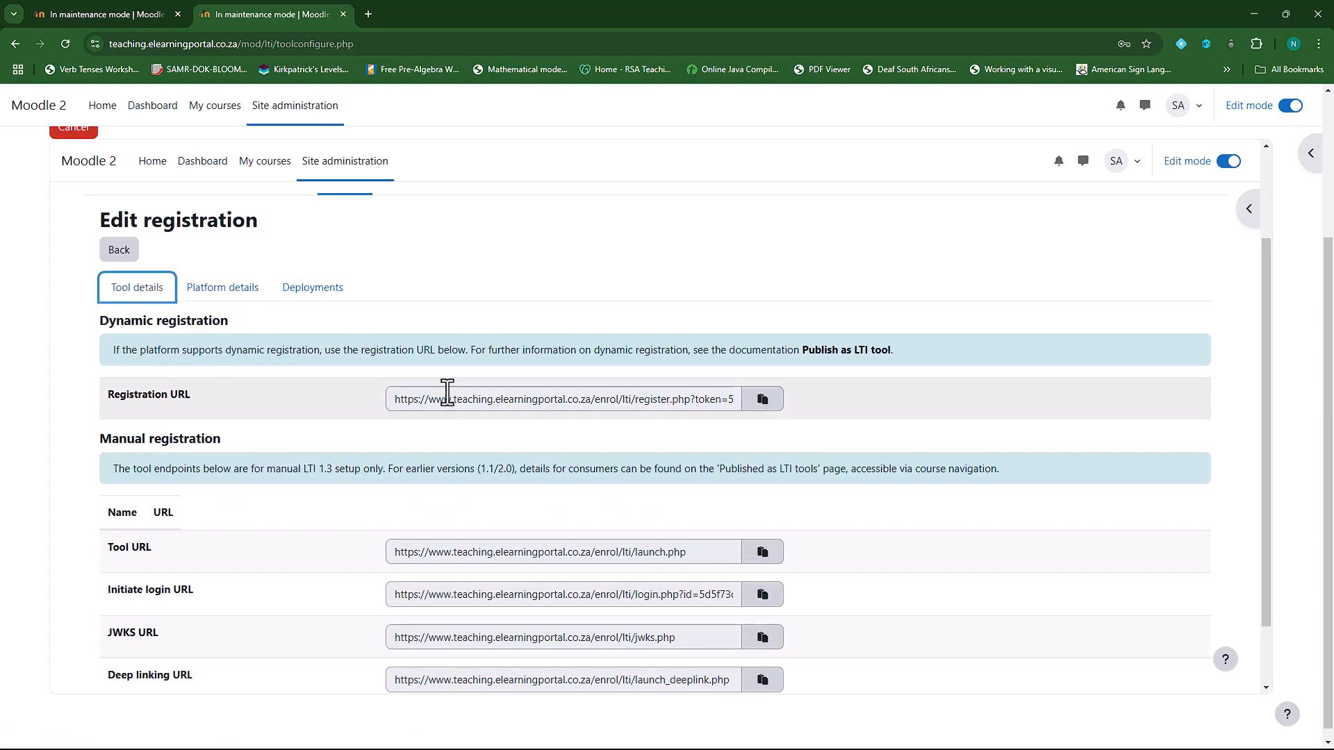
pyautogui.click(323, 294)
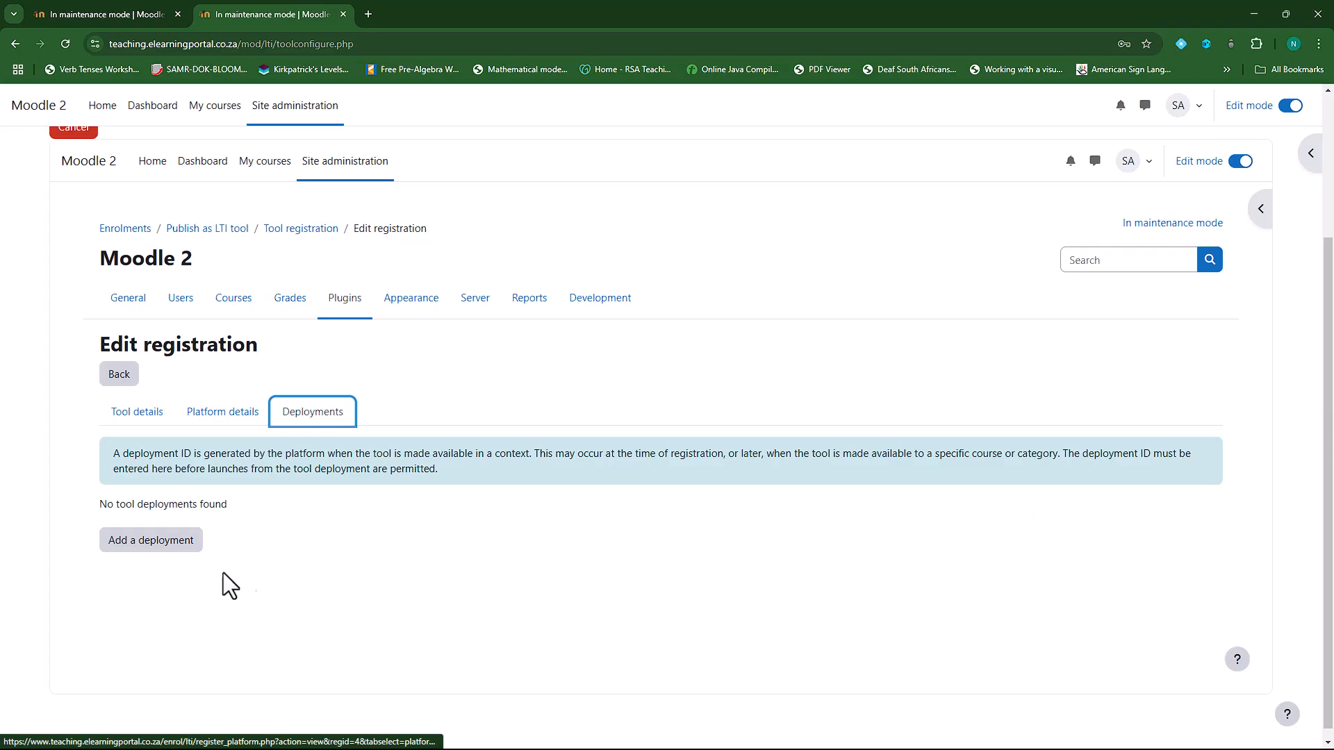
# Step: Add a deployment named 12 with deployment ID 12 to the Moodle Main registration
pyautogui.click(150, 544)
pyautogui.click(439, 375)
pyautogui.click(123, 11)
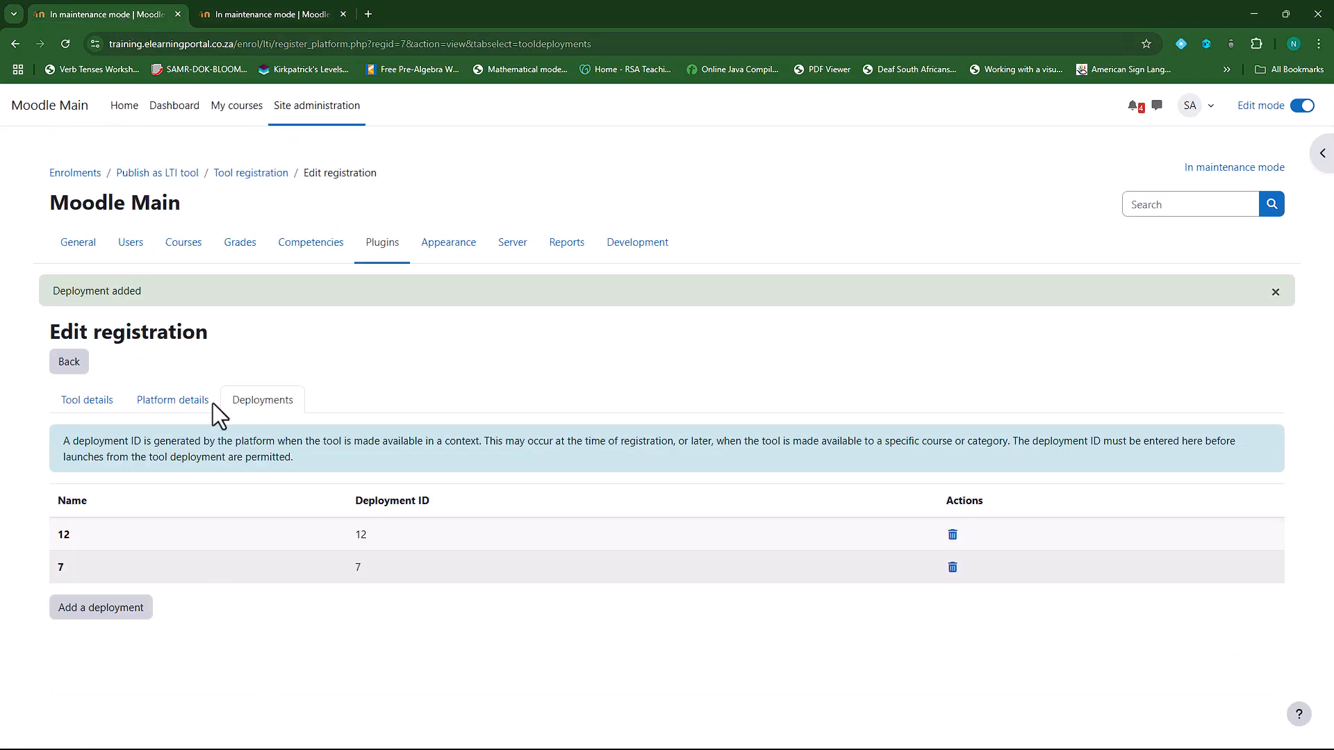
pyautogui.click(289, 13)
pyautogui.write('12')
pyautogui.click(453, 414)
pyautogui.write('12')
pyautogui.click(422, 451)
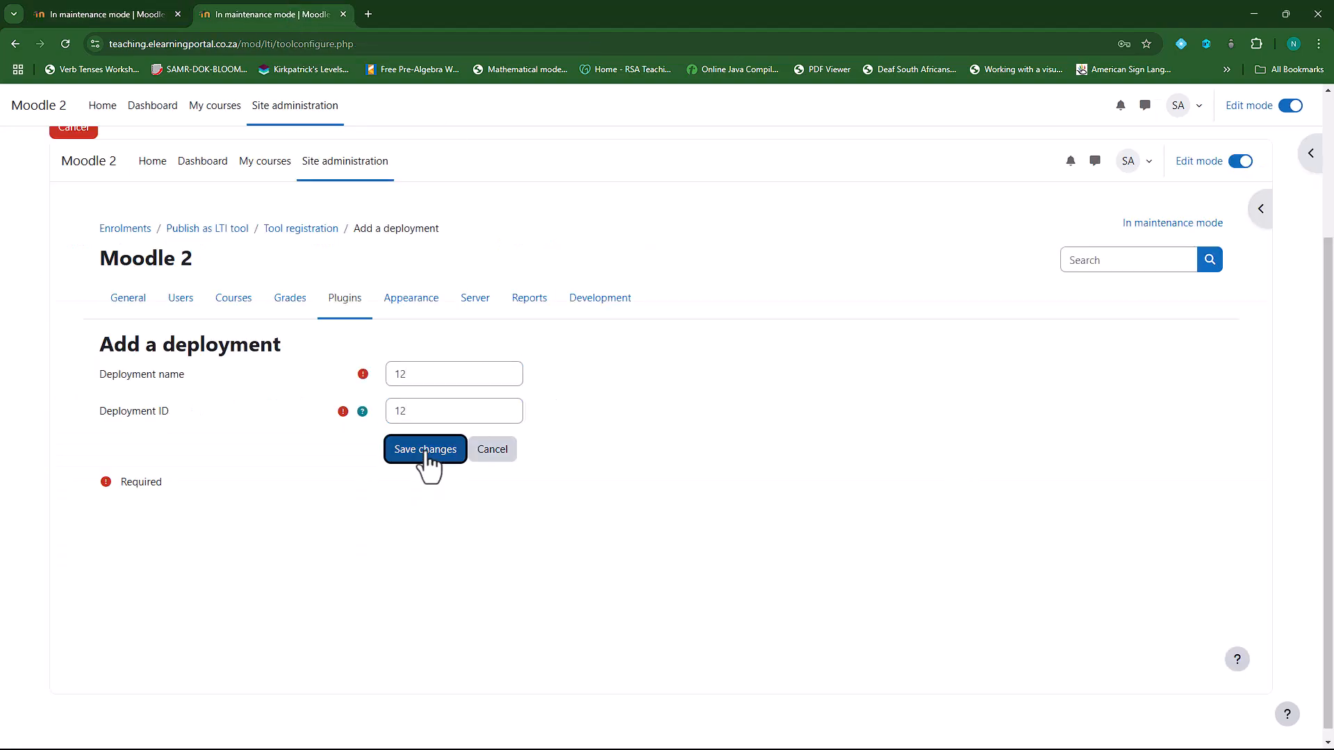
# Step: Add a second deployment named 7 with deployment ID 7 to the Moodle Main registration on the Moodle 2 site
pyautogui.click(164, 632)
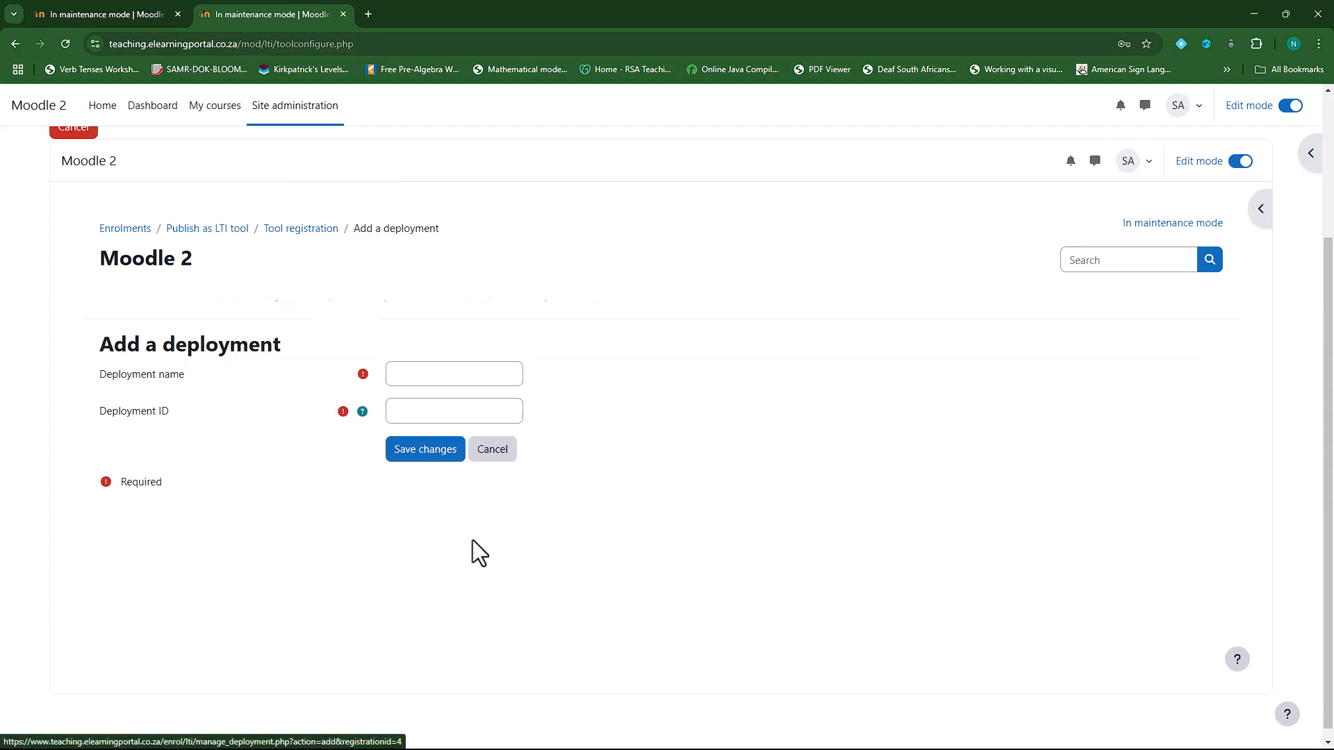
pyautogui.click(447, 373)
pyautogui.write('7')
pyautogui.click(471, 413)
pyautogui.write('7')
pyautogui.click(436, 457)
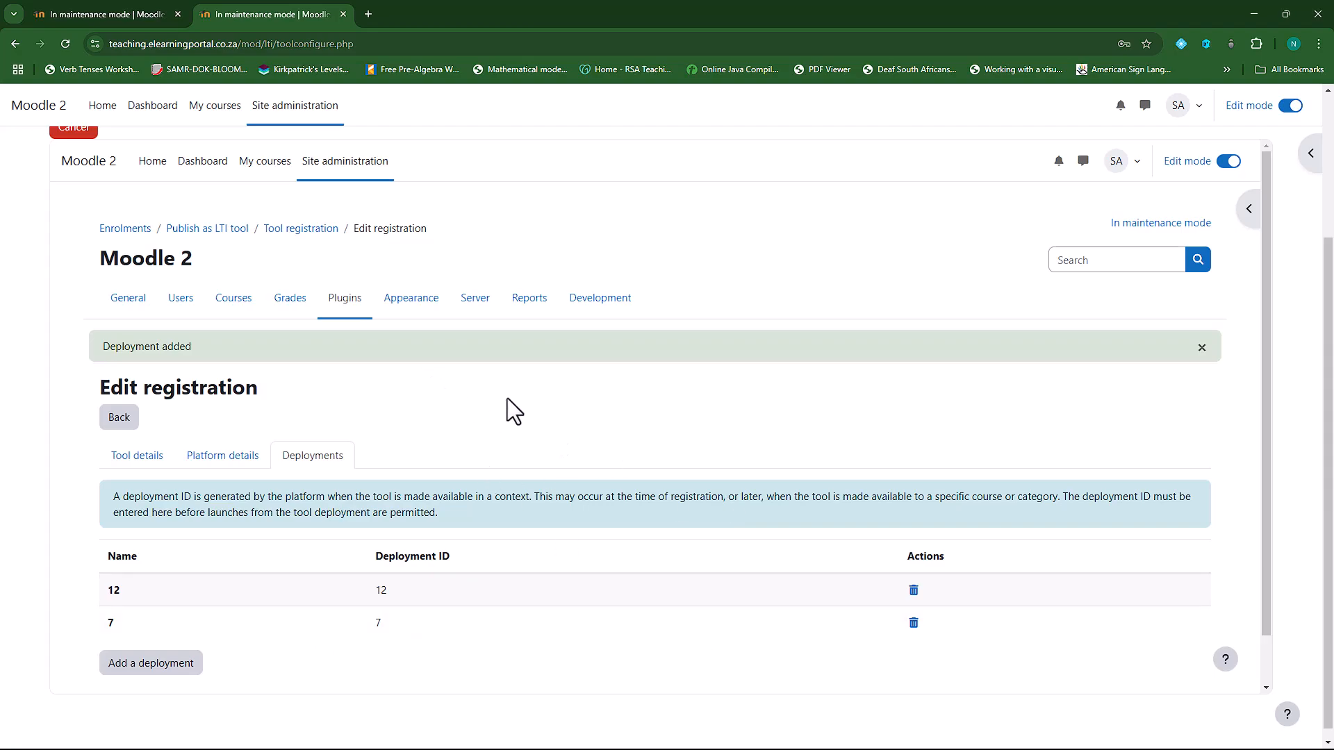
# Step: Switch to the Moodle Main site, open the Test course from the Test category in course management, and review its sections
pyautogui.click(152, 11)
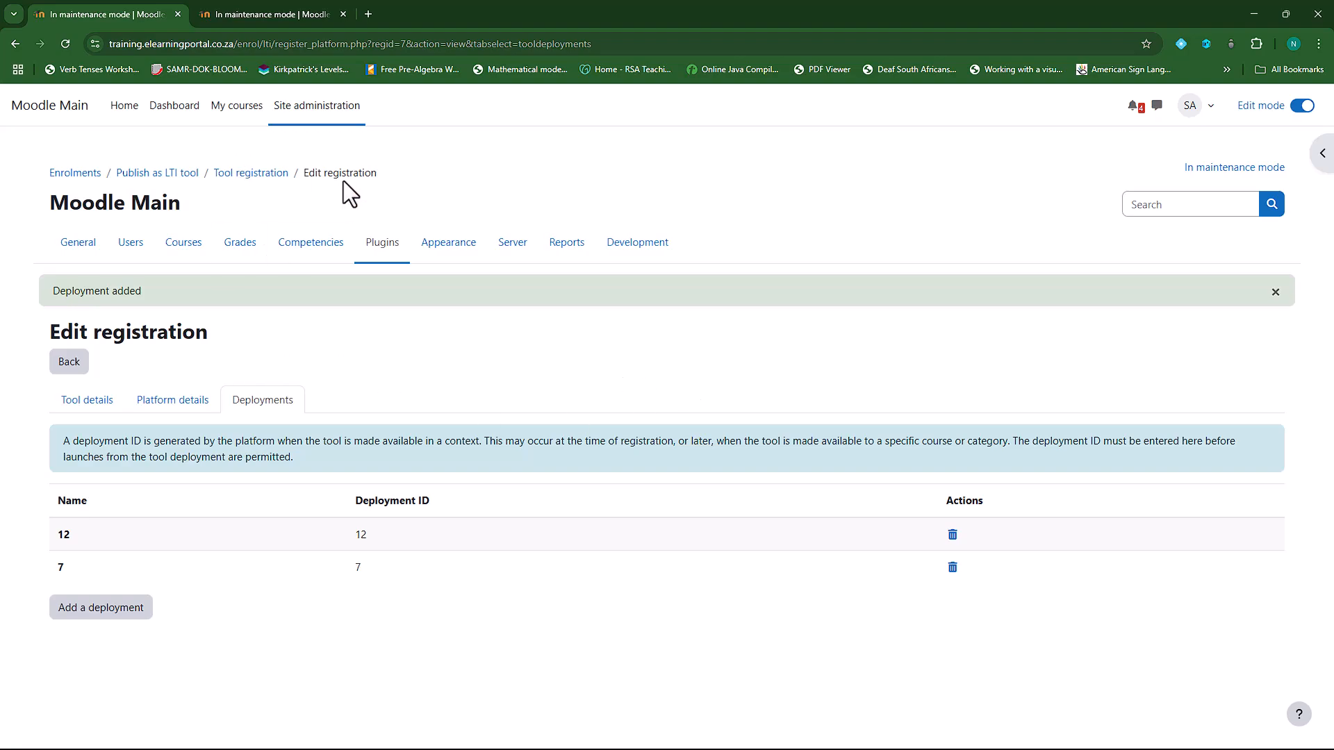
pyautogui.click(184, 243)
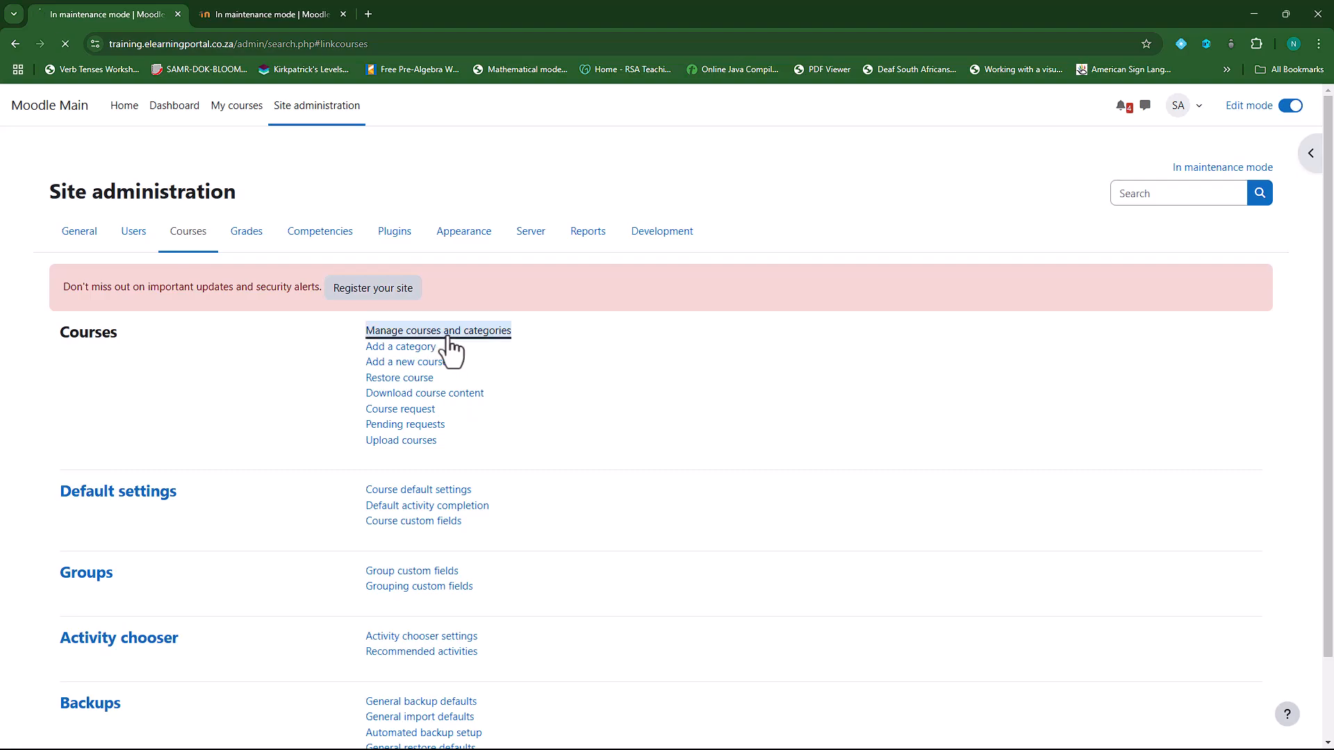
pyautogui.click(448, 331)
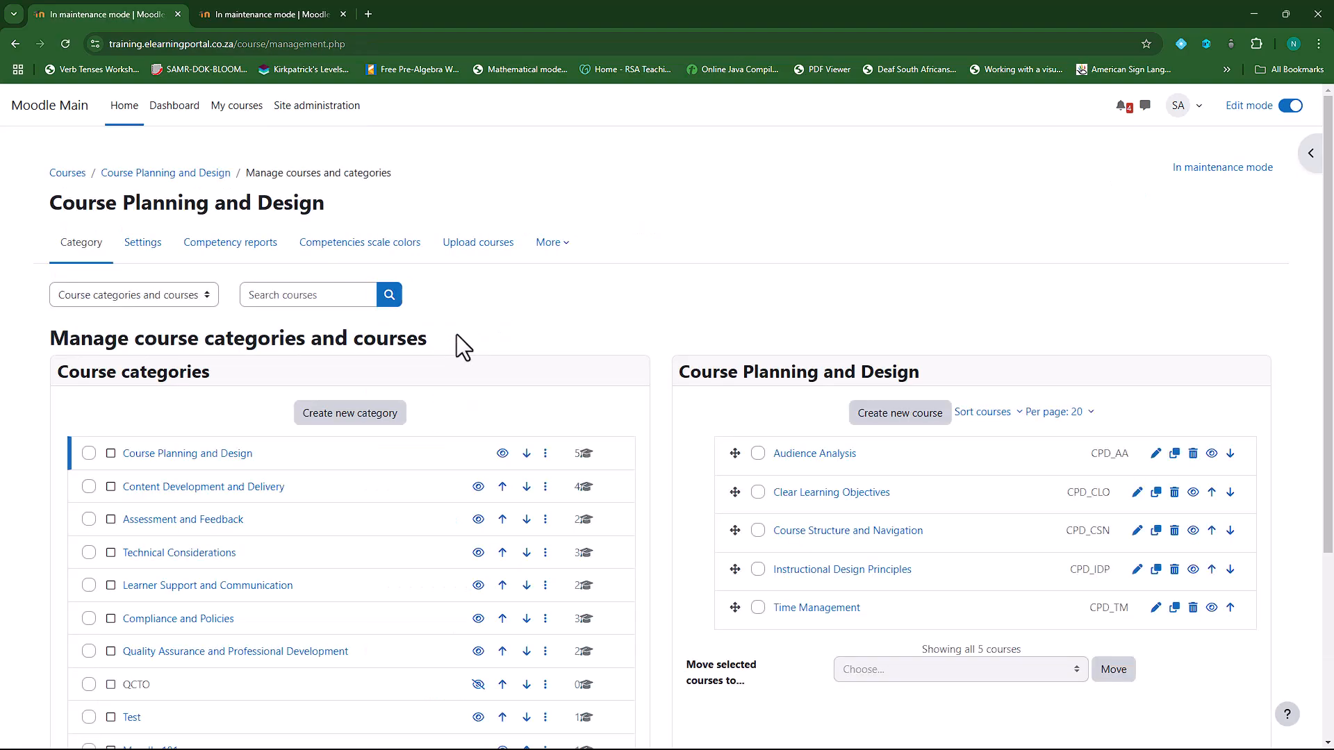
pyautogui.click(130, 716)
pyautogui.click(782, 455)
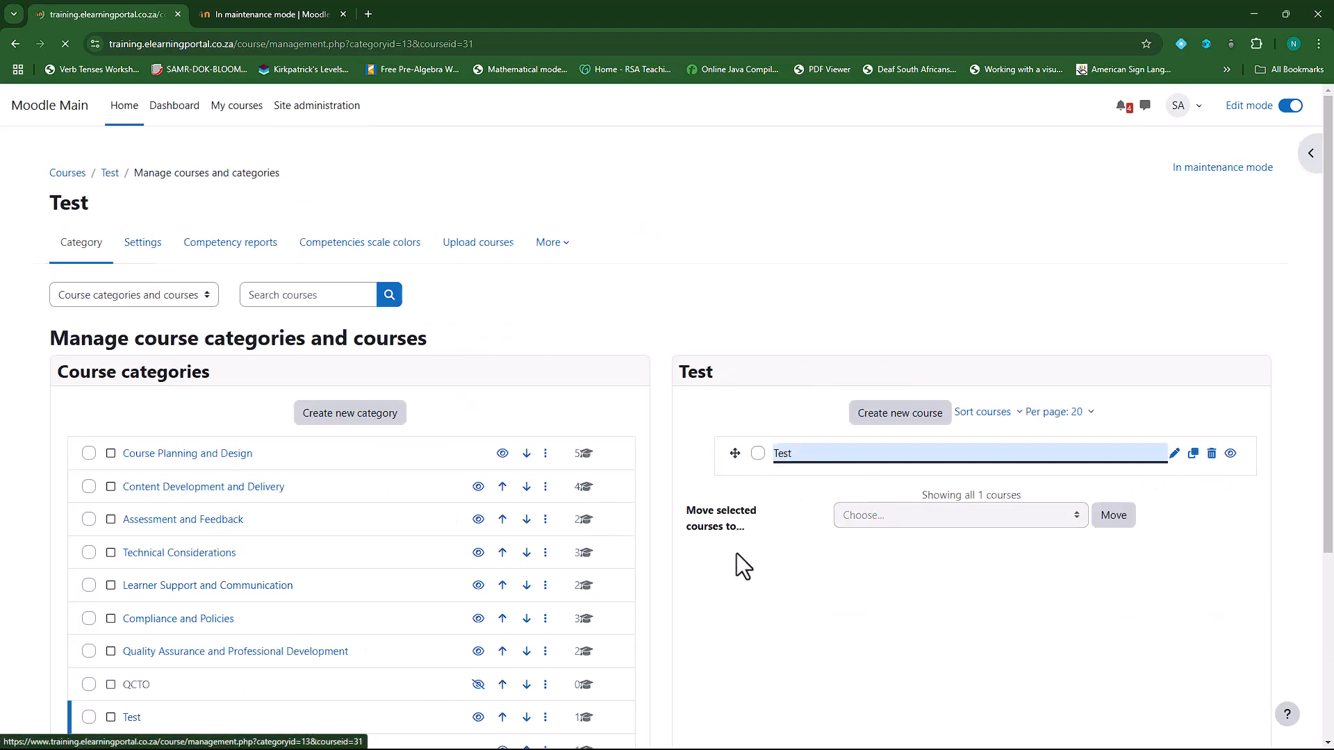
pyautogui.scroll(-9, 740, 554)
pyautogui.click(526, 417)
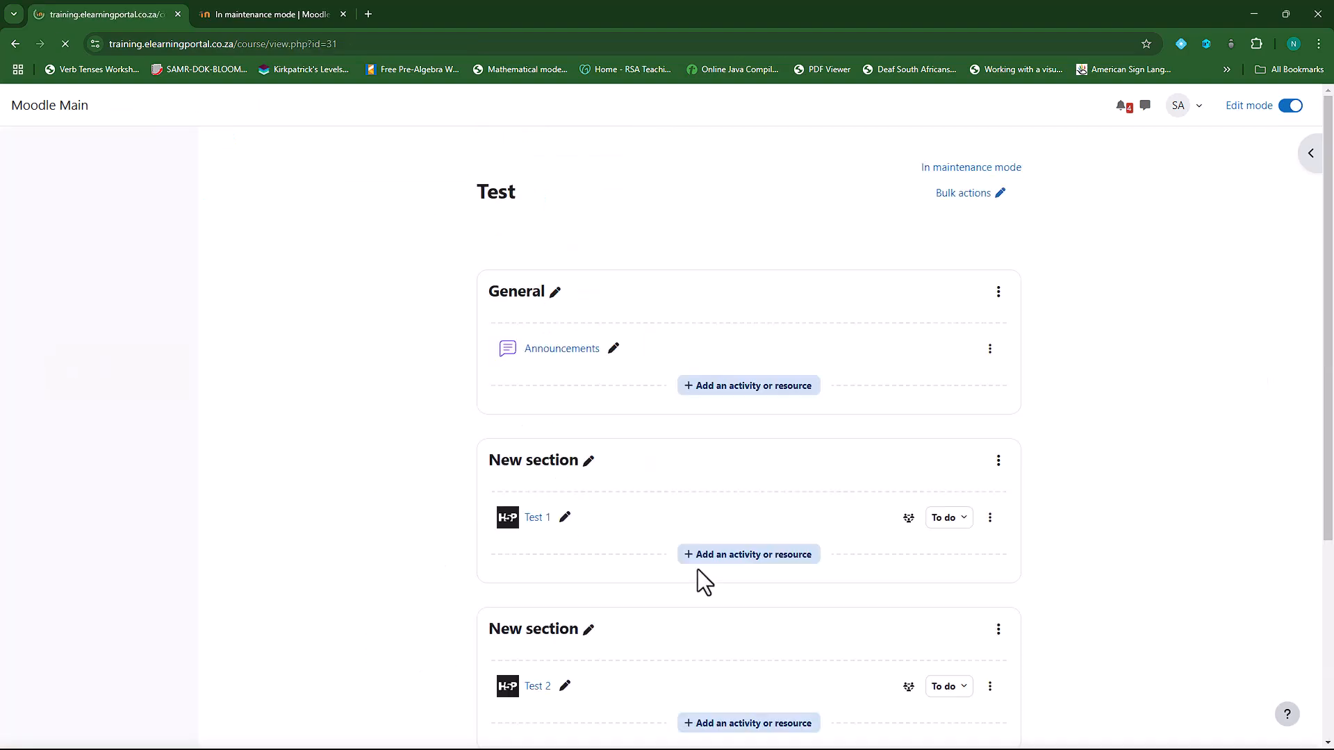
pyautogui.scroll(-5, 1103, 642)
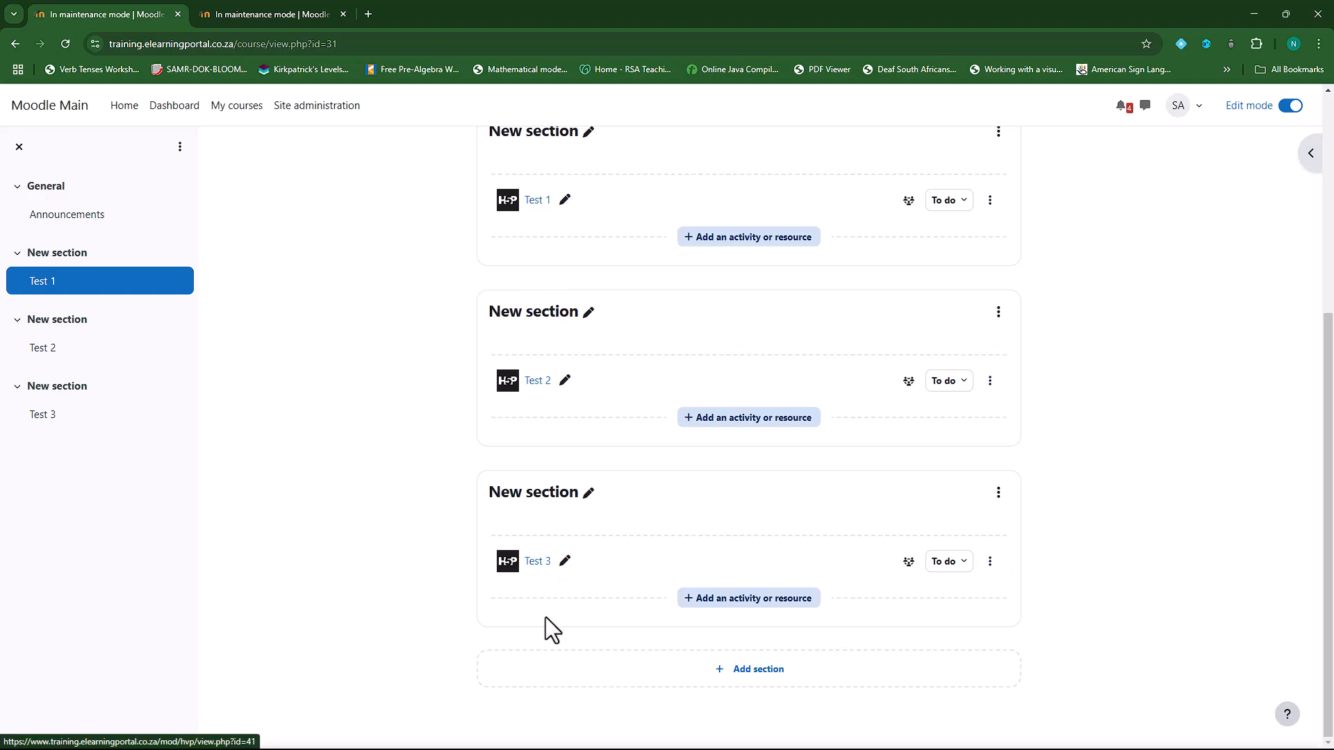
pyautogui.scroll(5, 545, 617)
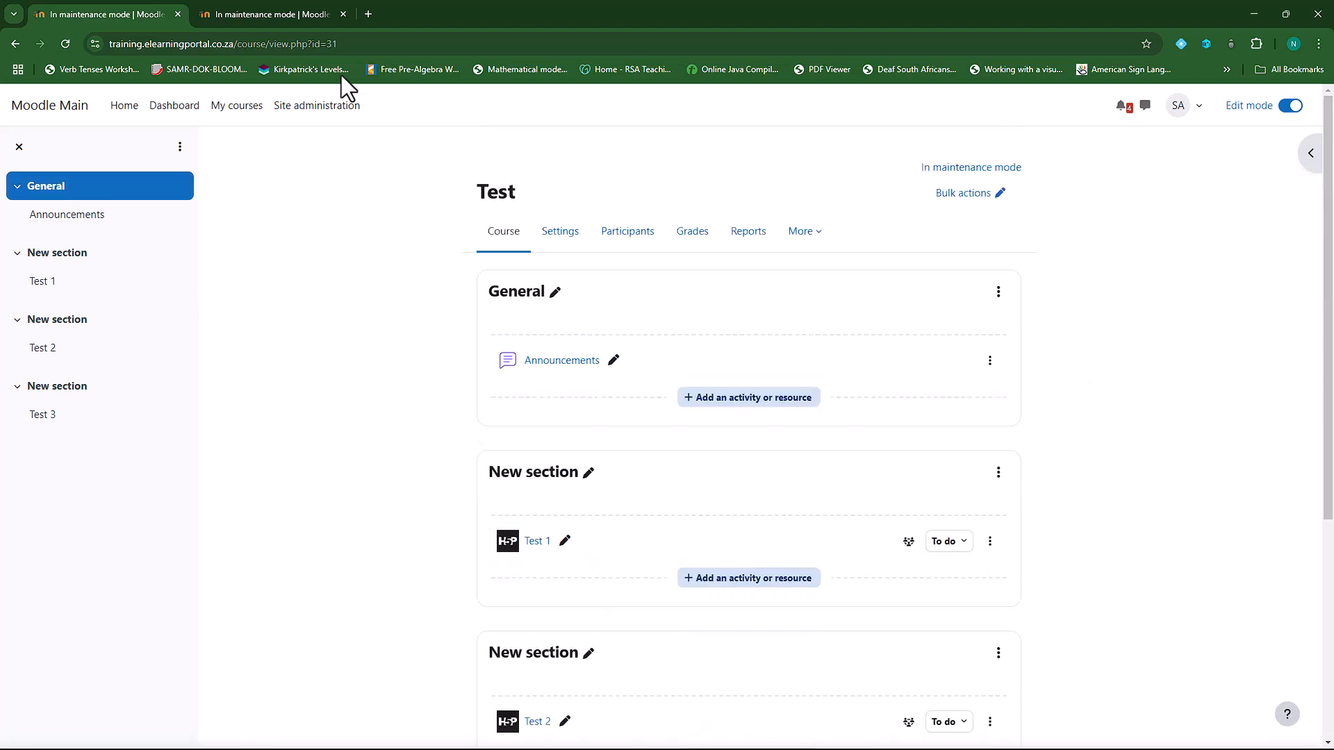
pyautogui.click(285, 14)
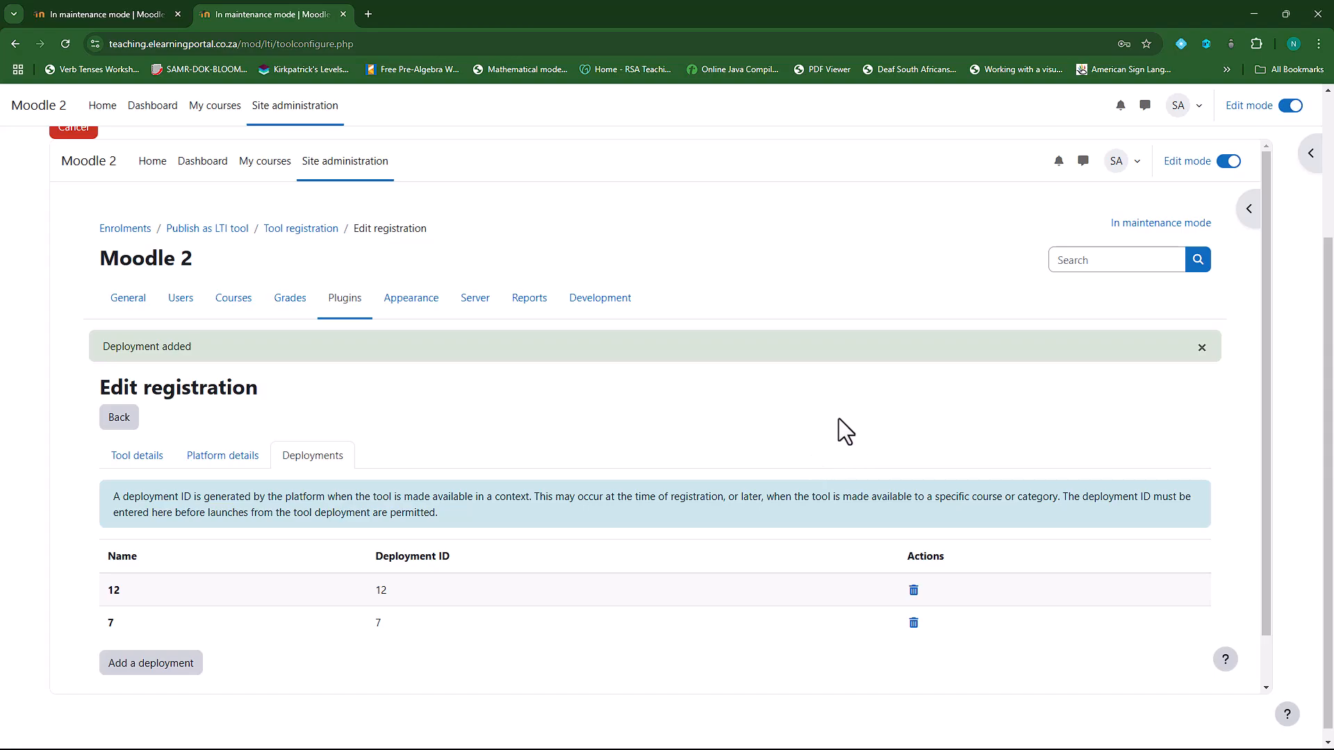
pyautogui.click(69, 14)
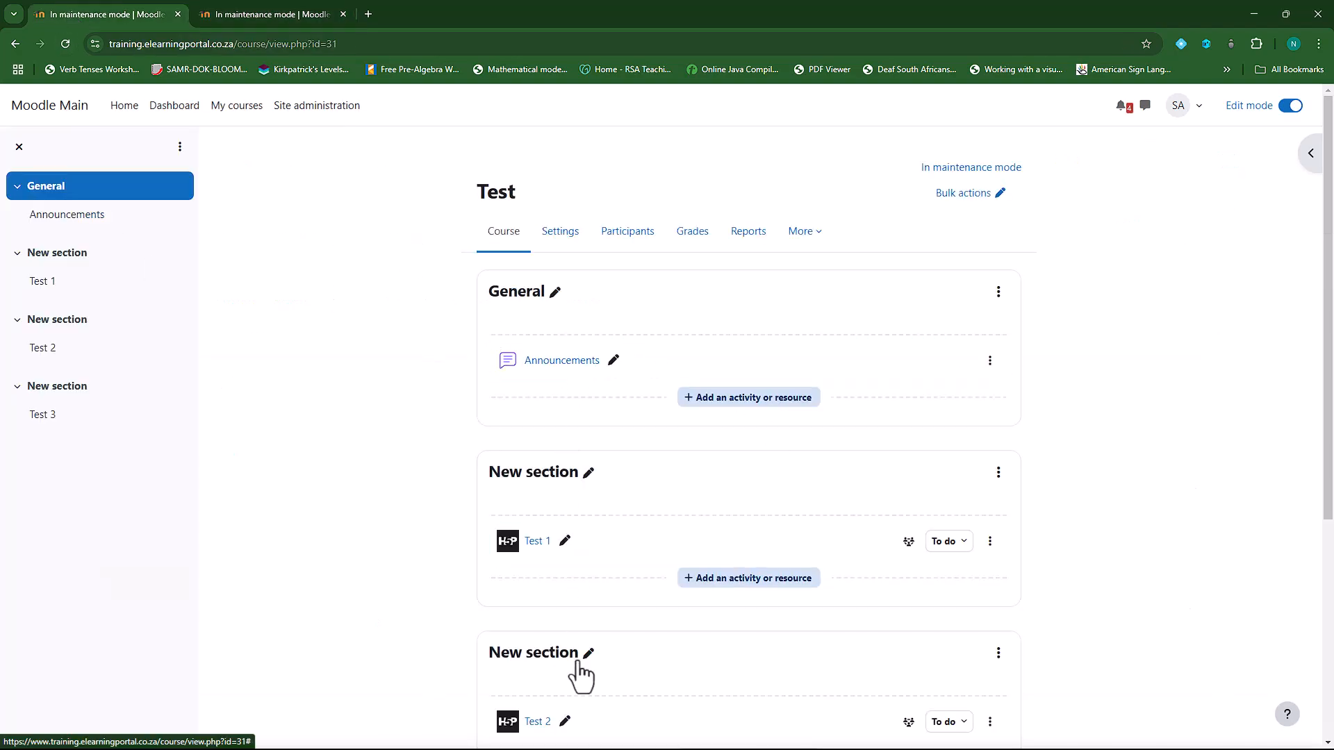
pyautogui.click(281, 14)
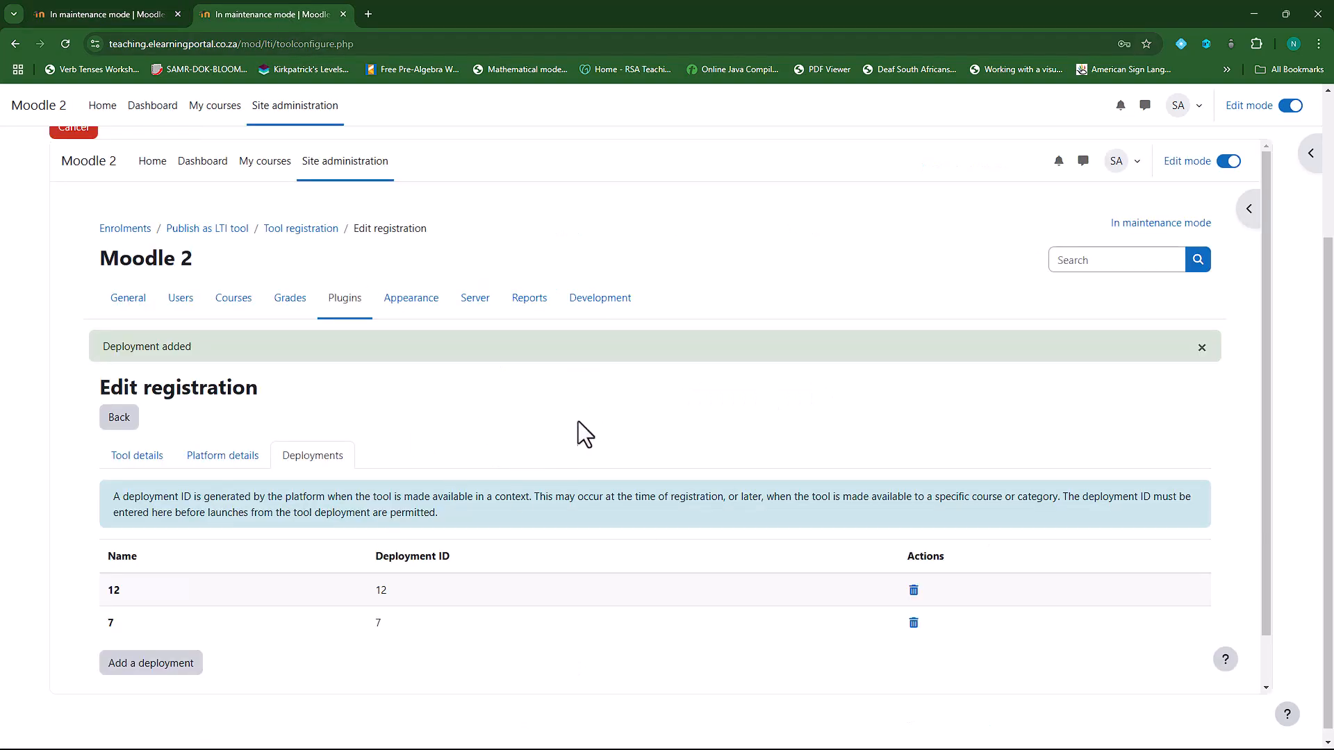
pyautogui.click(130, 14)
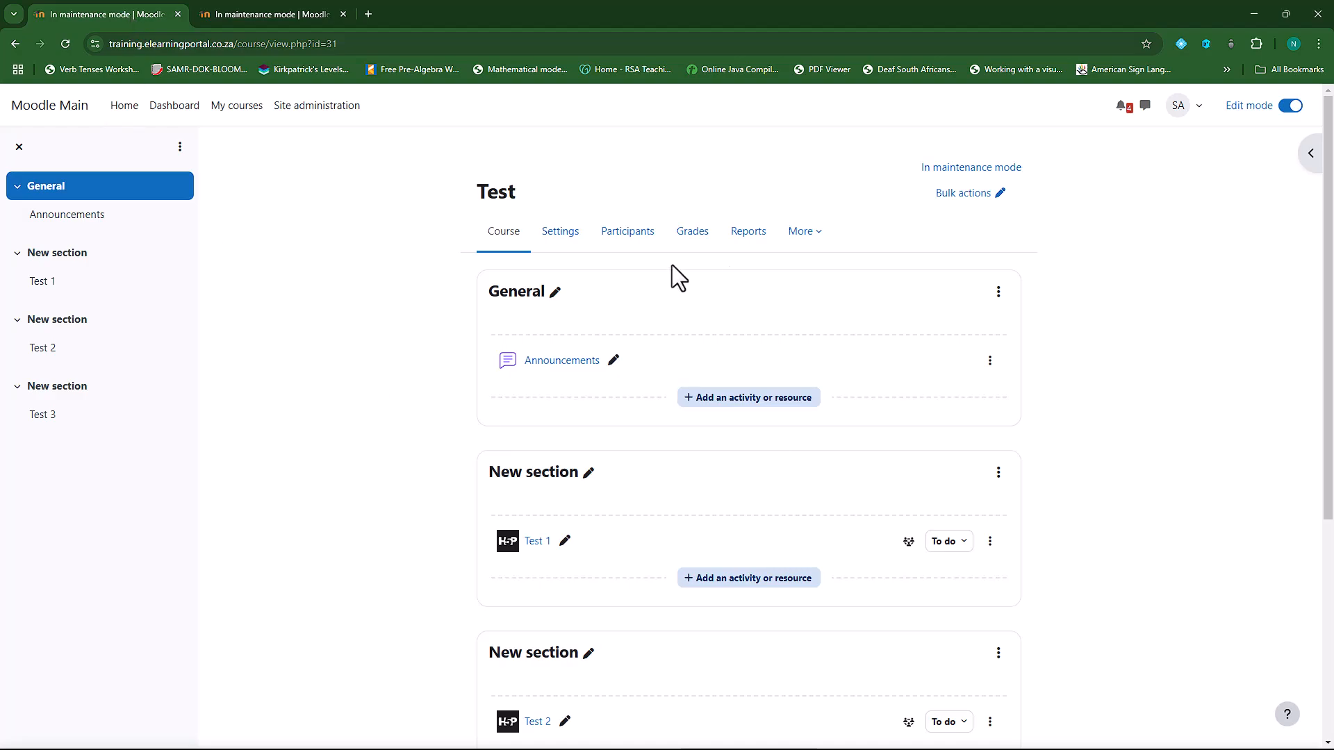
# Step: Open the Test course's content published as LTI tools and start adding an LTI Advantage publication
pyautogui.click(821, 241)
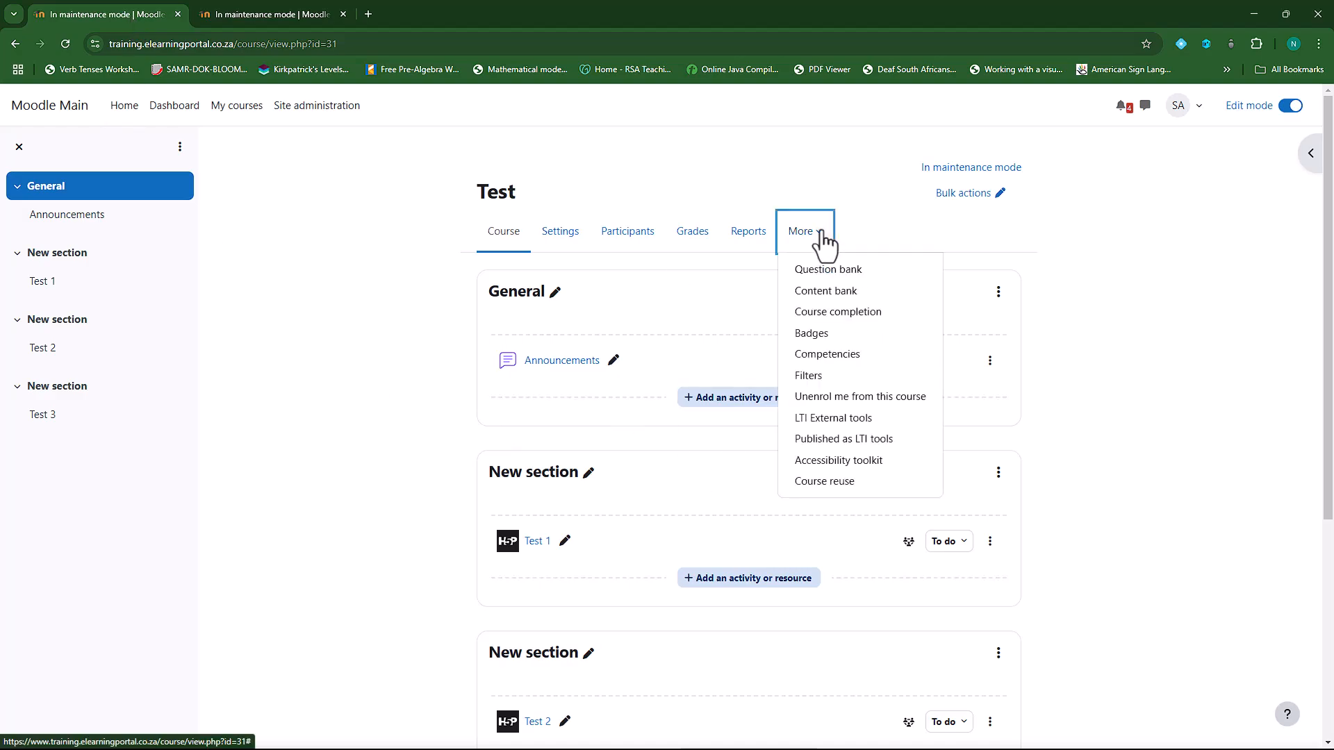
pyautogui.click(877, 444)
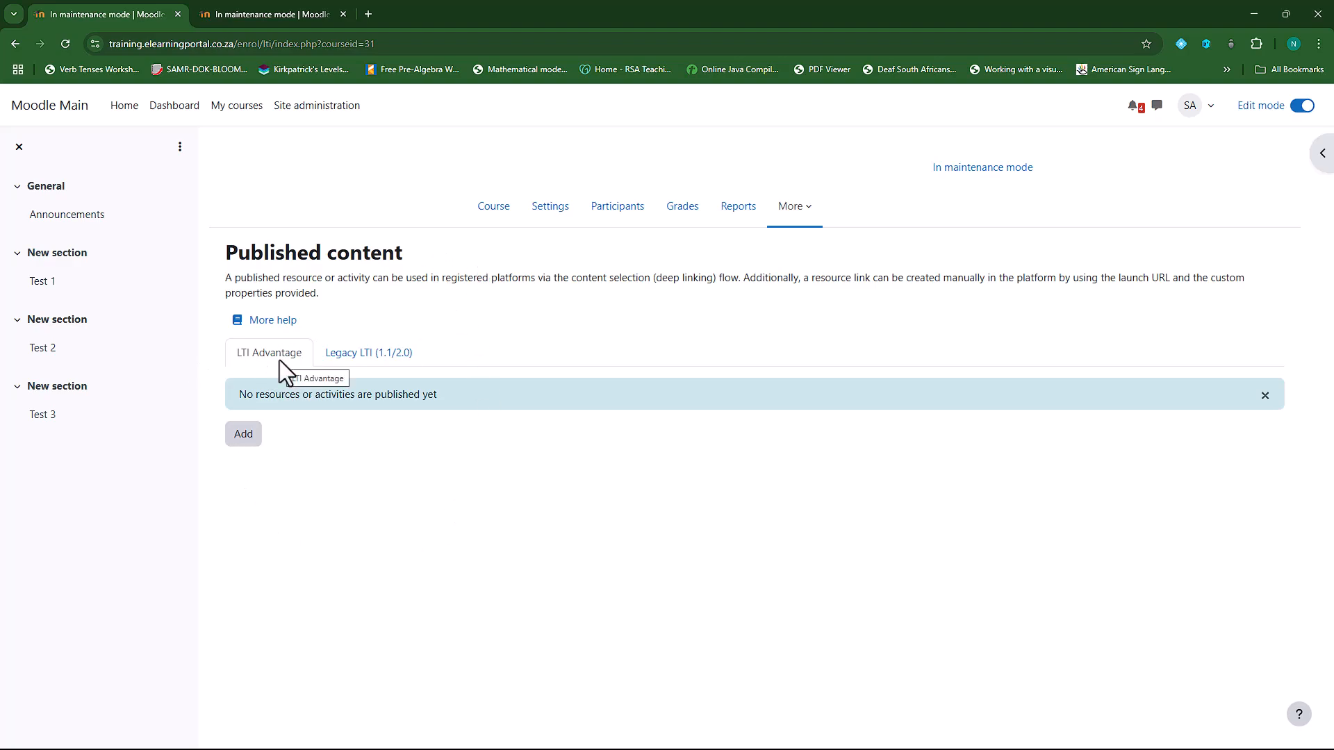
pyautogui.click(247, 439)
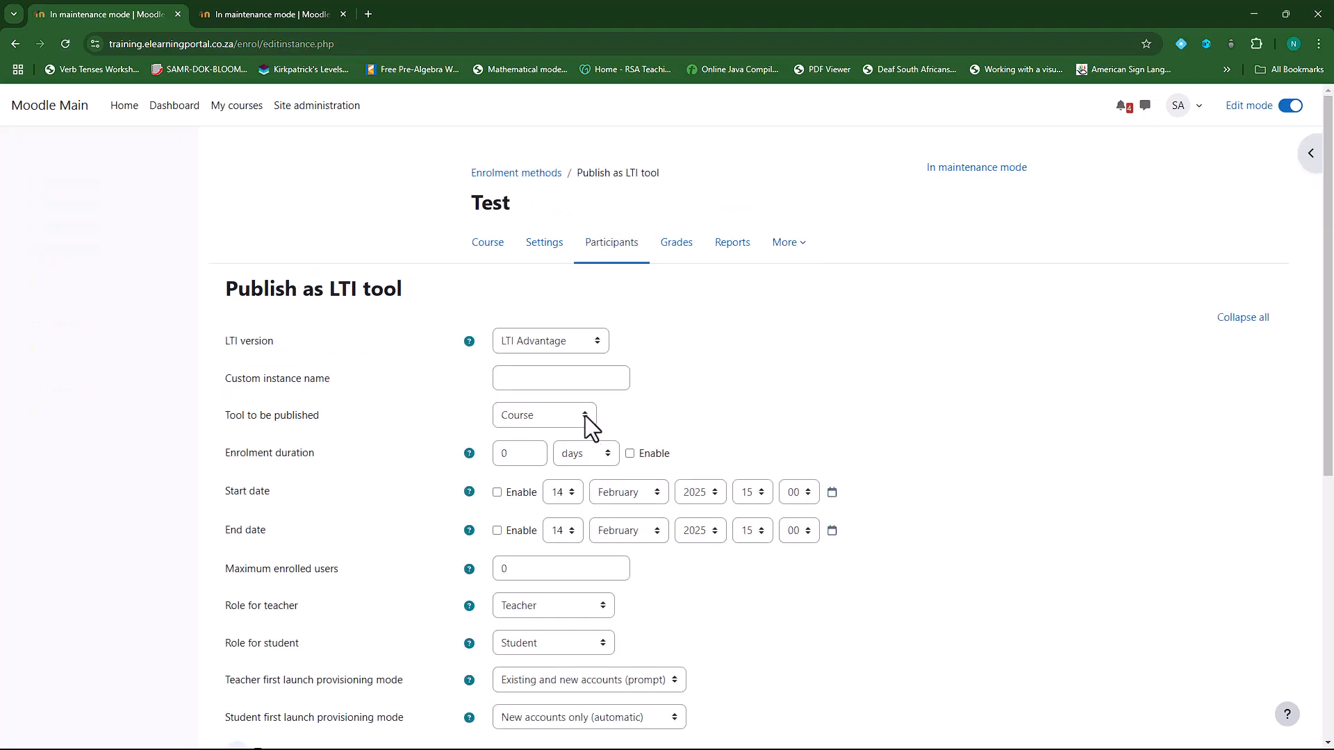
# Step: Keep LTI Advantage as the version, name the instance Test Integration, and leave Course as the tool to be published
pyautogui.click(598, 343)
pyautogui.click(599, 344)
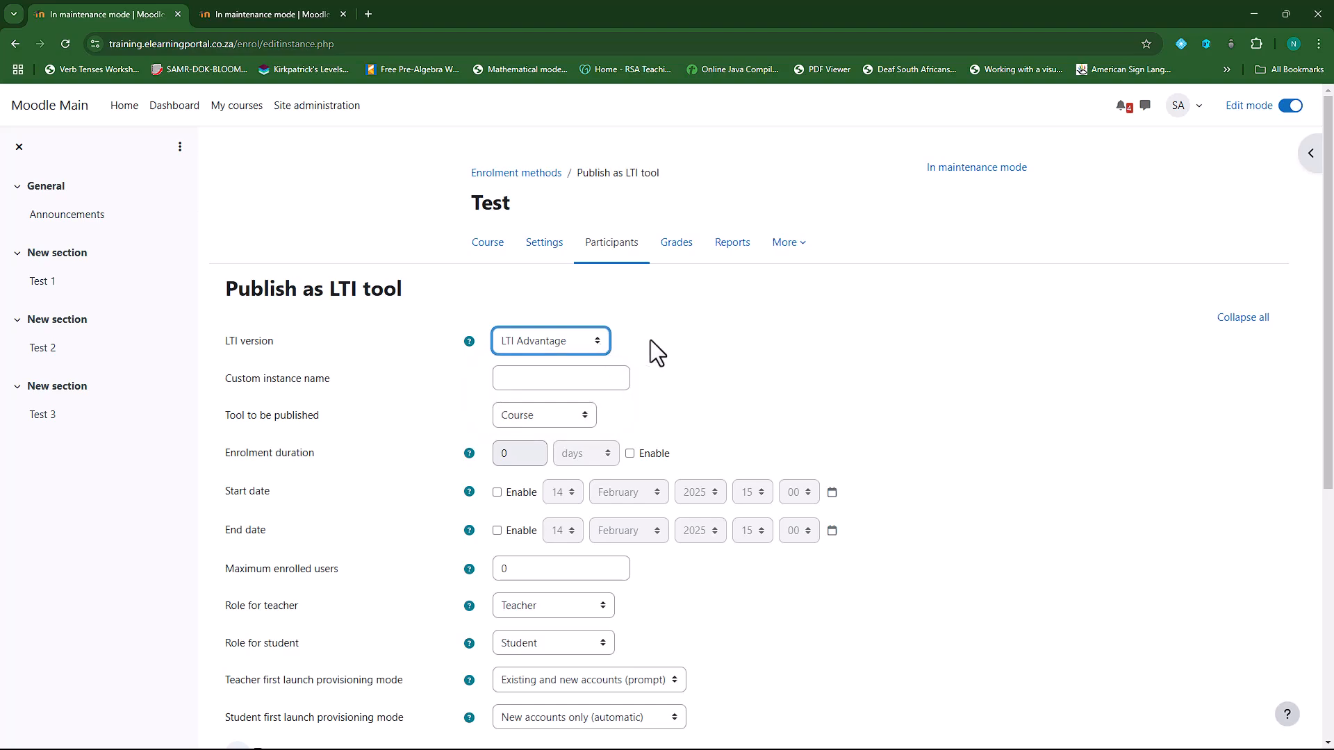
pyautogui.click(595, 378)
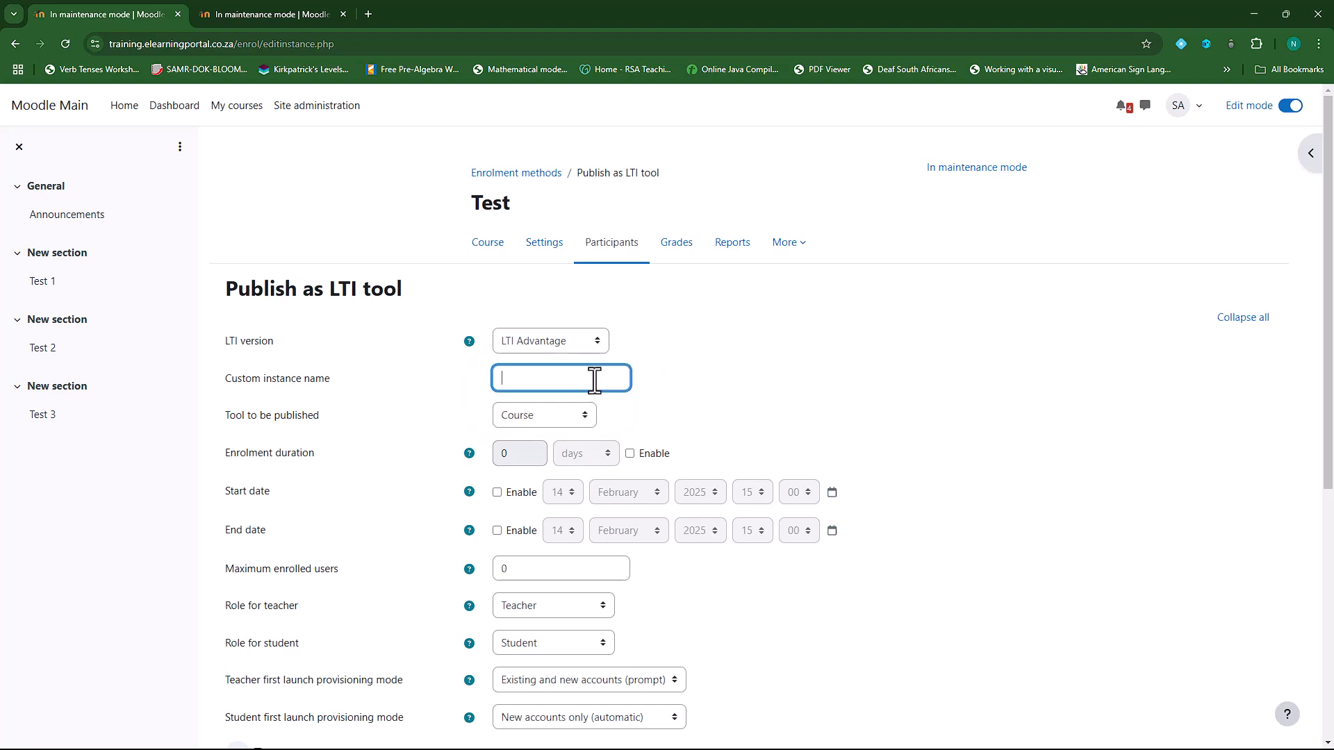
pyautogui.write('Test Integration')
pyautogui.scroll(-1, 924, 365)
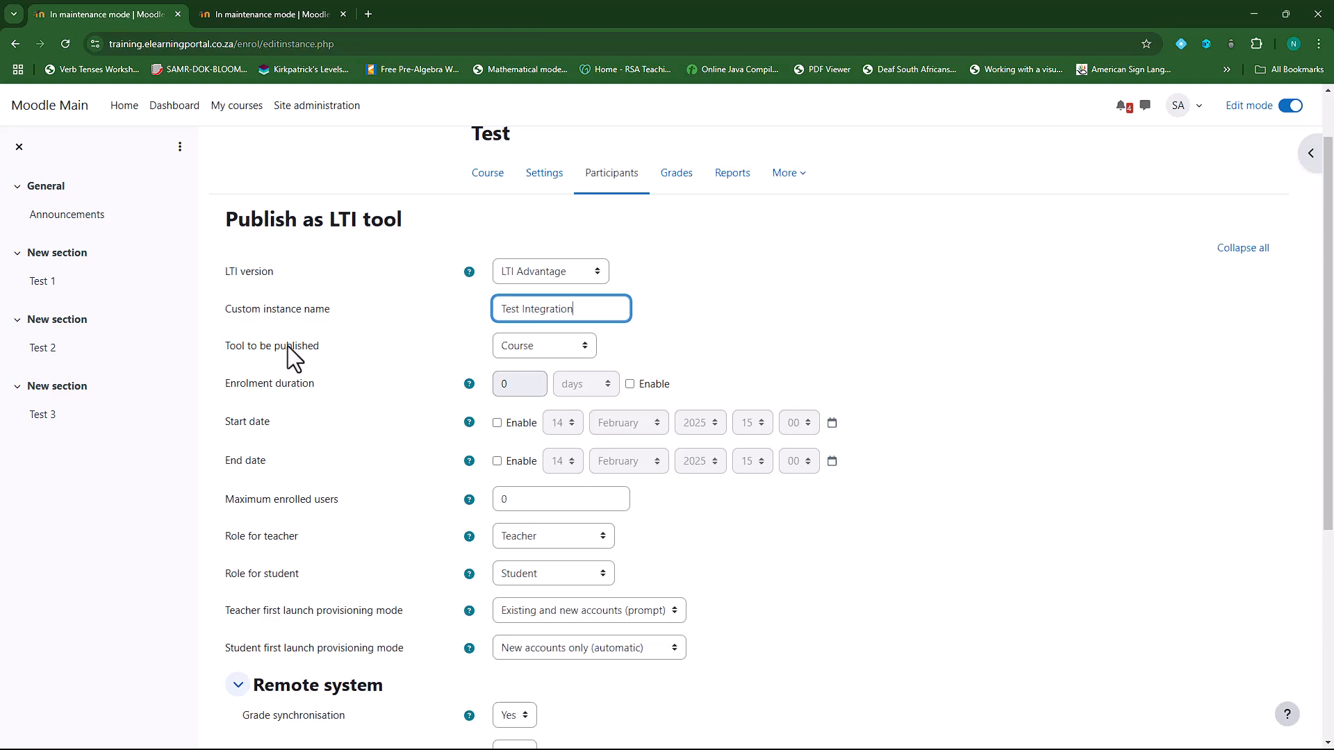
pyautogui.click(577, 347)
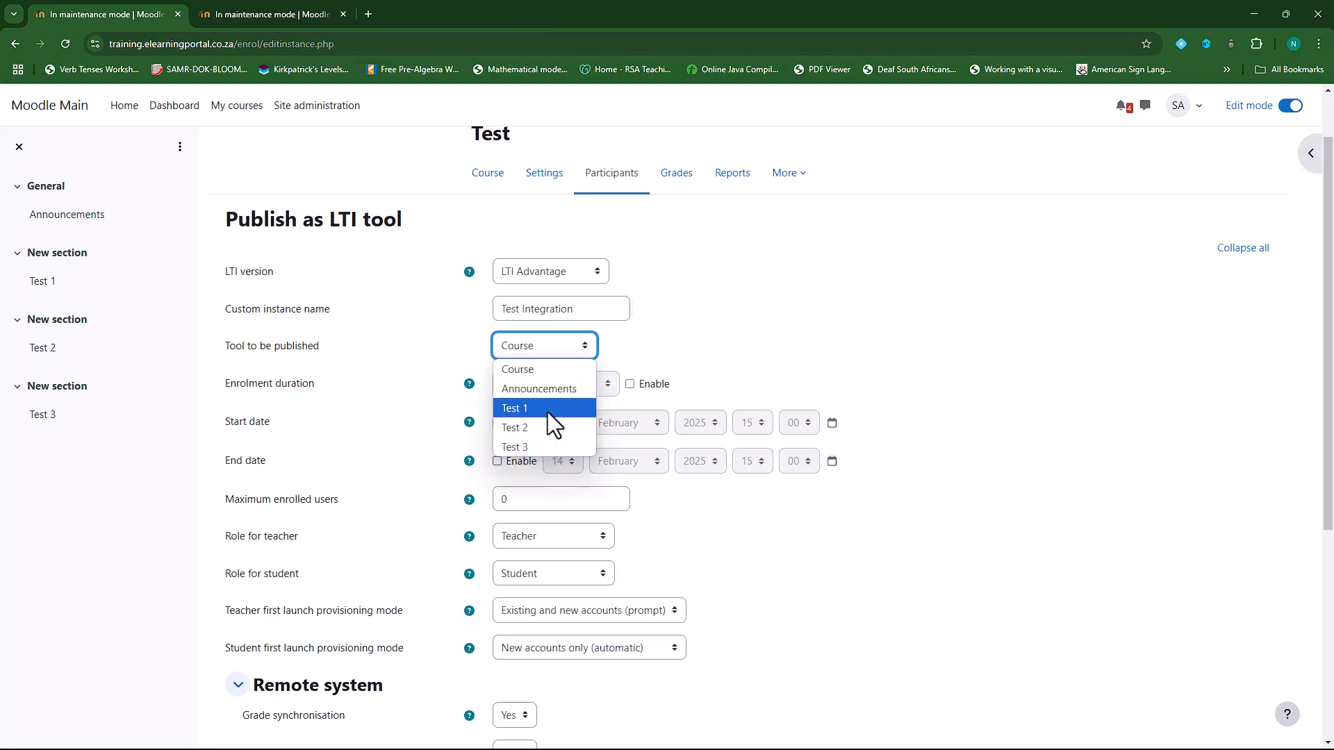
pyautogui.click(796, 339)
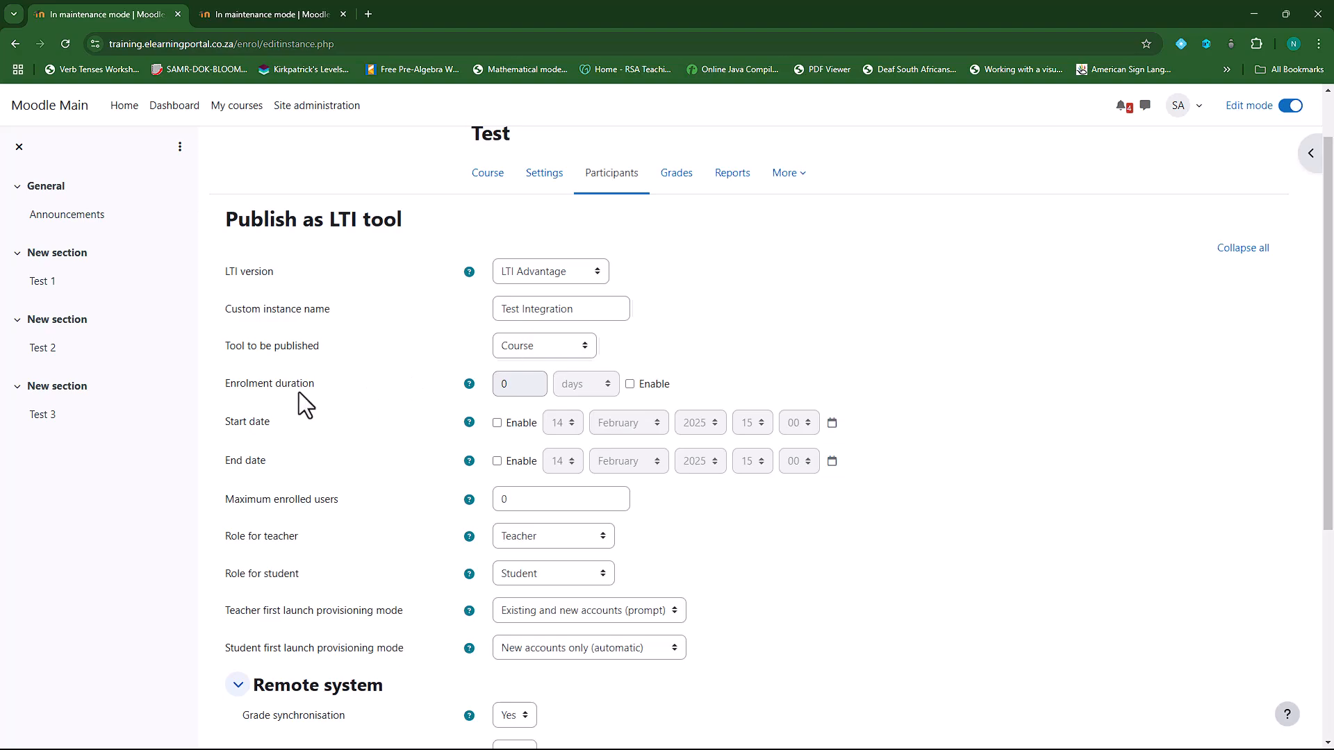
pyautogui.click(630, 384)
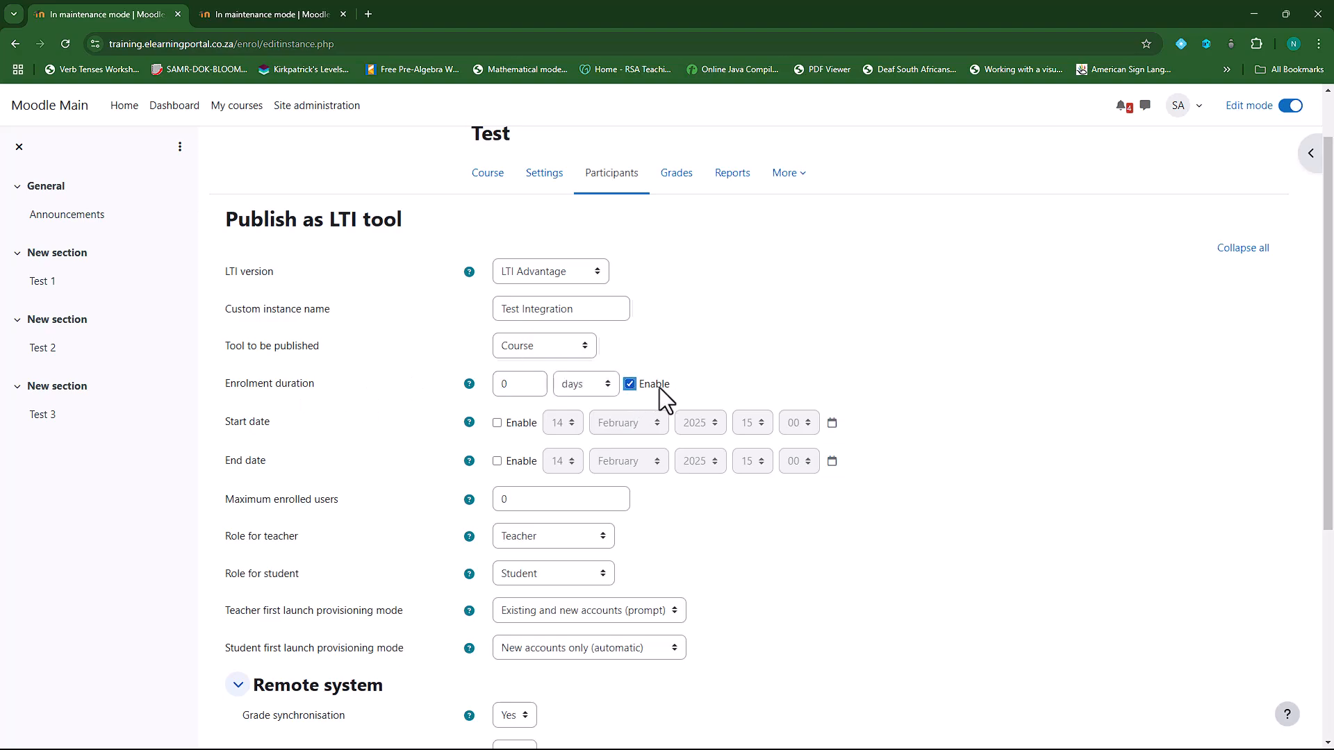
pyautogui.click(514, 388)
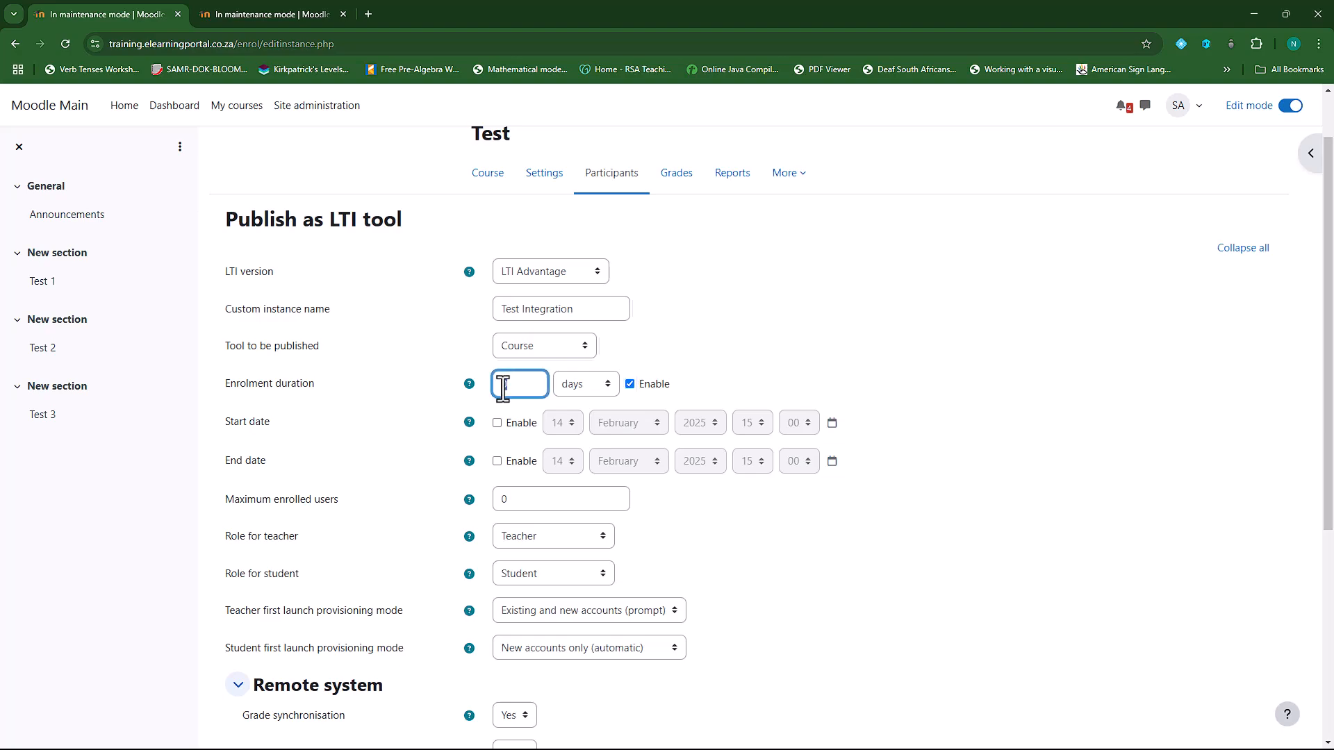
pyautogui.click(611, 390)
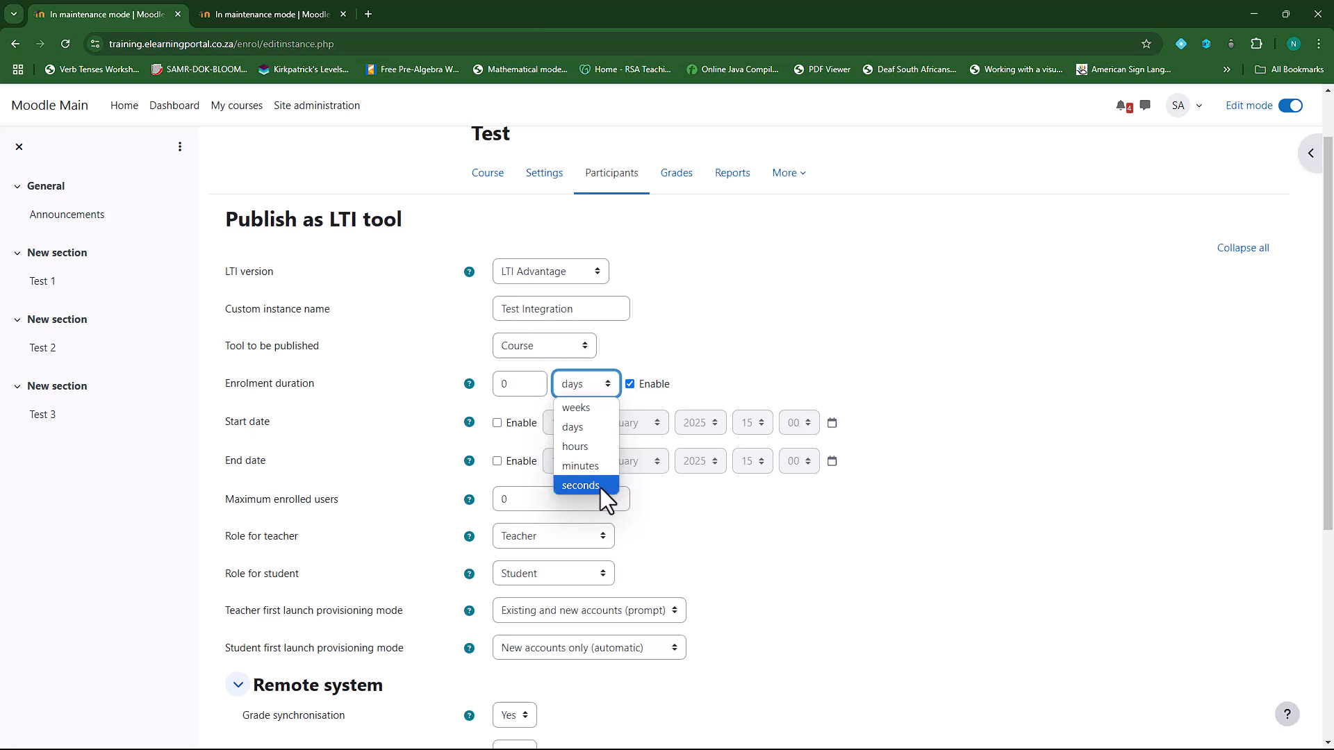
pyautogui.click(716, 348)
pyautogui.click(632, 386)
pyautogui.click(631, 385)
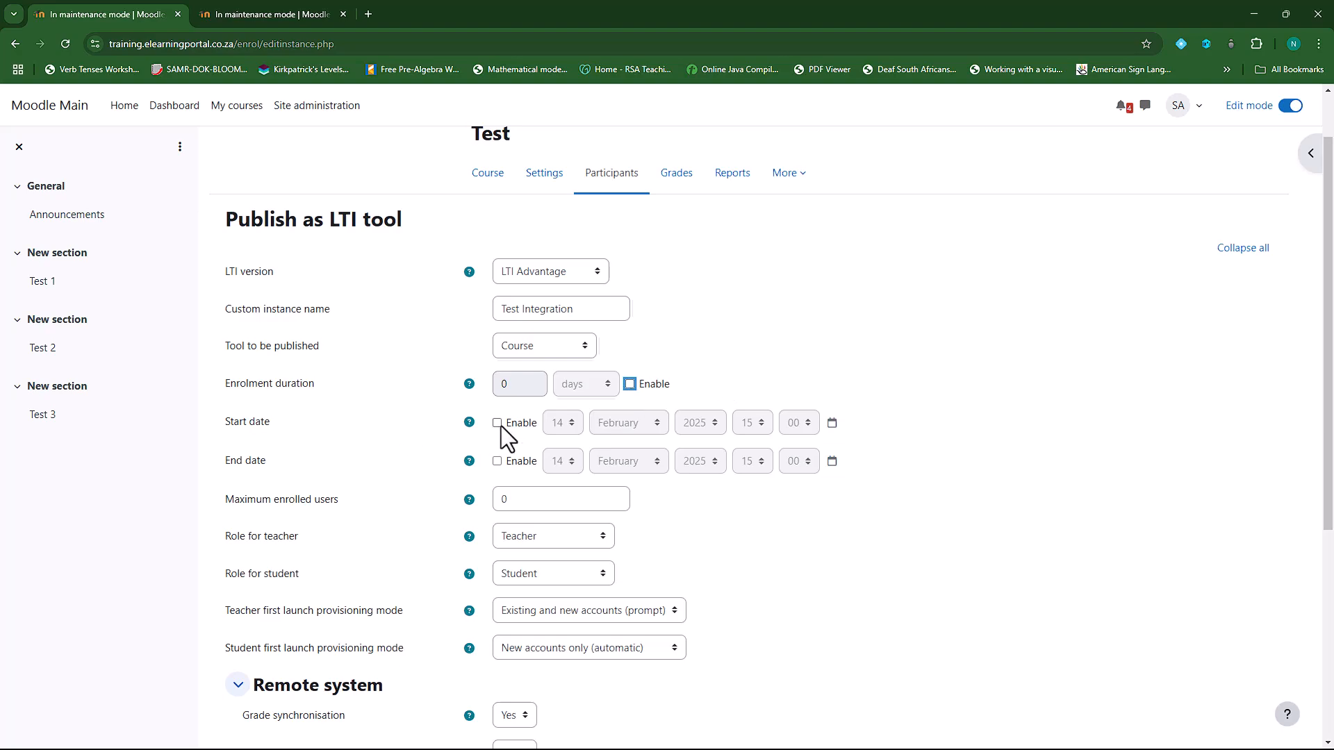
pyautogui.scroll(-2, 375, 448)
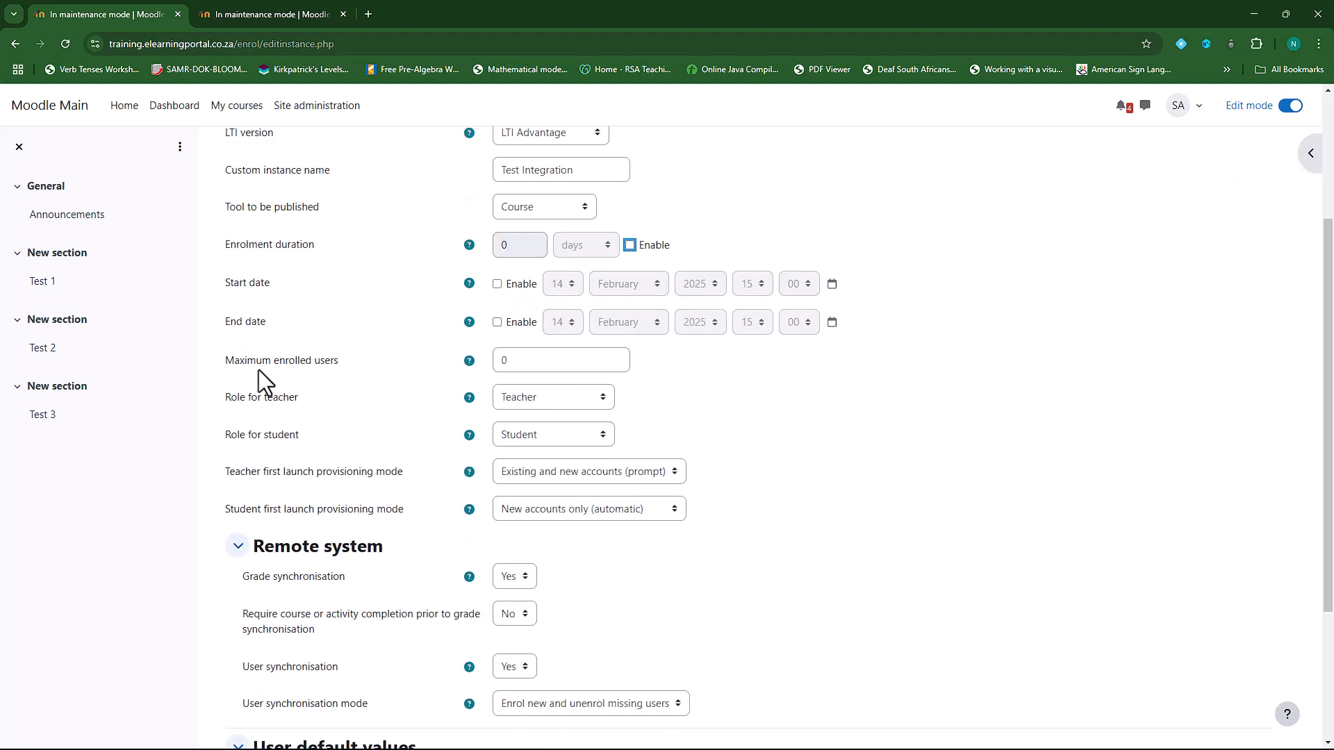
pyautogui.click(521, 360)
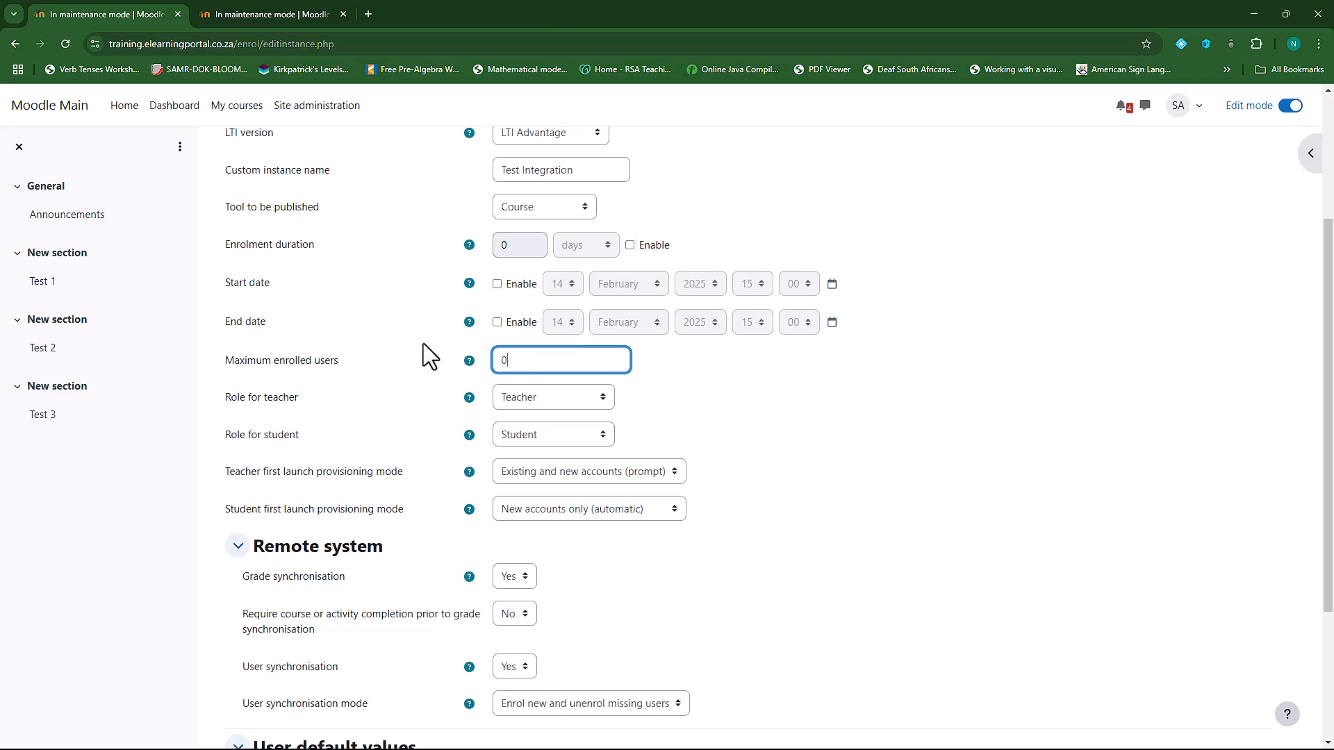
pyautogui.press('BackSpace')
pyautogui.hotkey('ctrl', 'z')
pyautogui.click(285, 413)
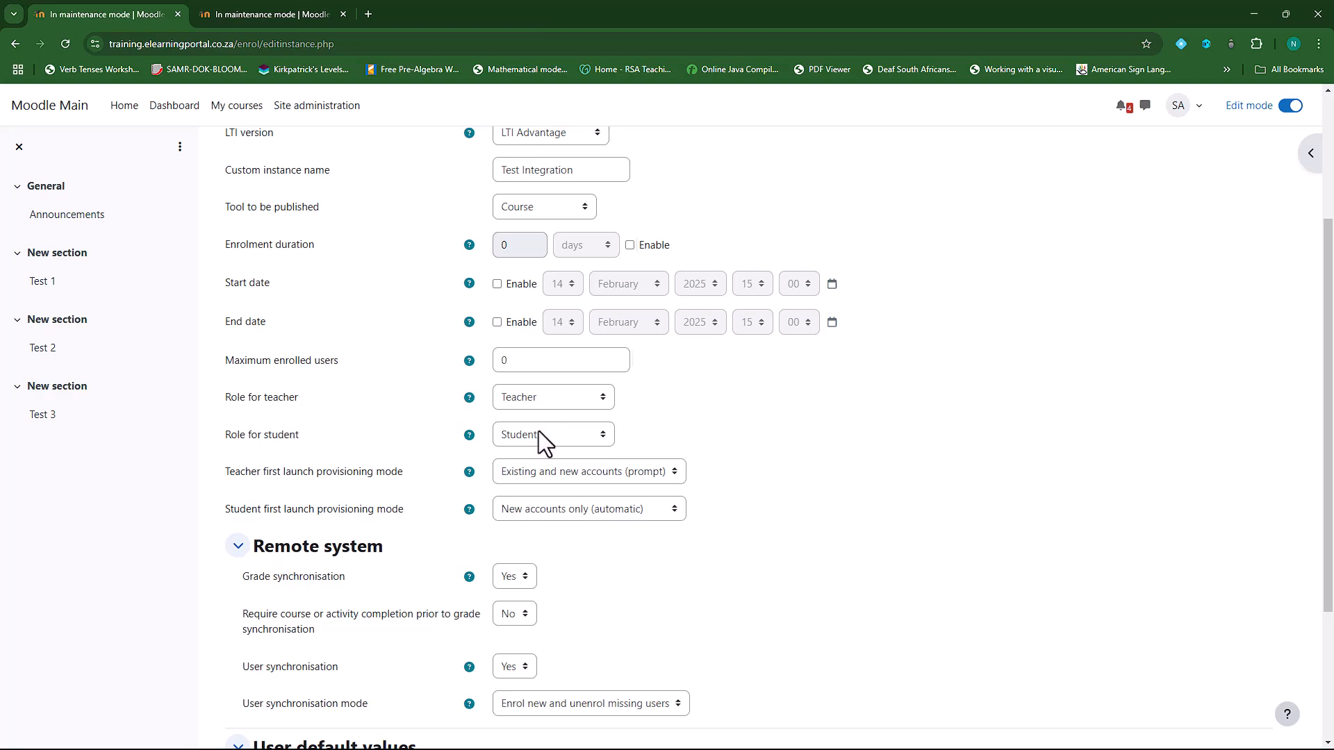
# Step: Set the remote system's user synchronisation mode to Enrol new users and expand the additional user default values
pyautogui.scroll(-2, 535, 410)
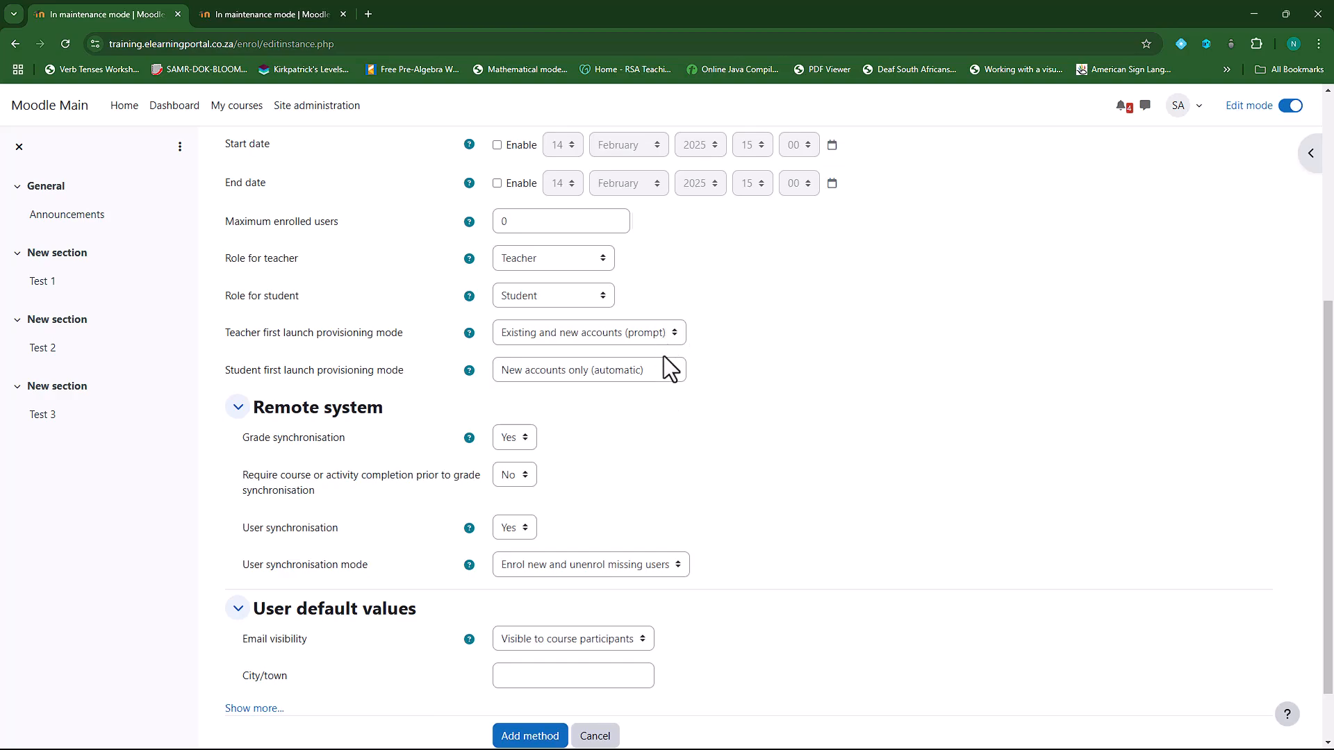
pyautogui.scroll(-1, 662, 403)
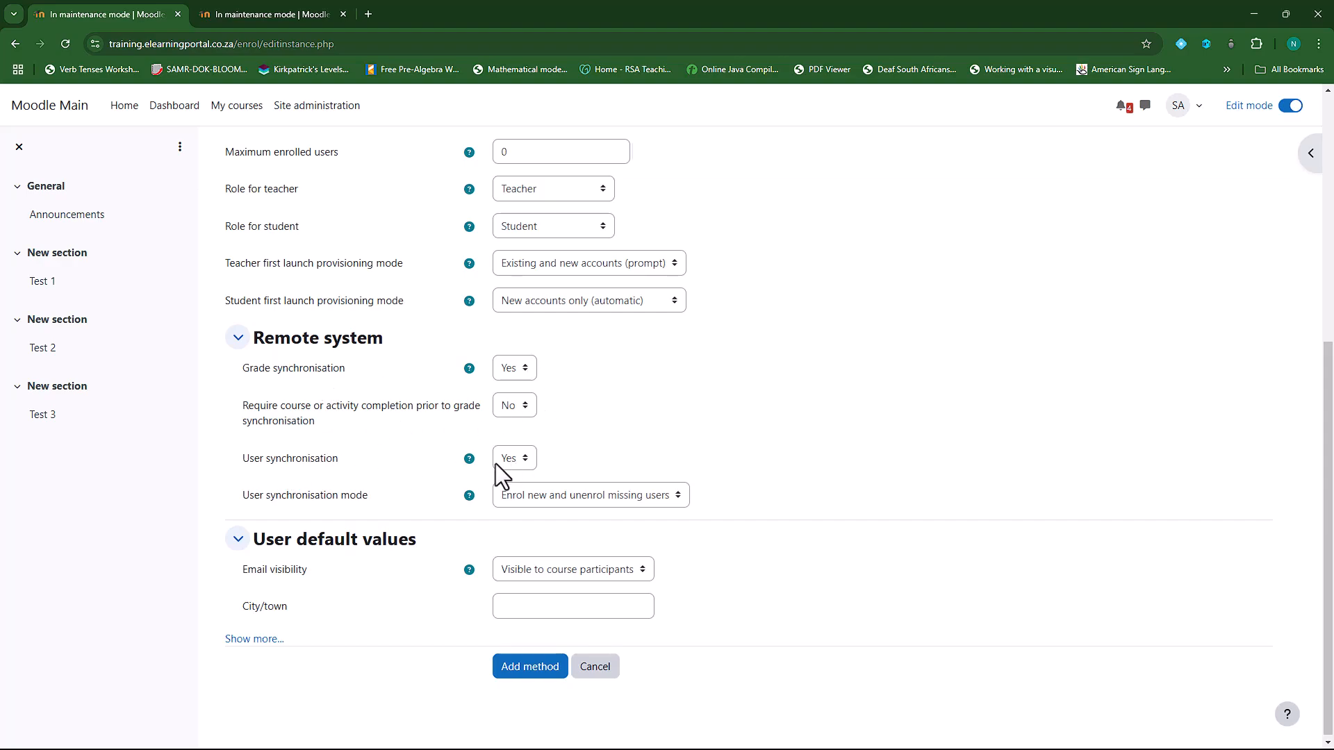
pyautogui.click(673, 495)
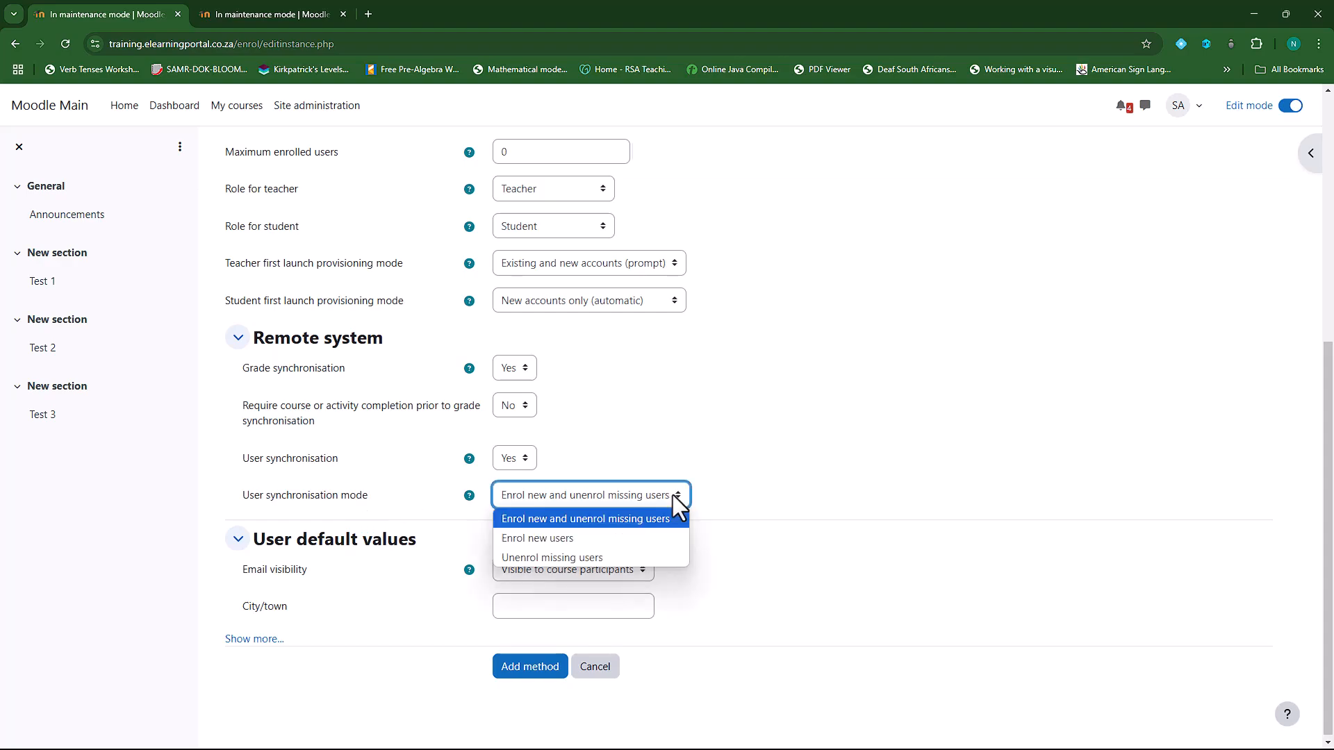
pyautogui.click(602, 538)
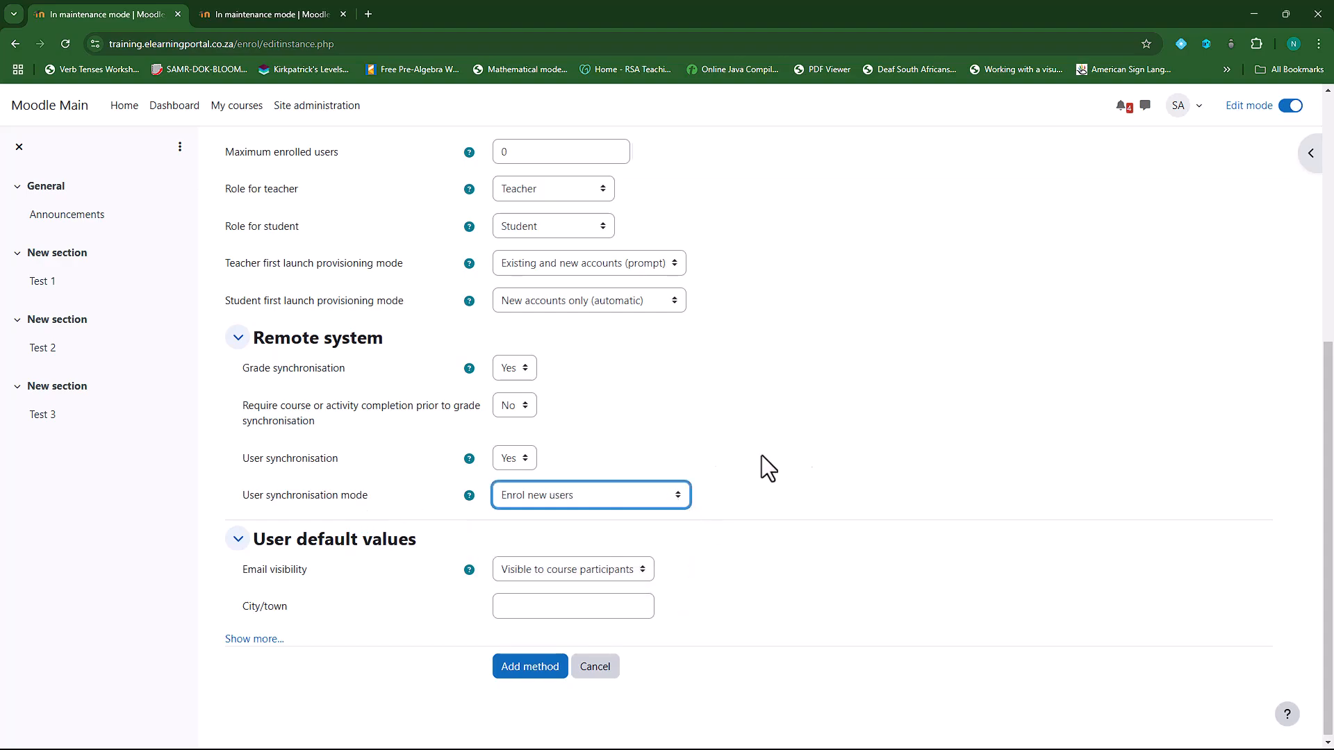
pyautogui.click(683, 496)
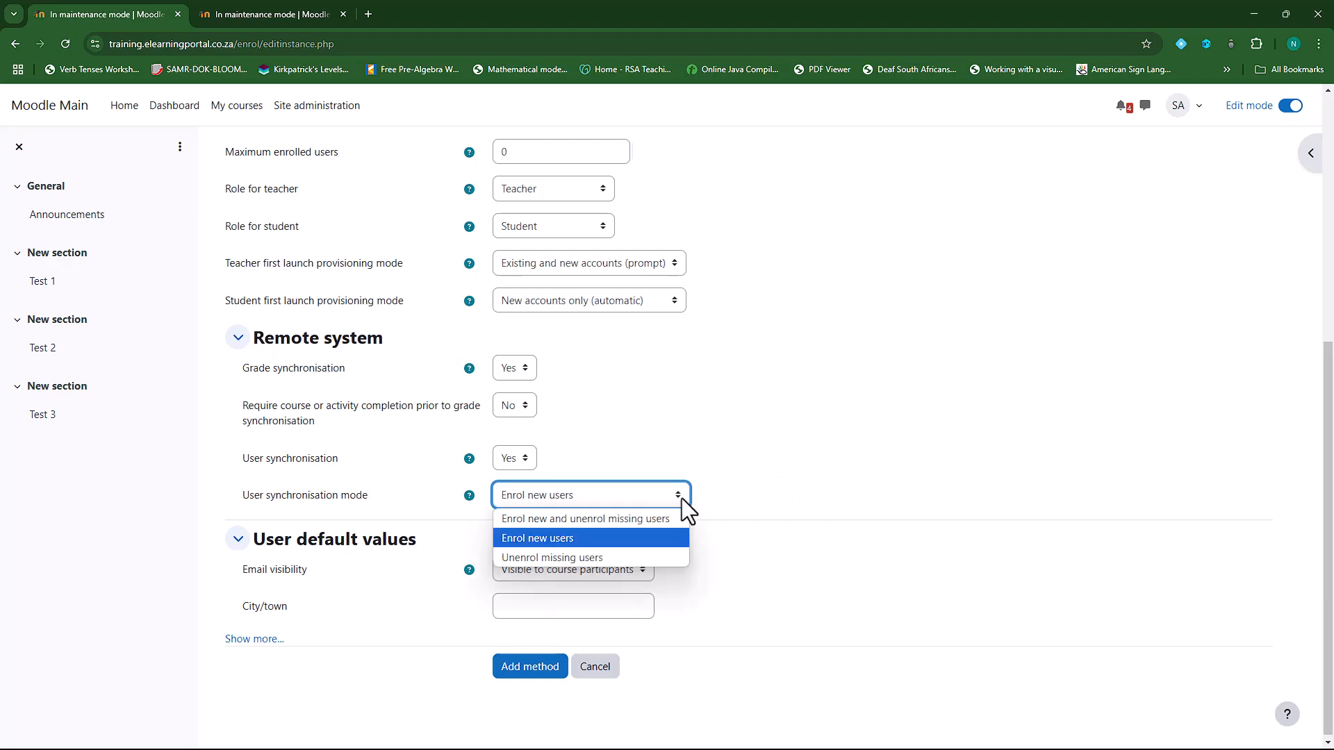
pyautogui.click(640, 534)
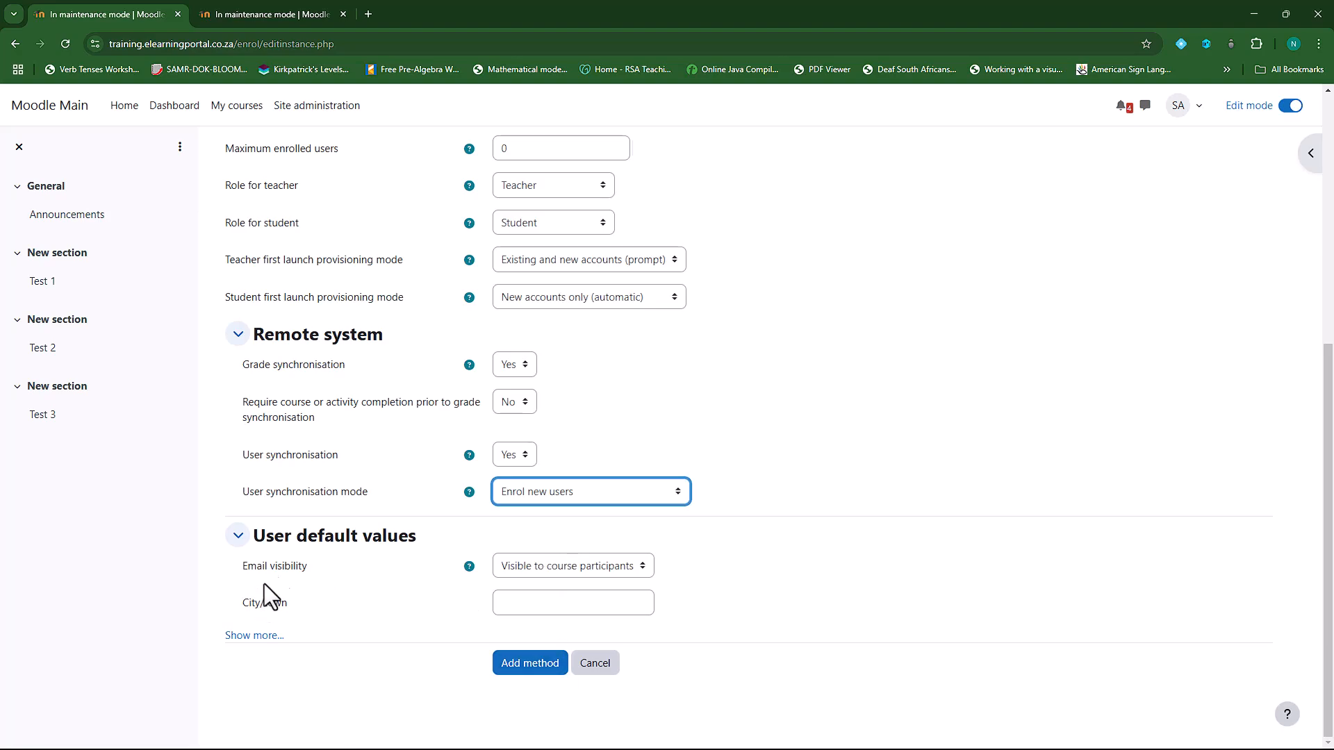
pyautogui.click(252, 635)
pyautogui.scroll(-2, 372, 602)
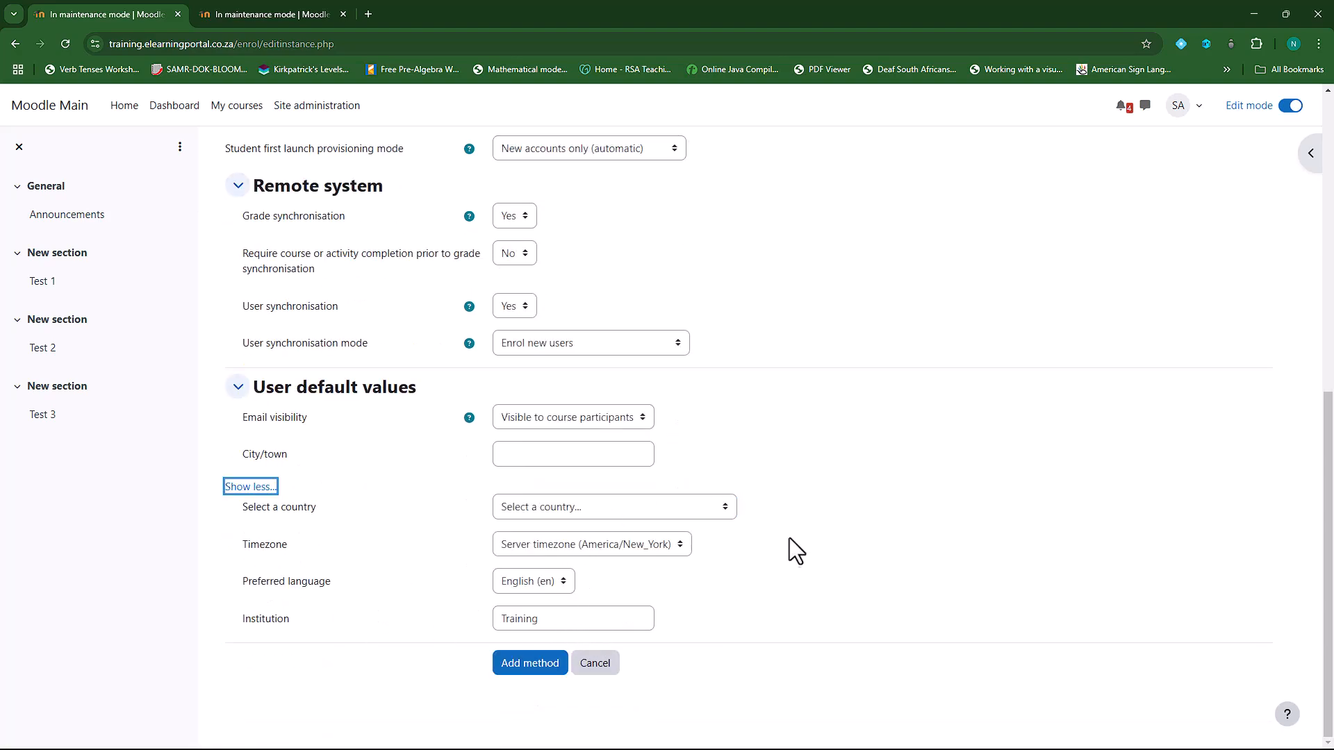
# Step: Review the Remote system and User default values settings, and add the Test Integration publishing method to the course
pyautogui.scroll(7, 905, 583)
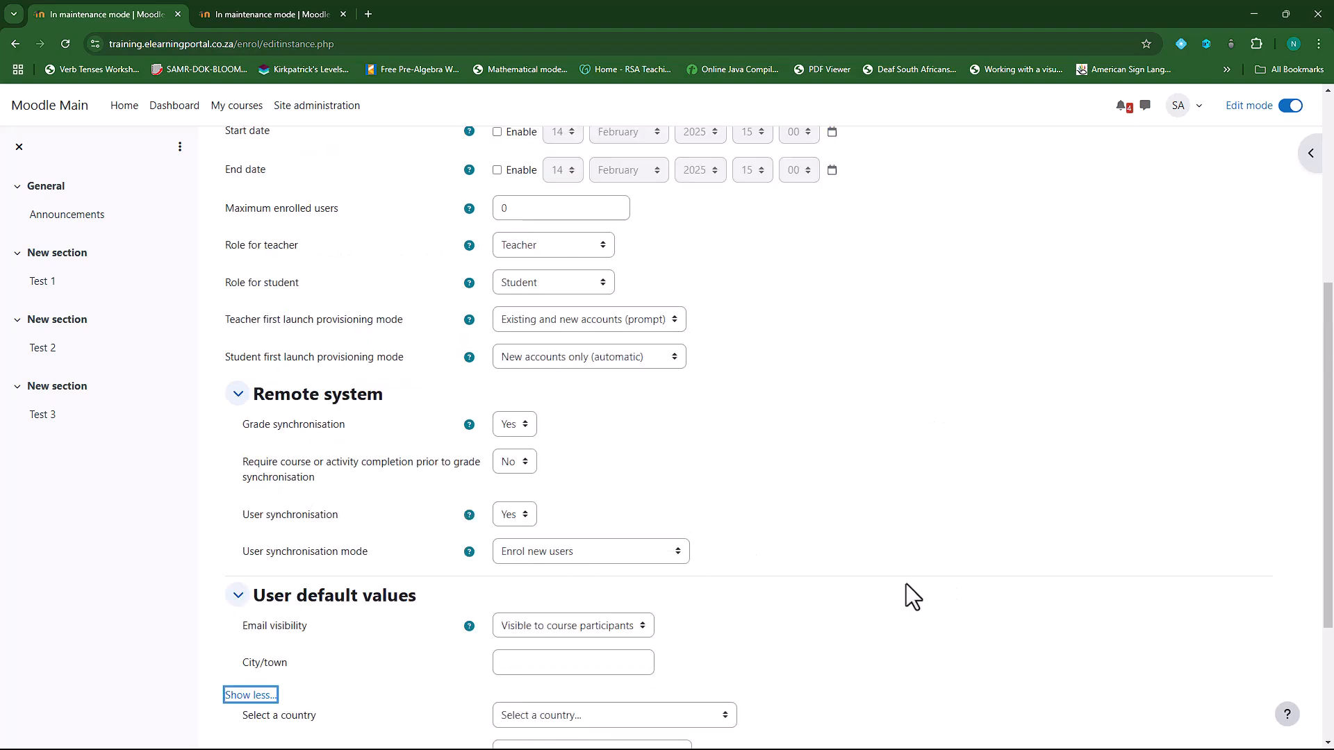
pyautogui.scroll(-7, 889, 568)
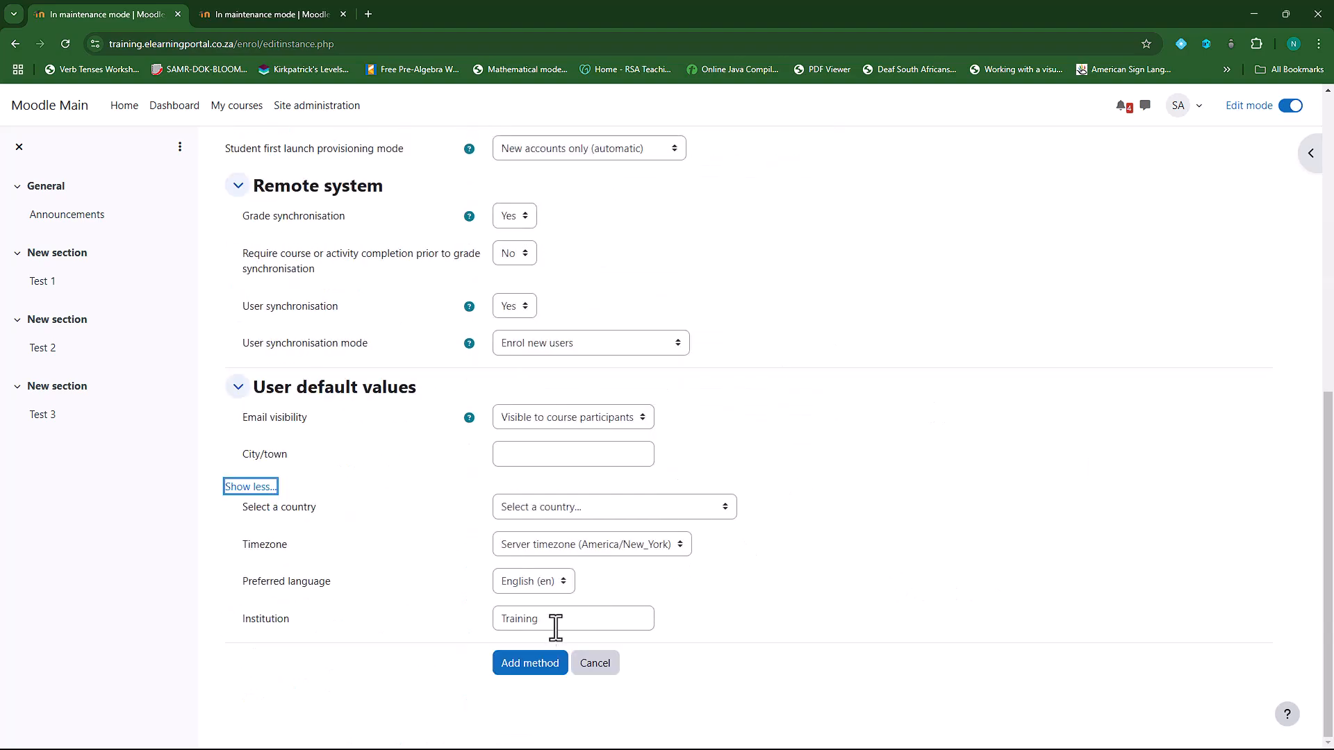
pyautogui.click(528, 664)
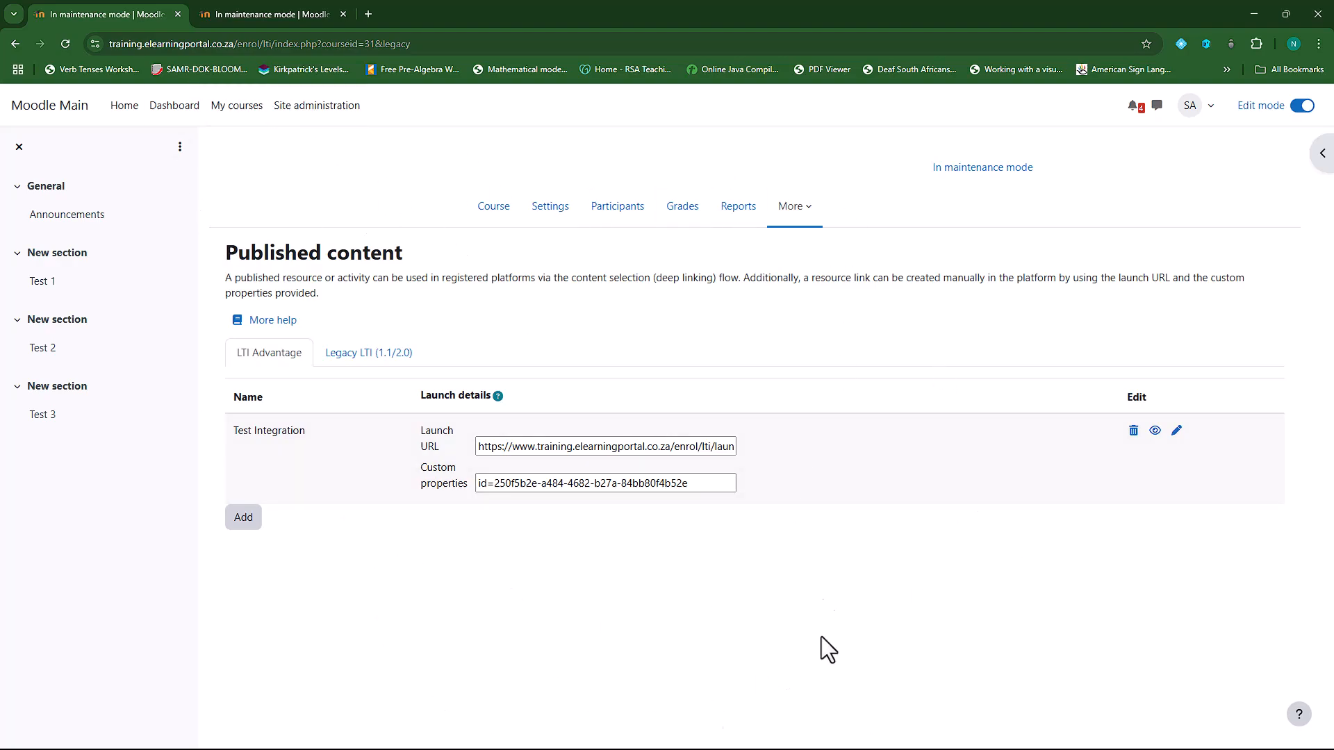
# Step: Copy the full custom properties value of the published Test Integration tool
pyautogui.click(688, 484)
pyautogui.moveTo(688, 484); pyautogui.dragTo(476, 481)
pyautogui.rightClick(525, 486)
pyautogui.click(565, 501)
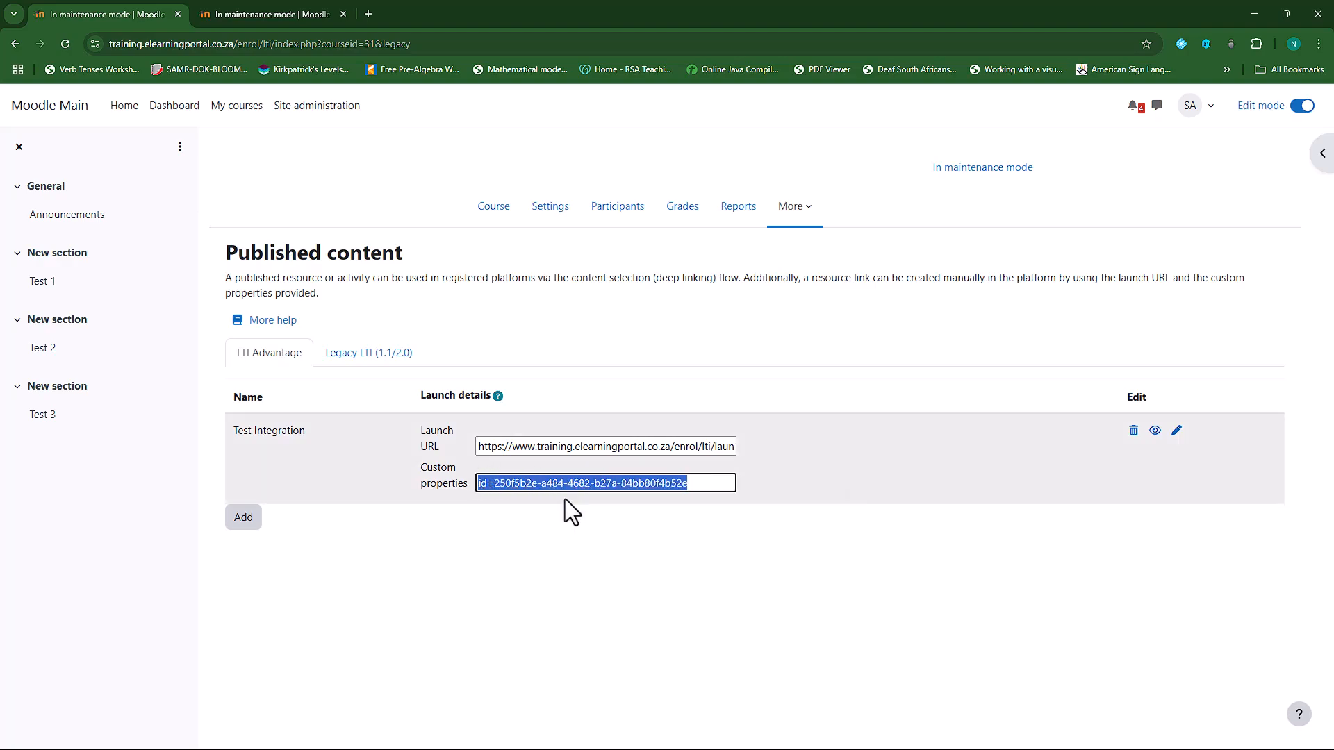
# Step: Switch to the Moodle 2 site and open the active Moodle Main external tool for editing from Manage tools
pyautogui.click(294, 10)
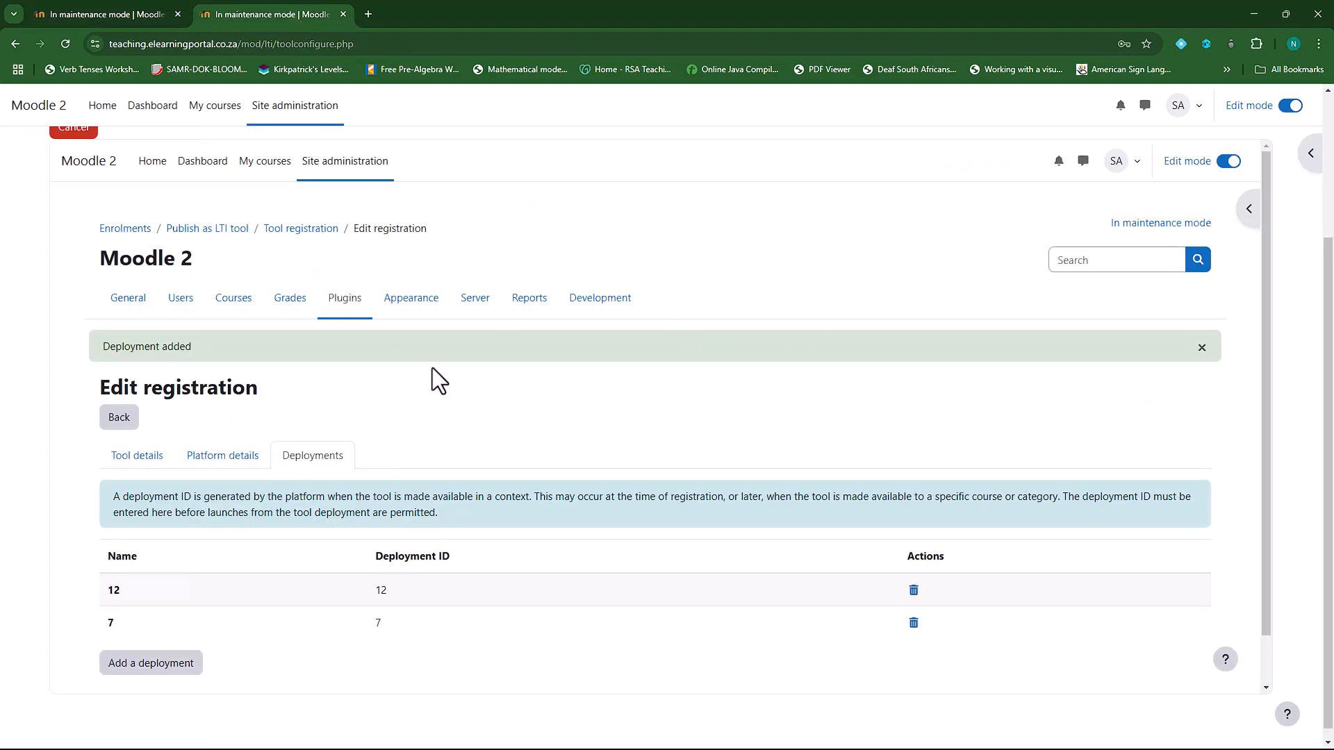
pyautogui.click(345, 303)
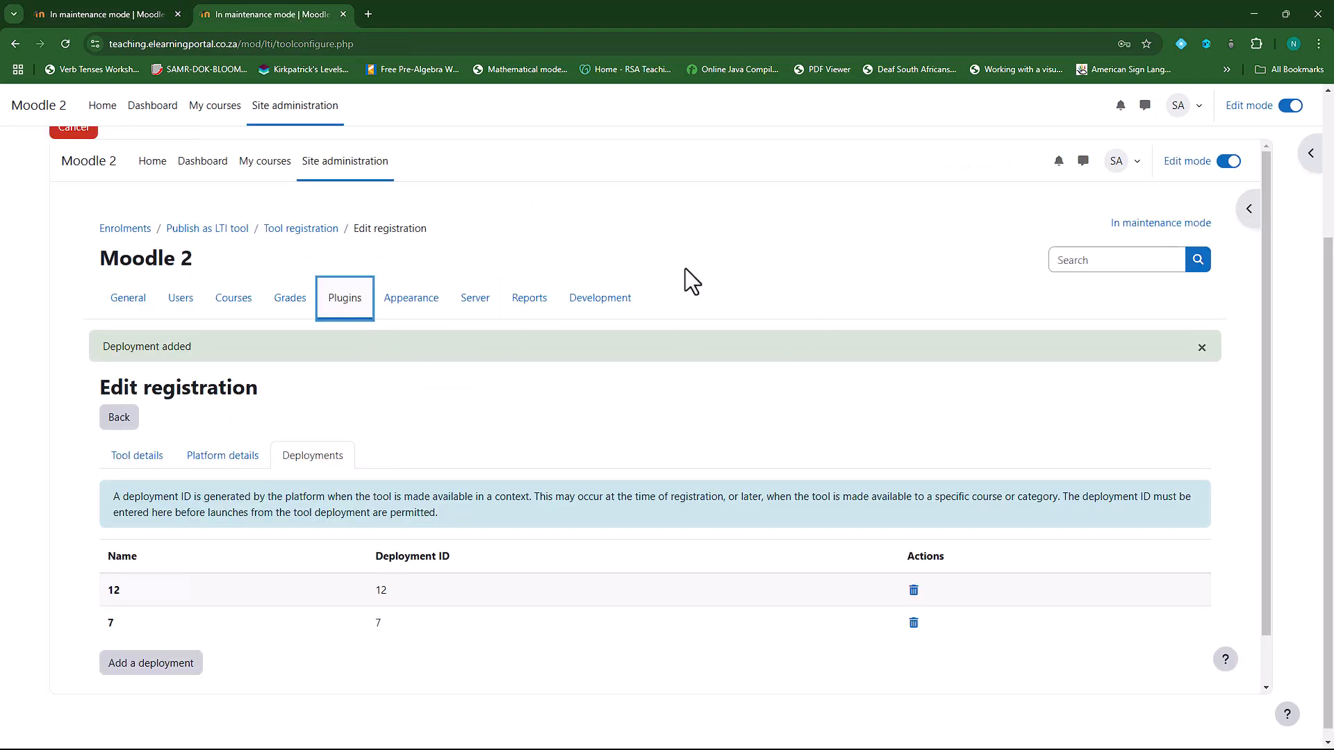
pyautogui.scroll(-5, 312, 491)
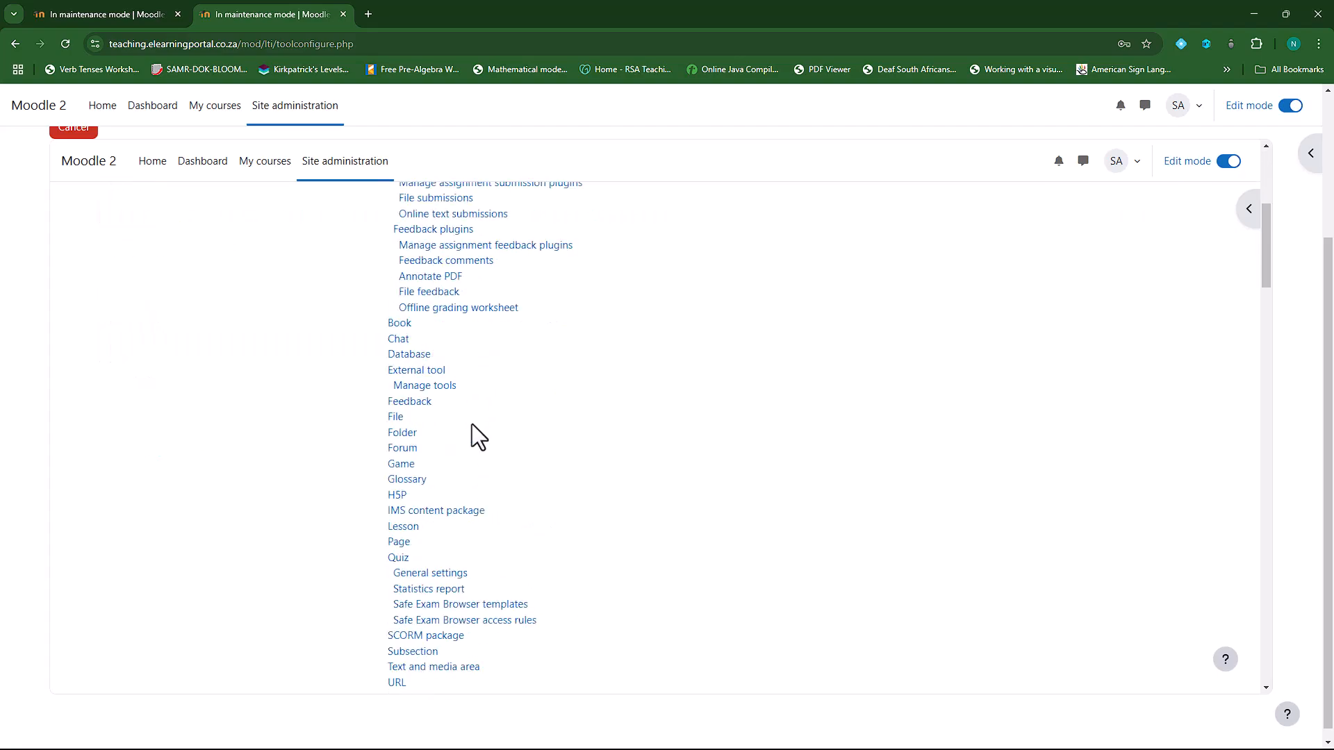
pyautogui.click(429, 388)
pyautogui.scroll(-2, 390, 469)
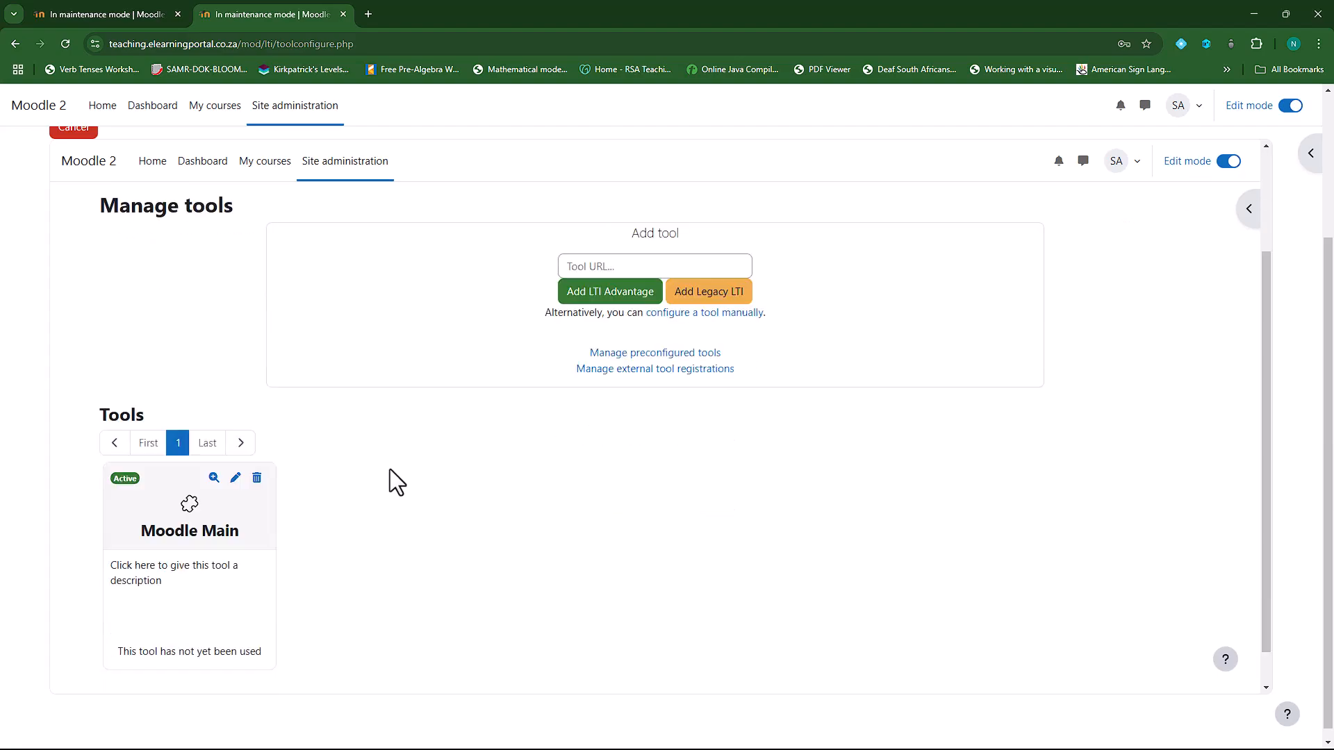
pyautogui.click(235, 477)
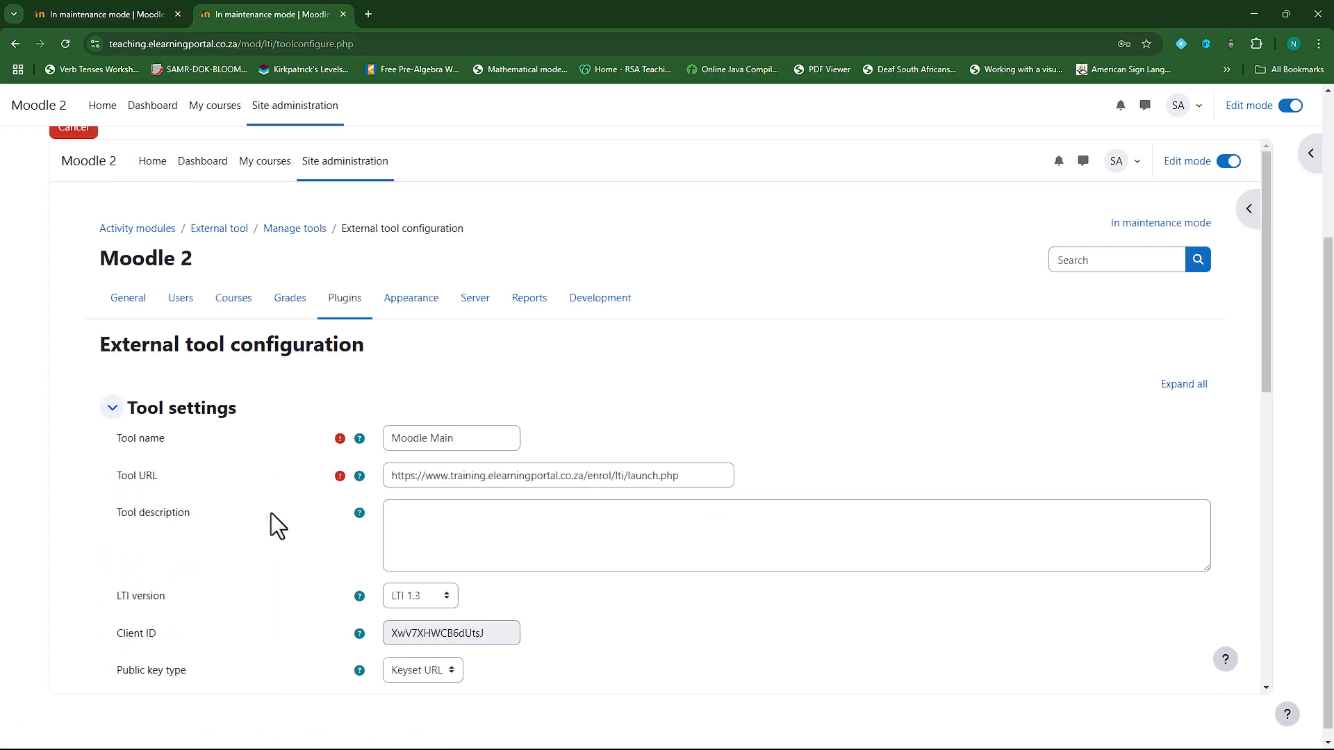
# Step: Paste the copied custom properties ID into the Moodle Main tool's custom parameters
pyautogui.scroll(-5, 293, 517)
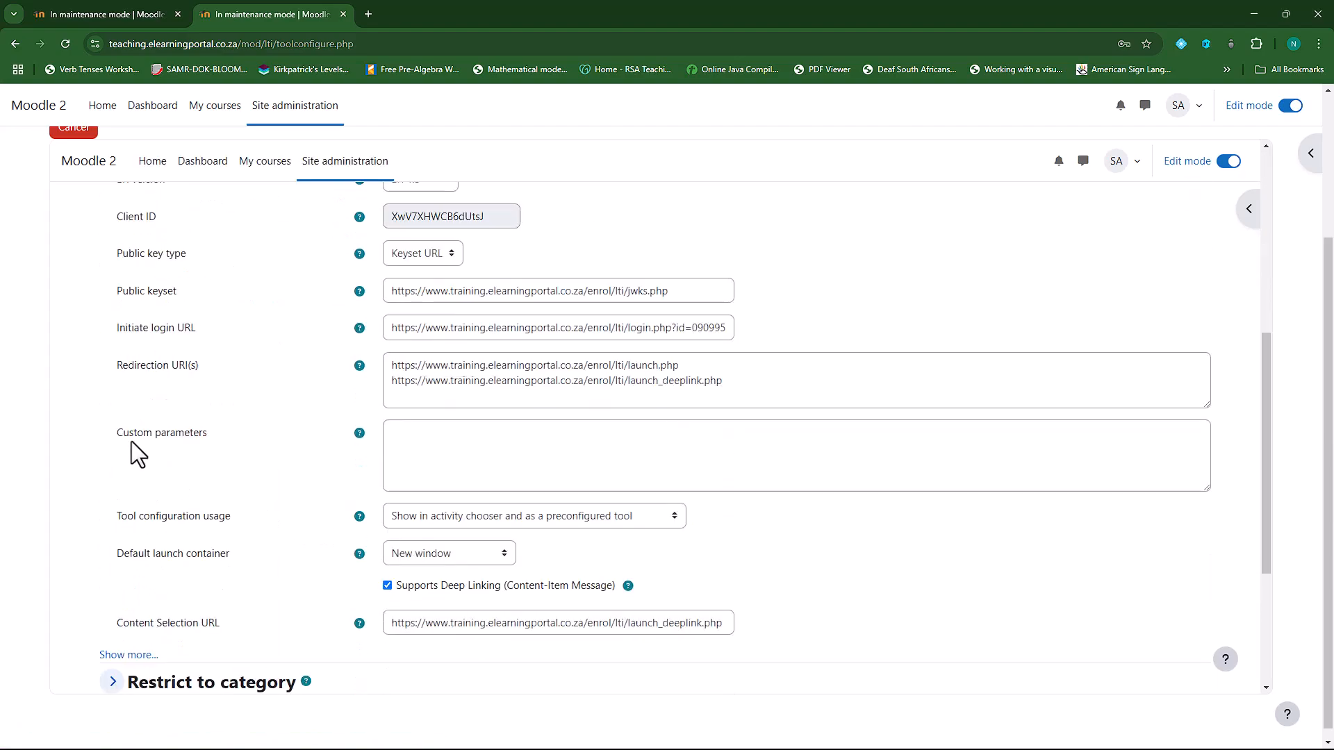
pyautogui.click(404, 443)
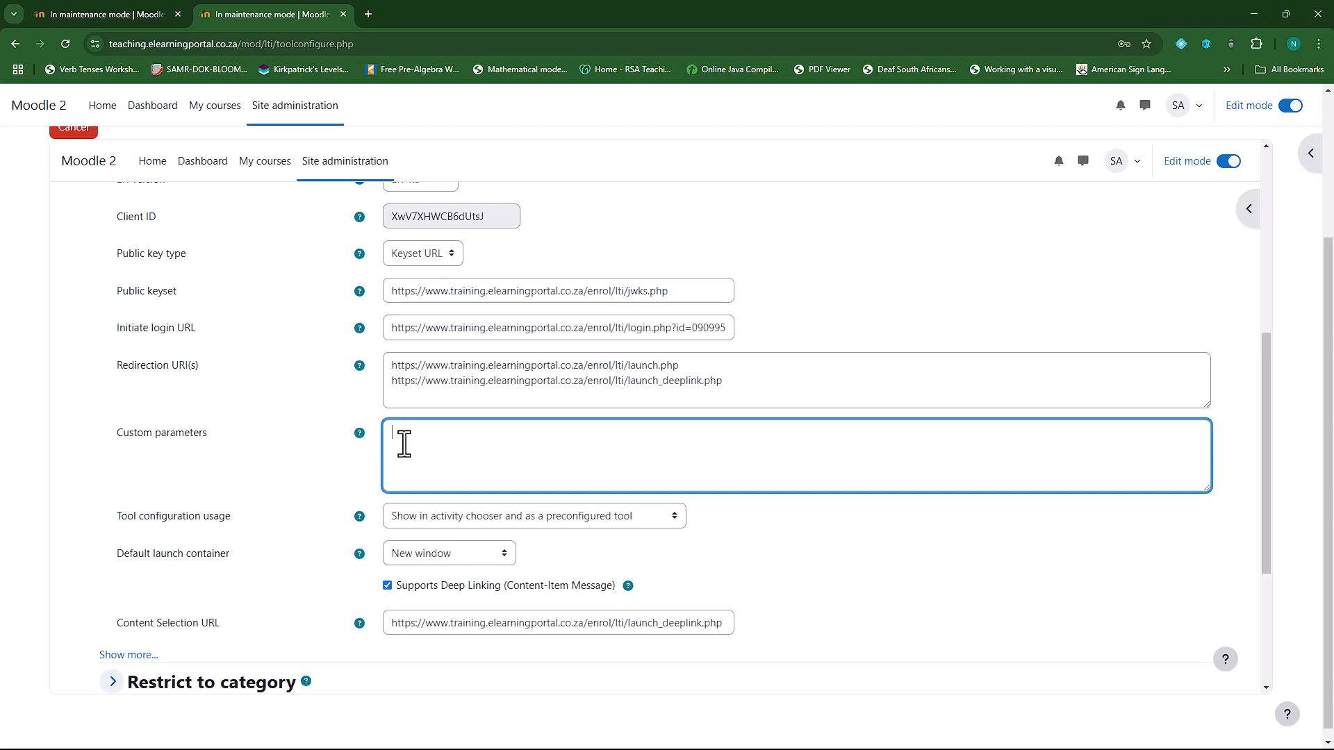
pyautogui.hotkey('ctrl', 'v')
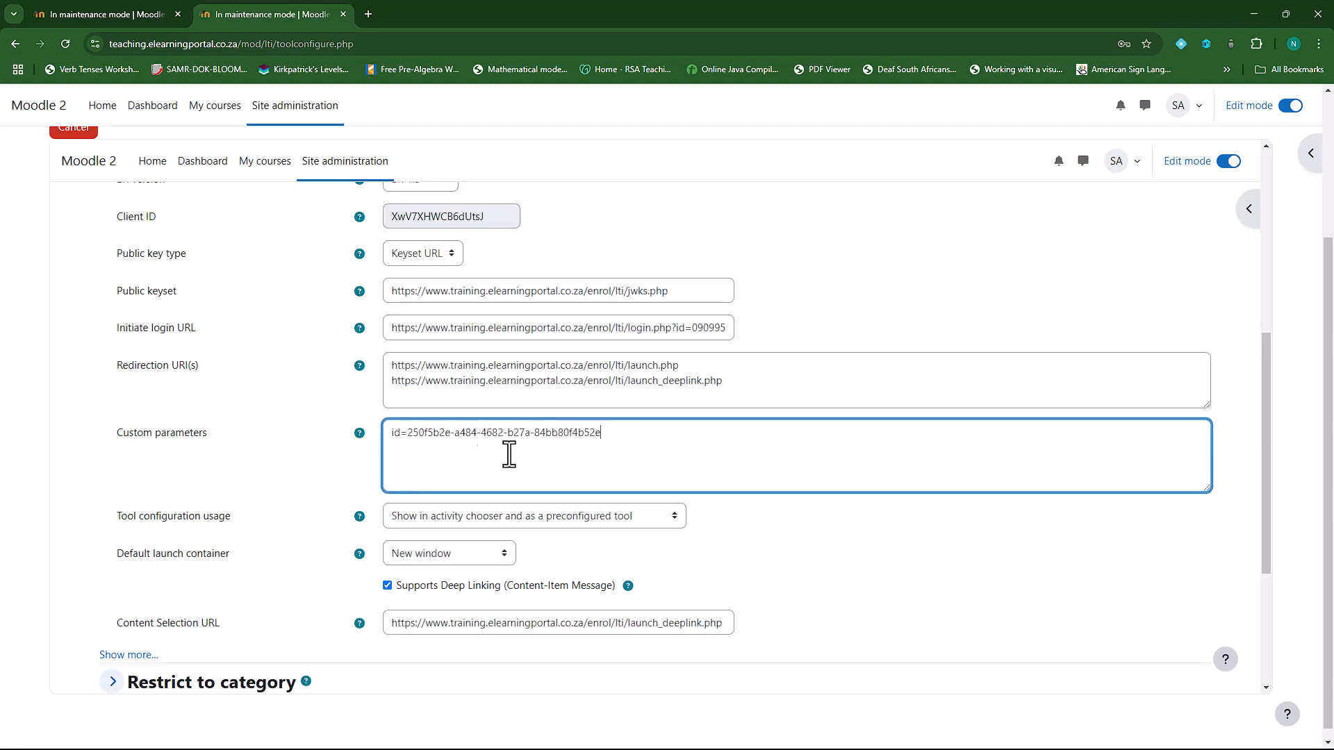
# Step: Check the Tool URL against the launch URL published on Moodle Main, and save the tool configuration on Moodle 2
pyautogui.click(140, 17)
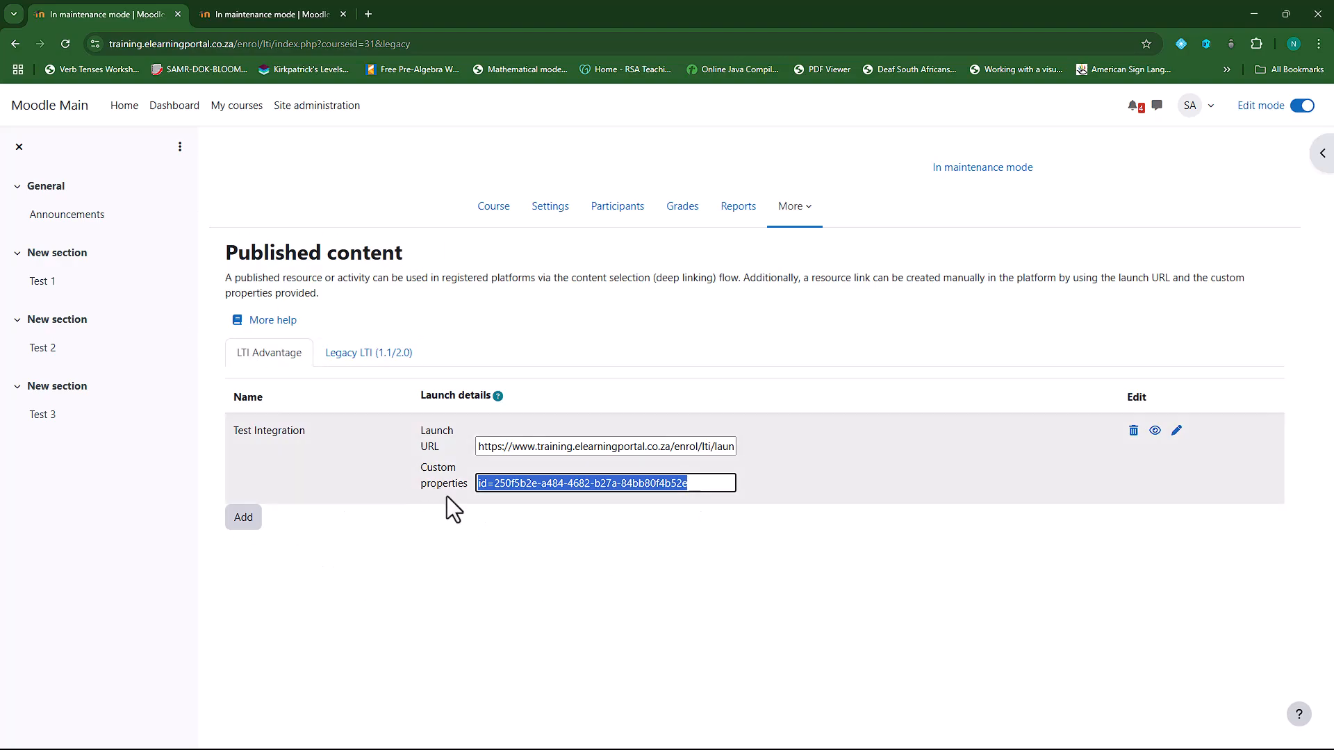
pyautogui.moveTo(478, 446); pyautogui.dragTo(739, 446)
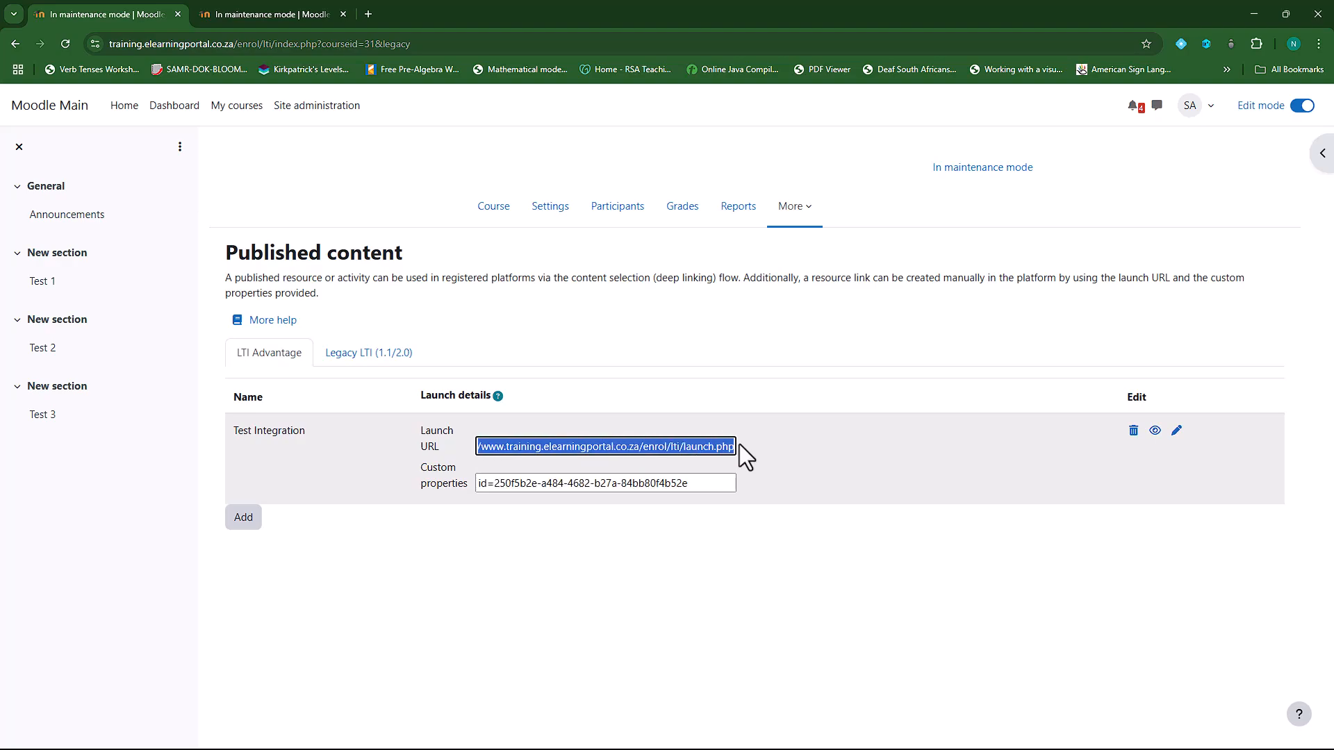
pyautogui.click(277, 14)
pyautogui.scroll(4, 506, 417)
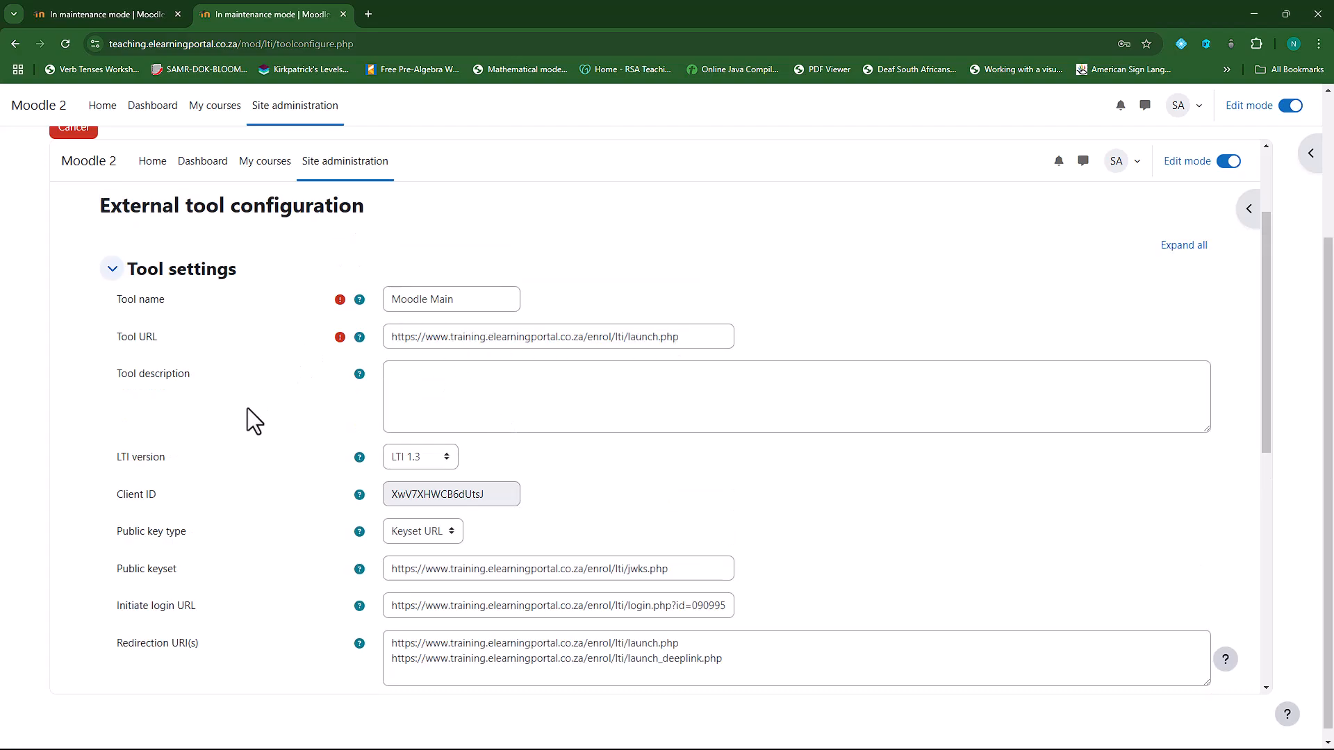
pyautogui.click(80, 12)
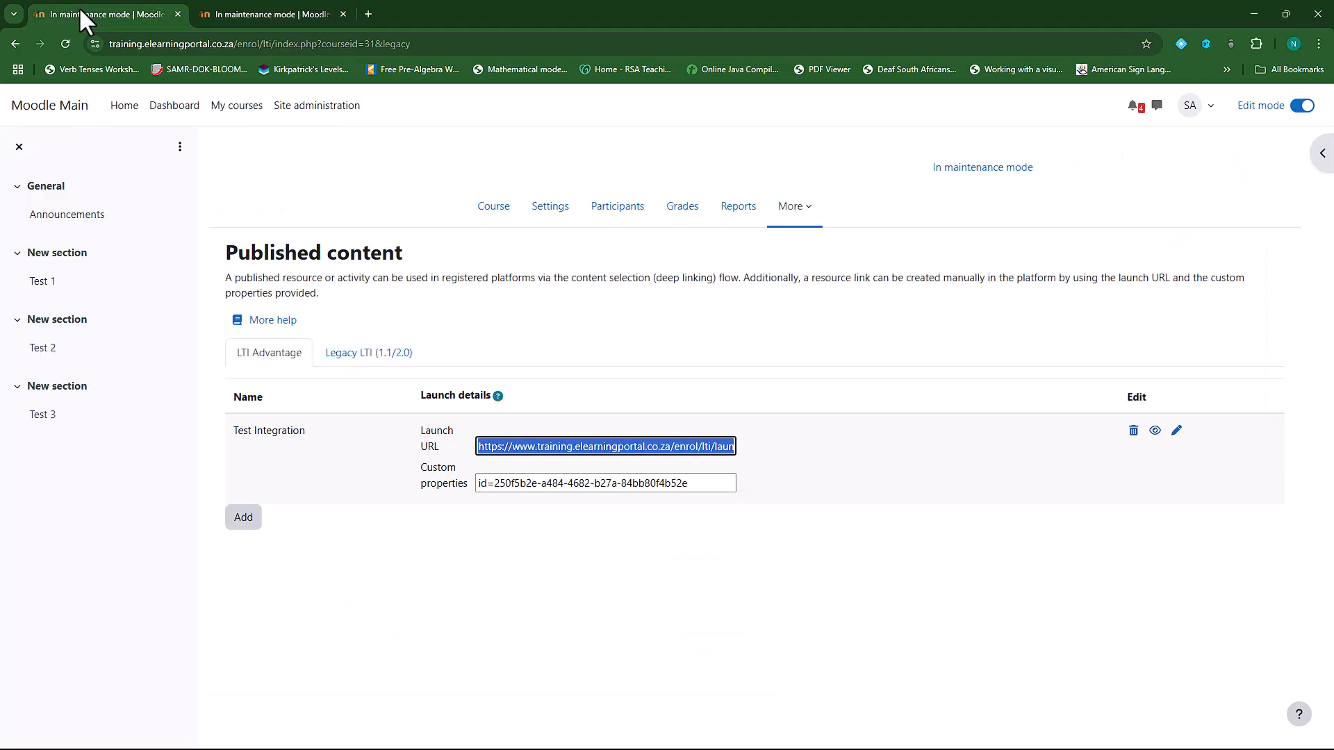
pyautogui.click(278, 14)
pyautogui.scroll(-10, 393, 461)
pyautogui.click(422, 581)
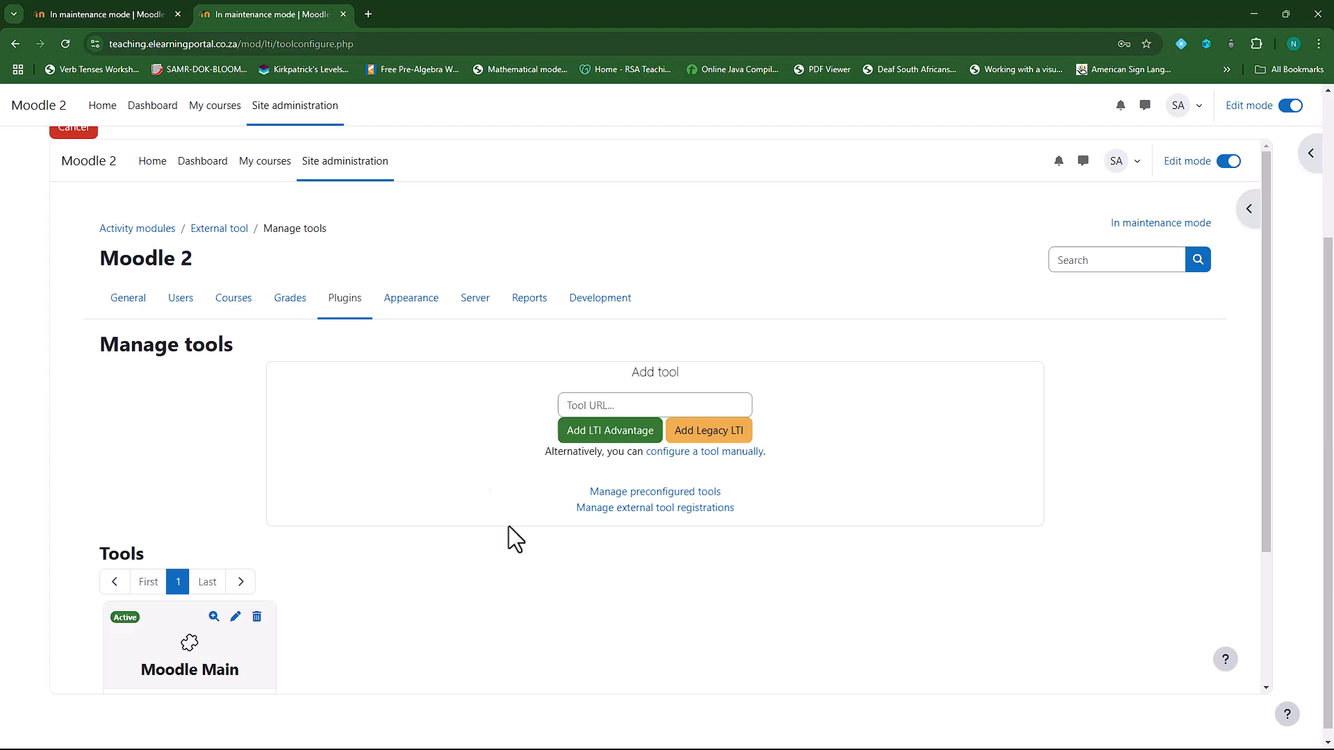
# Step: Switch to the Moodle Main site and open its Manage tools page for external tools
pyautogui.click(137, 15)
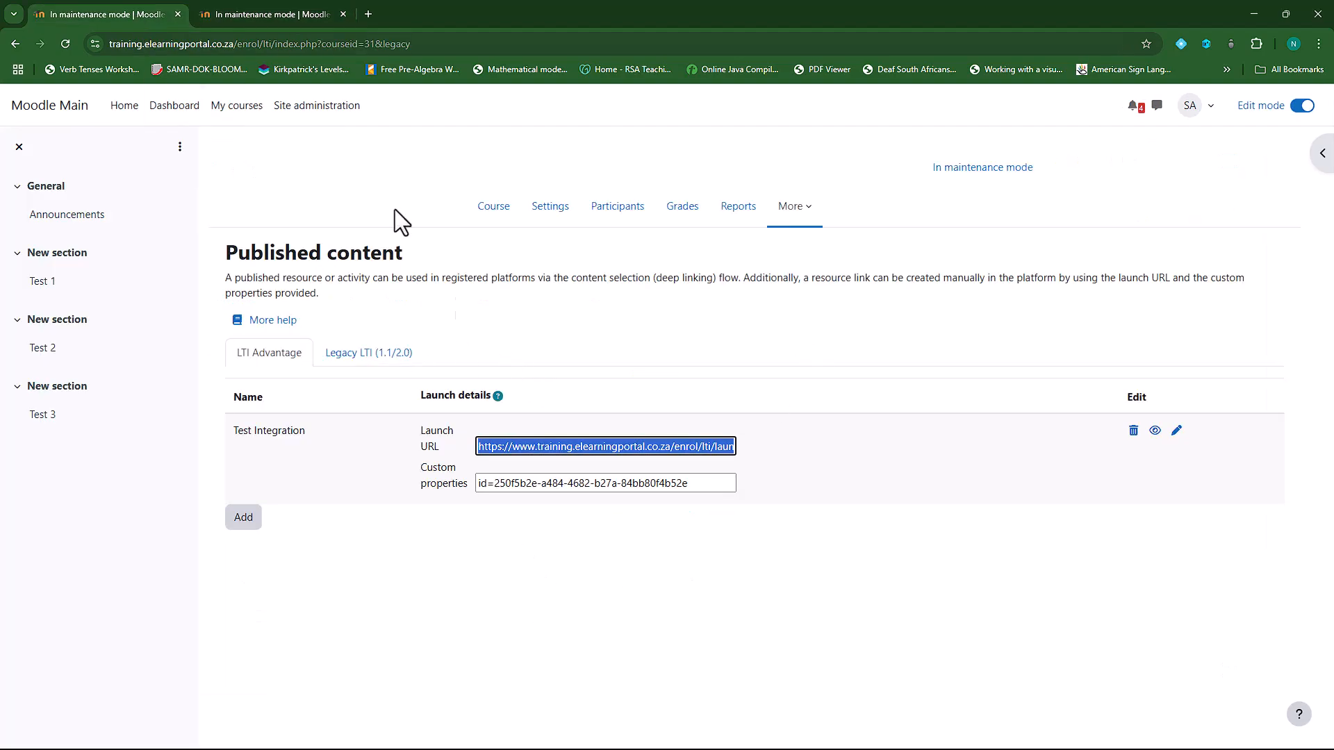
pyautogui.click(329, 111)
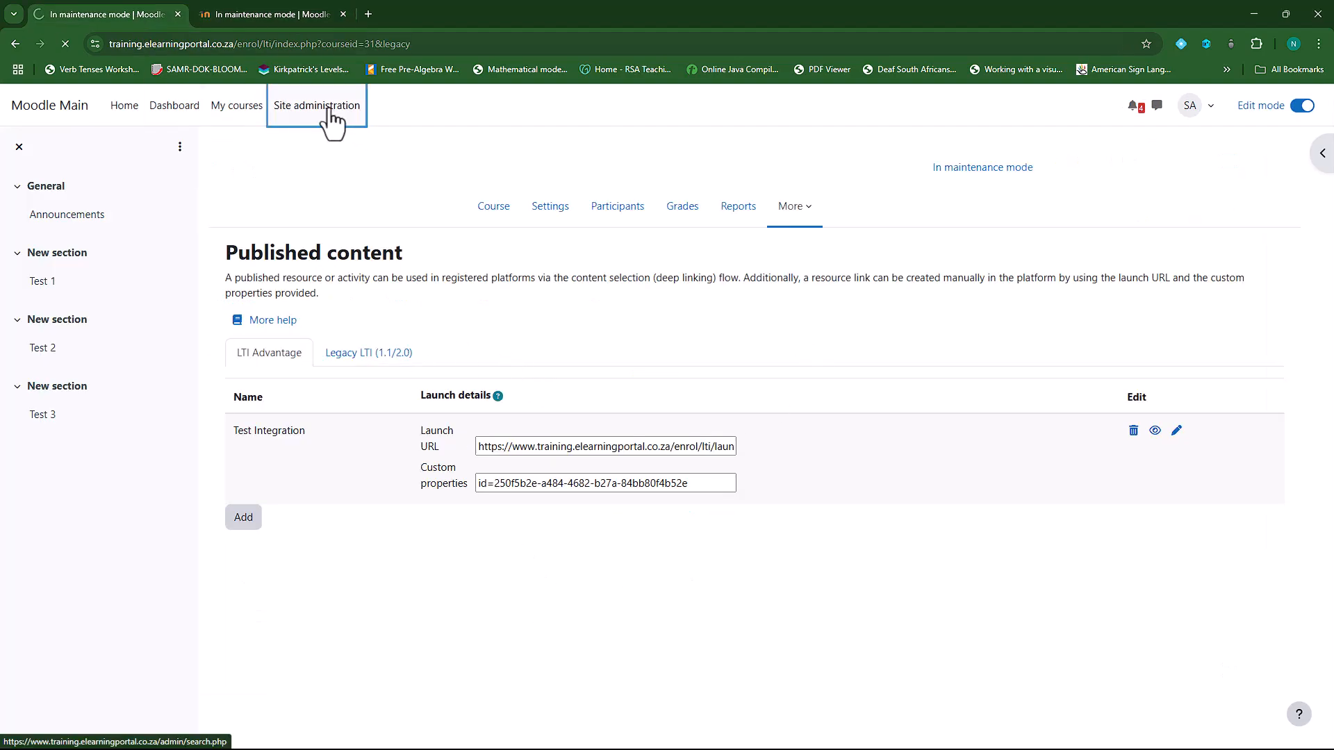
pyautogui.click(398, 236)
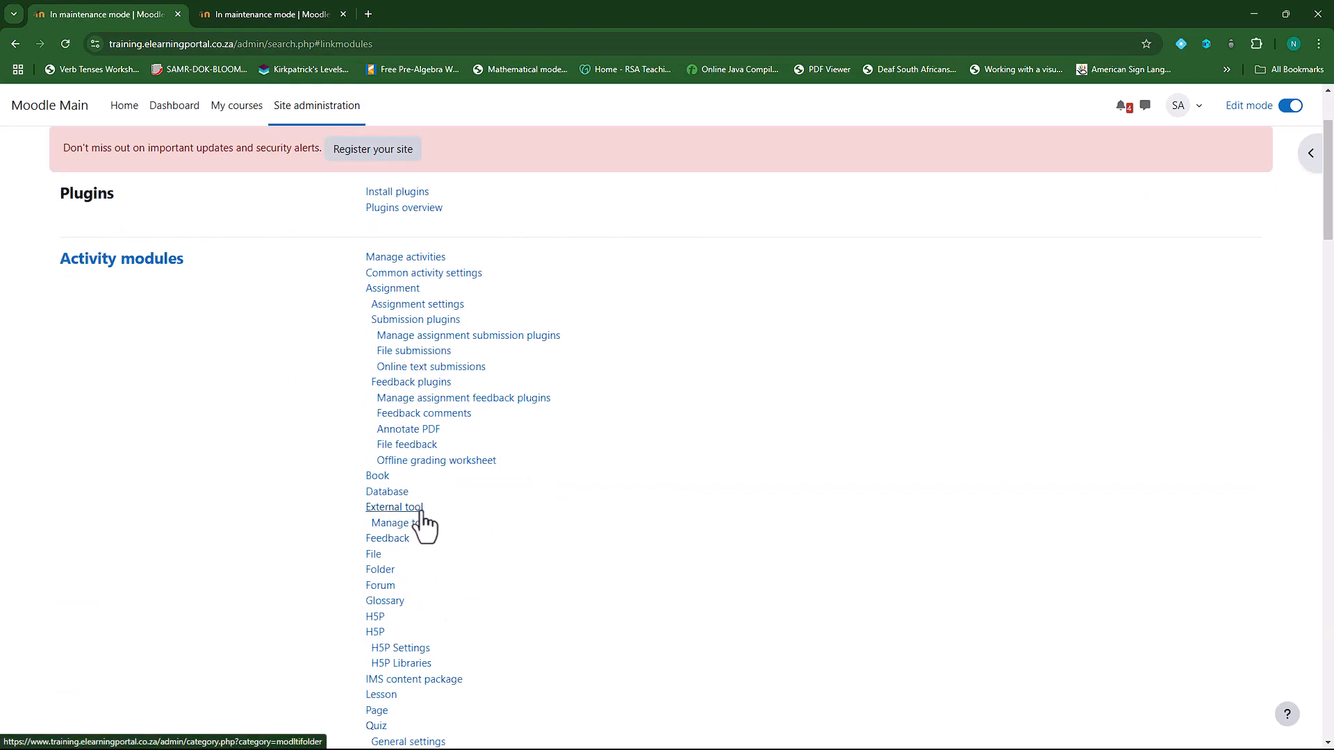
pyautogui.click(409, 526)
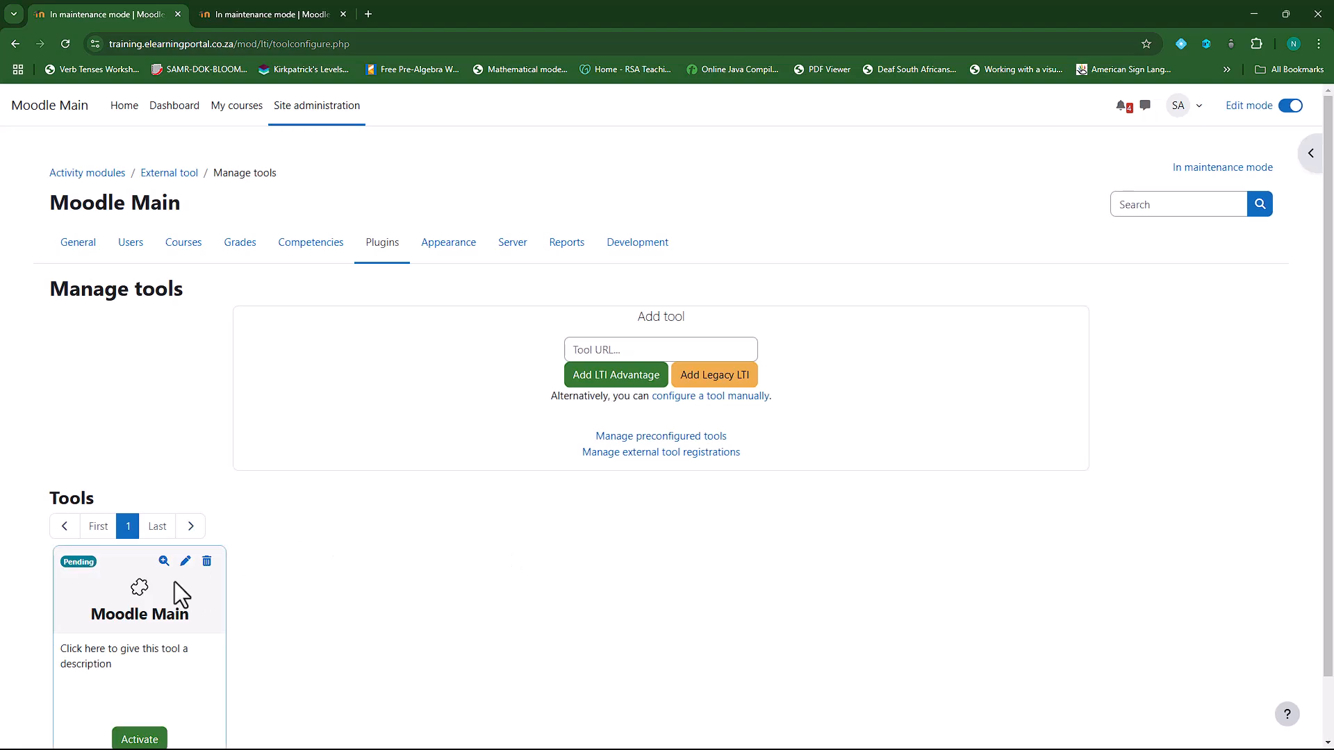
# Step: Edit the pending Moodle Main tool, paste the copied custom properties ID as its custom parameters, and save the changes
pyautogui.click(185, 561)
pyautogui.scroll(-4, 264, 535)
pyautogui.click(387, 540)
pyautogui.write('id=250f5b2e-a484-4682-b27a-84bb80f4b52e')
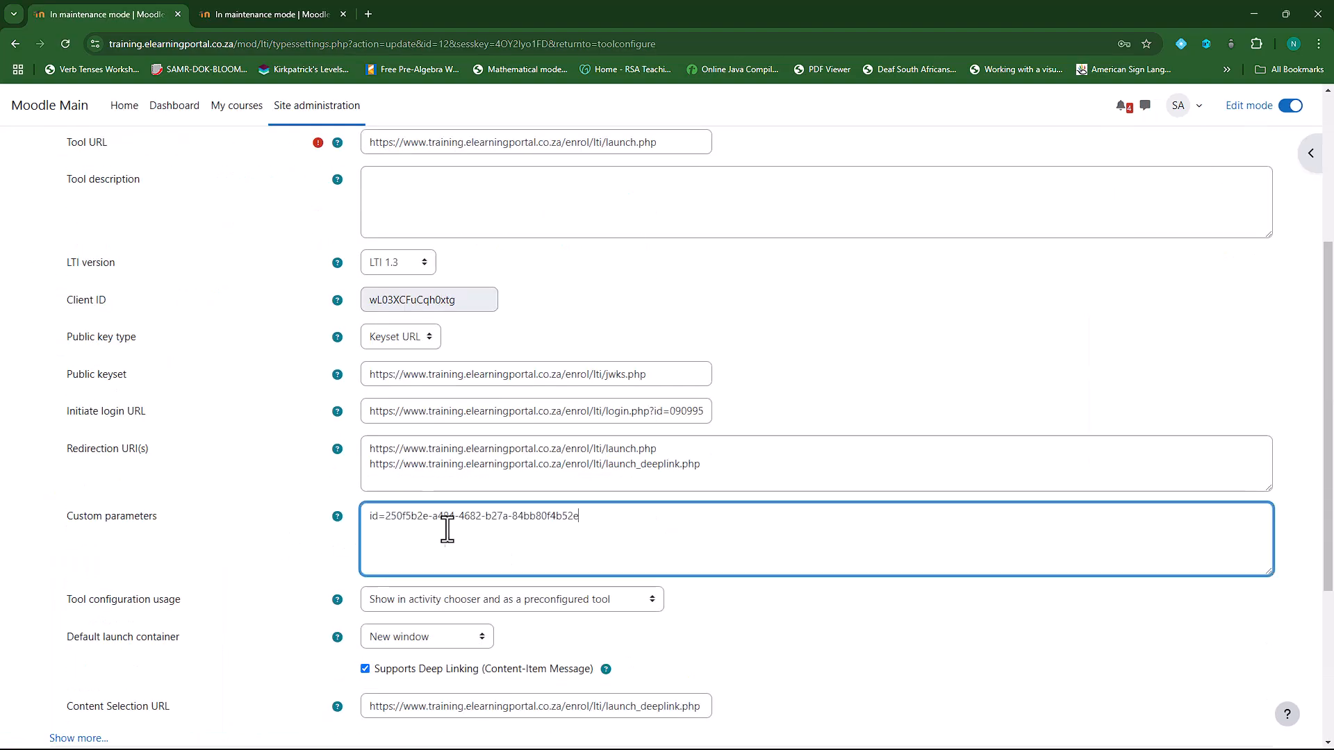
pyautogui.scroll(-4, 281, 535)
pyautogui.click(416, 635)
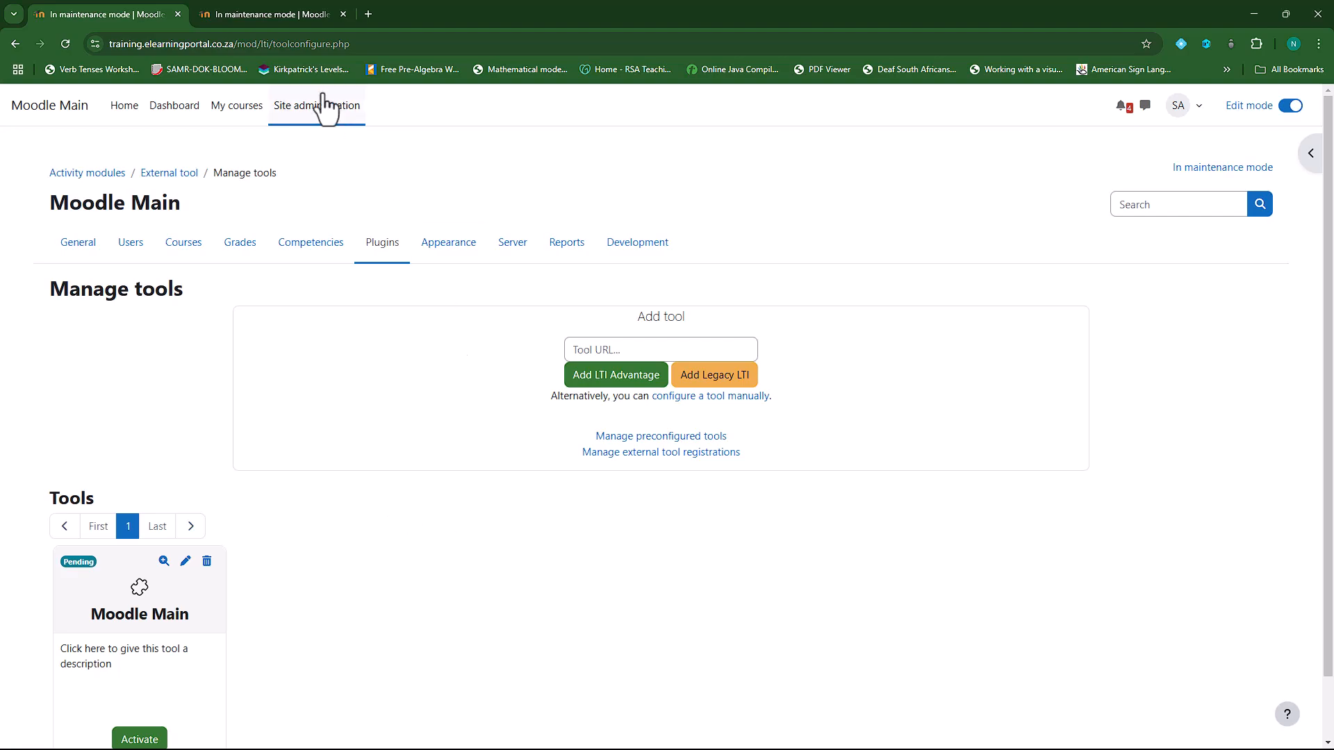
# Step: Switch to the Moodle 2 site and open Test Course from the Test category in course management
pyautogui.click(300, 9)
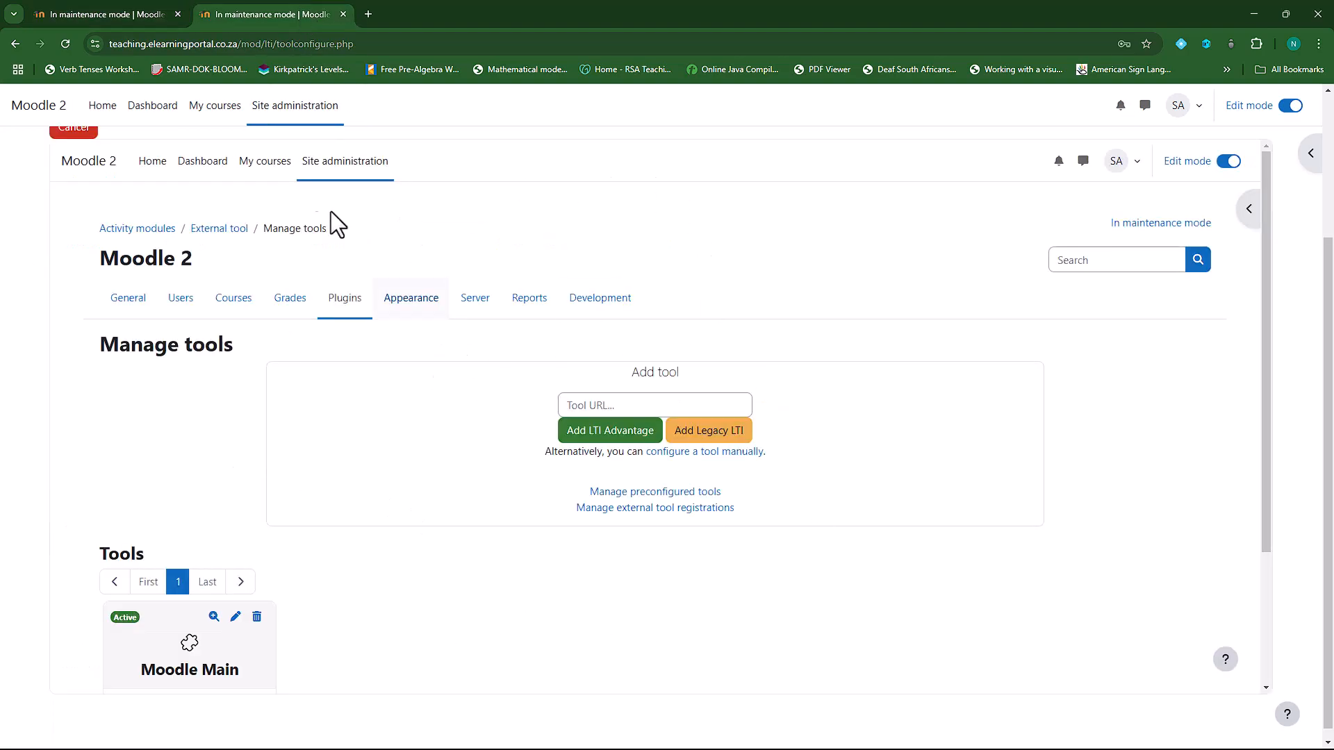
pyautogui.click(128, 14)
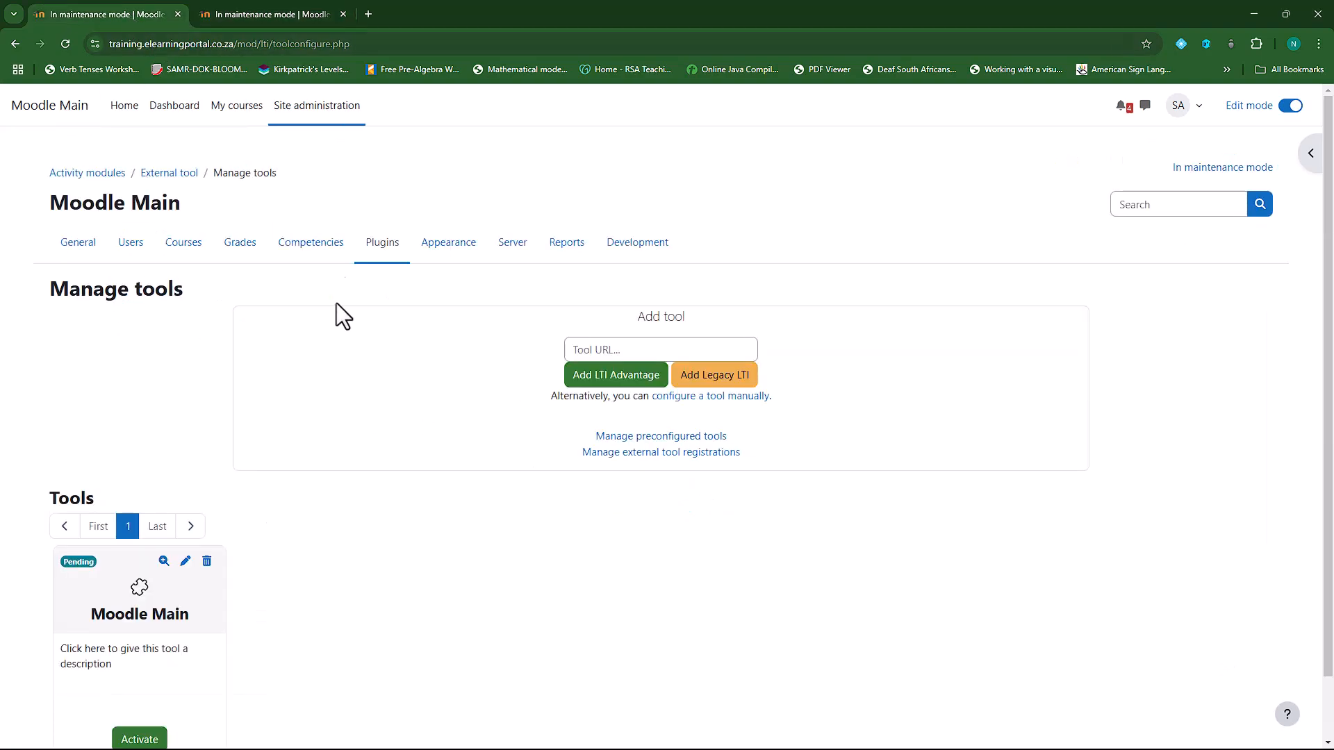
pyautogui.click(285, 14)
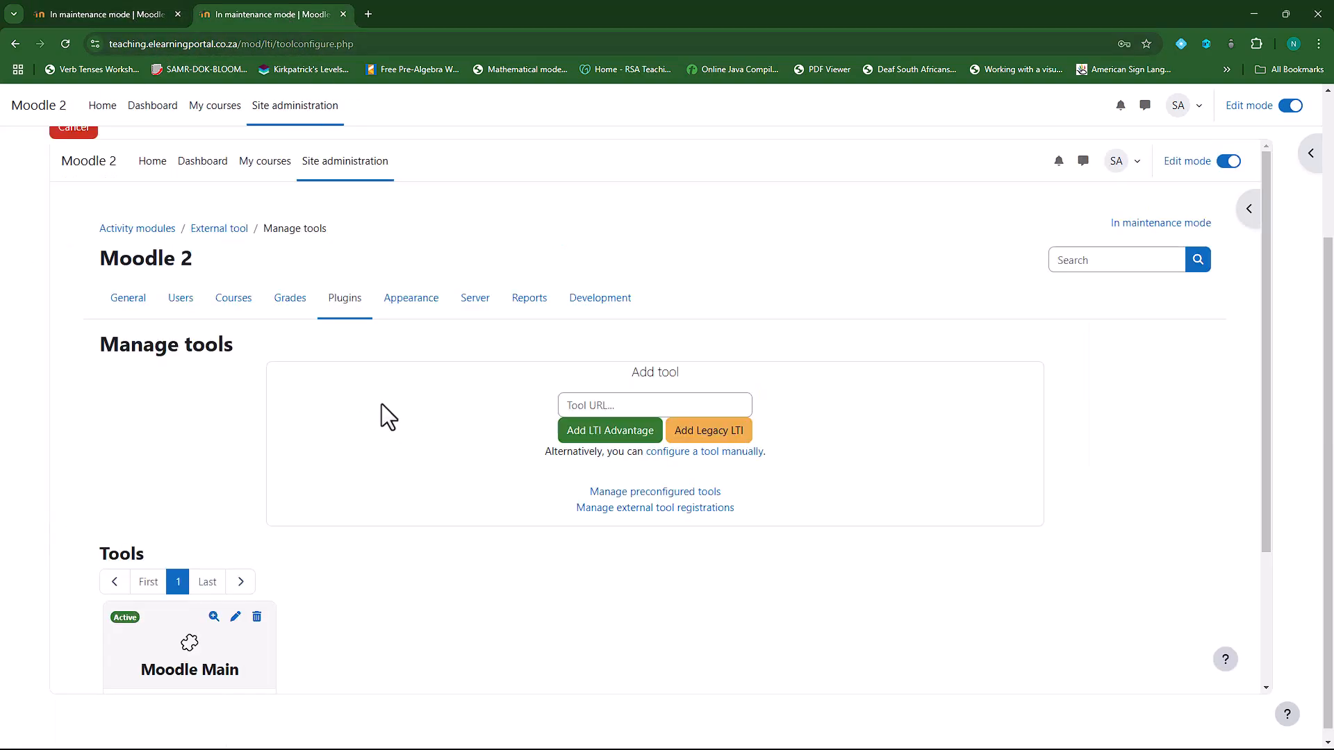
pyautogui.scroll(3, 343, 366)
pyautogui.click(184, 244)
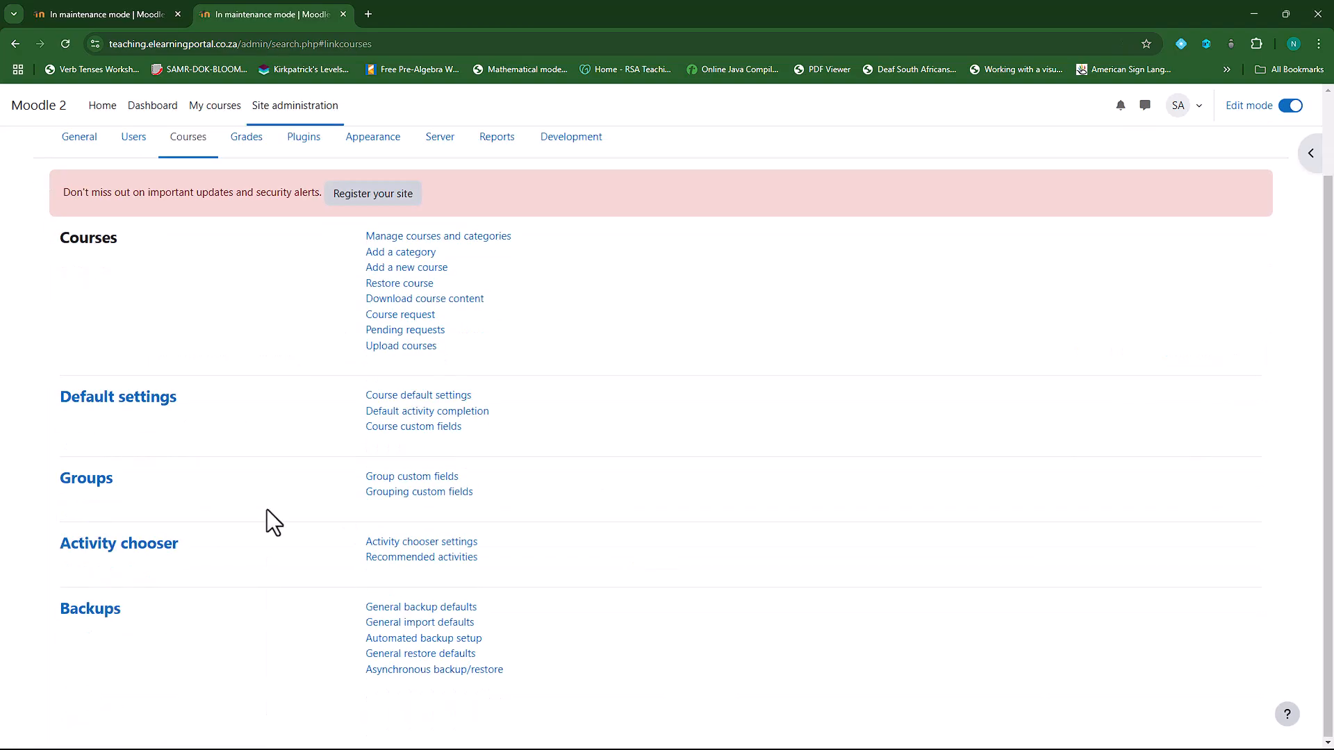
pyautogui.click(455, 332)
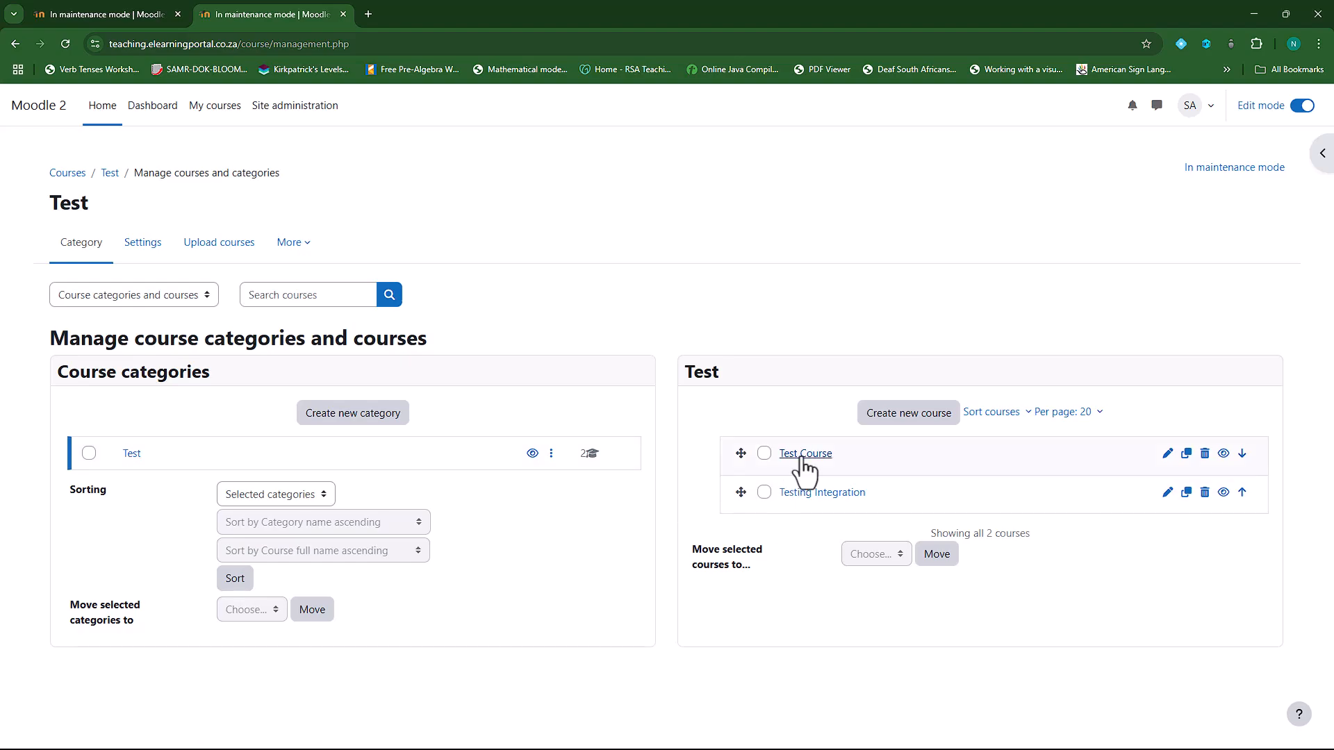
pyautogui.click(830, 462)
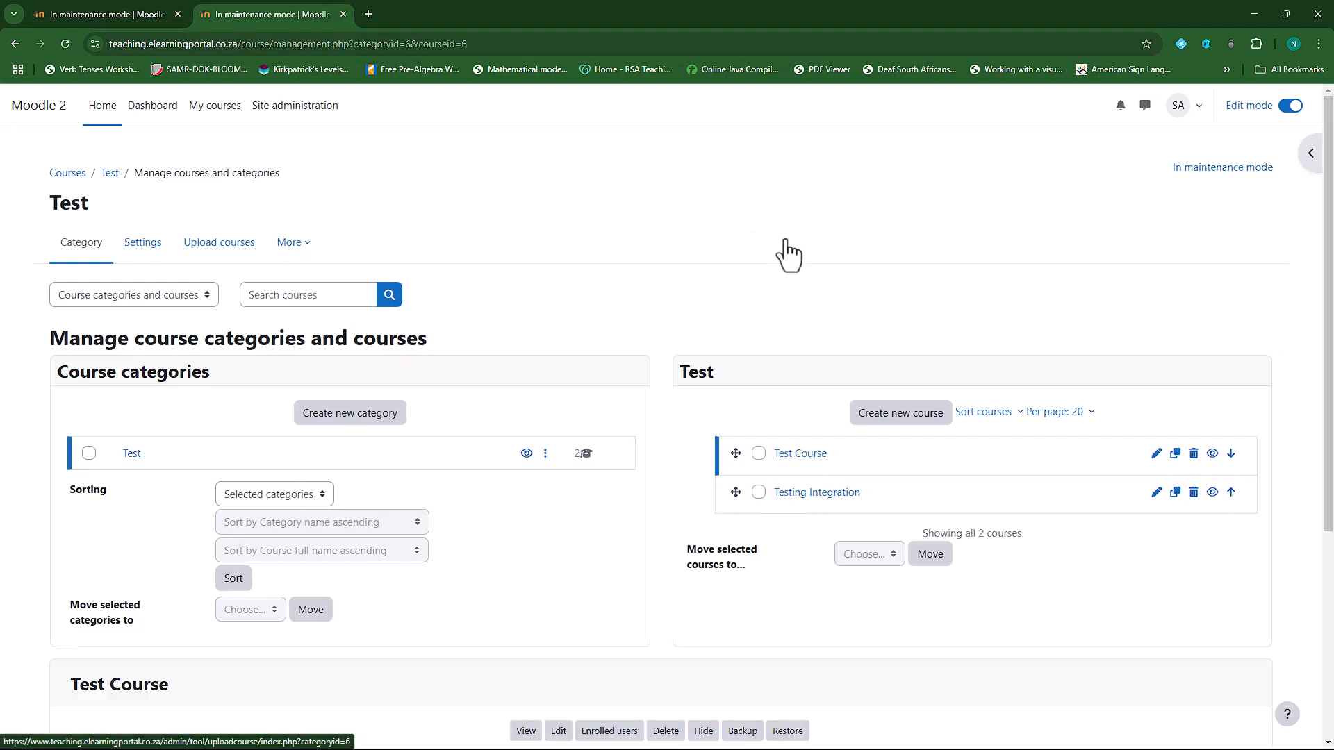
pyautogui.scroll(-1, 578, 439)
pyautogui.scroll(-3, 578, 440)
pyautogui.click(520, 456)
# Step: Examine Test Course's sections and its enrolled participants, and return to the course page
pyautogui.scroll(-4, 732, 470)
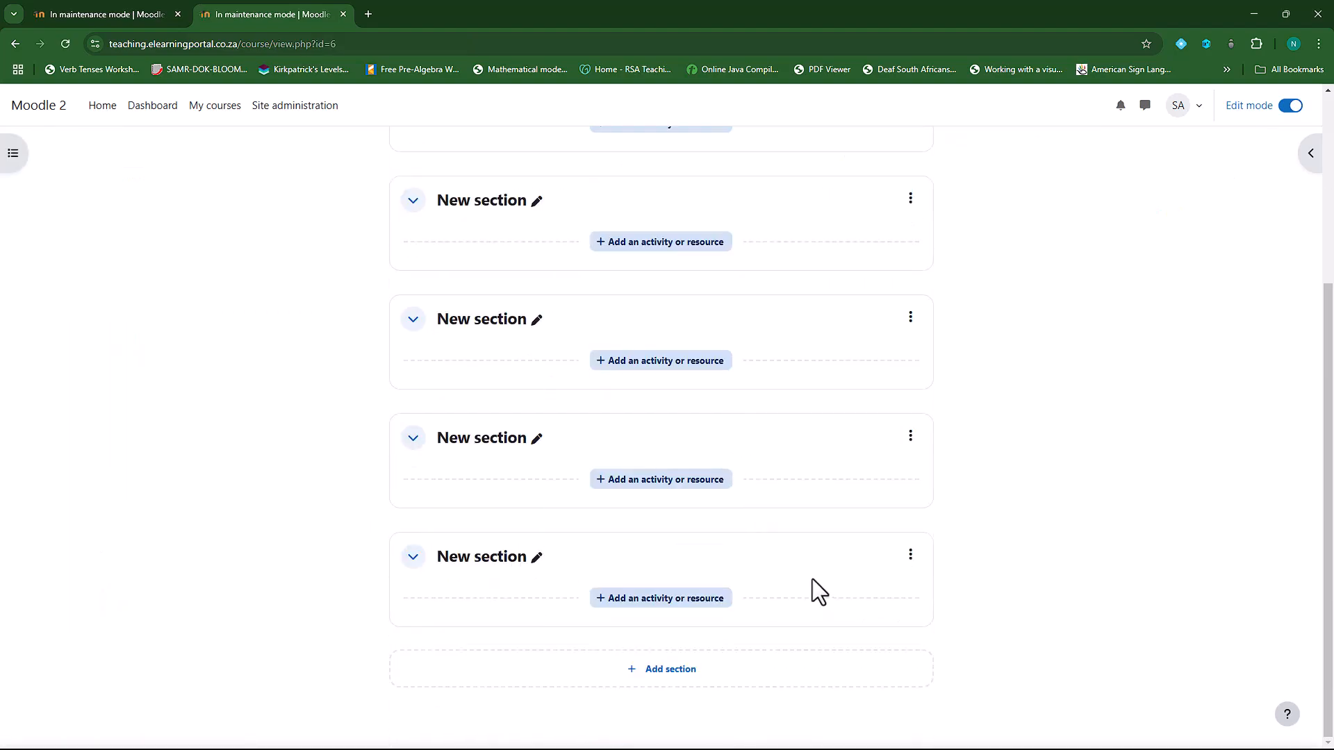
pyautogui.scroll(4, 765, 514)
pyautogui.click(542, 236)
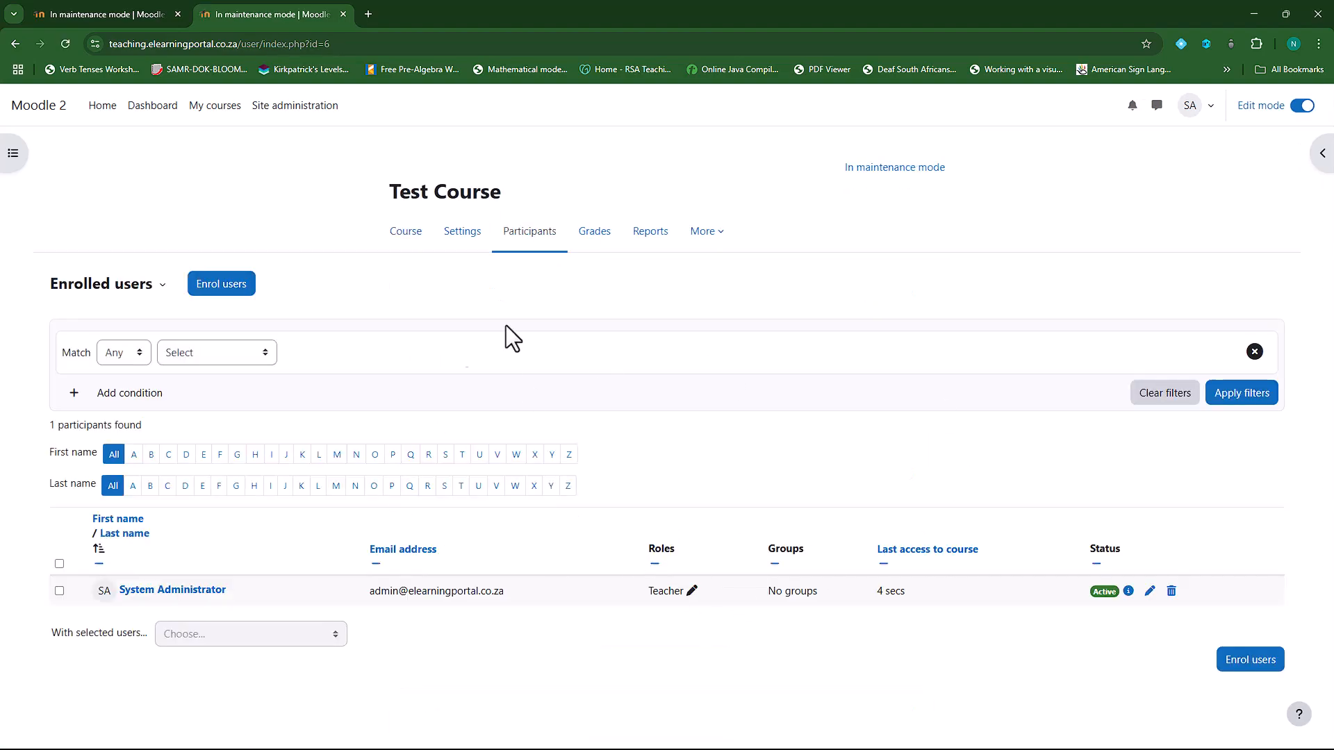
pyautogui.click(407, 233)
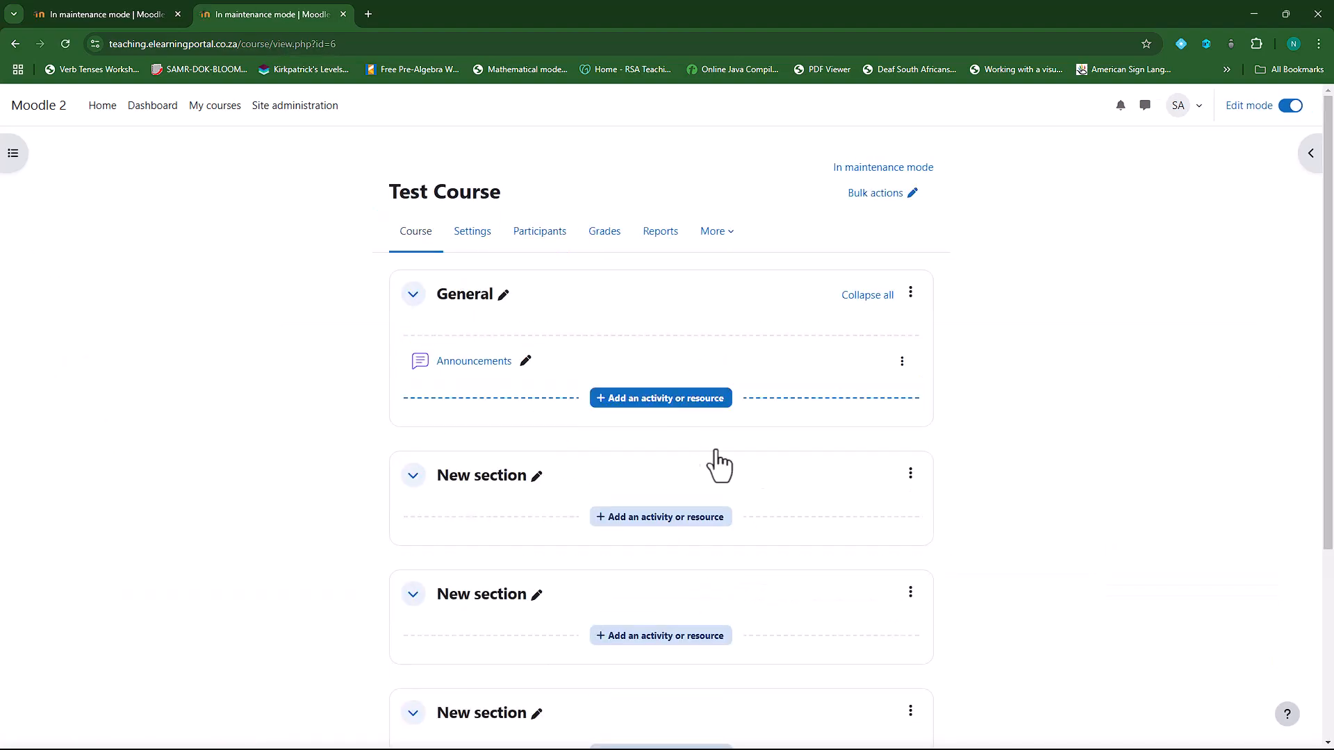
# Step: Switch to the Moodle Main site and open its course and category management page
pyautogui.click(132, 16)
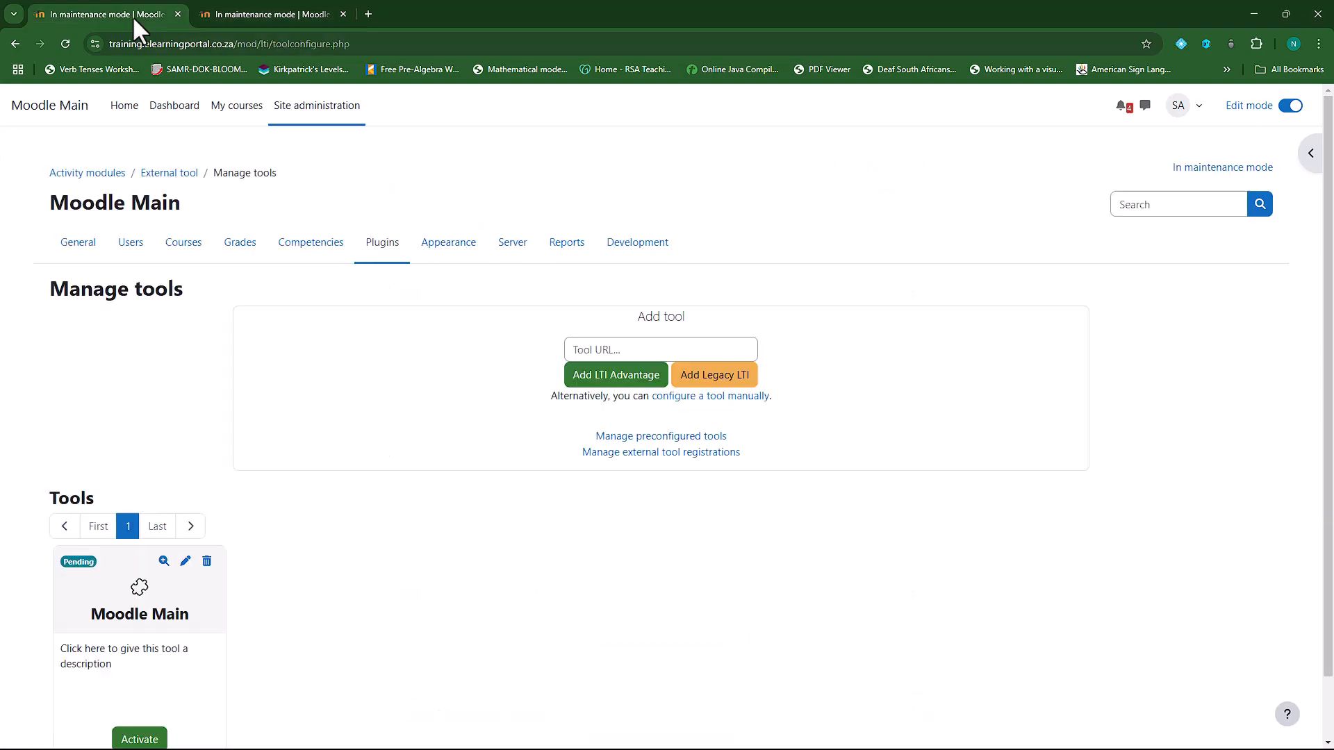
pyautogui.click(185, 243)
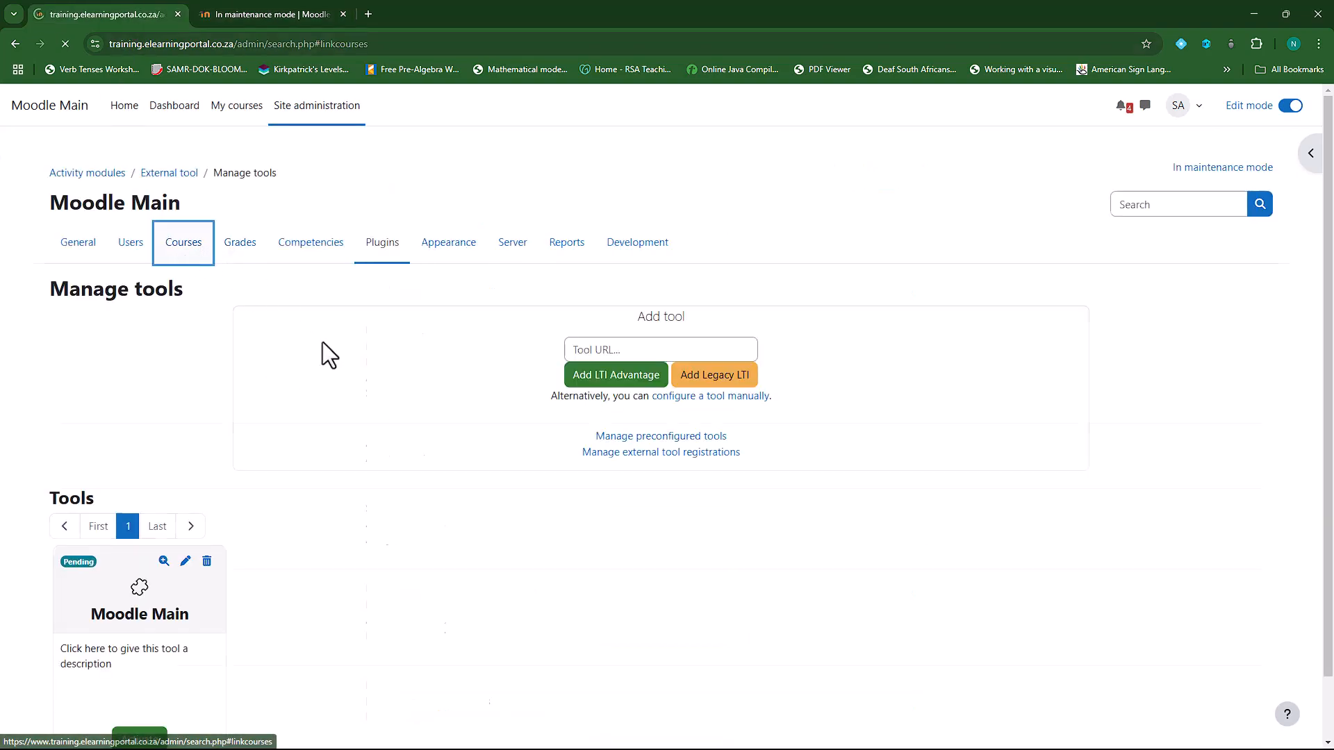
pyautogui.click(480, 332)
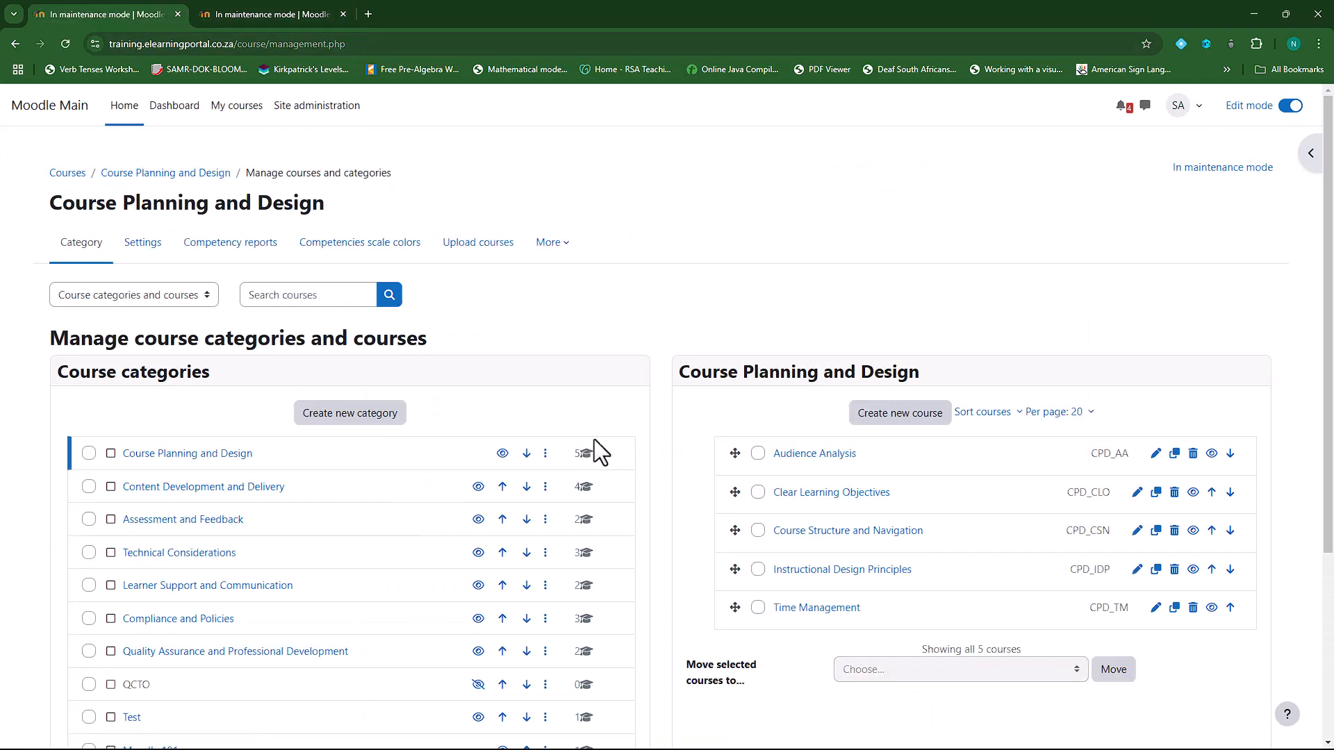
# Step: Open the Test course from the Test category in Moodle Main's course management to view its content
pyautogui.scroll(-2, 135, 669)
pyautogui.click(131, 579)
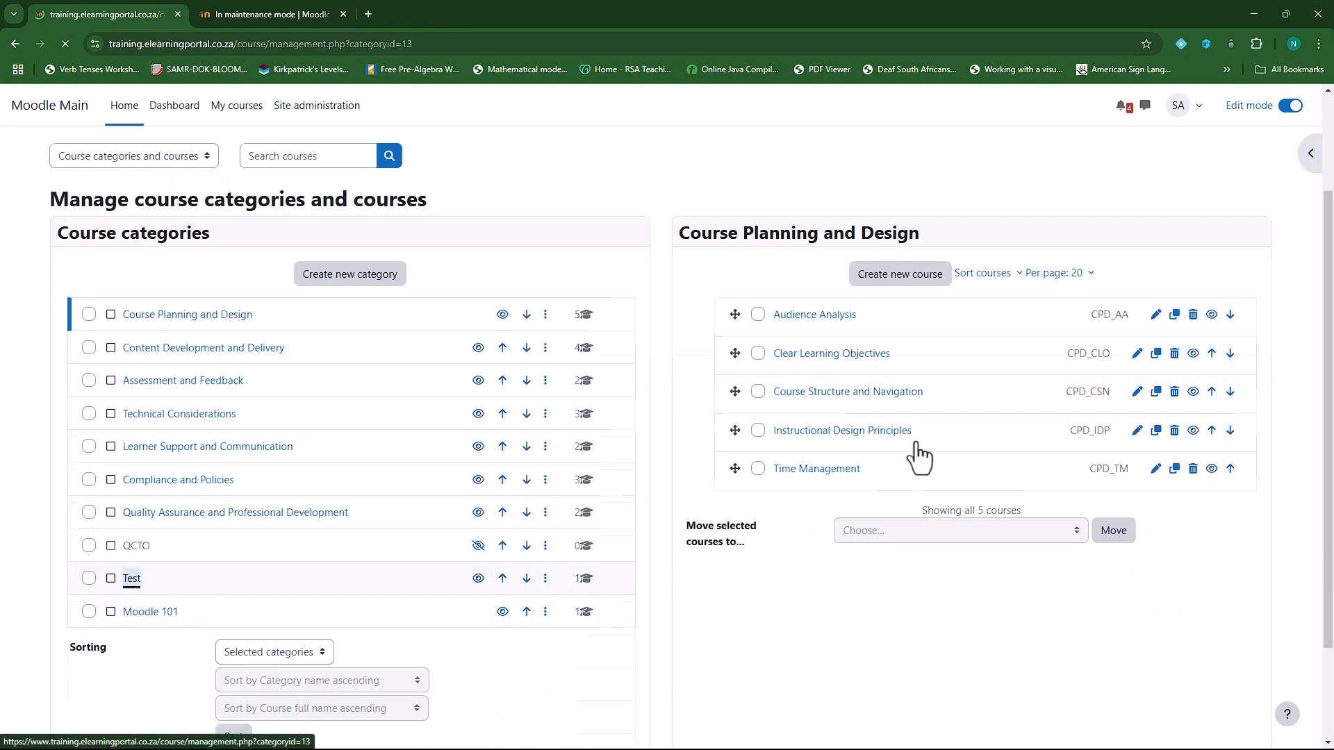
pyautogui.click(781, 454)
pyautogui.scroll(-8, 393, 544)
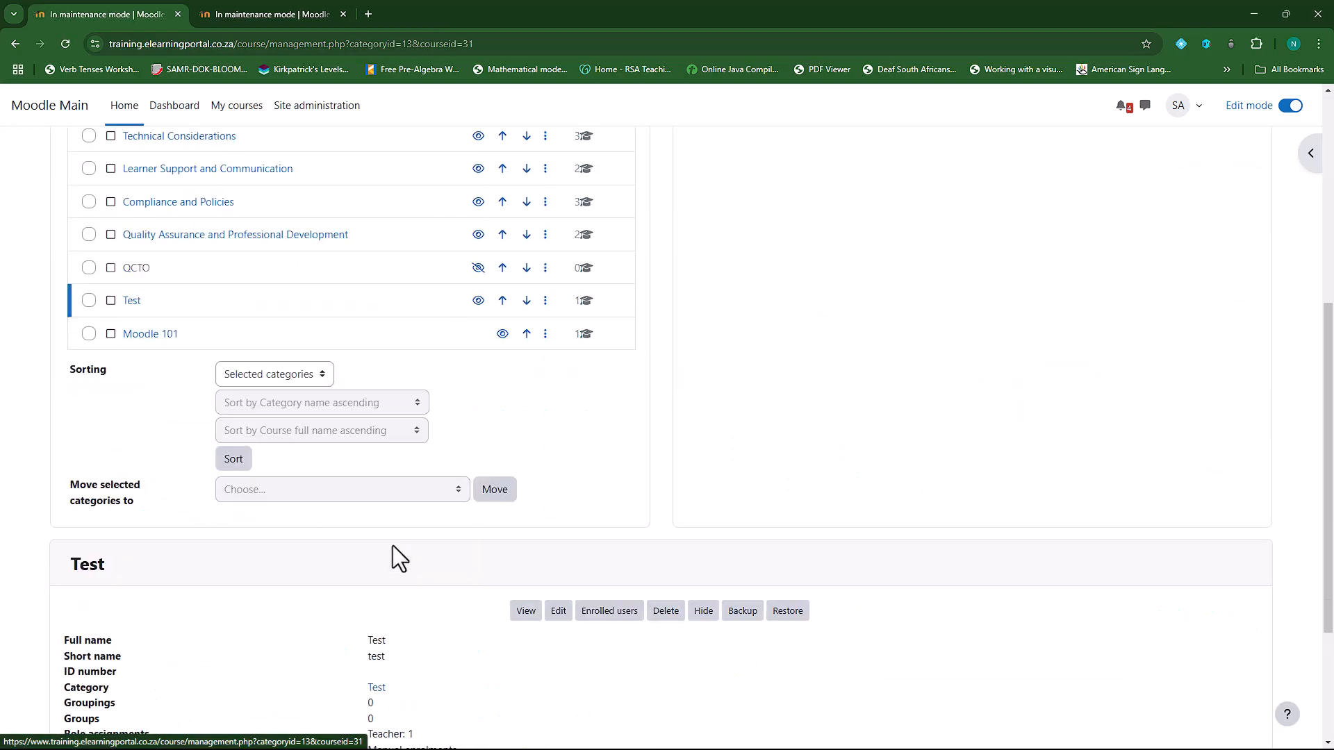
pyautogui.click(526, 472)
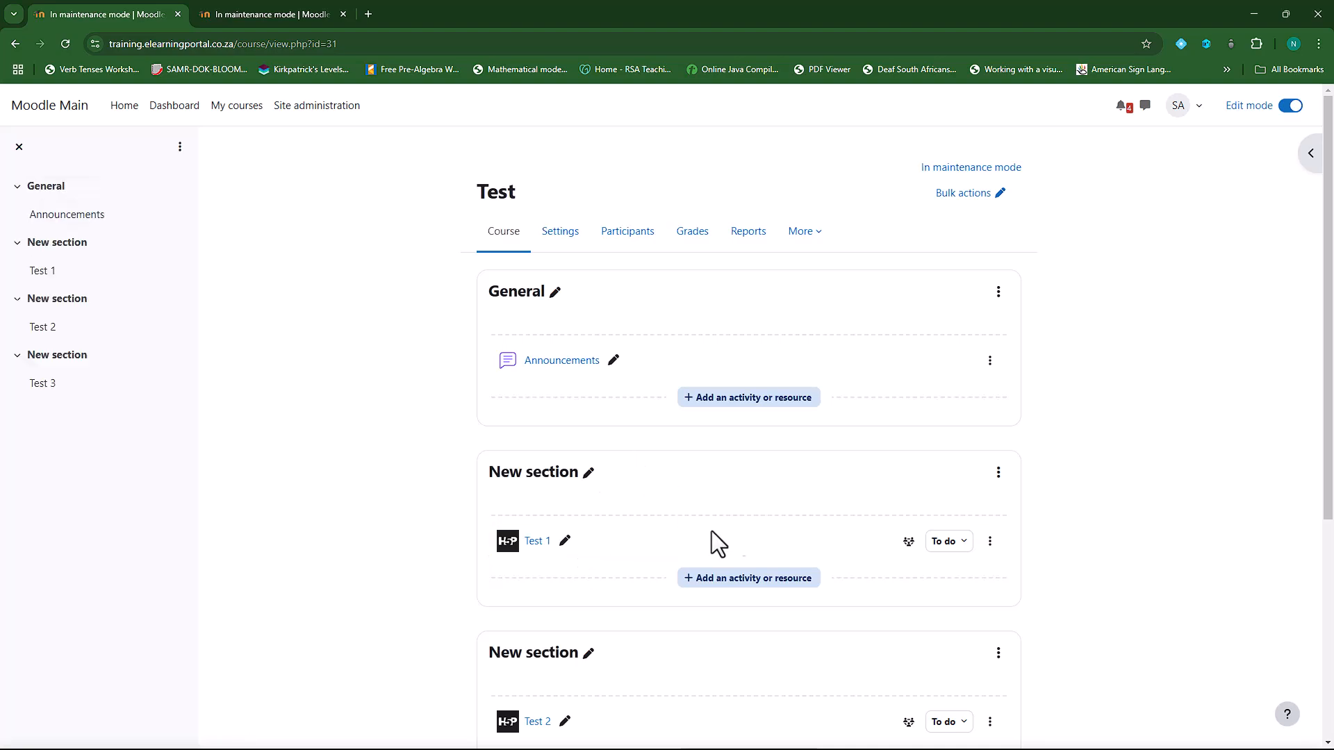
# Step: Switch to Moodle 2's Test Course, turn Moodle Main's activity chooser display off and on in LTI External tools, and return to the course
pyautogui.click(299, 15)
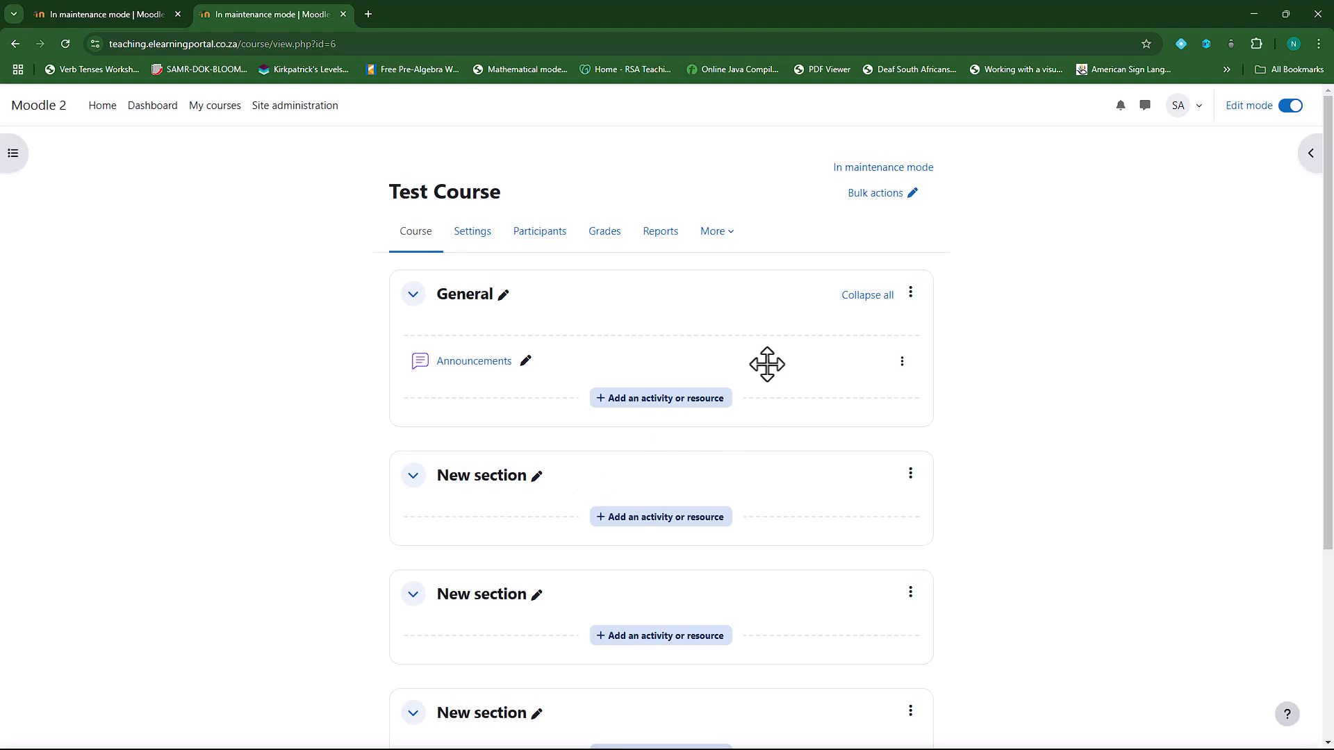
pyautogui.click(733, 239)
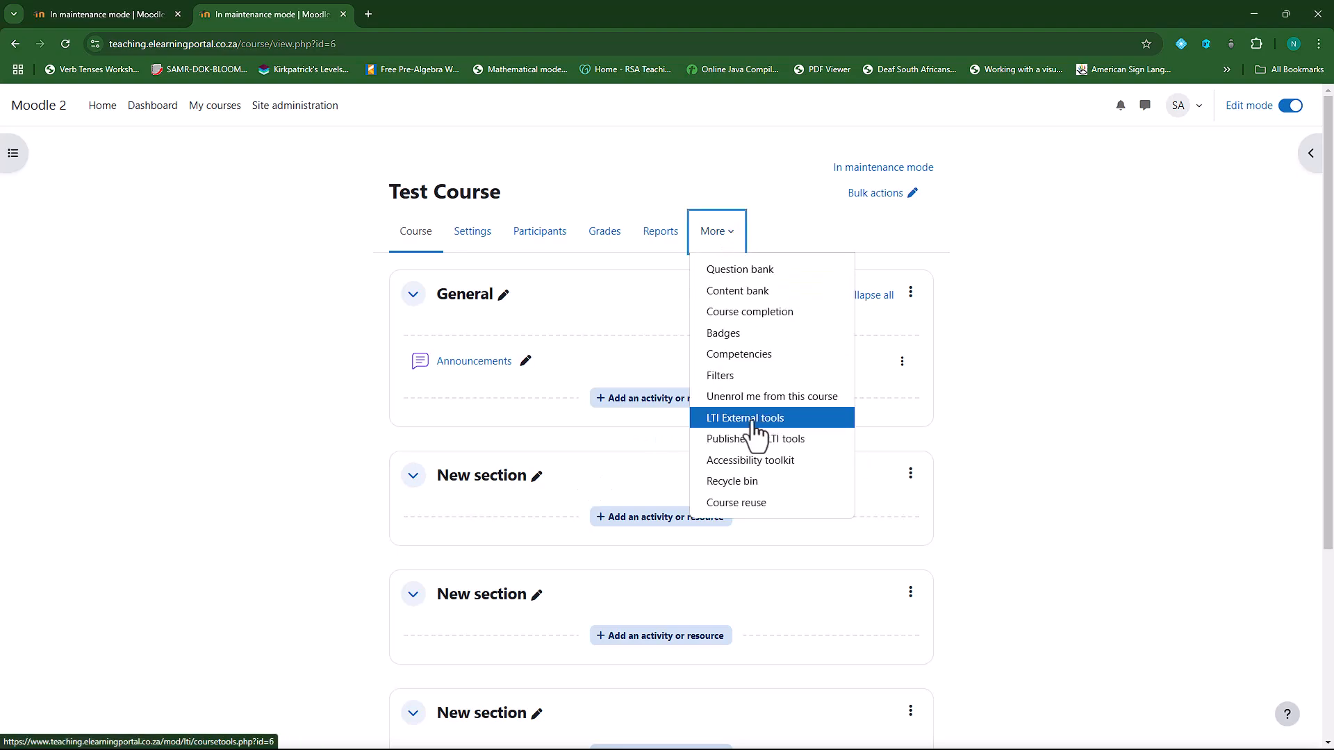
pyautogui.click(748, 421)
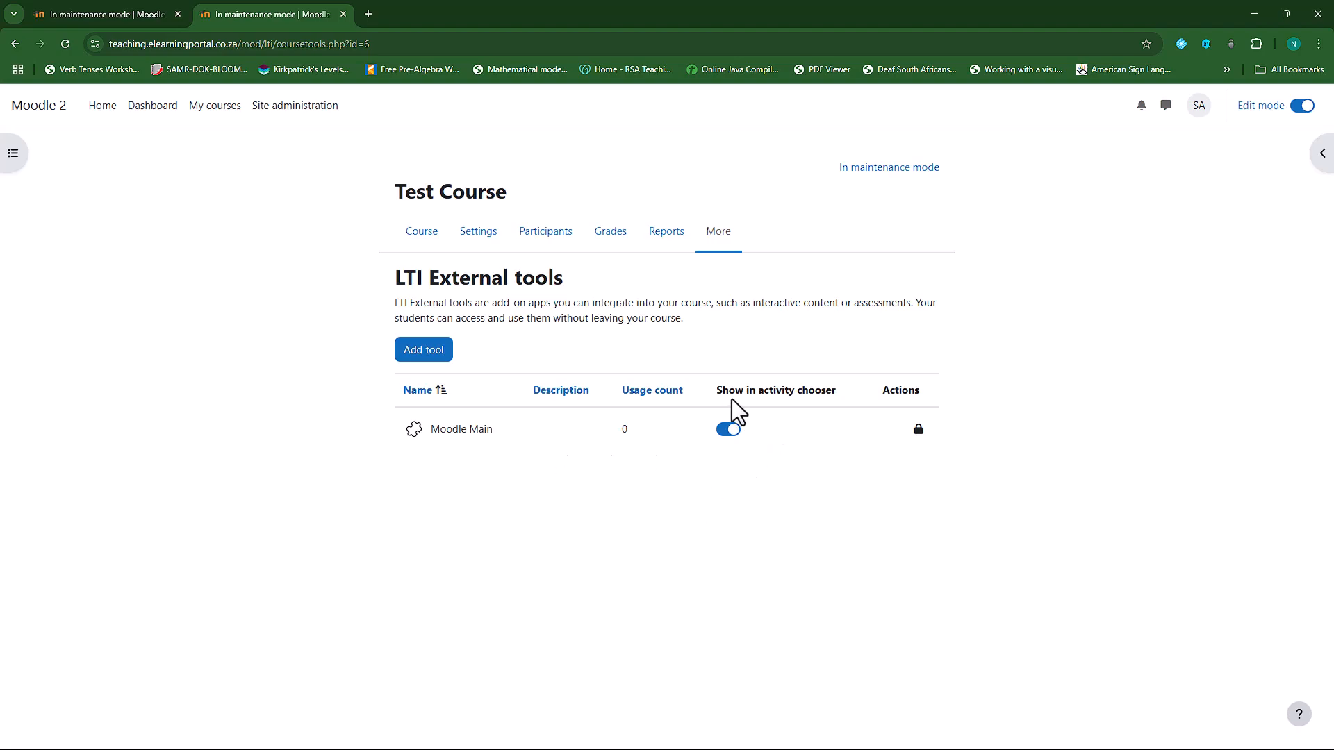
pyautogui.click(727, 435)
pyautogui.click(728, 436)
pyautogui.click(423, 234)
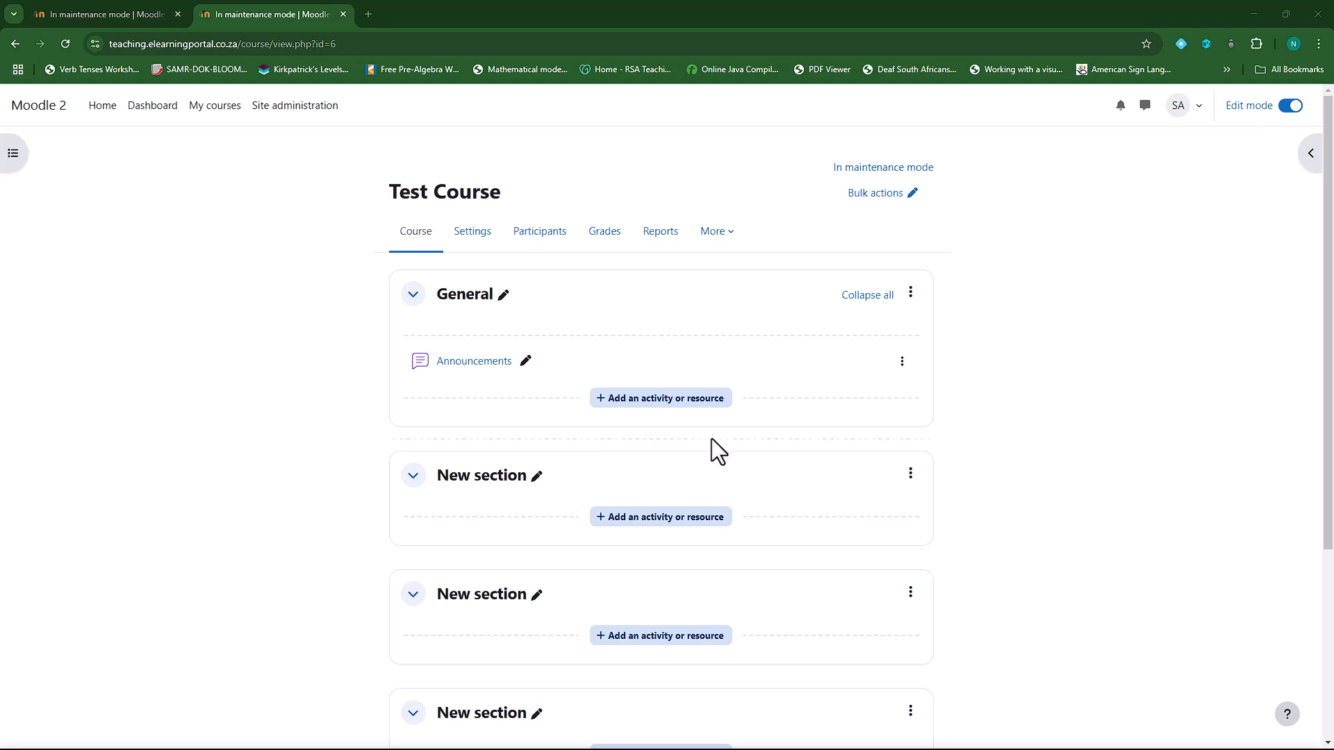
# Step: Check the activities offered for Test Course's first New section for the Moodle Main tool, and close the chooser
pyautogui.click(655, 523)
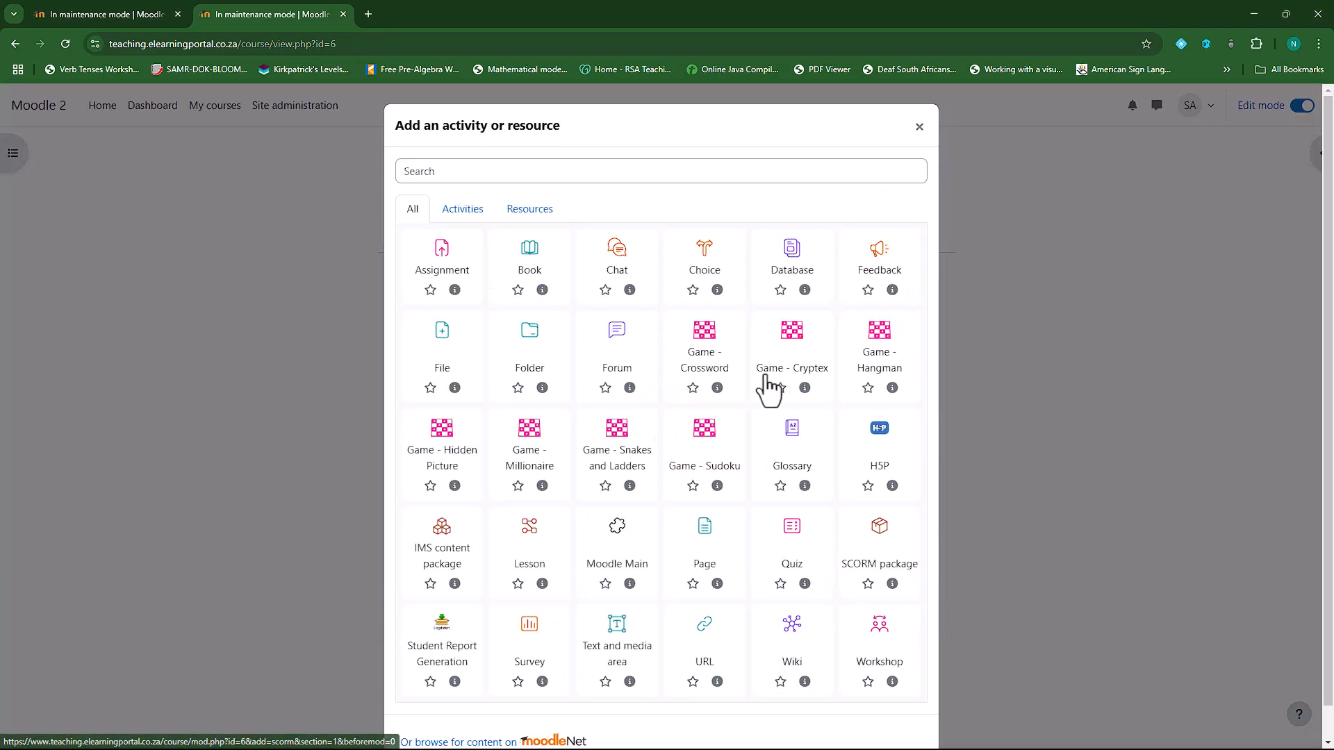
pyautogui.click(470, 211)
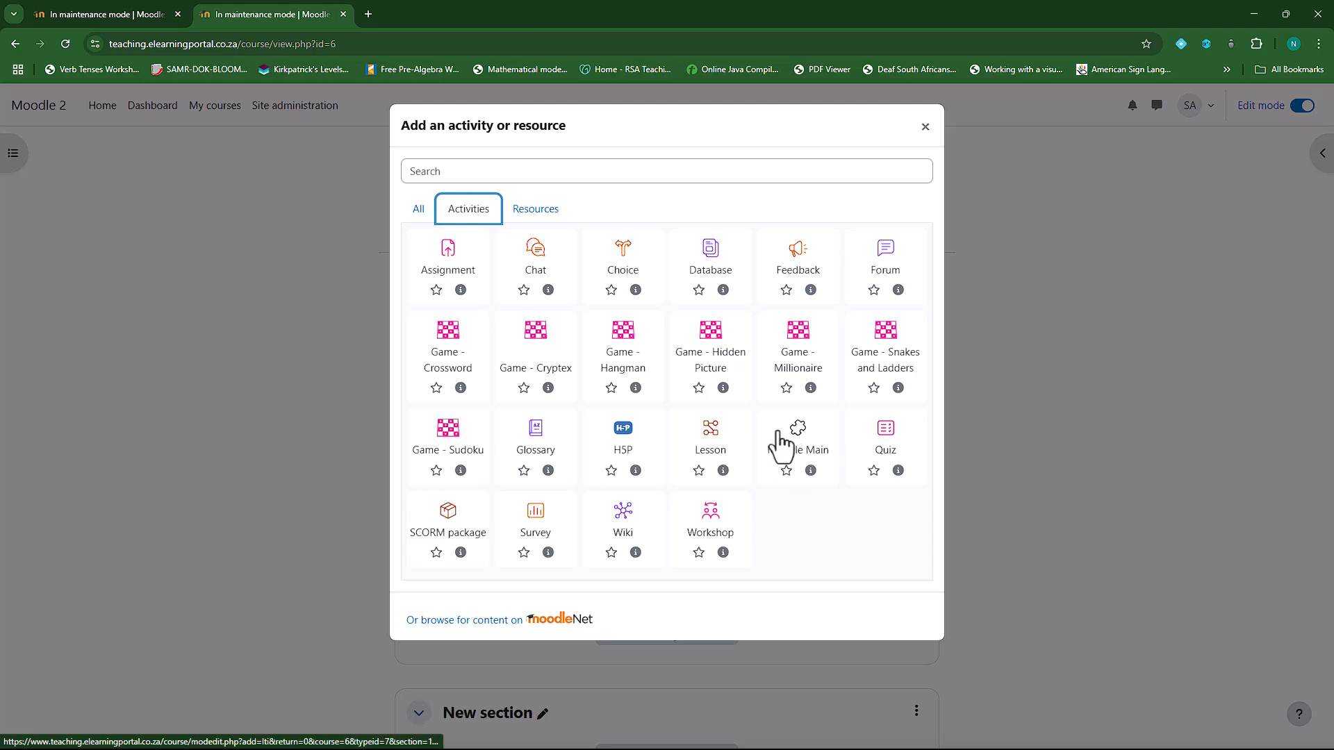
pyautogui.click(925, 127)
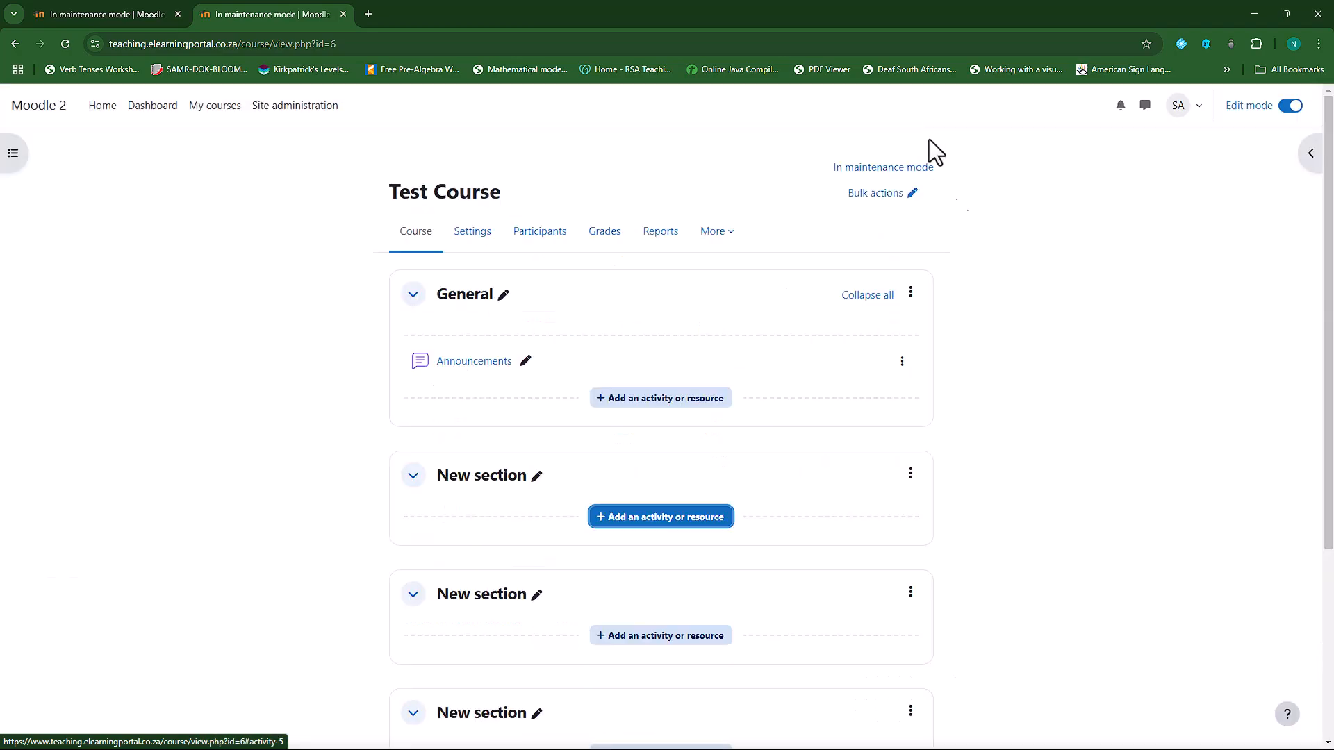
# Step: Hide the Moodle Main tool from the activity chooser in Test Course's LTI External tools and return to the course page
pyautogui.click(734, 237)
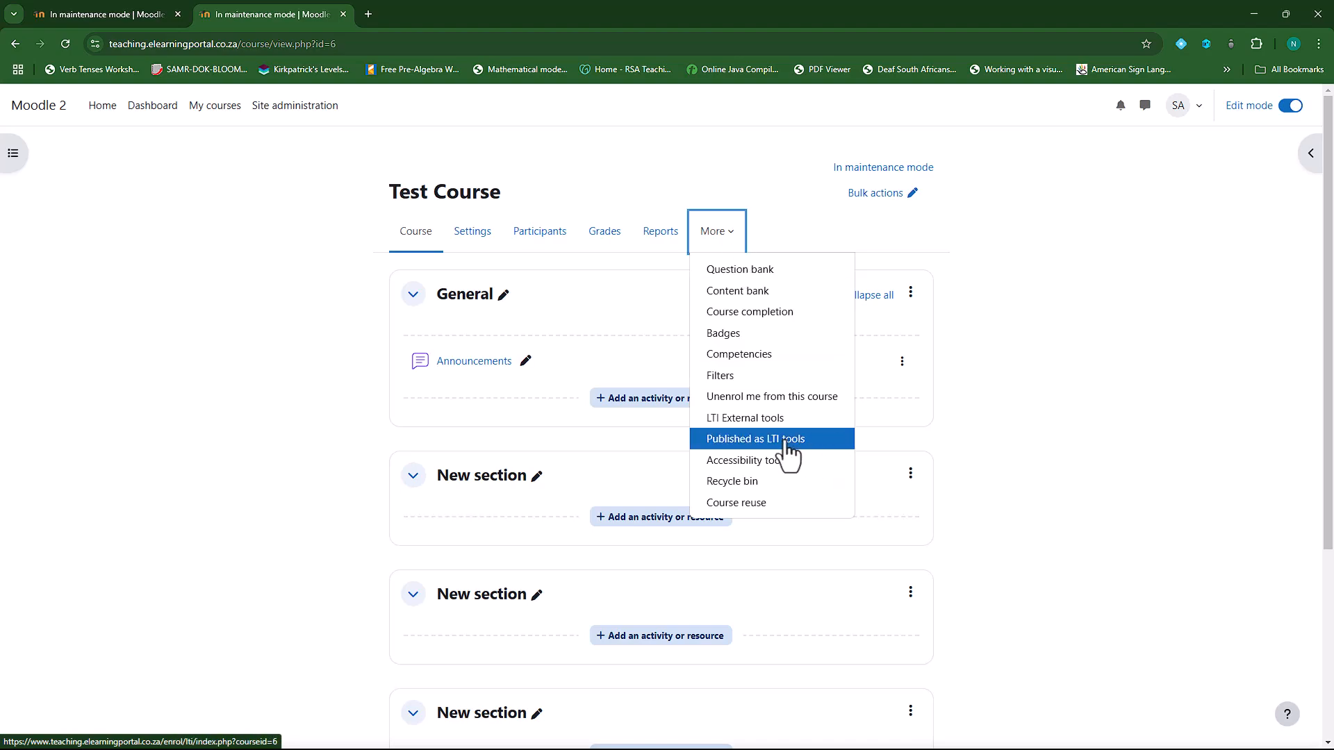
pyautogui.click(743, 419)
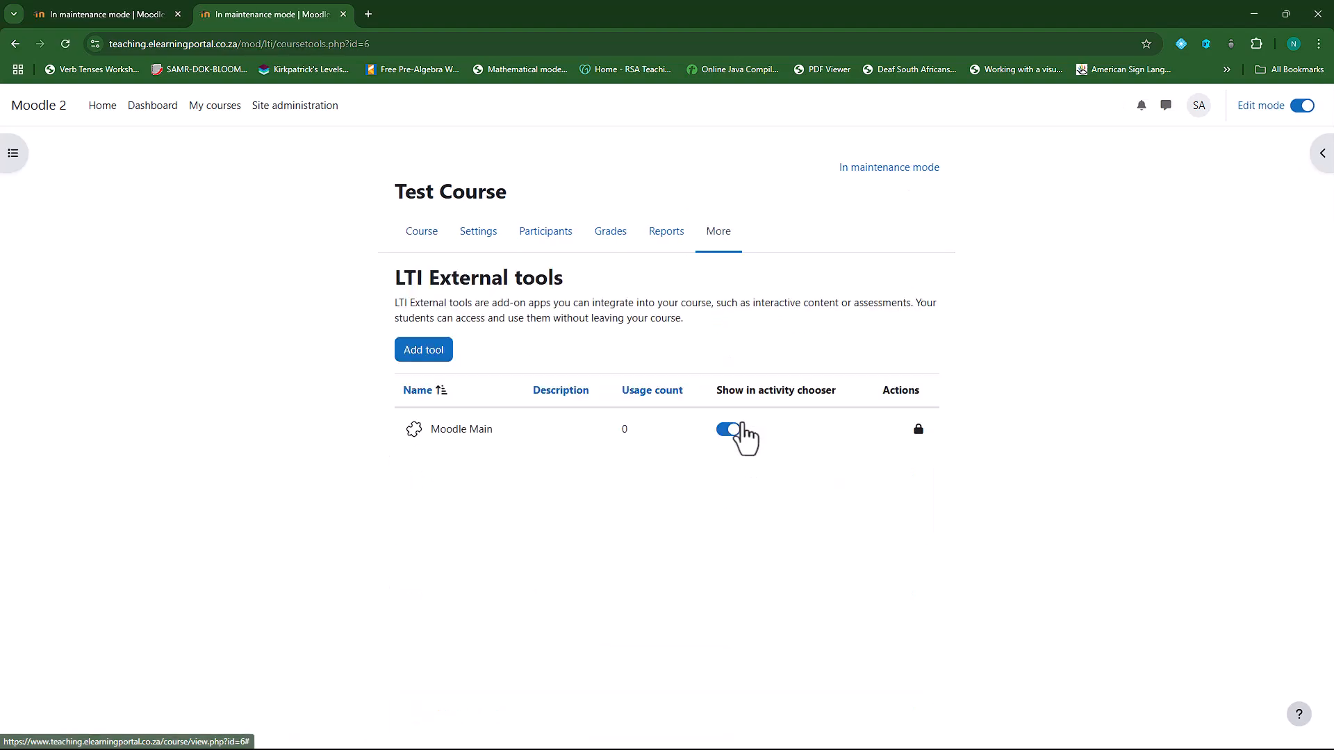
pyautogui.click(728, 433)
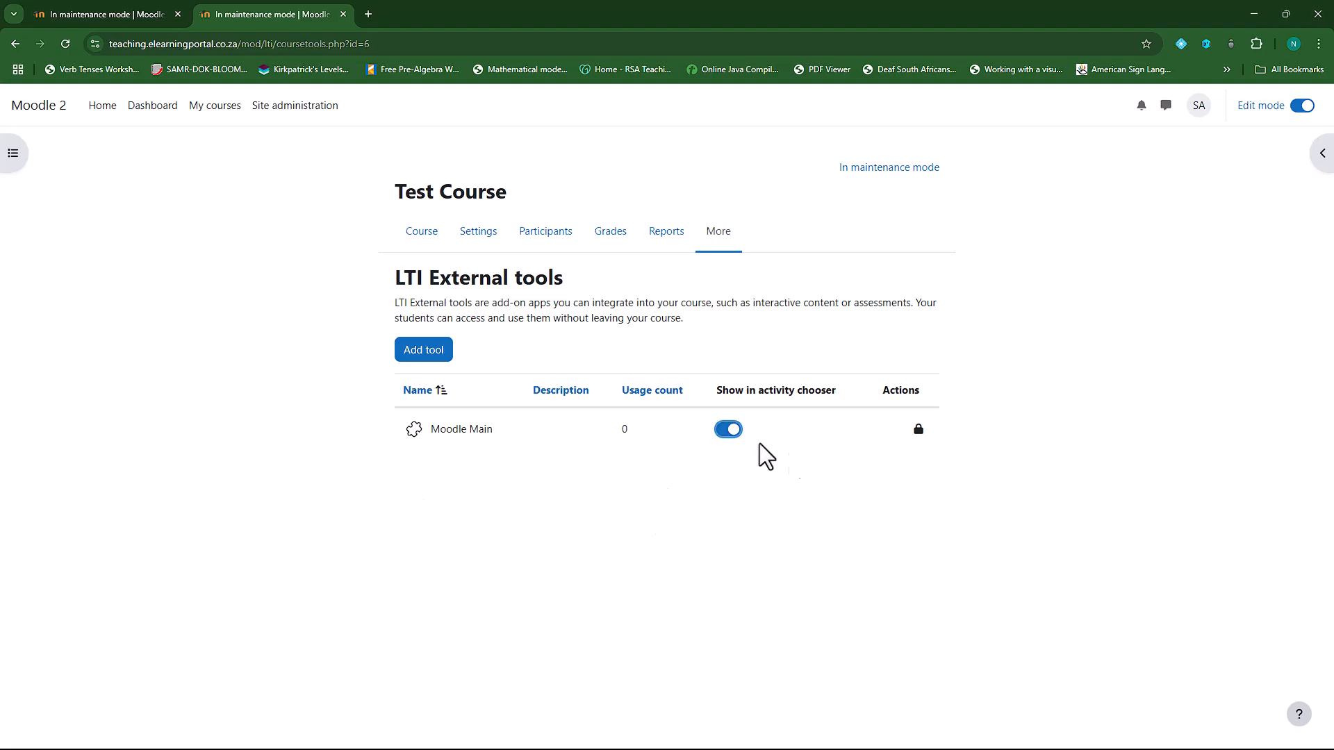
pyautogui.click(424, 236)
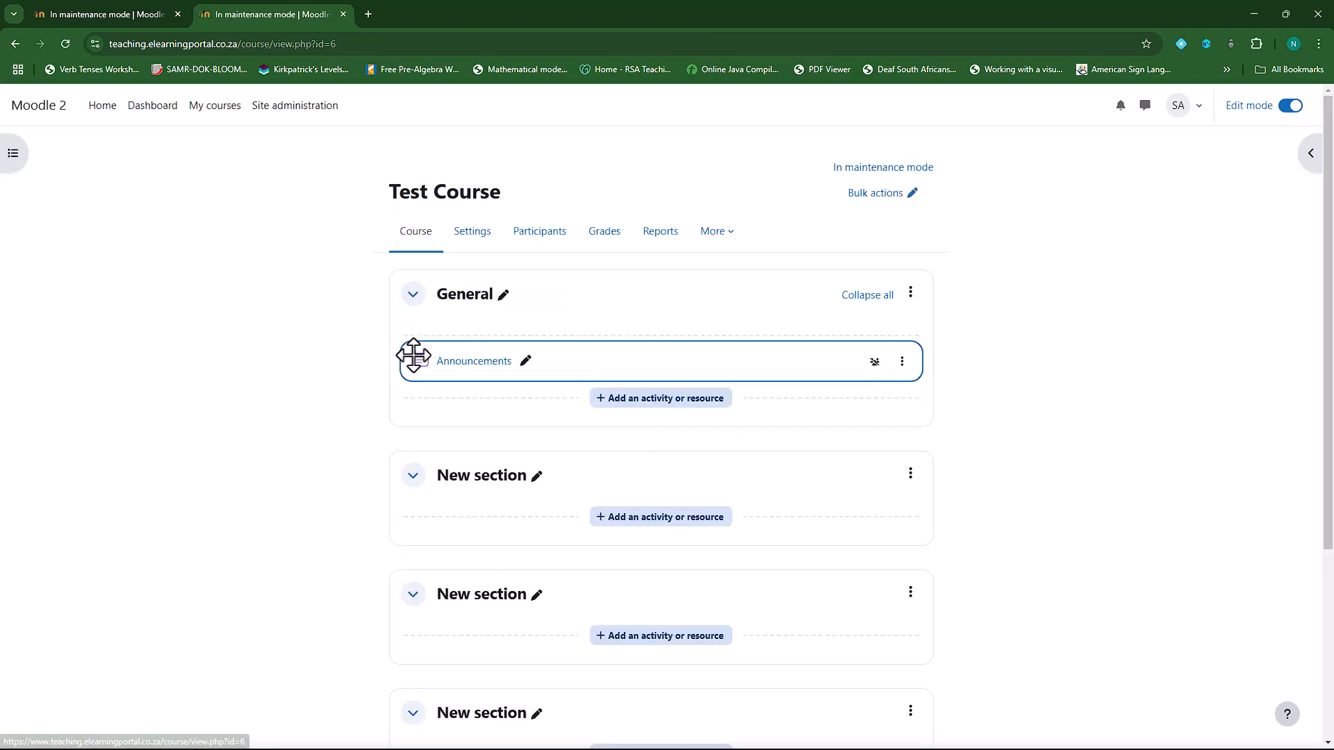
# Step: Check the first New section's activity chooser for Moodle Main, before and after reloading the course page
pyautogui.scroll(-2, 493, 437)
pyautogui.click(666, 380)
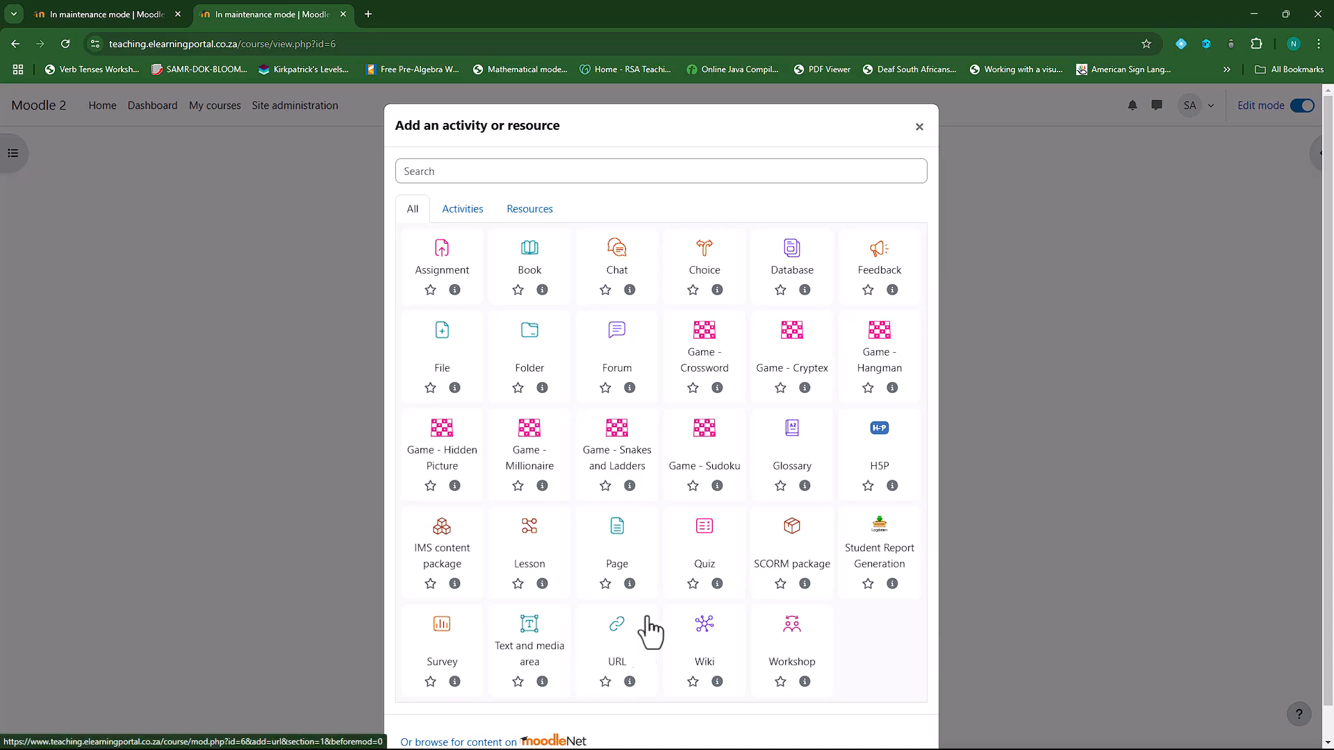
pyautogui.click(475, 219)
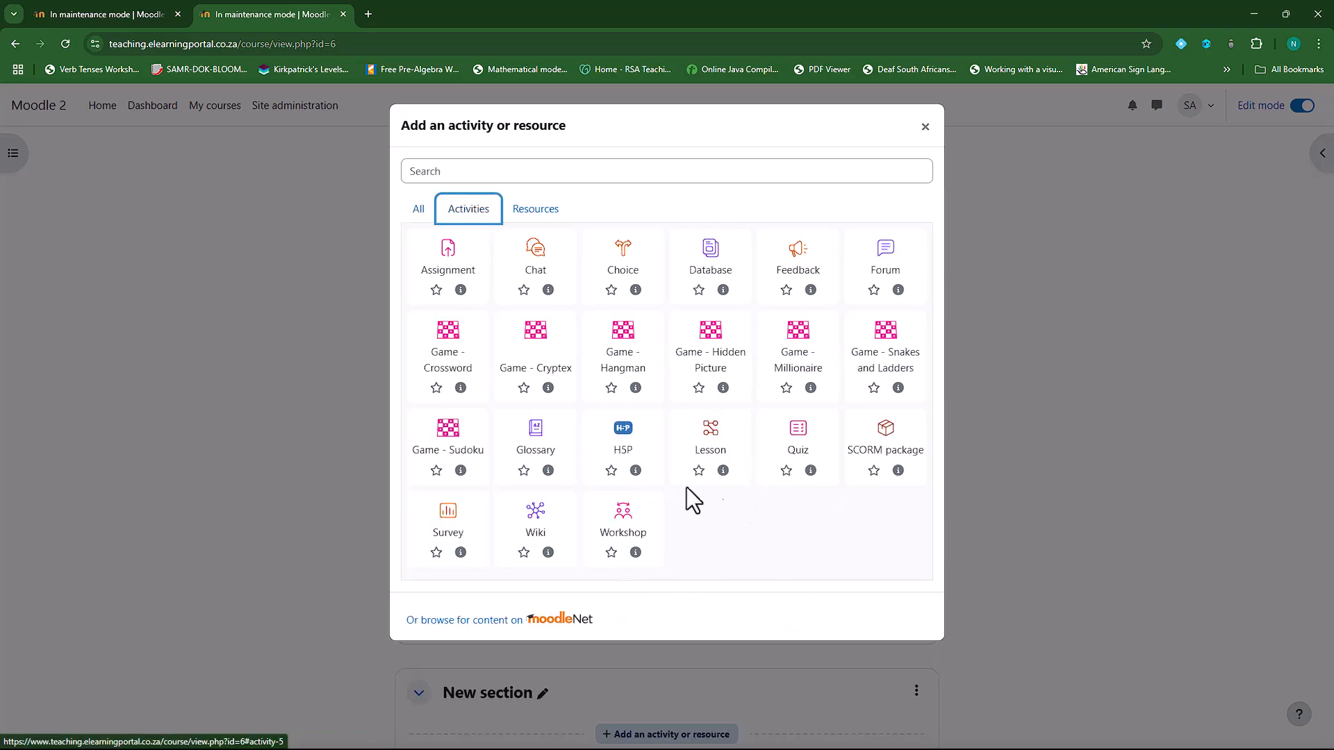
pyautogui.click(924, 128)
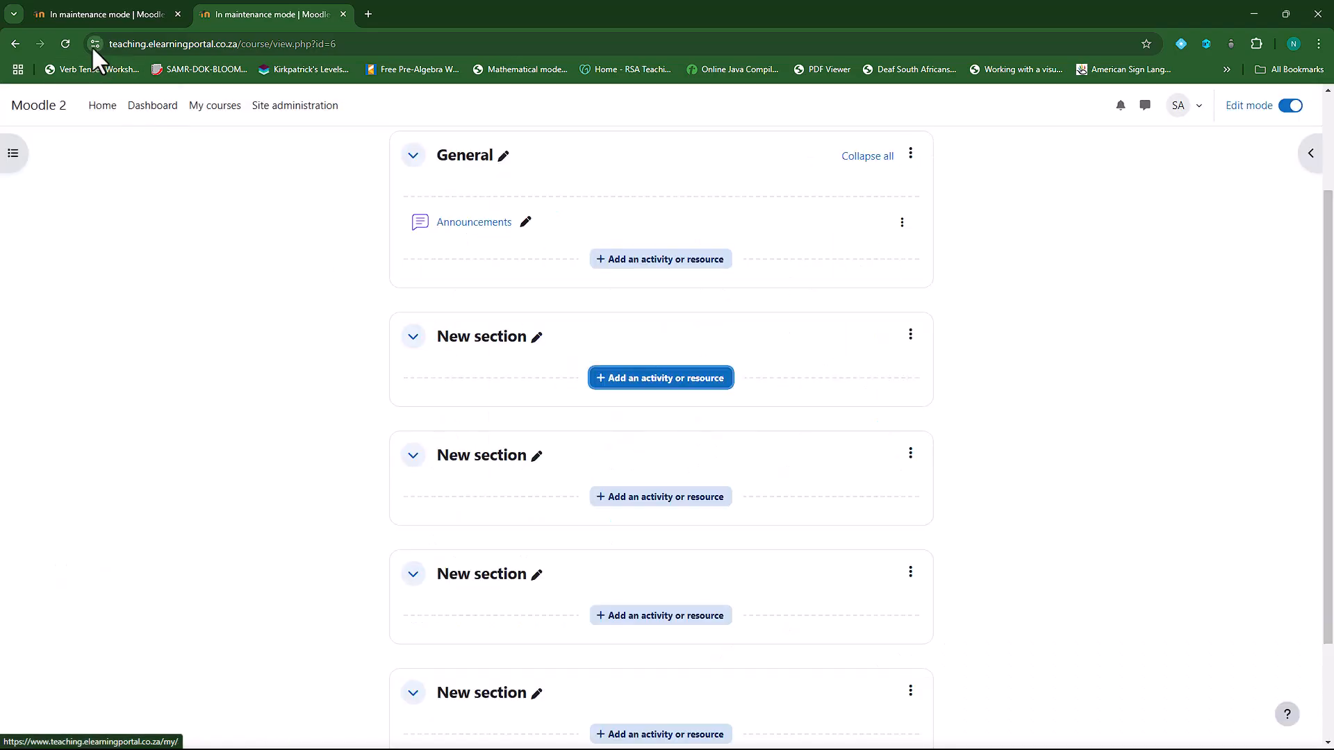
pyautogui.click(68, 43)
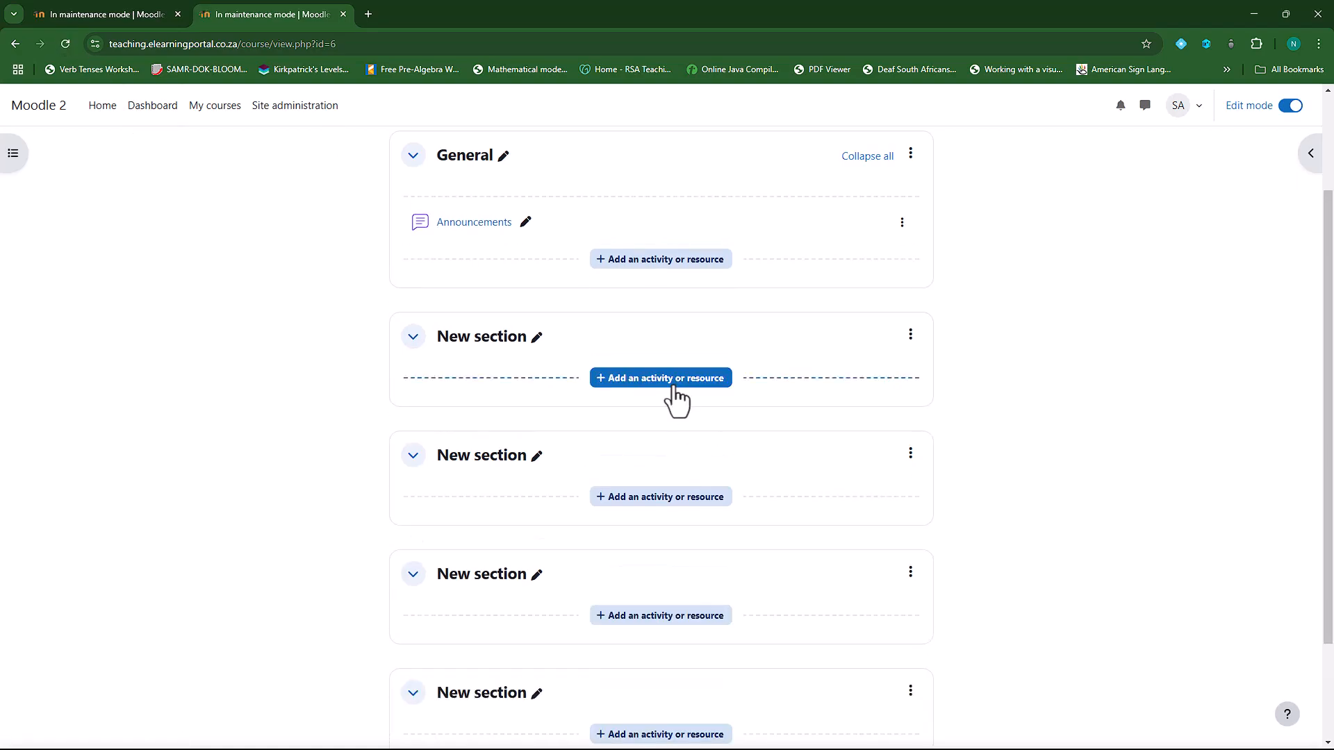
pyautogui.click(674, 383)
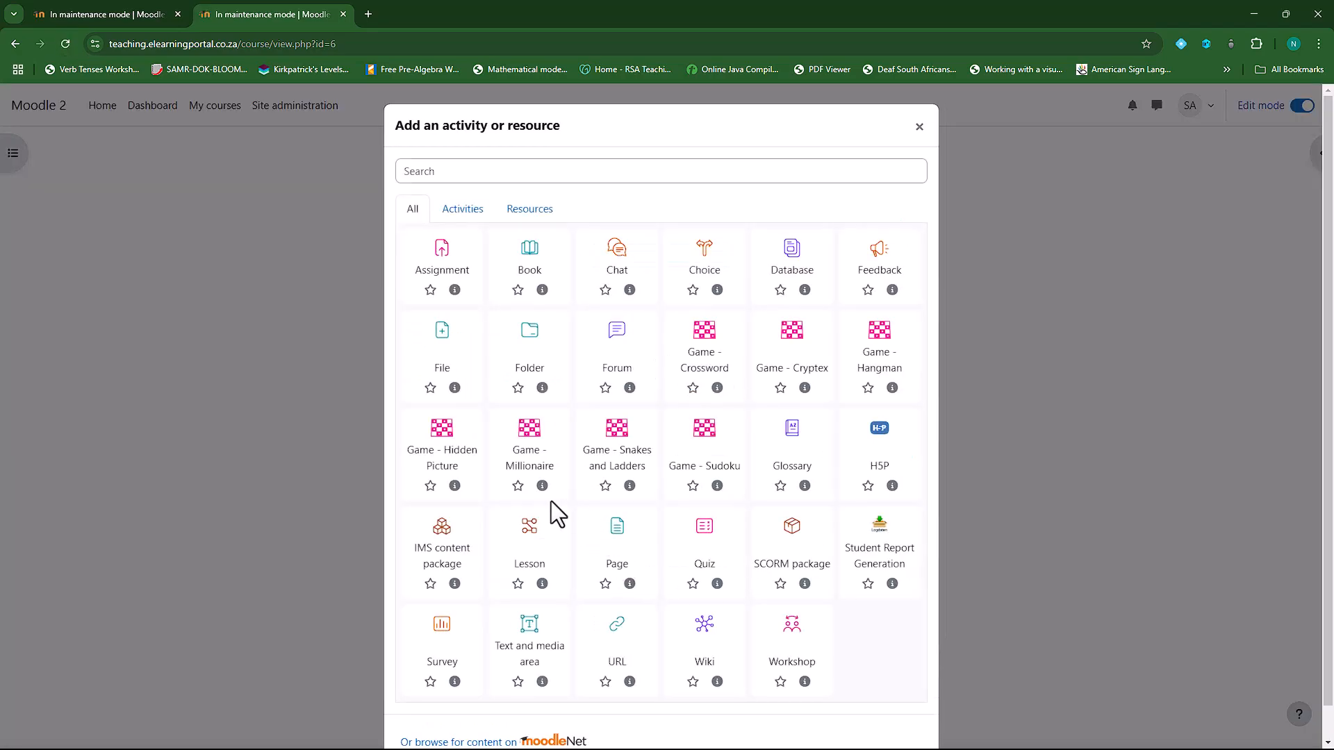
pyautogui.click(920, 127)
# Step: Show the Moodle Main tool in the activity chooser again and return to the Test Course page
pyautogui.click(724, 234)
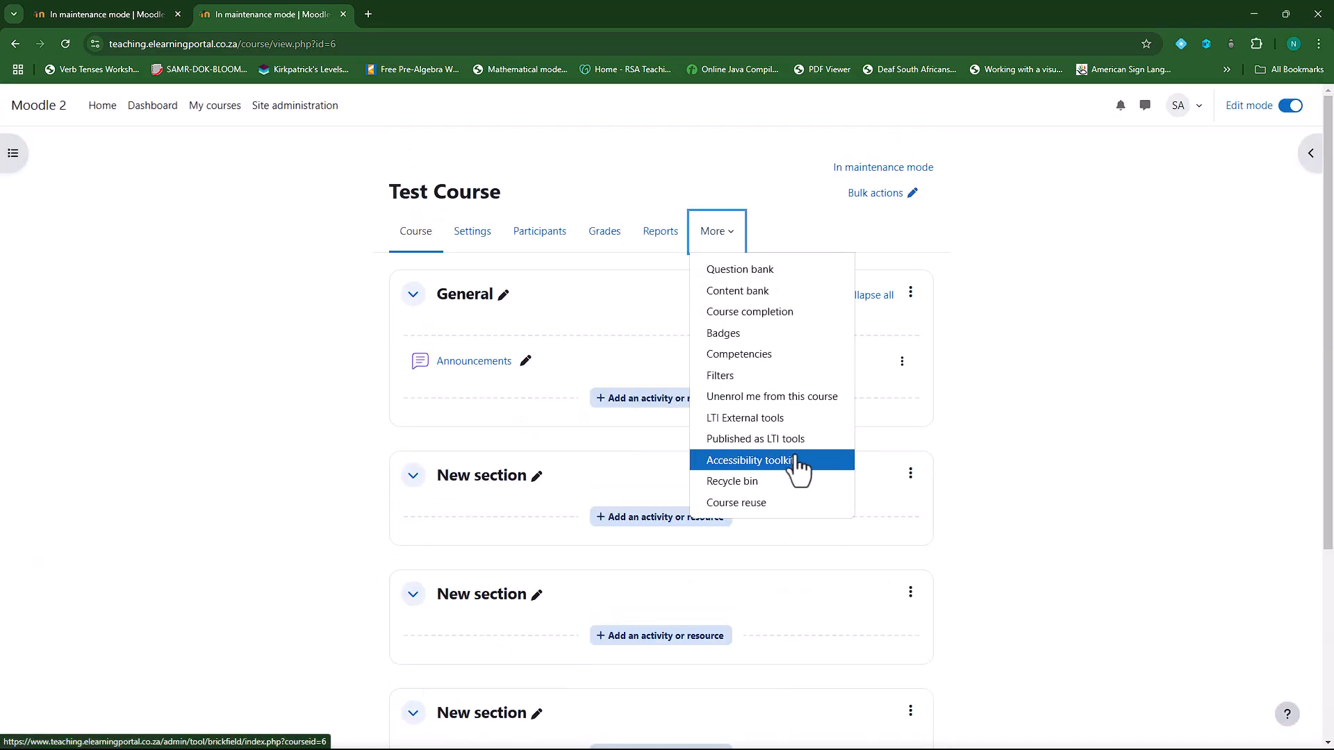
pyautogui.click(703, 418)
pyautogui.click(735, 428)
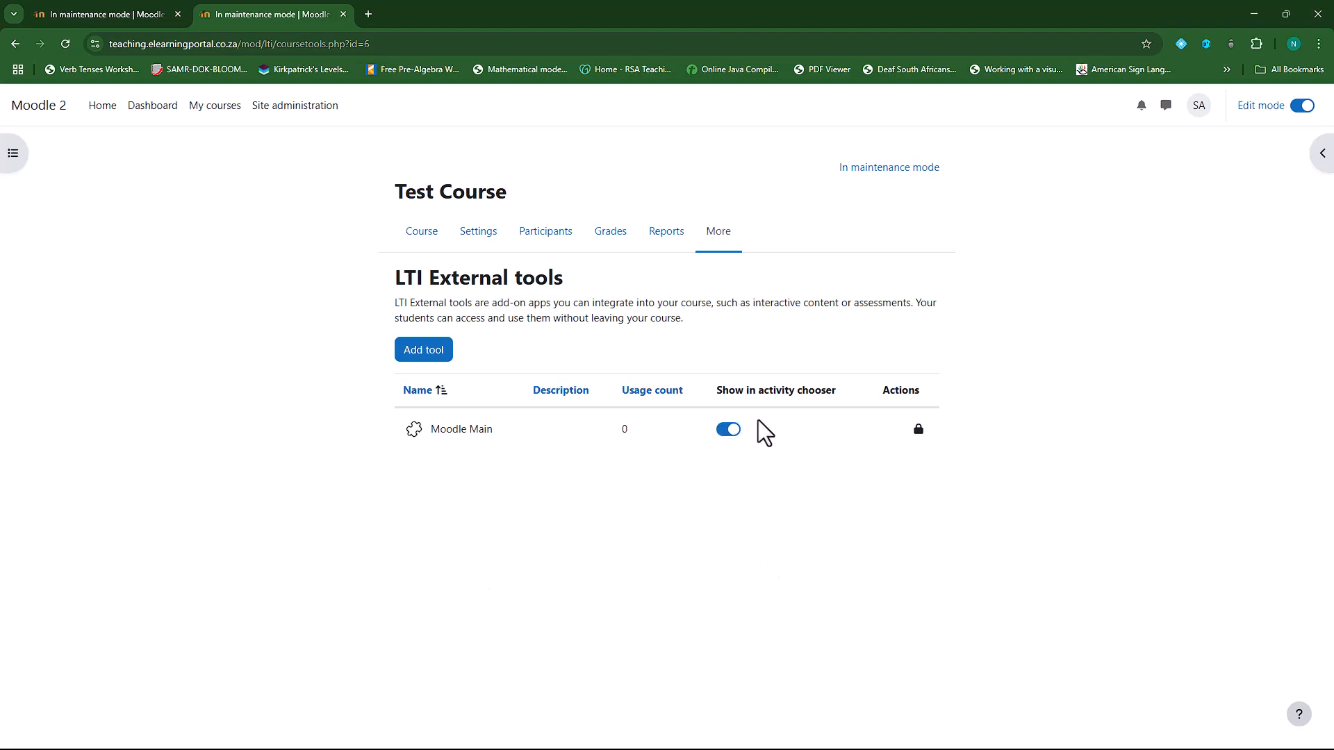
pyautogui.click(420, 239)
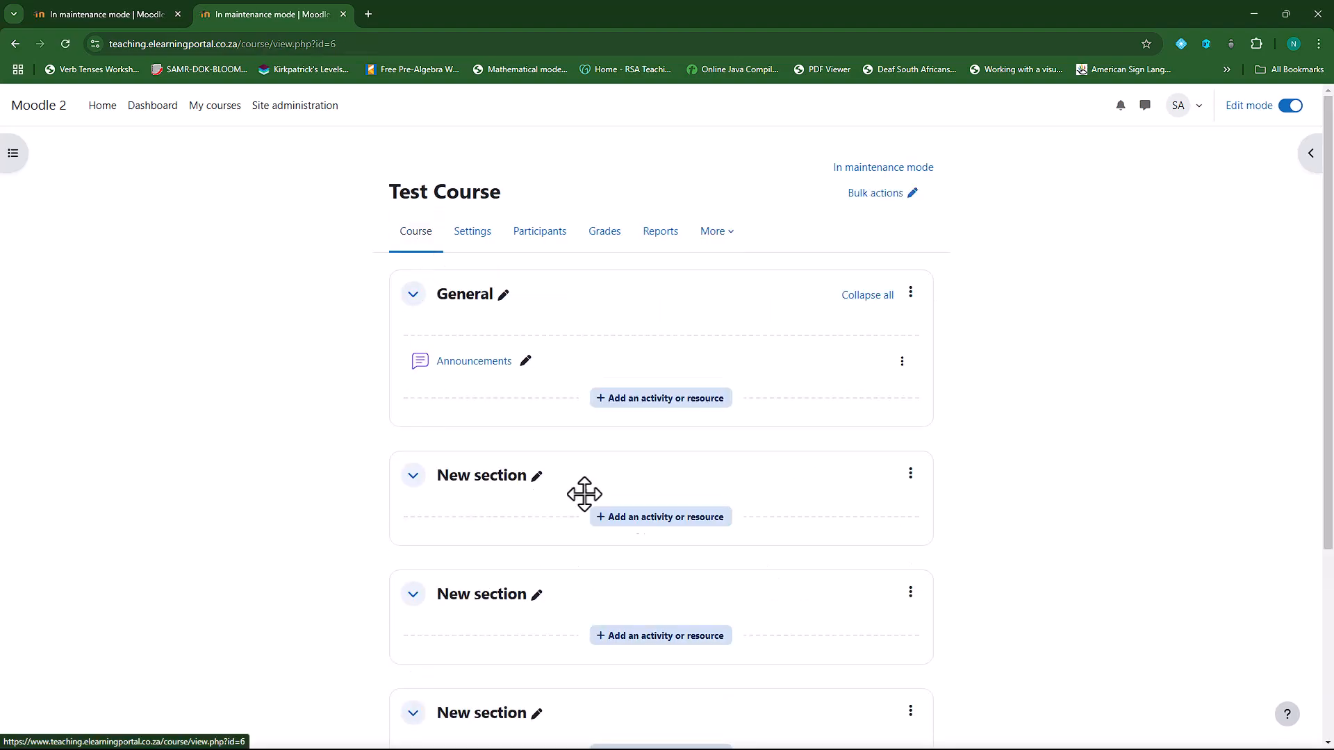
# Step: Add a Moodle Main activity named Test Integration Course to the first New section, then save and display it
pyautogui.click(692, 522)
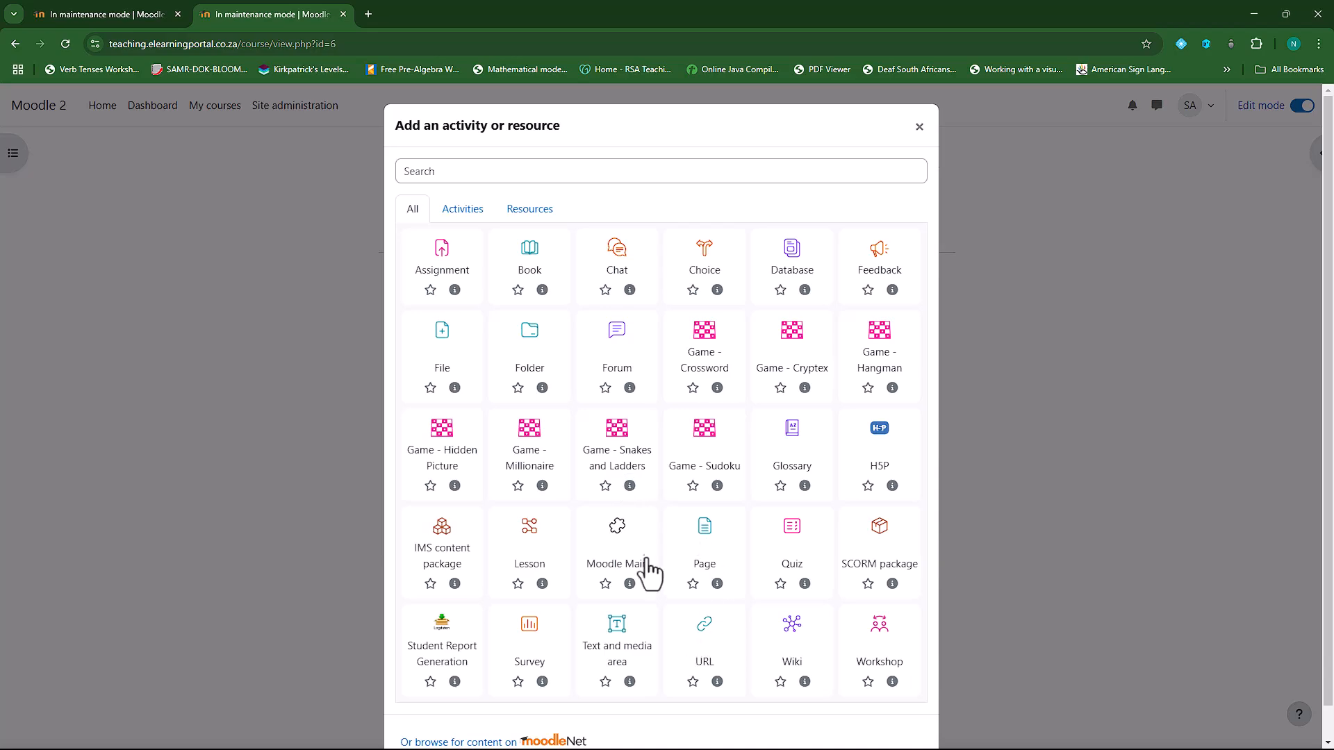
pyautogui.click(614, 564)
pyautogui.click(574, 400)
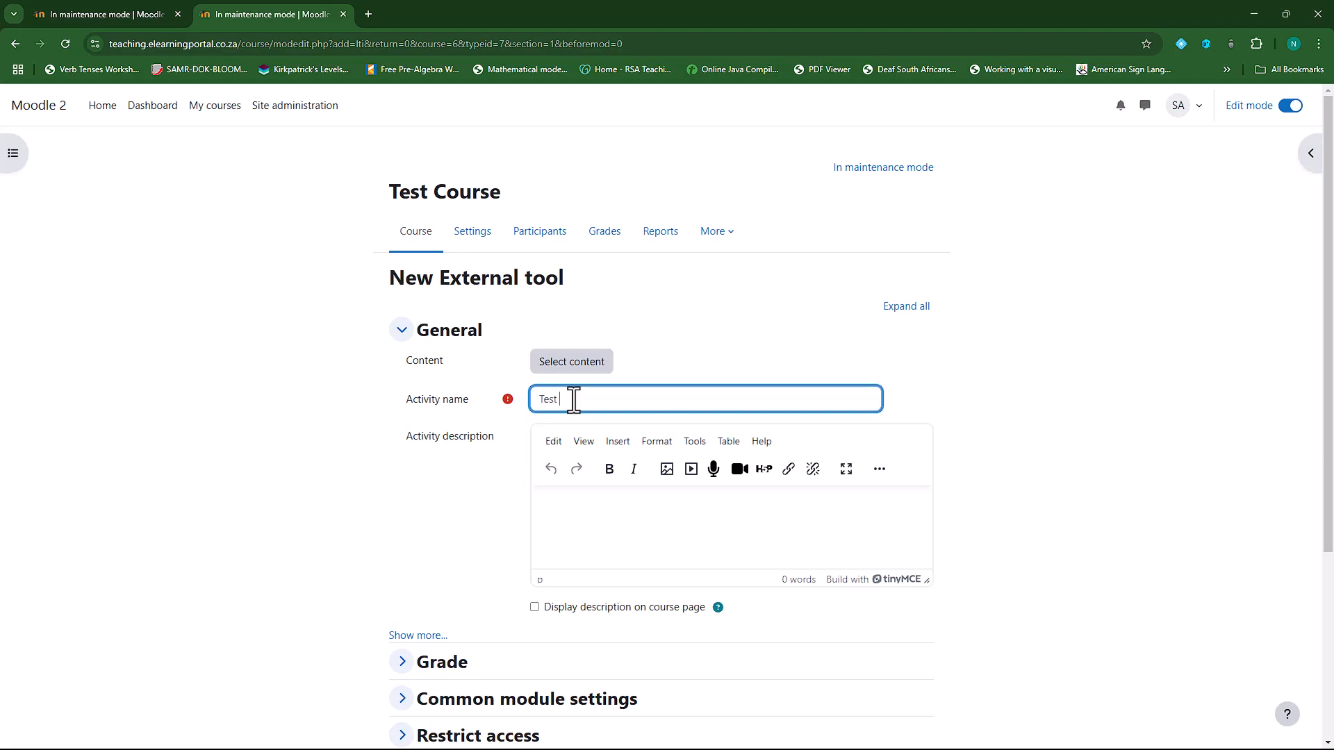
pyautogui.write('Test Integrat')
pyautogui.scroll(-3, 478, 535)
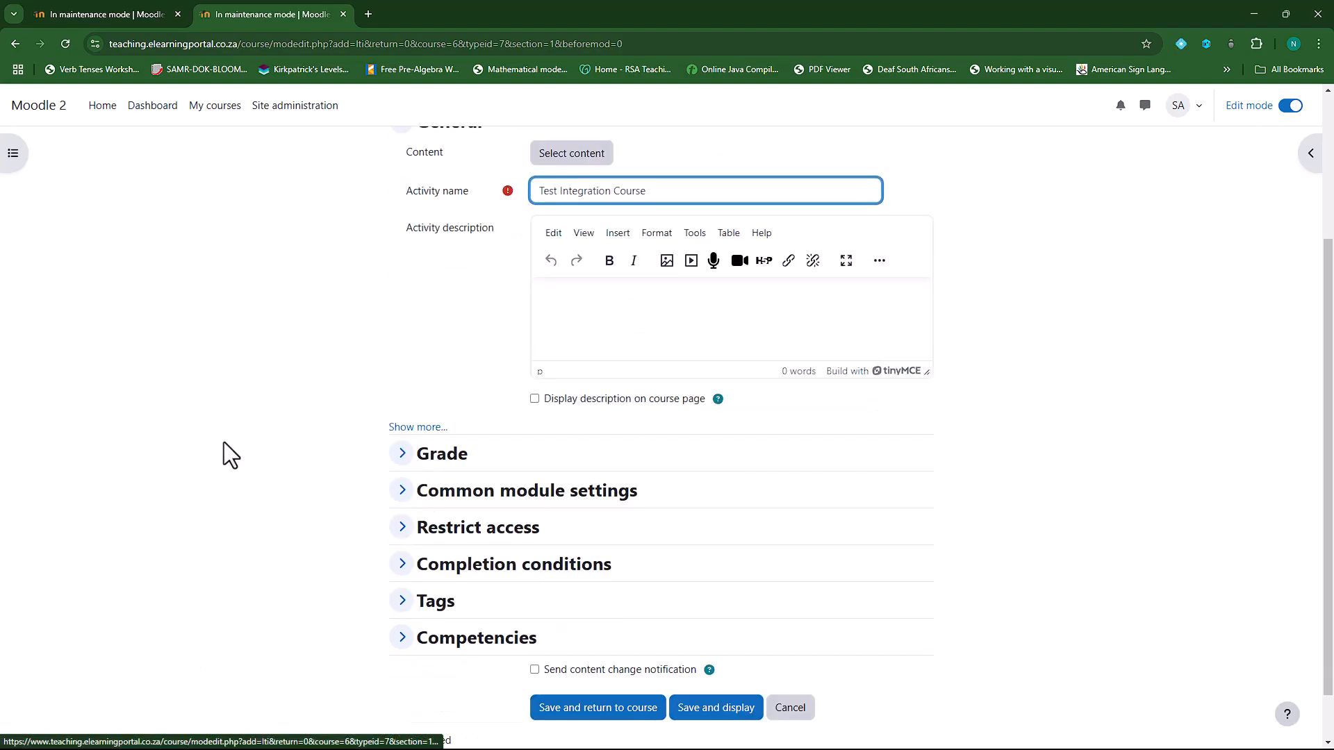
pyautogui.scroll(-1, 224, 442)
pyautogui.click(731, 653)
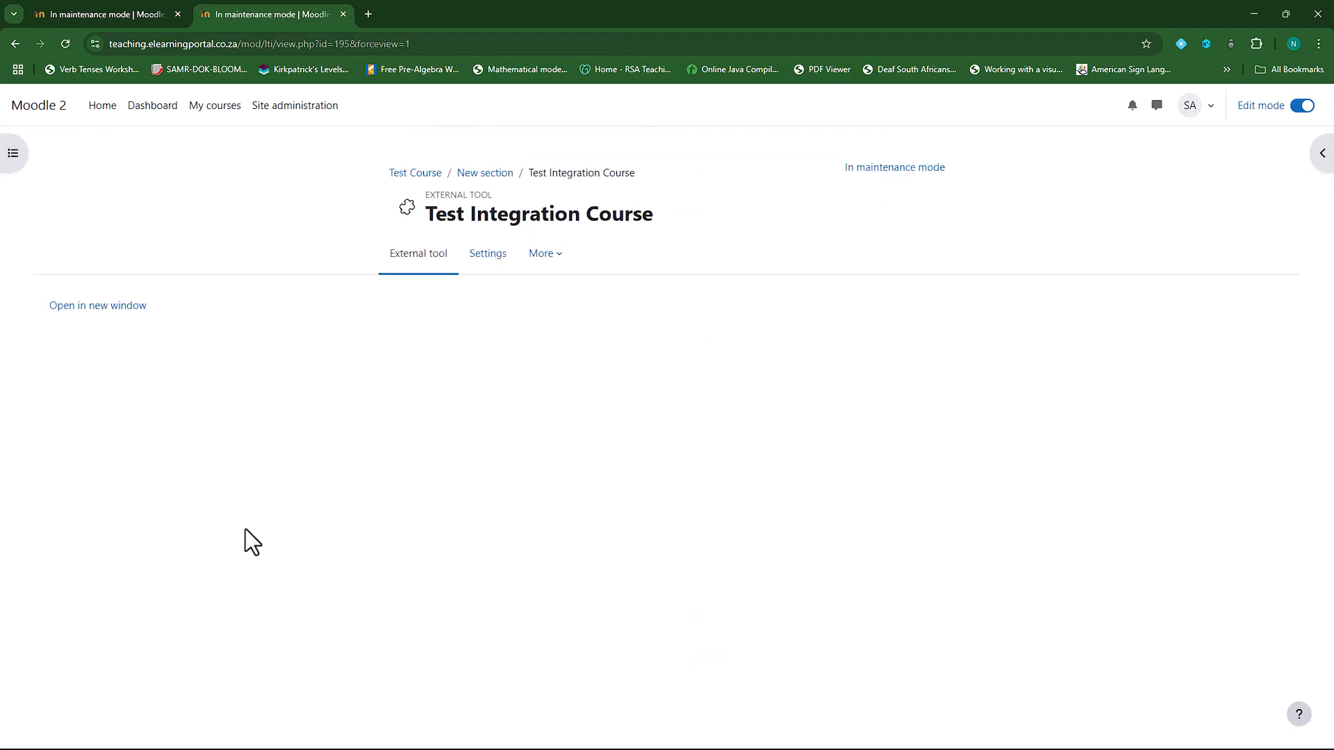
# Step: Launch Test Integration Course in a new window, compare the Moodle Main Test course with the Moodle 2 activity page, and close the launched page
pyautogui.click(90, 307)
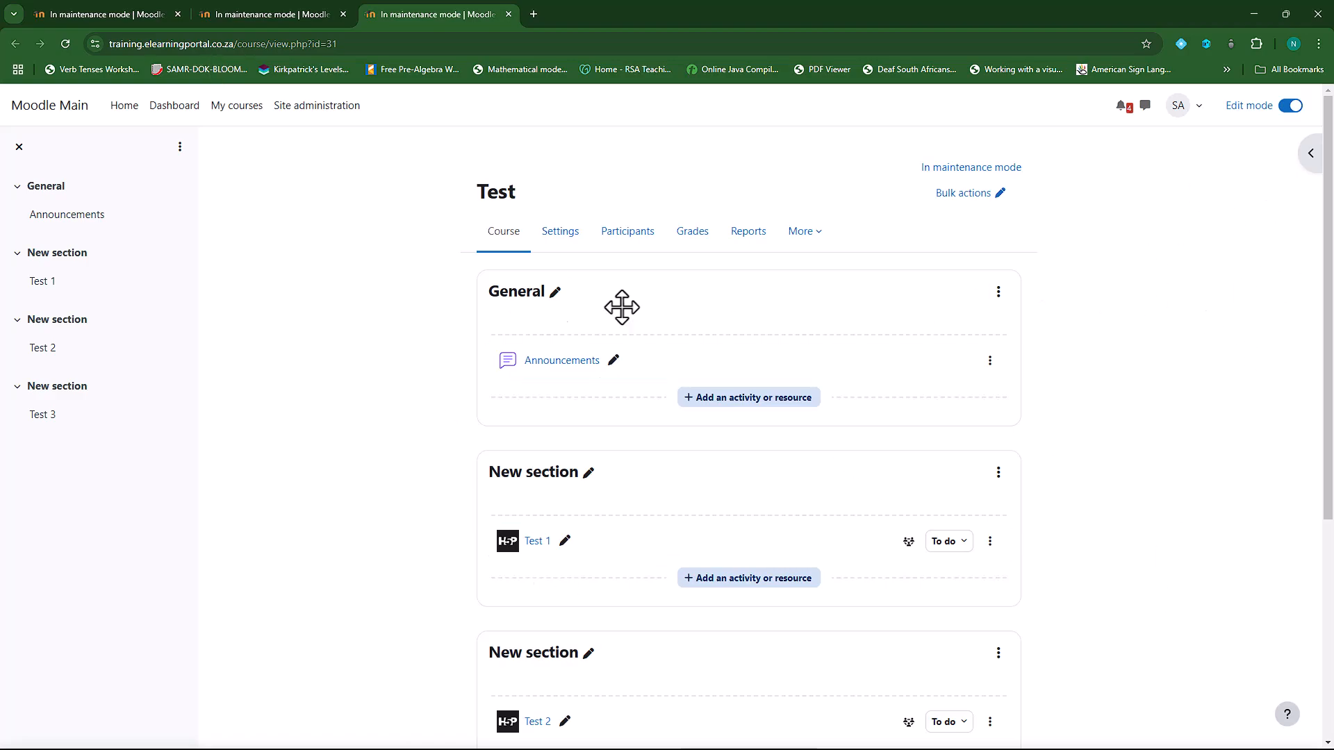
pyautogui.scroll(-1, 611, 570)
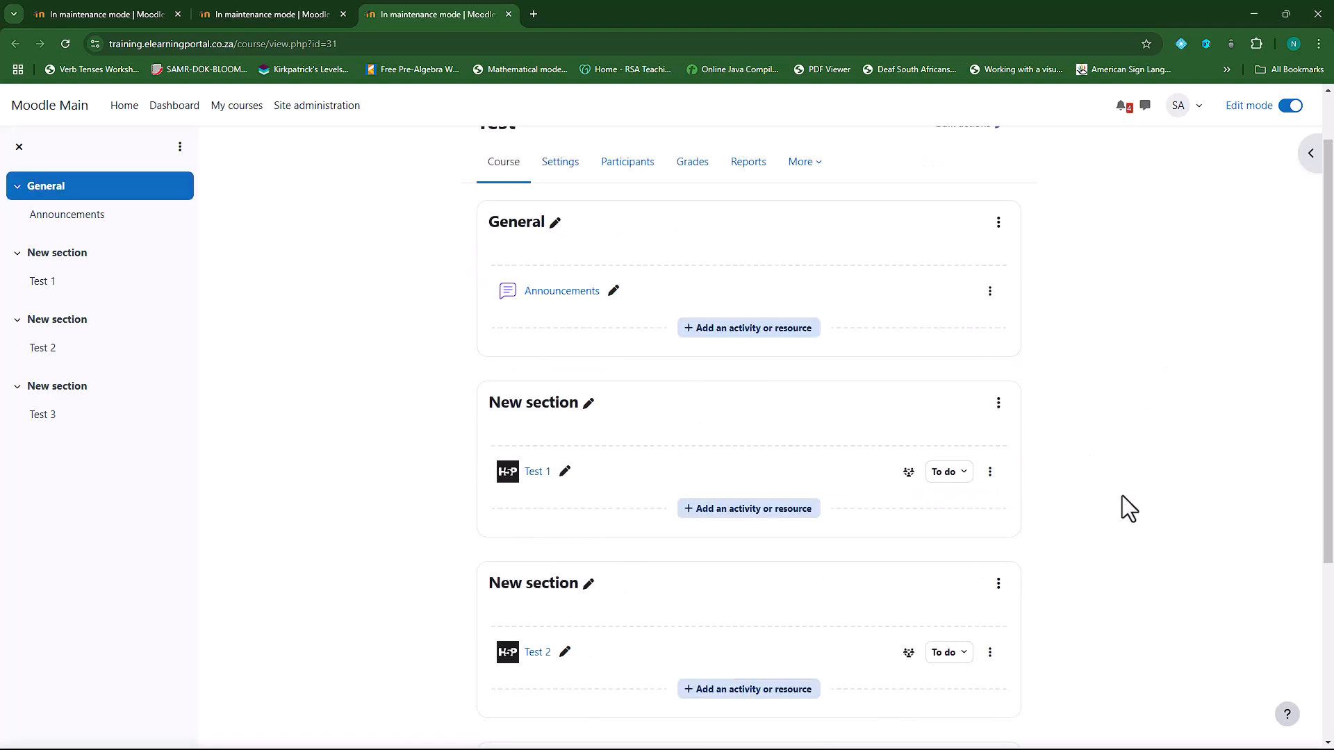
pyautogui.scroll(1, 371, 339)
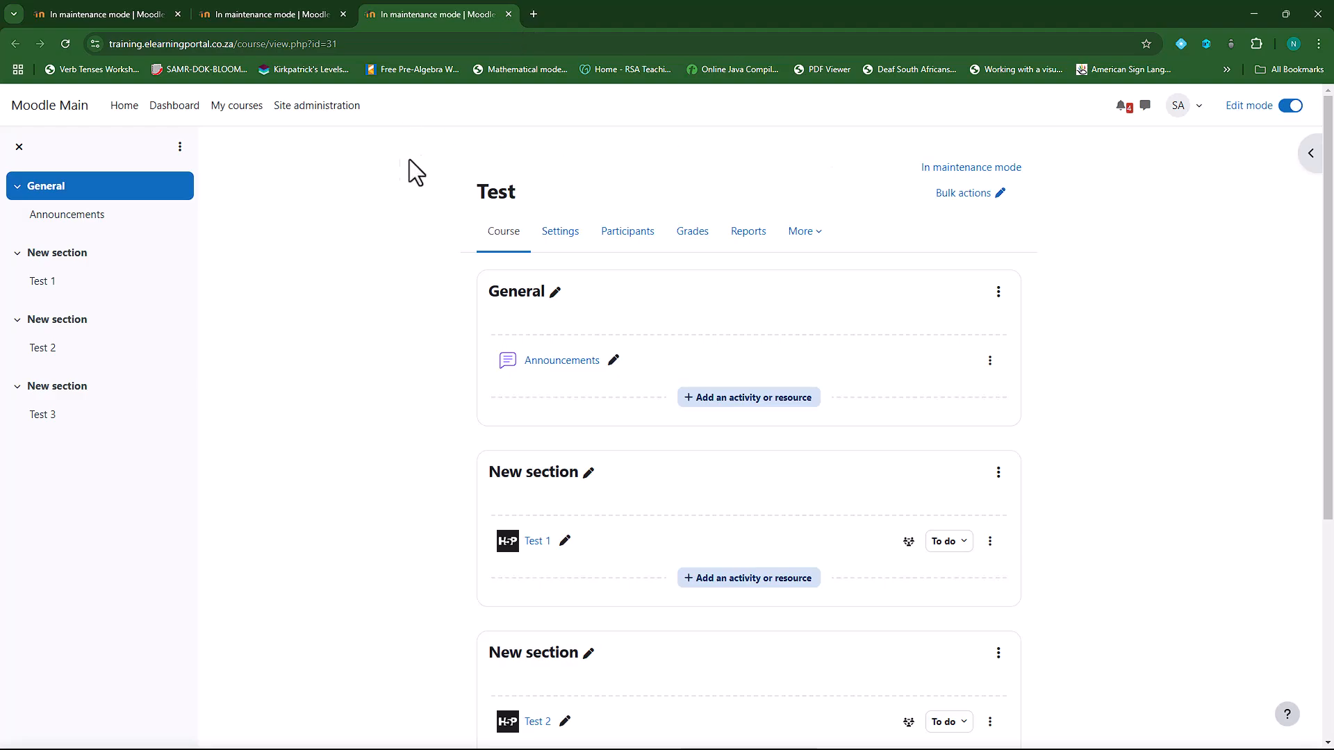
pyautogui.click(292, 10)
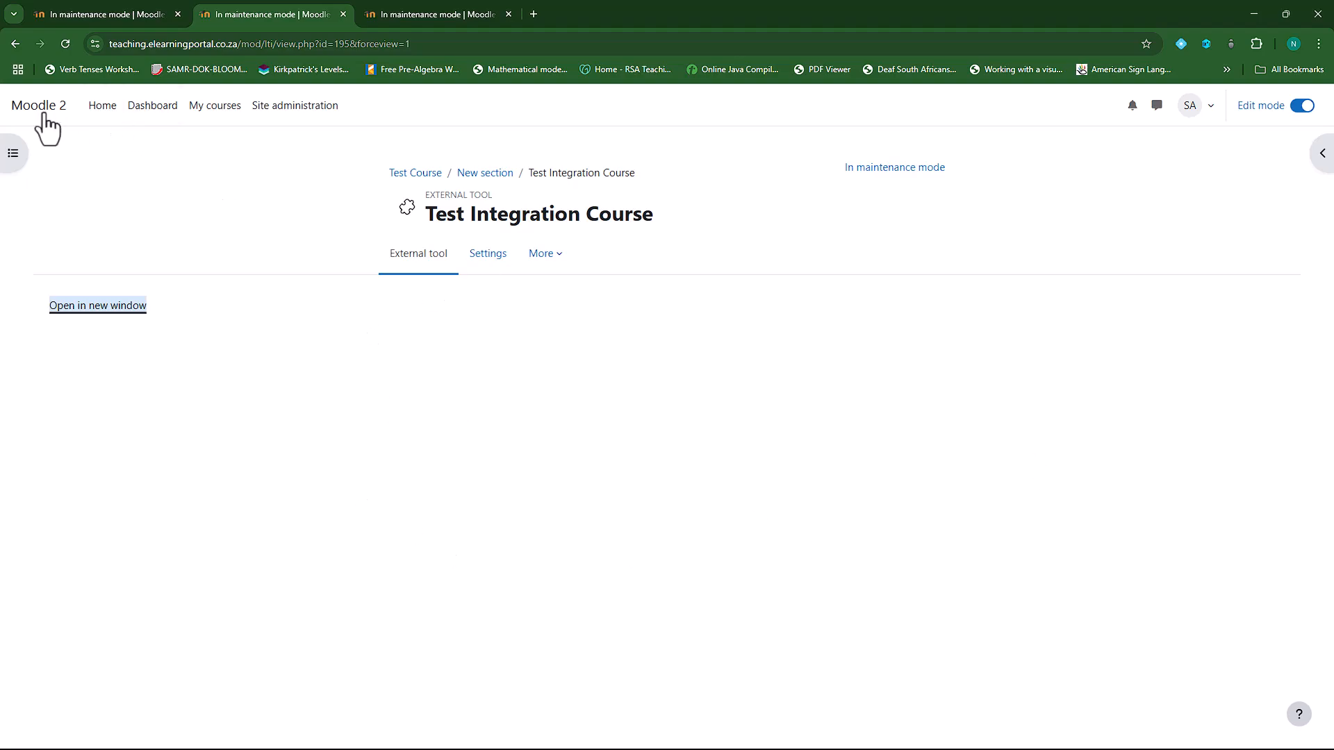
pyautogui.click(434, 14)
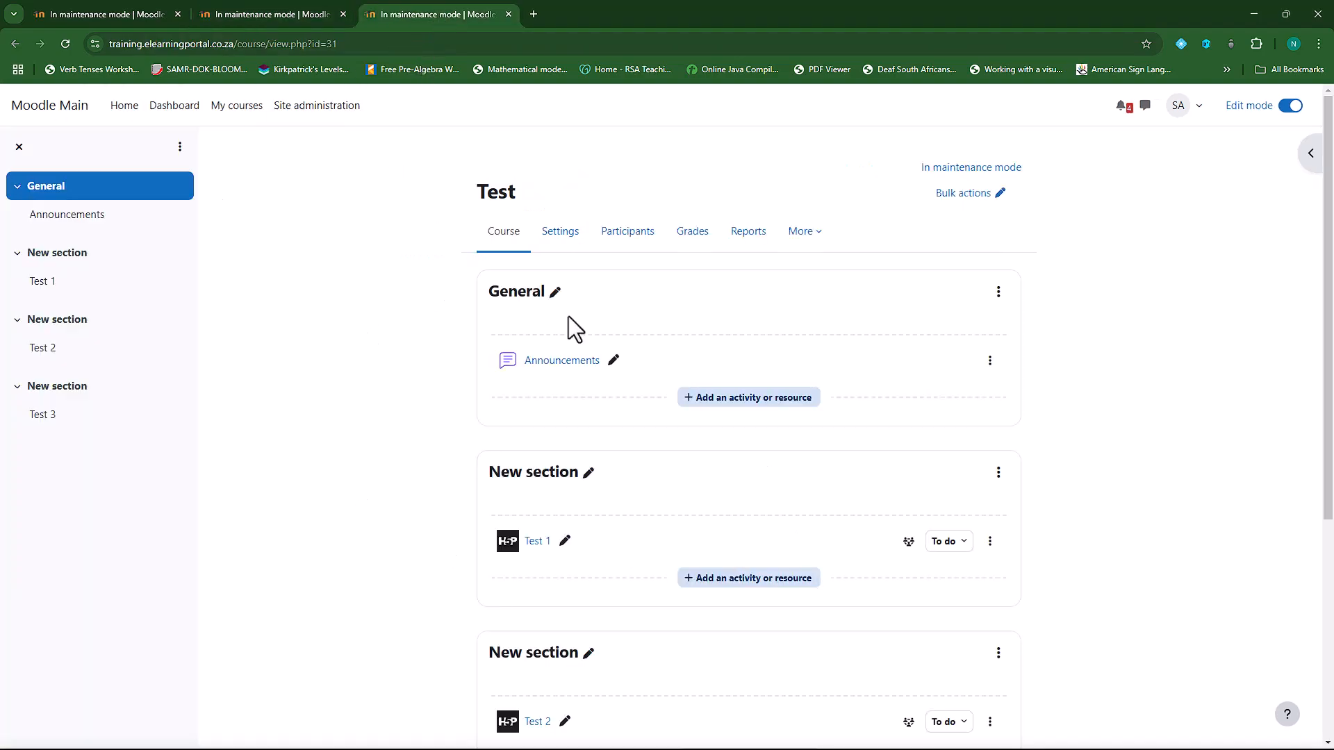
pyautogui.click(277, 12)
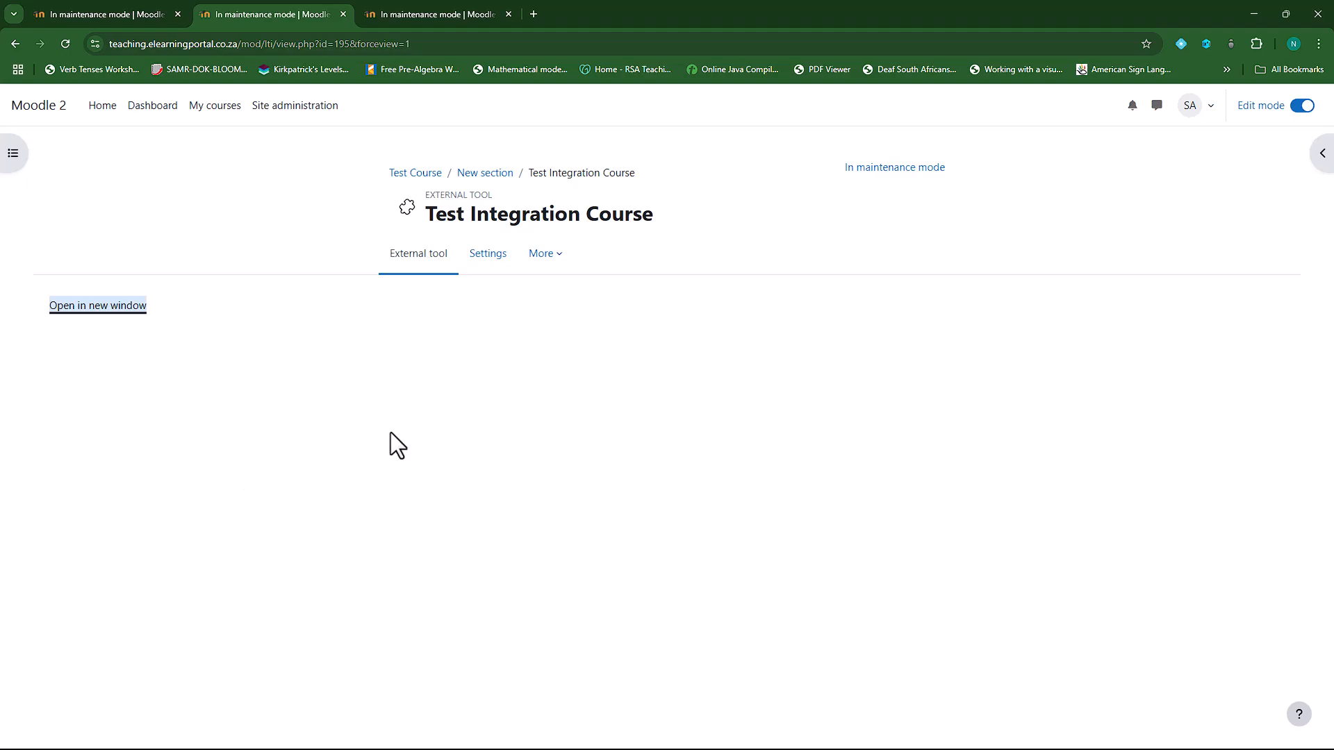
pyautogui.click(508, 14)
# Step: On Moodle Main, set the Moodle Main external tool's default launch container to Embed, without blocks, and save the changes
pyautogui.click(135, 11)
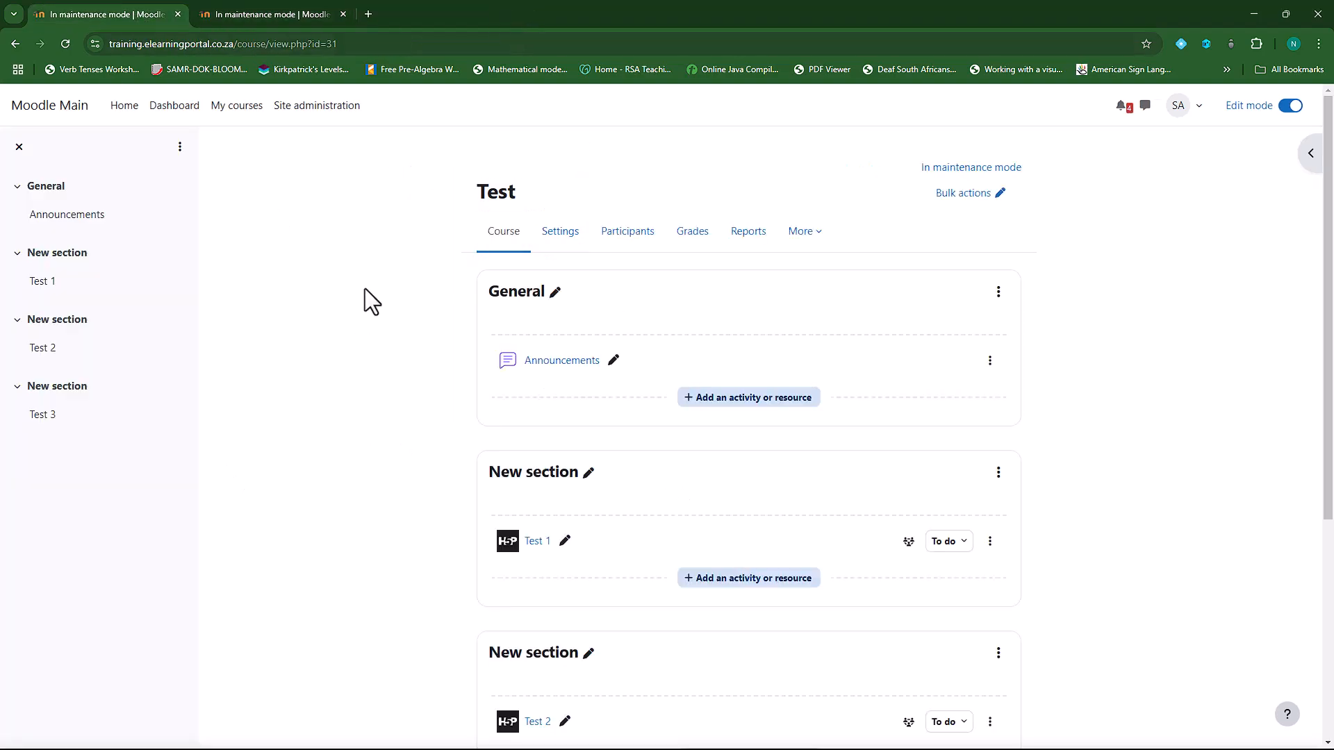
pyautogui.click(320, 108)
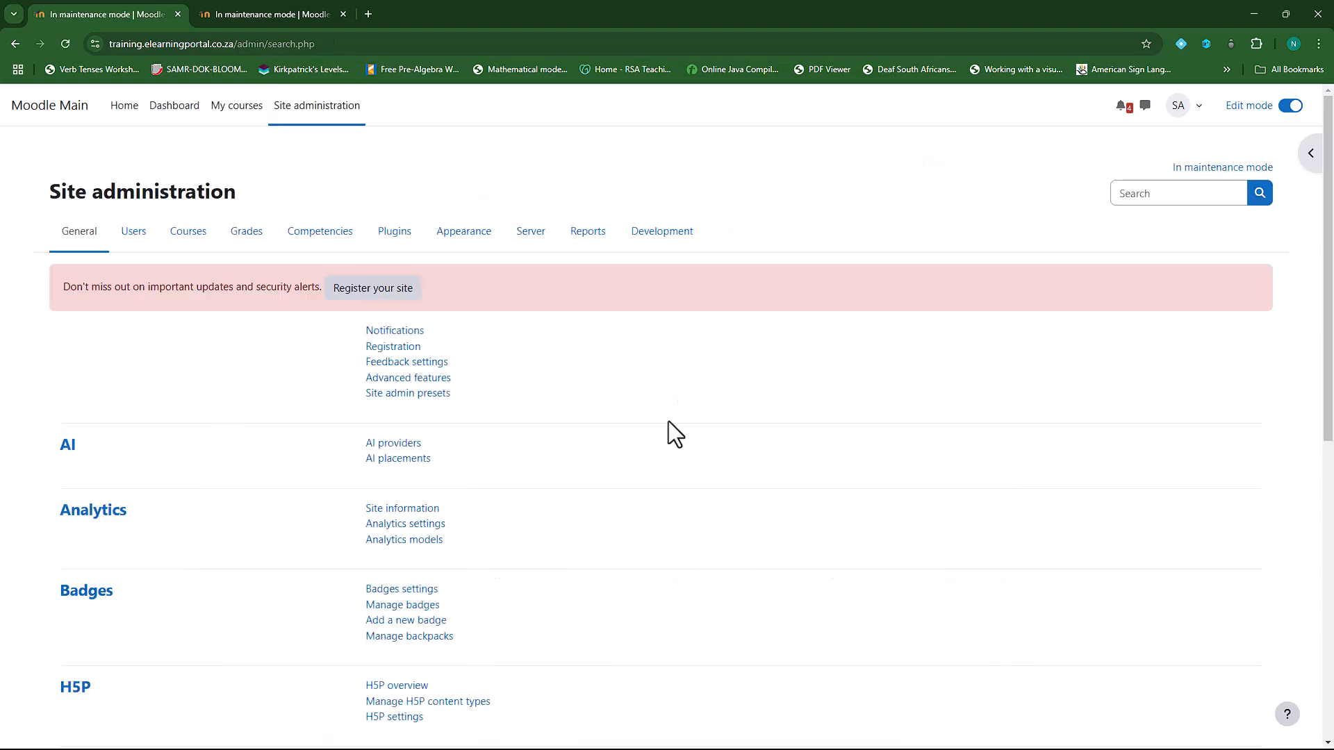
pyautogui.click(395, 233)
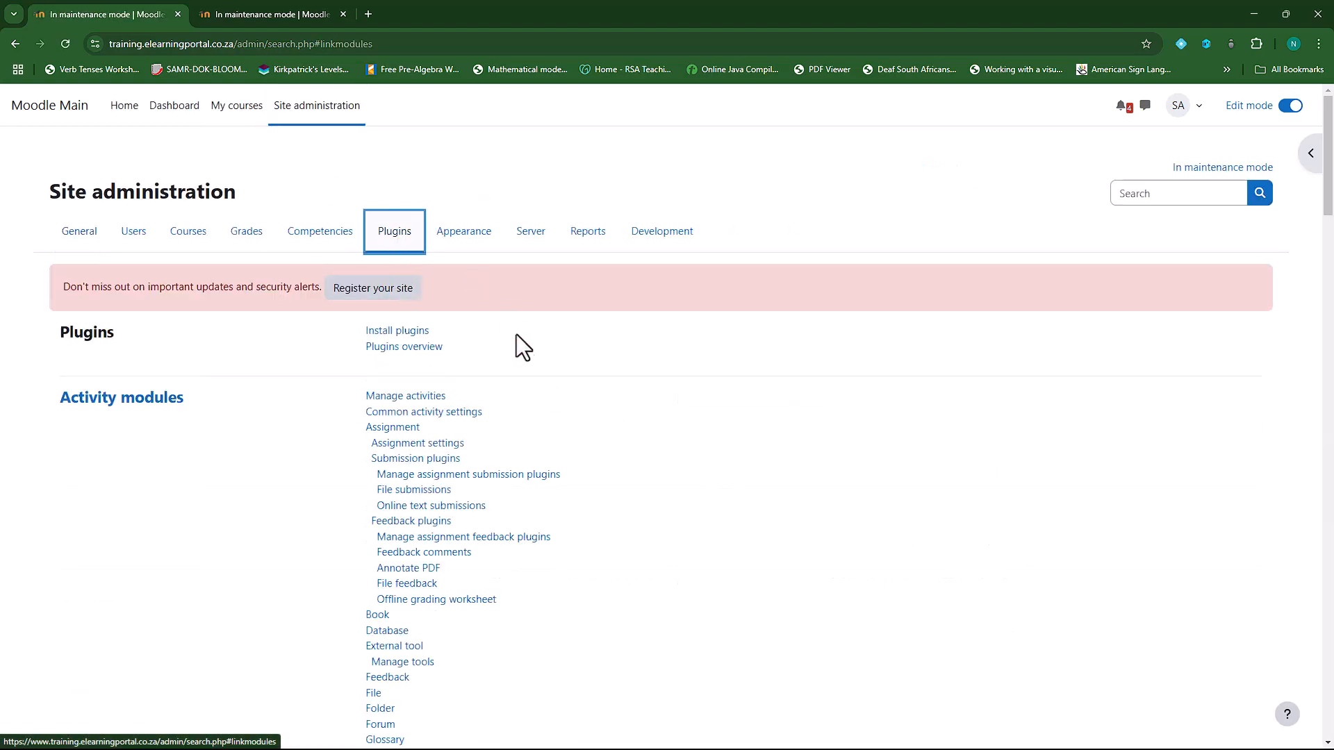
pyautogui.scroll(-2, 520, 334)
pyautogui.click(406, 526)
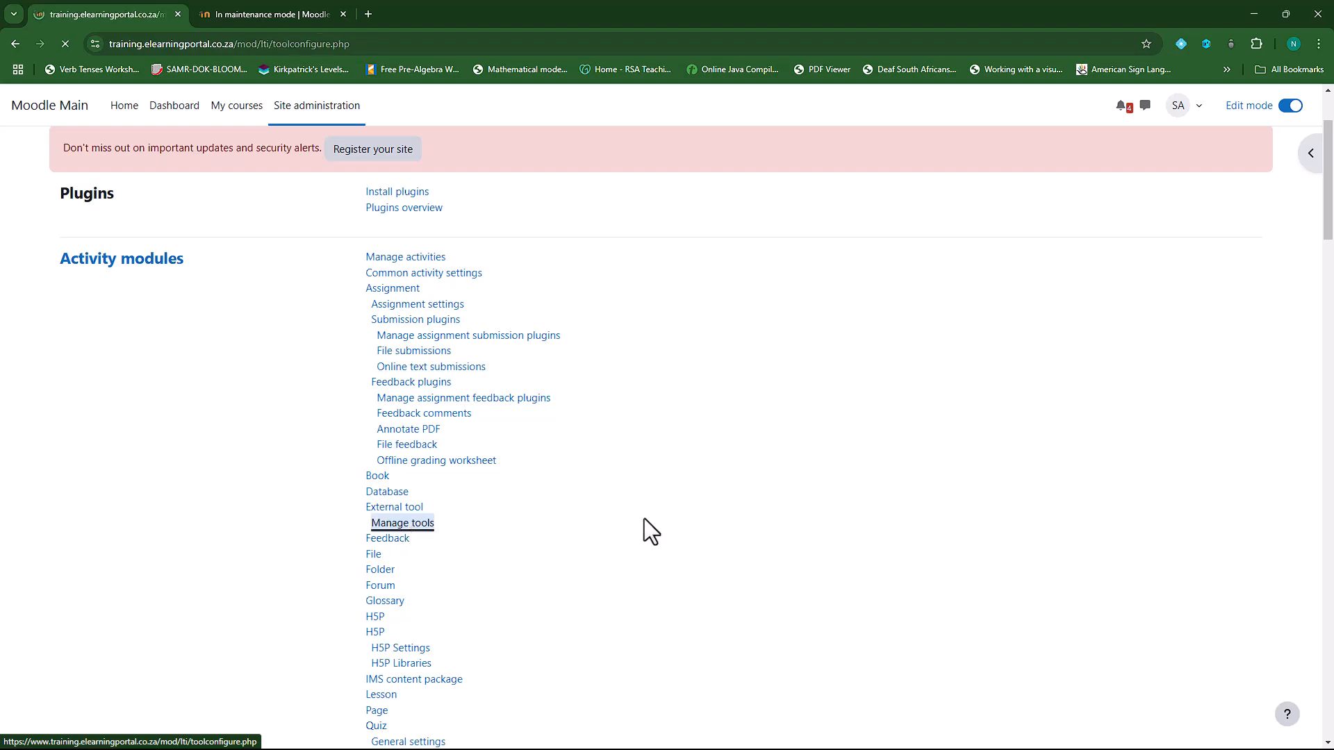
pyautogui.click(184, 561)
pyautogui.scroll(-7, 285, 527)
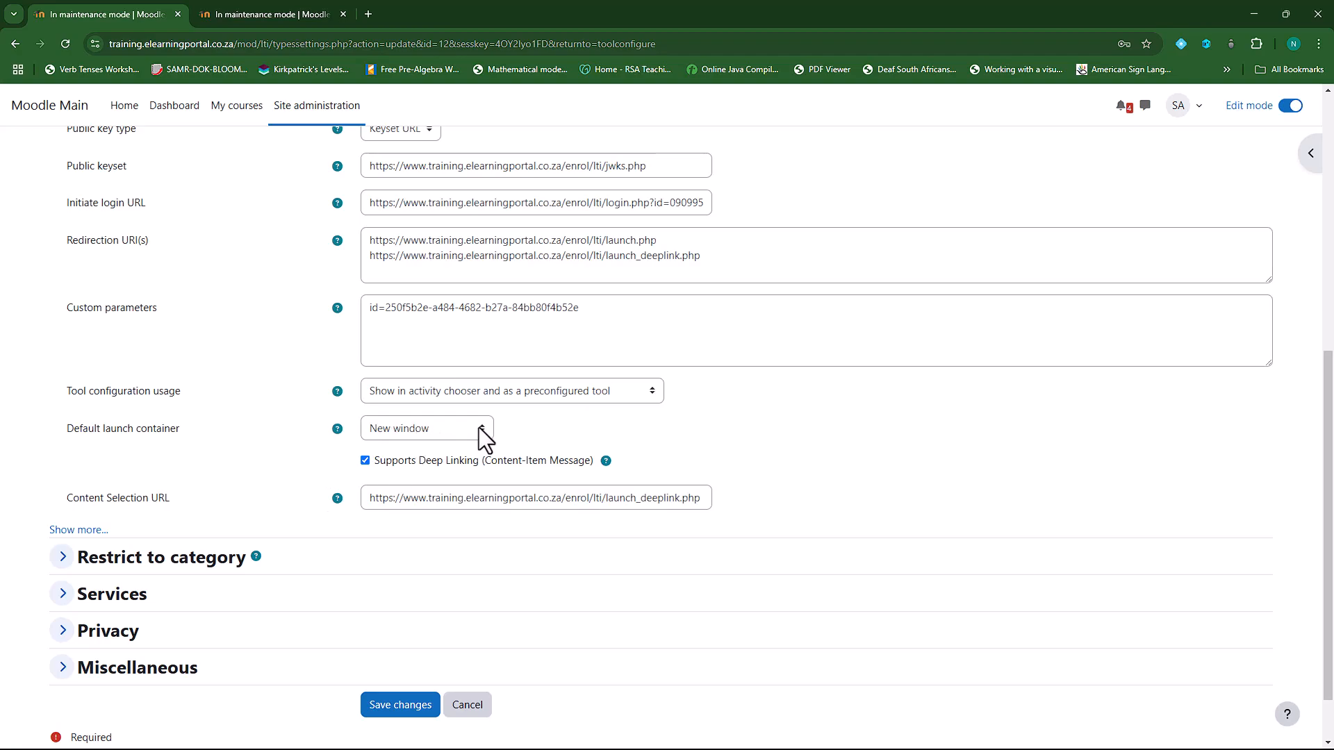
pyautogui.click(485, 427)
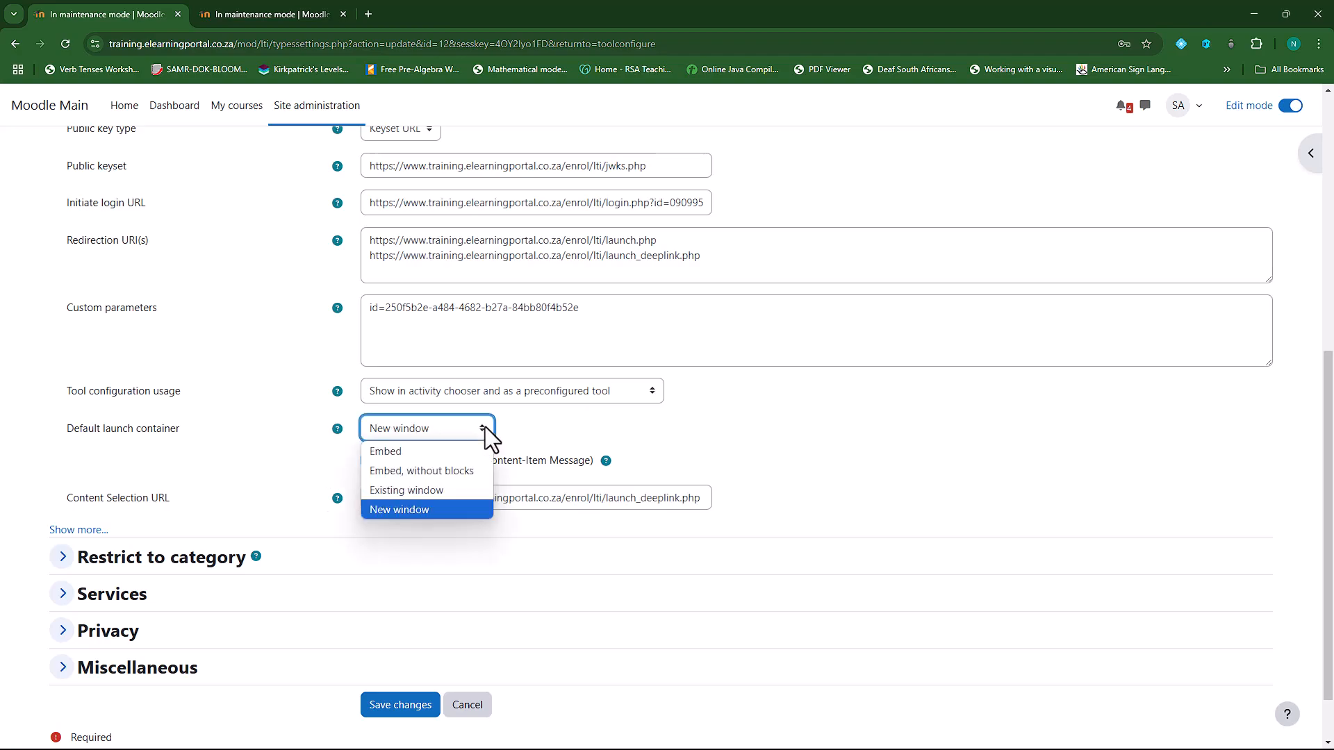
pyautogui.click(452, 473)
pyautogui.click(401, 708)
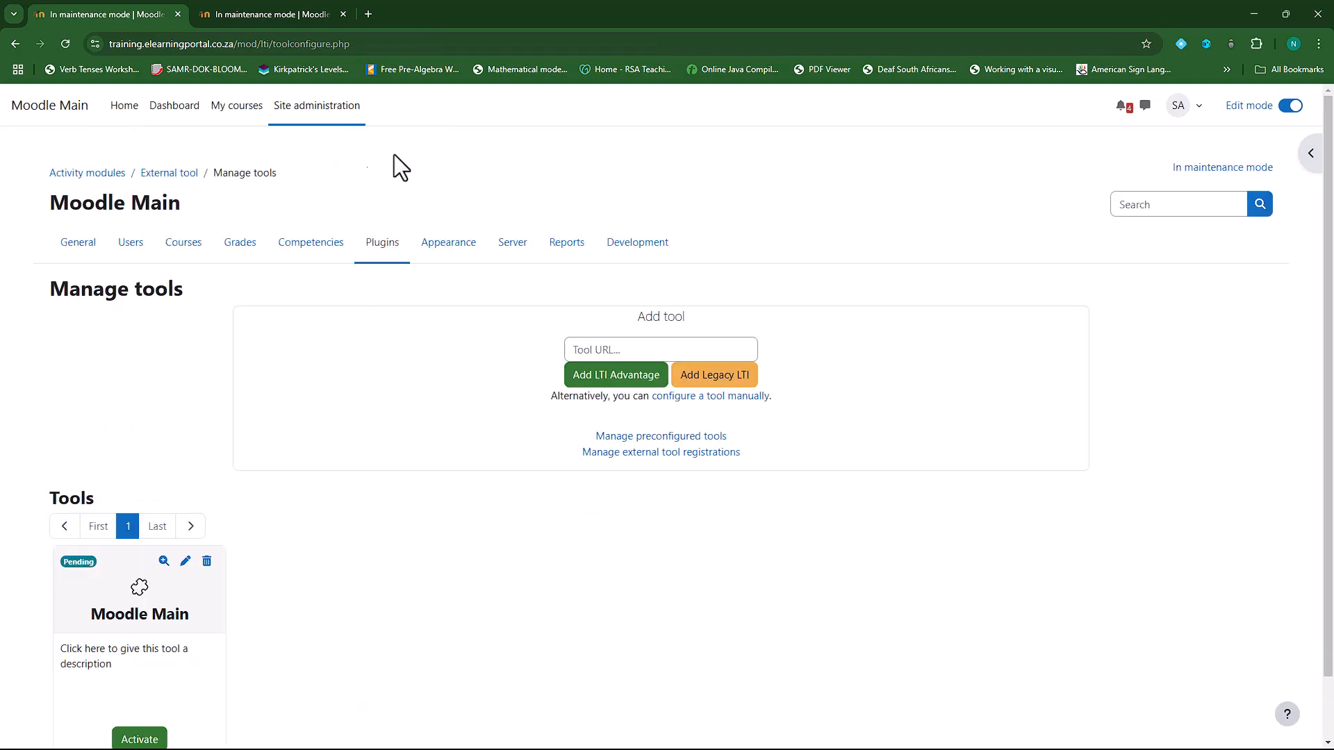
# Step: Purge all caches on the Moodle Main site
pyautogui.click(647, 247)
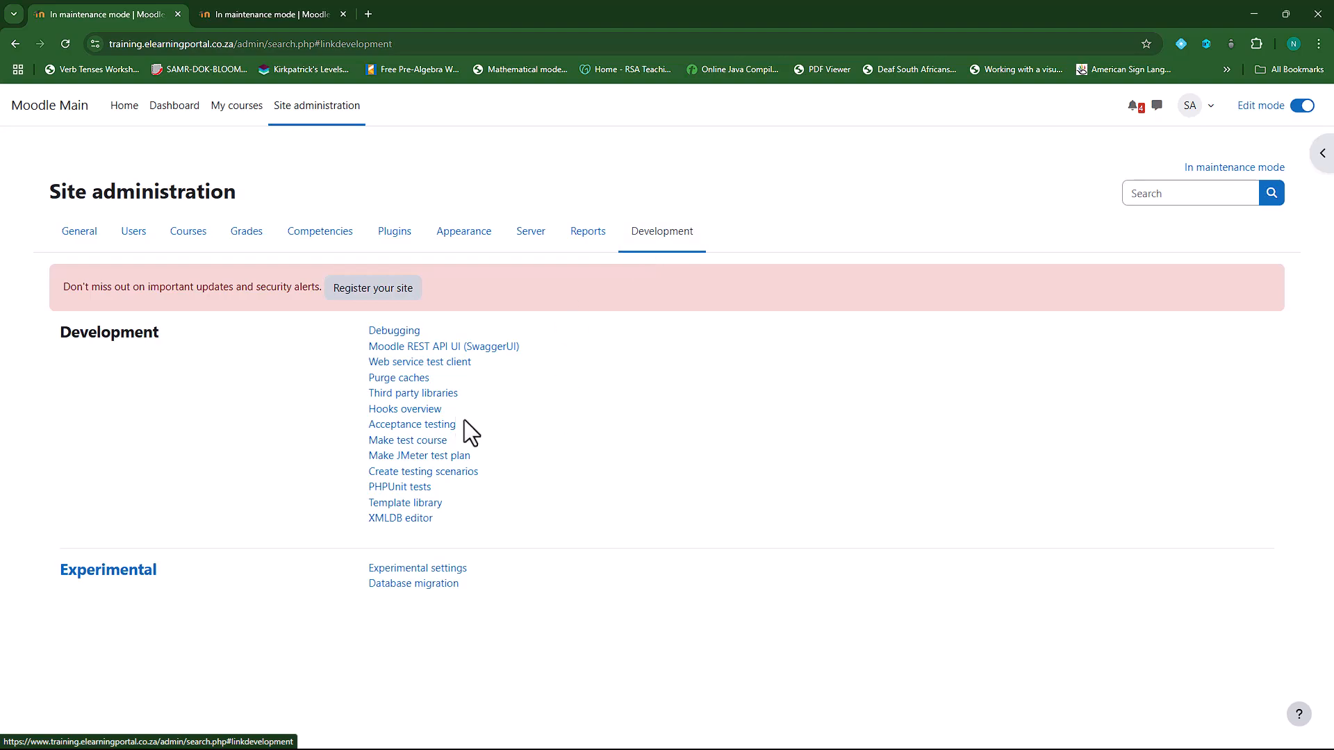
pyautogui.click(416, 377)
pyautogui.click(420, 360)
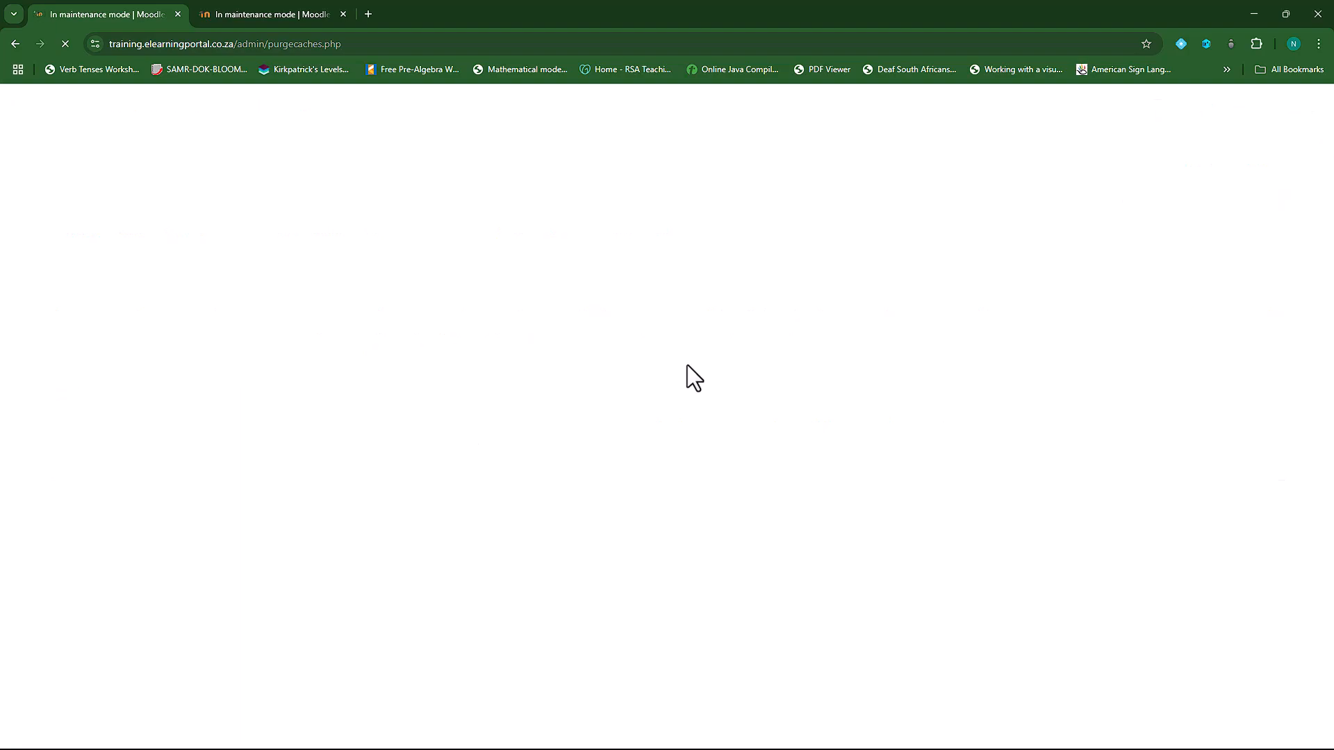
# Step: Open Moodle 2's site administration in a separate browser tab and purge all of that site's caches
pyautogui.click(281, 13)
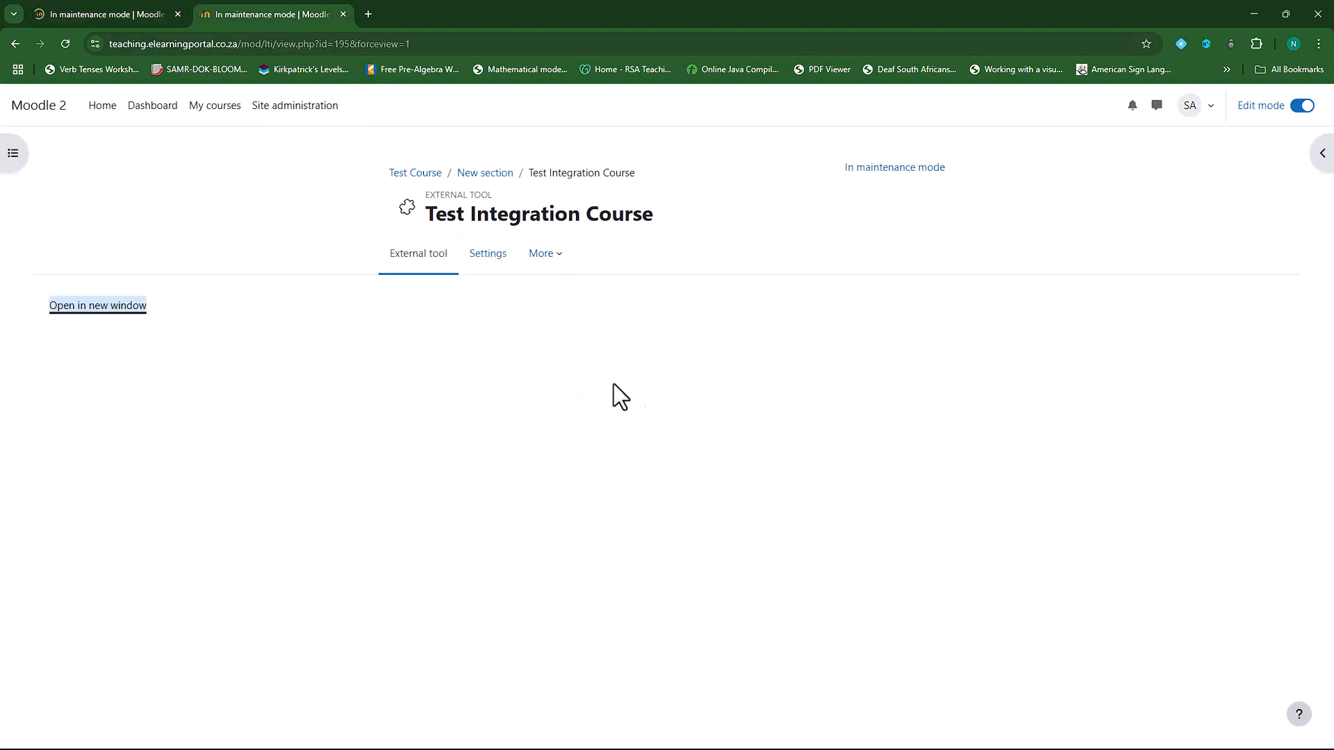
pyautogui.rightClick(293, 114)
pyautogui.click(337, 125)
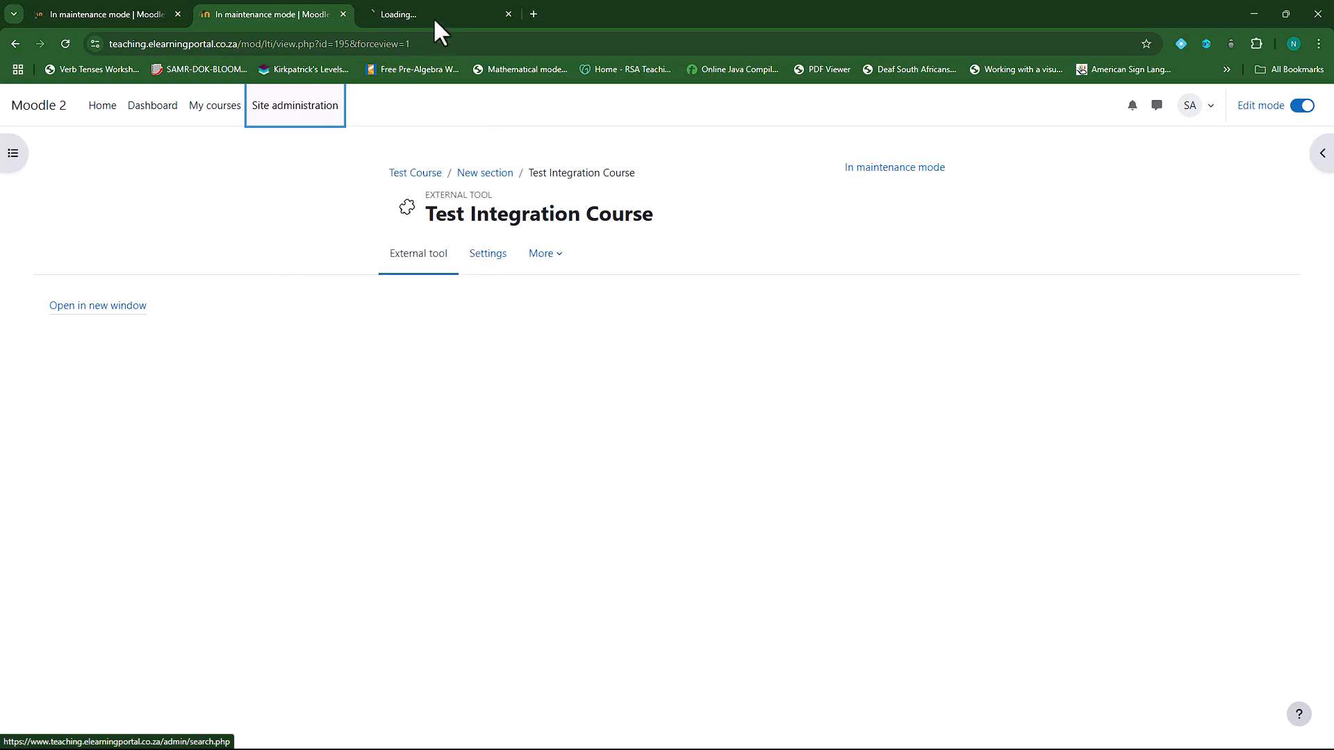
pyautogui.click(440, 10)
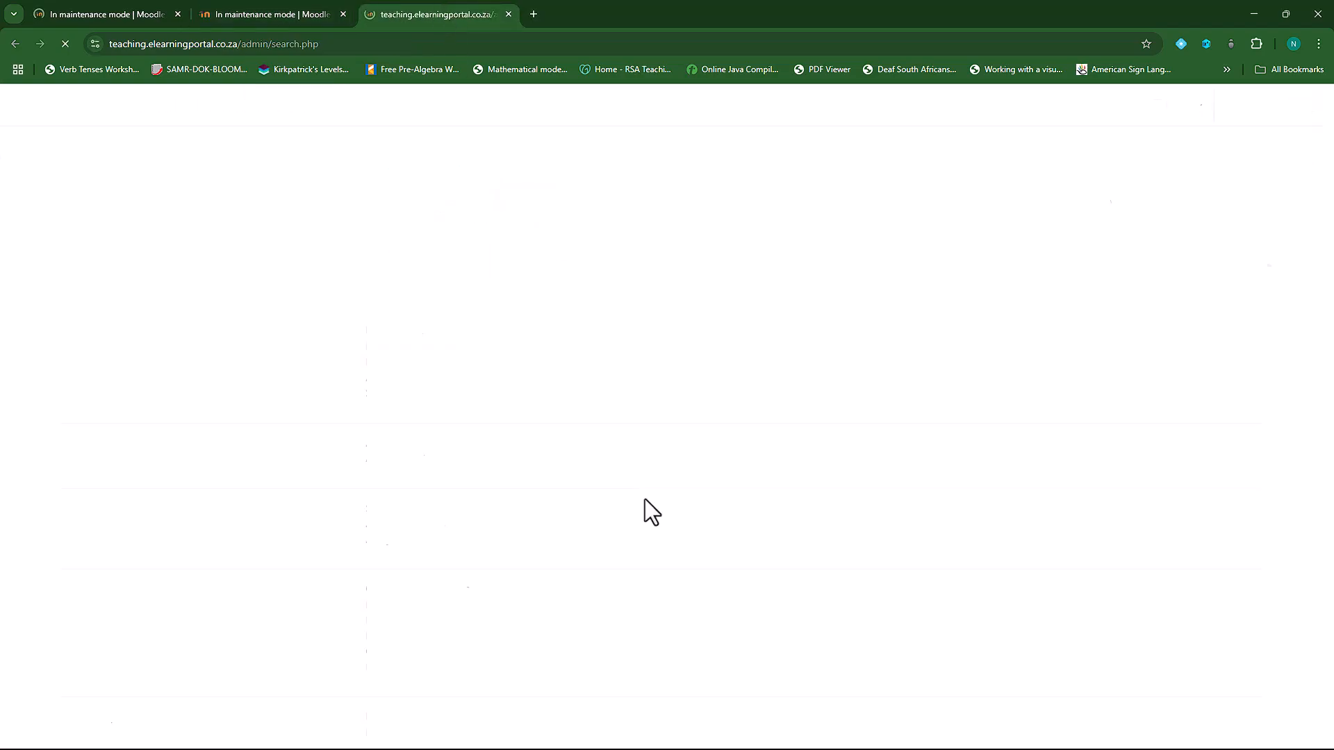
pyautogui.click(571, 232)
pyautogui.click(408, 379)
pyautogui.click(420, 367)
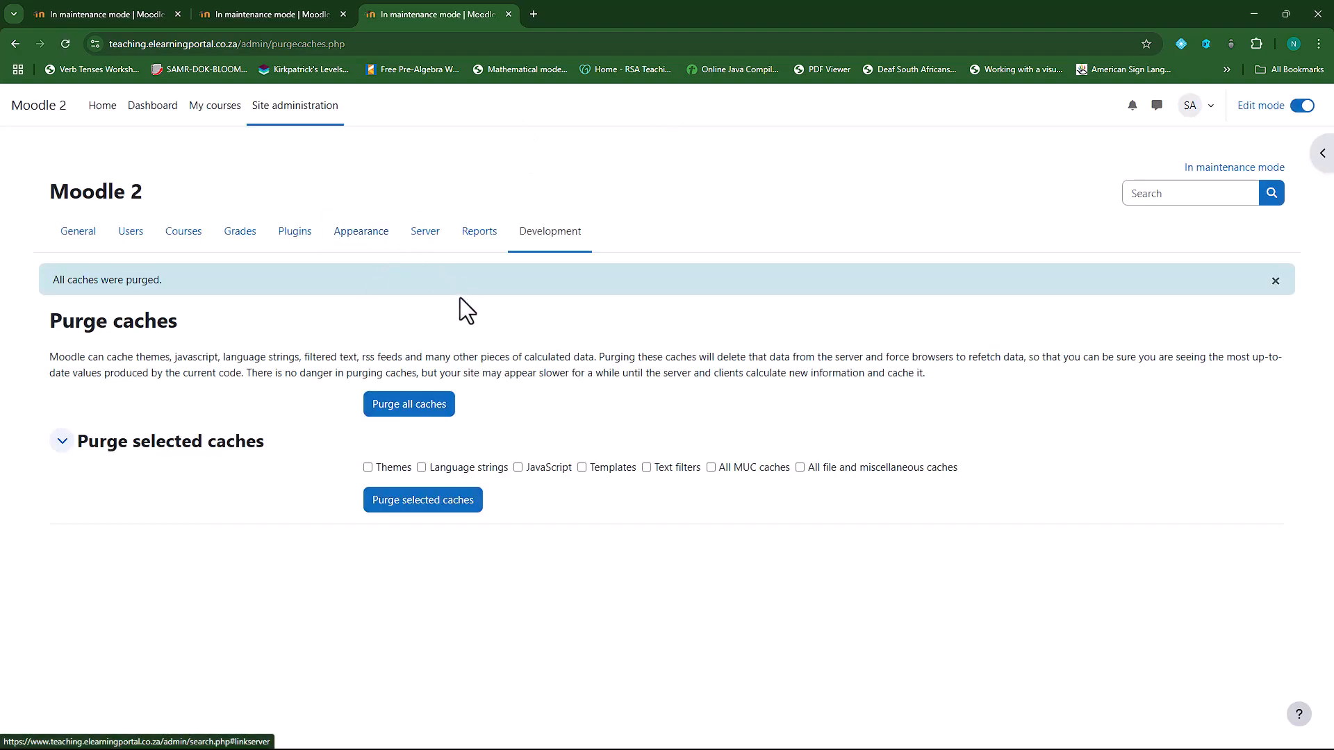
# Step: Open Moodle 2's Test Course from course management and launch its Test Integration Course activity
pyautogui.click(185, 236)
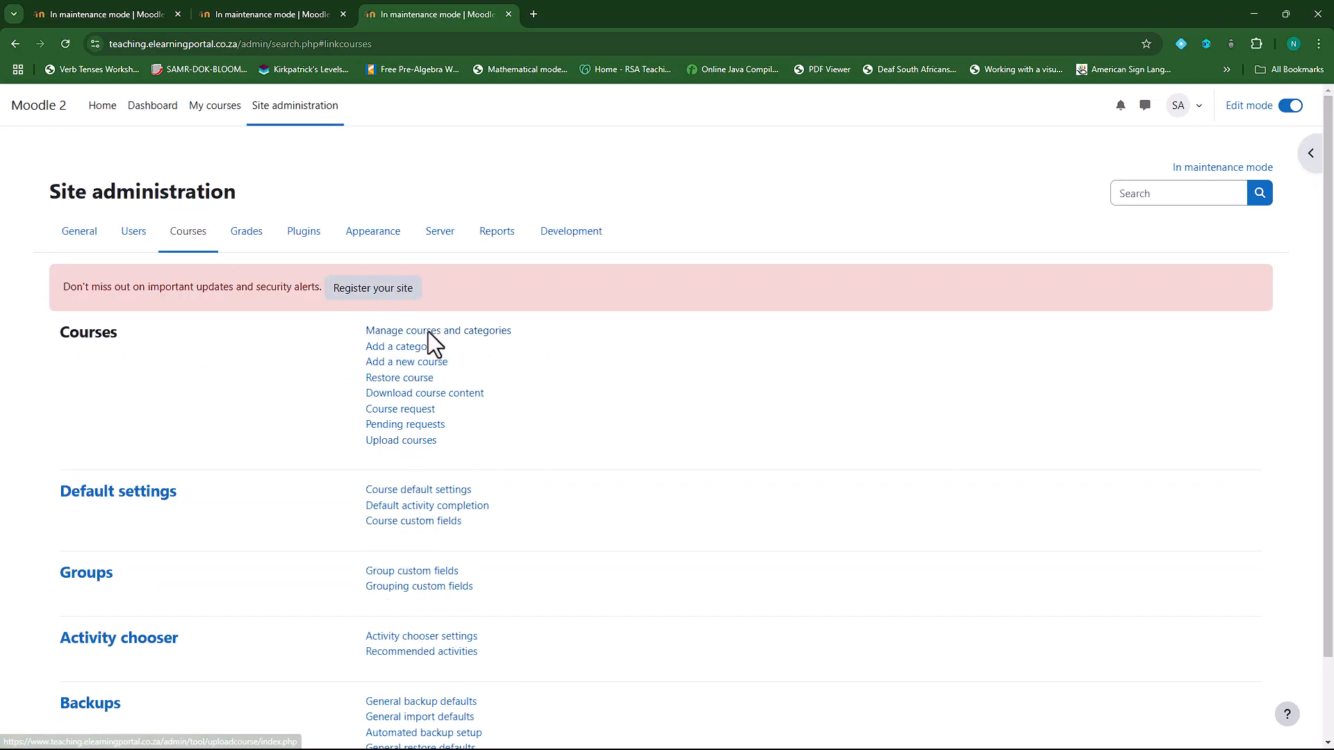
pyautogui.click(436, 333)
pyautogui.click(804, 454)
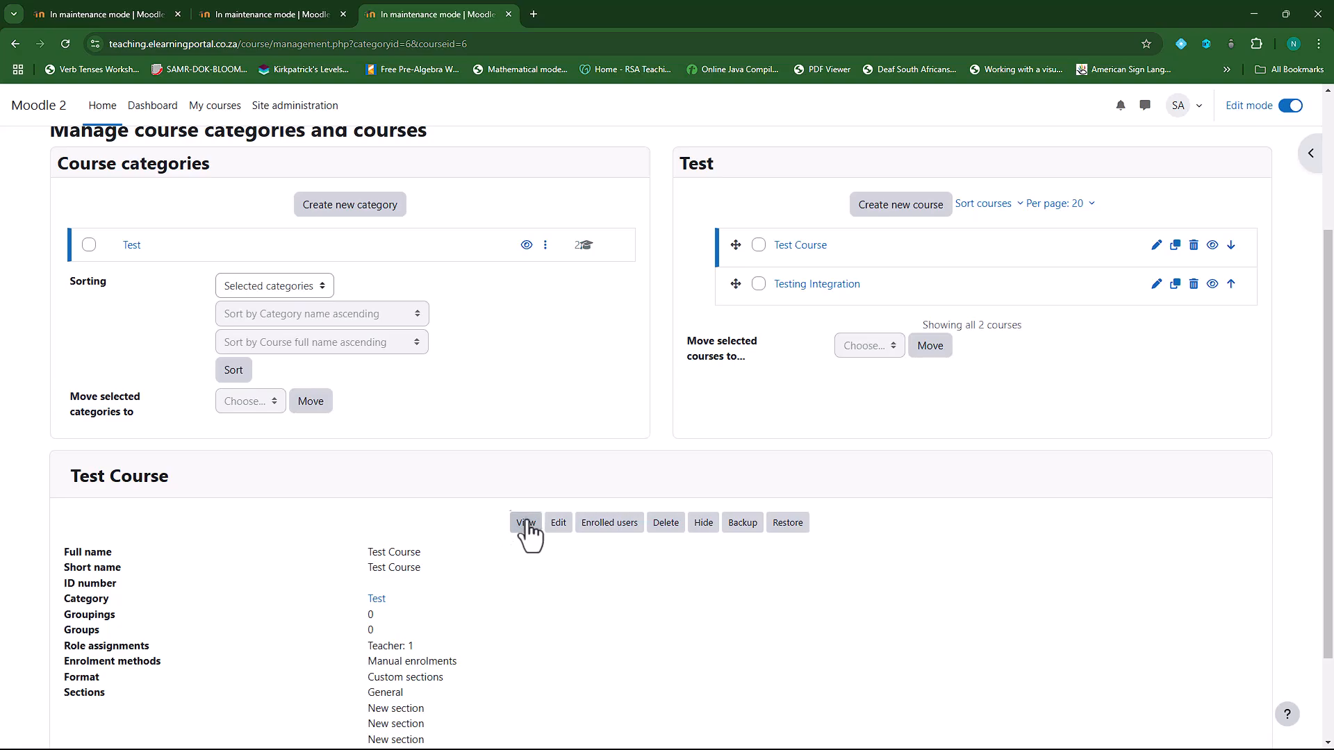
pyautogui.click(526, 522)
pyautogui.scroll(-2, 485, 556)
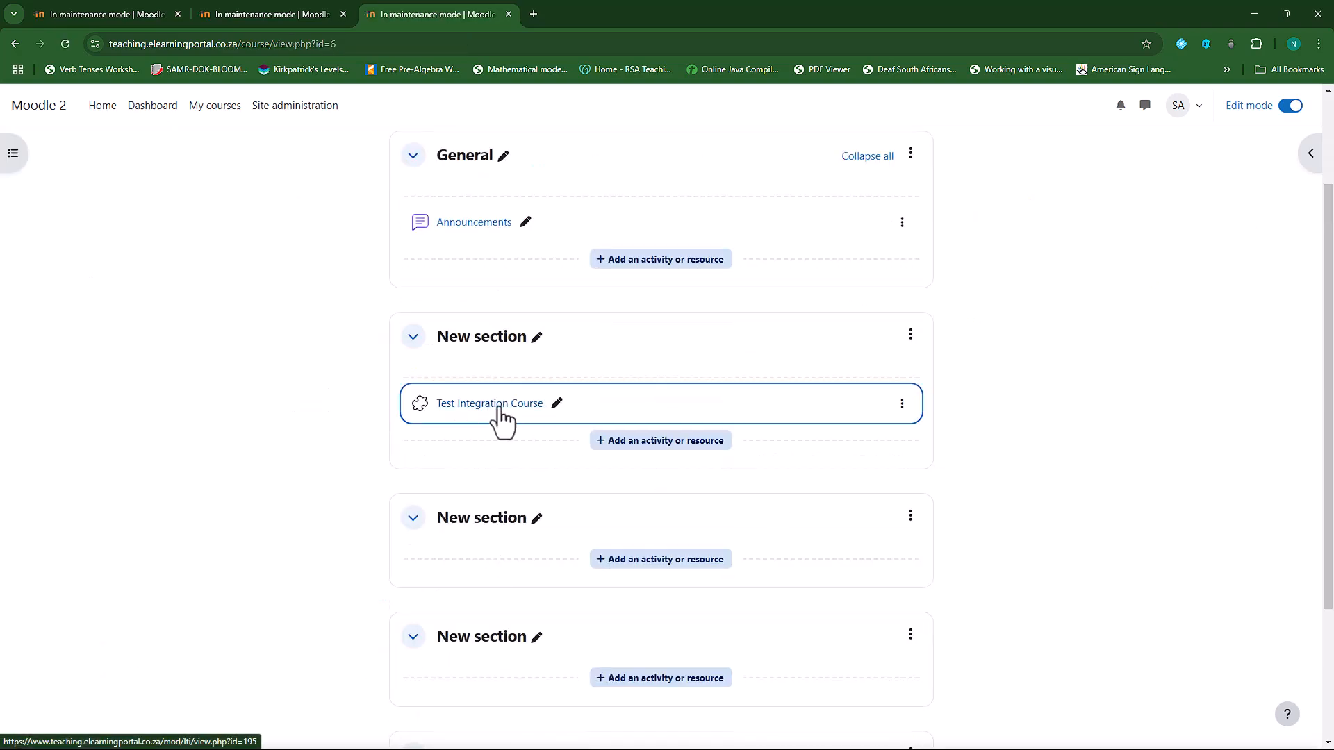
pyautogui.click(498, 404)
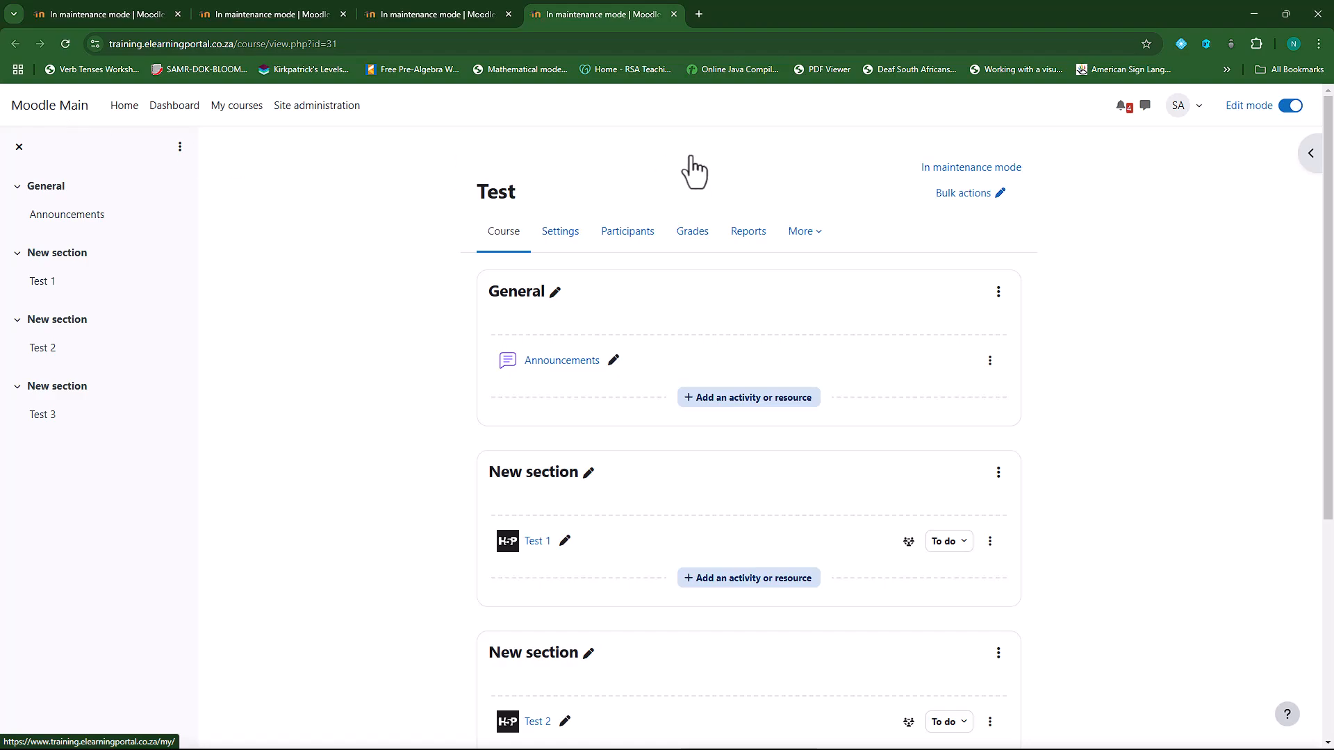
# Step: Look through the launched Moodle Main Test course, then close it and the extra Moodle 2 Test Course page
pyautogui.scroll(-5, 1113, 347)
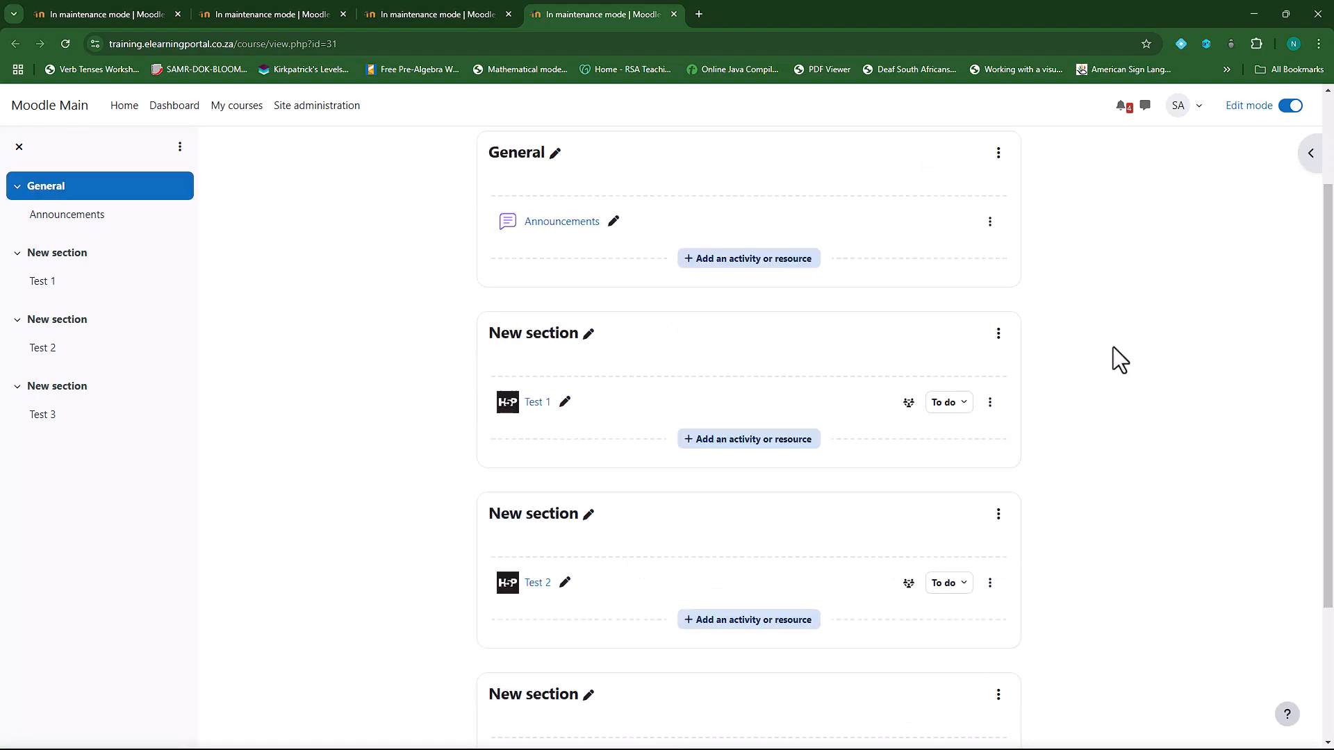
pyautogui.scroll(3, 1126, 382)
pyautogui.scroll(2, 1135, 415)
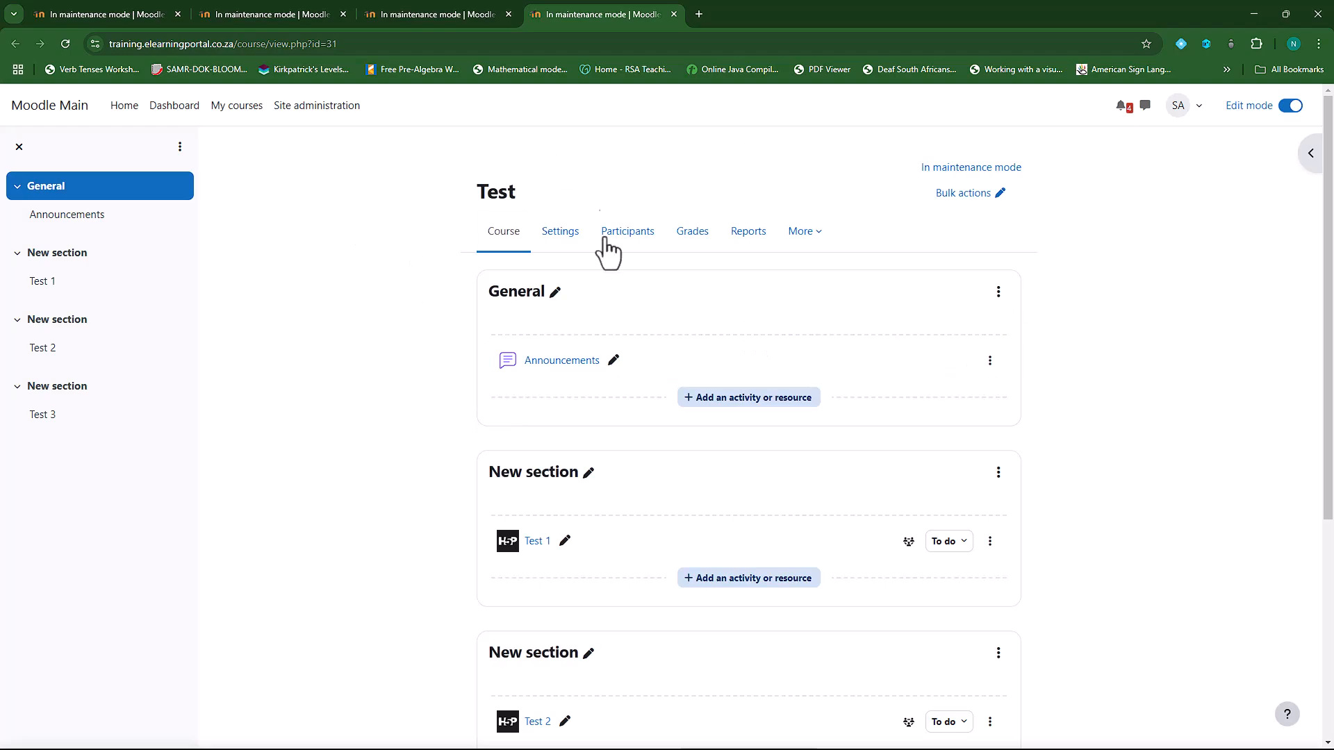
pyautogui.scroll(-2, 801, 607)
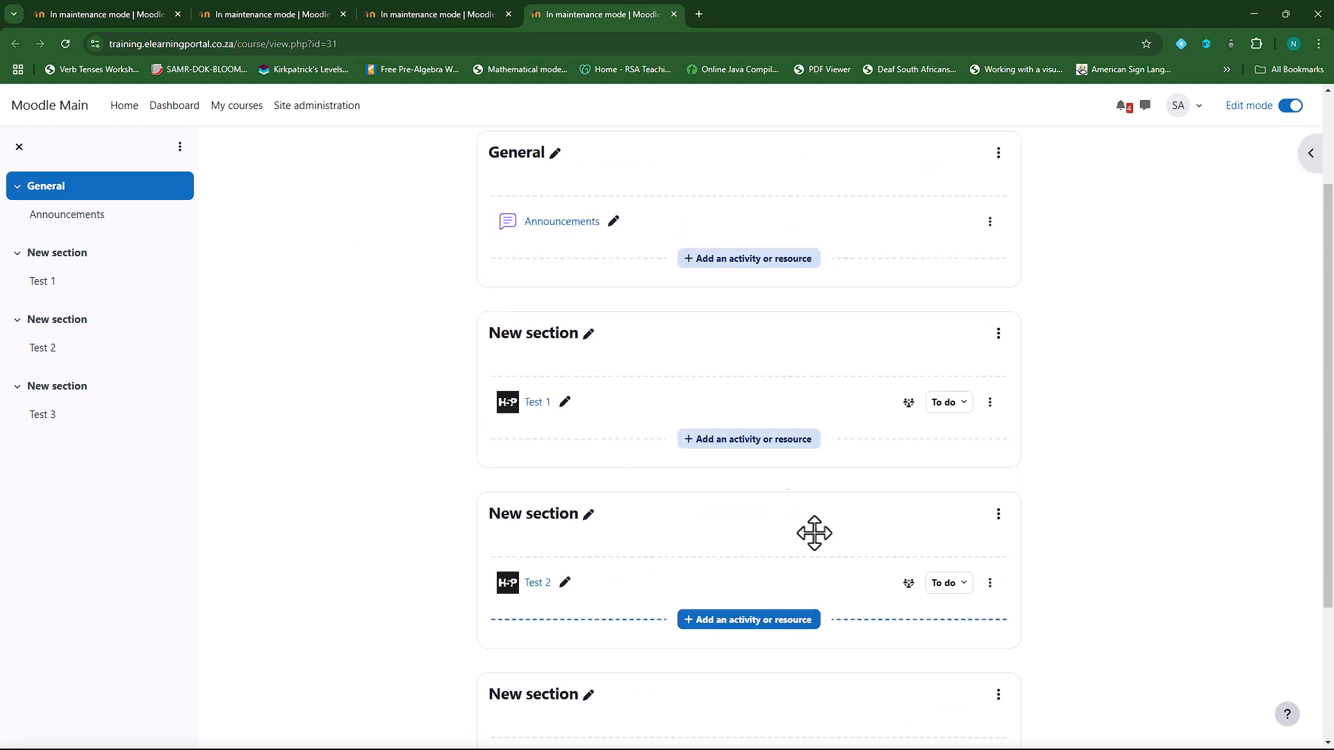
pyautogui.scroll(2, 714, 388)
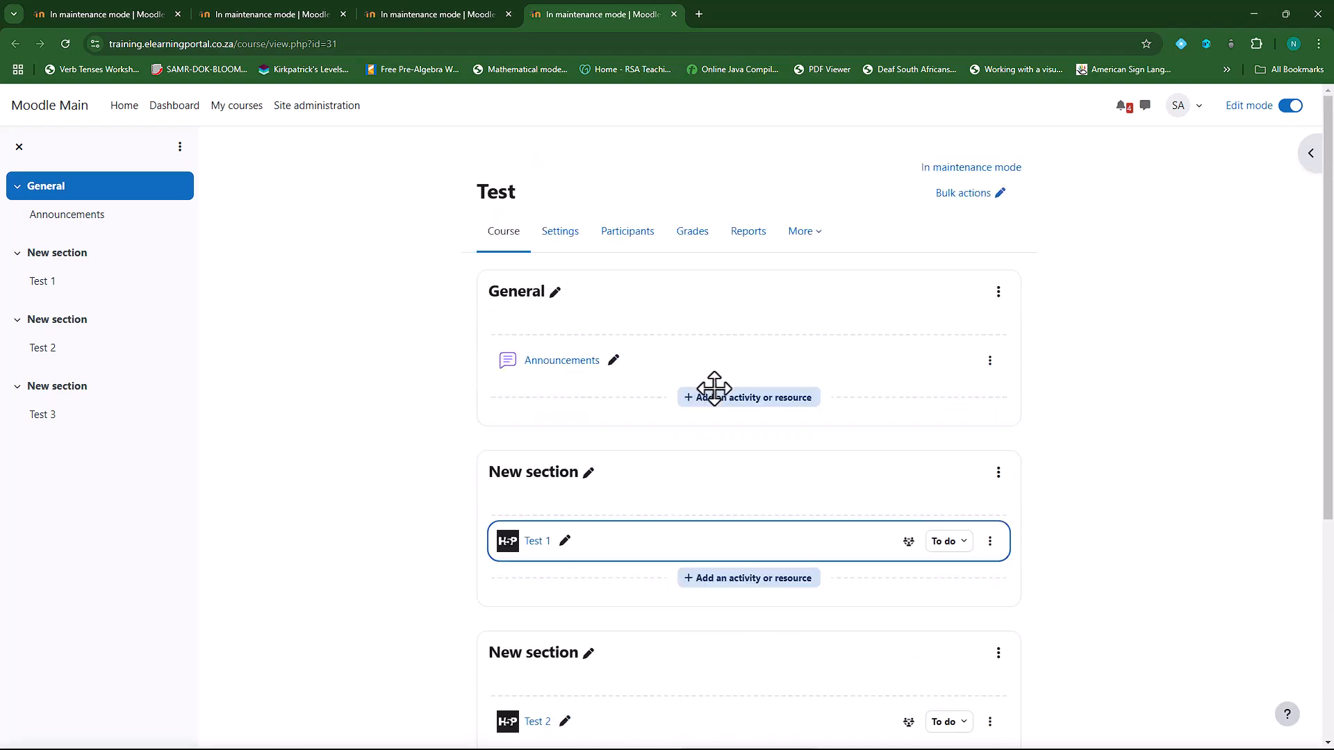
pyautogui.click(673, 14)
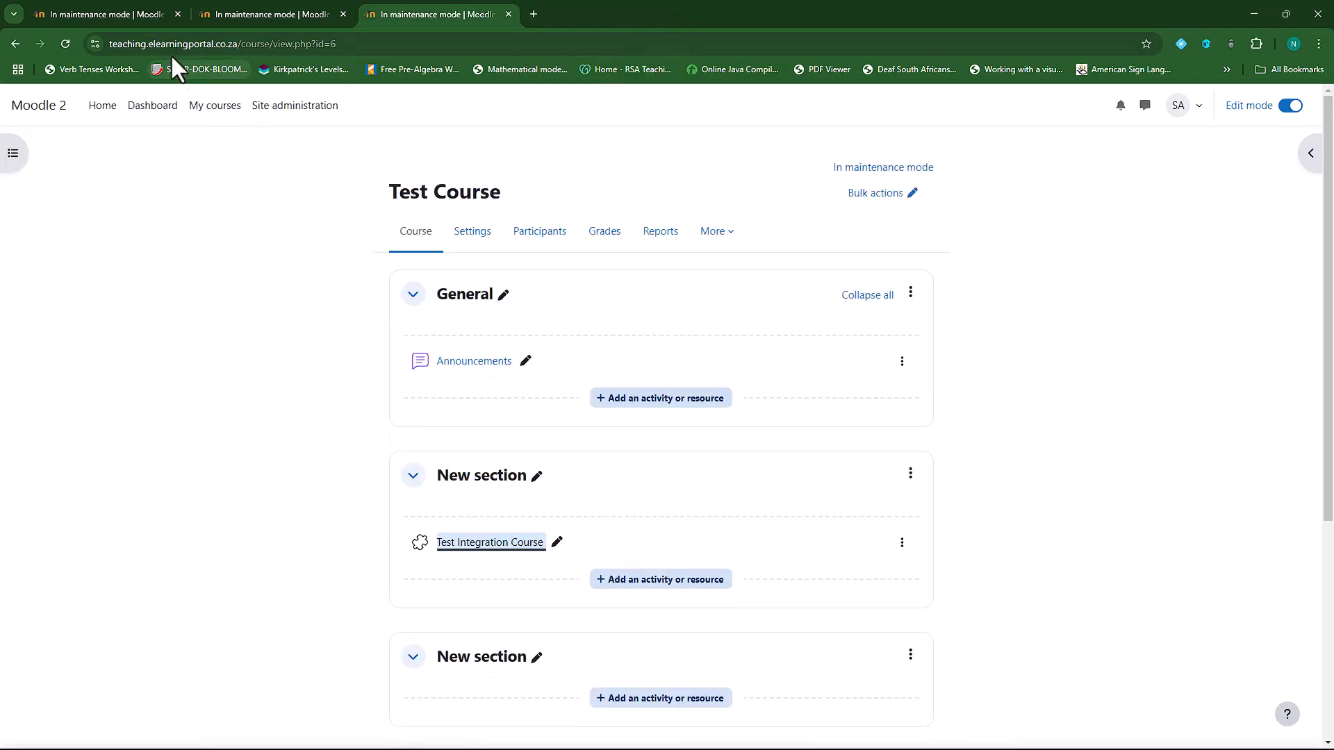
pyautogui.click(103, 14)
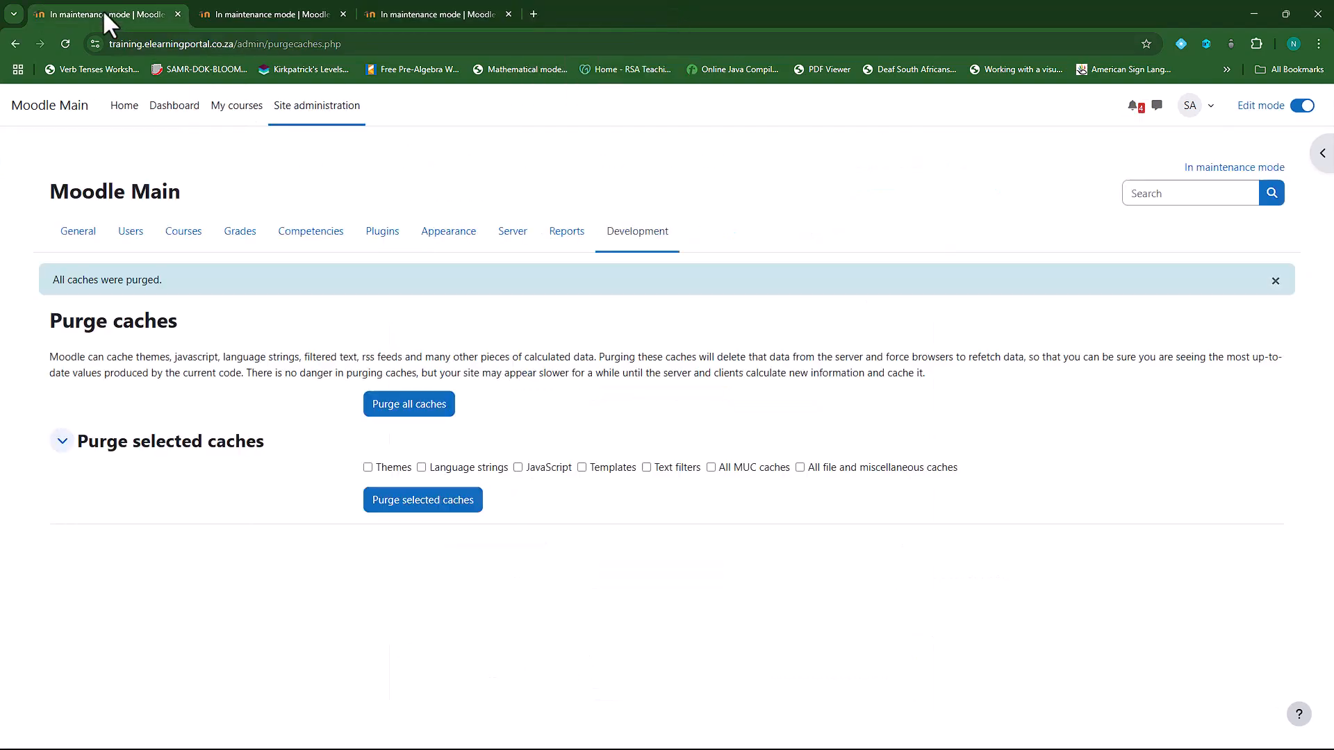
pyautogui.click(444, 12)
pyautogui.click(509, 14)
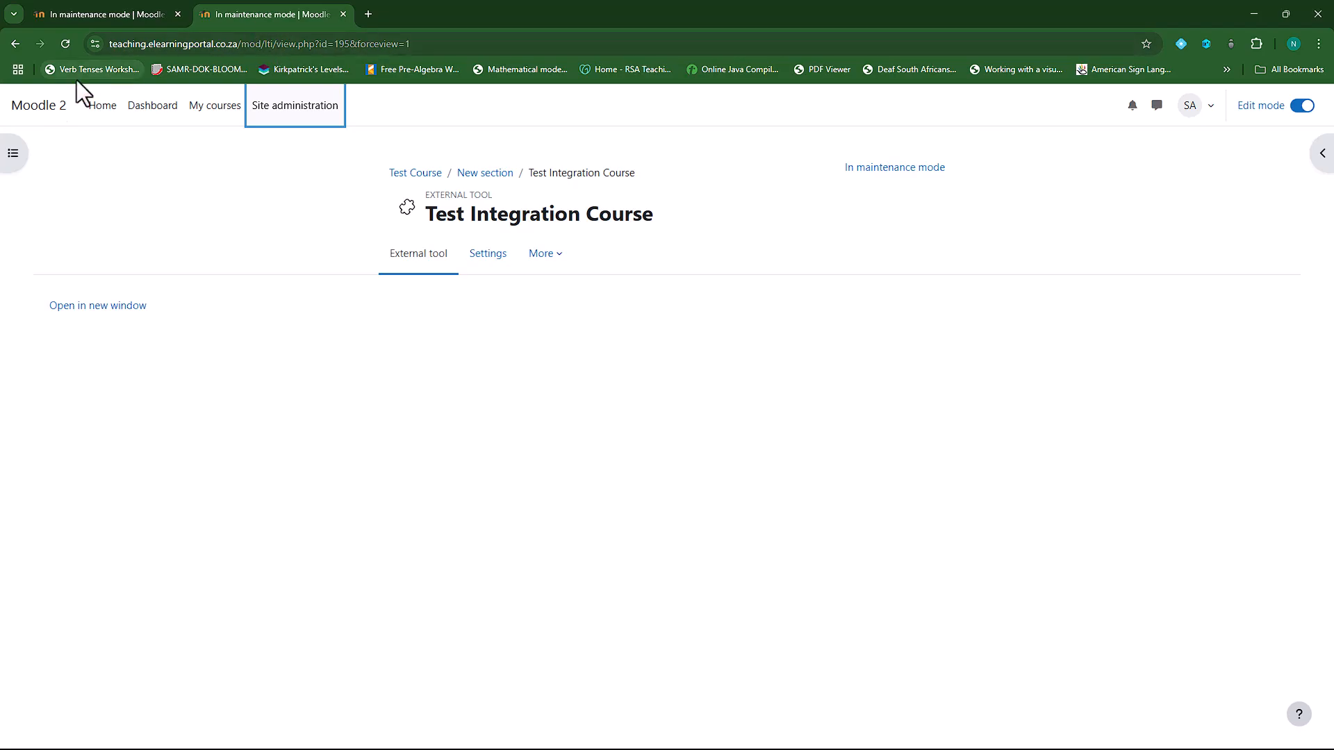
# Step: Browse the list of users on Moodle Main and compare it with the user list on Moodle 2
pyautogui.click(103, 10)
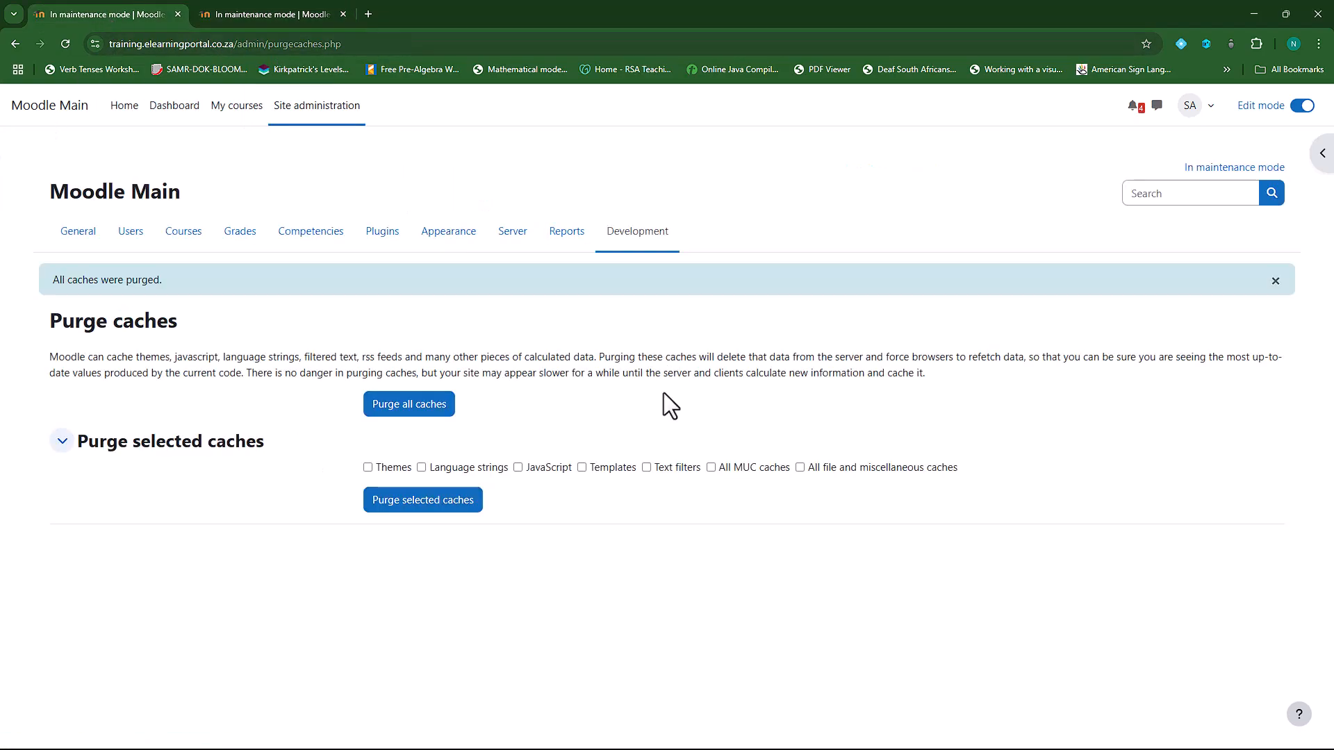
pyautogui.click(130, 233)
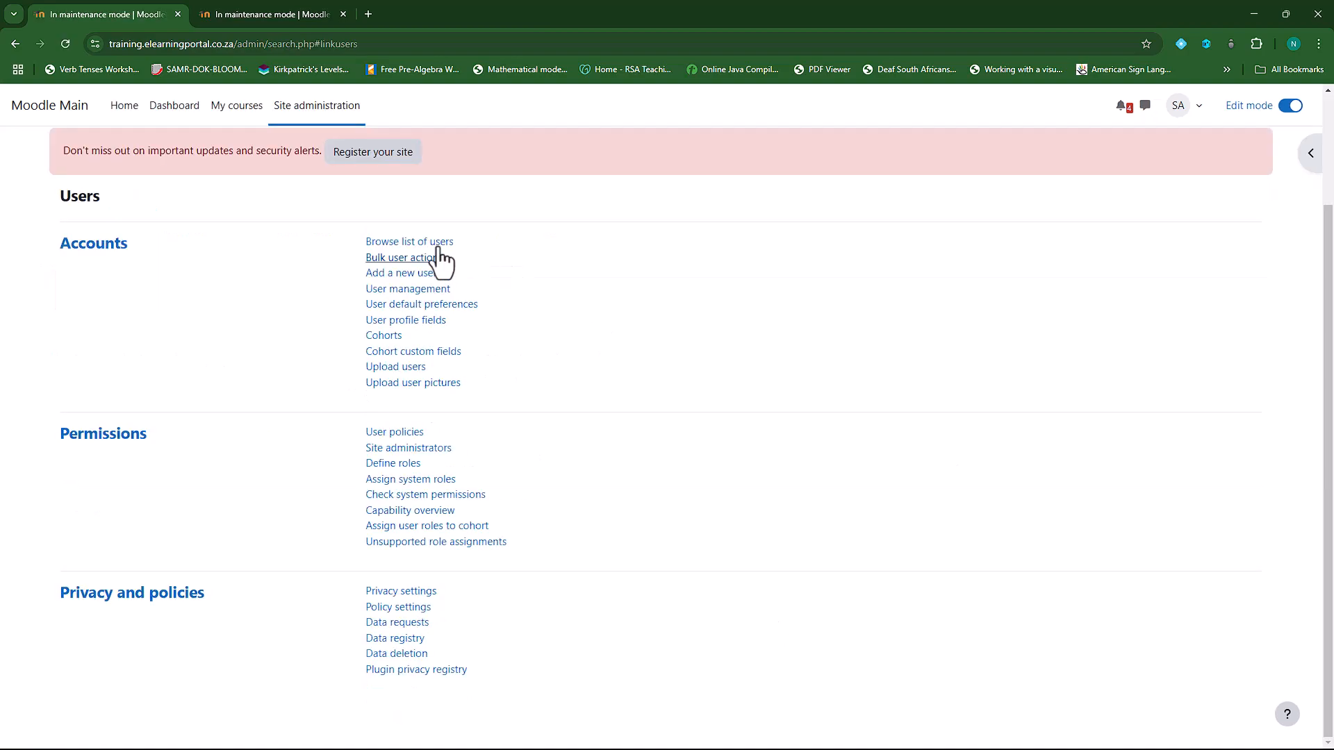
pyautogui.click(457, 245)
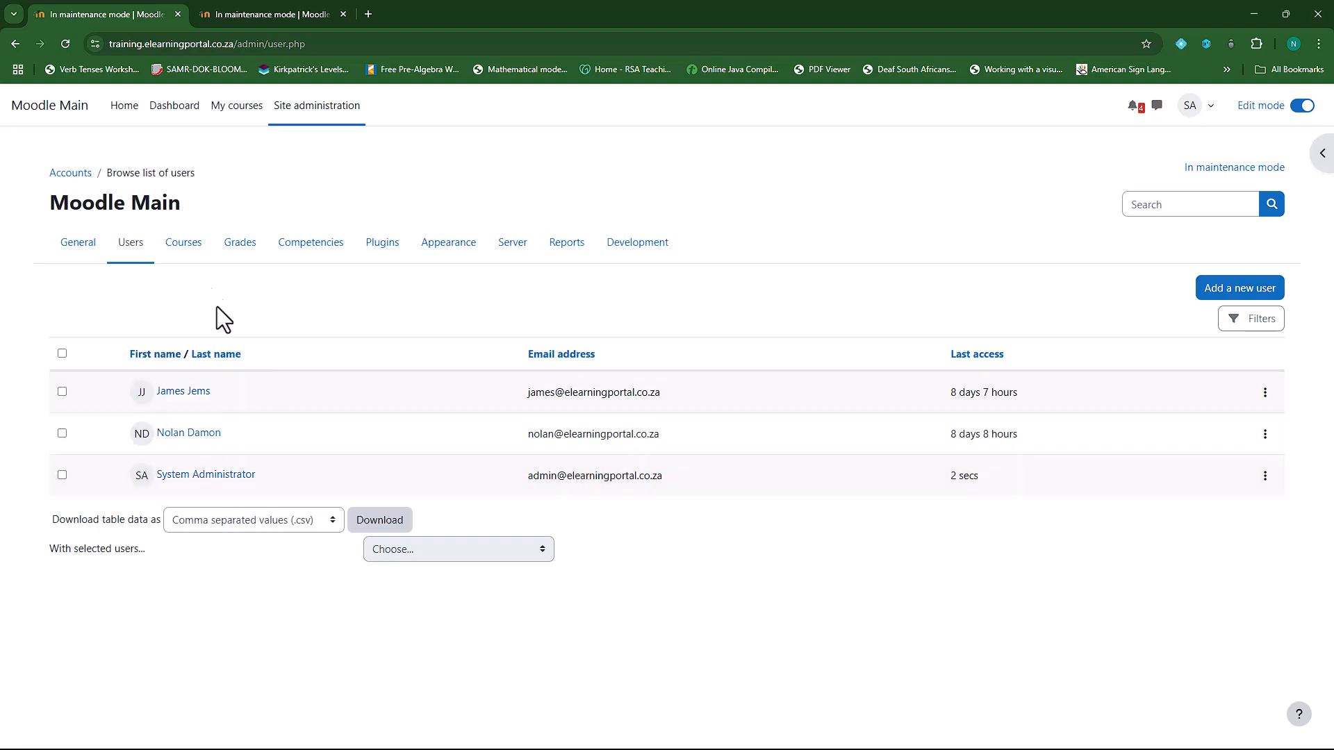
pyautogui.click(248, 14)
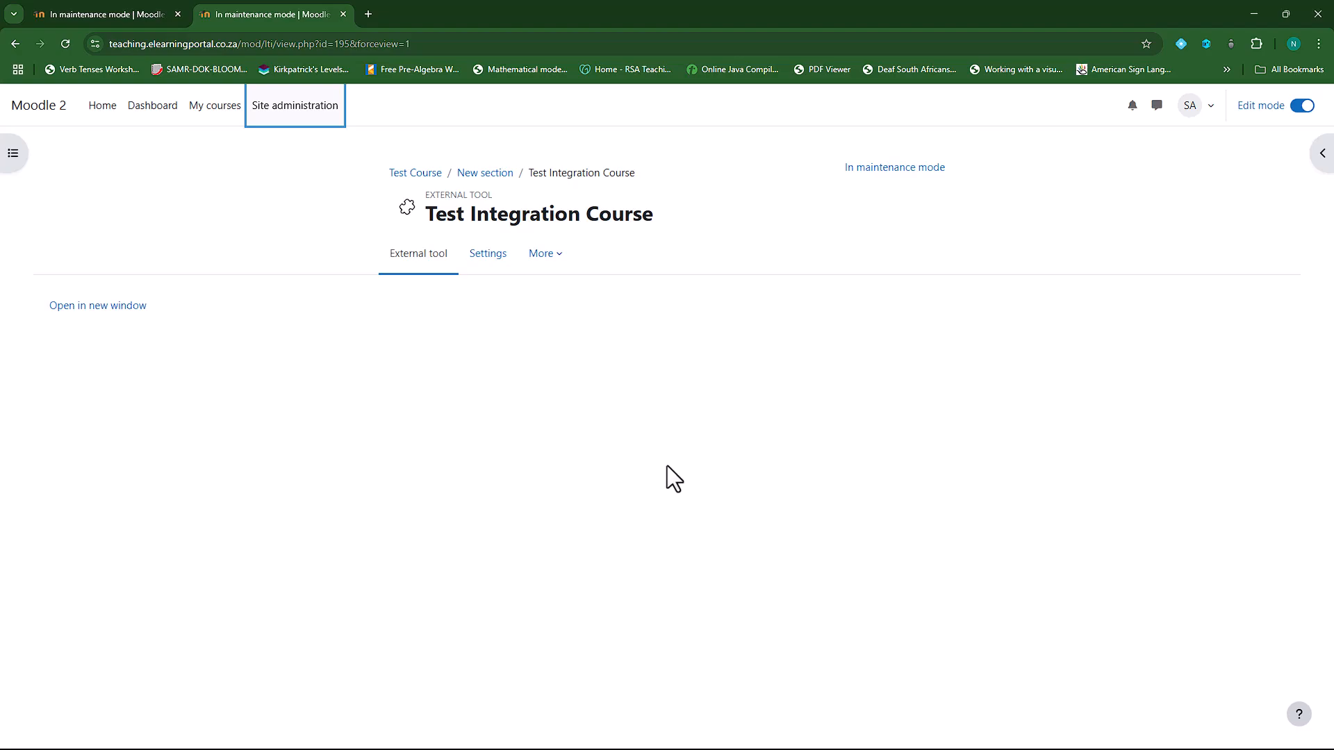
pyautogui.click(293, 107)
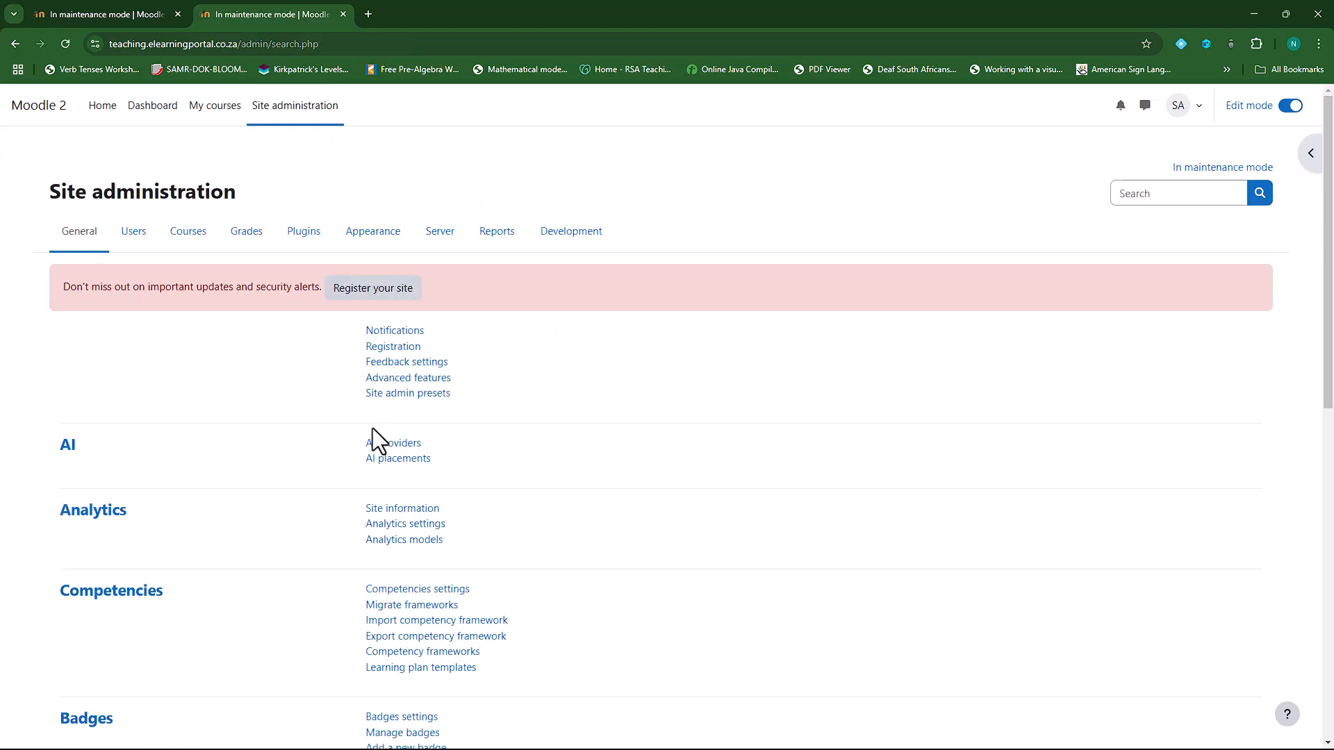
pyautogui.click(136, 240)
pyautogui.click(432, 380)
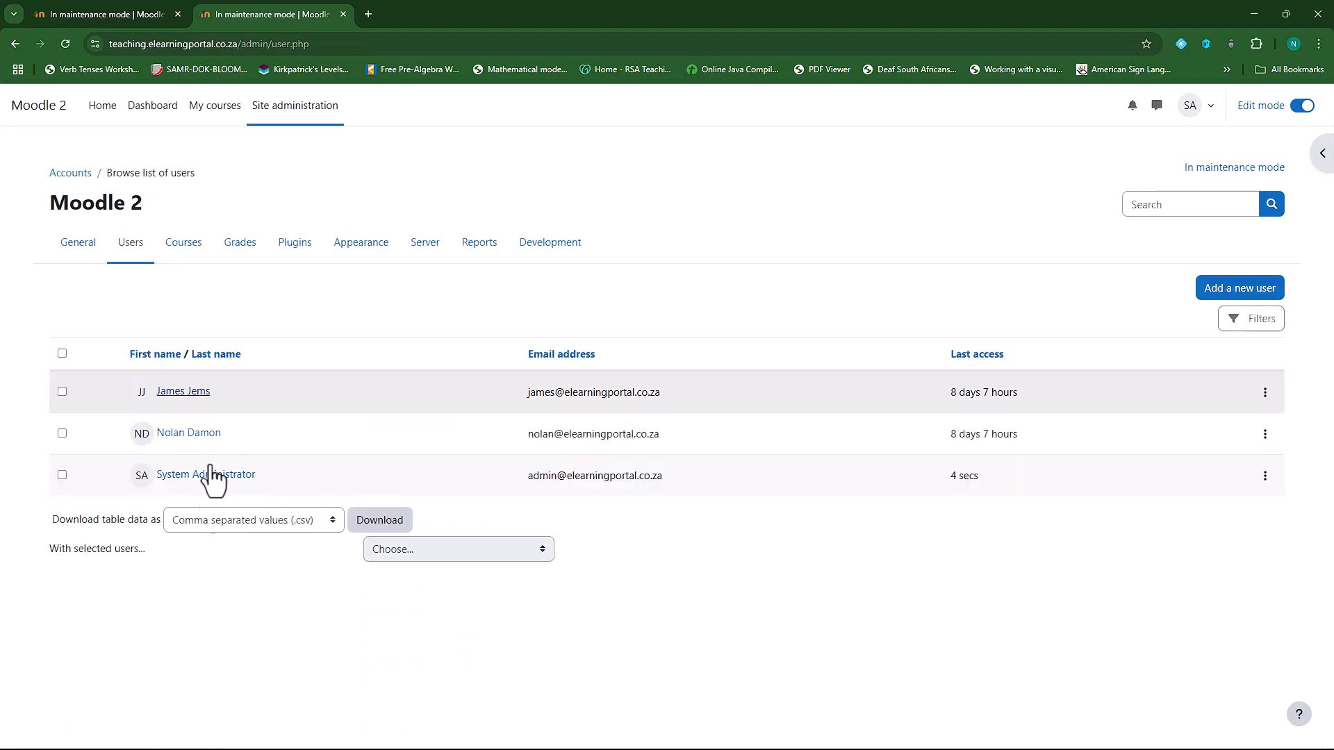
# Step: Start a new Moodle 2 user account and fill in its username, first name, last name and email address
pyautogui.click(1223, 292)
pyautogui.click(593, 338)
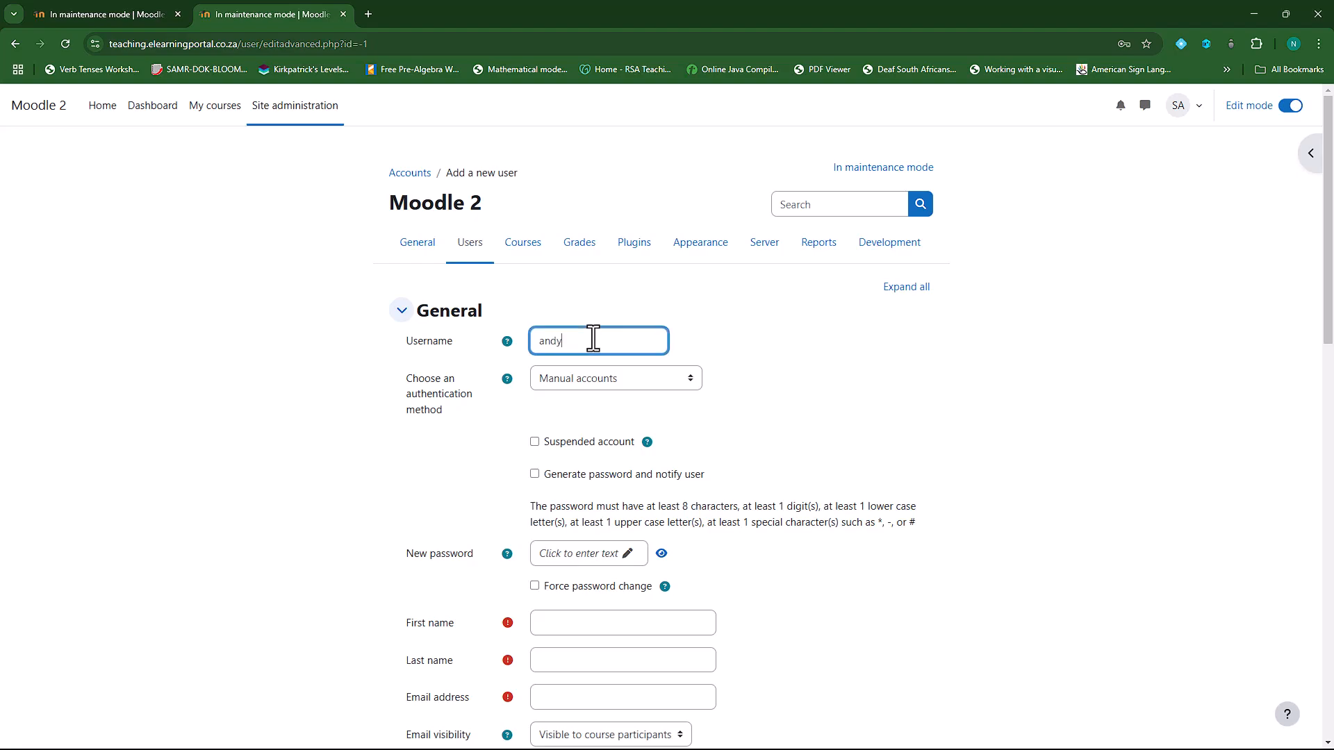
pyautogui.write('andycap')
pyautogui.scroll(-2, 616, 548)
pyautogui.click(582, 490)
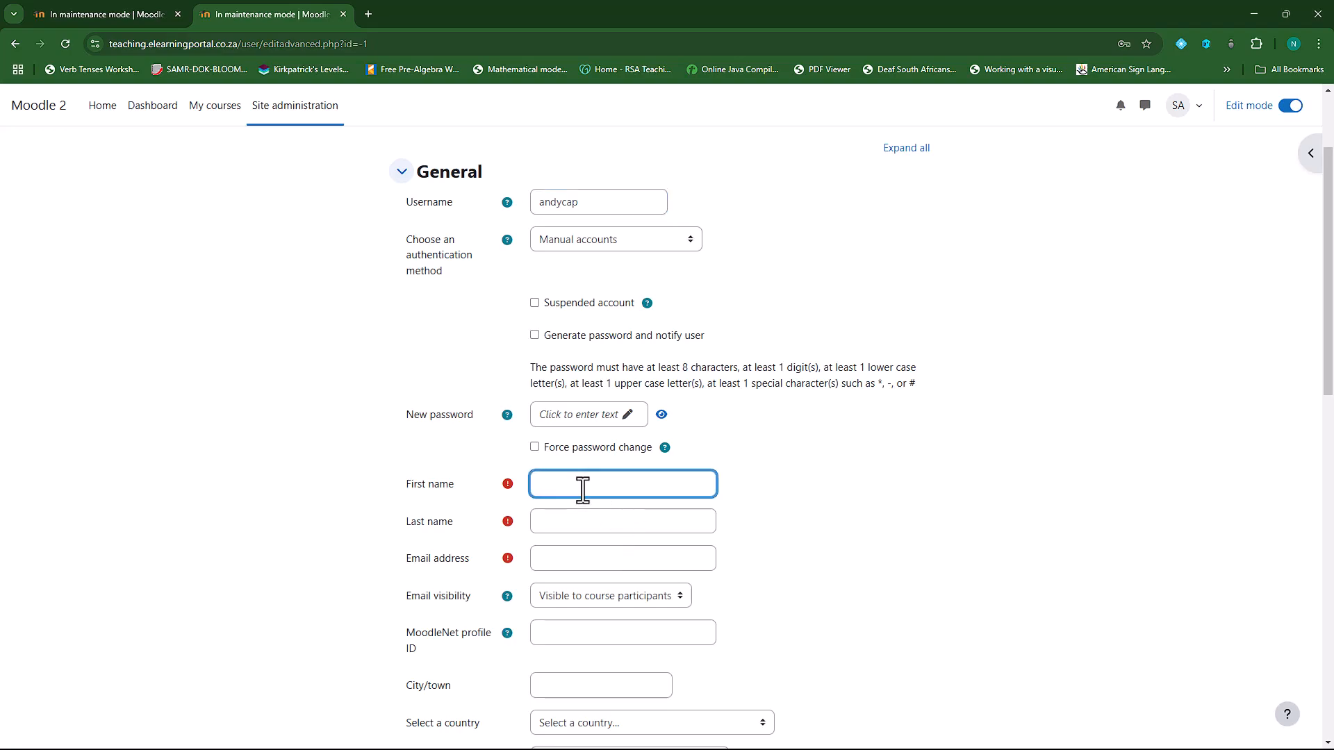
pyautogui.click(592, 529)
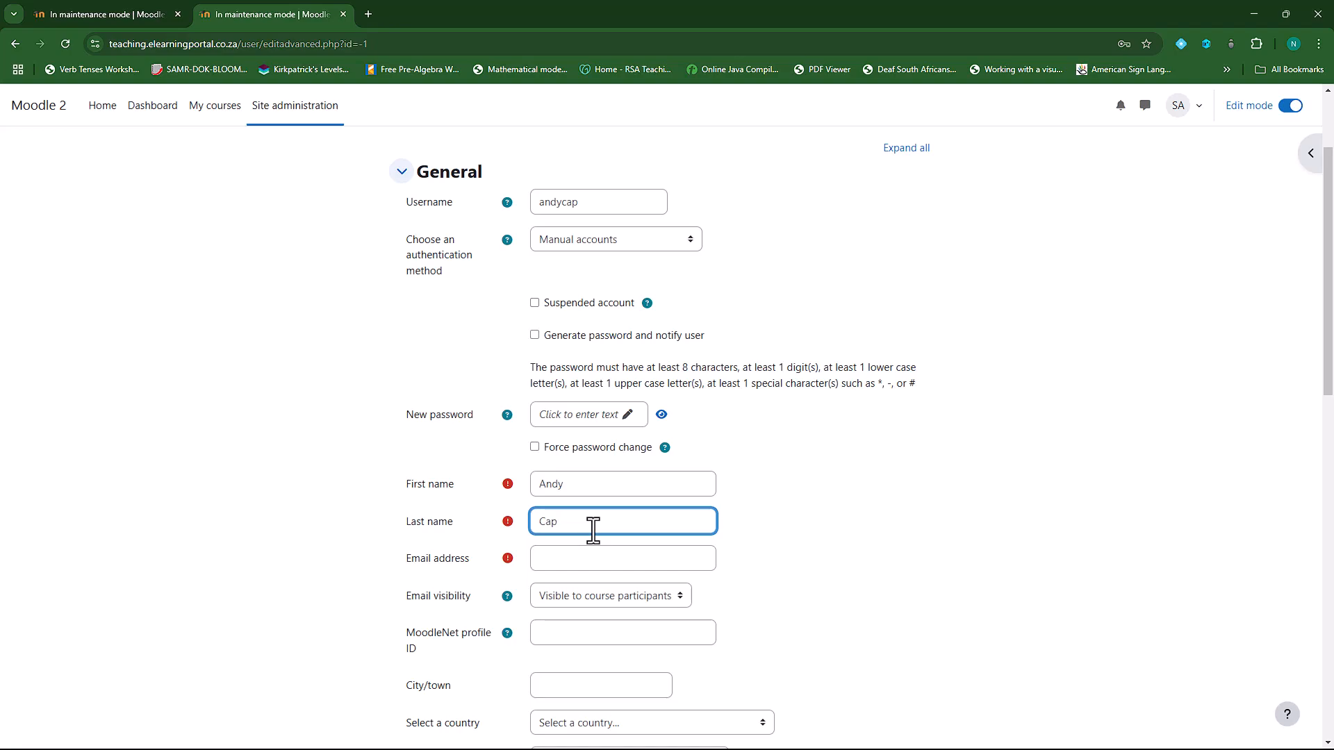
pyautogui.click(585, 560)
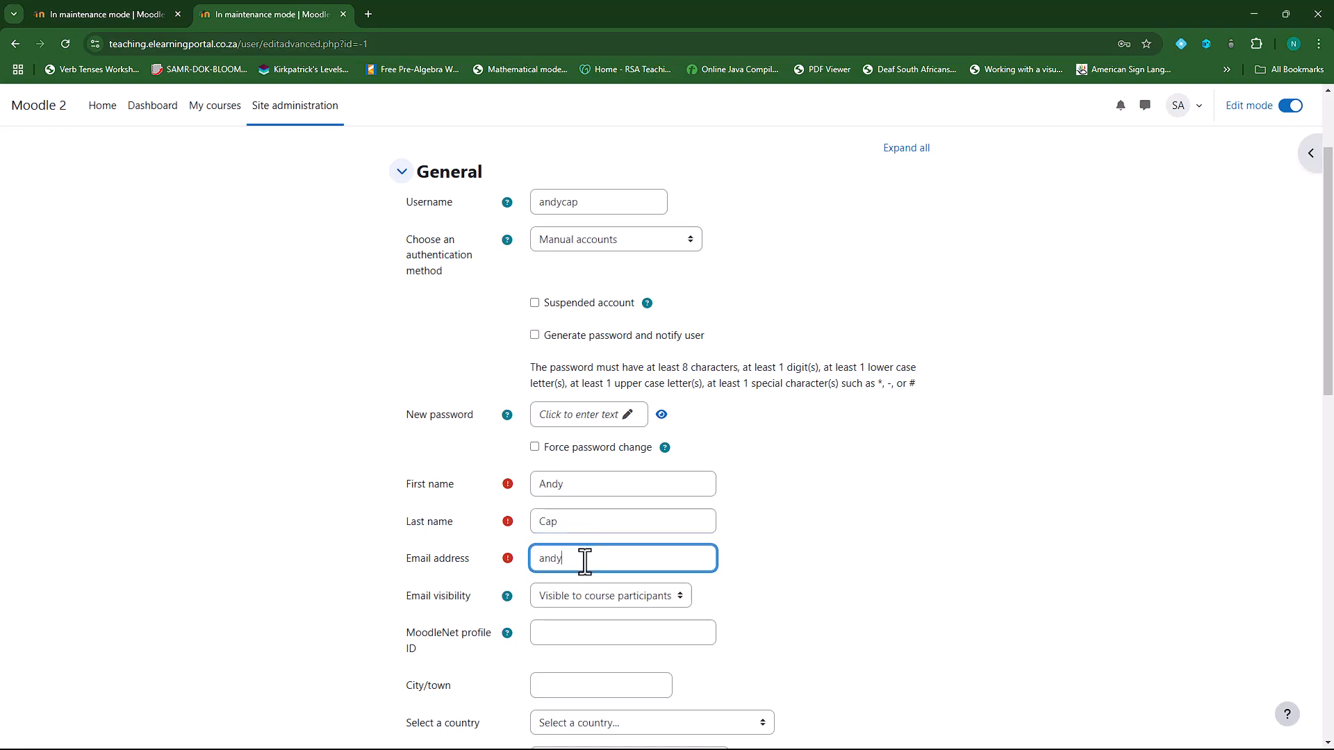
pyautogui.write('andy@noemail.com')
# Step: Enter the new user's password and create the account
pyautogui.click(627, 416)
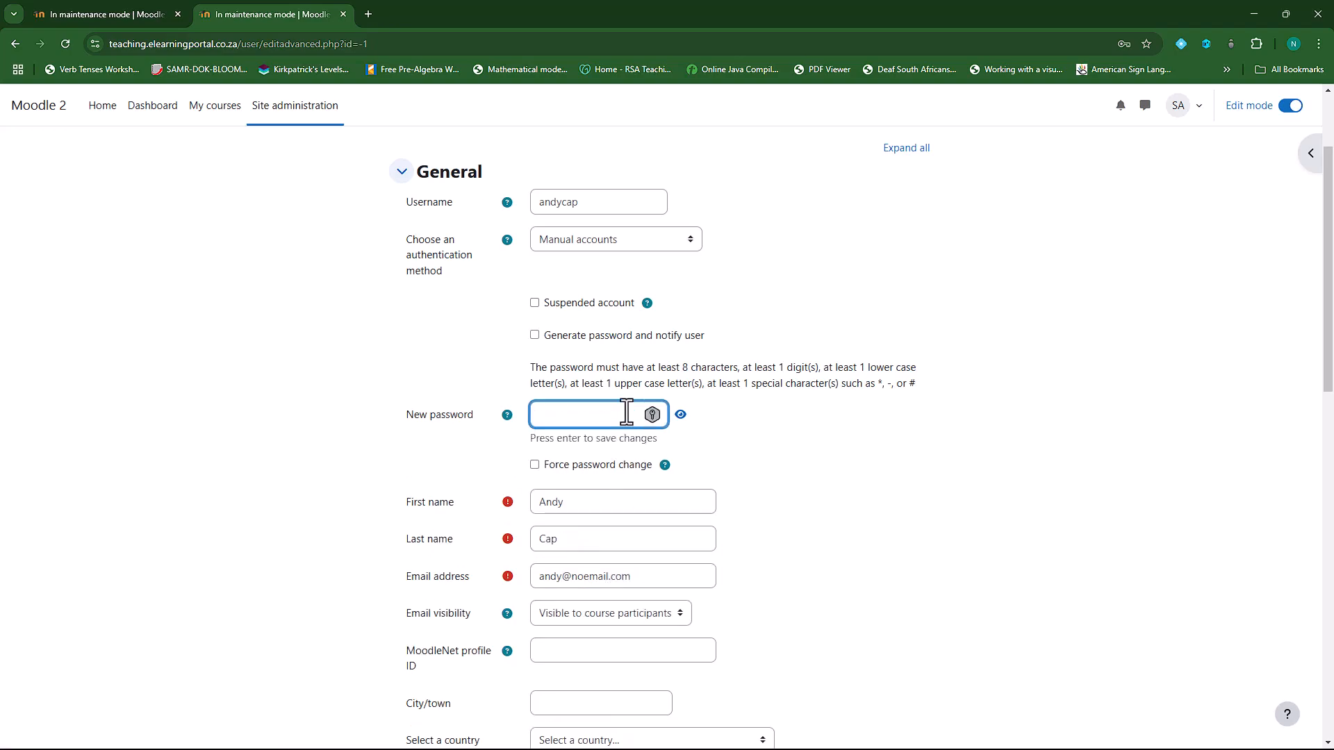
pyautogui.write('••••••')
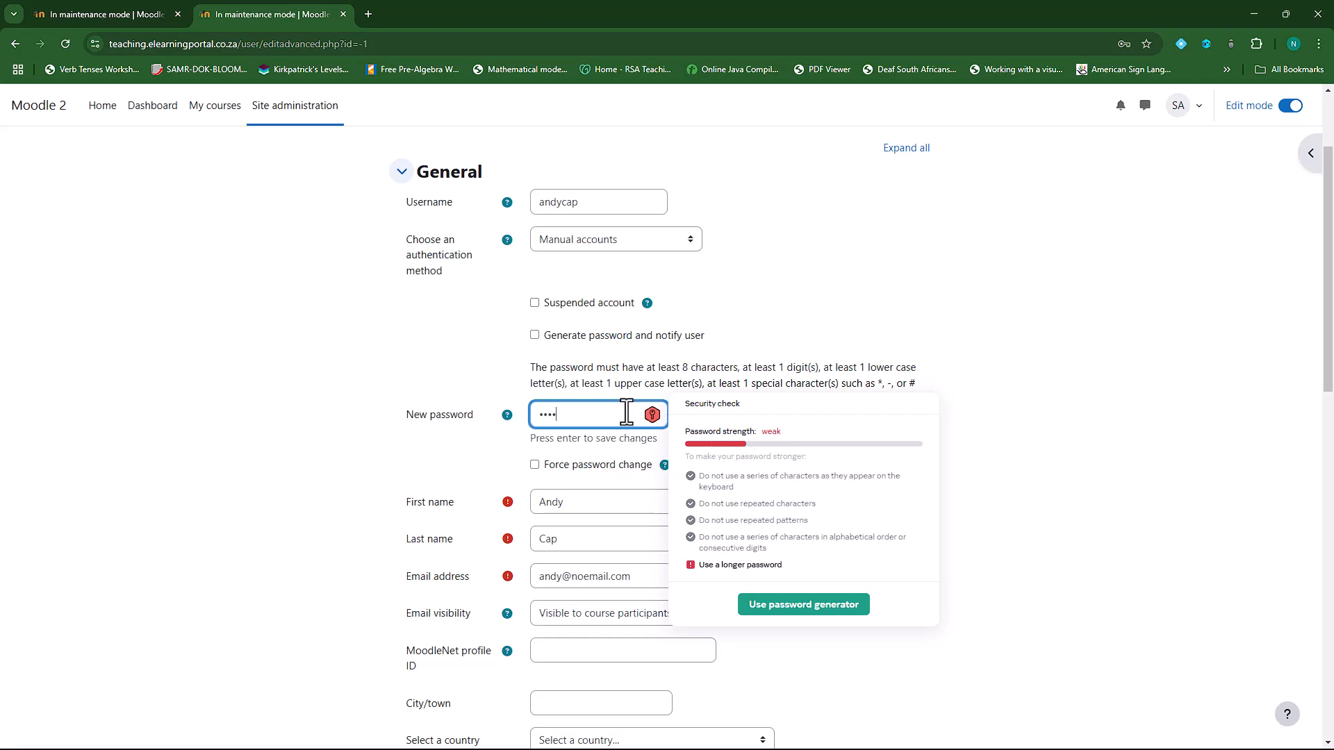
pyautogui.write('••••')
pyautogui.press('Return')
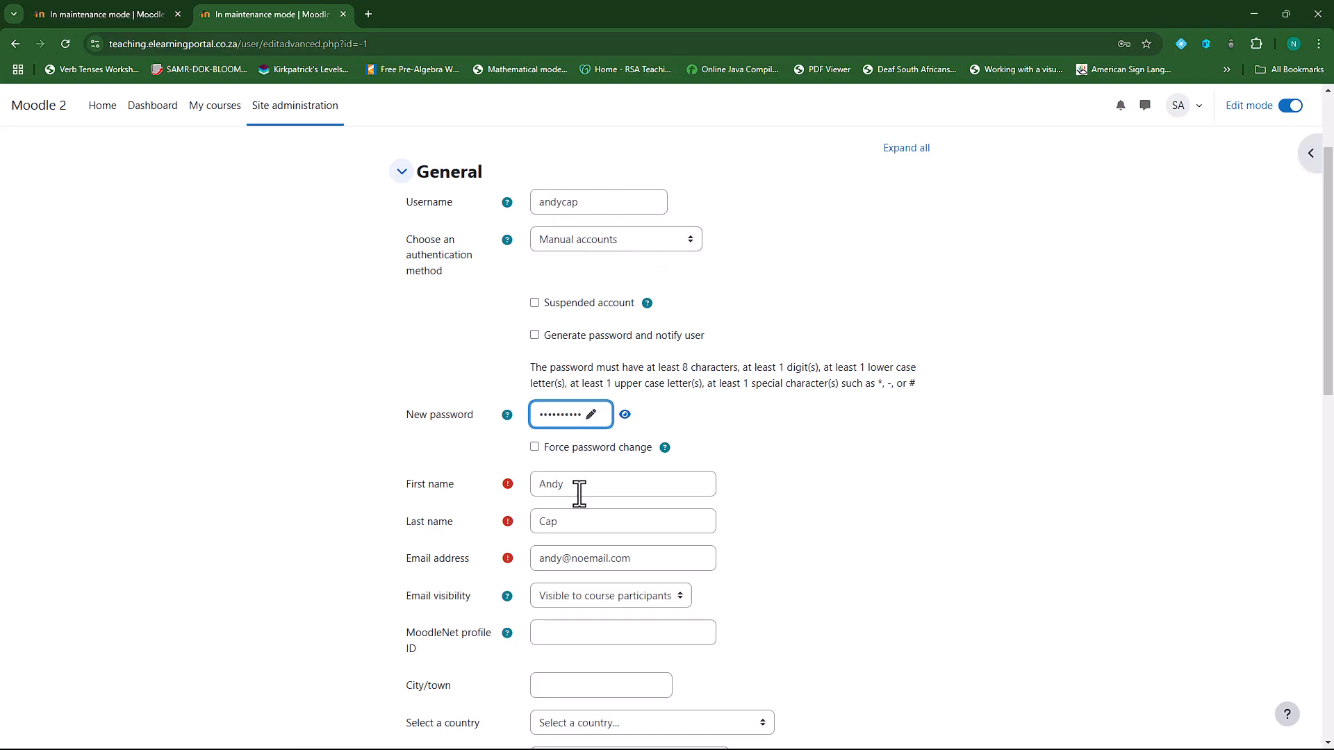
pyautogui.scroll(-12, 1015, 549)
pyautogui.click(573, 665)
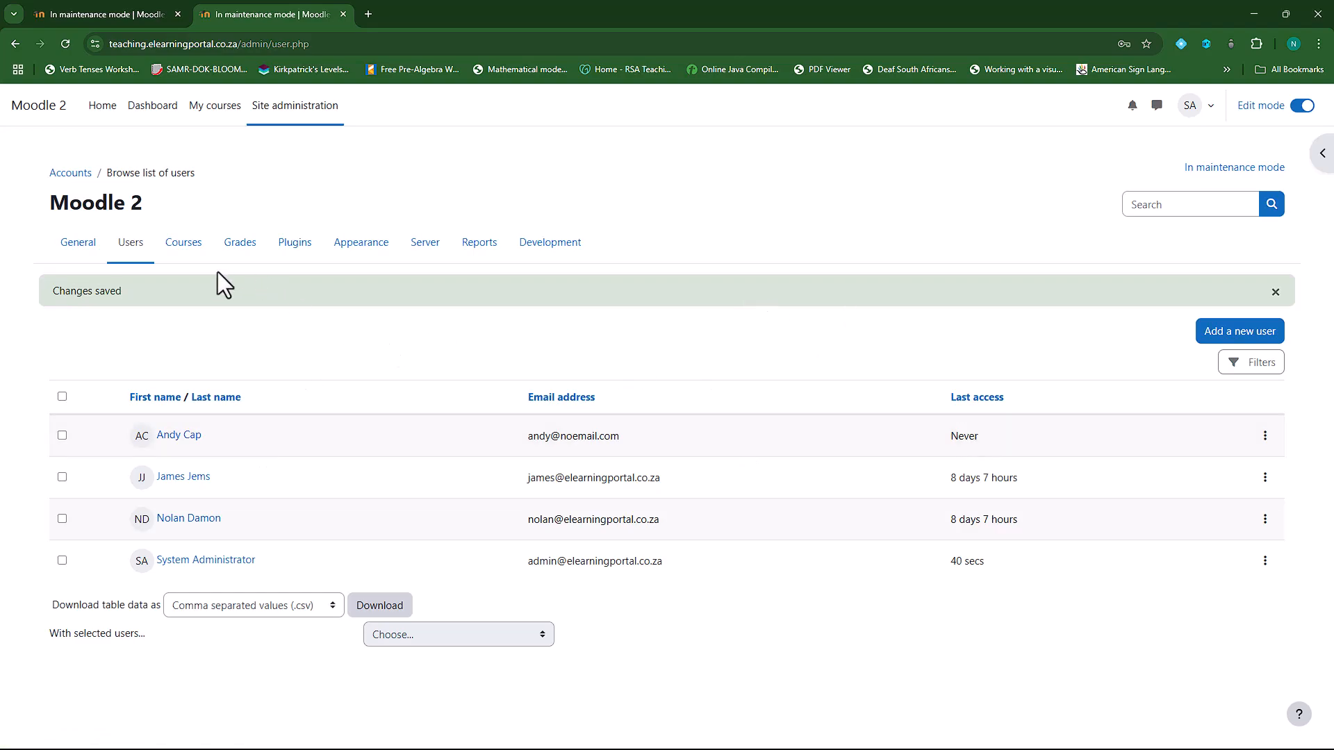
# Step: Open Moodle 2's Test Course from course management and show its participants
pyautogui.click(183, 253)
pyautogui.click(479, 332)
pyautogui.click(806, 453)
pyautogui.scroll(-4, 607, 536)
pyautogui.click(528, 456)
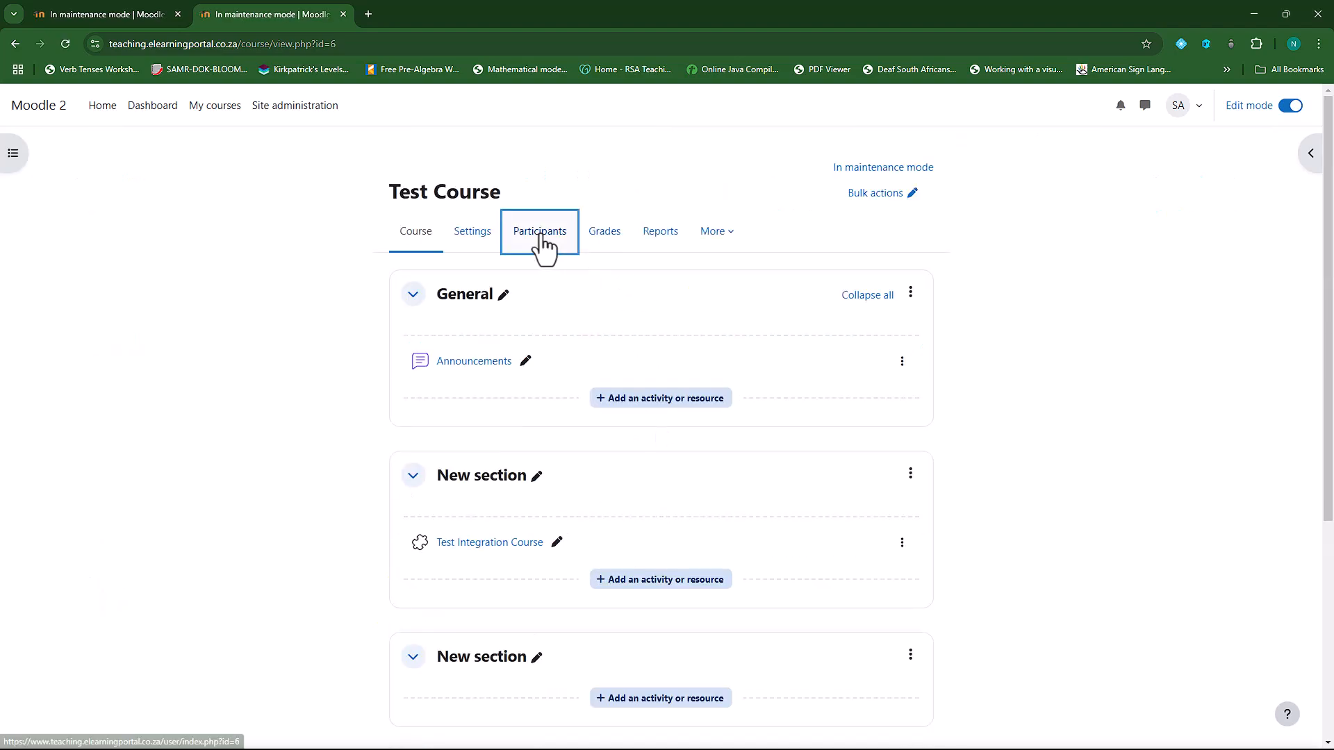
pyautogui.click(540, 232)
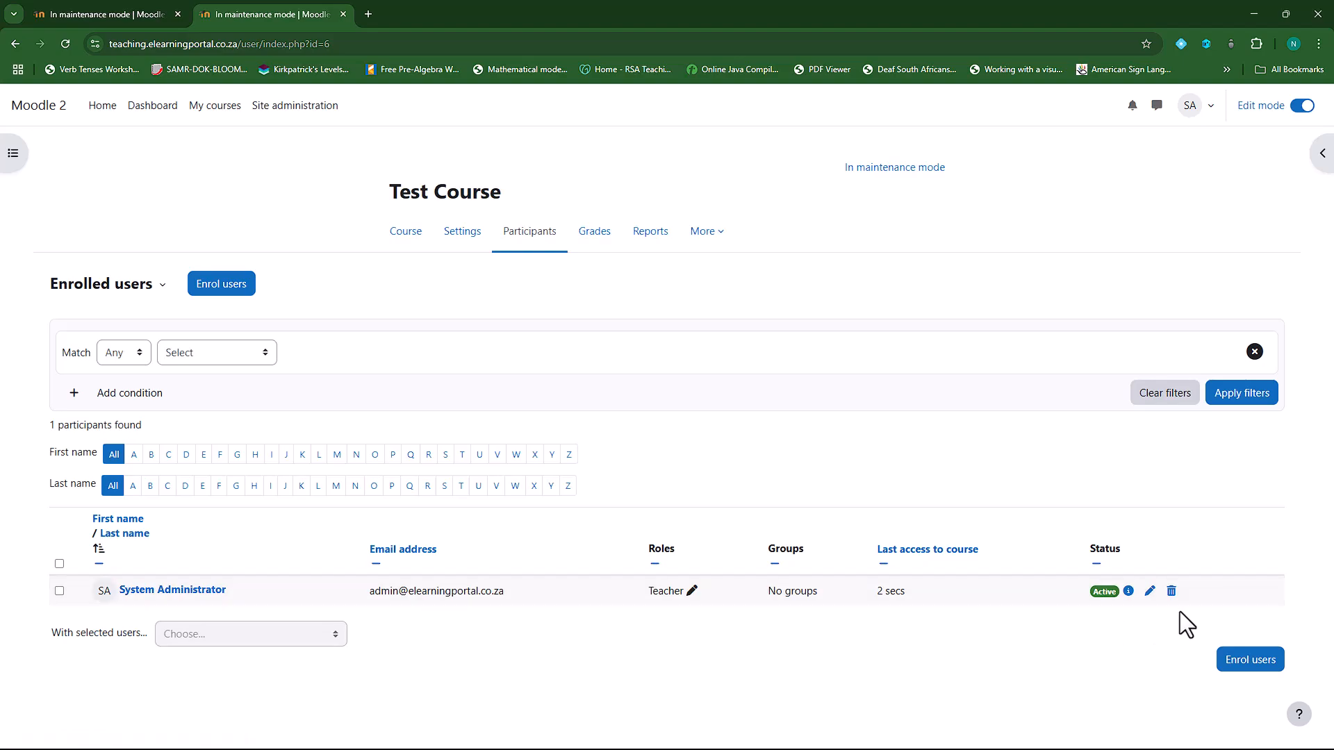
# Step: Enrol the newly created user in Test Course with the Student role
pyautogui.click(248, 289)
pyautogui.click(597, 224)
pyautogui.write('andy')
pyautogui.click(606, 256)
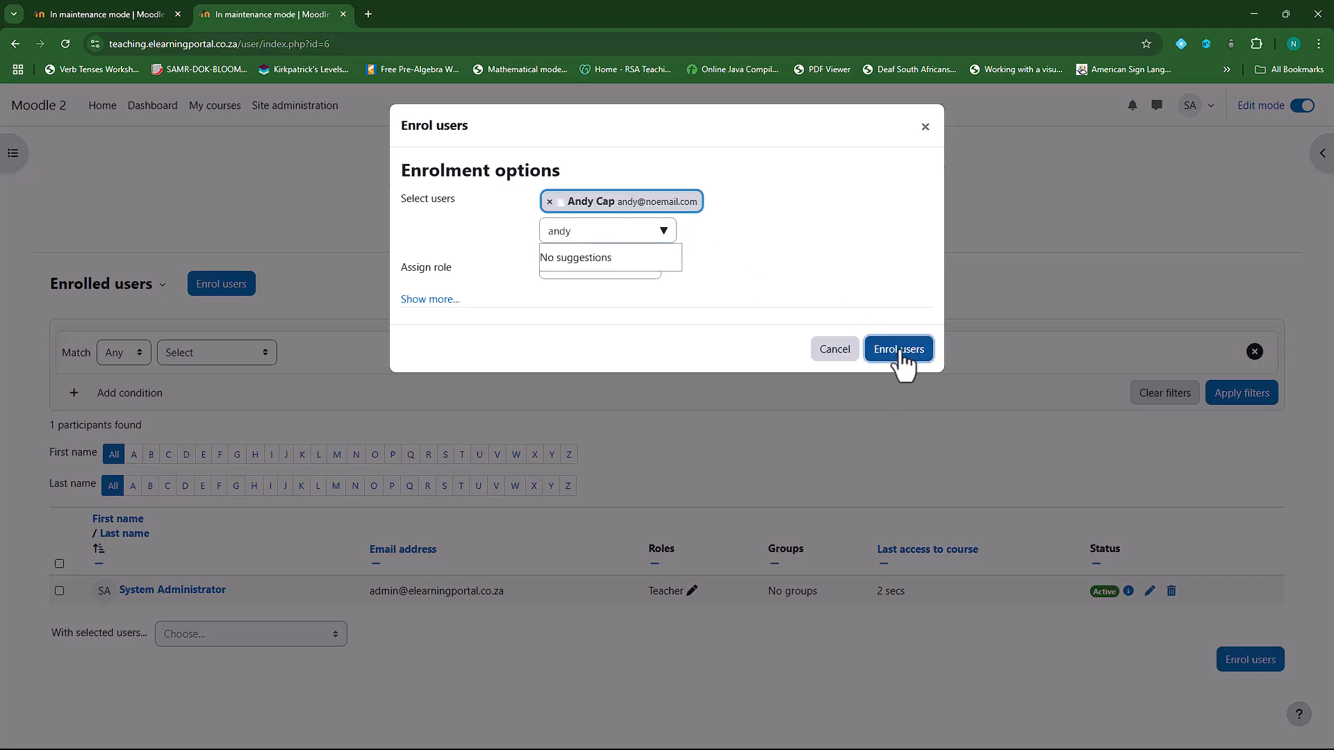
pyautogui.click(899, 350)
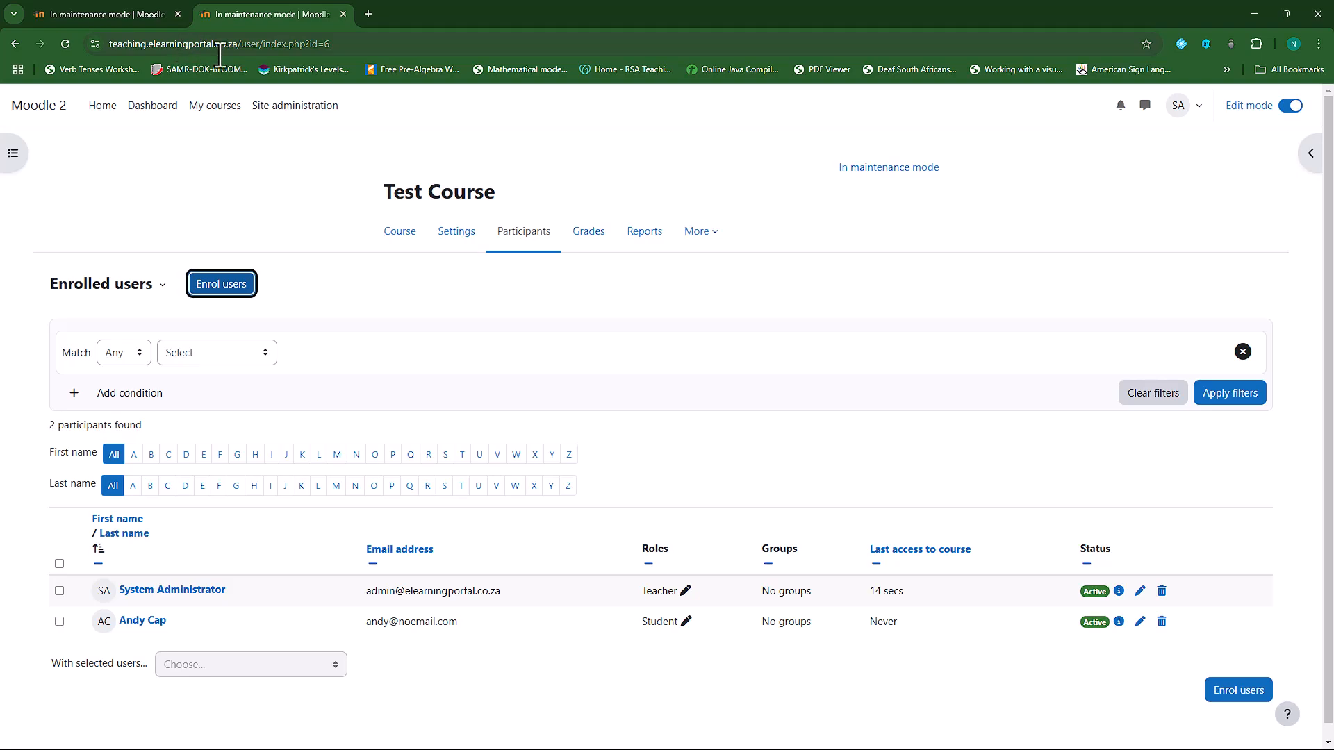
# Step: Open an Incognito browser window and load the Moodle 2 site at teaching.elearningportal.co.za
pyautogui.click(1318, 44)
pyautogui.click(1219, 152)
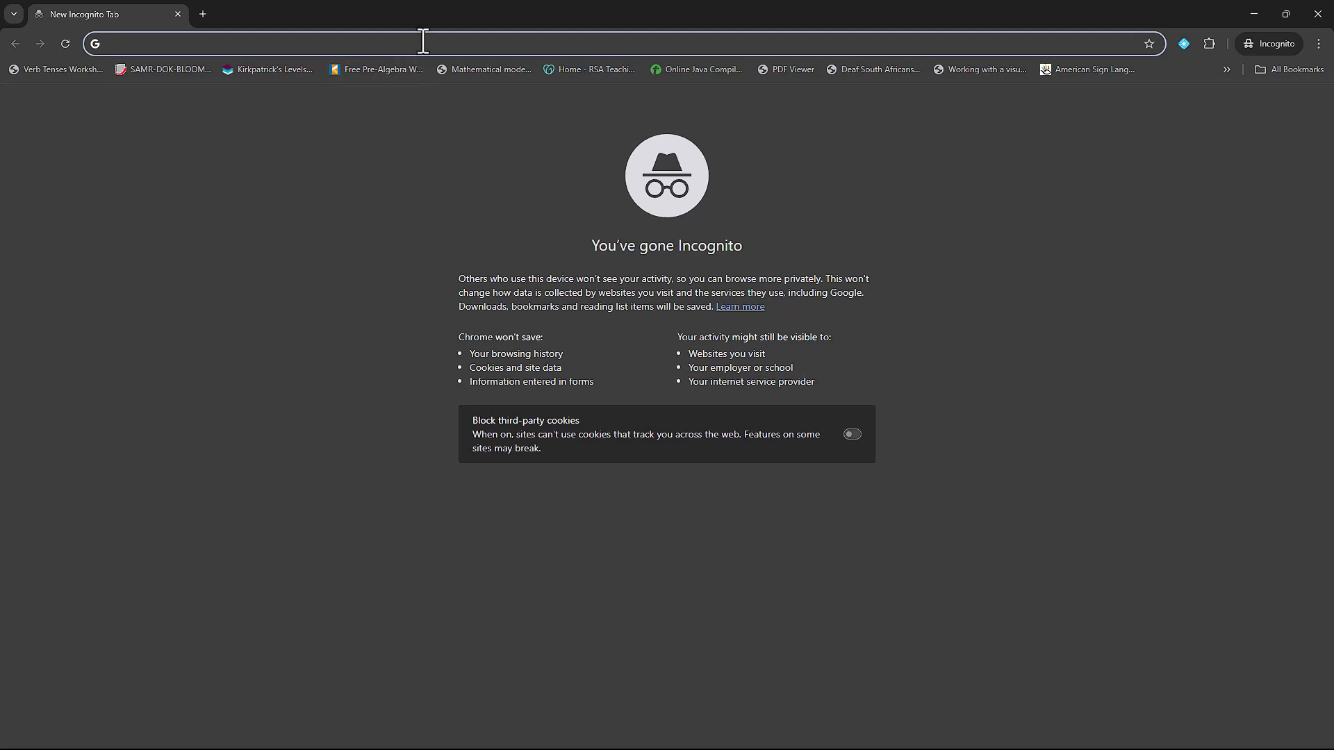
pyautogui.write('teac')
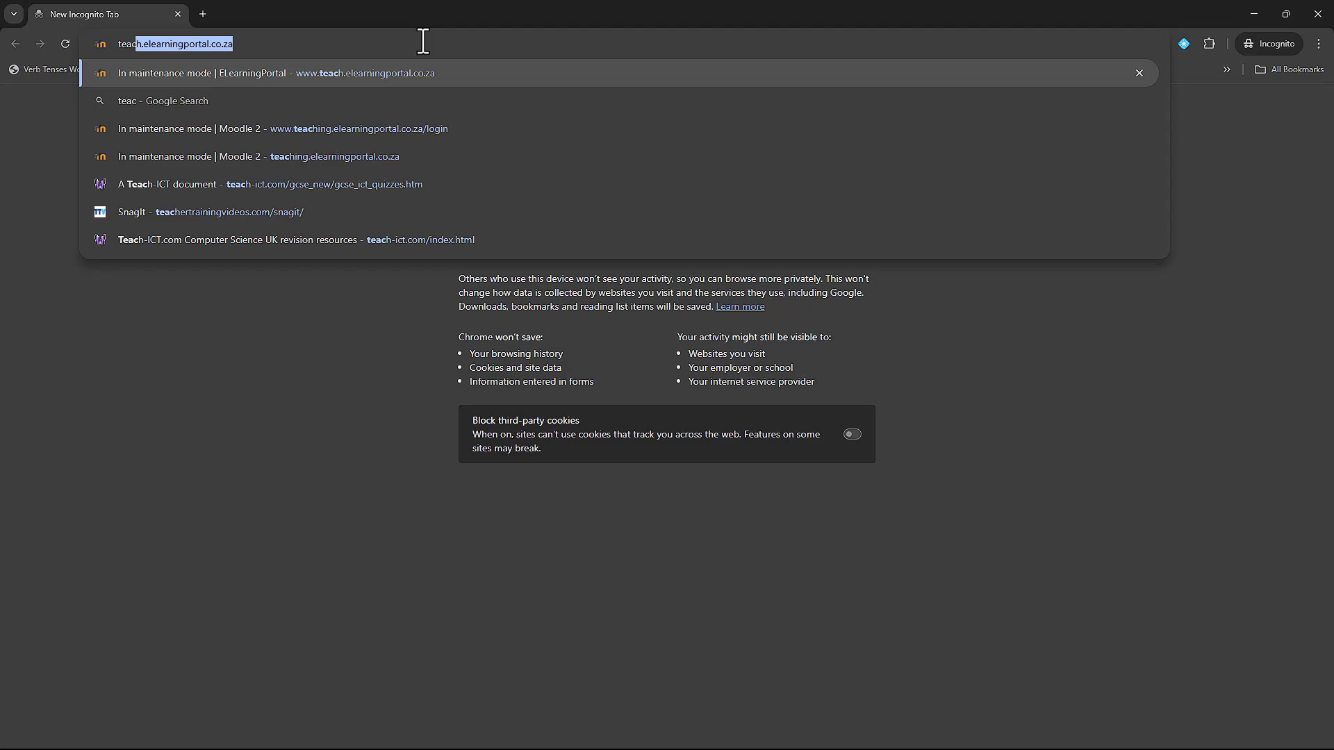
pyautogui.write('hin')
pyautogui.press('Return')
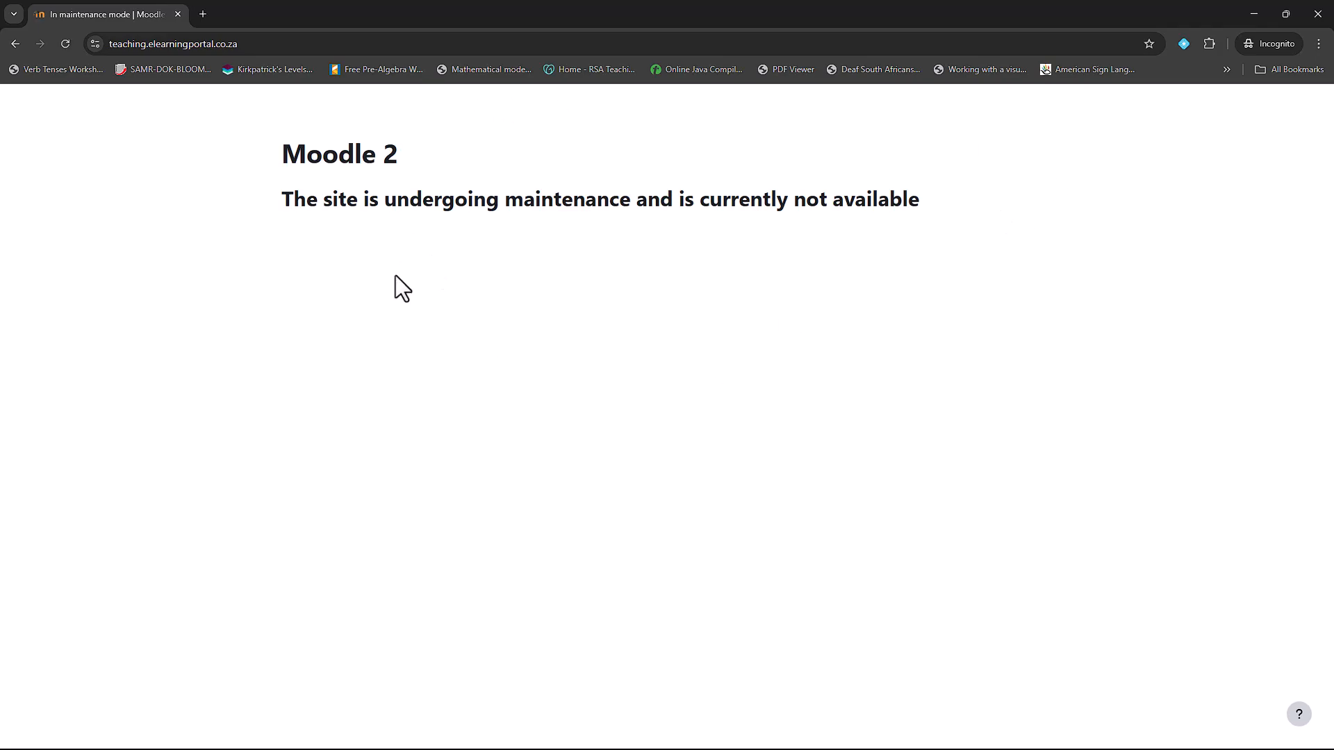
# Step: Return to Moodle Main's administration in the regular browser window, set Maintenance mode to Disable and save the change
pyautogui.click(1249, 9)
pyautogui.click(133, 14)
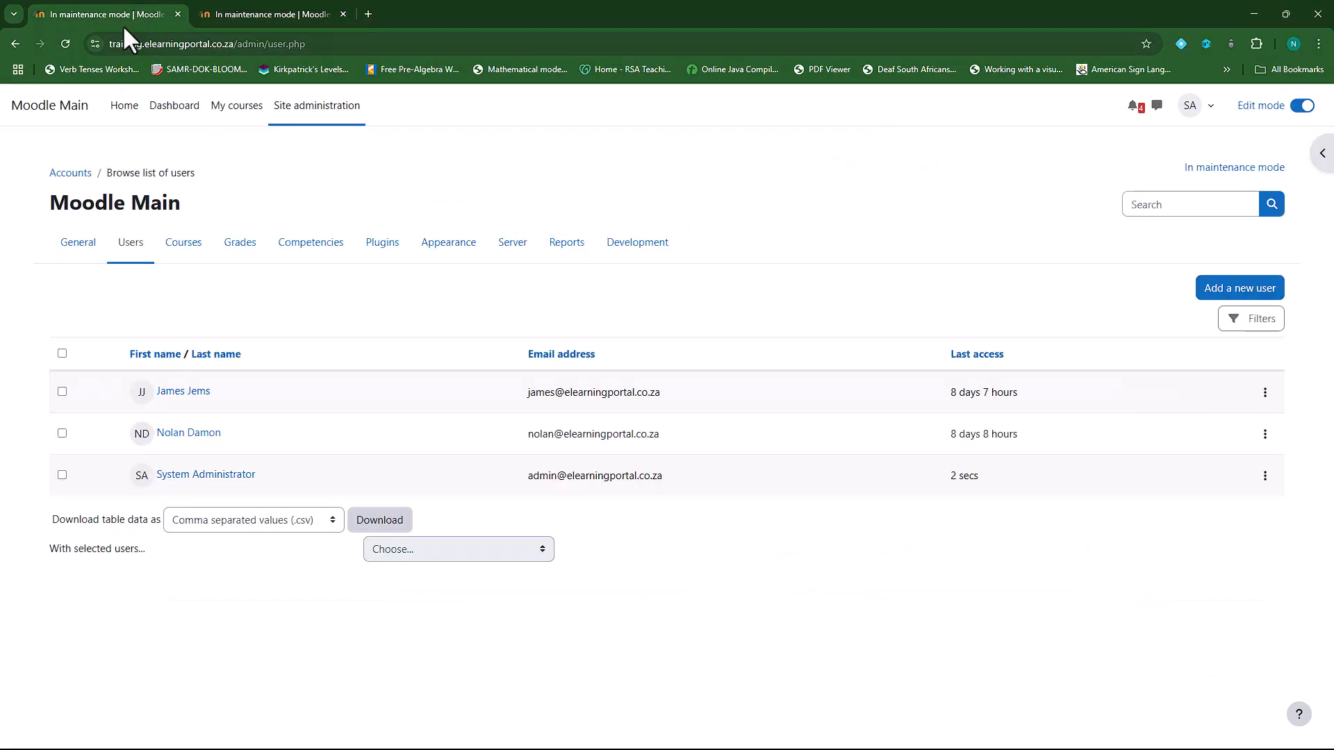
pyautogui.click(513, 252)
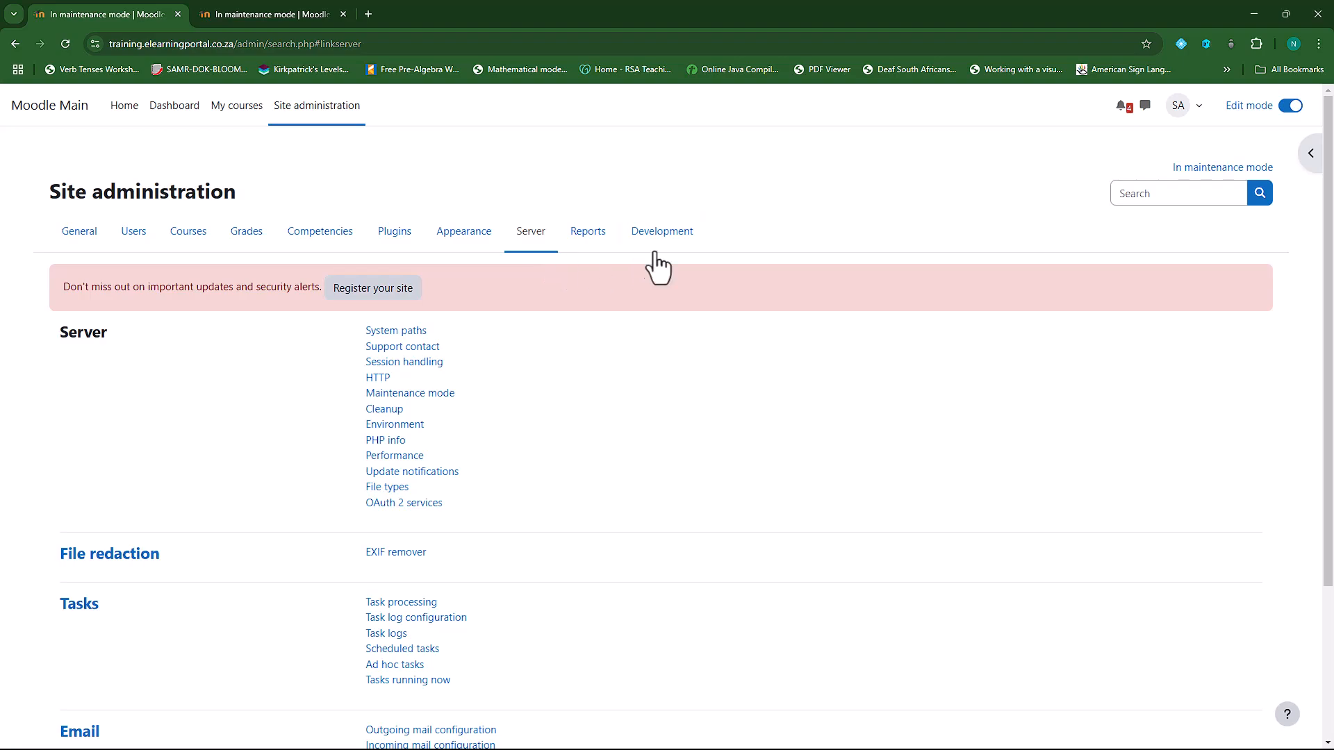
pyautogui.click(425, 394)
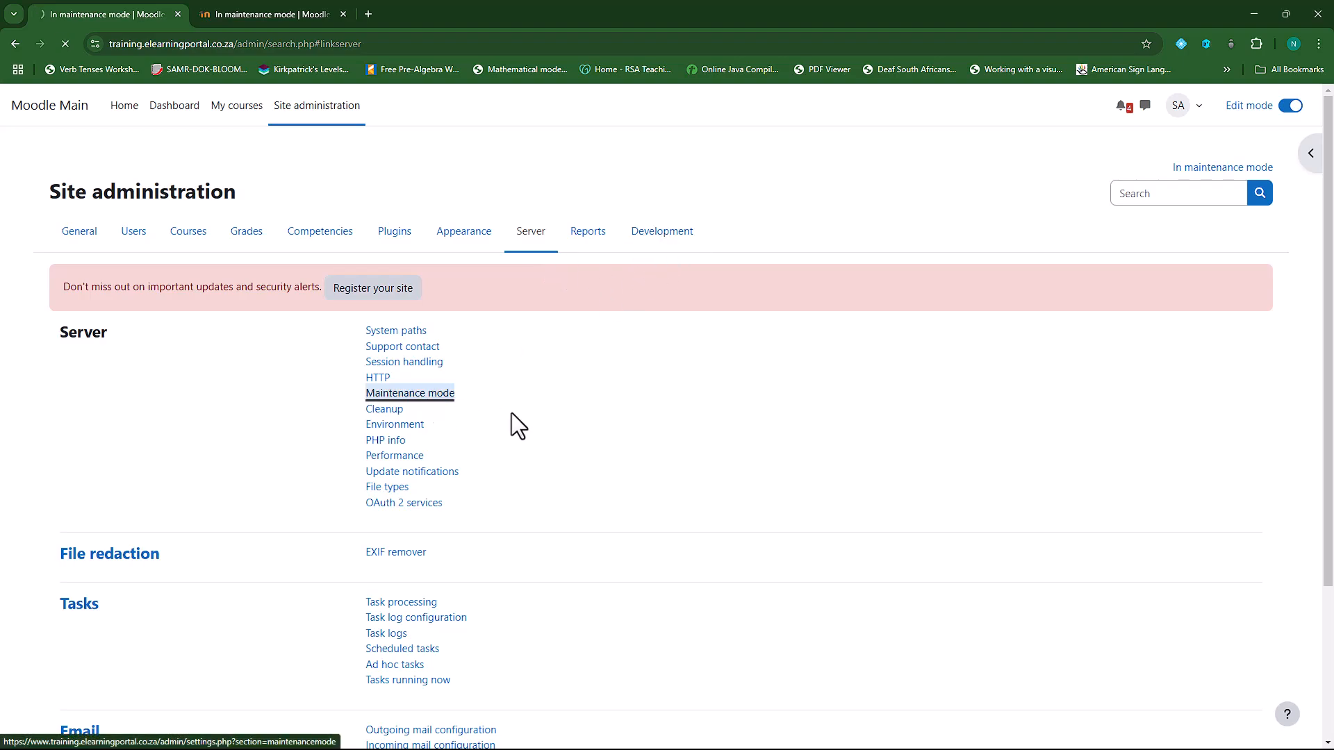
pyautogui.click(410, 314)
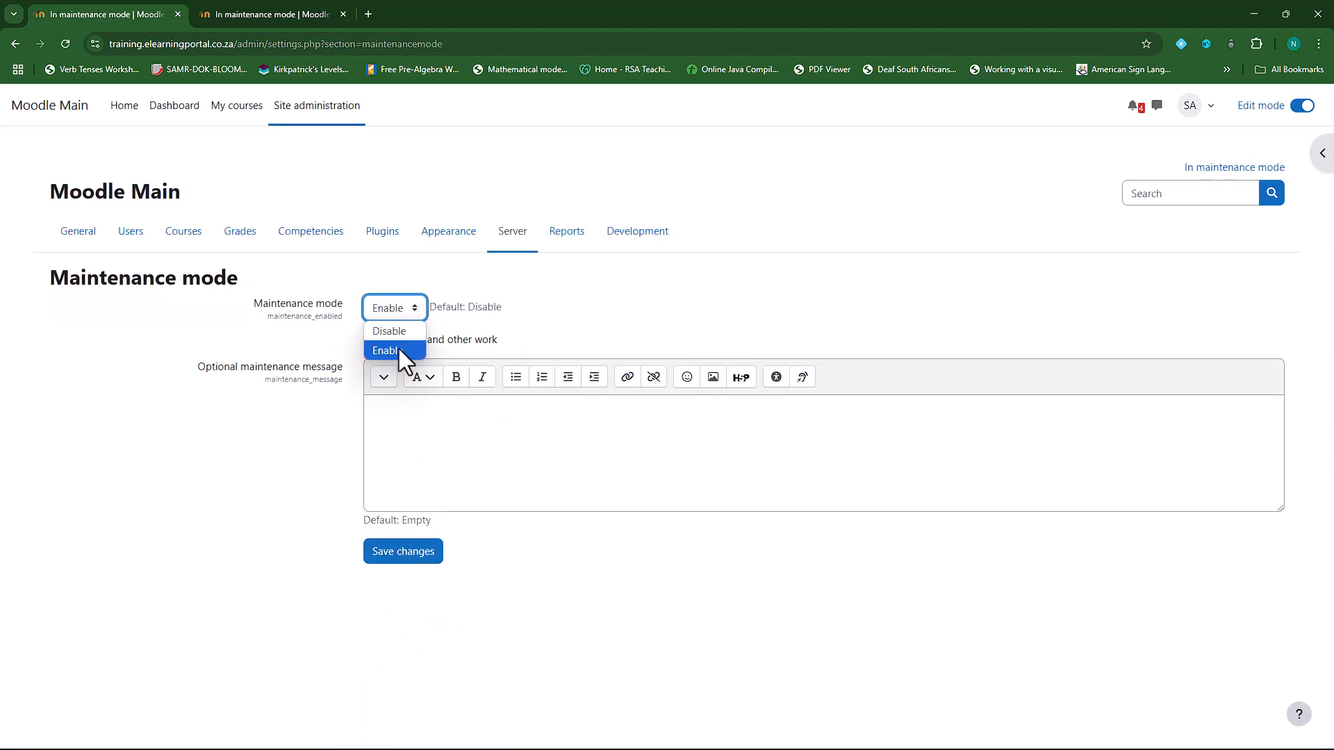
pyautogui.click(399, 349)
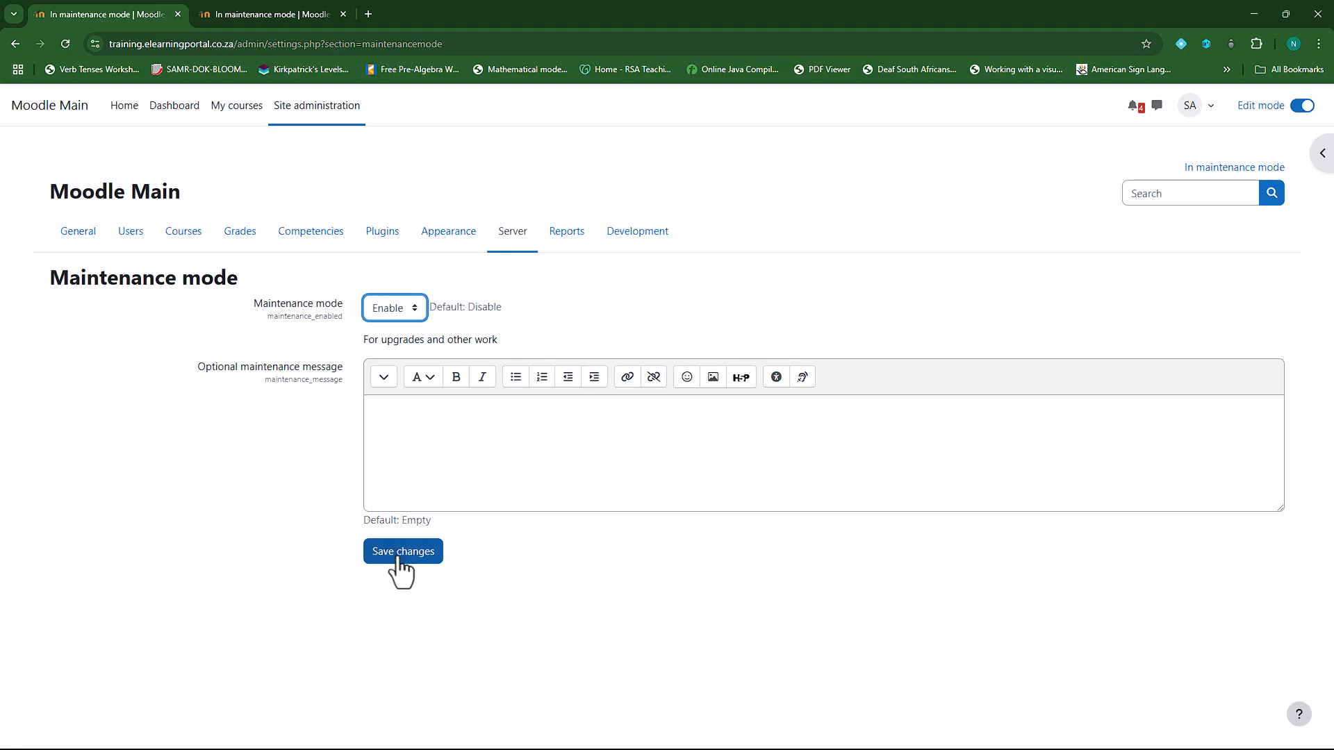
pyautogui.click(412, 307)
pyautogui.click(398, 326)
pyautogui.click(438, 549)
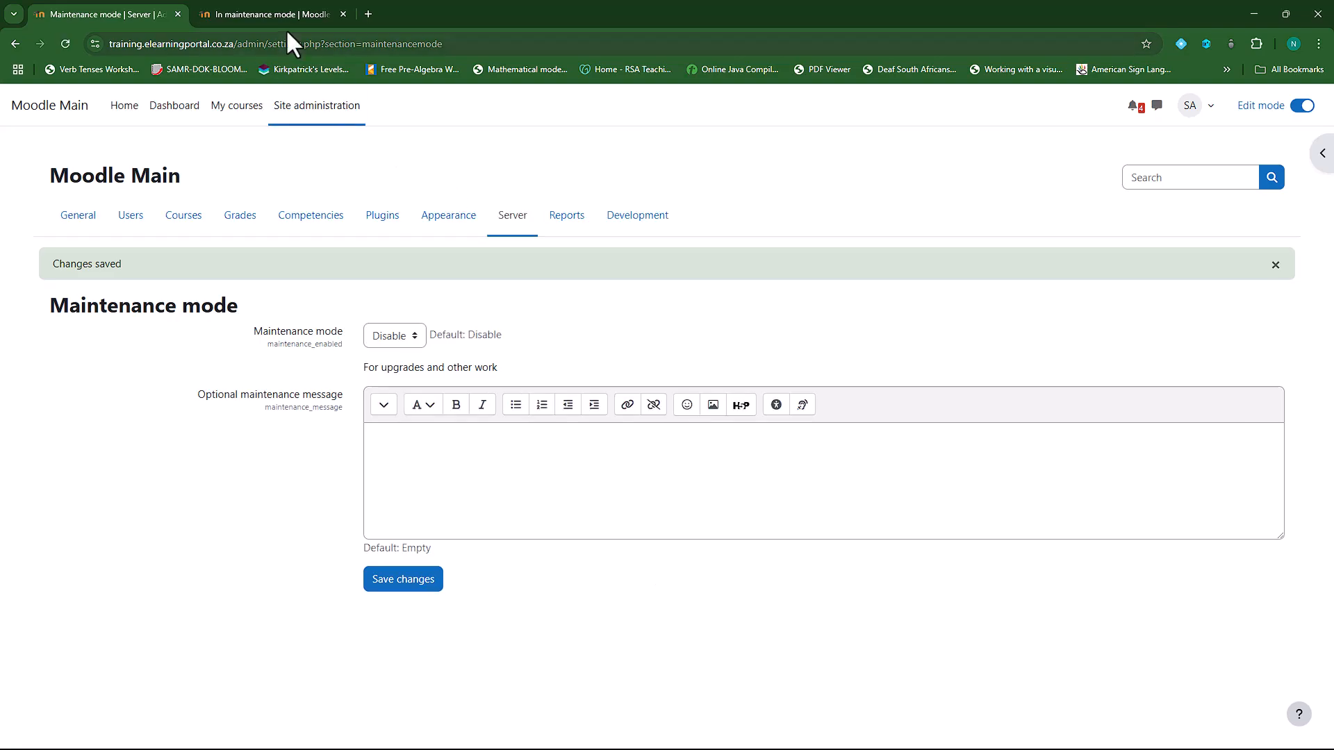
# Step: Set Maintenance mode to Disable in Moodle 2's server settings and save the change
pyautogui.click(282, 13)
pyautogui.click(322, 110)
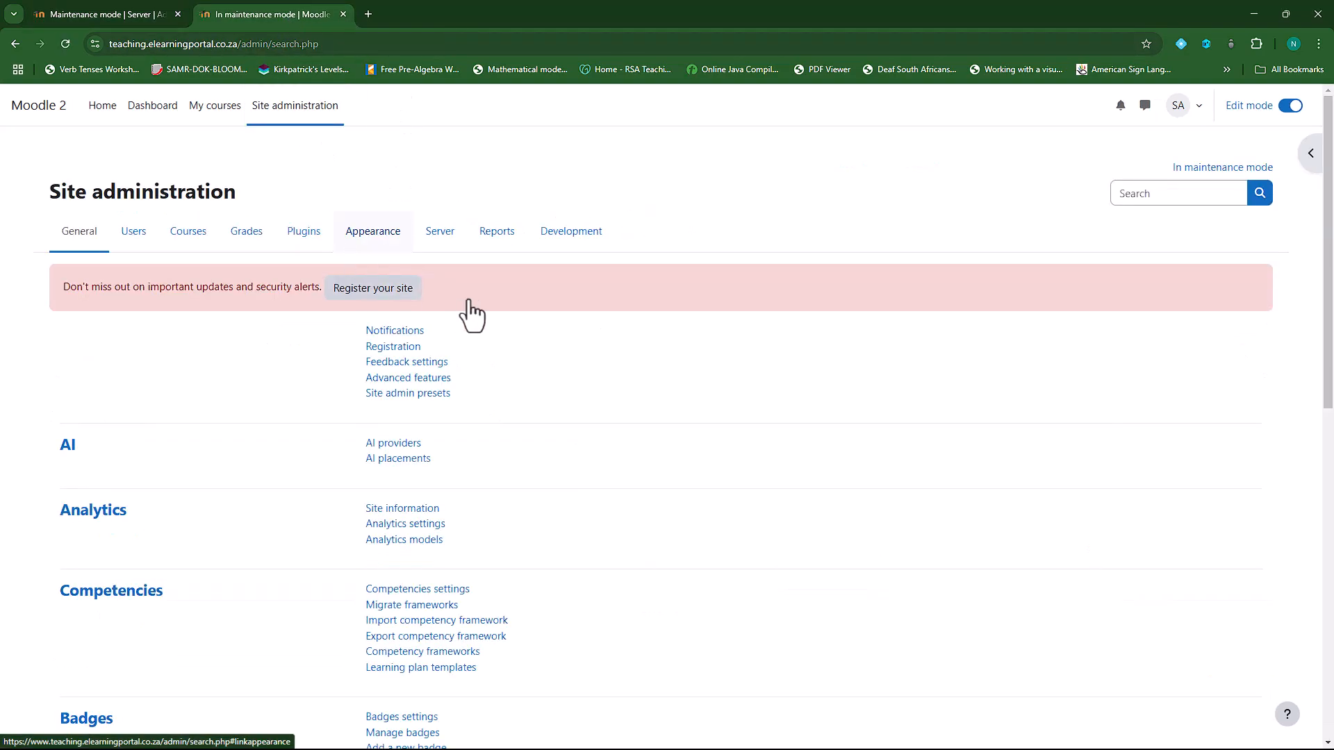
pyautogui.click(441, 236)
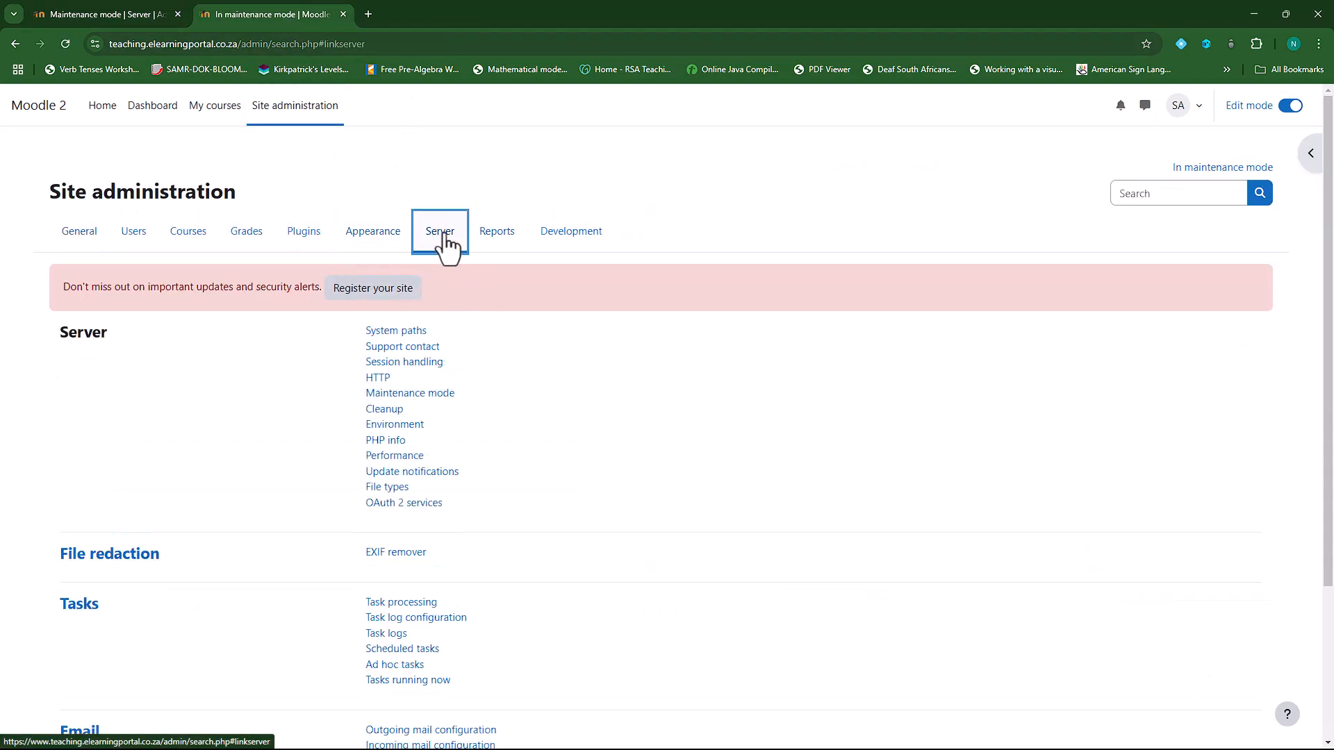
pyautogui.click(411, 394)
pyautogui.click(413, 307)
pyautogui.click(407, 327)
pyautogui.click(419, 538)
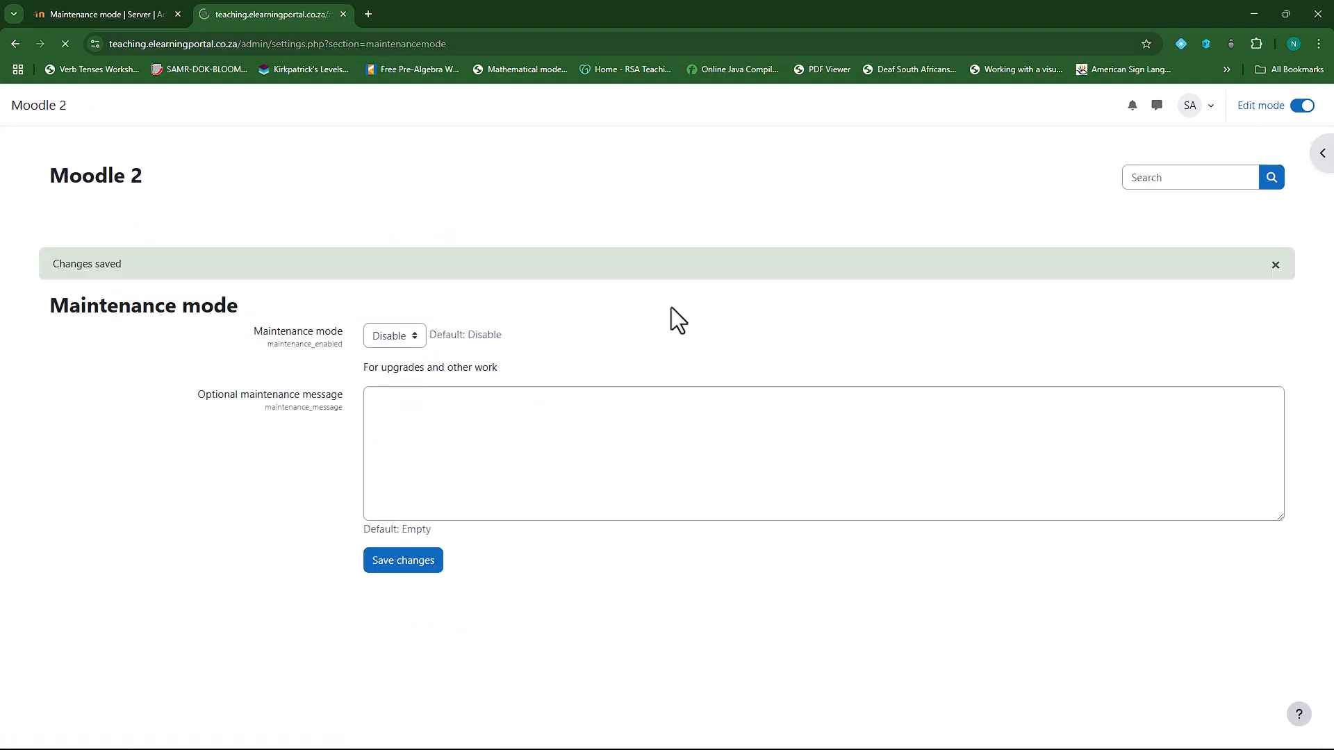
# Step: Switch back to the Incognito window, reload Moodle 2 and log in with the new user's username and password
pyautogui.click(1253, 14)
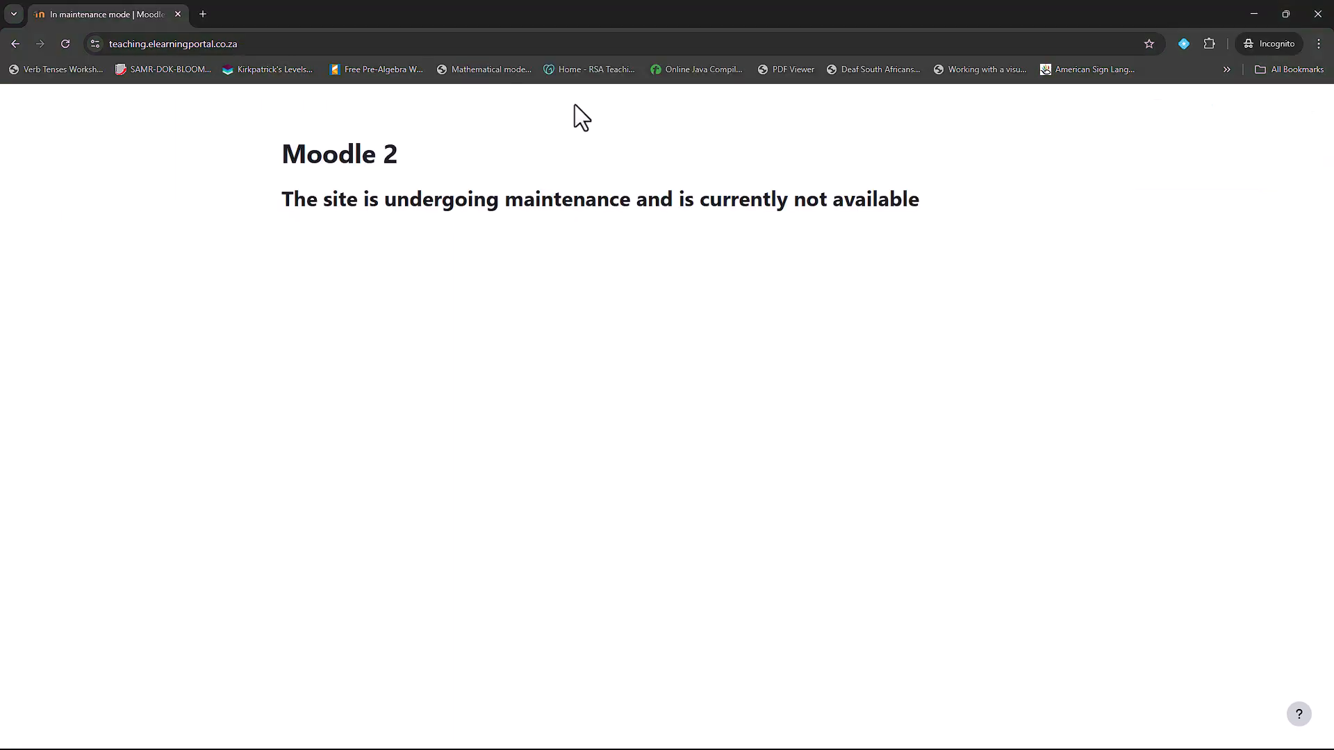
pyautogui.press('F5')
pyautogui.click(1307, 105)
pyautogui.click(619, 207)
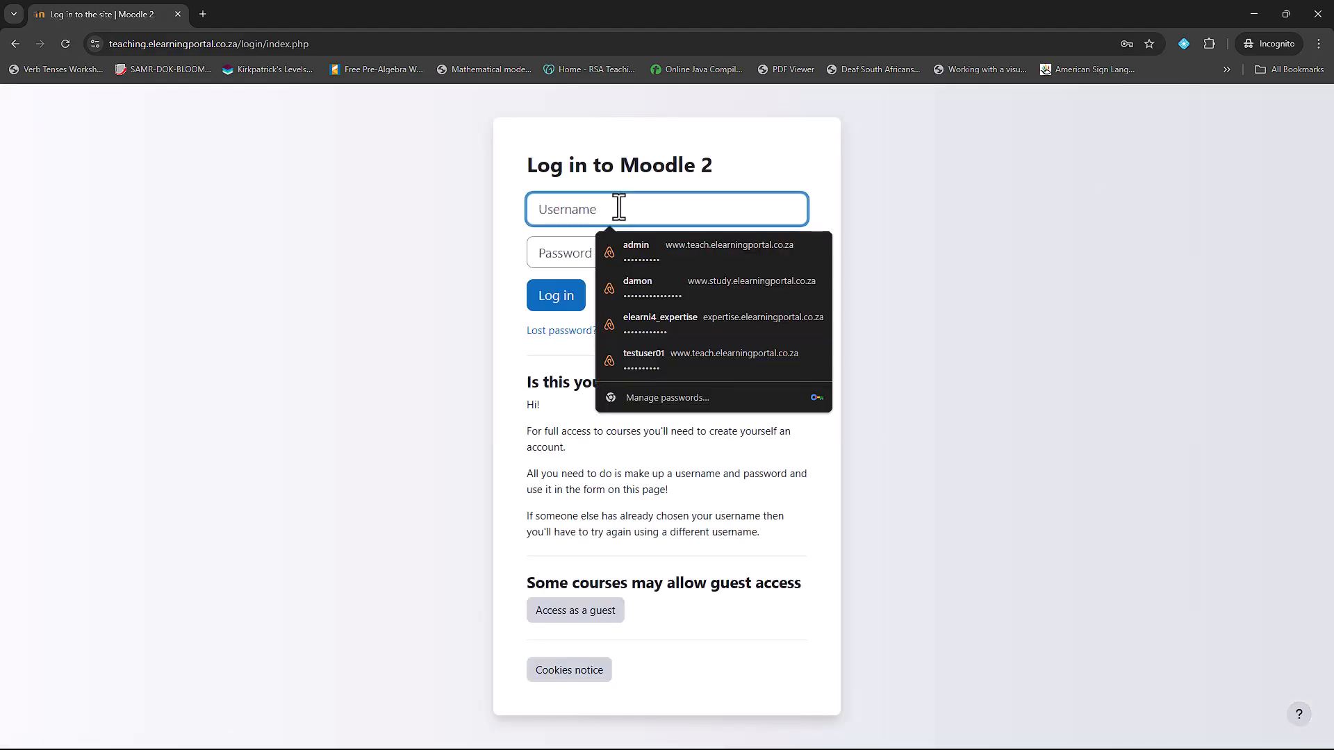
pyautogui.write('andycap')
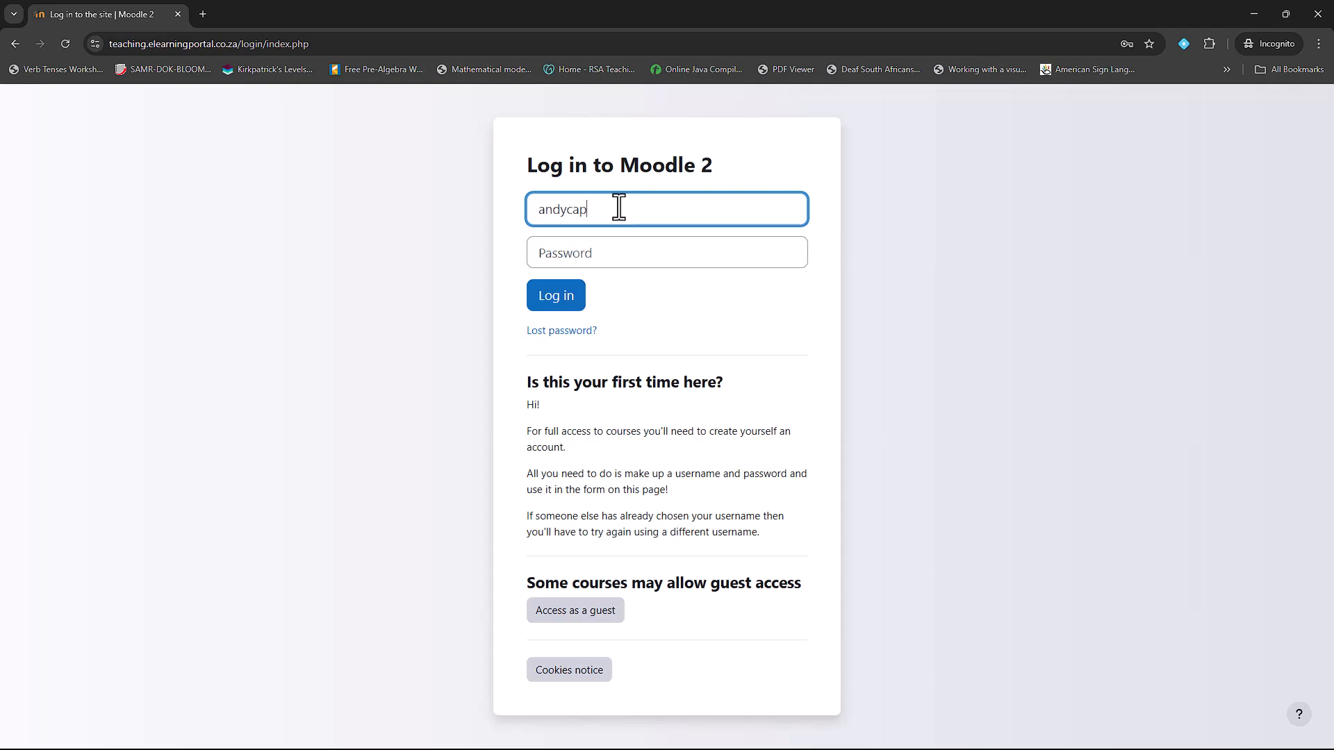
pyautogui.click(641, 263)
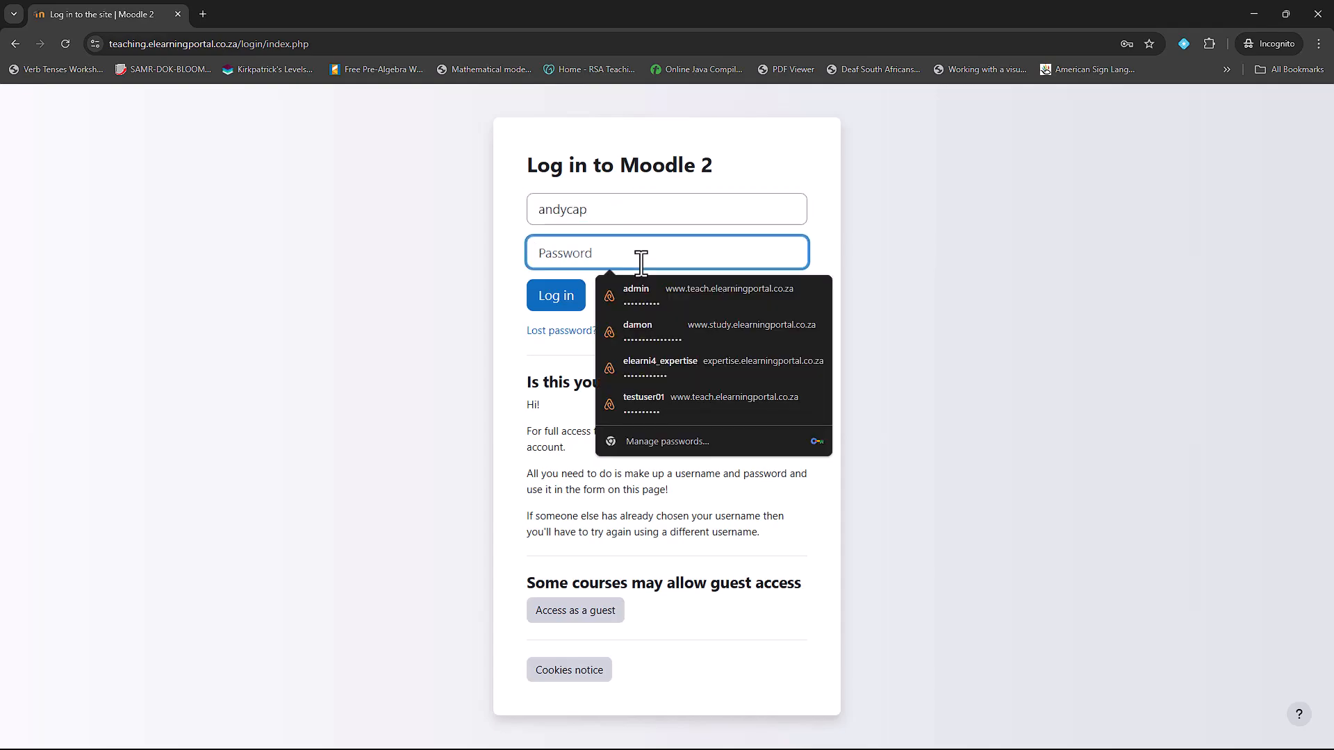
pyautogui.write('•')
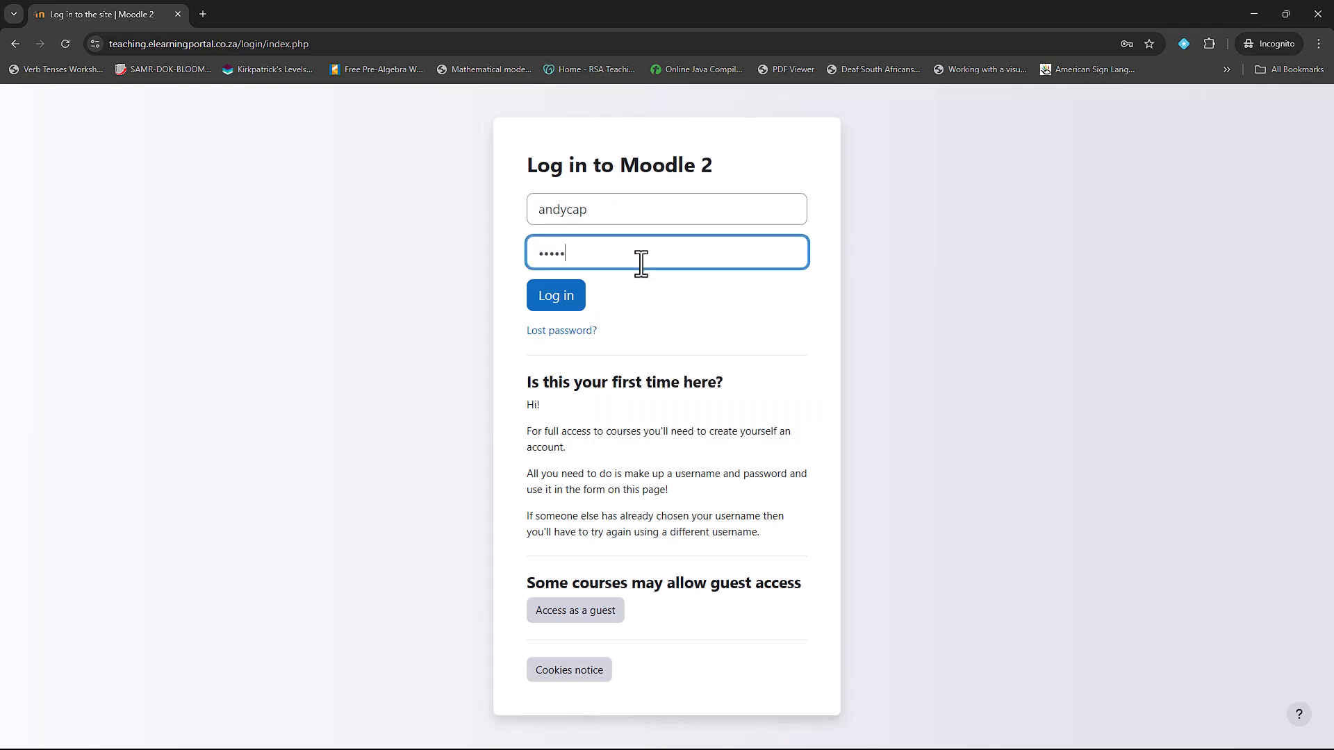
pyautogui.click(553, 306)
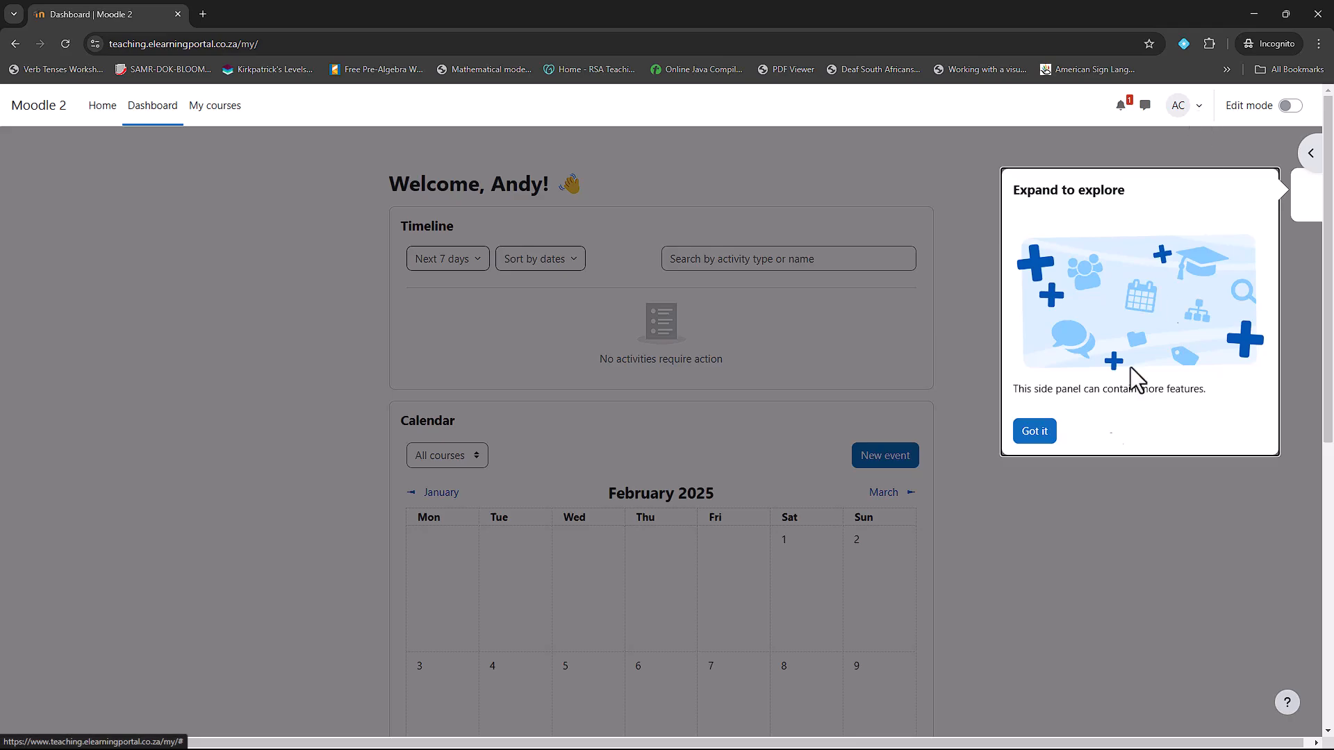
# Step: Dismiss the dashboard's side panel tip and view the new user's profile
pyautogui.click(1035, 432)
pyautogui.click(1197, 117)
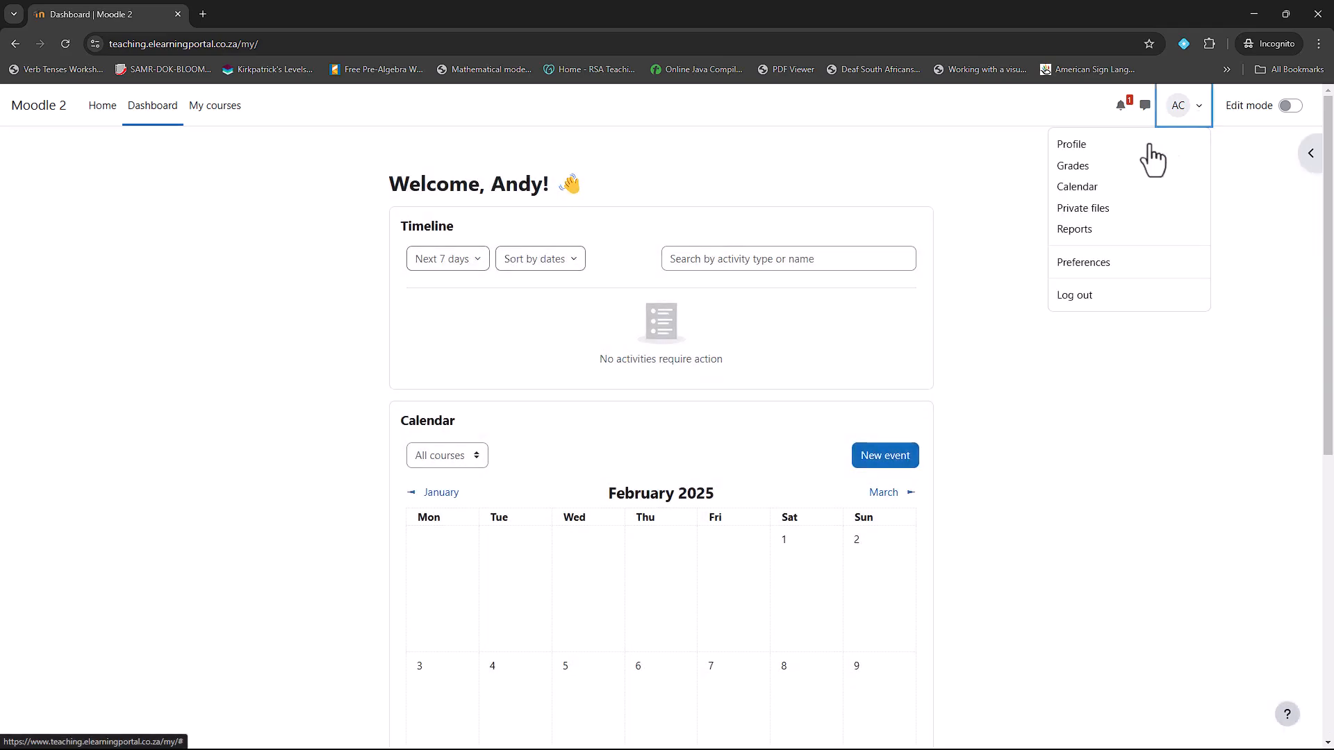
pyautogui.click(1058, 143)
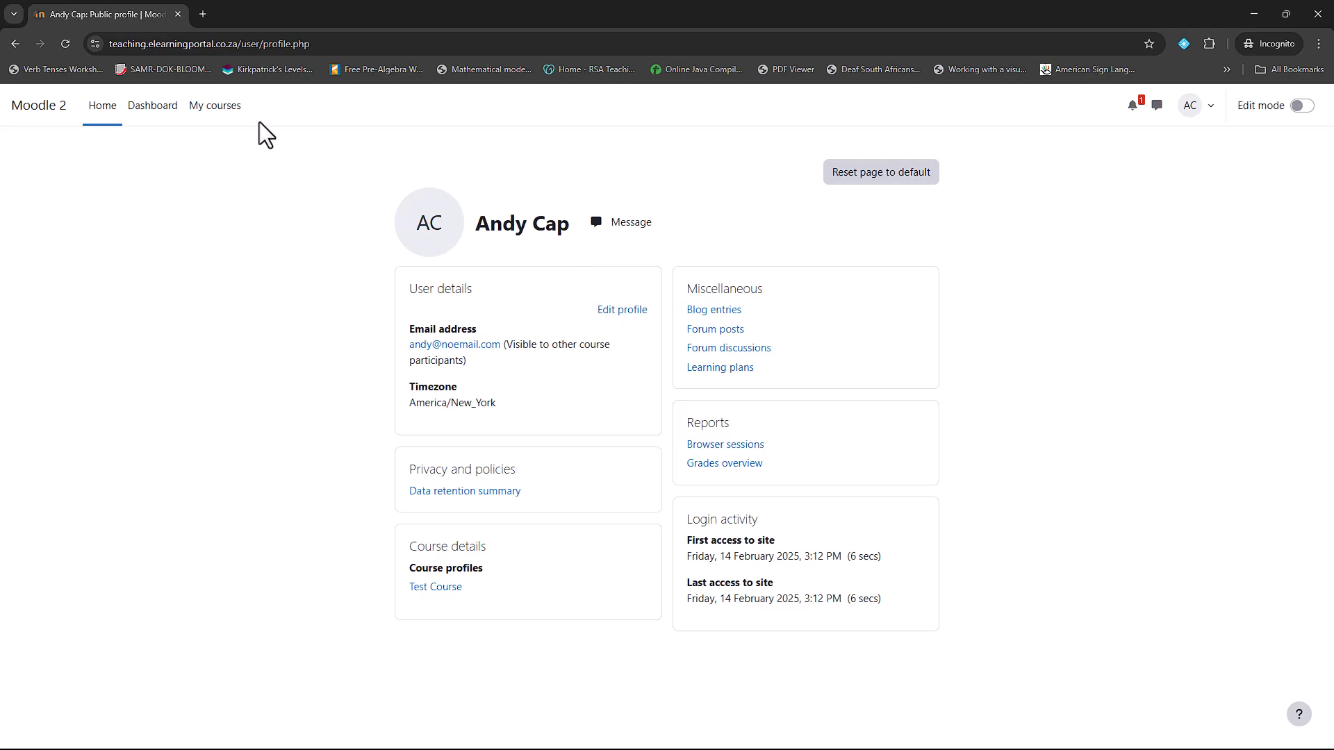
# Step: Open Test Course from the new user's course list and dismiss the introductory tour overlay
pyautogui.click(214, 105)
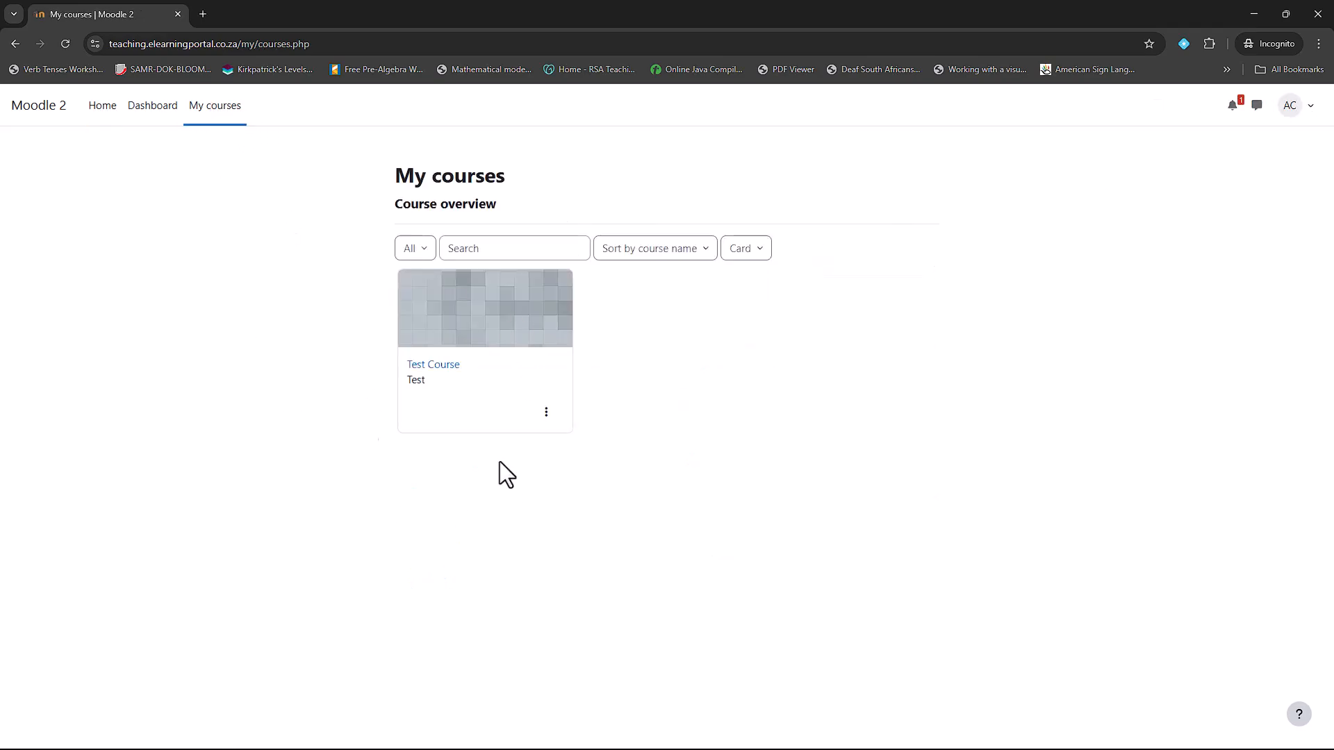
pyautogui.click(437, 364)
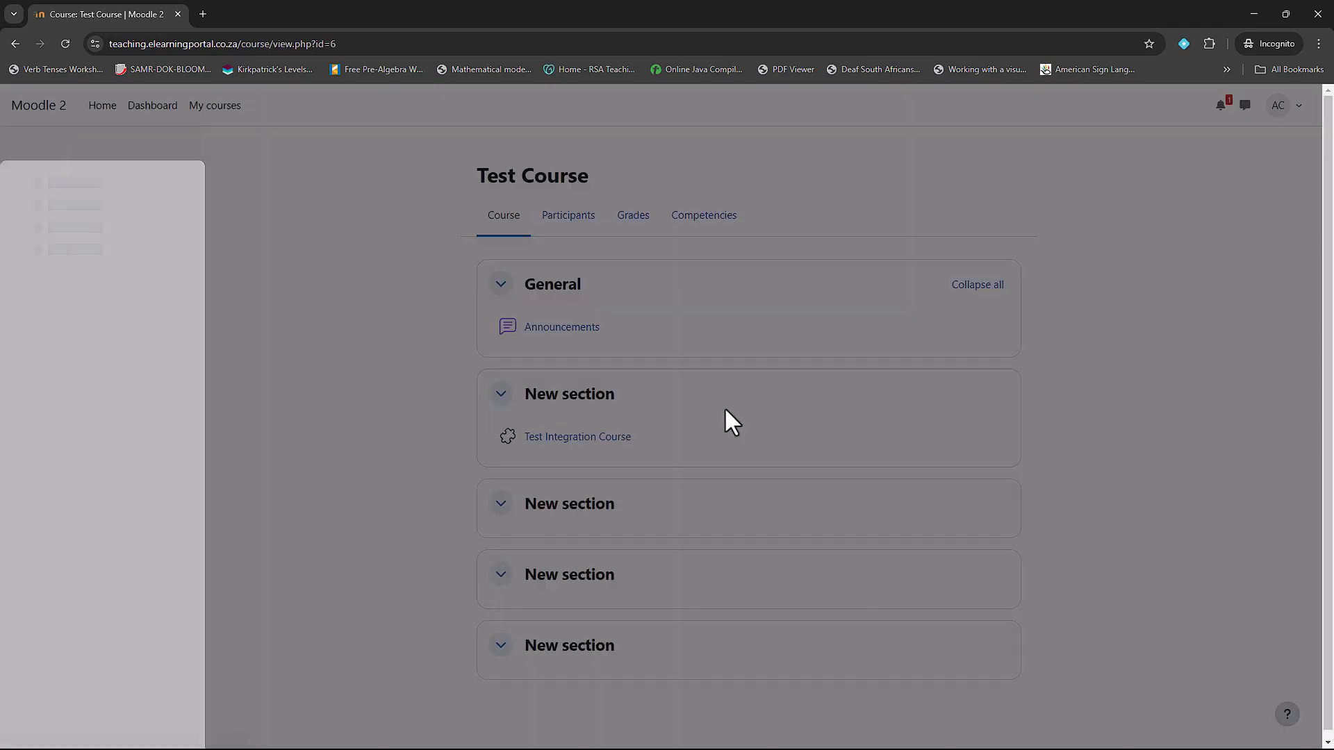
pyautogui.click(240, 424)
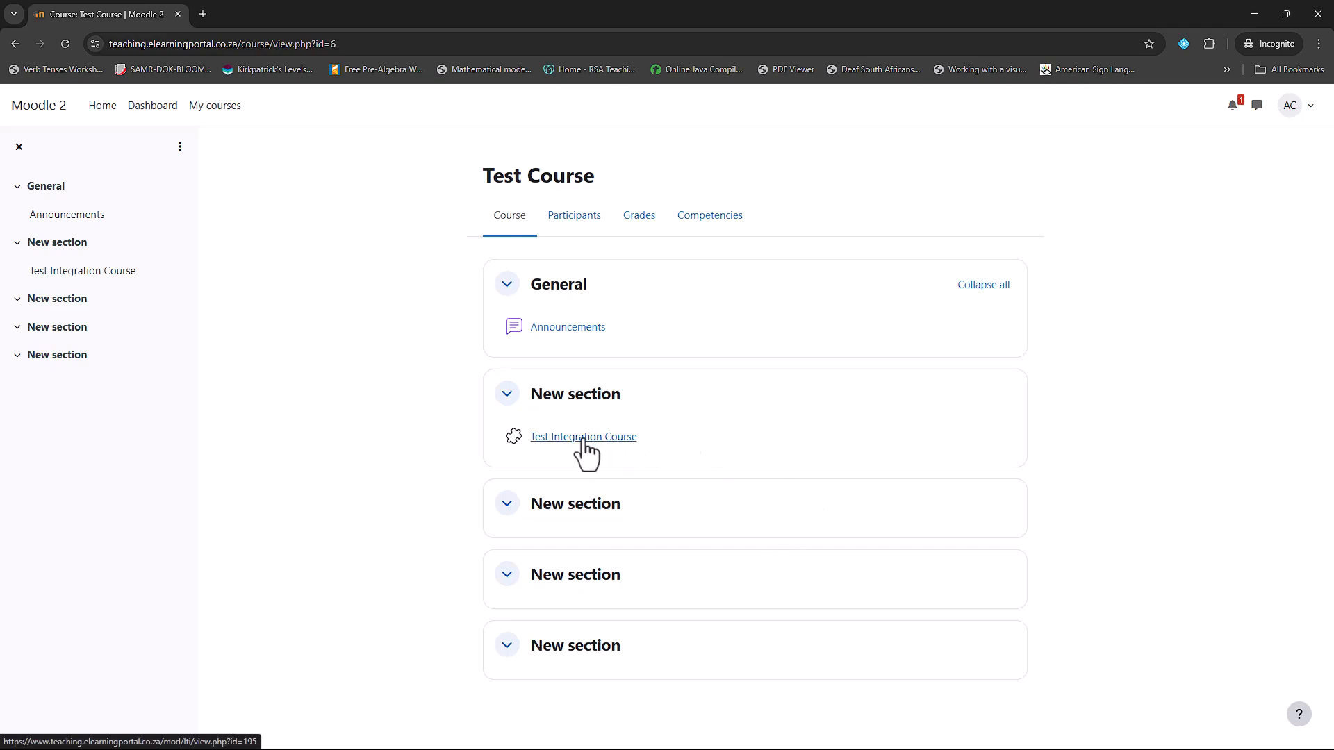
# Step: Switch to the administrator's browser window and view Moodle Main's list of users
pyautogui.click(1253, 12)
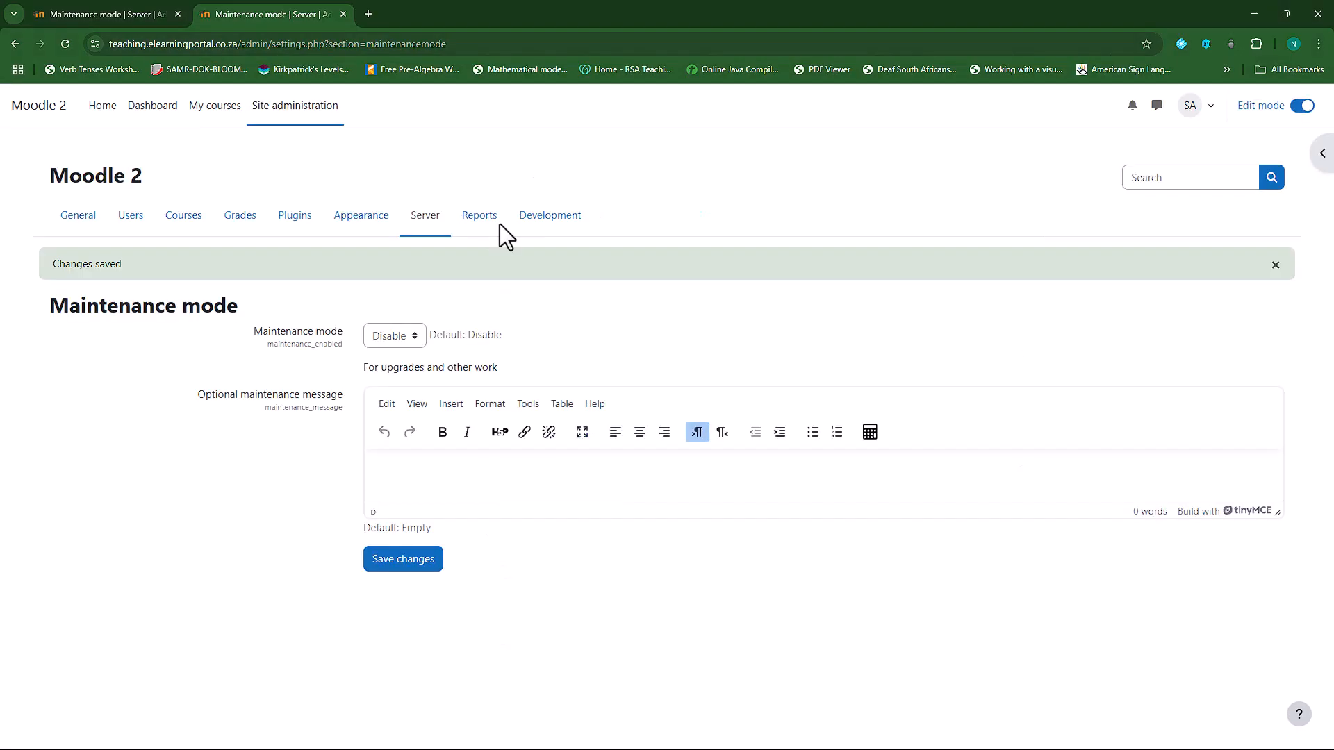
pyautogui.click(118, 12)
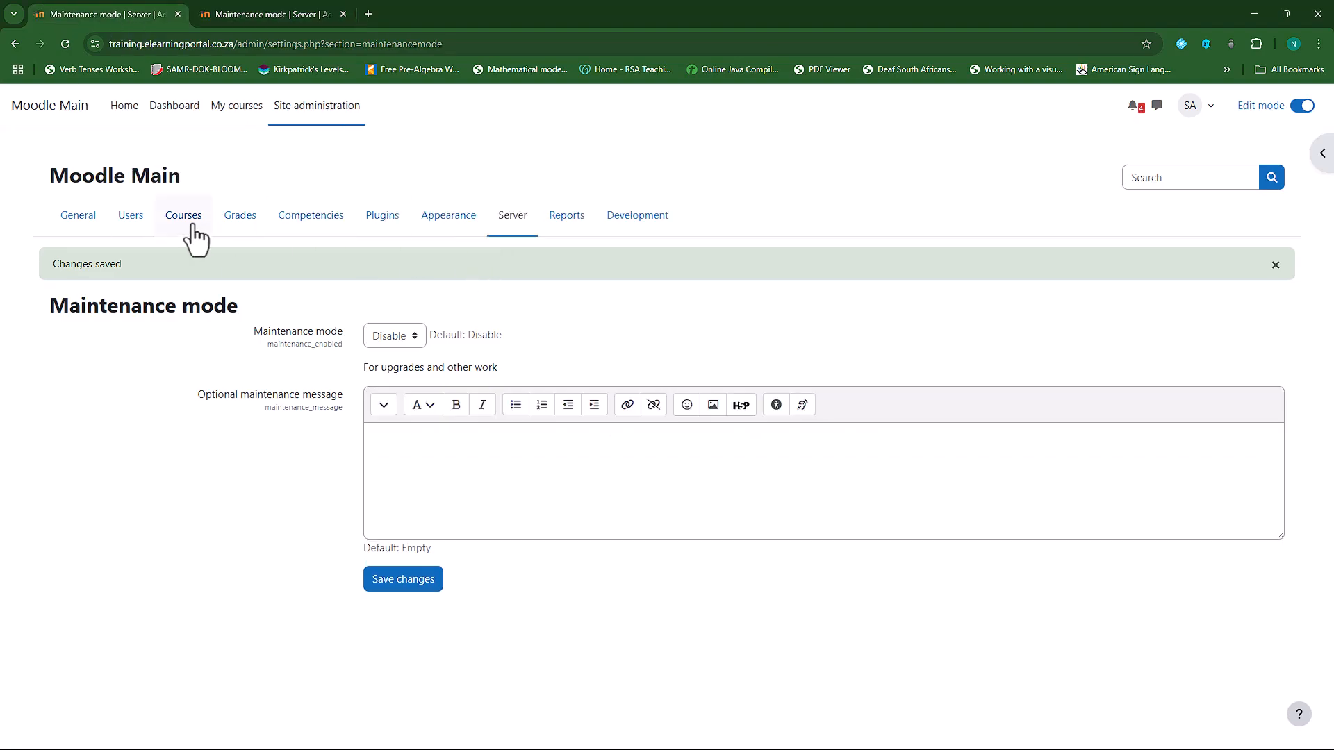
pyautogui.click(131, 221)
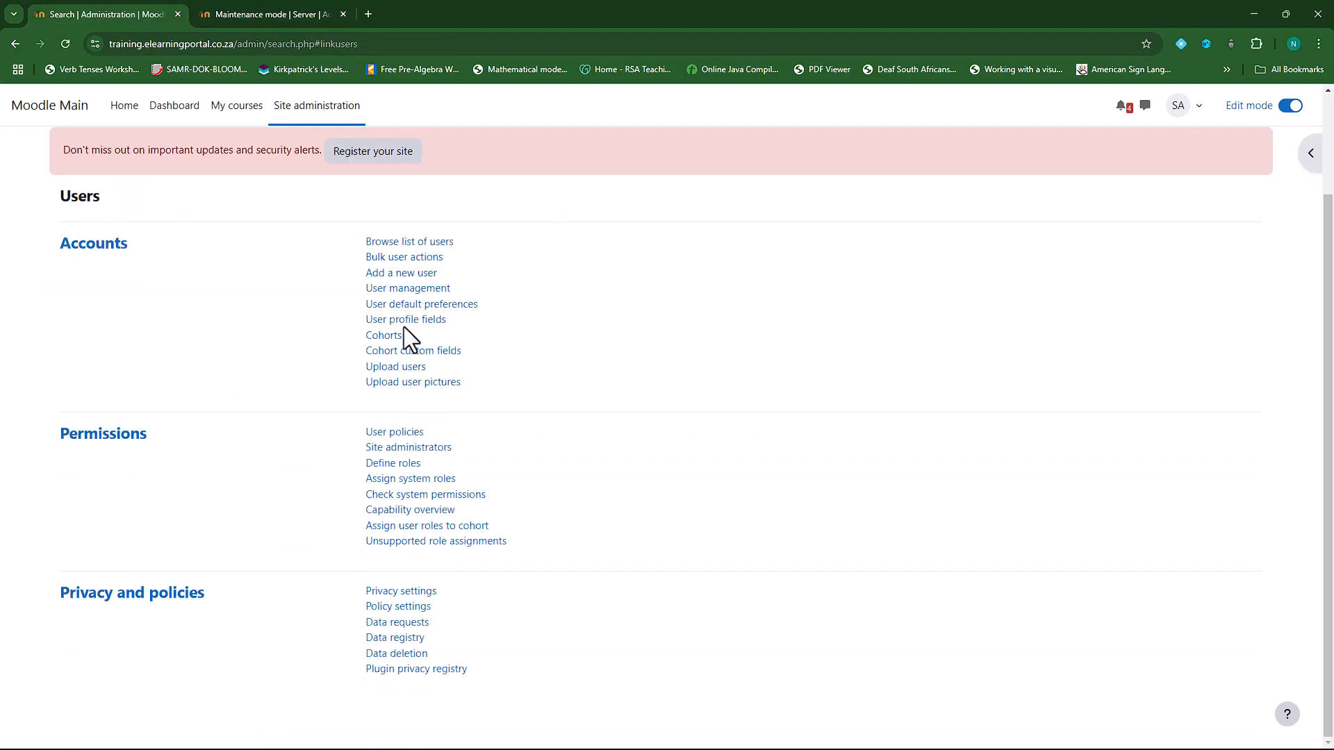
pyautogui.scroll(2, 375, 382)
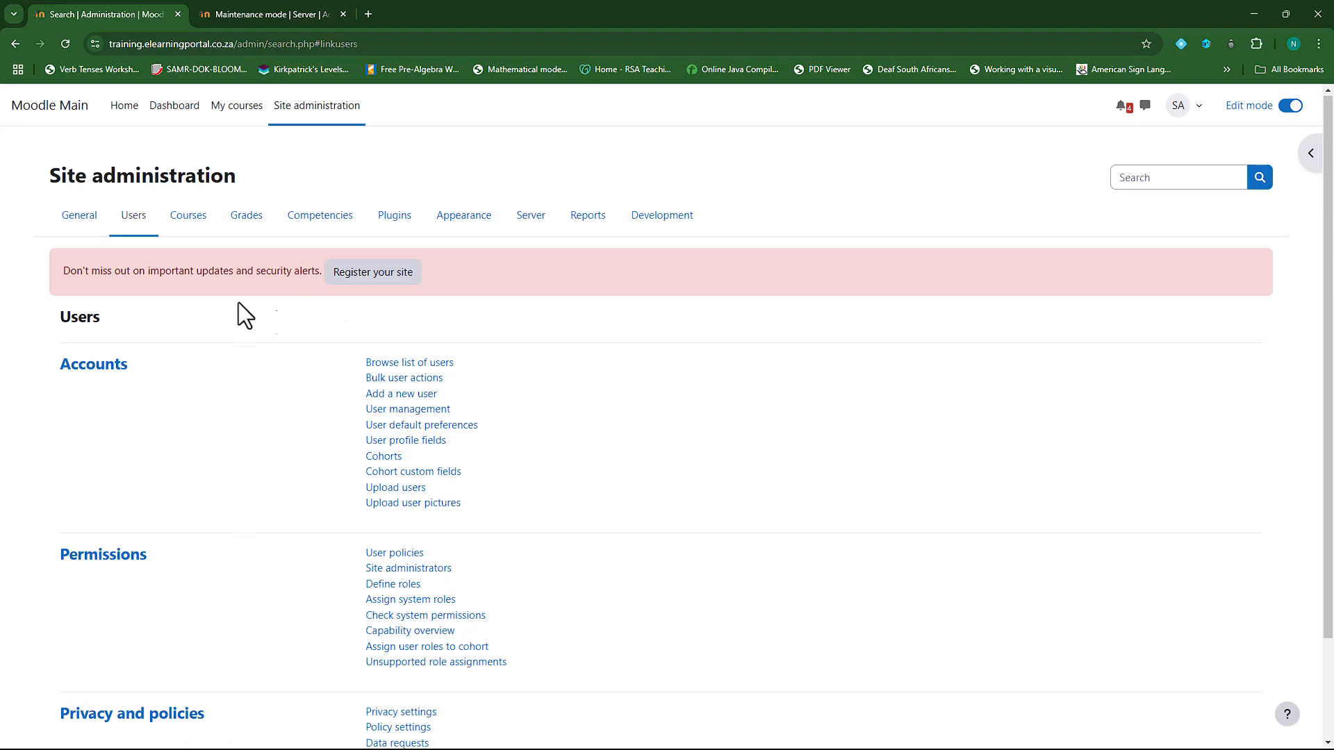
pyautogui.click(403, 363)
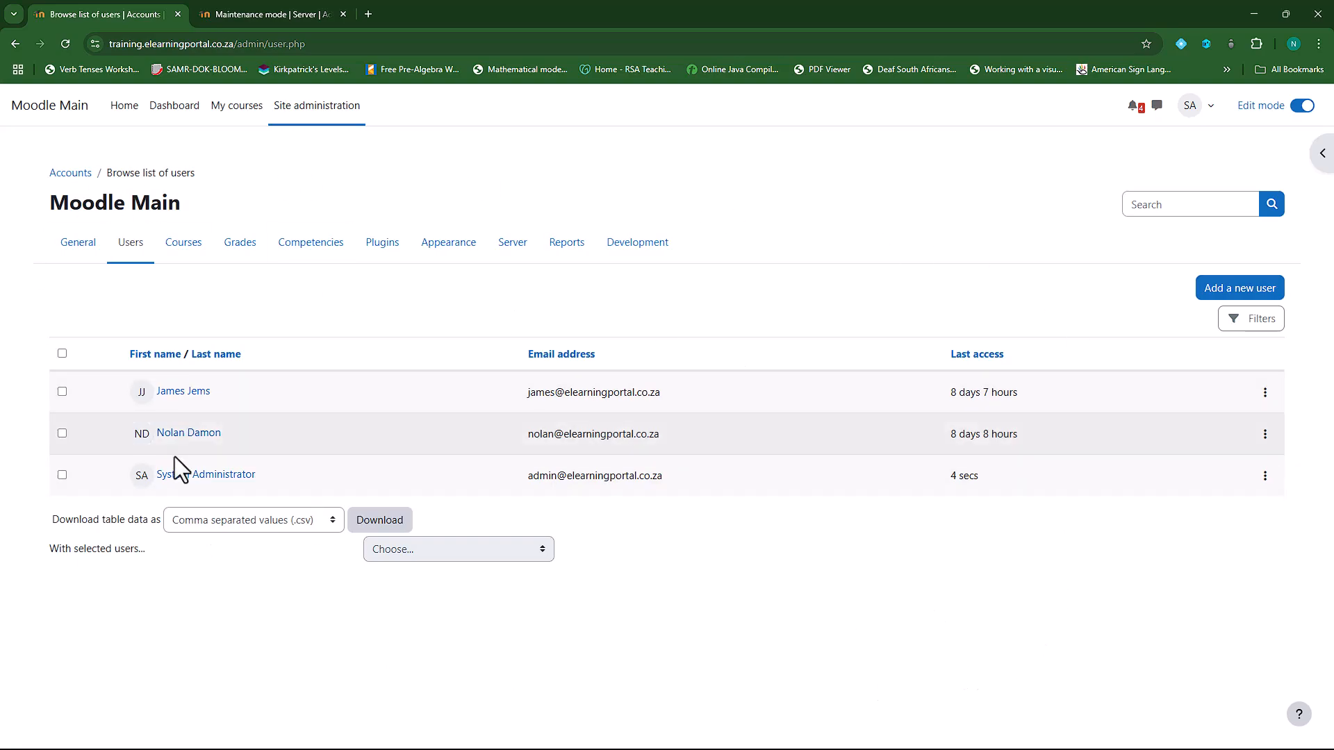
# Step: Return to the Incognito window, launch Test Integration Course from Moodle 2, dismiss the tour tip and compare both course pages
pyautogui.click(1251, 13)
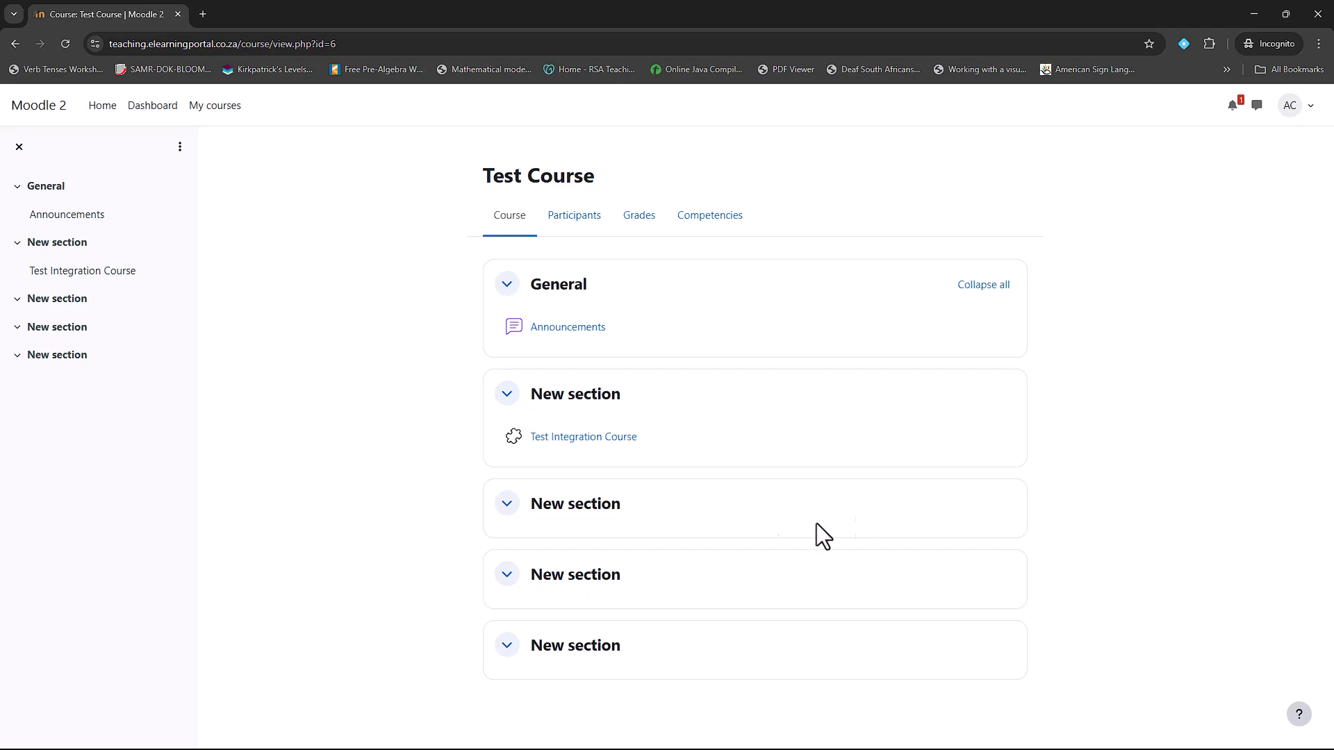
pyautogui.click(569, 438)
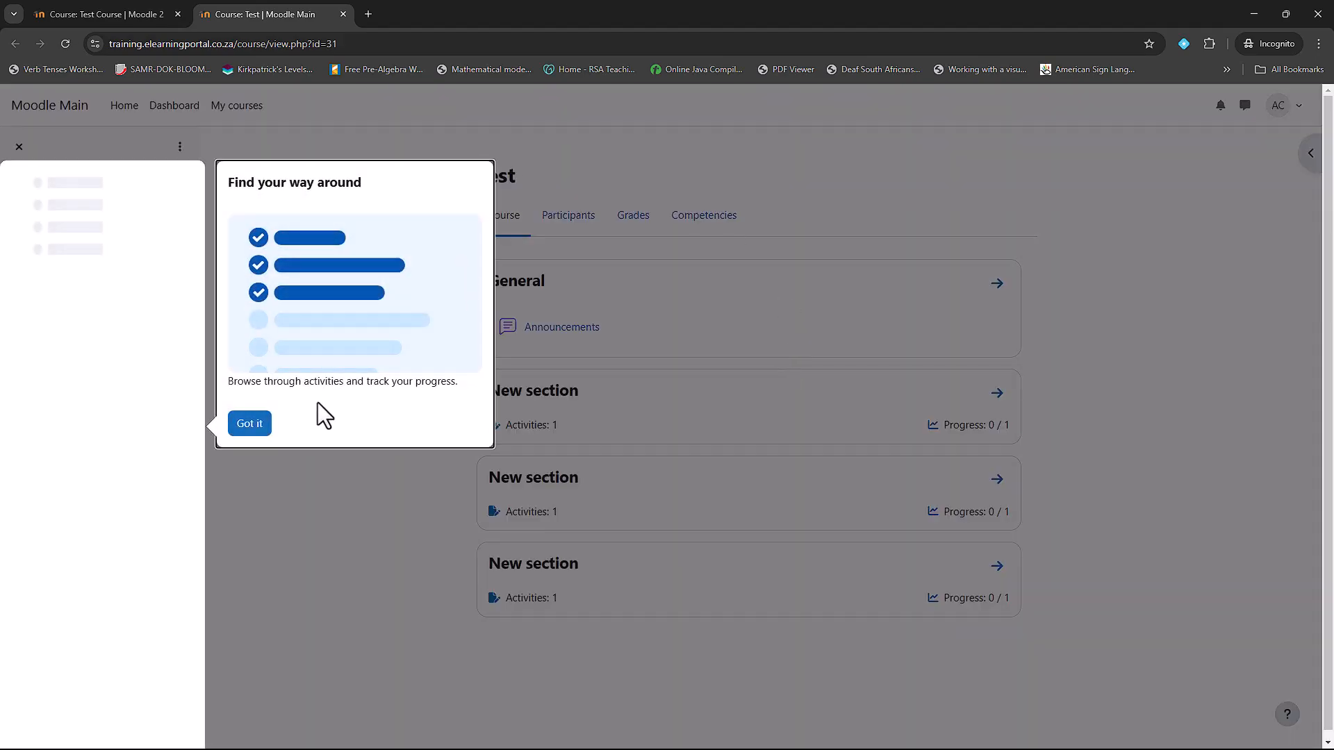
pyautogui.click(258, 423)
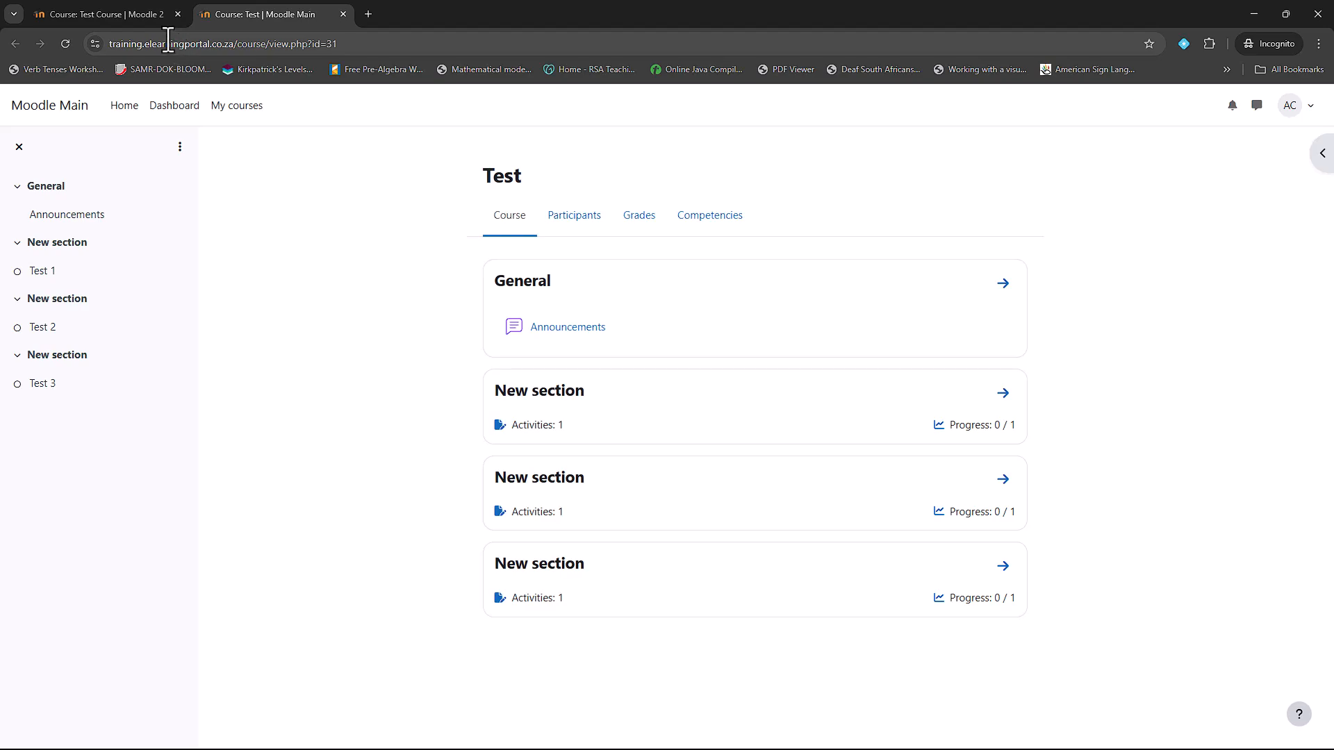
pyautogui.click(135, 15)
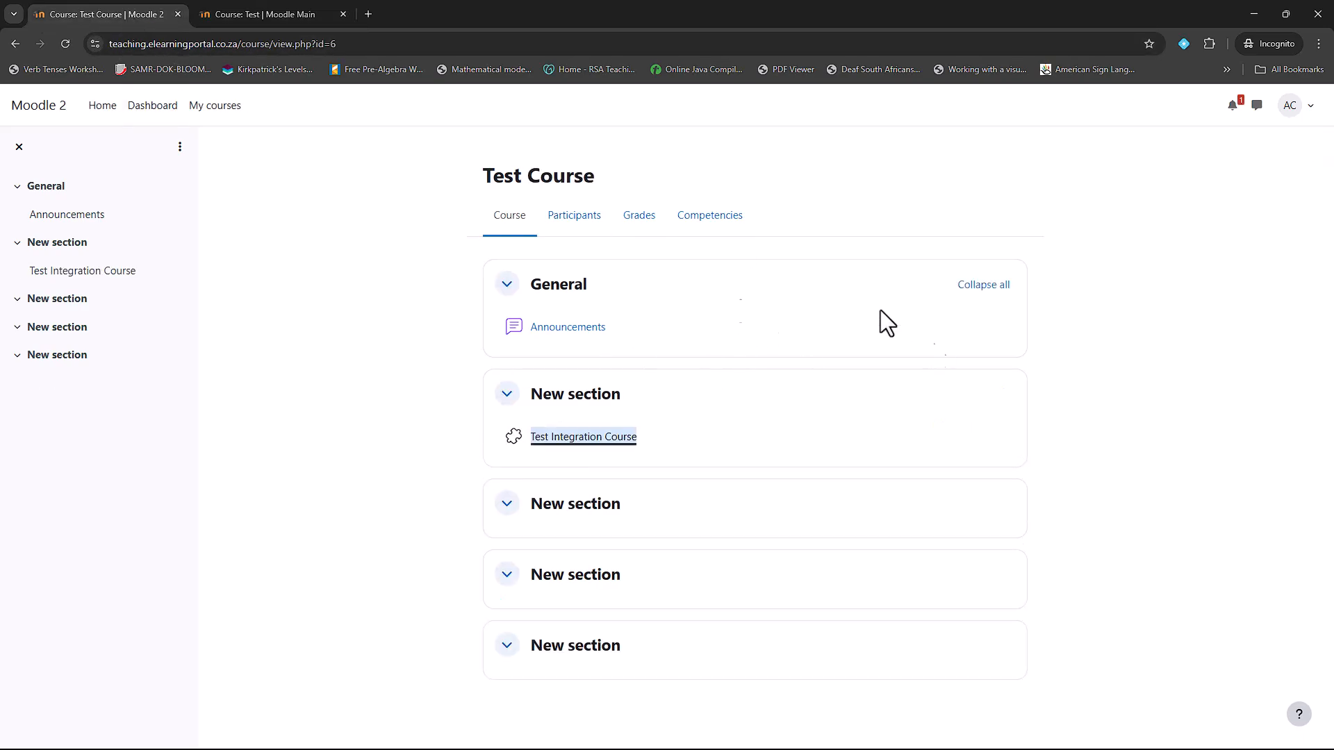
pyautogui.click(299, 17)
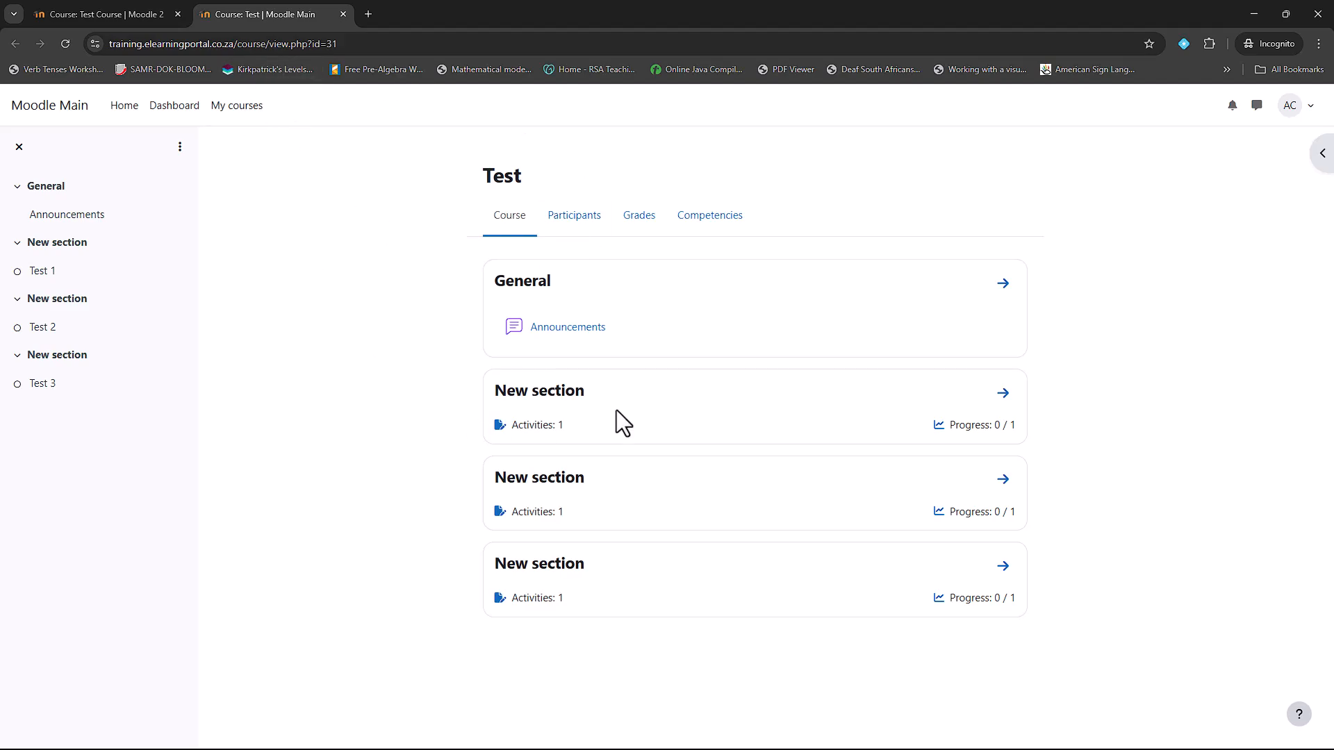
# Step: View the student's profile in Moodle Main, and reopen the Test course from the student's course list
pyautogui.click(1298, 110)
pyautogui.click(1216, 137)
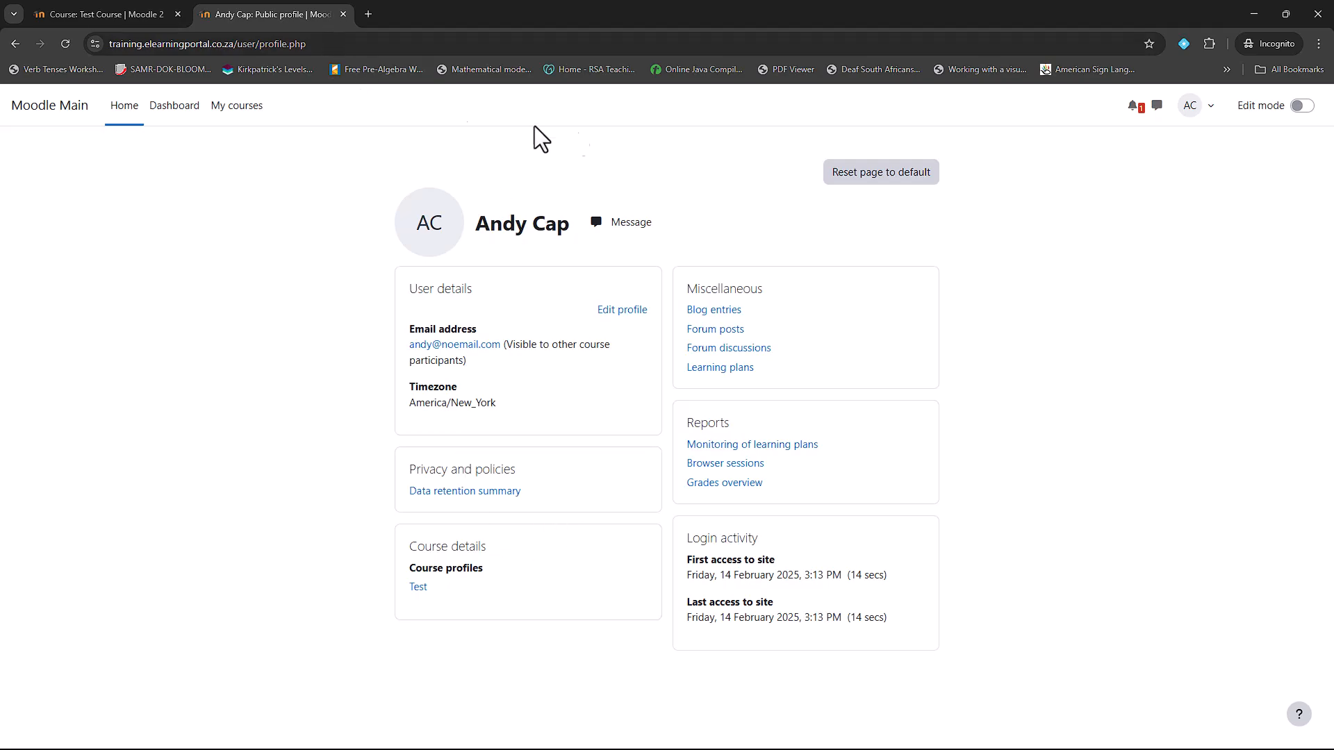
pyautogui.click(242, 116)
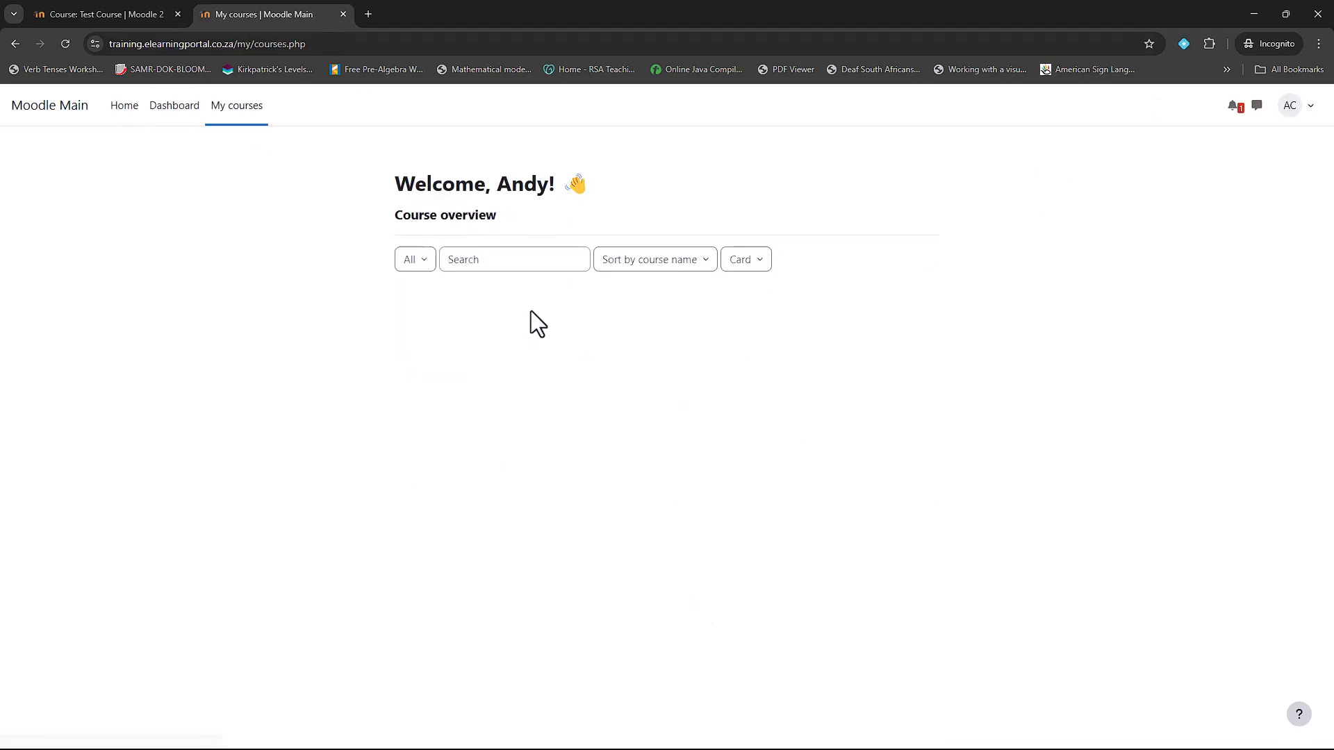
pyautogui.click(415, 378)
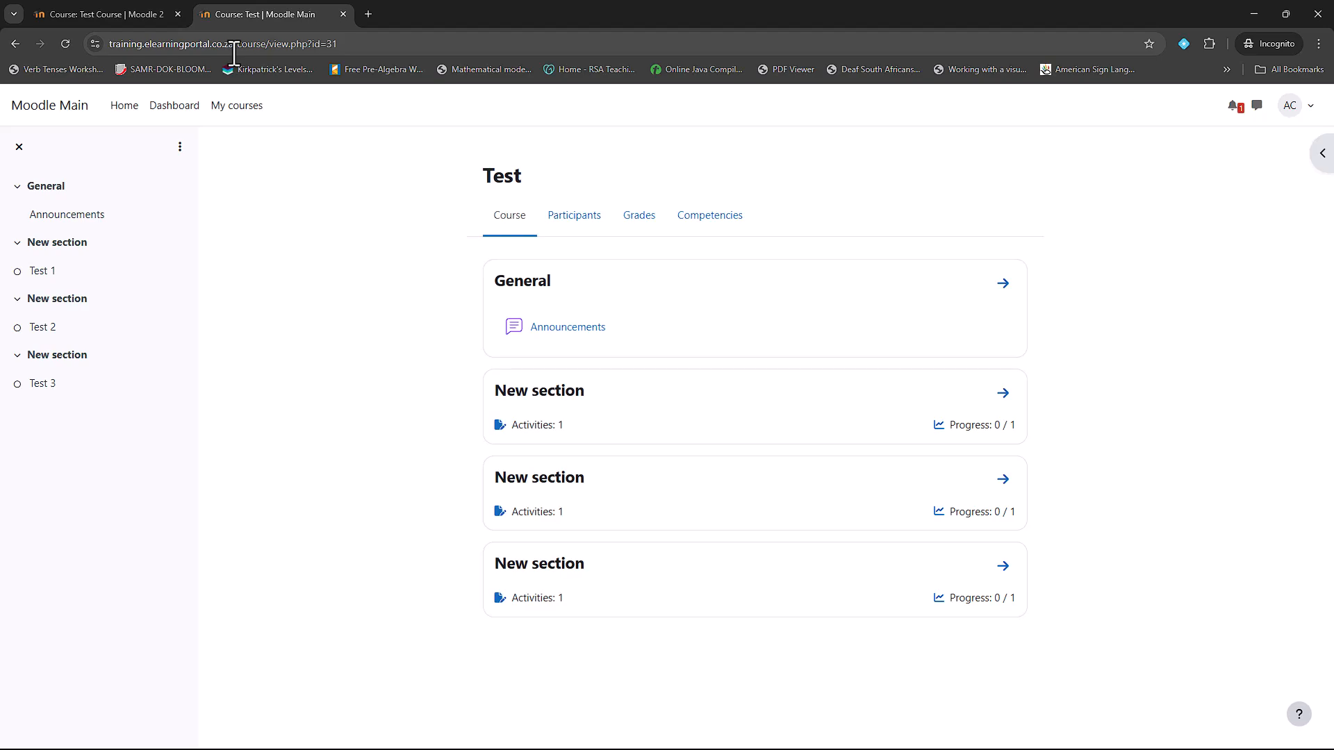
# Step: Switch to the administrator's window and reload Moodle Main's user list
pyautogui.click(1243, 10)
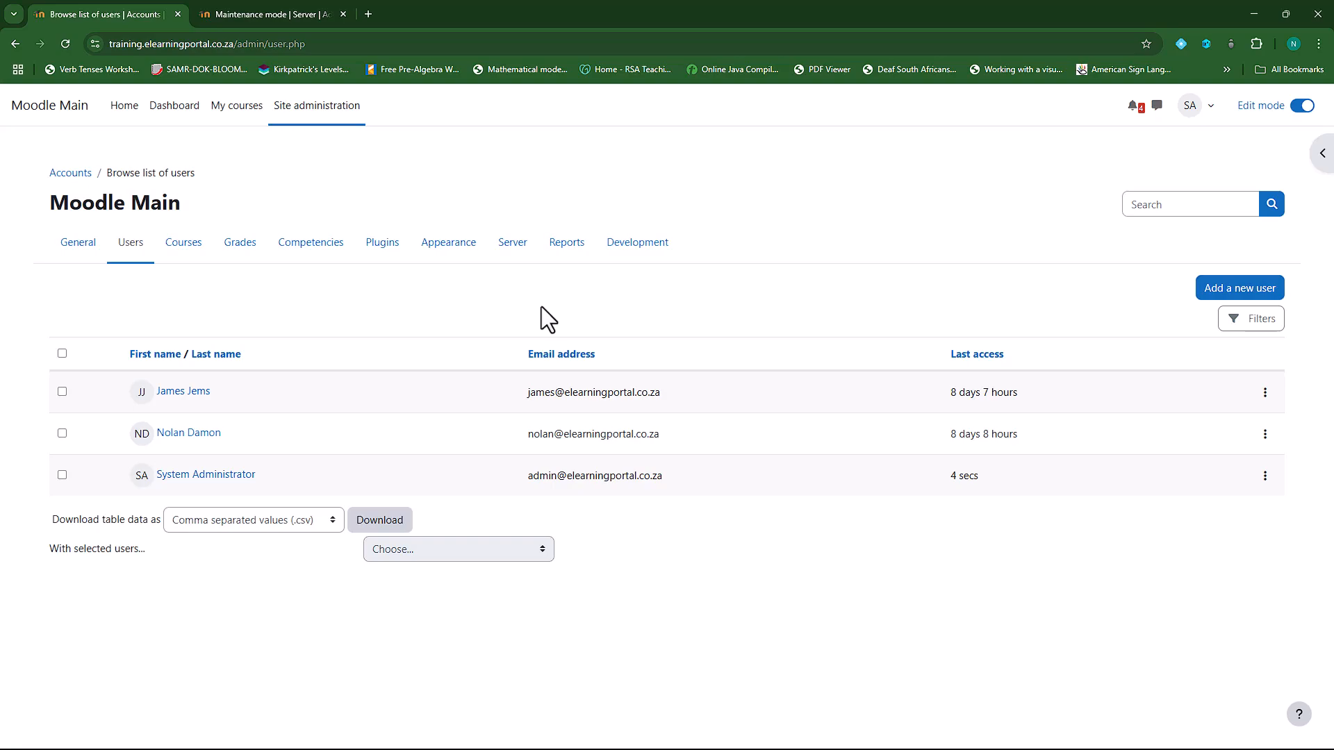
pyautogui.click(61, 42)
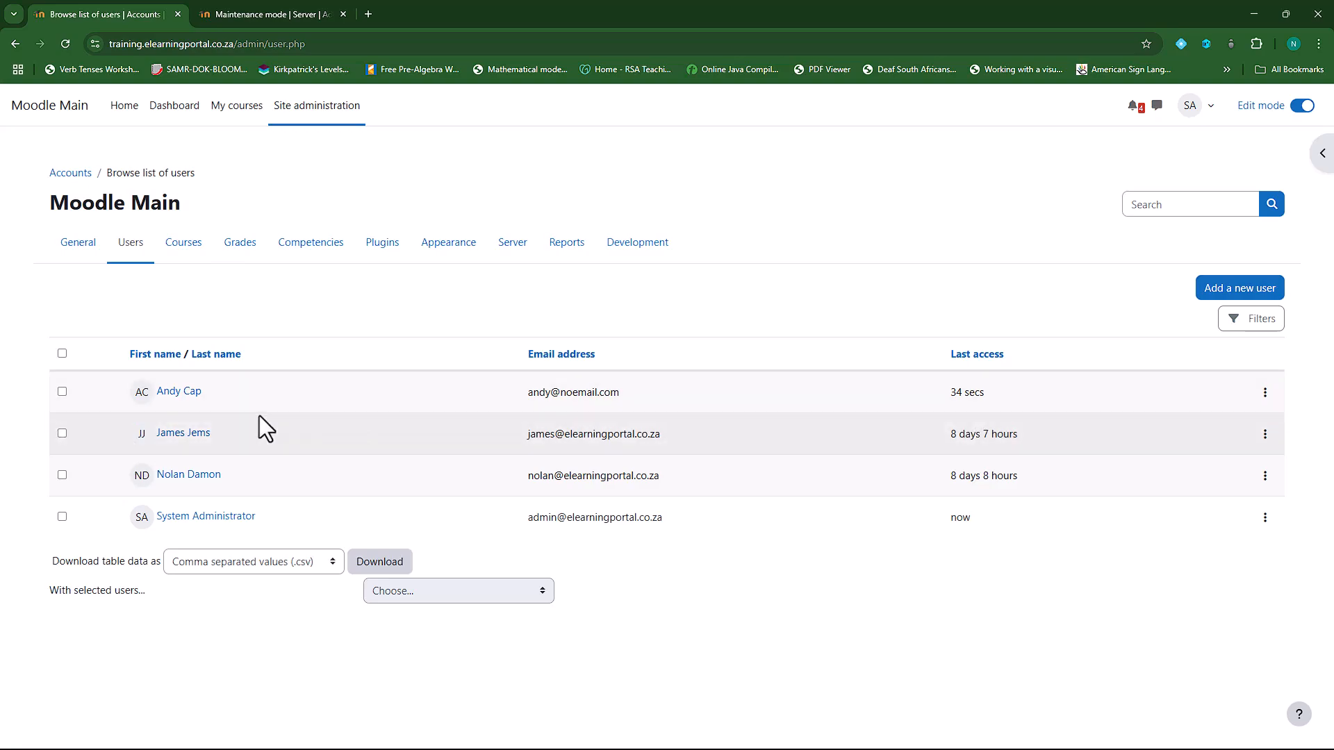
# Step: Open the Test course through Moodle Main's course management and view its participants
pyautogui.click(184, 242)
pyautogui.click(445, 237)
pyautogui.click(132, 716)
pyautogui.click(783, 453)
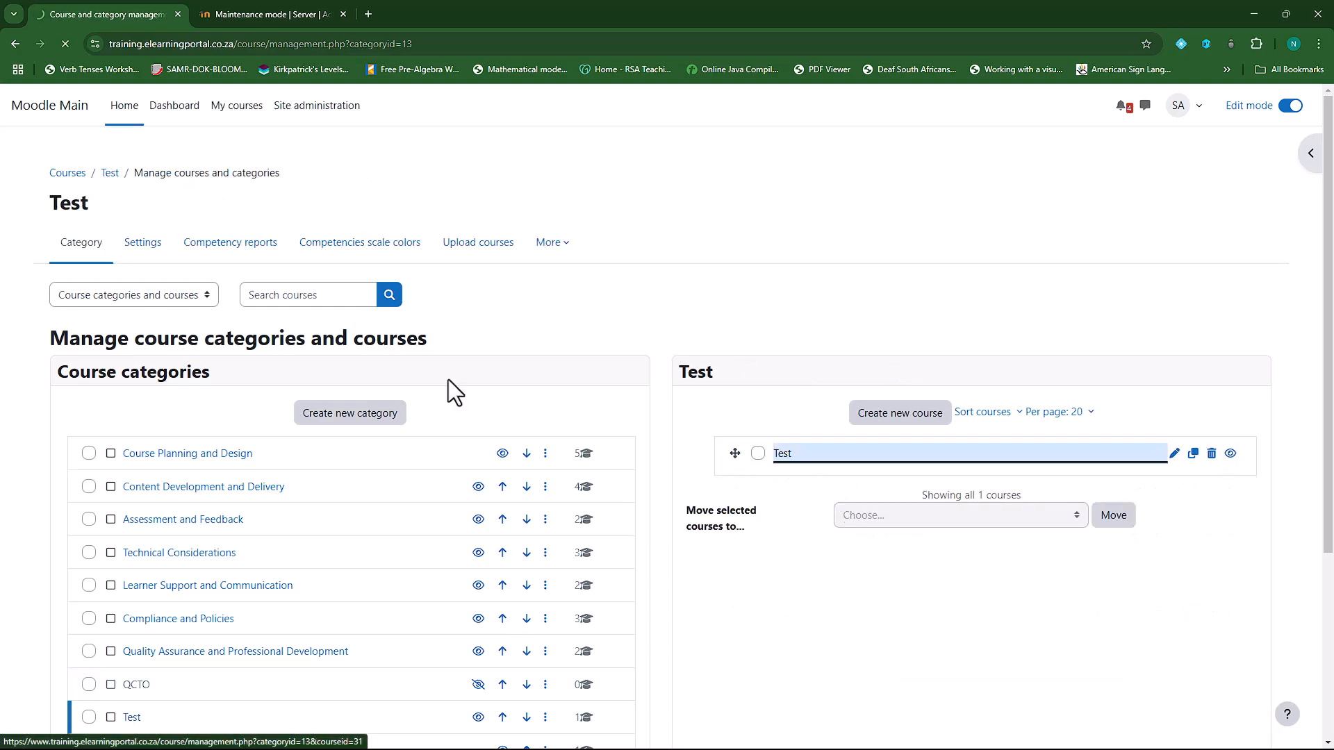
pyautogui.scroll(-9, 399, 430)
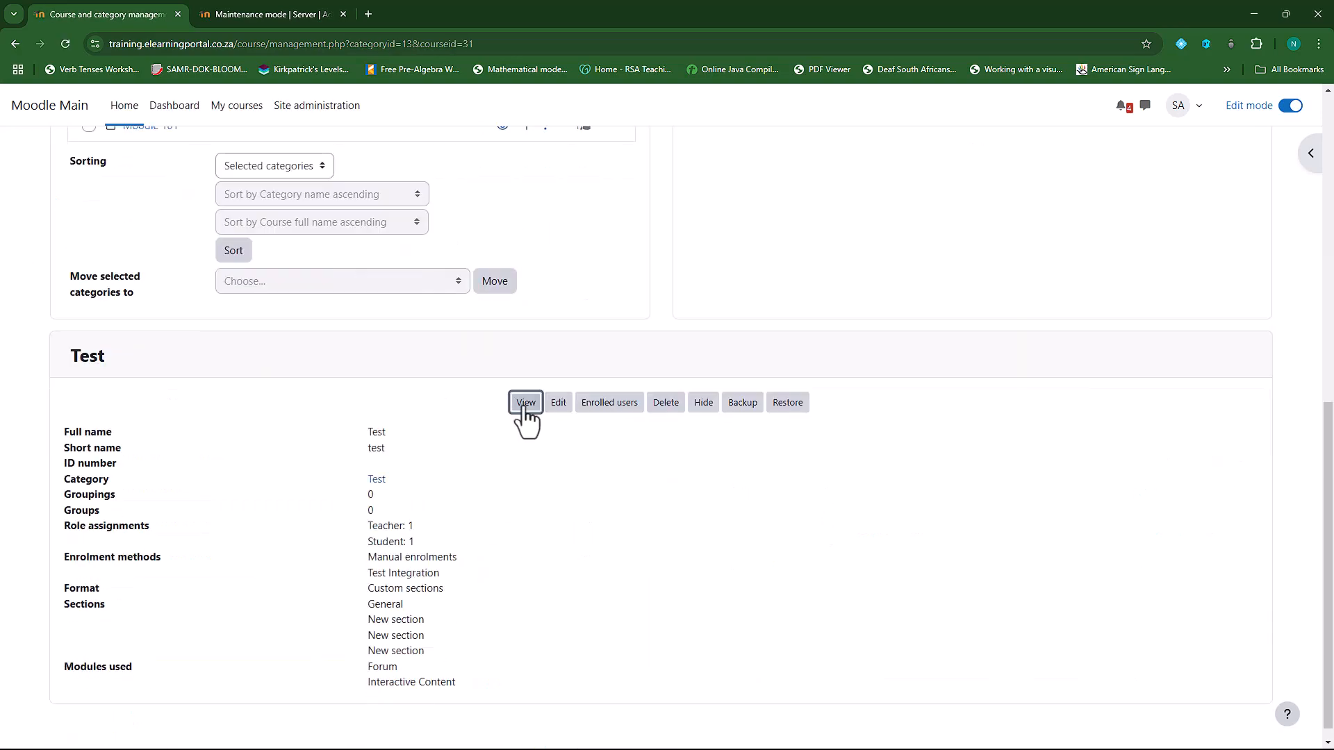
pyautogui.click(526, 403)
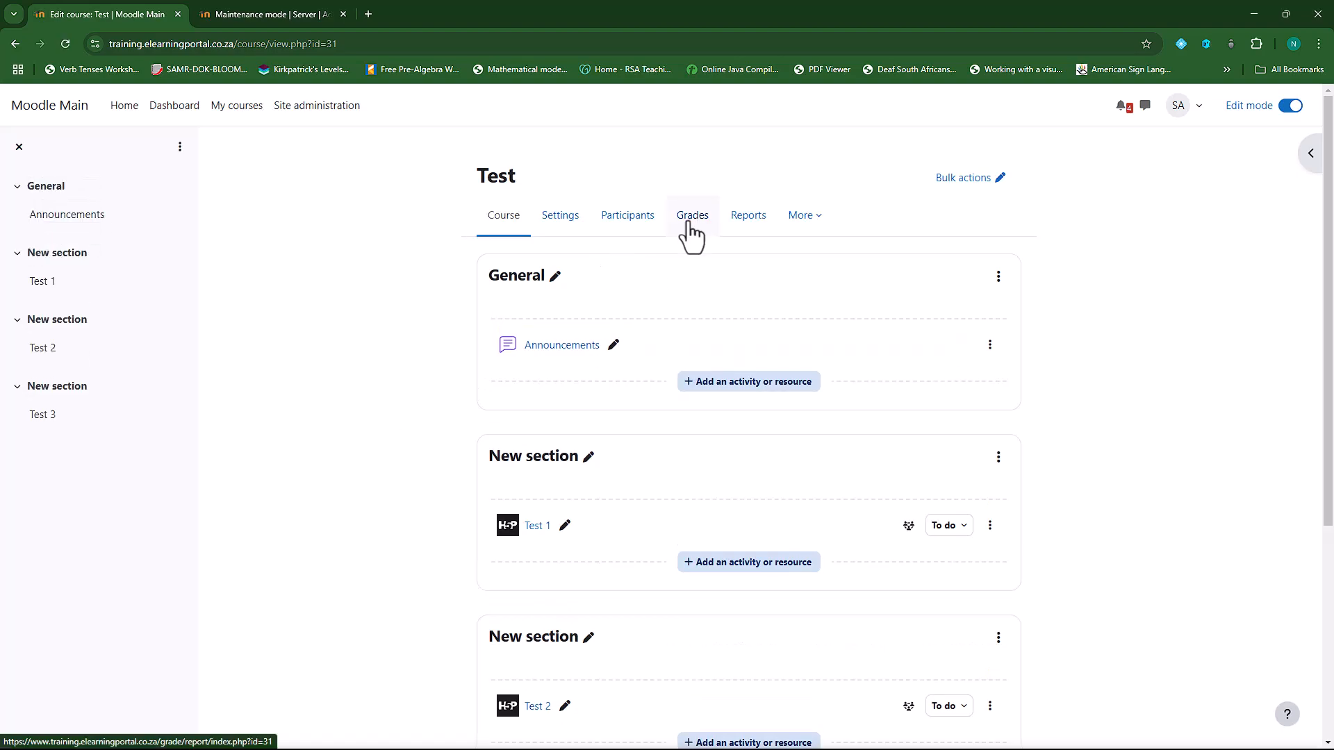
pyautogui.click(634, 221)
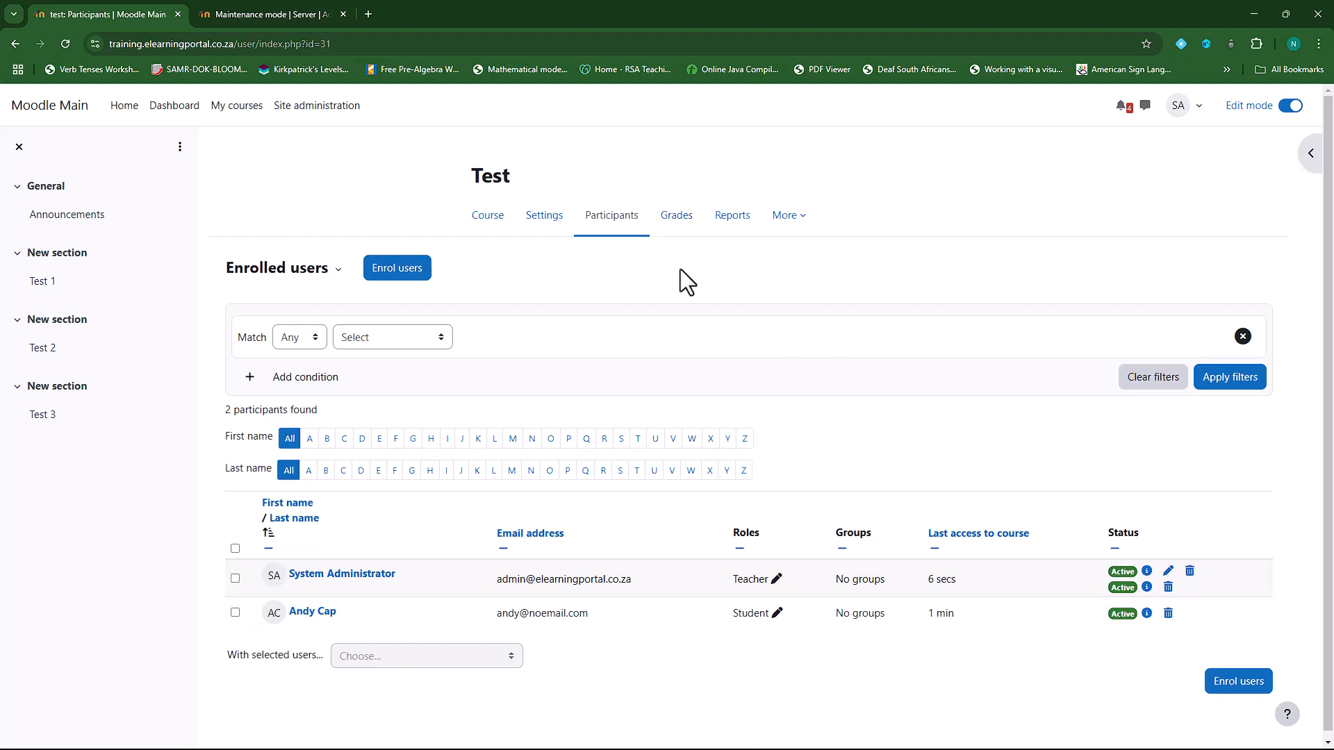
# Step: Return to the student's Incognito window, answer True in Test 1, check the answer and go back to the course page
pyautogui.click(278, 14)
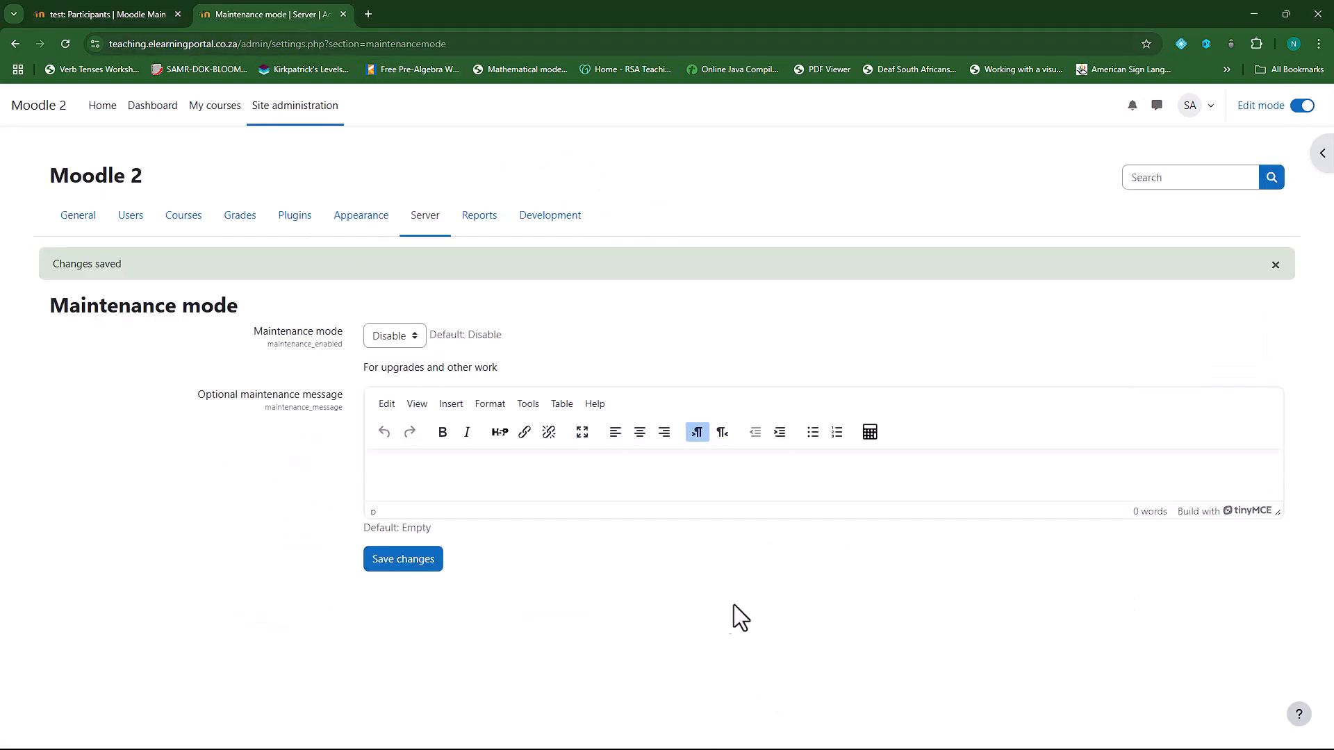
pyautogui.click(1254, 14)
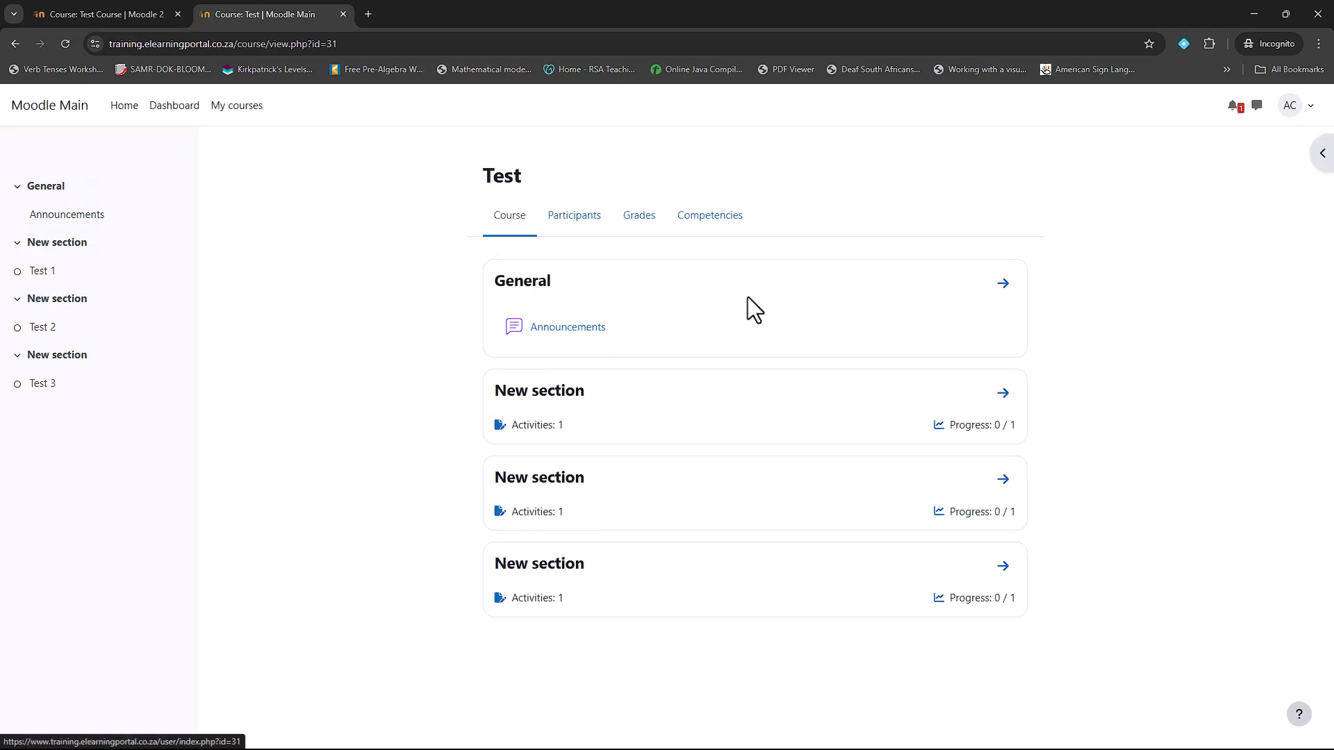
pyautogui.click(1004, 395)
pyautogui.click(531, 266)
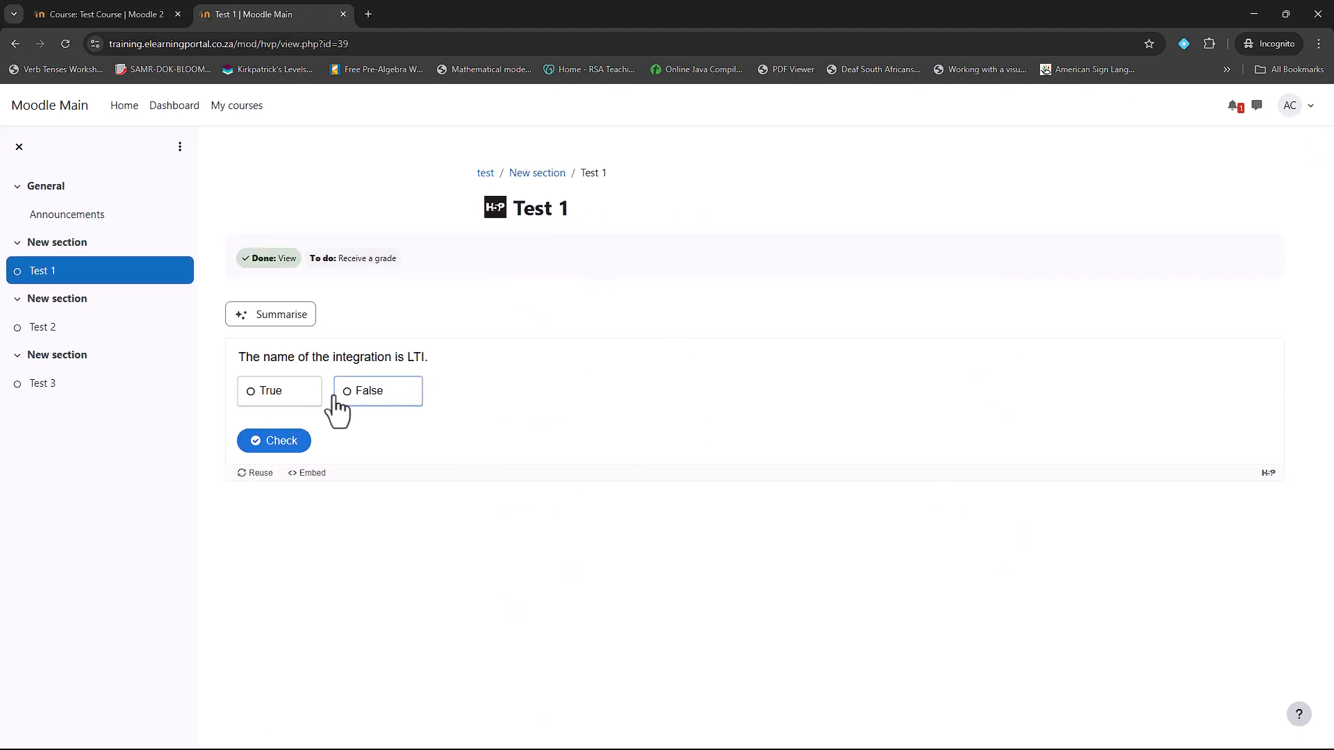
pyautogui.click(261, 393)
pyautogui.click(282, 442)
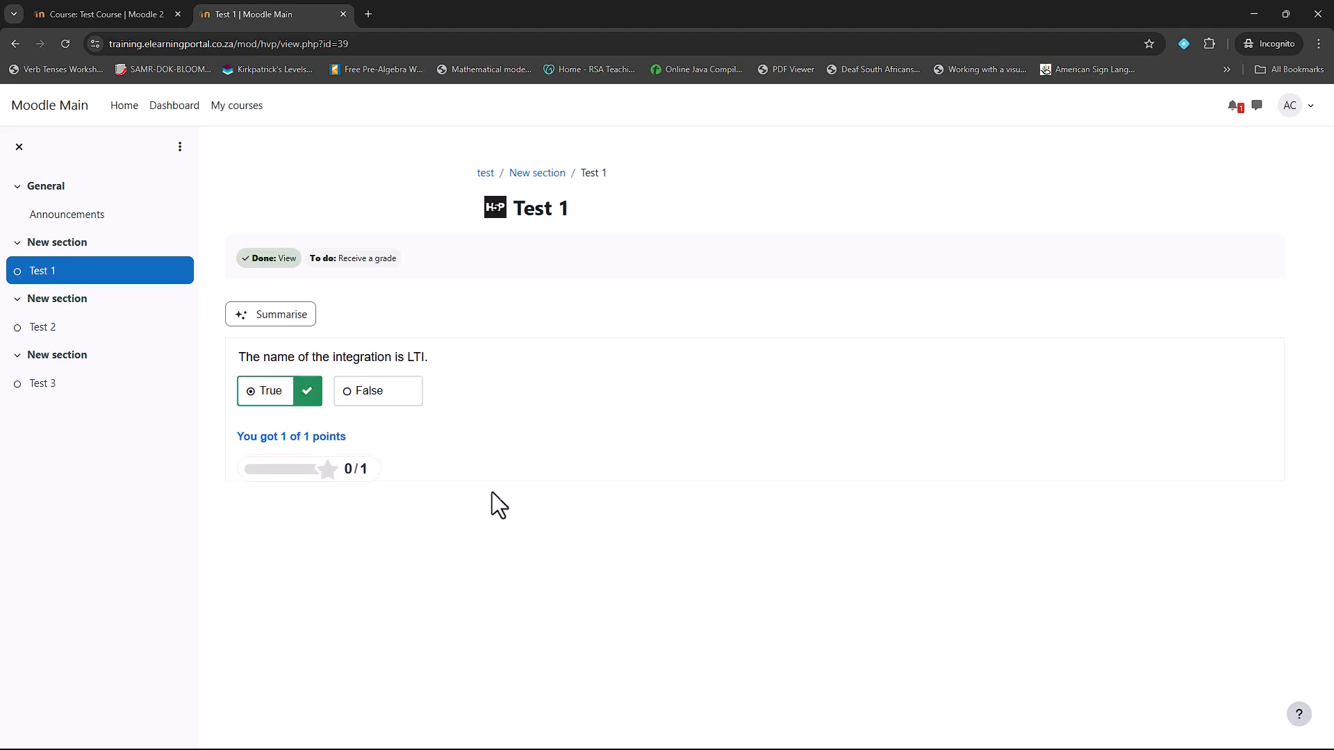
pyautogui.click(485, 173)
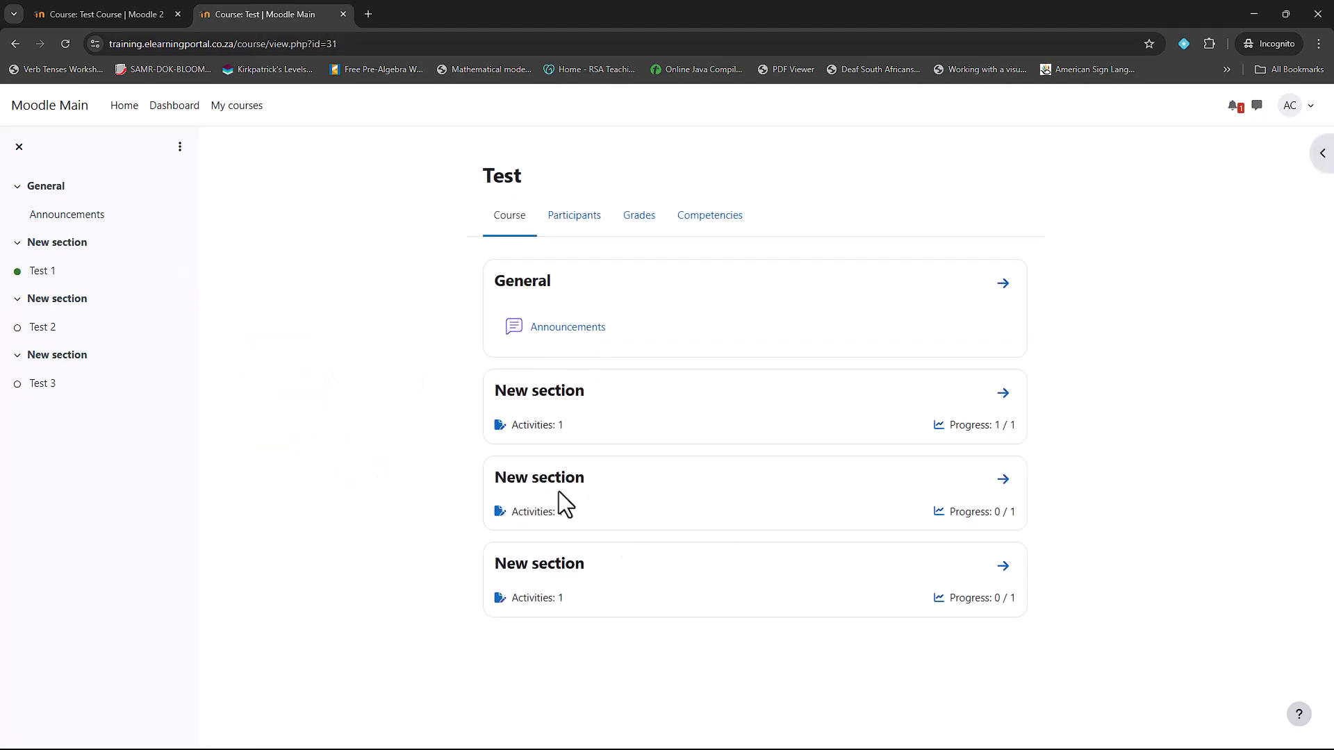
# Step: In Test 2's word search, mark "two" and "one", try to mark "three", check the answers and return to the course page
pyautogui.click(1002, 479)
pyautogui.click(540, 281)
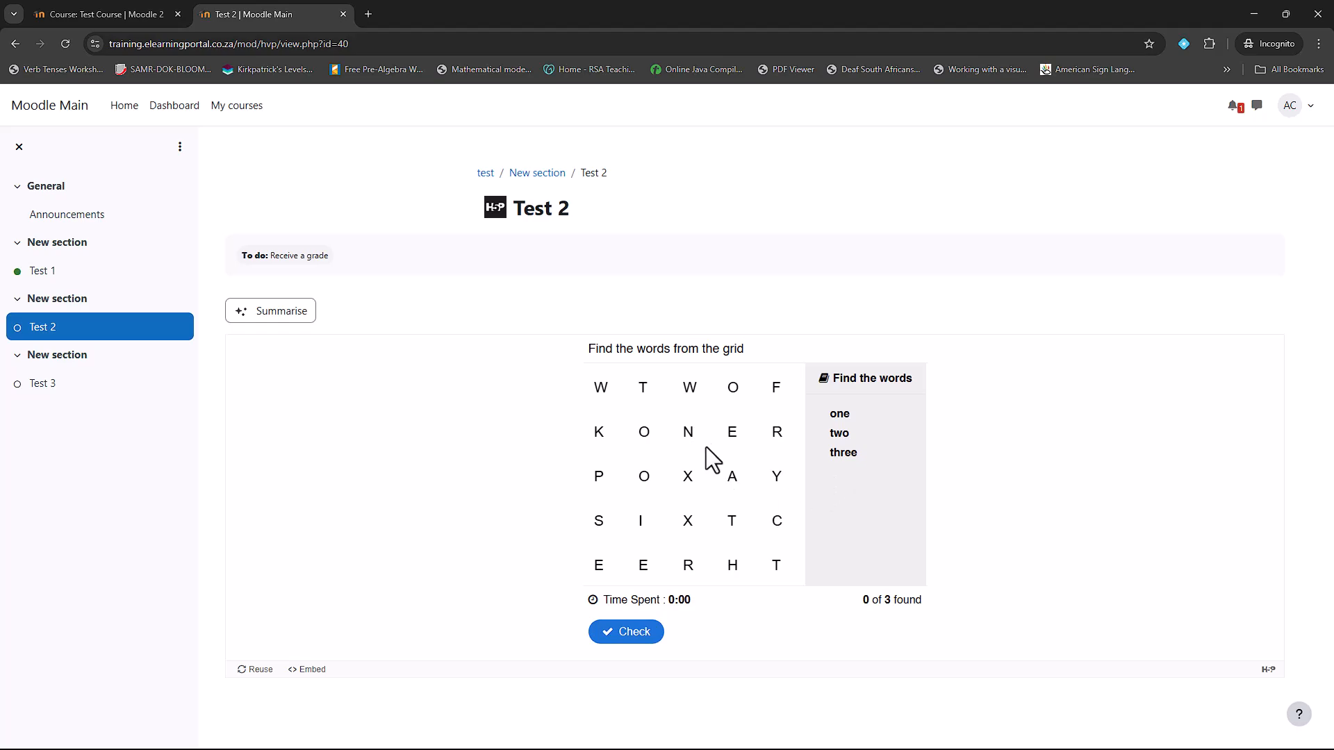
pyautogui.moveTo(730, 436); pyautogui.dragTo(647, 432)
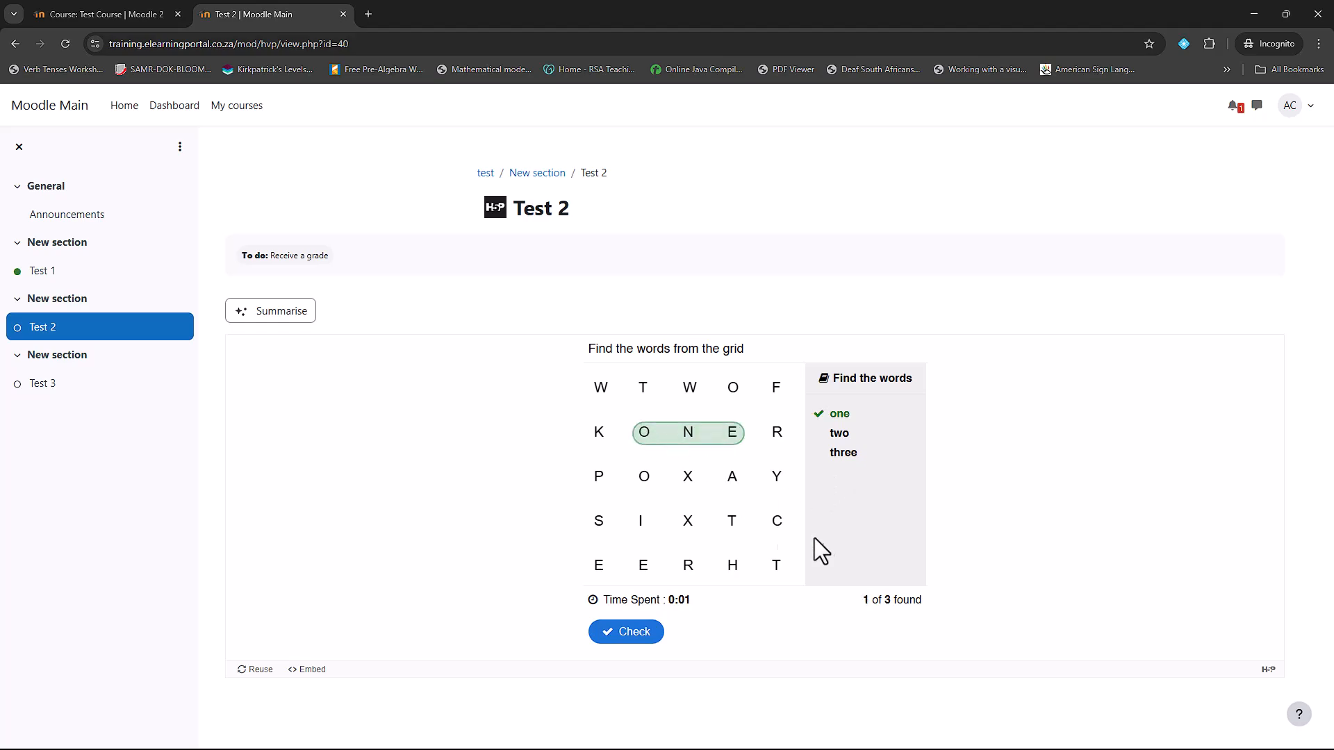
pyautogui.moveTo(724, 387); pyautogui.dragTo(735, 387)
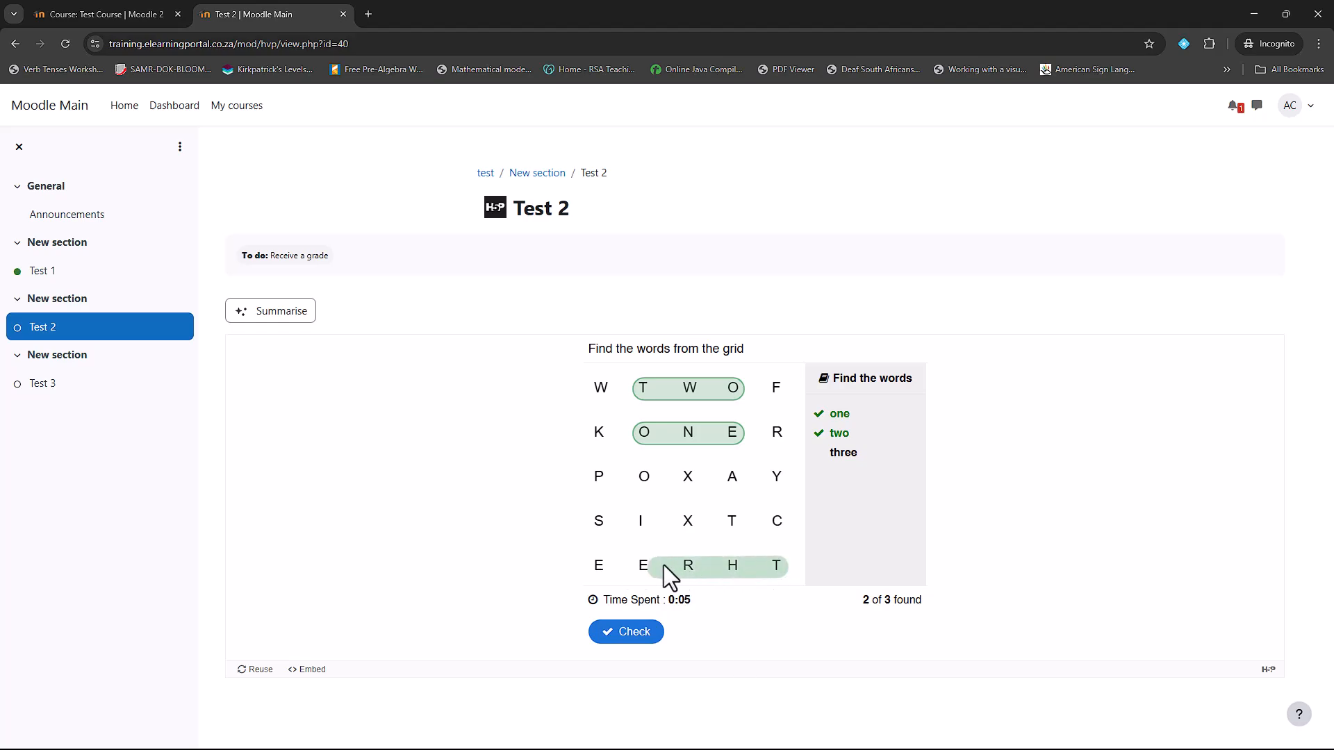
pyautogui.moveTo(665, 564); pyautogui.dragTo(690, 561)
pyautogui.moveTo(777, 564); pyautogui.dragTo(786, 564)
pyautogui.click(626, 631)
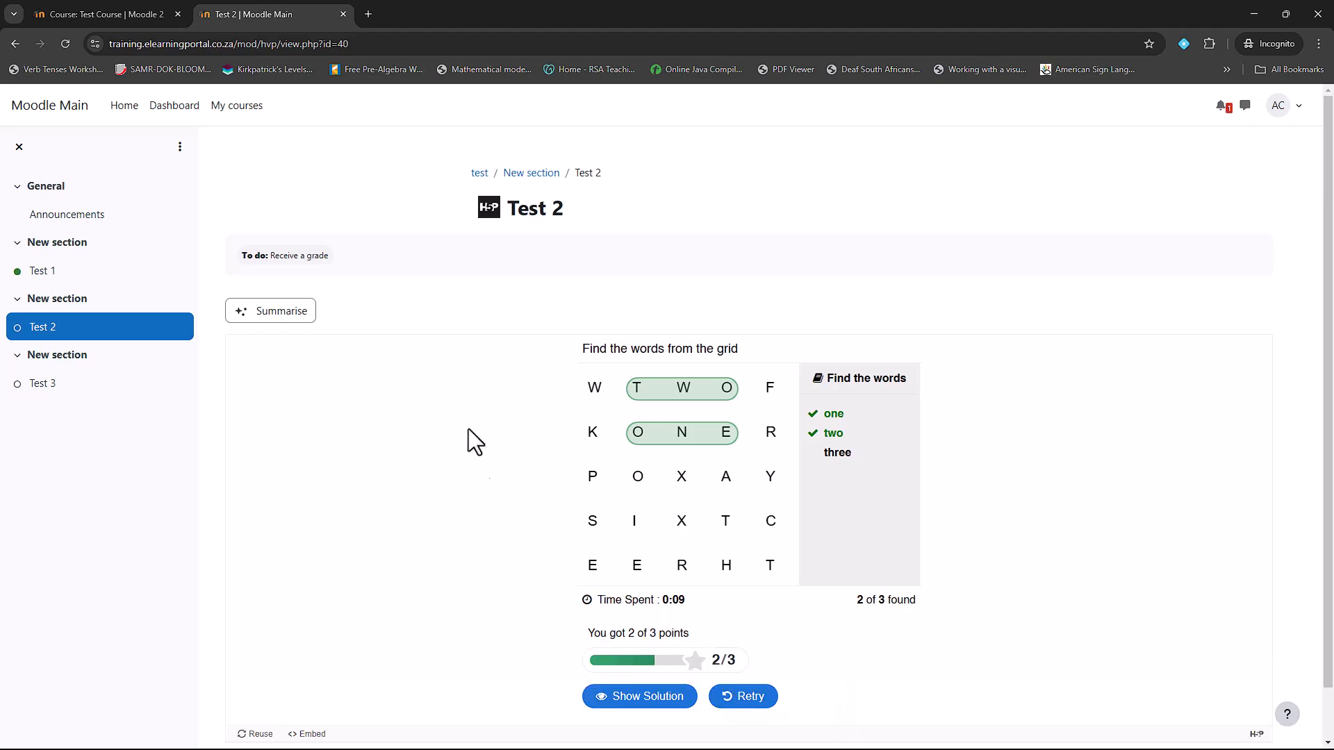
pyautogui.click(479, 172)
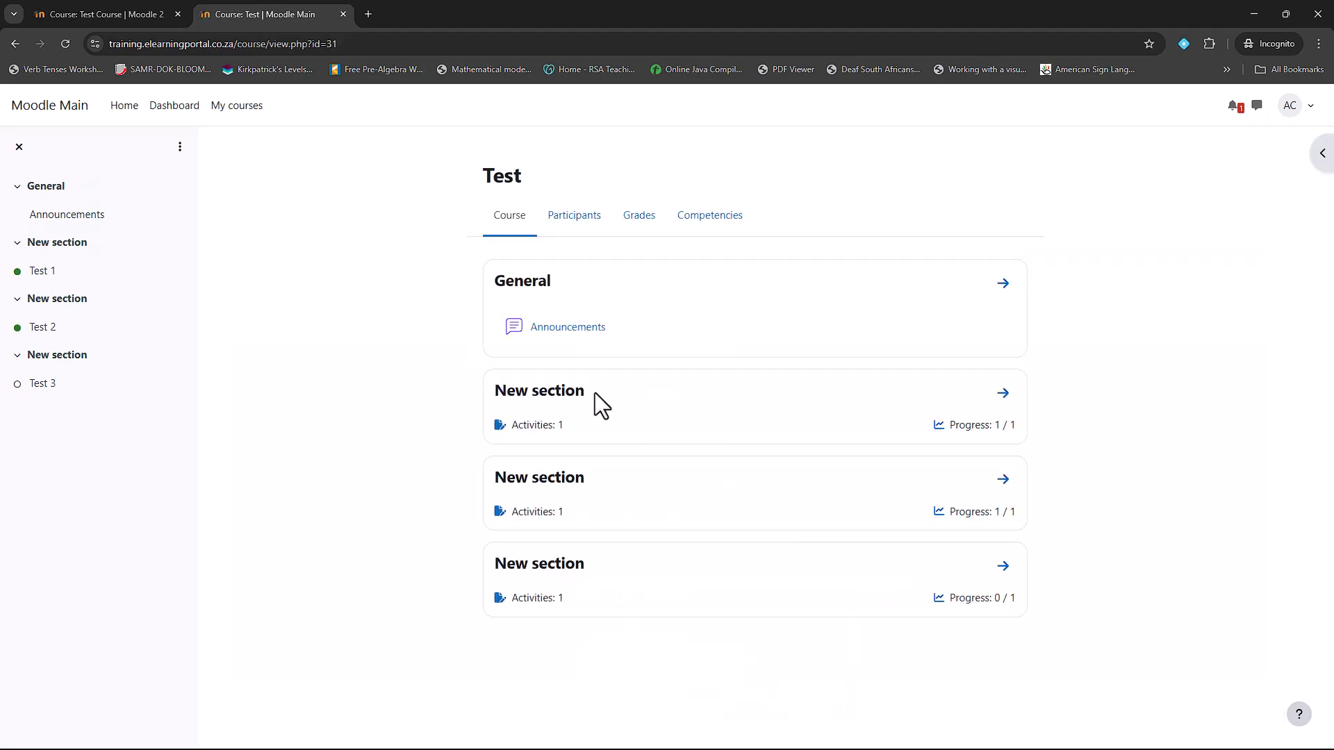
# Step: Open Test 3, mark the words "one", "three" and "two" in the grid and check the answers
pyautogui.click(1003, 565)
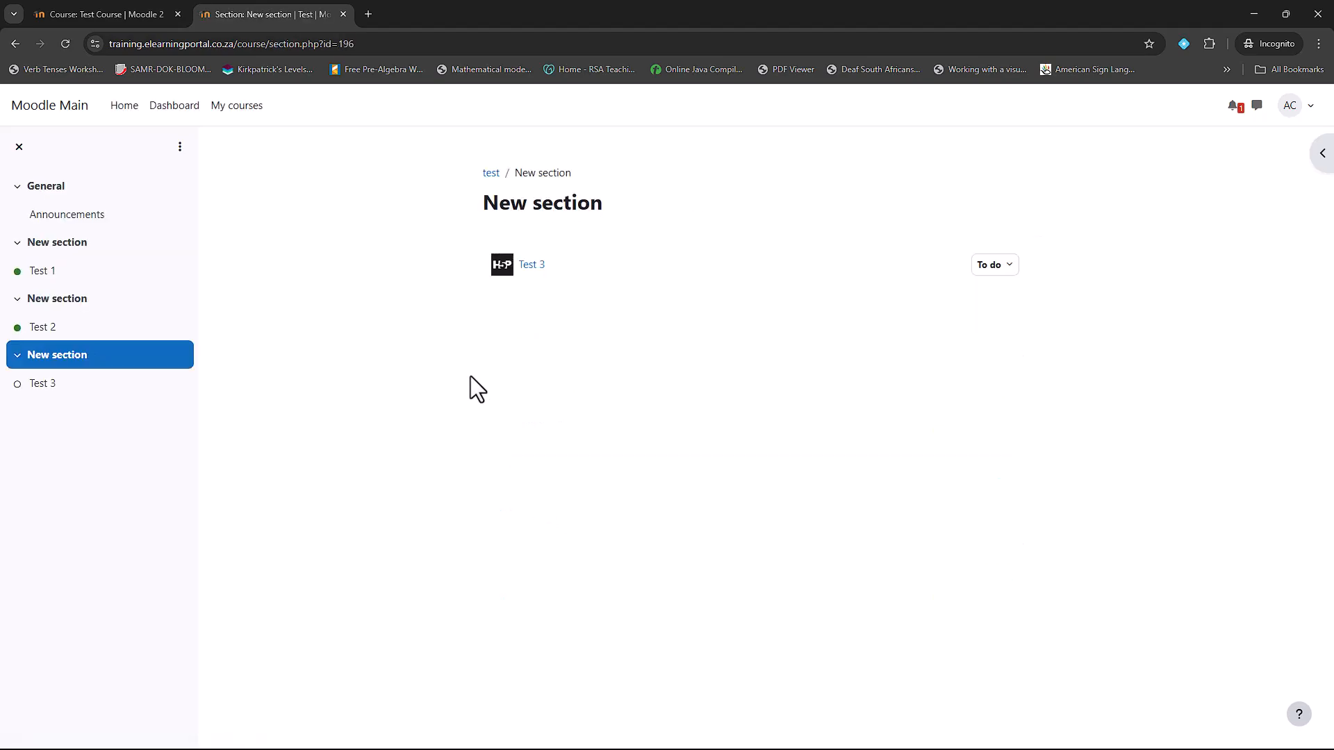
pyautogui.click(532, 265)
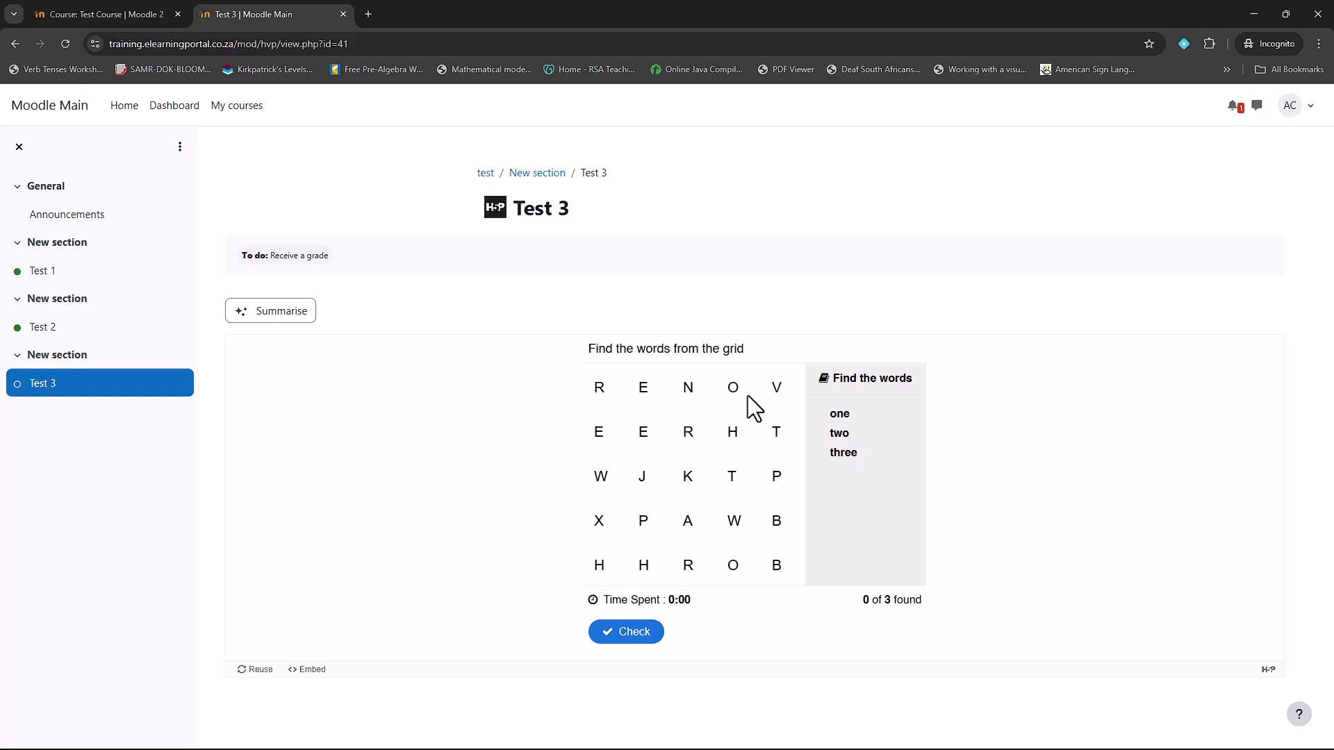
pyautogui.moveTo(735, 391); pyautogui.dragTo(645, 394)
pyautogui.moveTo(776, 432); pyautogui.dragTo(598, 432)
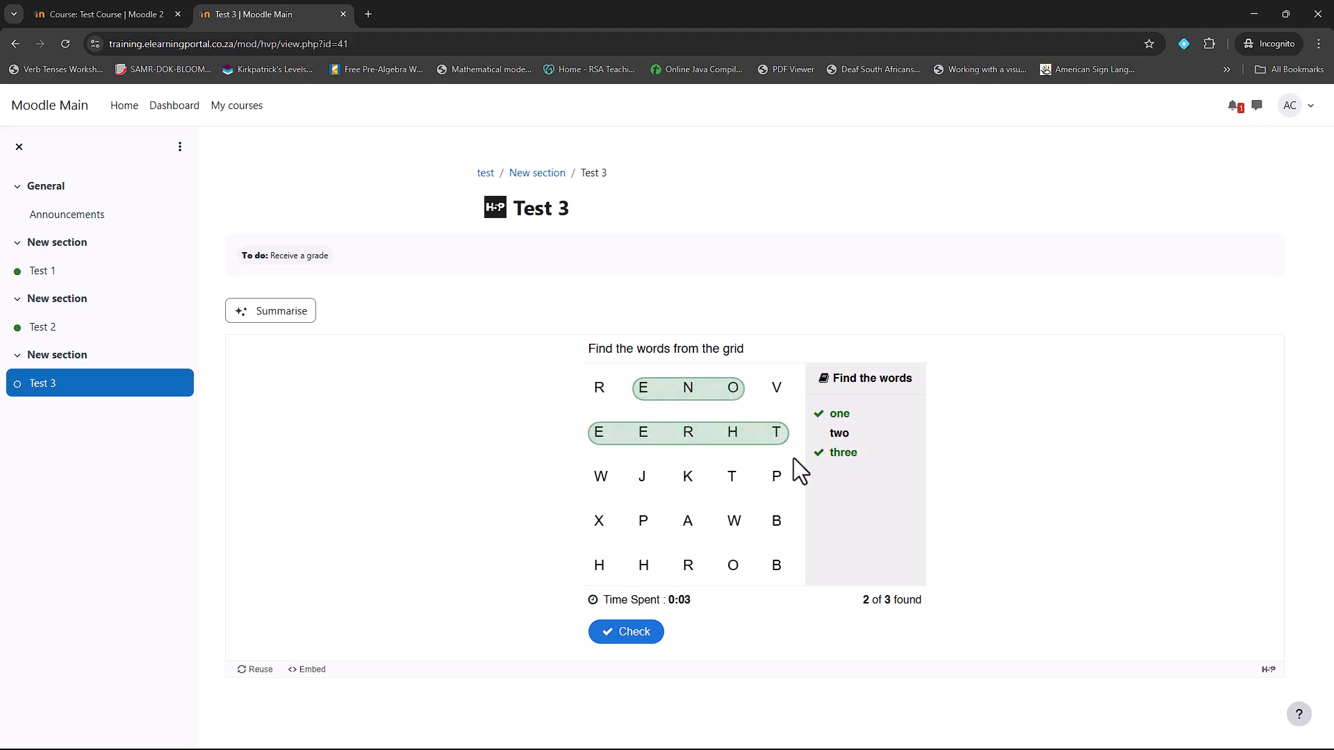
pyautogui.moveTo(735, 535); pyautogui.dragTo(737, 560)
pyautogui.click(626, 631)
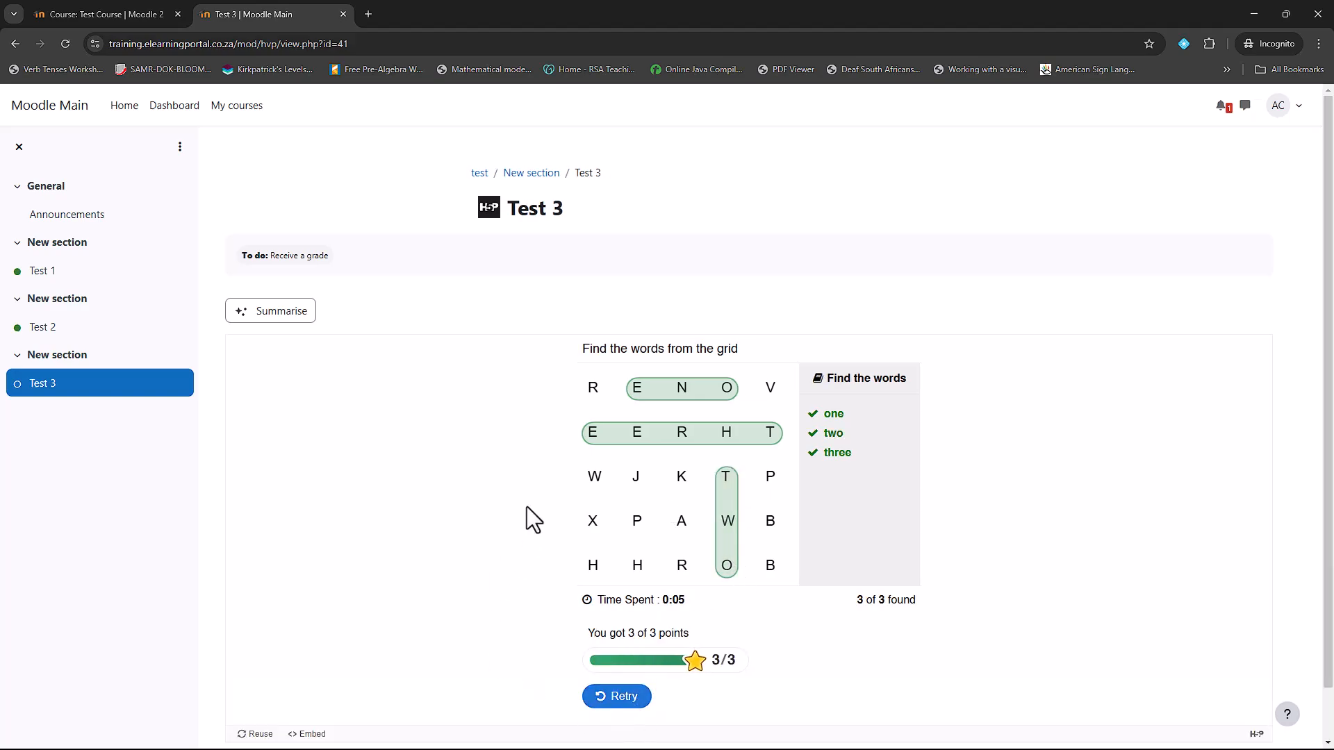
# Step: Return to the Test course page and view the student's grades
pyautogui.click(479, 173)
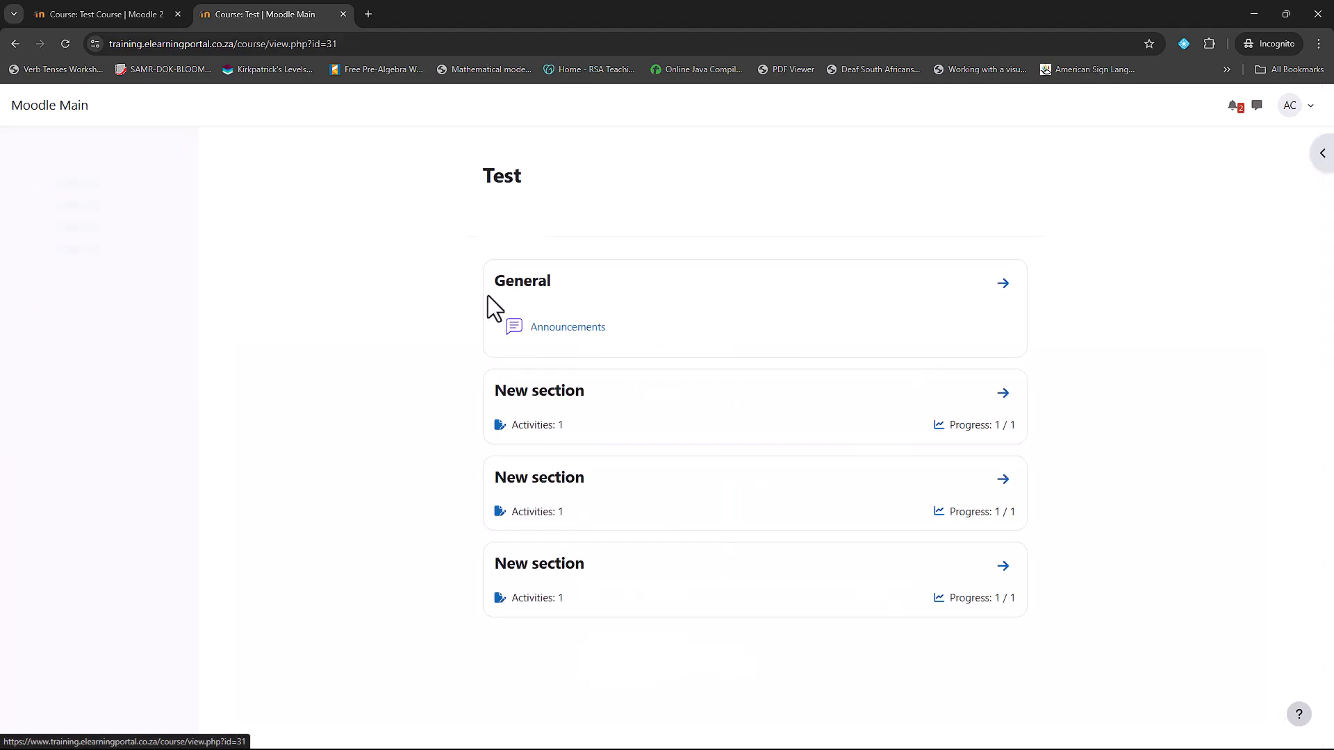
pyautogui.click(636, 218)
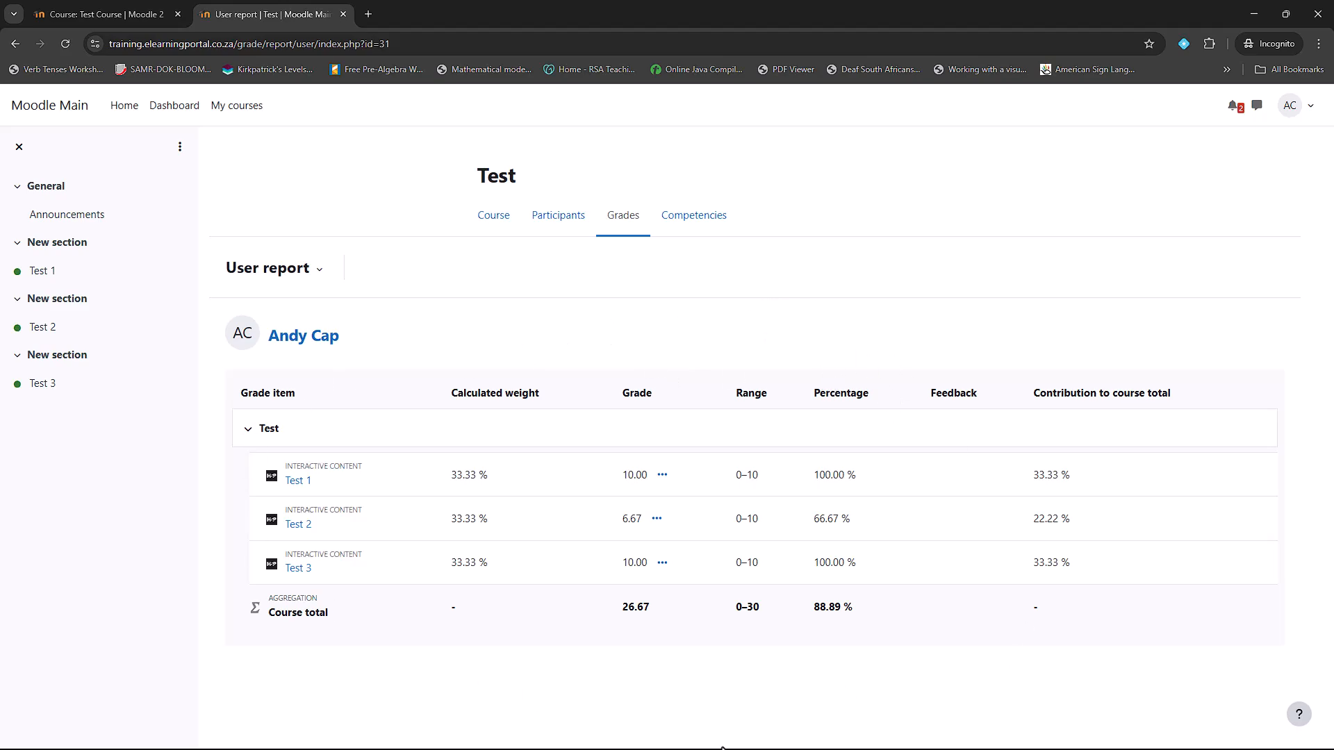
# Step: In the administrator's browser window, refresh Moodle Main's Test participants, then review the course's grader report and return to the course page
pyautogui.press('super')
pyautogui.click(620, 655)
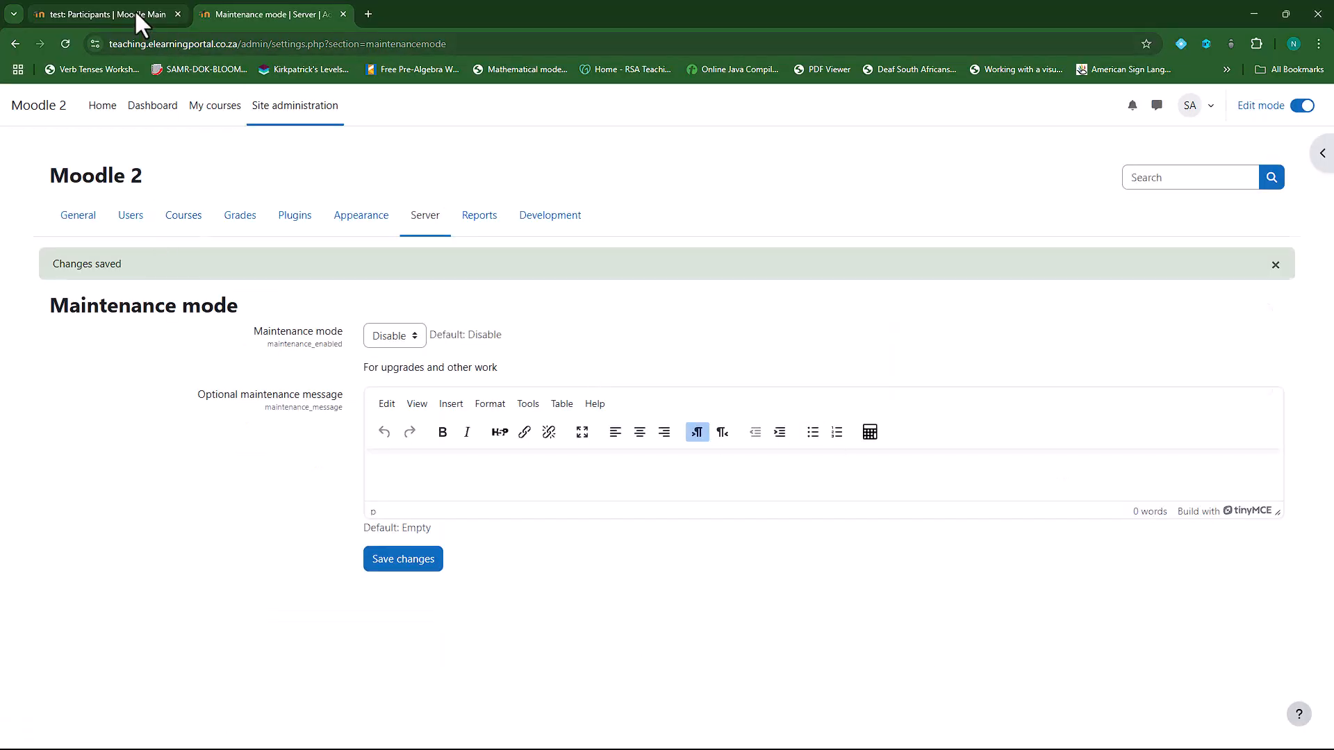
pyautogui.click(138, 17)
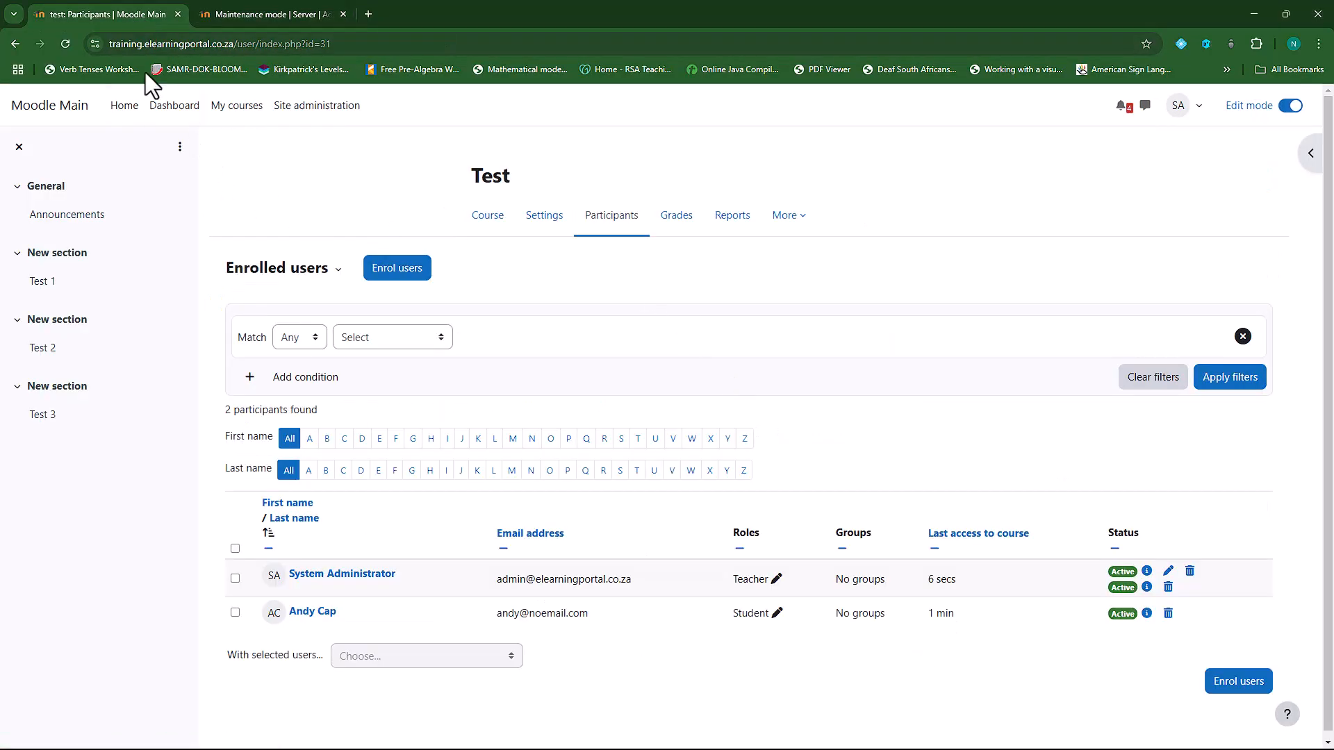
pyautogui.click(66, 44)
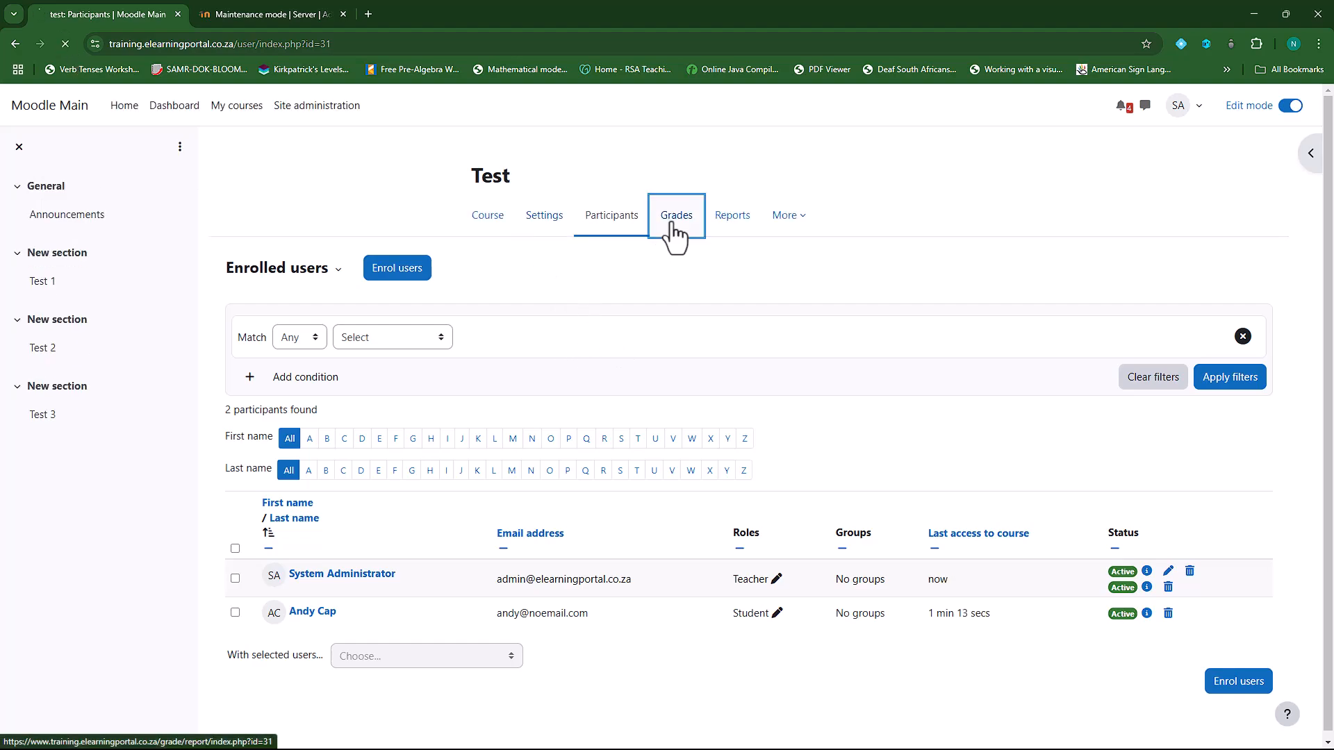
pyautogui.click(671, 228)
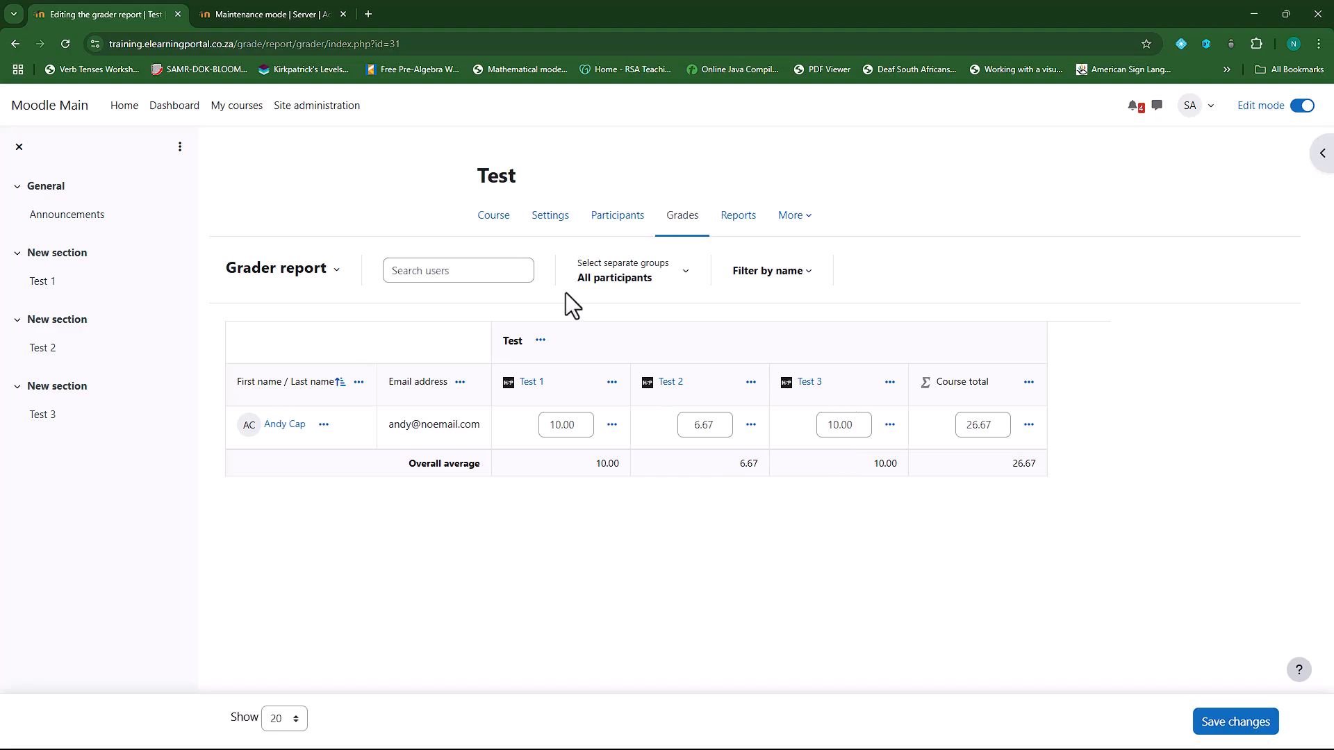
pyautogui.click(500, 225)
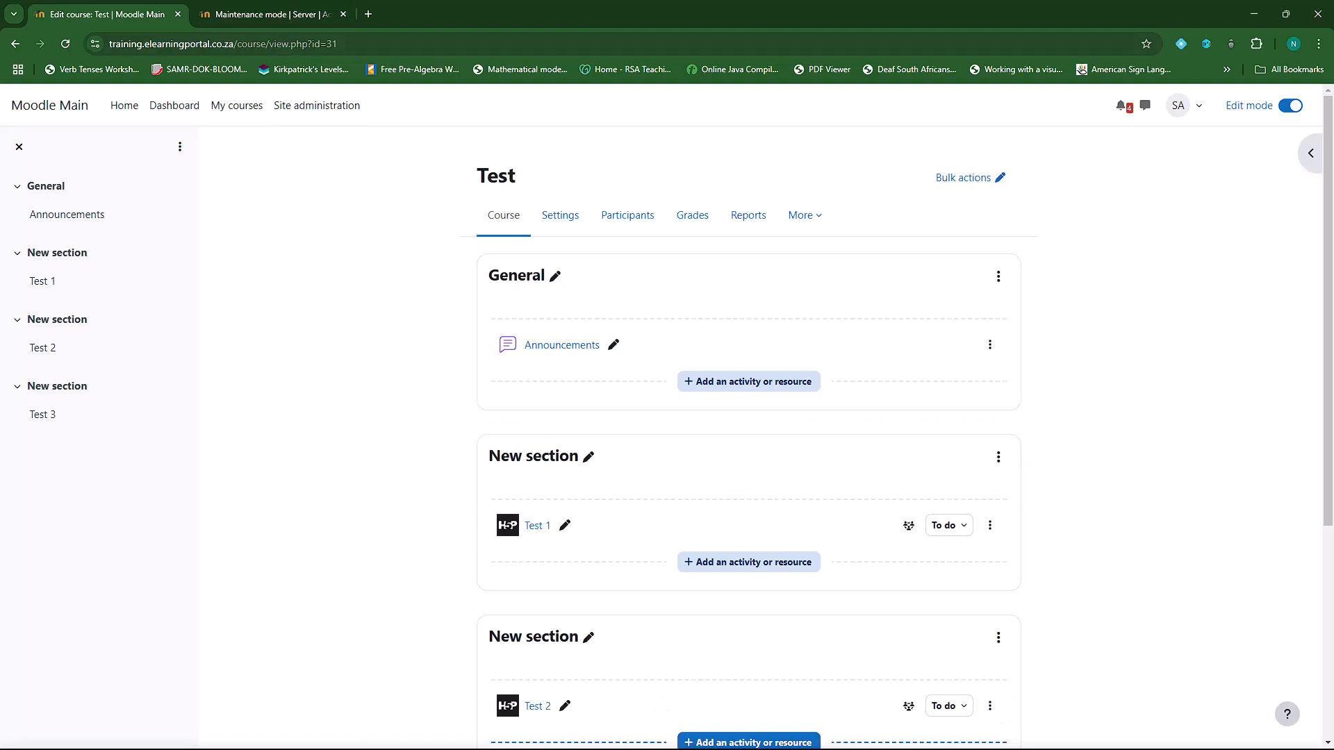
# Step: Return to the student's Incognito window and open the Test course page to view the section progress
pyautogui.press('super')
pyautogui.moveTo(684, 733)
pyautogui.click(747, 680)
pyautogui.click(495, 217)
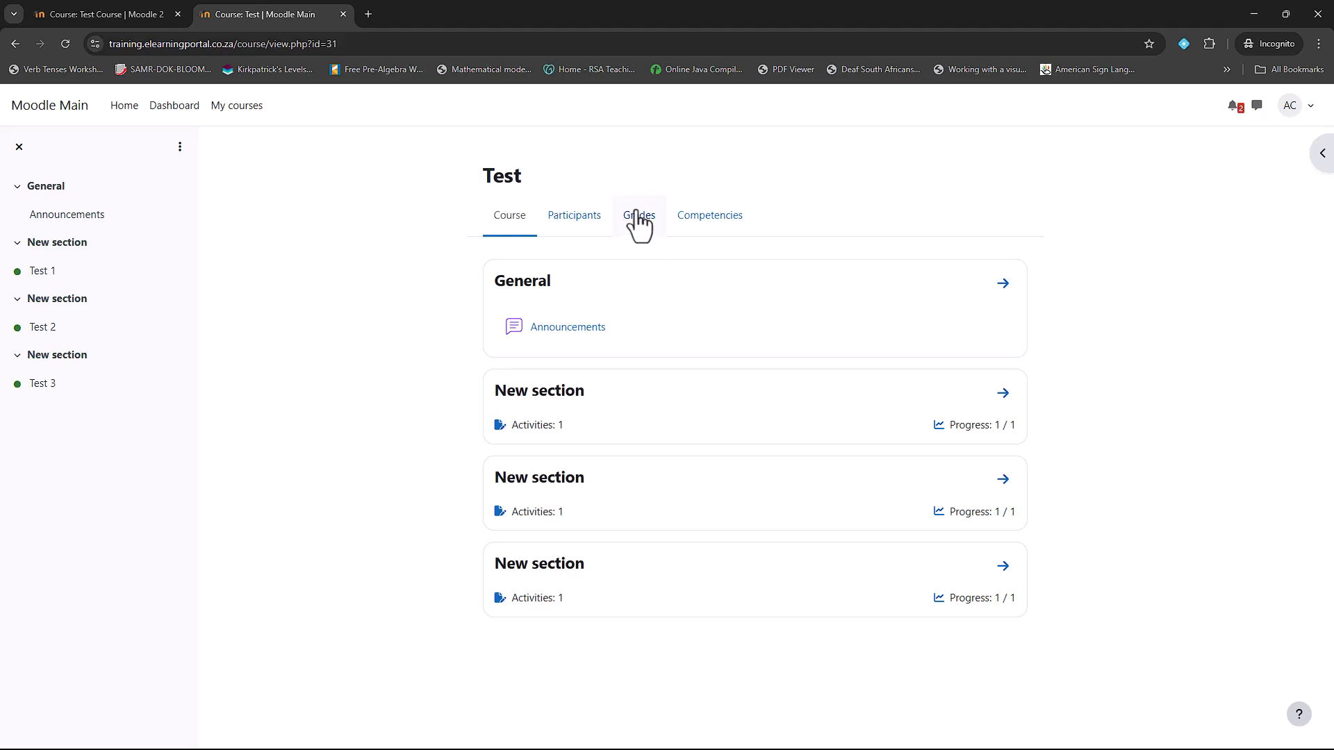